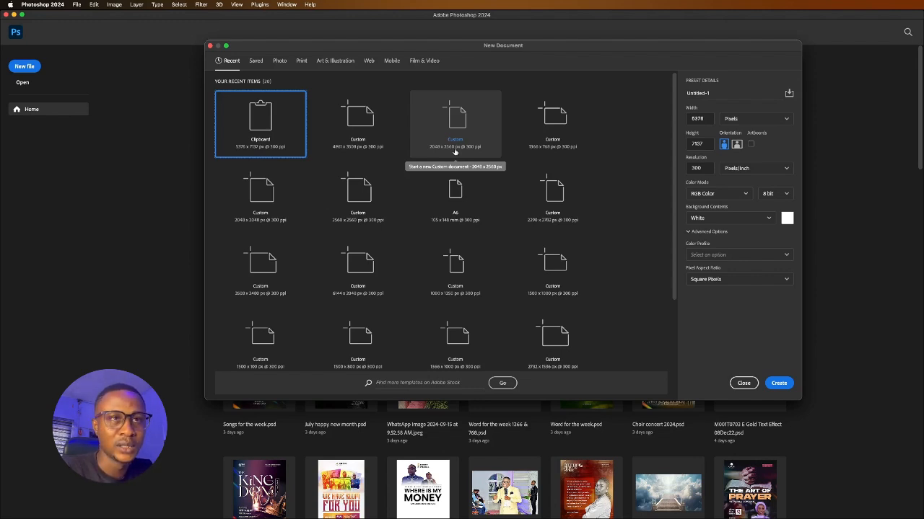
# Pick the 2048 × 2560 px preset and check its resolution and size units, keeping pixels
pyautogui.scroll(-1, 415, 202)
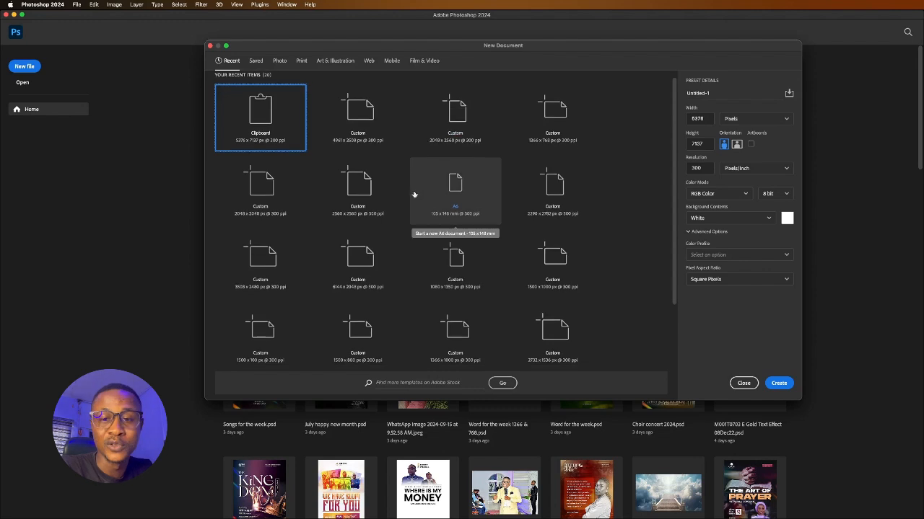
pyautogui.click(454, 137)
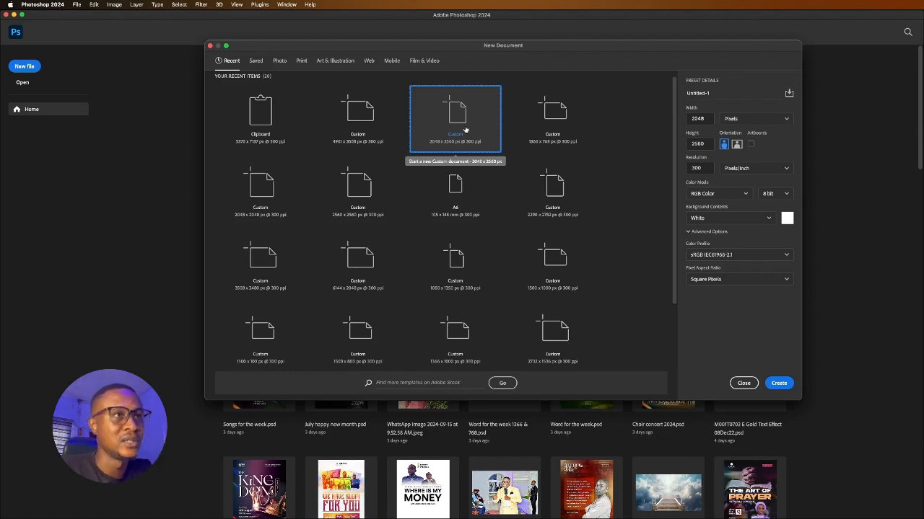
pyautogui.click(703, 167)
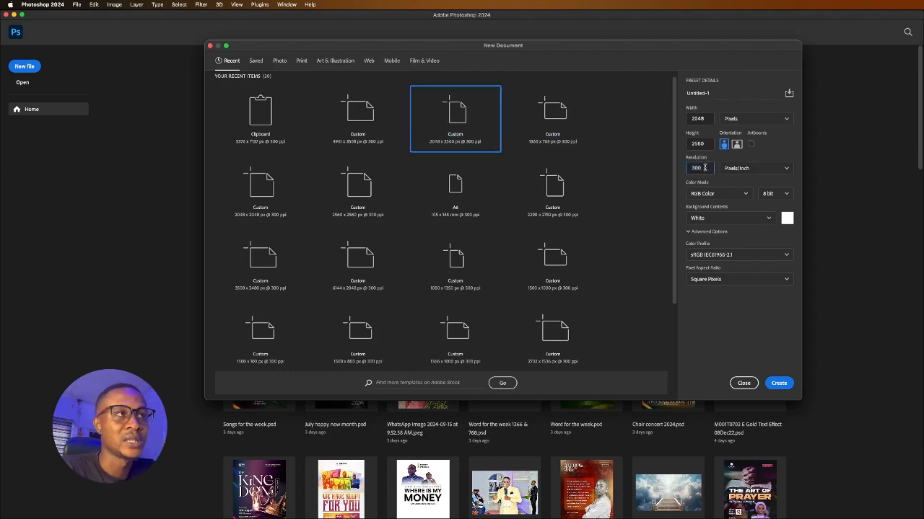
pyautogui.click(750, 120)
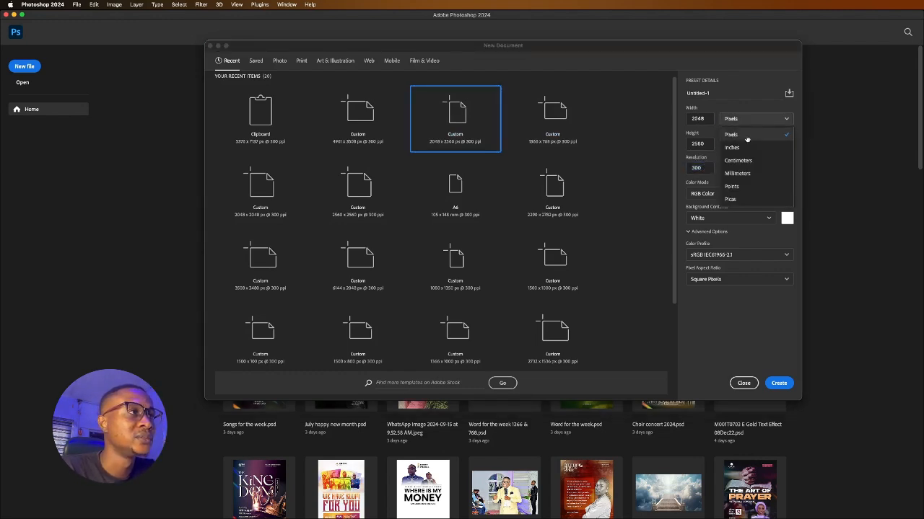
pyautogui.click(739, 148)
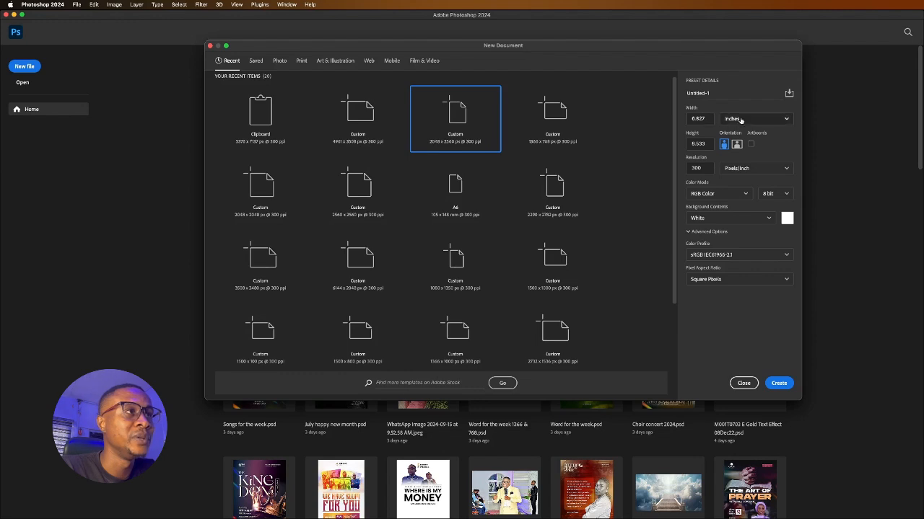
pyautogui.click(740, 120)
pyautogui.click(736, 134)
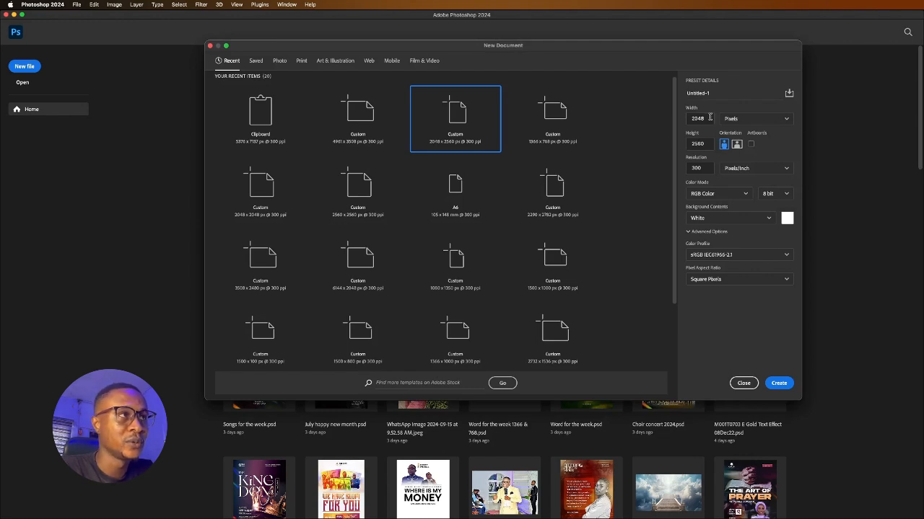
# Double the width to 4096 px and create the 300 ppi document
pyautogui.click(710, 117)
pyautogui.click(710, 119)
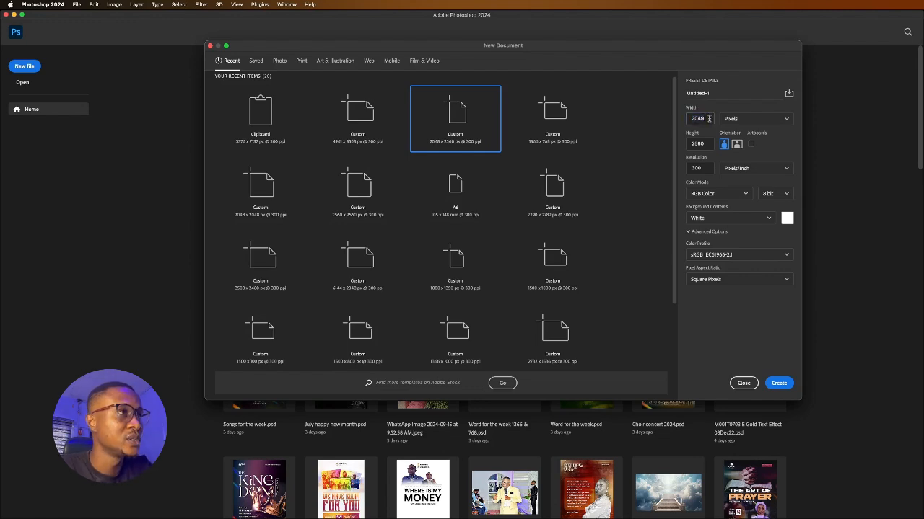
pyautogui.doubleClick(709, 118)
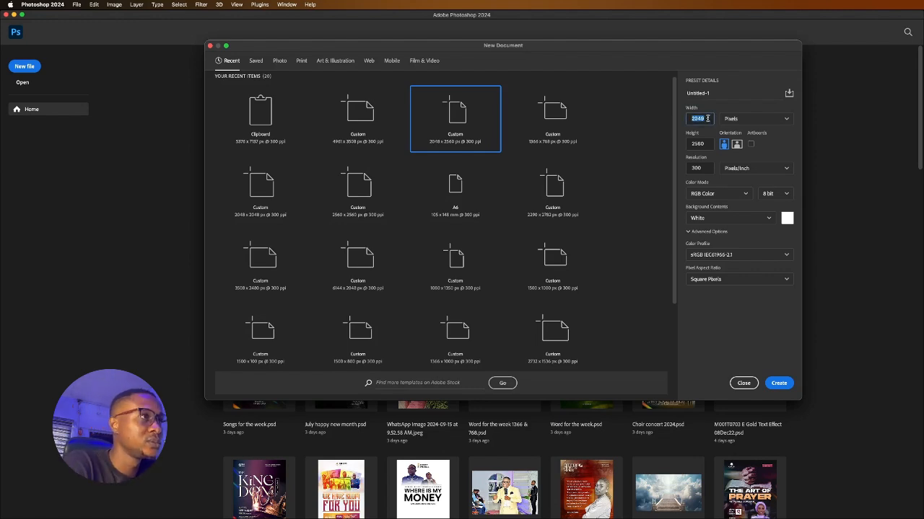
pyautogui.press('BackSpace')
pyautogui.write('204')
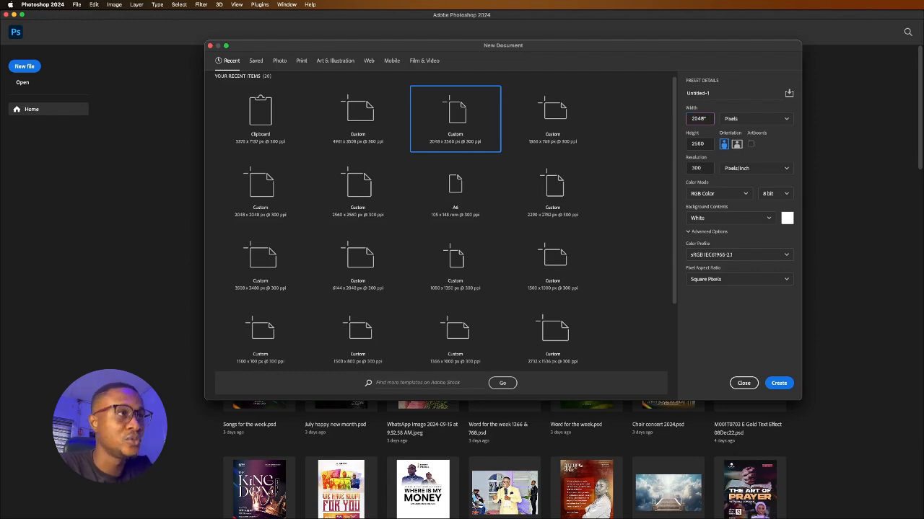
pyautogui.press('Return')
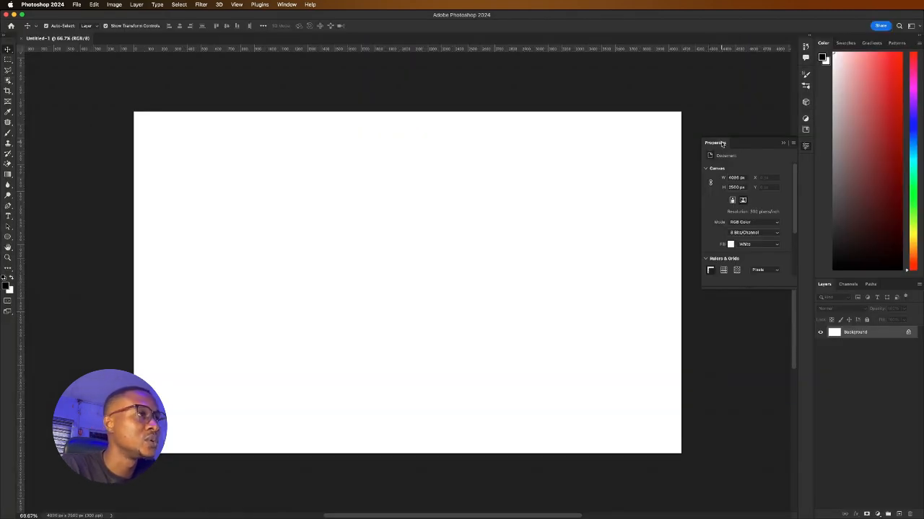
# Set the canvas height to 2560*2 (5120 px) in Properties
pyautogui.click(746, 188)
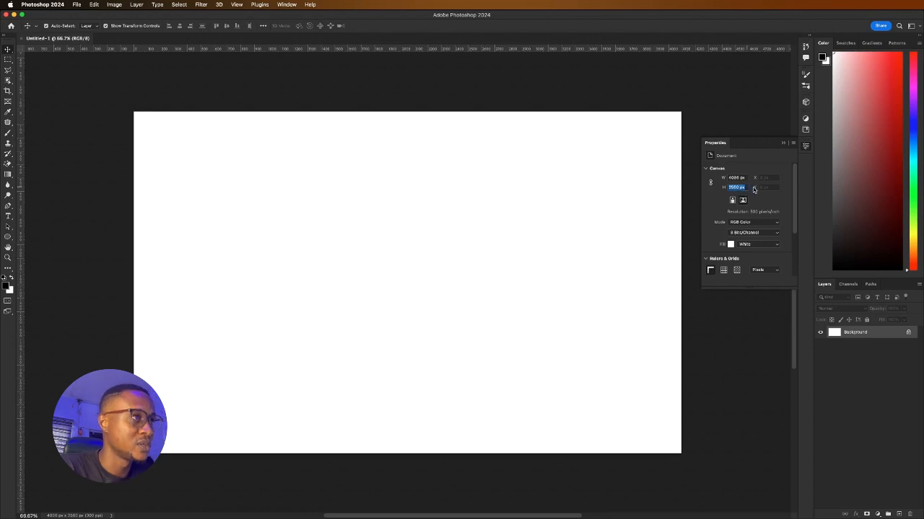
pyautogui.write('2560')
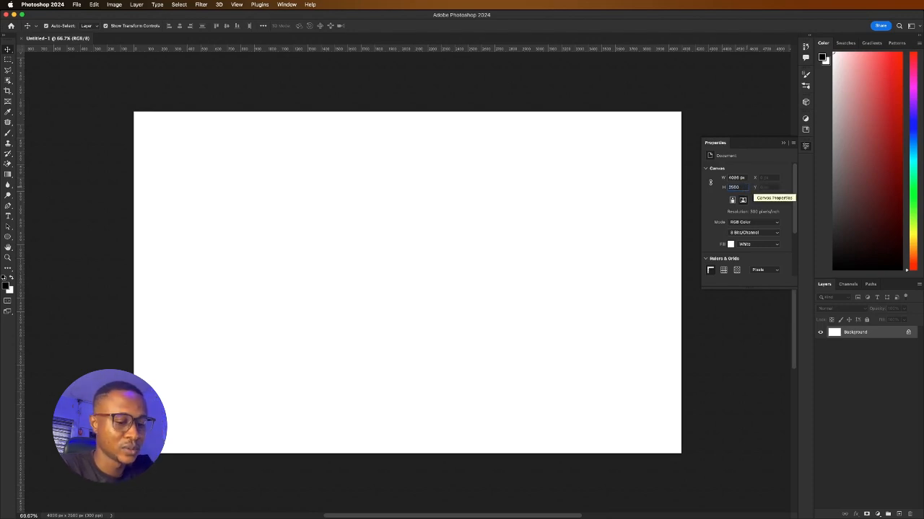
pyautogui.write('*2')
pyautogui.press('Return')
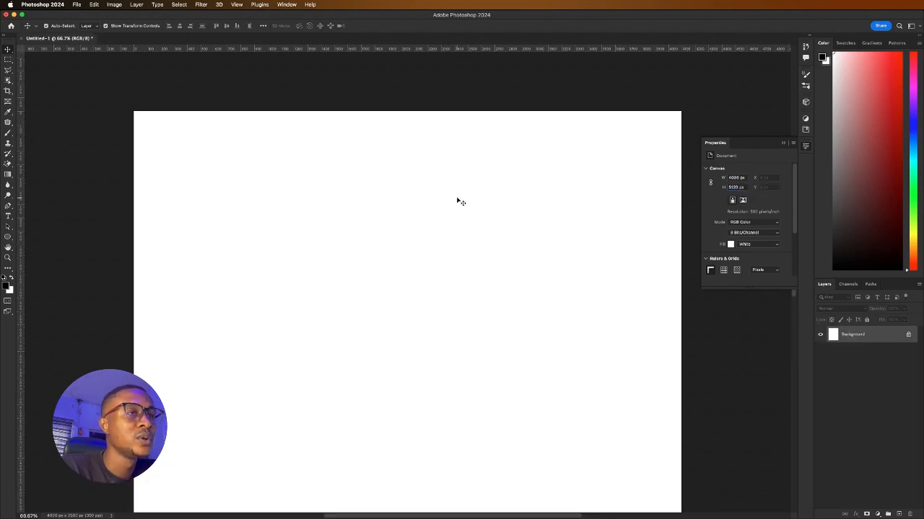
pyautogui.scroll(-10, 458, 199)
pyautogui.scroll(3, 457, 223)
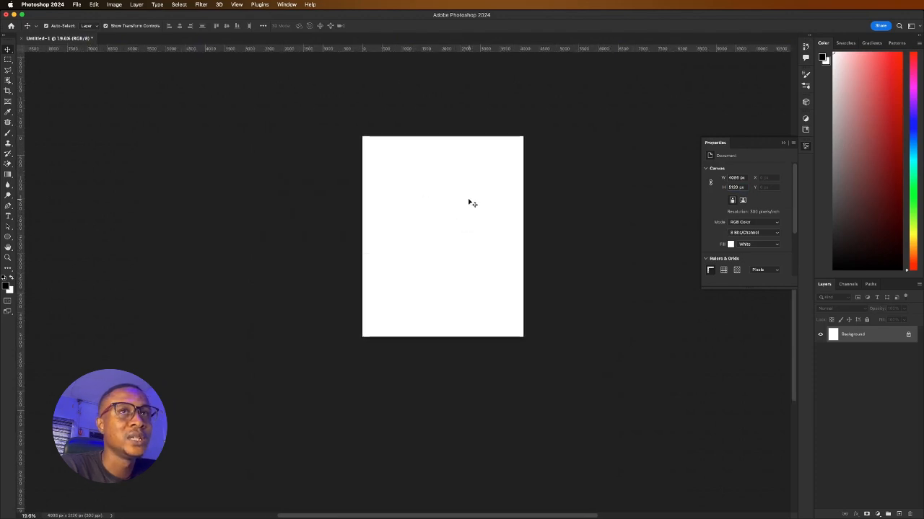
pyautogui.scroll(3, 471, 202)
pyautogui.scroll(-2, 473, 203)
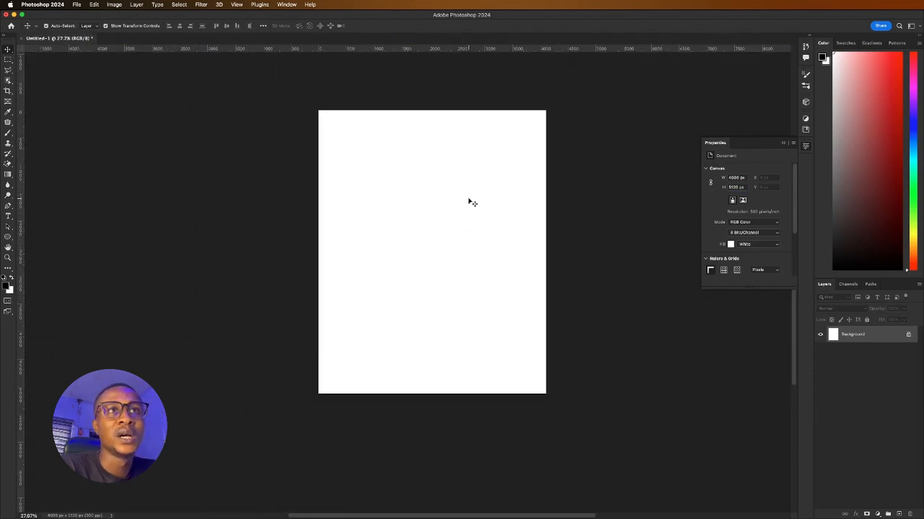
# Close Untitled-1 without saving and start a new document
pyautogui.click(22, 39)
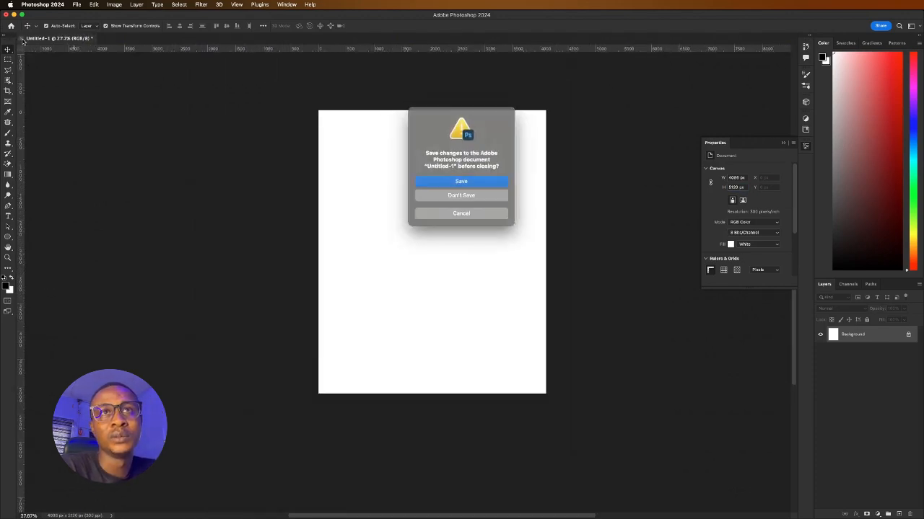
pyautogui.click(434, 195)
pyautogui.click(24, 68)
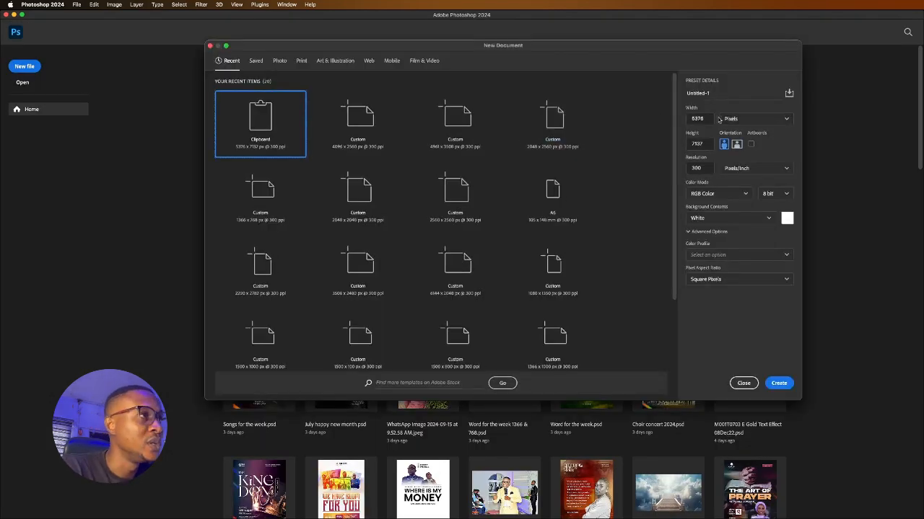
# Choose the 2048 × 2560 preset, double it to 4096 × 5120 px, and create it
pyautogui.doubleClick(710, 118)
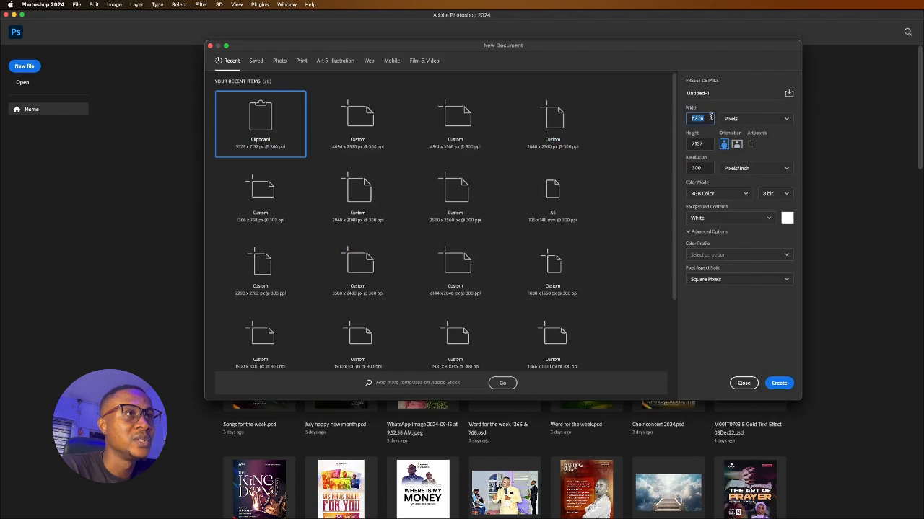
pyautogui.click(564, 123)
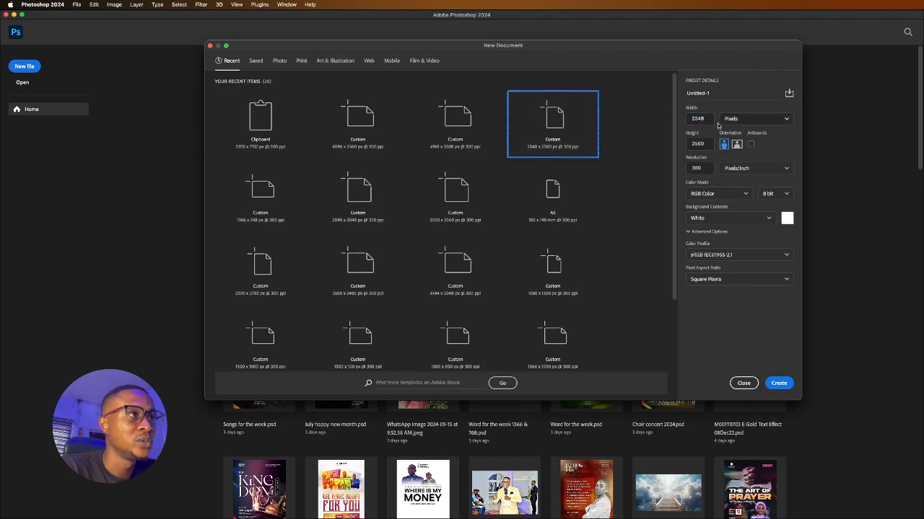
pyautogui.doubleClick(710, 118)
pyautogui.doubleClick(710, 118)
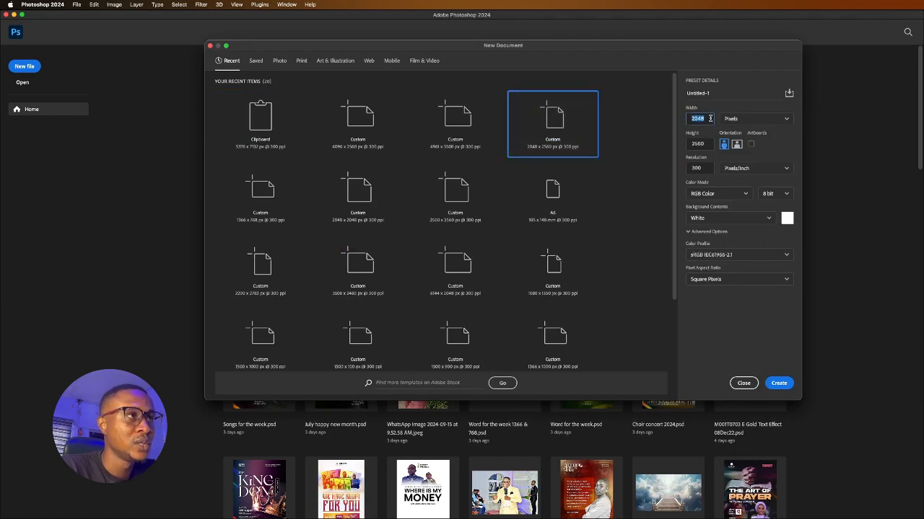
pyautogui.click(711, 118)
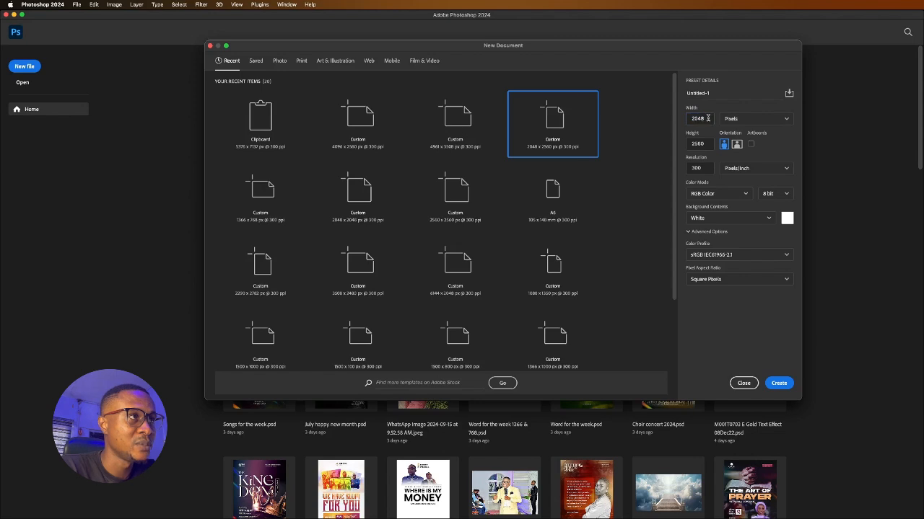
pyautogui.doubleClick(707, 118)
pyautogui.click(702, 119)
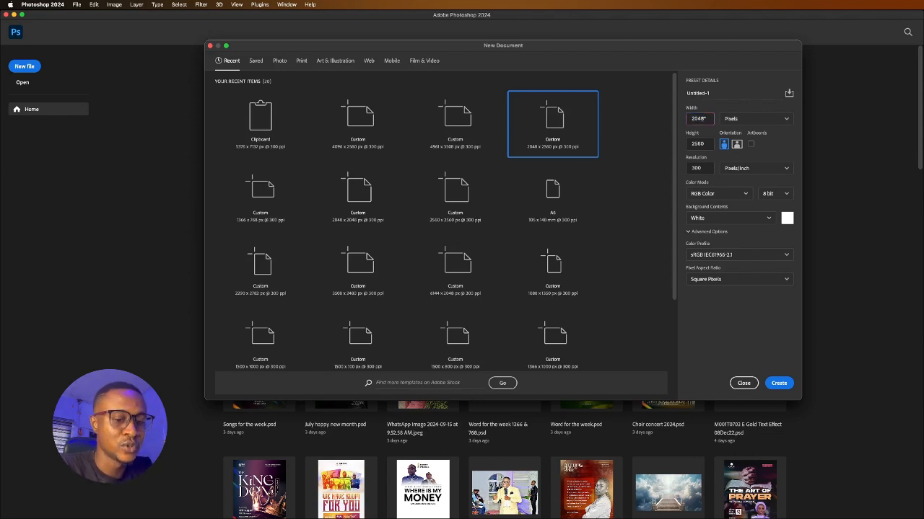
pyautogui.write('*2')
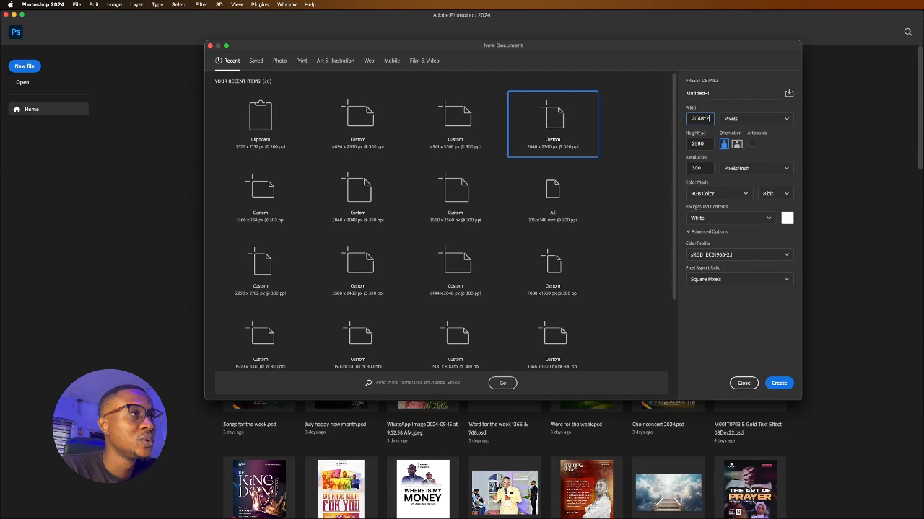
pyautogui.doubleClick(706, 143)
pyautogui.press('Right')
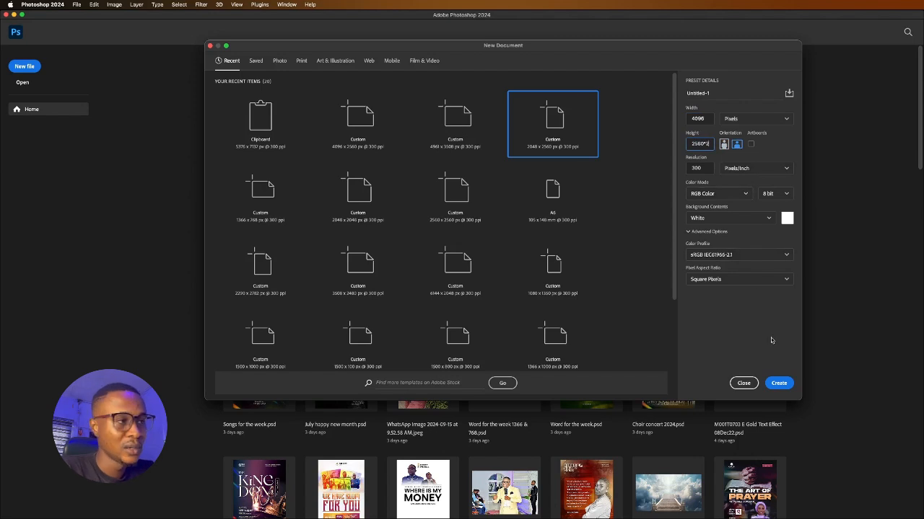
pyautogui.click(777, 384)
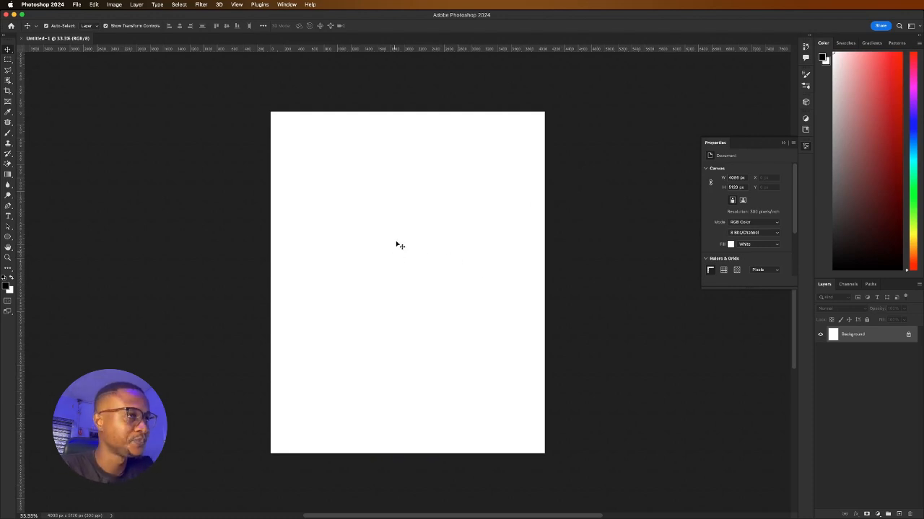
# Fit the blank canvas in view and choose the Ellipse Tool
pyautogui.scroll(-10, 440, 243)
pyautogui.scroll(10, 439, 243)
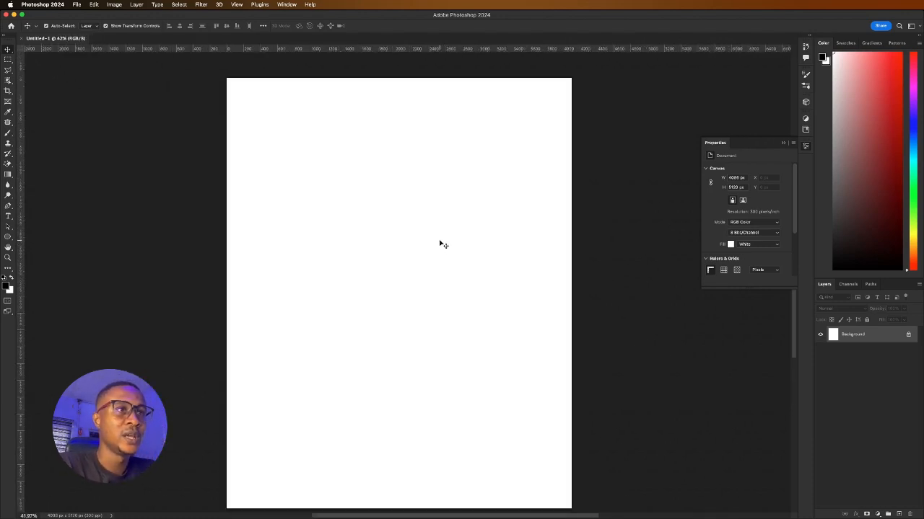
pyautogui.scroll(-5, 440, 243)
pyautogui.scroll(2, 439, 243)
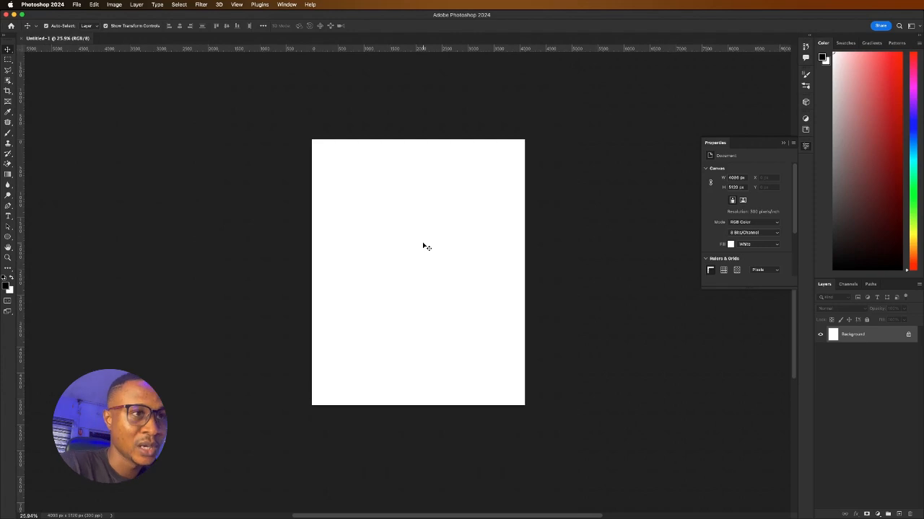
pyautogui.scroll(3, 425, 246)
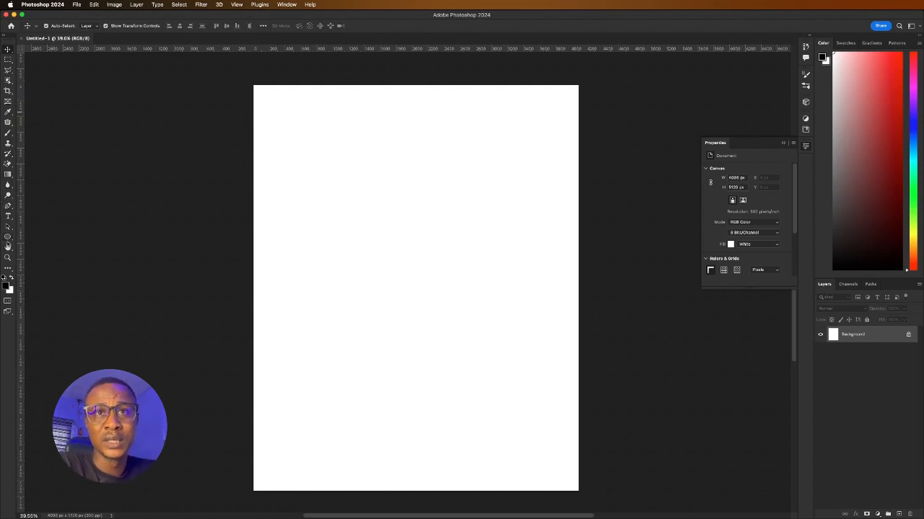
pyautogui.click(8, 239)
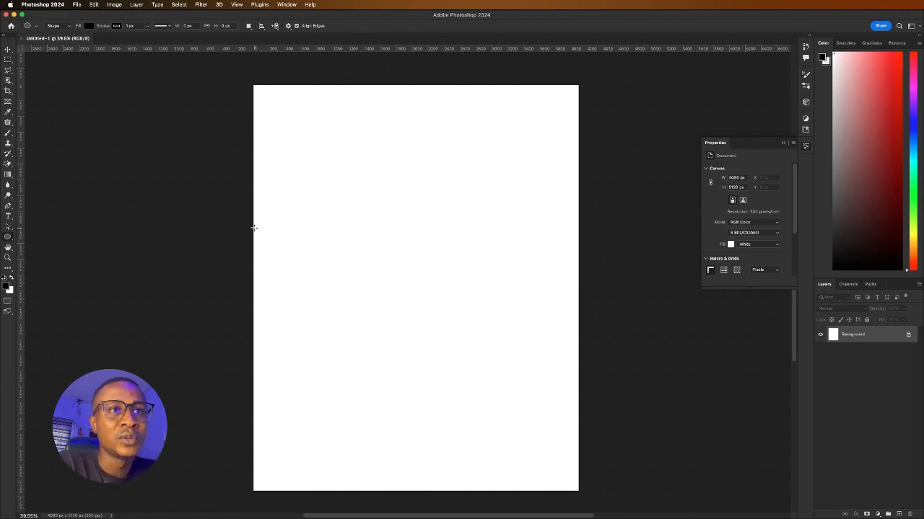
# Draw a tall black rectangle at the page's left edge with the Rectangle Tool
pyautogui.moveTo(253, 228); pyautogui.dragTo(294, 296)
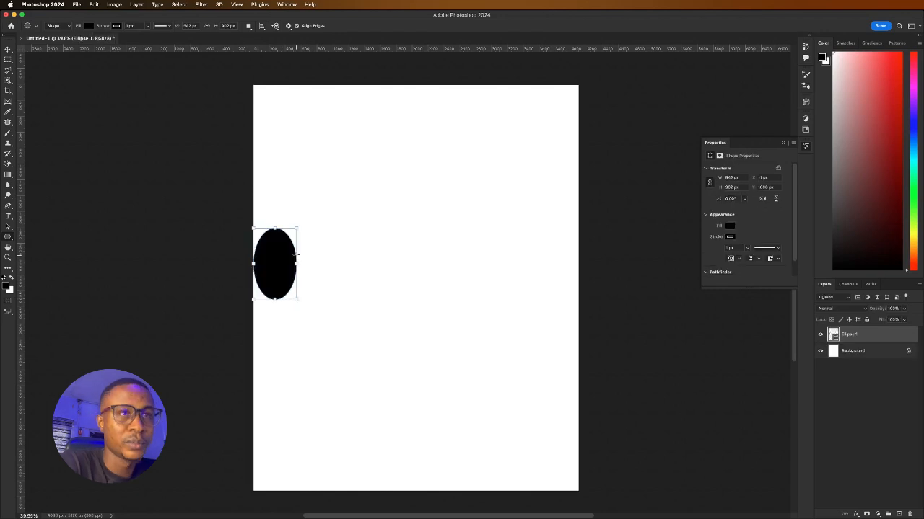
pyautogui.press('super+z')
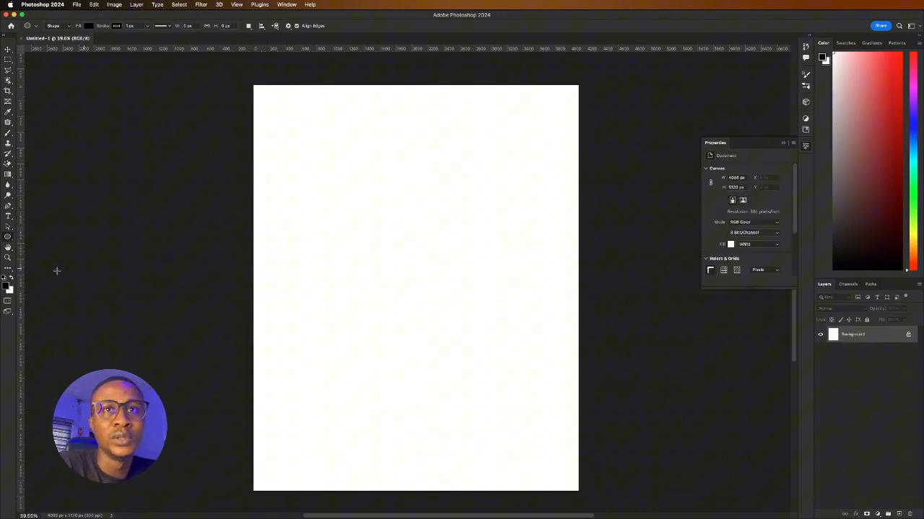
pyautogui.rightClick(8, 238)
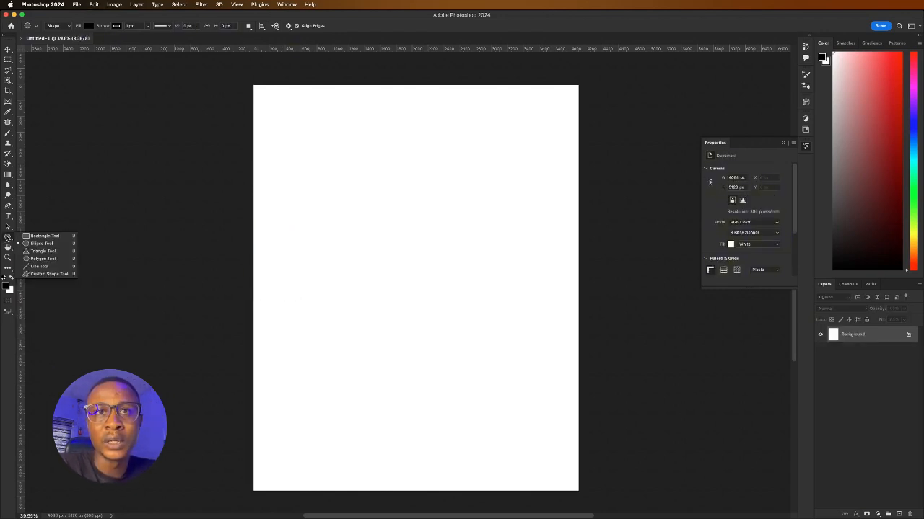
pyautogui.click(39, 237)
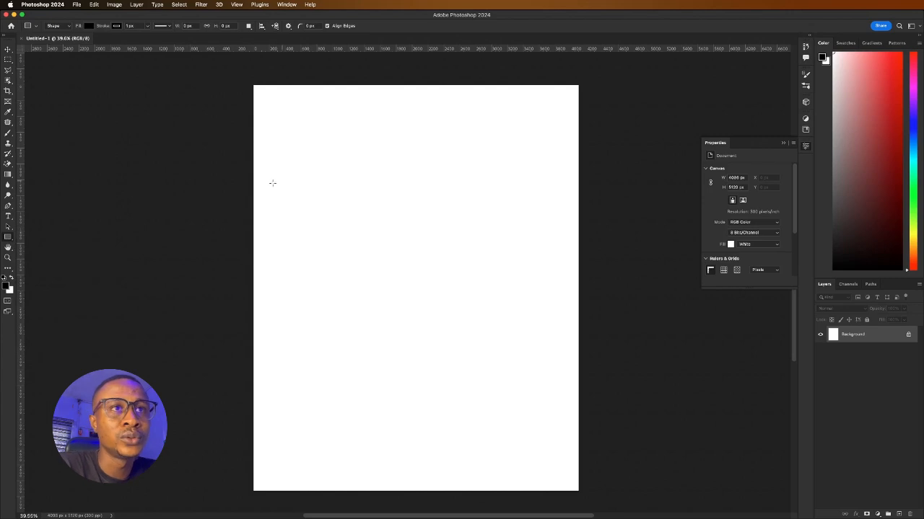
pyautogui.moveTo(255, 203); pyautogui.dragTo(315, 318)
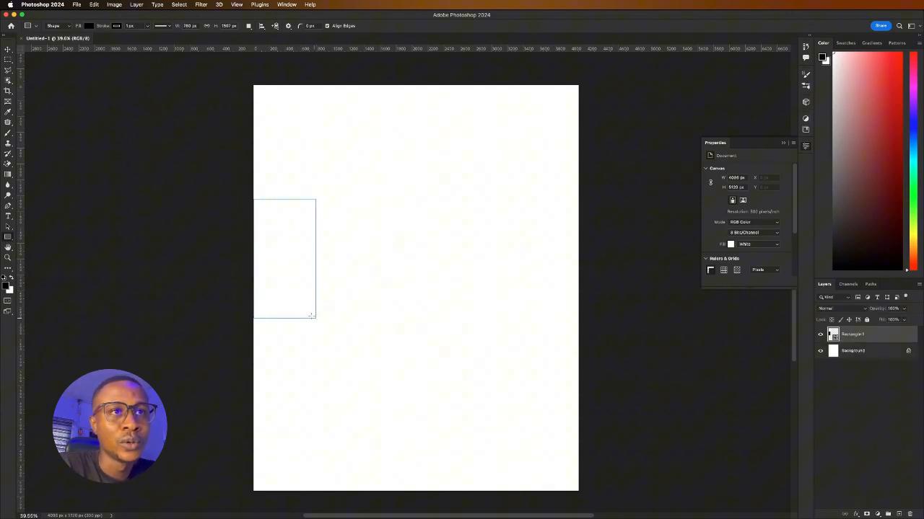
# Set the rectangle's stroke width to 0 px and nudge it into place
pyautogui.click(8, 49)
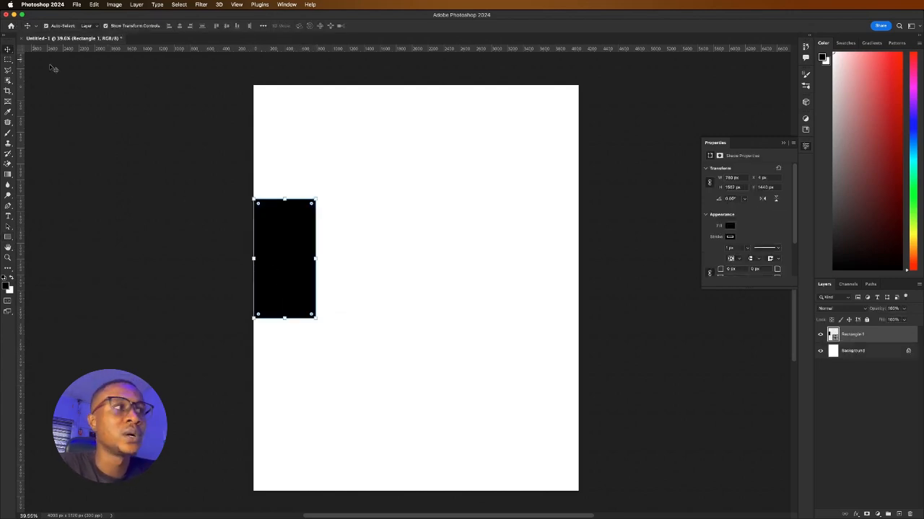
pyautogui.click(748, 248)
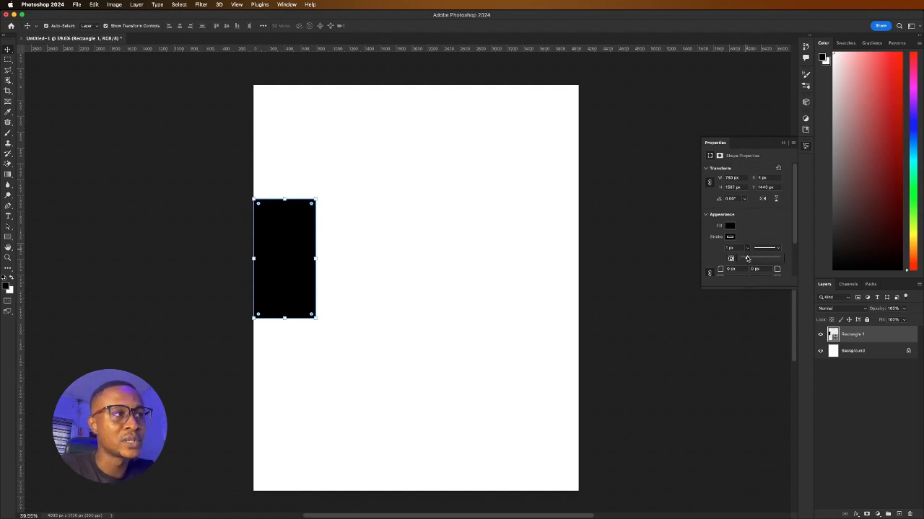
pyautogui.moveTo(748, 258); pyautogui.dragTo(741, 258)
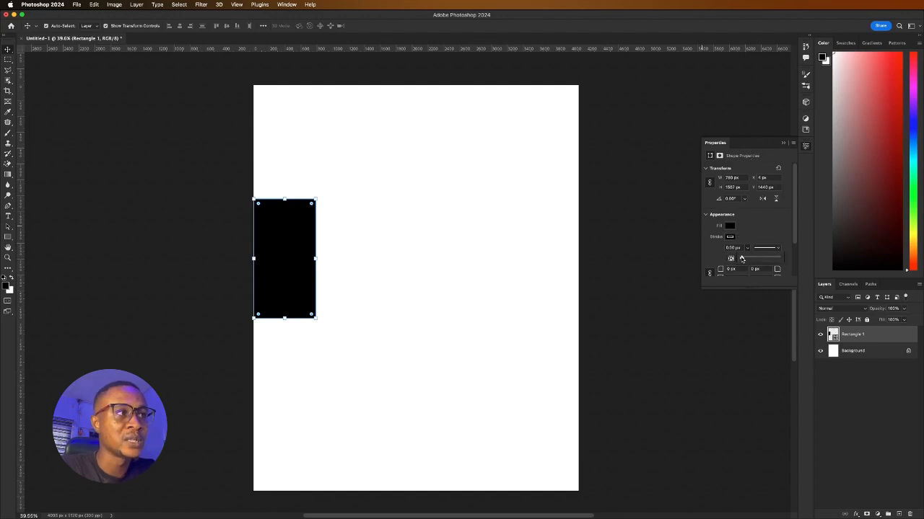
pyautogui.moveTo(742, 258)
pyautogui.mouseDown()
pyautogui.moveTo(774, 258)
pyautogui.moveTo(741, 259)
pyautogui.mouseUp()
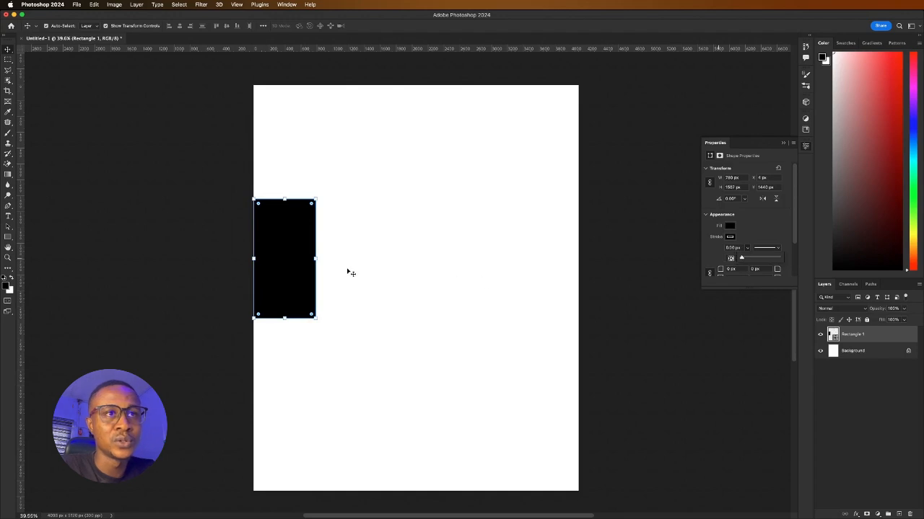
pyautogui.click(309, 262)
pyautogui.scroll(5, 262, 275)
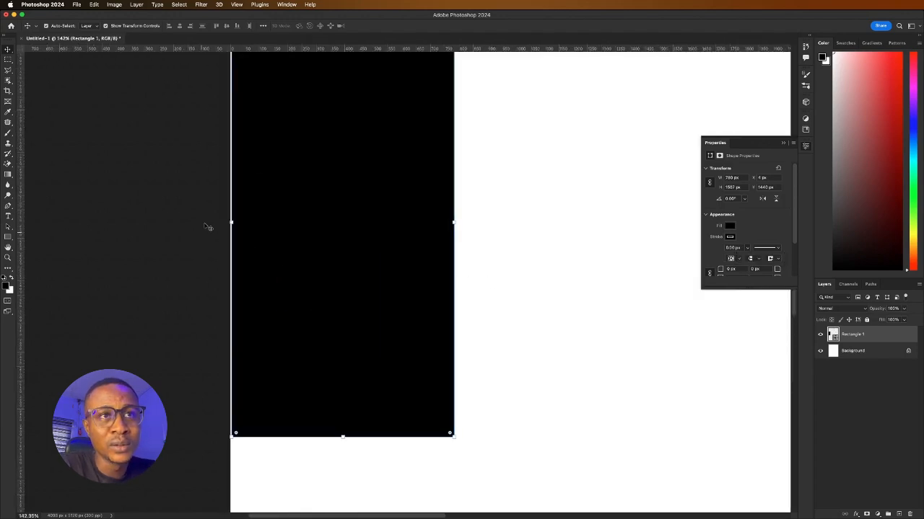
pyautogui.scroll(5, 217, 210)
pyautogui.scroll(-5, 400, 212)
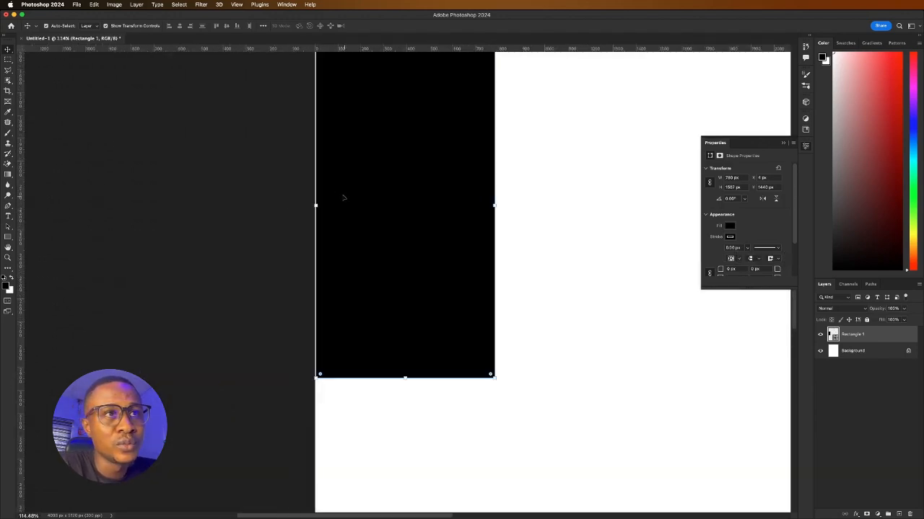
pyautogui.scroll(6, 289, 192)
pyautogui.press('Left')
pyautogui.press('Left')
pyautogui.press('Left')
pyautogui.press('Left')
pyautogui.press('Left')
pyautogui.press('Left')
pyautogui.press('Left')
pyautogui.press('Left')
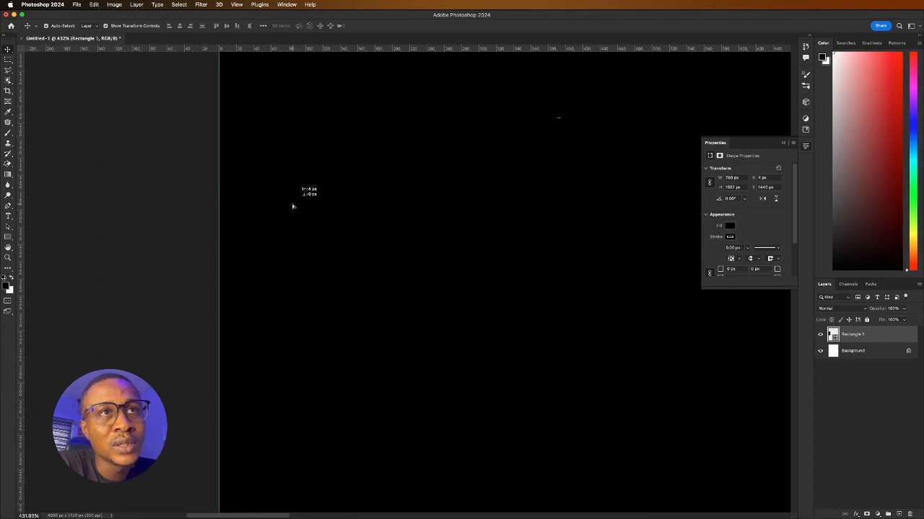
pyautogui.press('Right')
pyautogui.press('Right')
pyautogui.press('Right')
pyautogui.press('Right')
pyautogui.press('Right')
pyautogui.press('Right')
pyautogui.press('Right')
pyautogui.press('Right')
pyautogui.press('Right')
pyautogui.press('Right')
pyautogui.press('Right')
pyautogui.press('Right')
pyautogui.press('Right')
pyautogui.press('Right')
pyautogui.press('Right')
pyautogui.press('Right')
pyautogui.press('Right')
pyautogui.press('Right')
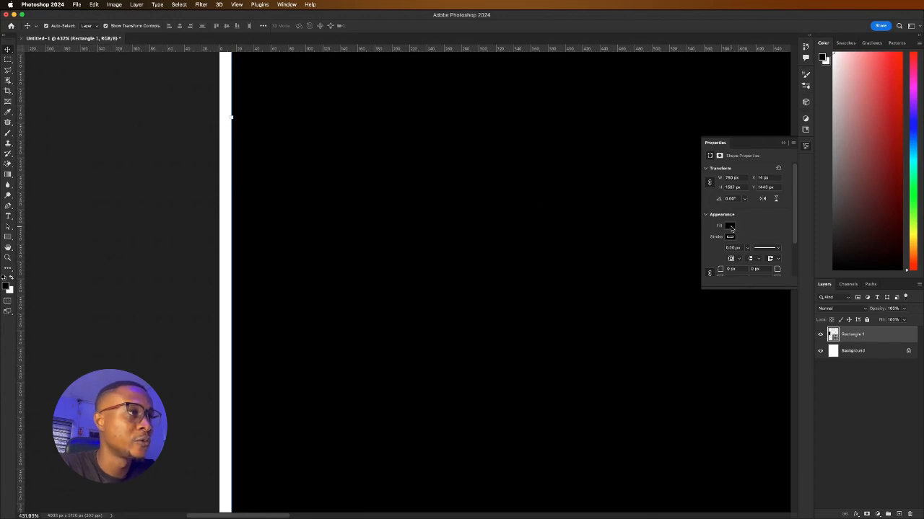
# Fill the rectangle orange and move it flush to the left edge at X 0
pyautogui.click(731, 227)
pyautogui.click(711, 269)
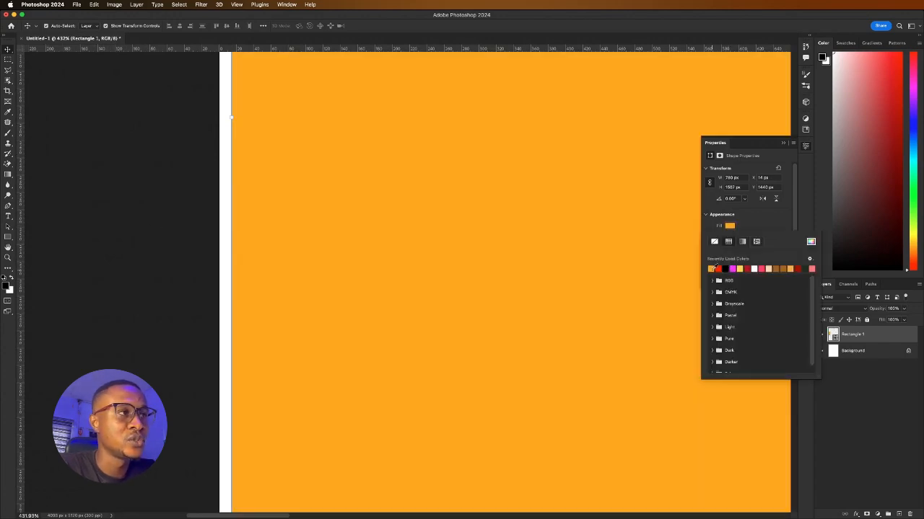
pyautogui.moveTo(345, 264); pyautogui.dragTo(290, 265)
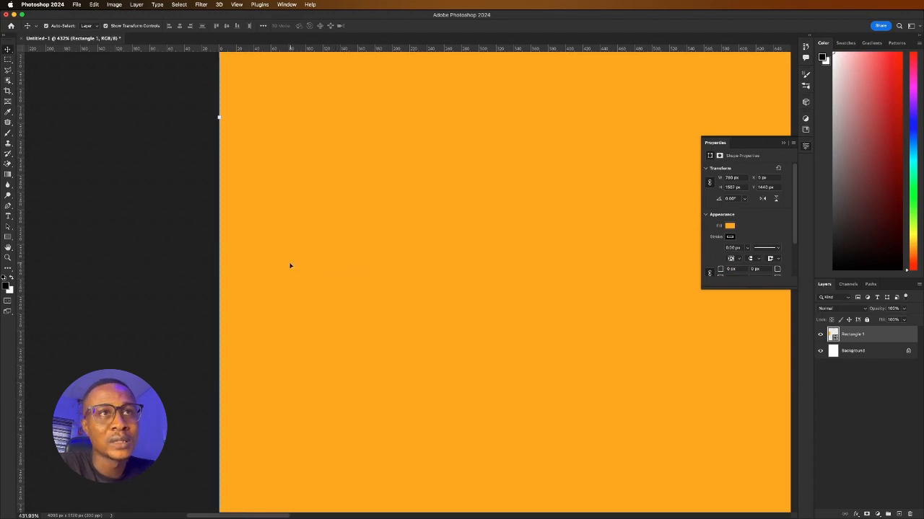
pyautogui.scroll(-5, 290, 264)
pyautogui.scroll(-10, 306, 262)
pyautogui.scroll(5, 309, 262)
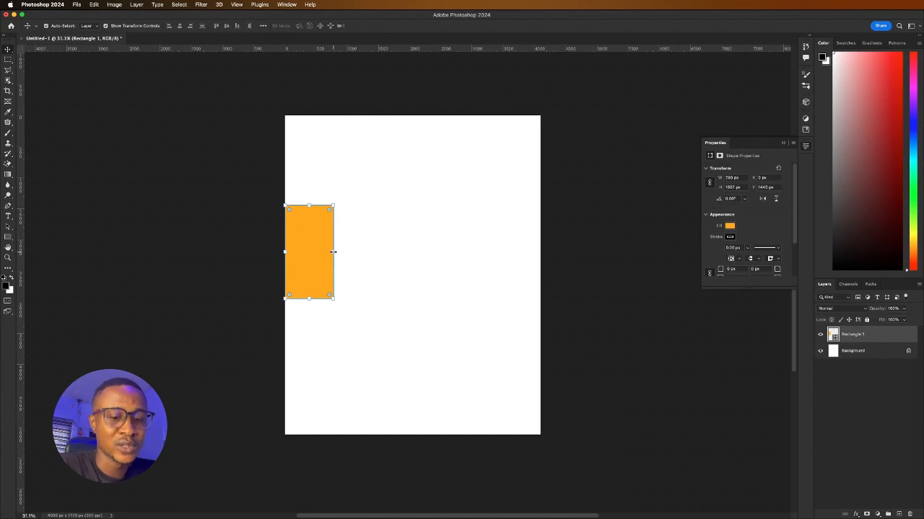
# Narrow the orange rectangle from its right side and add a vertical guide at that edge
pyautogui.moveTo(333, 252); pyautogui.dragTo(309, 250)
pyautogui.scroll(5, 285, 239)
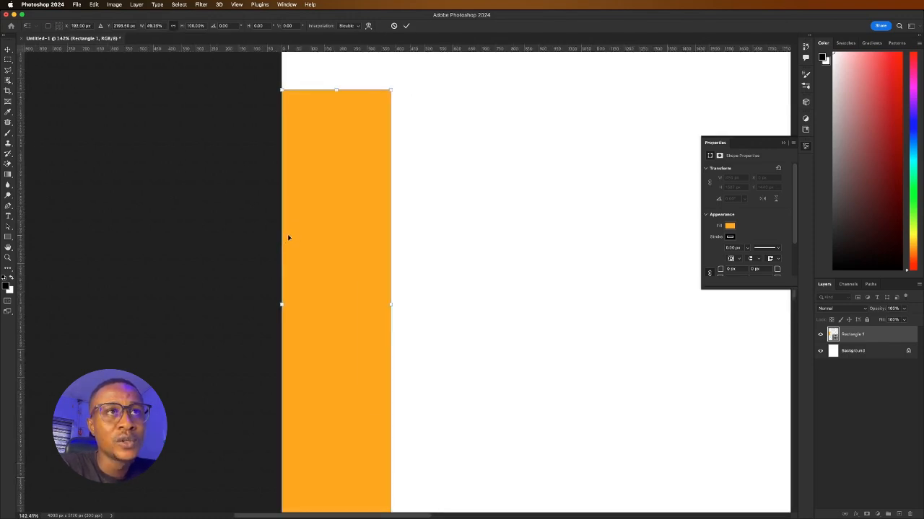
pyautogui.click(407, 26)
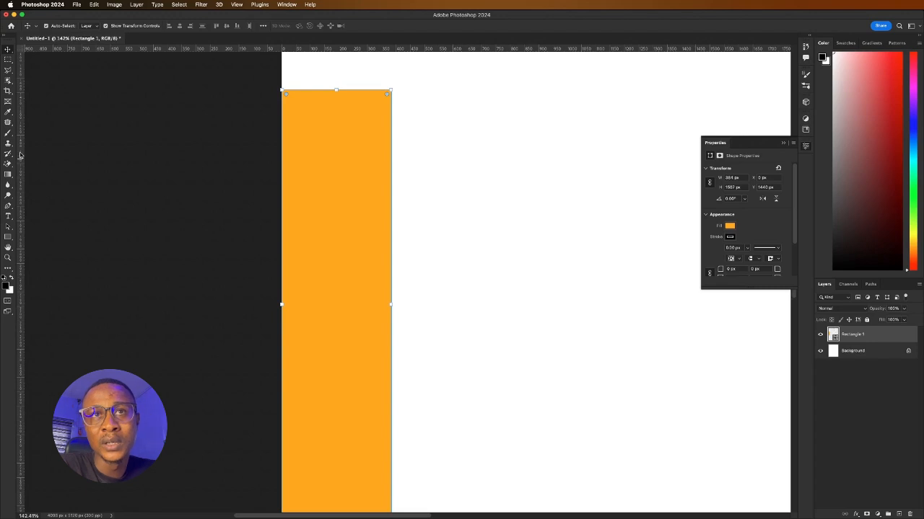
pyautogui.moveTo(21, 154); pyautogui.dragTo(391, 180)
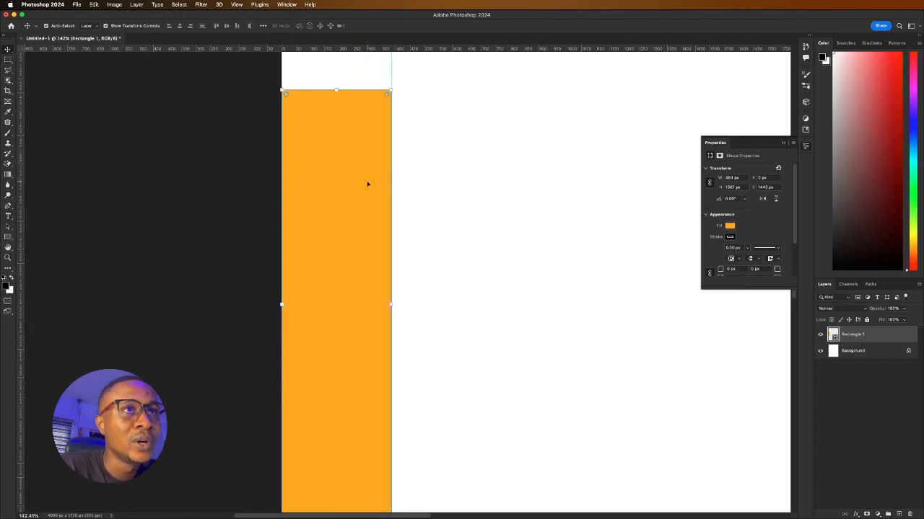
pyautogui.scroll(-5, 367, 184)
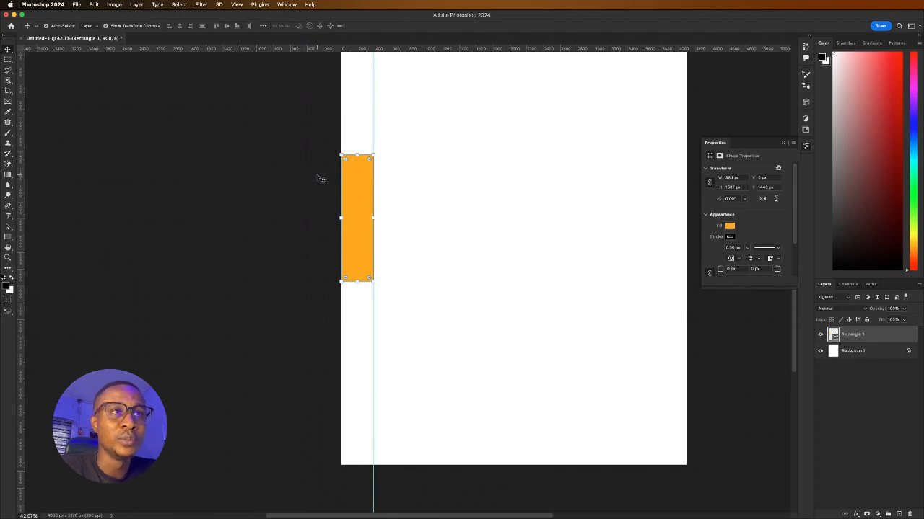
pyautogui.scroll(-4, 321, 179)
pyautogui.scroll(2, 464, 301)
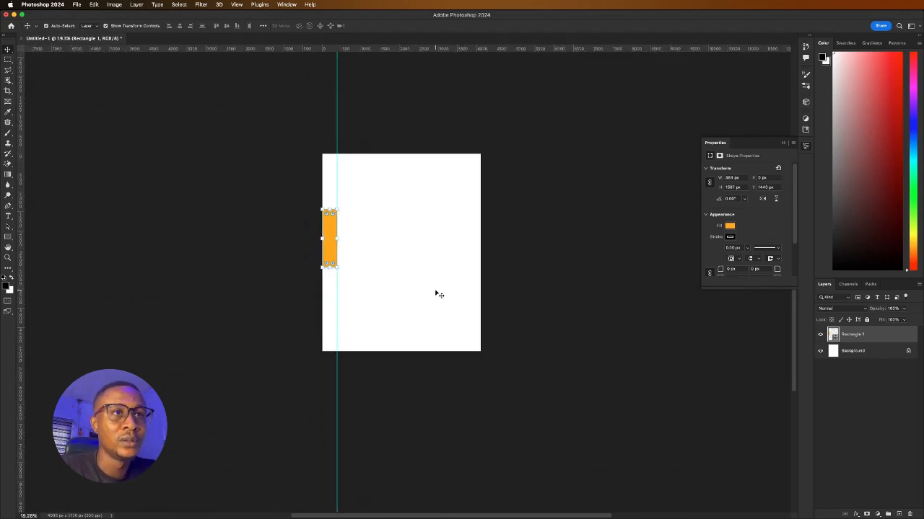
pyautogui.scroll(3, 435, 293)
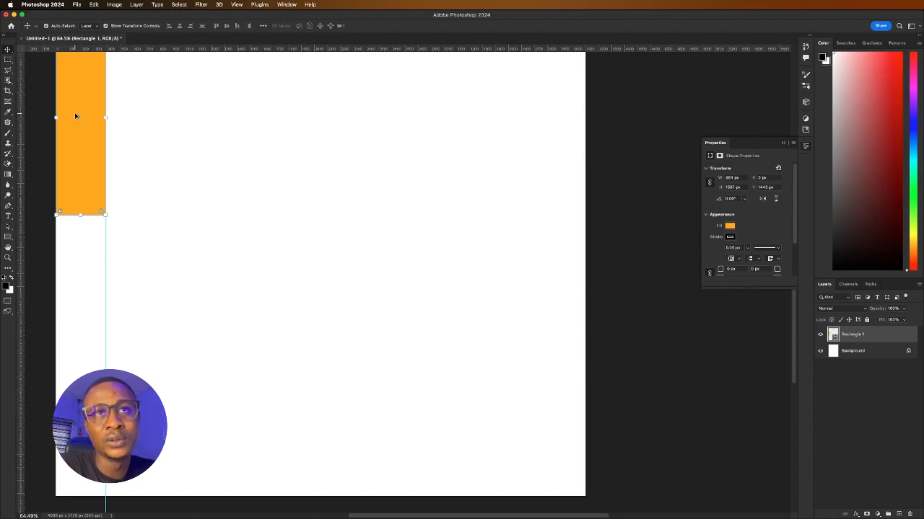
# Duplicate the orange strip flush right at X 3712 px and guide its left edge
pyautogui.moveTo(75, 112); pyautogui.dragTo(347, 210)
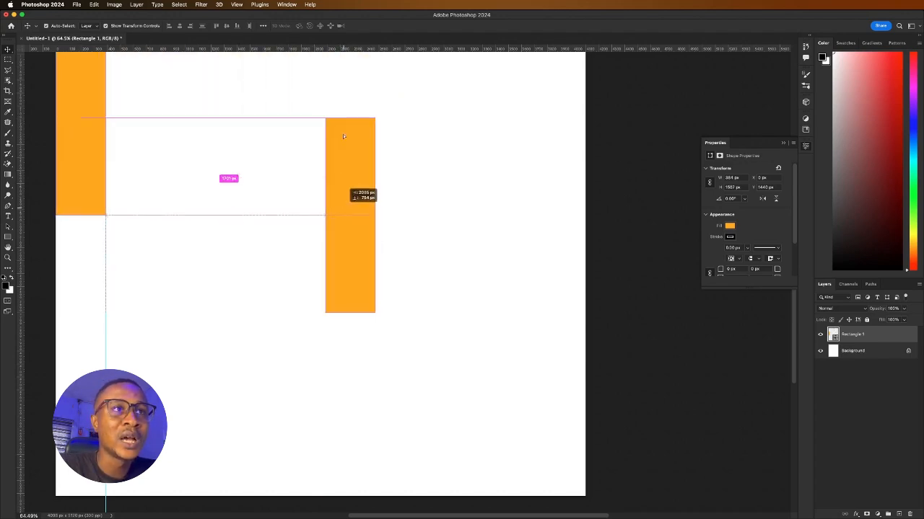
pyautogui.moveTo(344, 136); pyautogui.dragTo(556, 169)
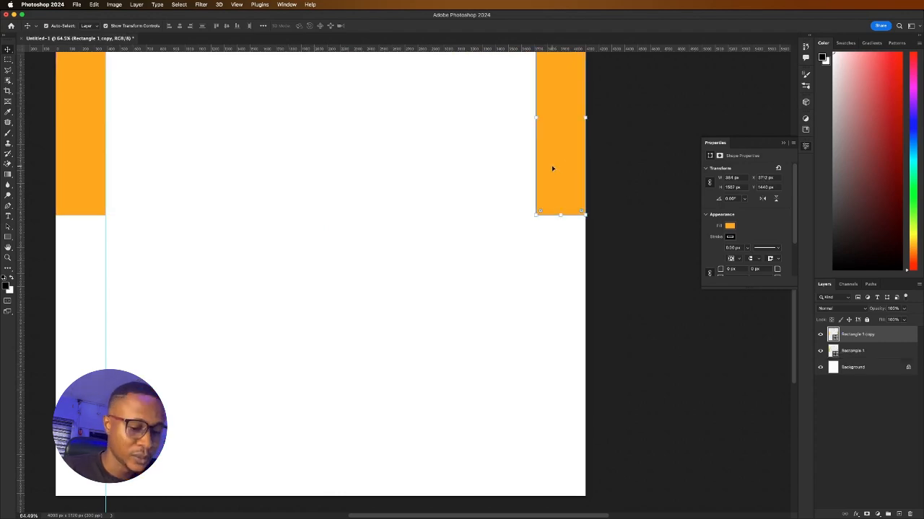
pyautogui.scroll(7, 594, 150)
pyautogui.scroll(-5, 447, 221)
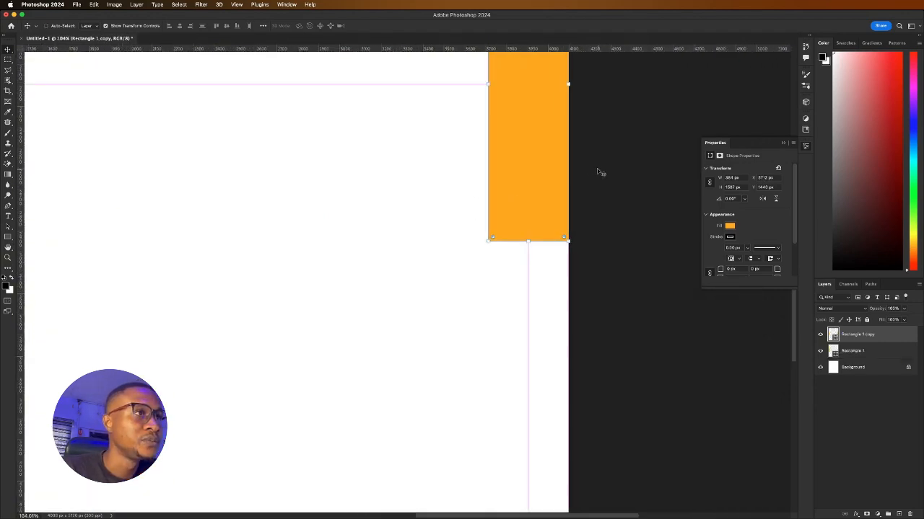
pyautogui.scroll(3, 584, 170)
pyautogui.scroll(-5, 215, 217)
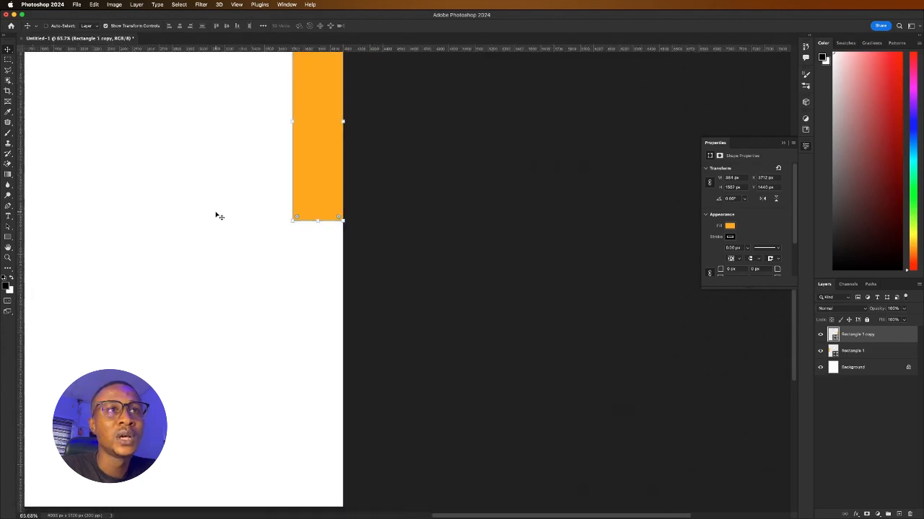
pyautogui.scroll(-1, 215, 216)
pyautogui.scroll(5, 190, 197)
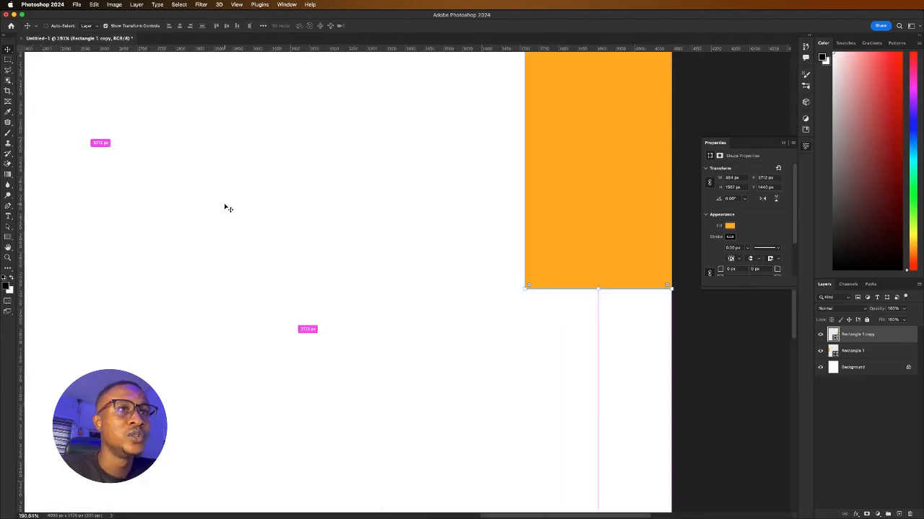
pyautogui.scroll(-4, 224, 208)
pyautogui.moveTo(20, 191); pyautogui.dragTo(351, 210)
pyautogui.scroll(-4, 517, 243)
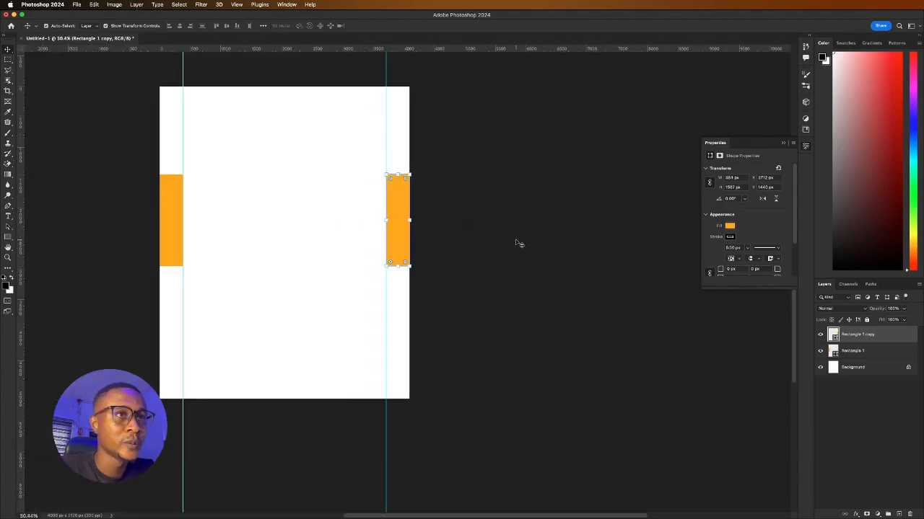
# Delete the left and right orange rectangles and recentre the page in view
pyautogui.click(172, 207)
pyautogui.press('Delete')
pyautogui.click(406, 214)
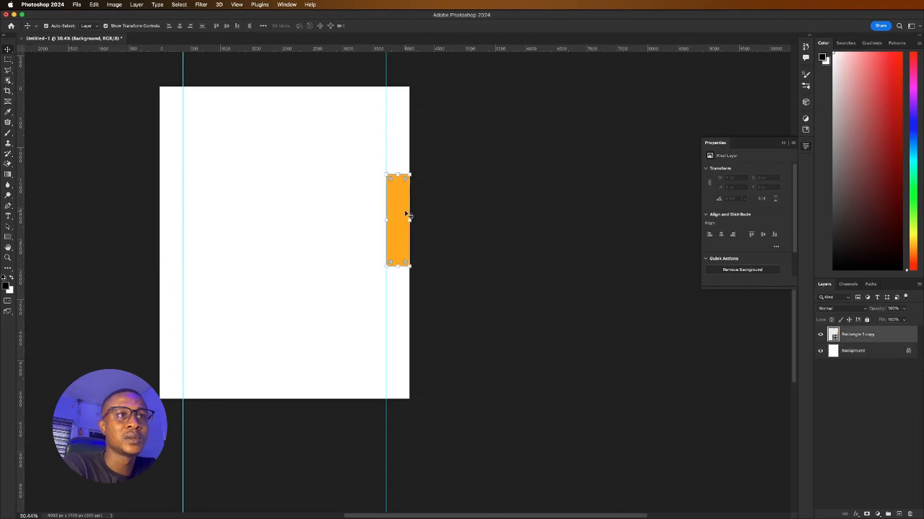
pyautogui.press('Delete')
pyautogui.moveTo(306, 210); pyautogui.dragTo(429, 239)
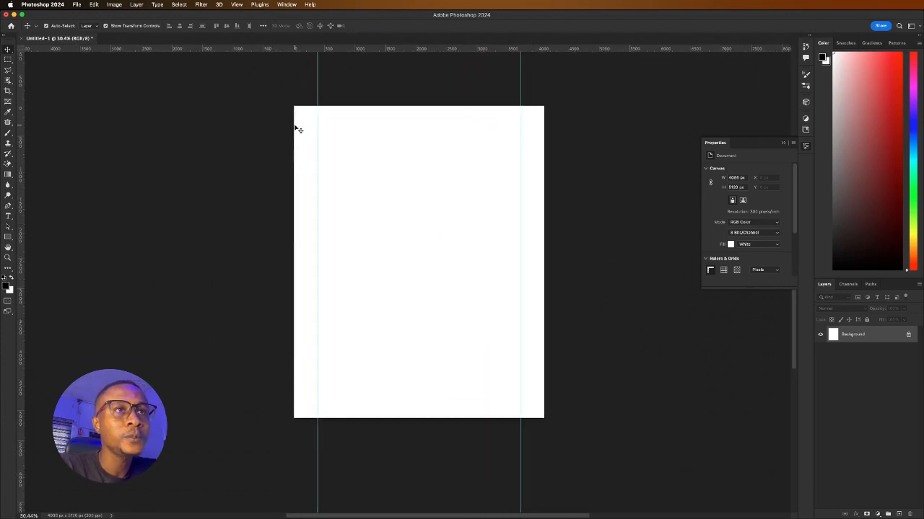
# Draw a black rectangle in the upper left and resize it into a square
pyautogui.click(7, 238)
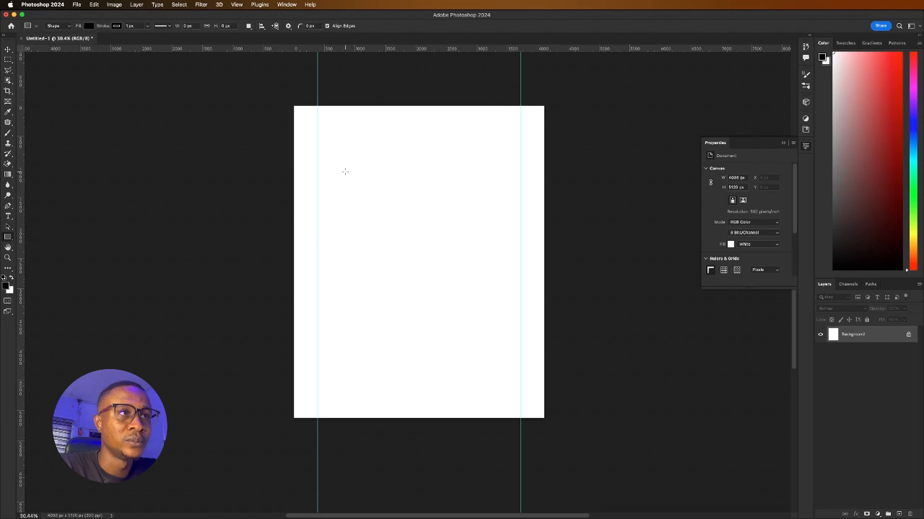
pyautogui.moveTo(345, 172); pyautogui.dragTo(411, 246)
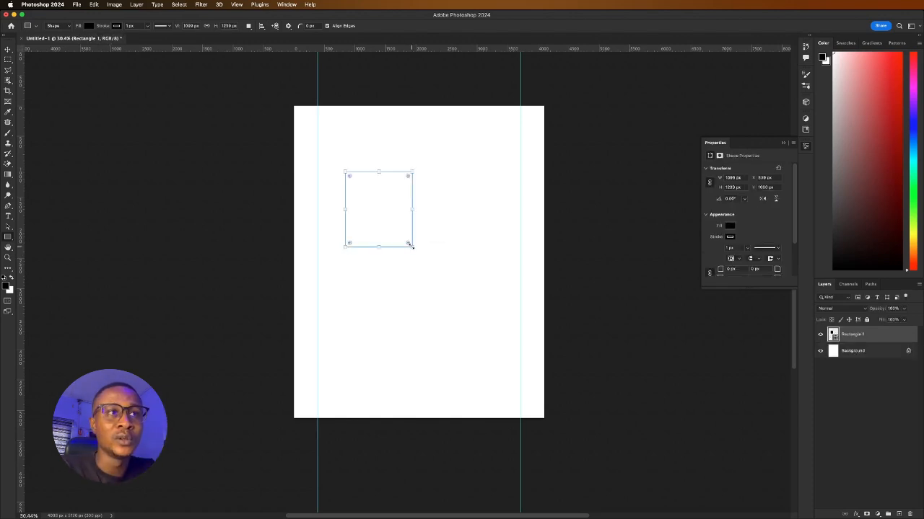
pyautogui.click(7, 50)
pyautogui.moveTo(382, 212); pyautogui.dragTo(376, 224)
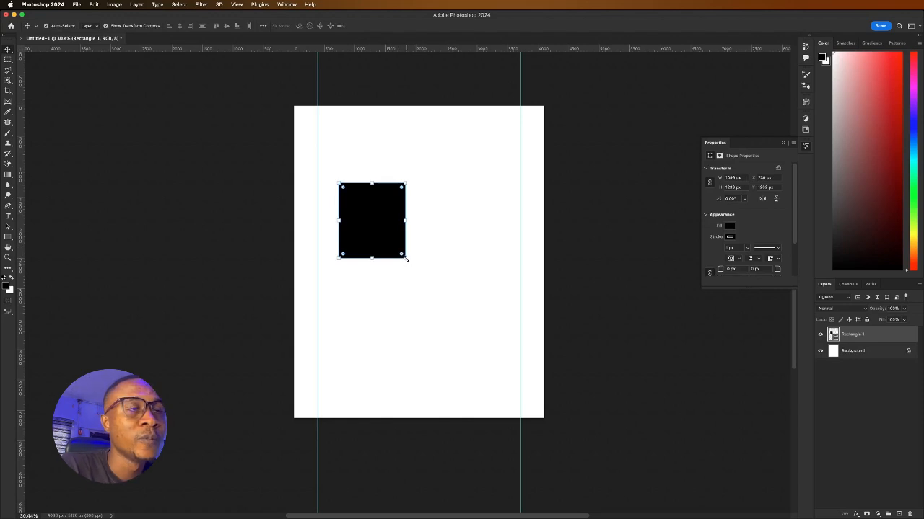
pyautogui.moveTo(407, 259); pyautogui.dragTo(401, 253)
pyautogui.moveTo(371, 224); pyautogui.dragTo(377, 227)
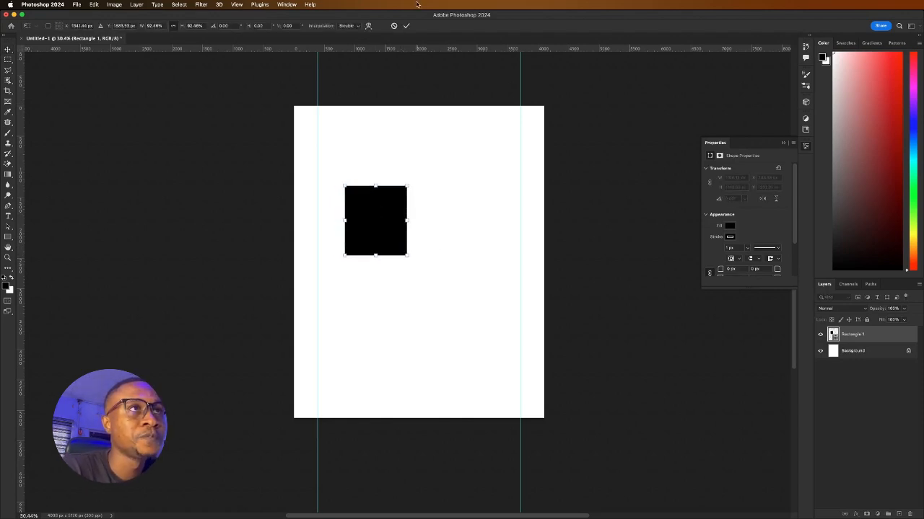
pyautogui.click(406, 26)
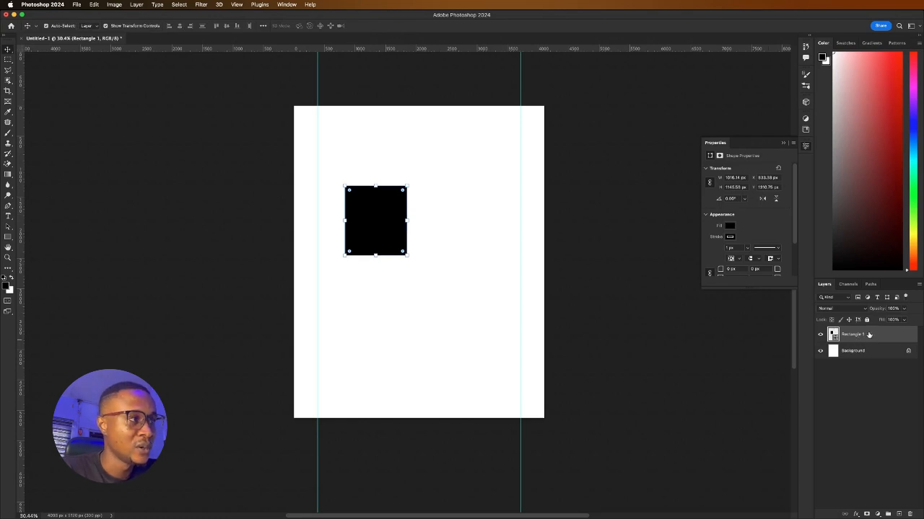
# Duplicate the square, move the copy right, and widen both to sit side by side
pyautogui.moveTo(868, 335); pyautogui.dragTo(897, 513)
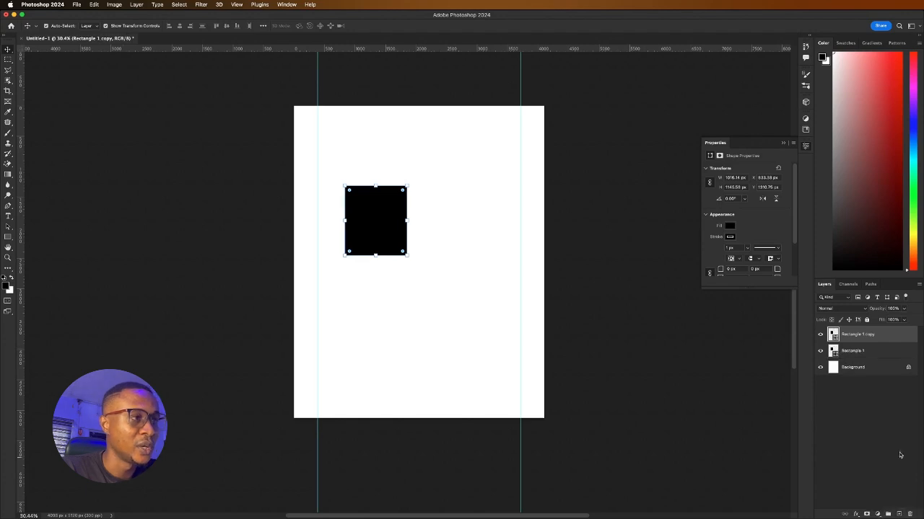
pyautogui.press('super+z')
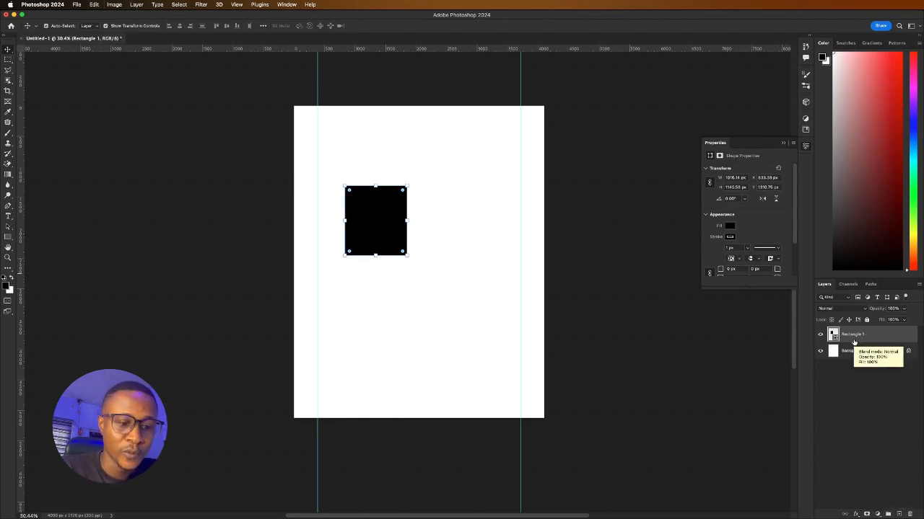
pyautogui.press('super+j')
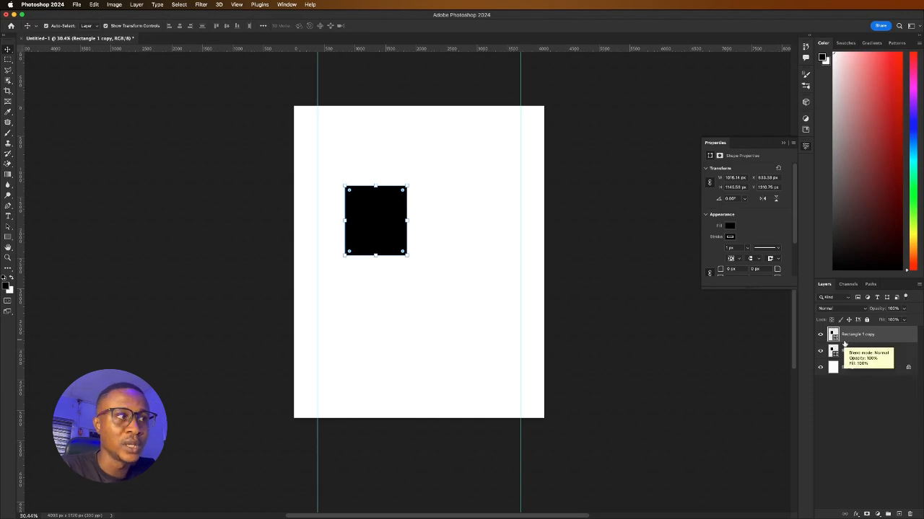
pyautogui.moveTo(373, 217); pyautogui.dragTo(396, 219)
pyautogui.keyDown('shift'); pyautogui.click(398, 225); pyautogui.keyUp('shift')
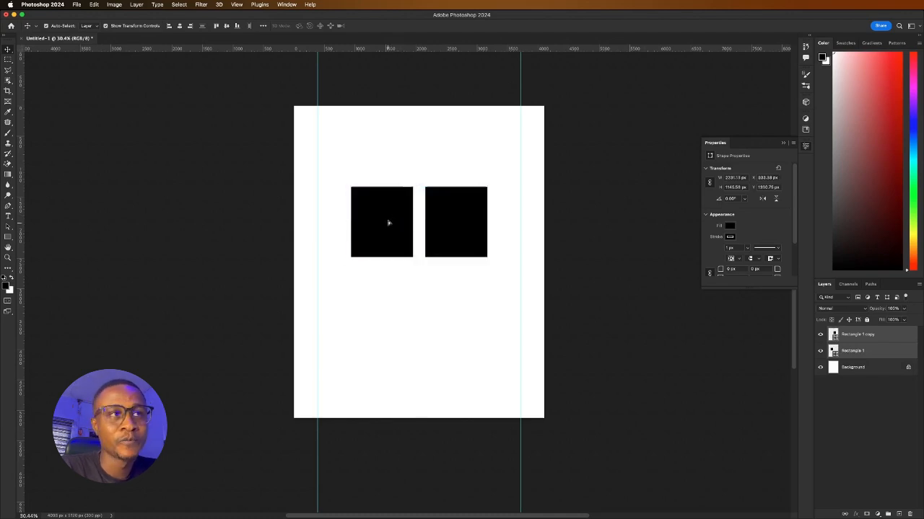
pyautogui.moveTo(489, 224); pyautogui.dragTo(525, 223)
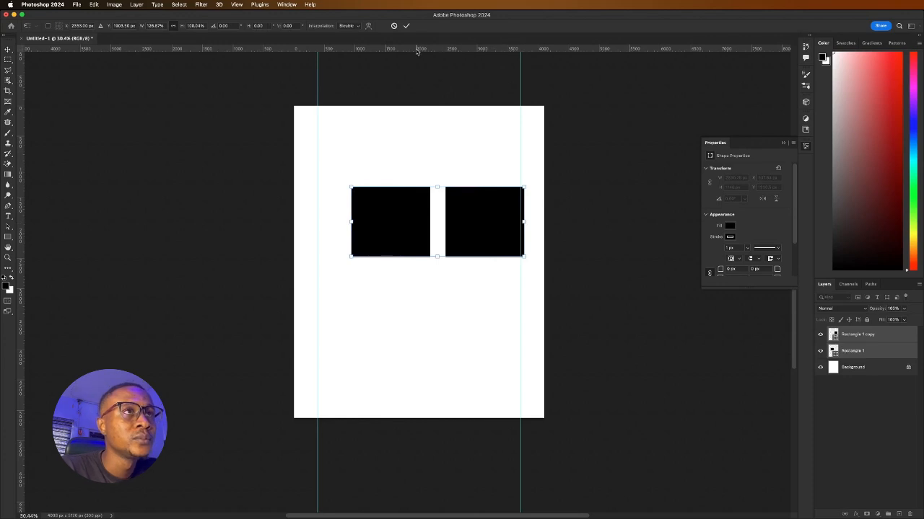
pyautogui.click(406, 26)
pyautogui.click(433, 137)
pyautogui.moveTo(470, 198); pyautogui.dragTo(447, 209)
pyautogui.keyDown('shift'); pyautogui.click(426, 206); pyautogui.keyUp('shift')
pyautogui.click(232, 229)
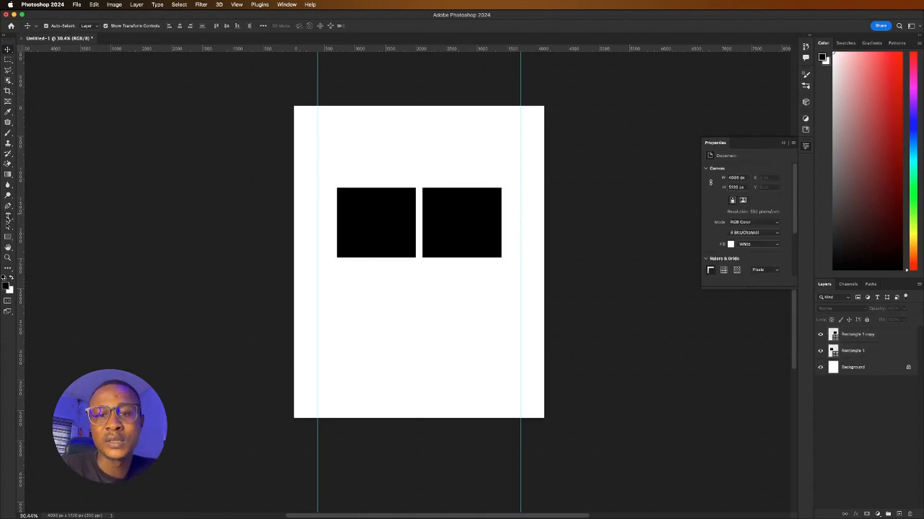
# Below the squares, set tracking to 0 and type 'Building a sustainable Business'
pyautogui.click(8, 216)
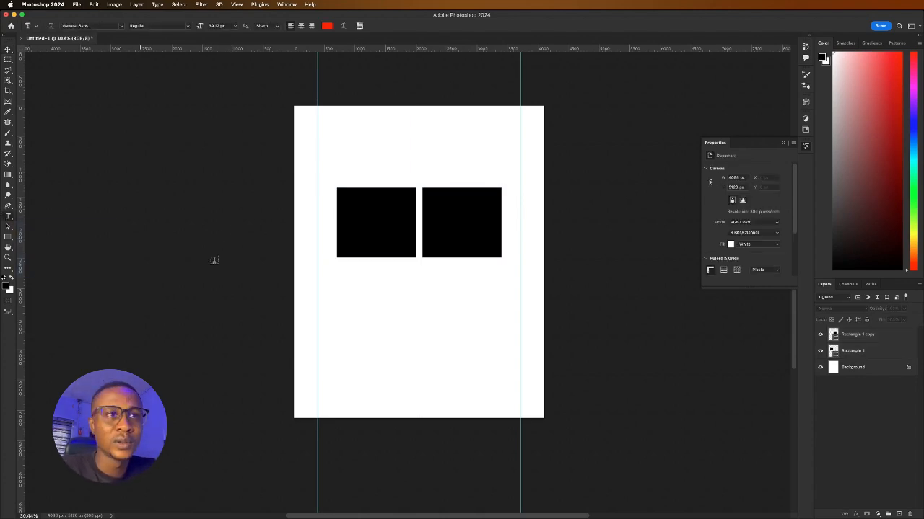
pyautogui.click(342, 281)
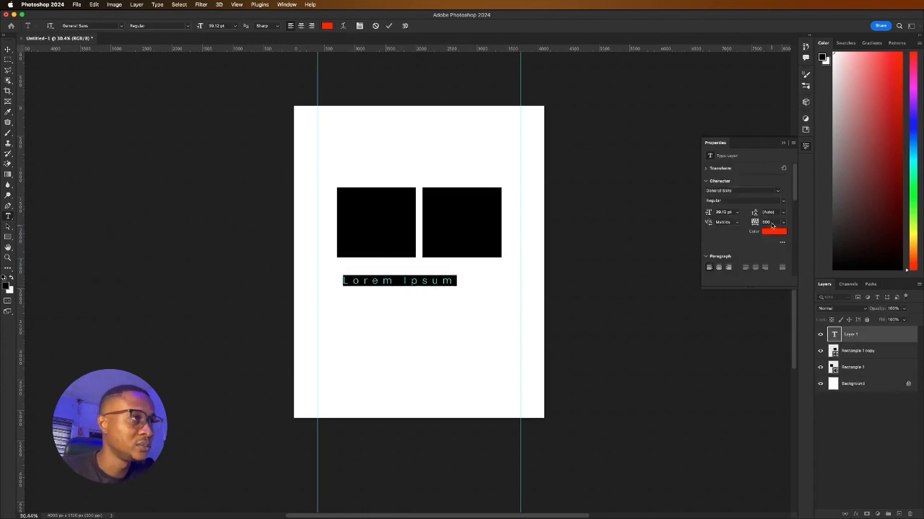
pyautogui.click(784, 225)
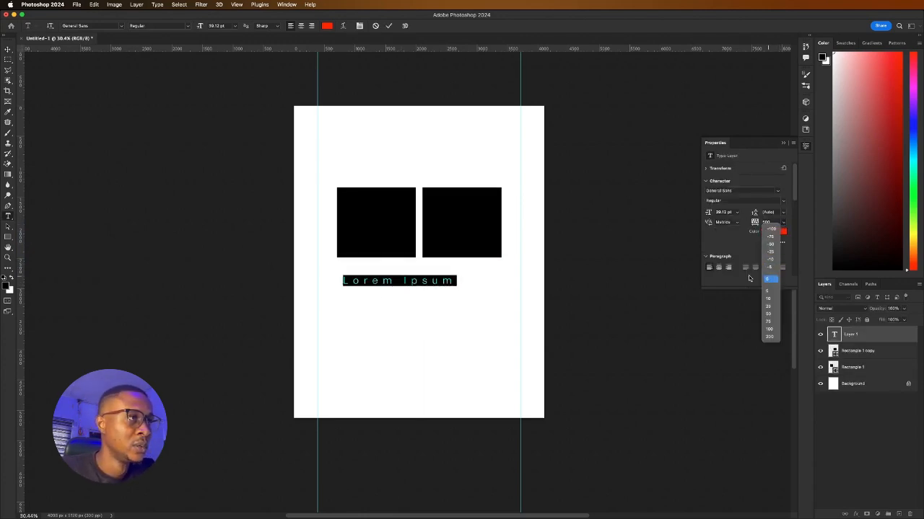
pyautogui.click(770, 278)
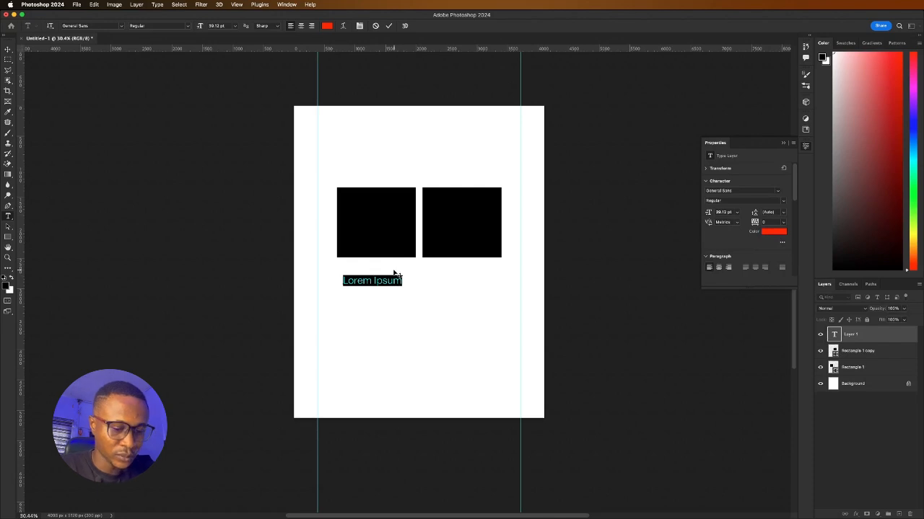
pyautogui.write('BUildin')
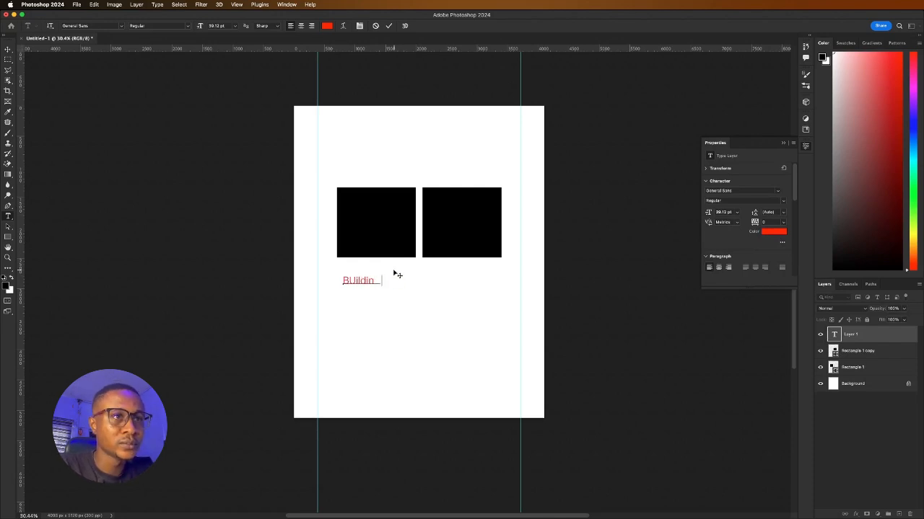
pyautogui.press('BackSpace')
pyautogui.press('BackSpace')
pyautogui.press('BackSpace')
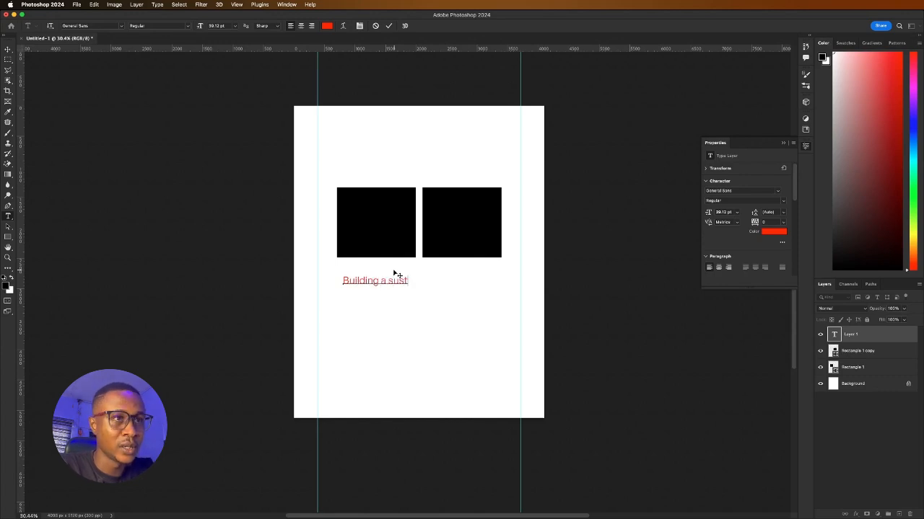
pyautogui.write('ain')
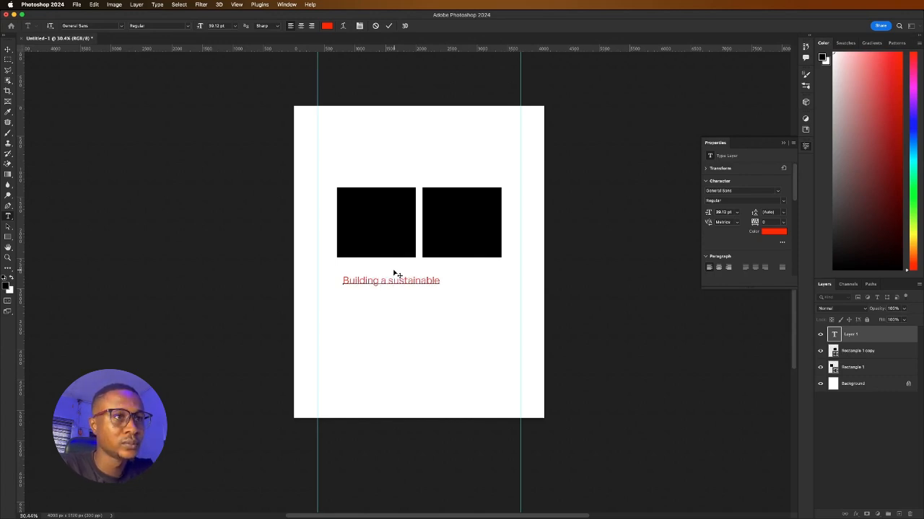
pyautogui.write('able ')
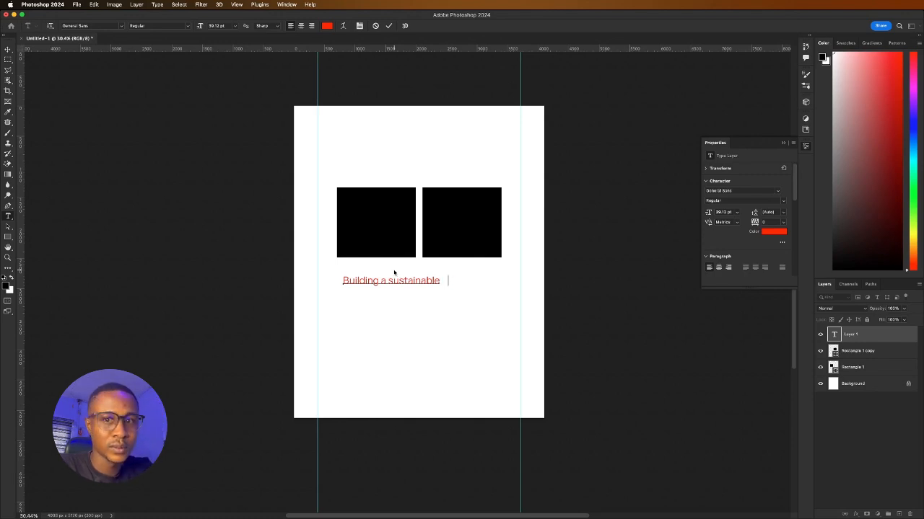
pyautogui.write('Business in the 21st cen')
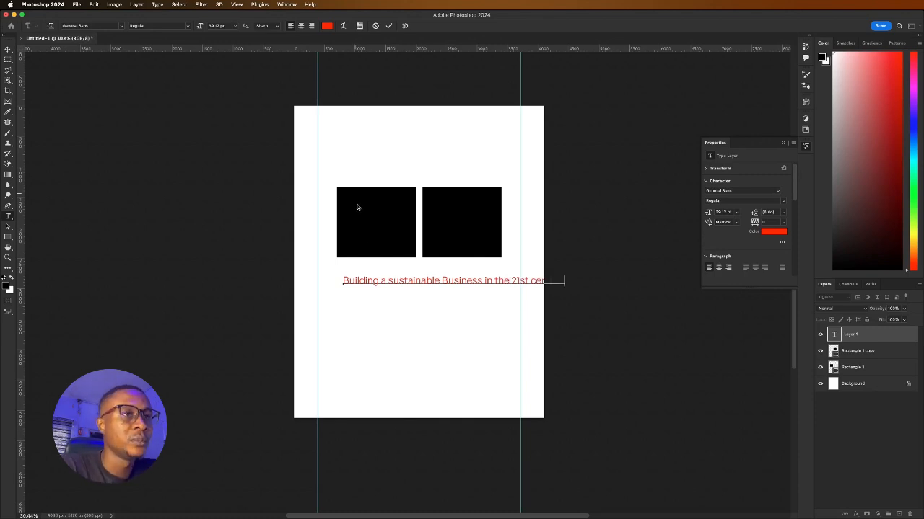
# Adjust the heading's line breaks, shift it right, and delete its second line
pyautogui.click(441, 280)
pyautogui.press('Return')
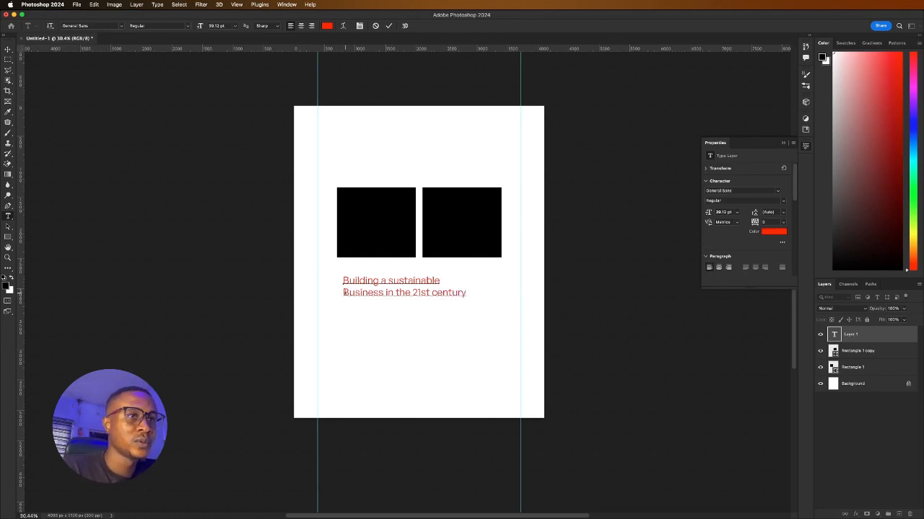
pyautogui.press('BackSpace')
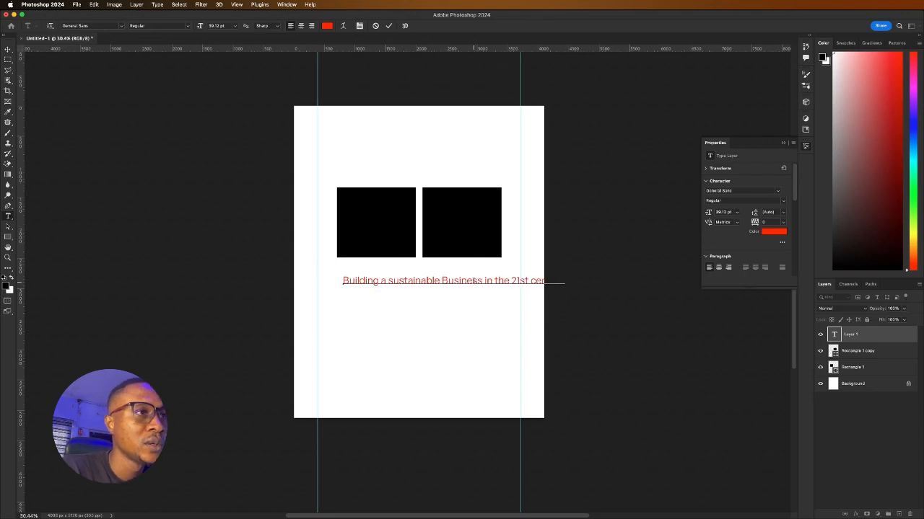
pyautogui.press('Return')
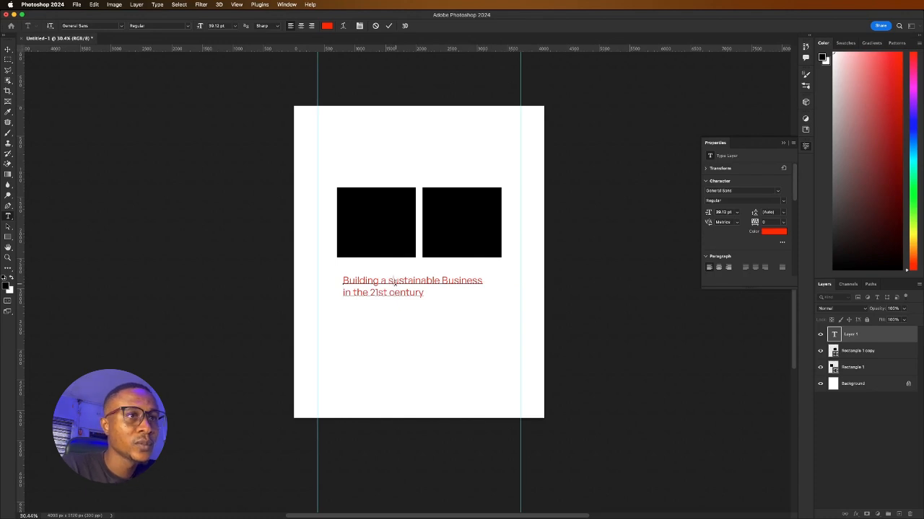
pyautogui.doubleClick(409, 281)
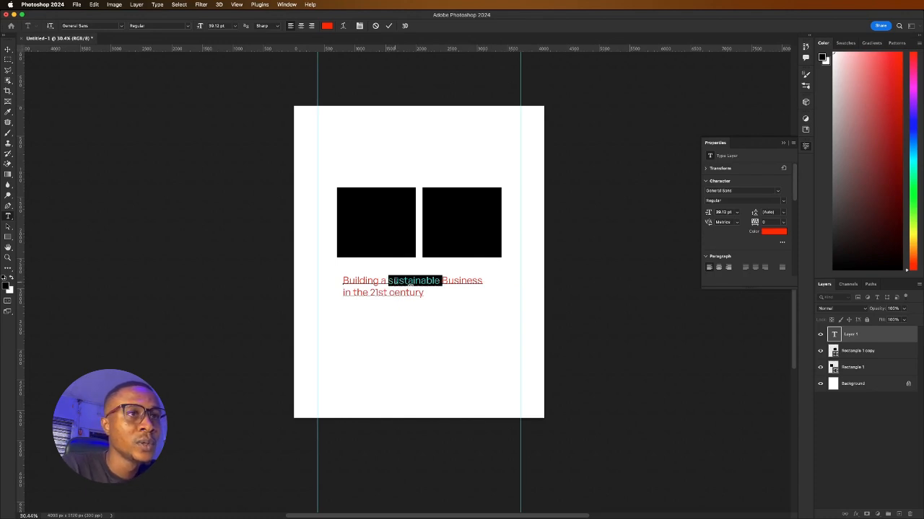
pyautogui.click(459, 281)
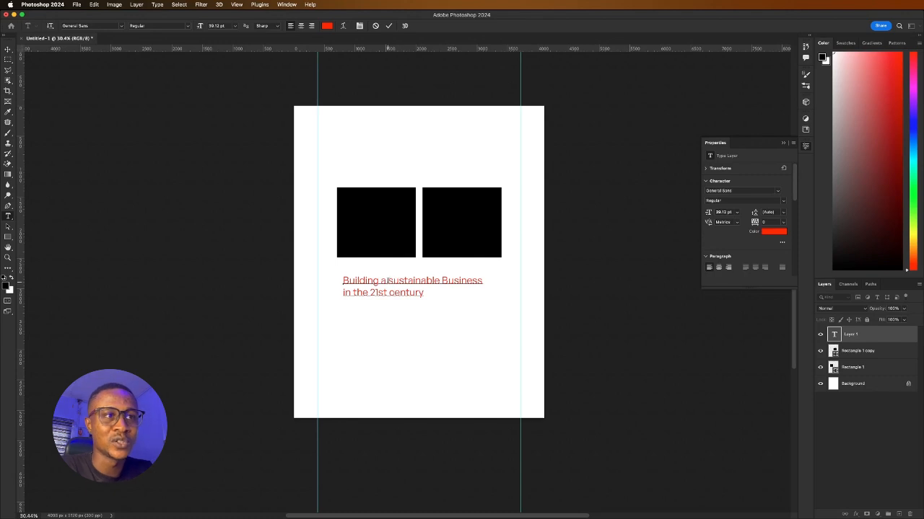
pyautogui.moveTo(389, 281); pyautogui.dragTo(482, 282)
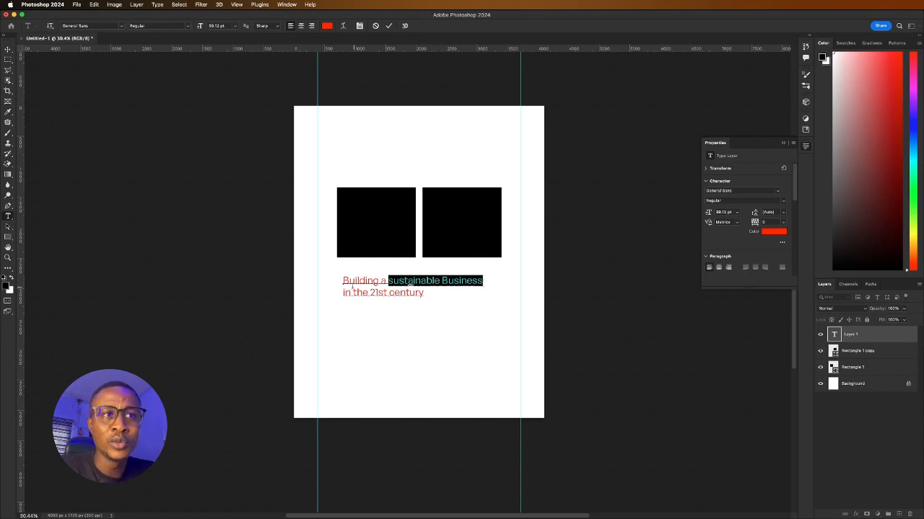
pyautogui.moveTo(345, 298); pyautogui.dragTo(458, 295)
pyautogui.press('super+c')
pyautogui.click(347, 292)
pyautogui.press('BackSpace')
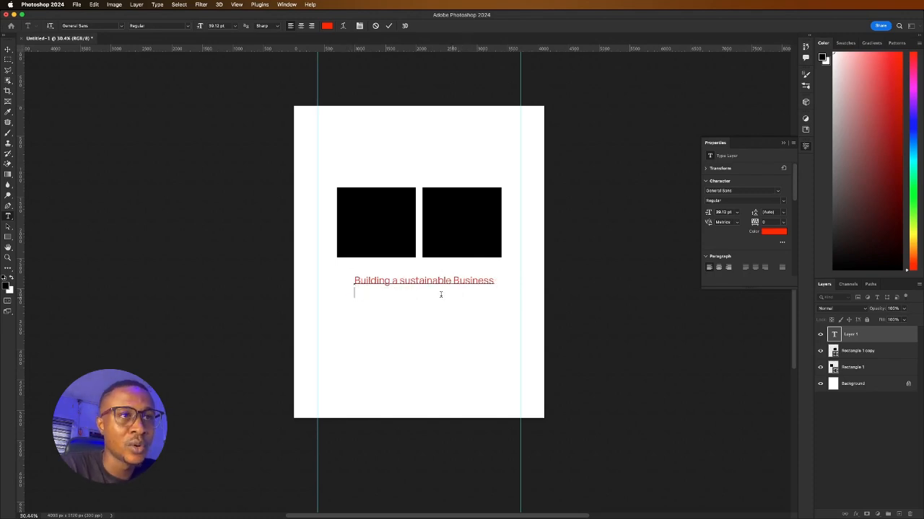
# Commit the heading and paste 'in the 21st century' as a new text layer below it
pyautogui.click(389, 26)
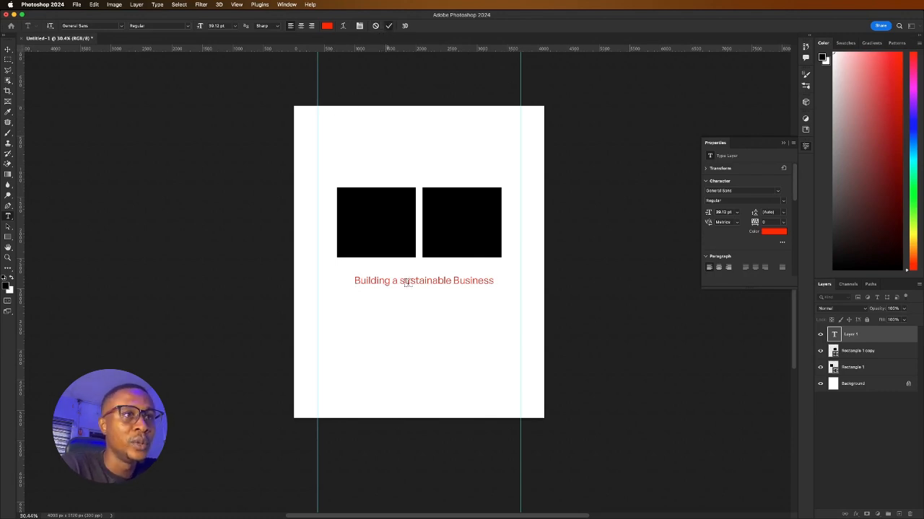
pyautogui.click(367, 321)
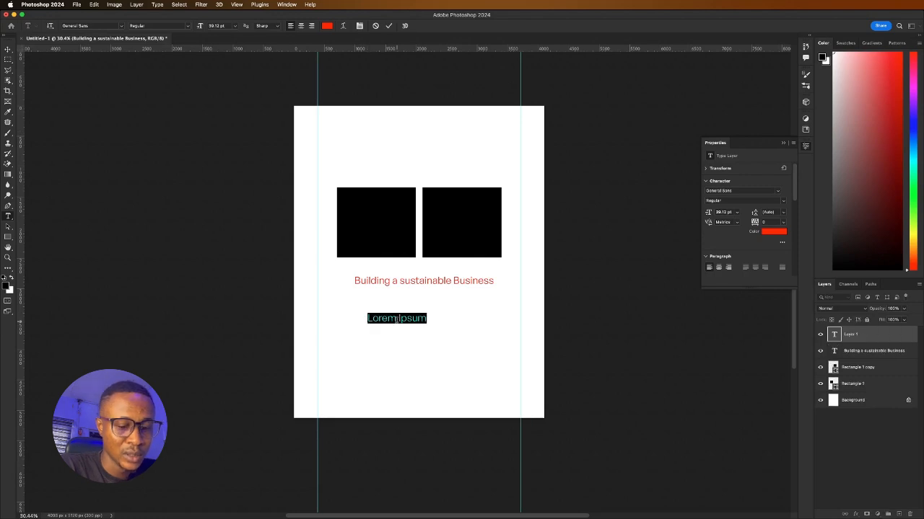
pyautogui.press('super+v')
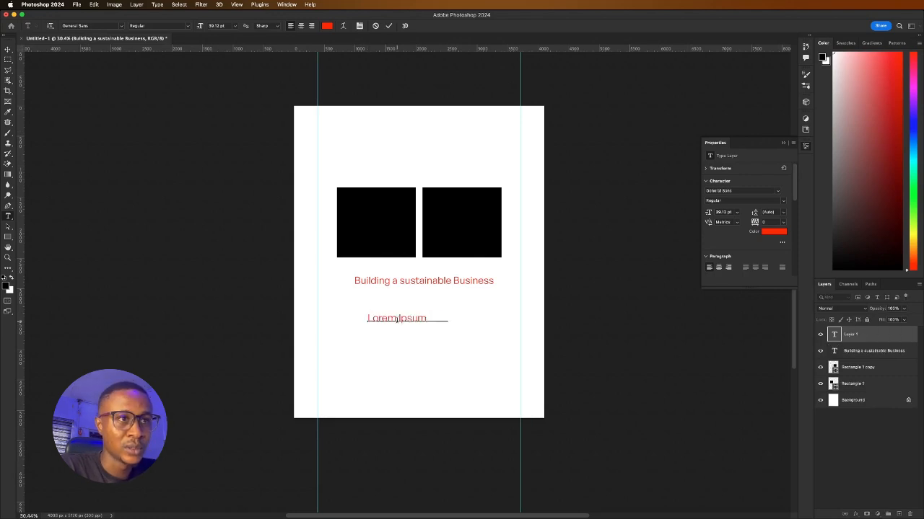
# Delete 'Building a' from the headline, leaving 'sustainable Business'
pyautogui.click(384, 283)
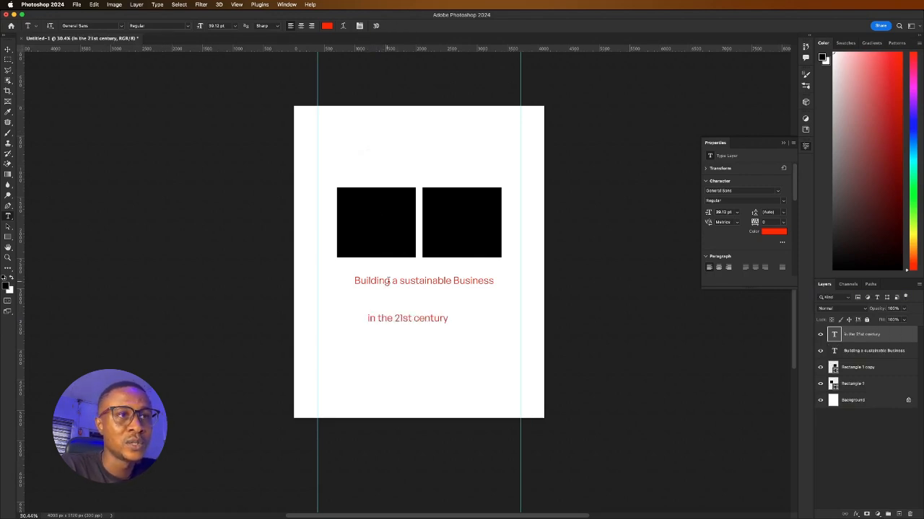
pyautogui.moveTo(398, 280); pyautogui.dragTo(348, 280)
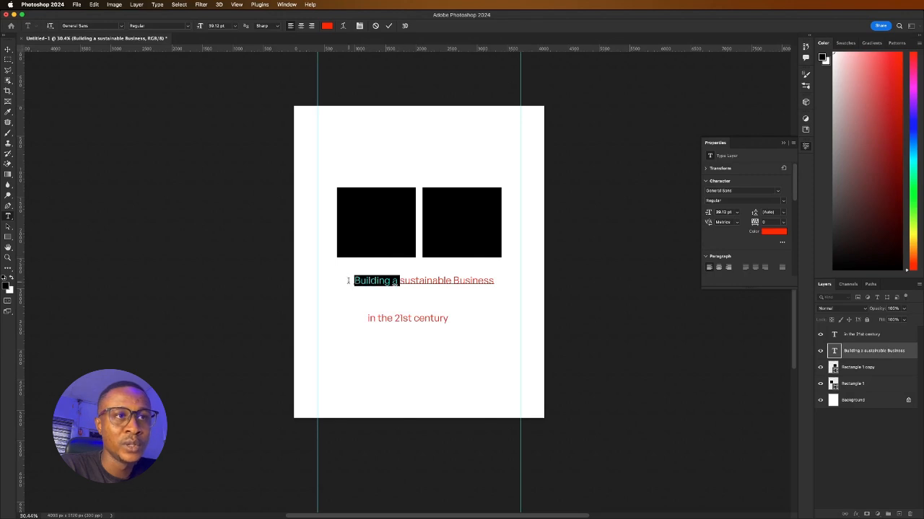
pyautogui.press('BackSpace')
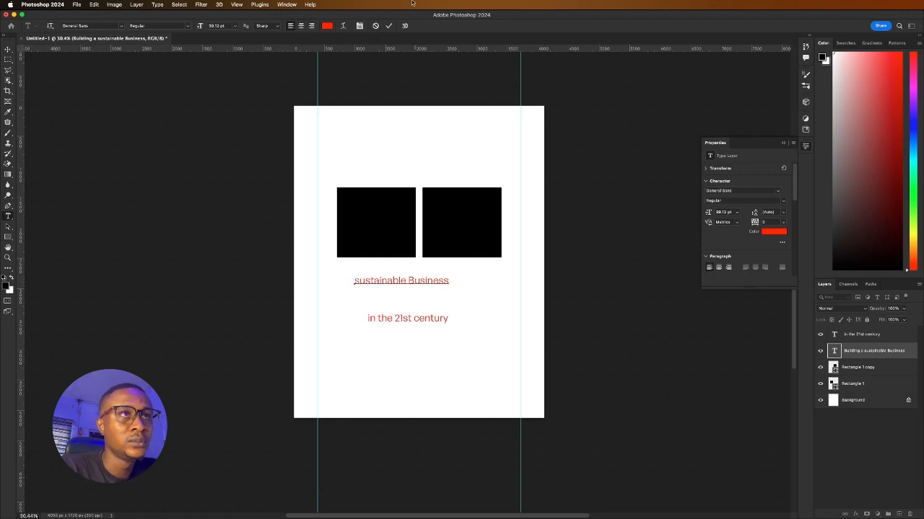
pyautogui.click(389, 25)
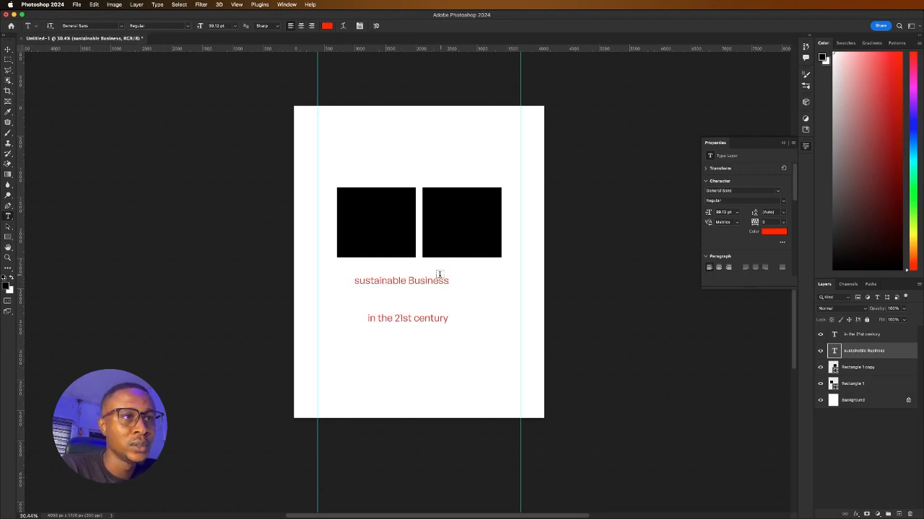
# Add 'Building a' as its own text layer, reposition 'sustainable Business', and select all three pieces
pyautogui.click(426, 293)
pyautogui.write('Building a')
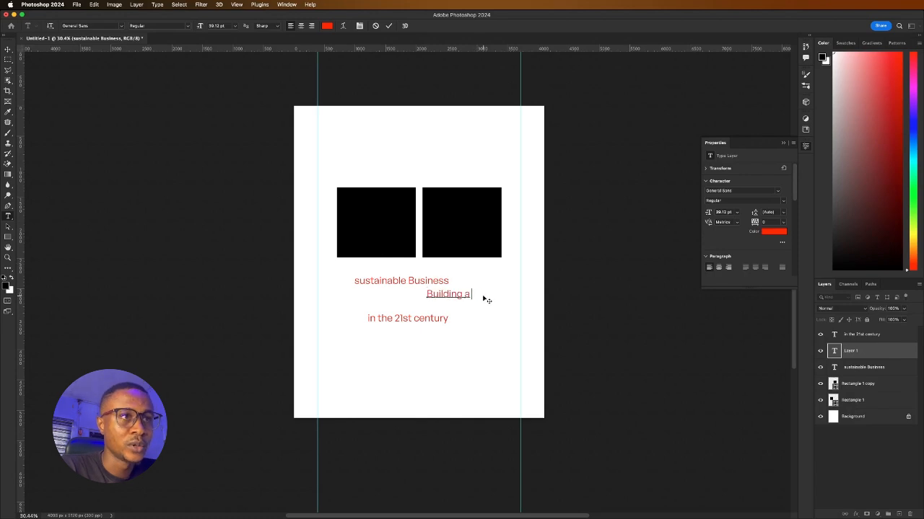
pyautogui.click(388, 25)
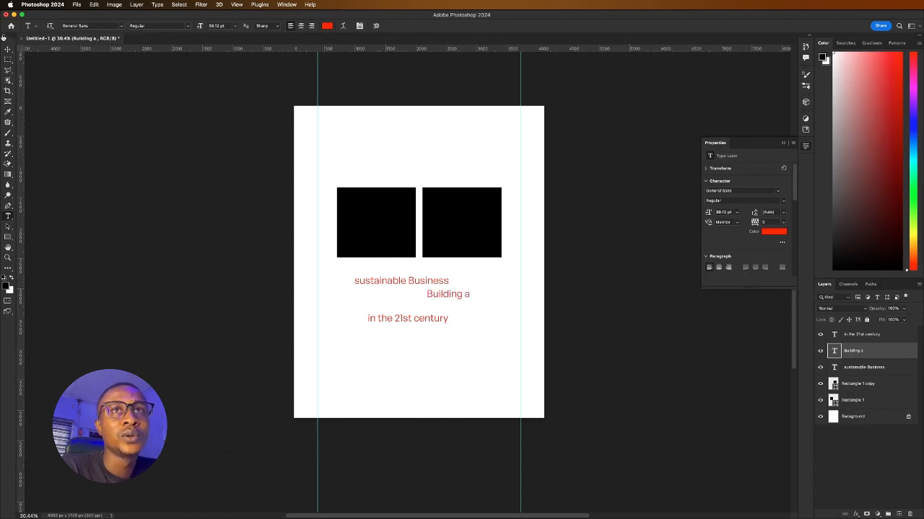
pyautogui.click(7, 50)
pyautogui.moveTo(400, 283); pyautogui.dragTo(430, 297)
pyautogui.moveTo(360, 286); pyautogui.dragTo(480, 335)
# Set all three red text lines to All Caps
pyautogui.scroll(-2, 725, 232)
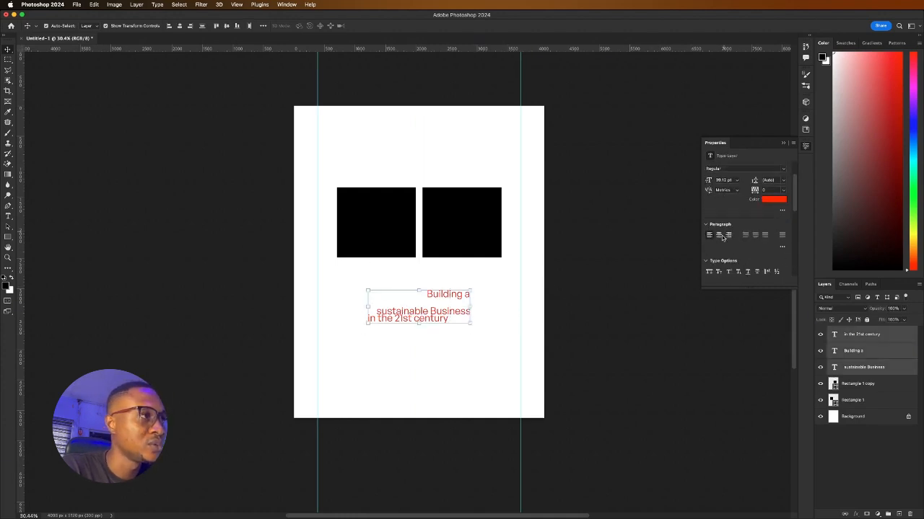
pyautogui.scroll(-3, 714, 265)
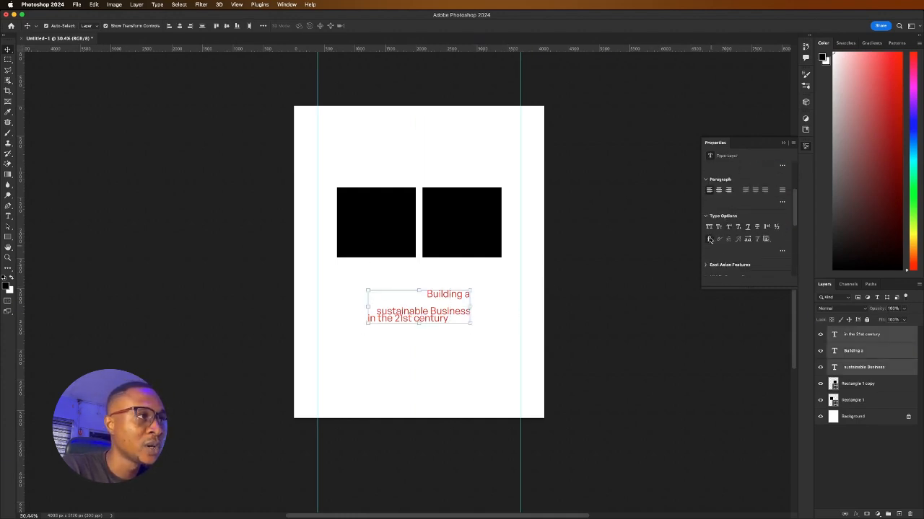
pyautogui.click(708, 228)
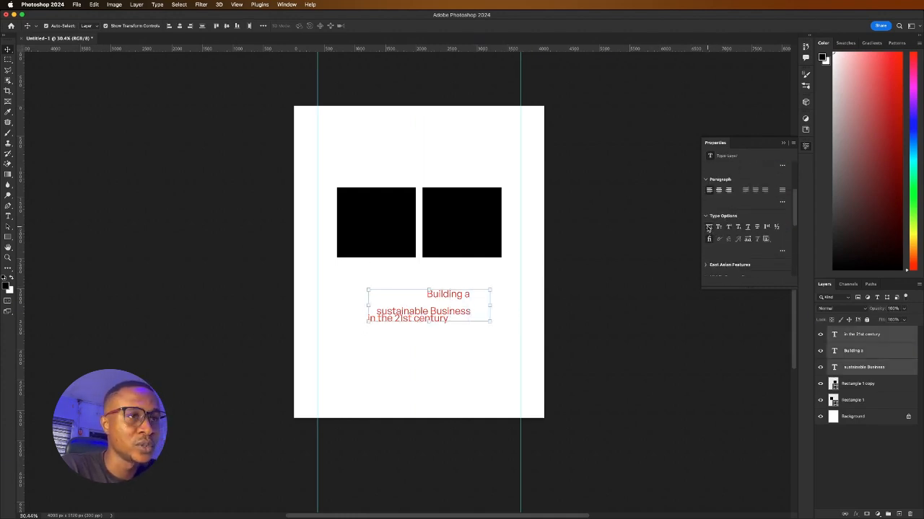
# Move IN THE 21ST CENTURY lower and BUILDING A further left, then start editing SUSTAINABLE BUSINESS
pyautogui.click(351, 303)
pyautogui.moveTo(405, 319); pyautogui.dragTo(407, 342)
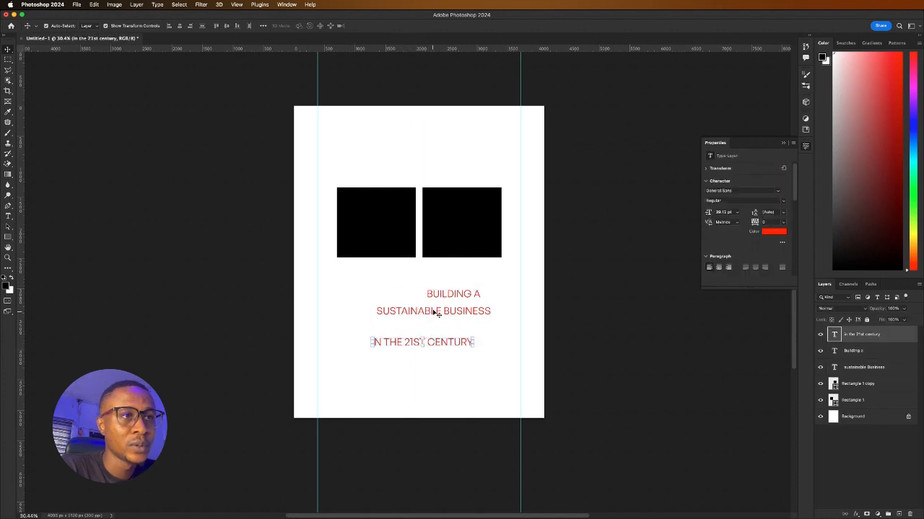
pyautogui.moveTo(441, 296); pyautogui.dragTo(378, 291)
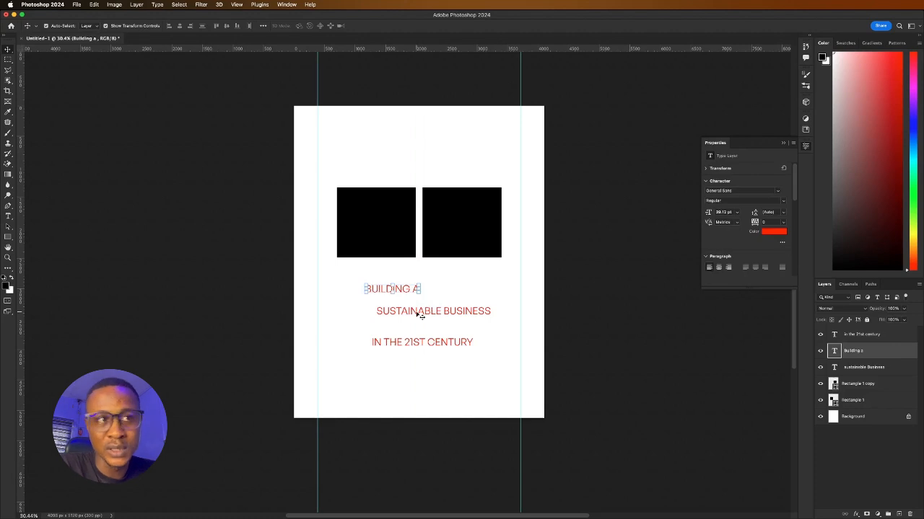
pyautogui.doubleClick(419, 313)
pyautogui.click(436, 311)
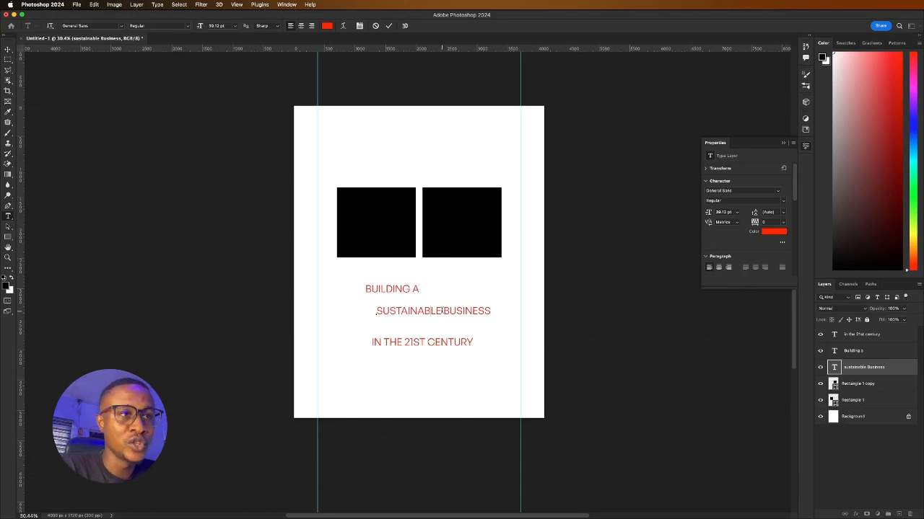
# Delete SUSTAINABLE from the second line so it reads only BUSINESS
pyautogui.moveTo(443, 311); pyautogui.dragTo(366, 310)
pyautogui.press('BackSpace')
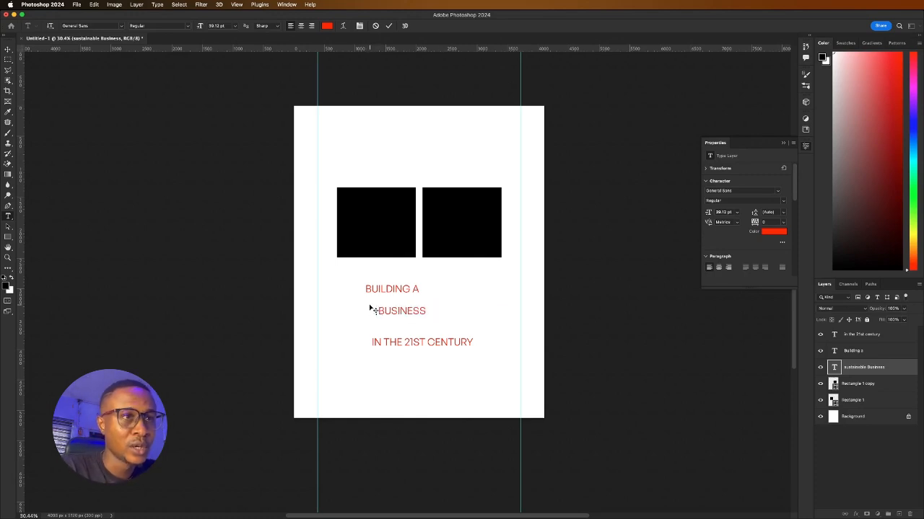
pyautogui.click(388, 26)
pyautogui.press('v')
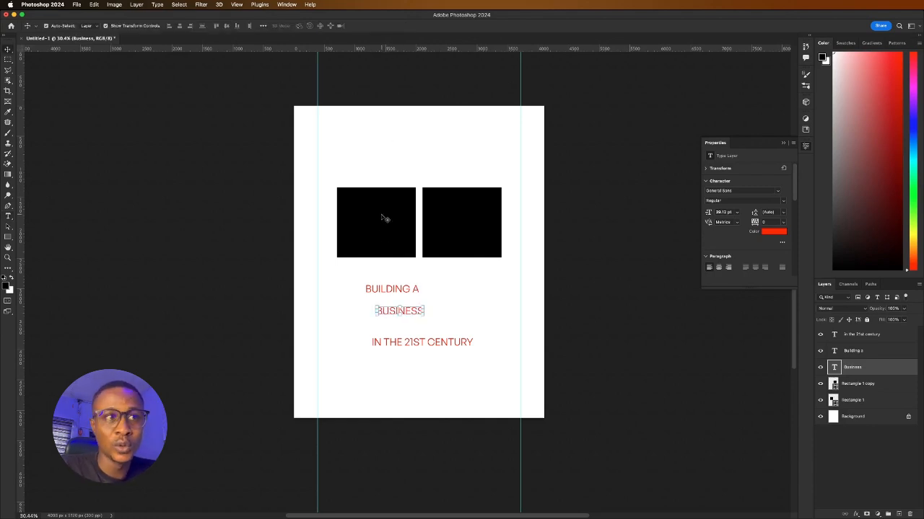
# Append SUSTAINABLE to the top line so it reads BUILDING A SUSTAINABLE
pyautogui.doubleClick(402, 289)
pyautogui.press('Right')
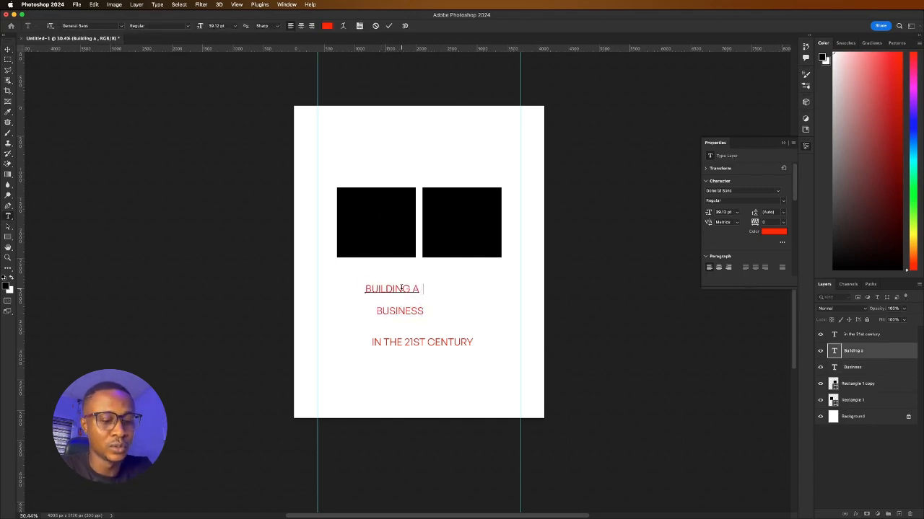
pyautogui.write('SUSTAINABLE')
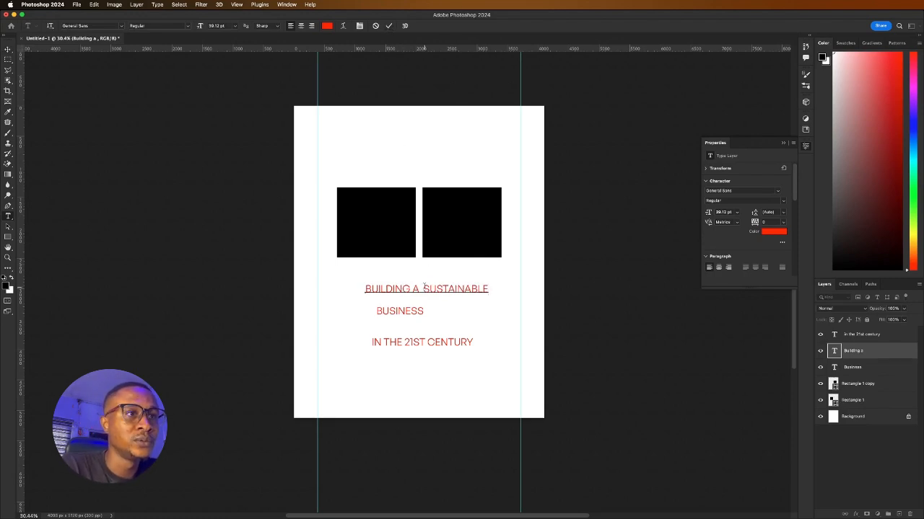
pyautogui.press('BackSpace')
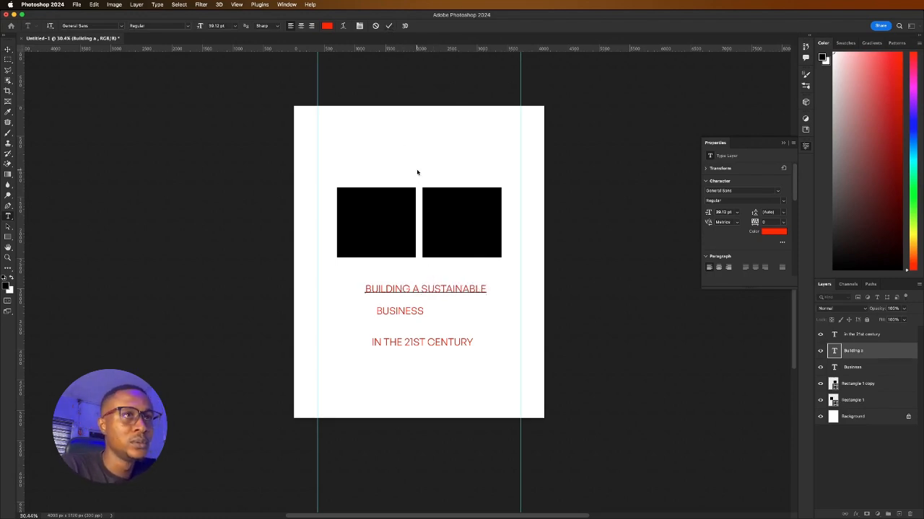
pyautogui.click(388, 27)
# Scale BUSINESS up to nearly three times its size
pyautogui.press('v')
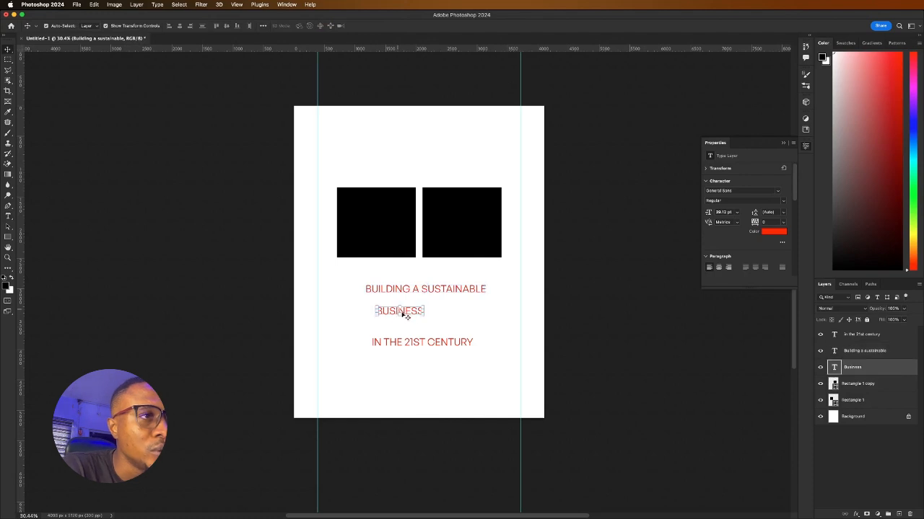
pyautogui.click(399, 314)
pyautogui.moveTo(423, 316); pyautogui.dragTo(515, 334)
# Select BUILDING A SUSTAINABLE, BUSINESS and IN THE 21ST CENTURY and recolour them black
pyautogui.click(407, 25)
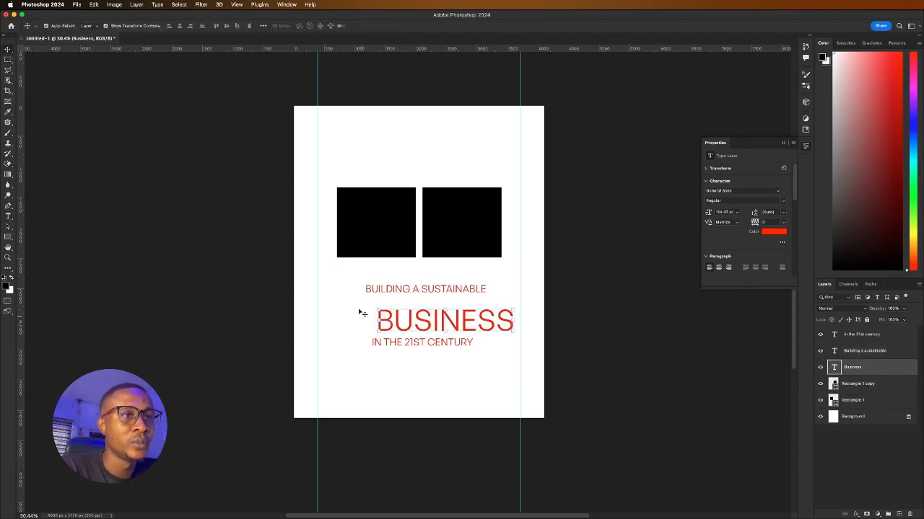
pyautogui.moveTo(360, 288); pyautogui.dragTo(465, 355)
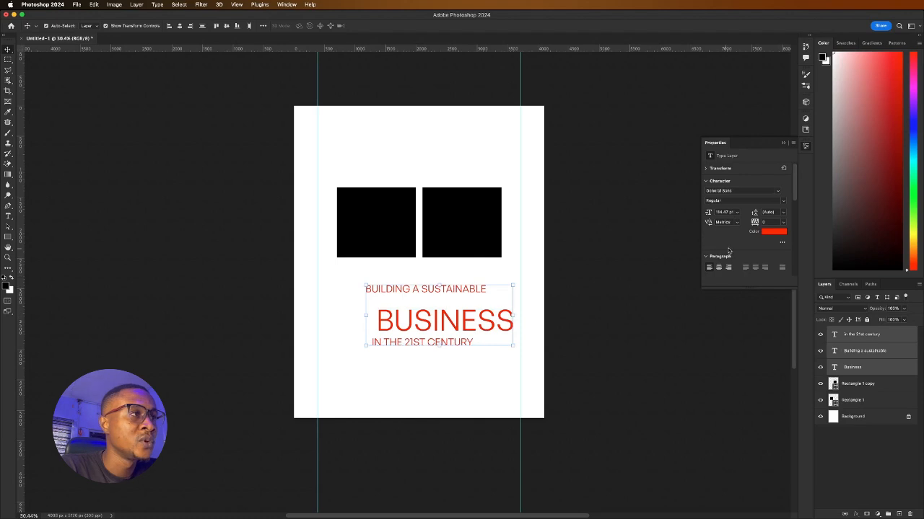
pyautogui.click(780, 232)
pyautogui.write('ffffff')
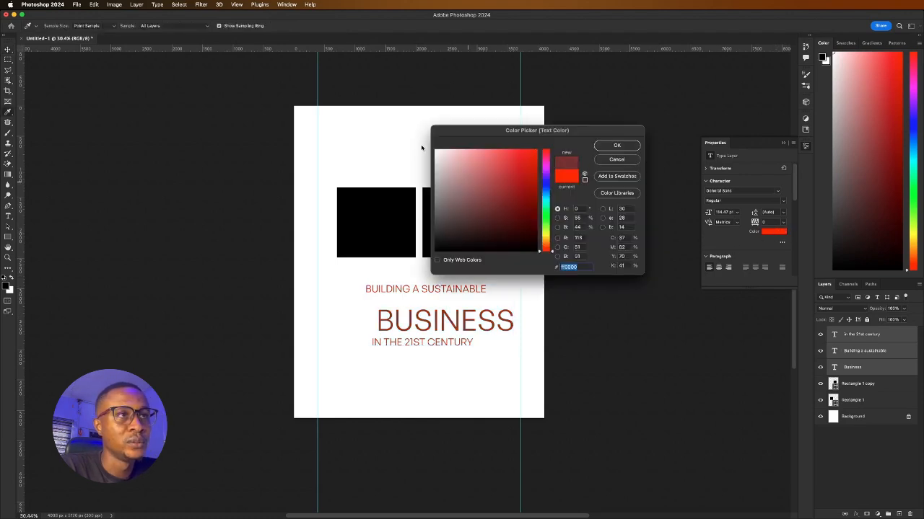
pyautogui.press('Return')
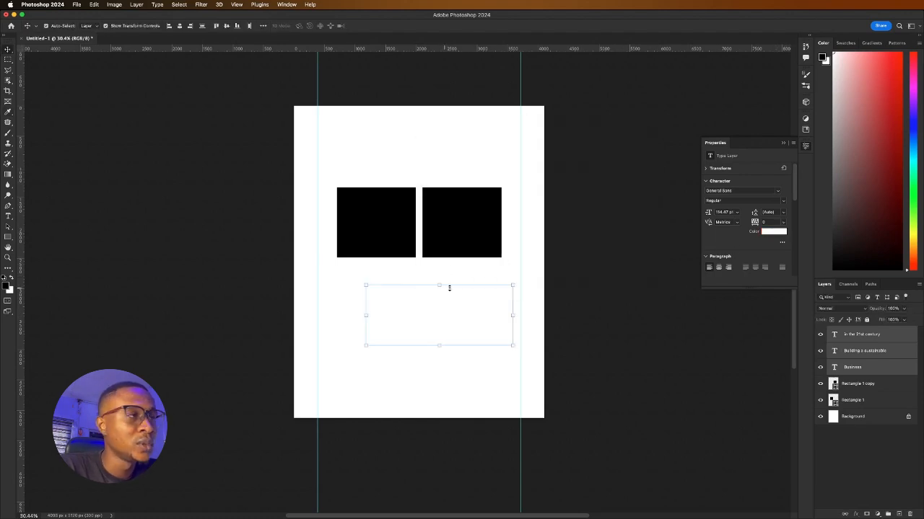
pyautogui.click(775, 232)
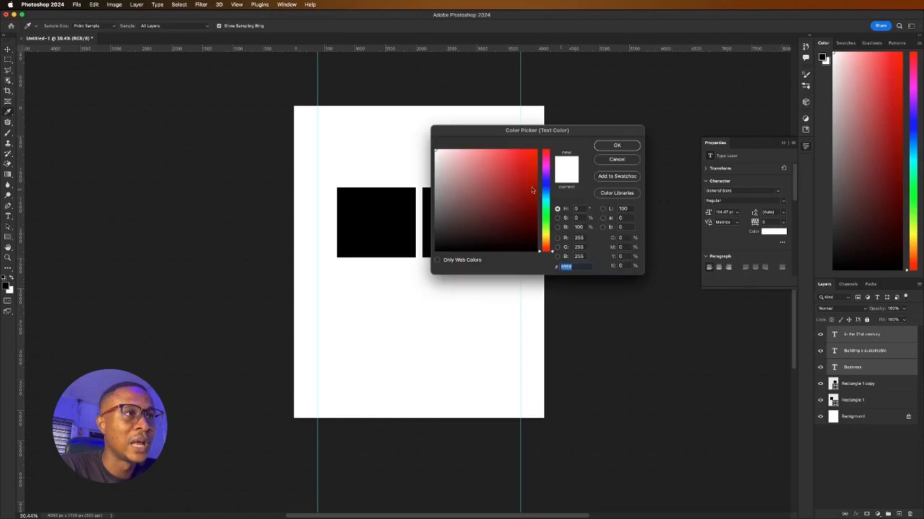
pyautogui.moveTo(518, 200); pyautogui.dragTo(570, 254)
pyautogui.click(617, 145)
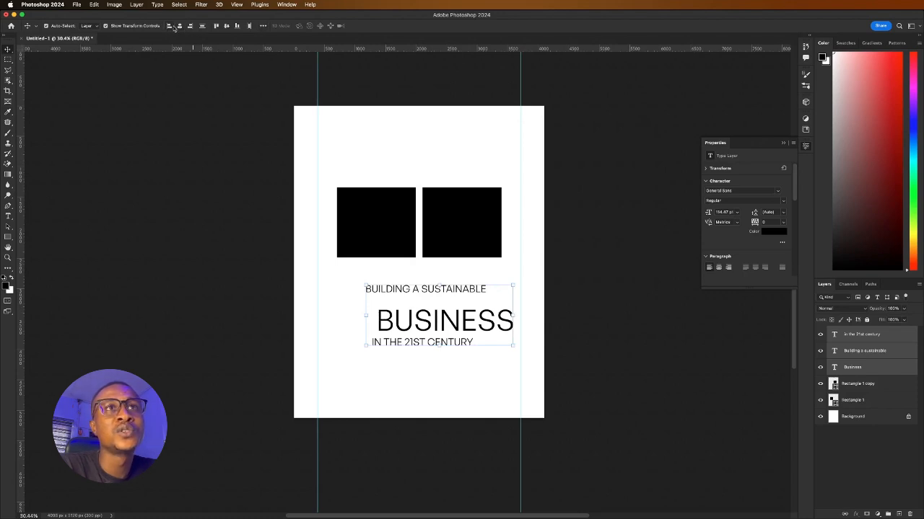
# Align the three lines' horizontal centres and shift the block left to centre it beneath the squares
pyautogui.click(179, 26)
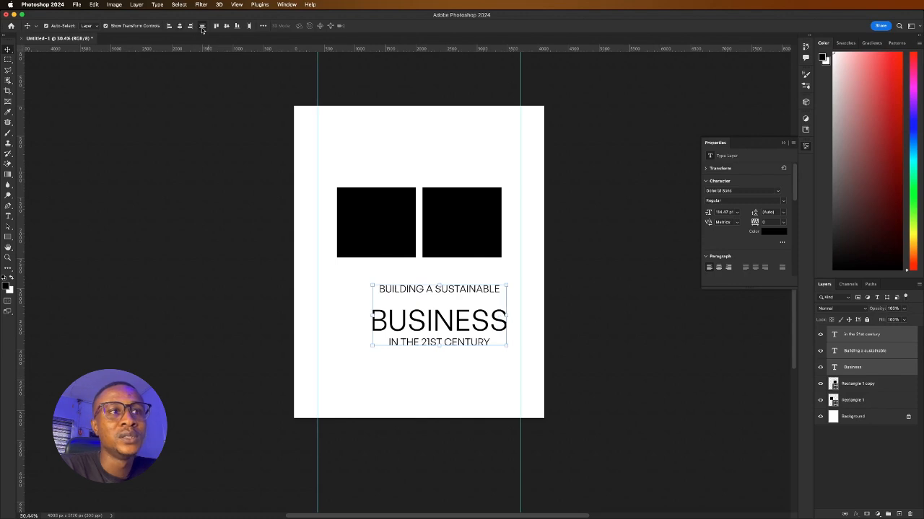
pyautogui.click(427, 355)
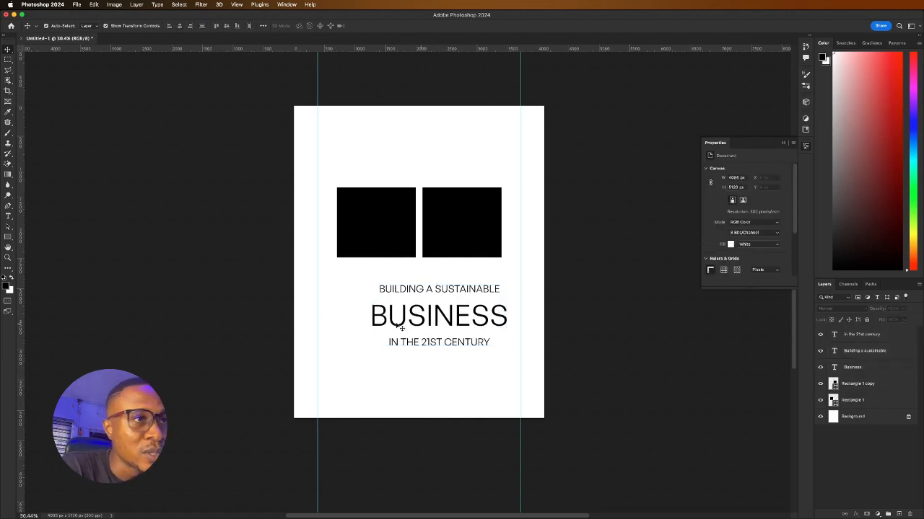
pyautogui.moveTo(371, 287); pyautogui.dragTo(470, 329)
pyautogui.moveTo(469, 318); pyautogui.dragTo(443, 305)
pyautogui.click(622, 351)
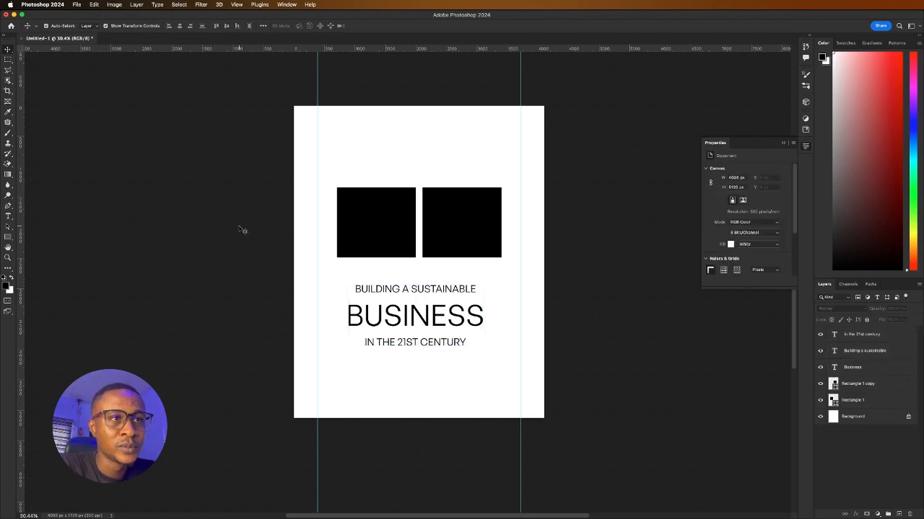
pyautogui.click(431, 316)
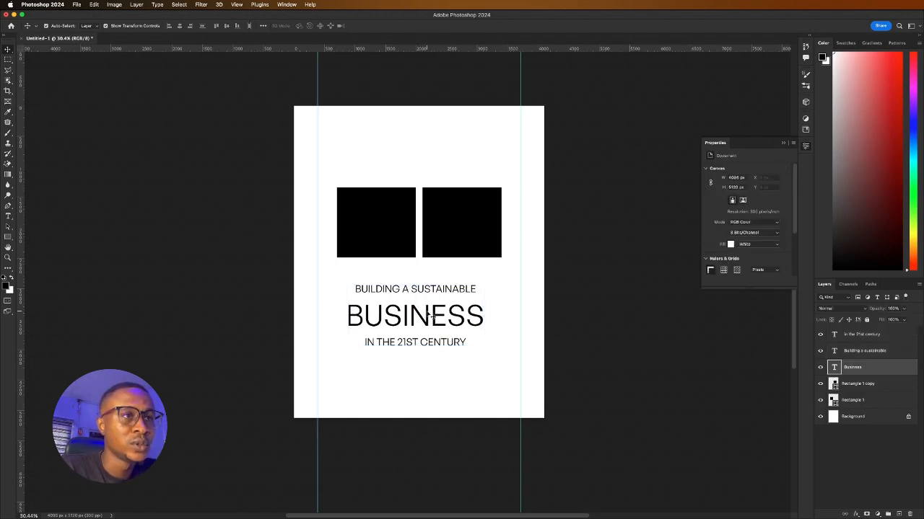
pyautogui.click(359, 286)
pyautogui.moveTo(345, 283); pyautogui.dragTo(500, 340)
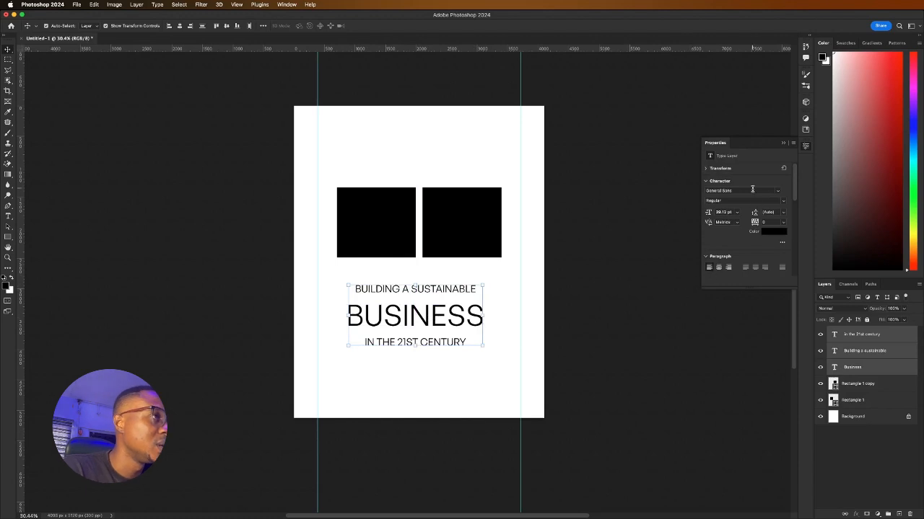
# Try General Sans, then apply Helvetica Neue to the three headline lines
pyautogui.click(778, 194)
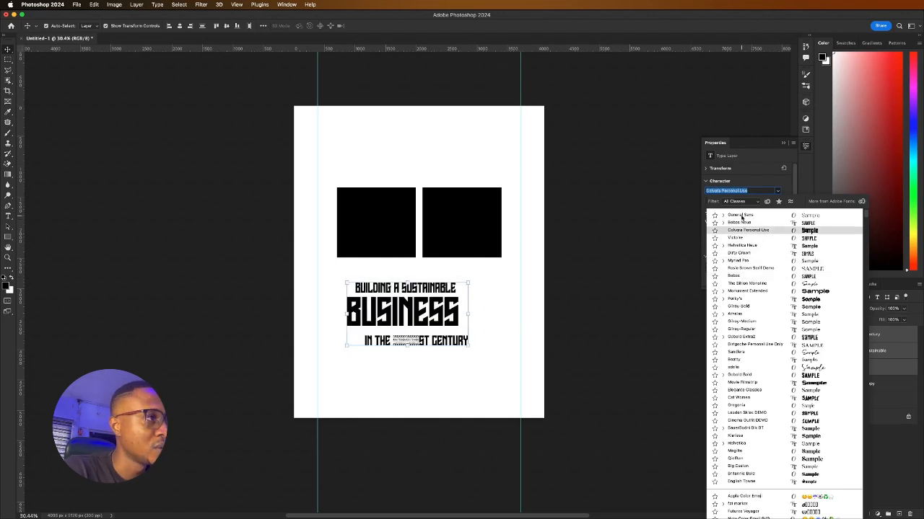
pyautogui.click(739, 215)
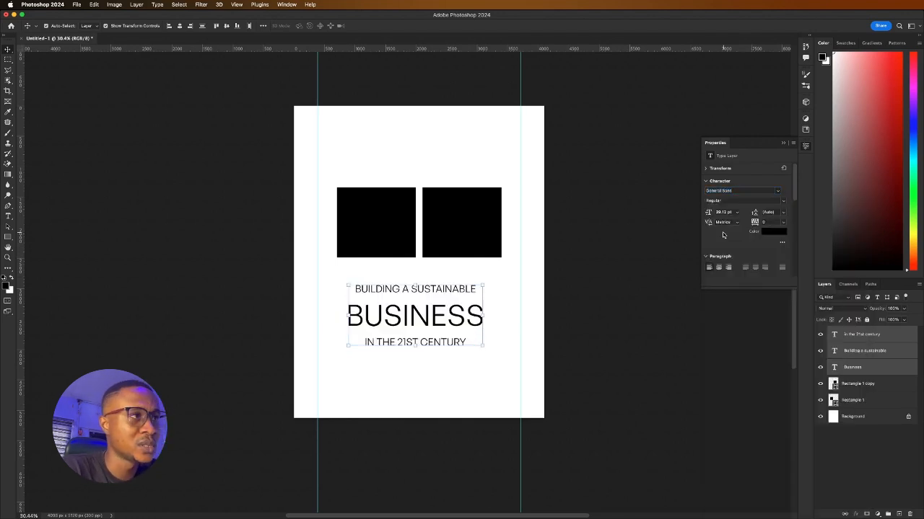
pyautogui.click(778, 191)
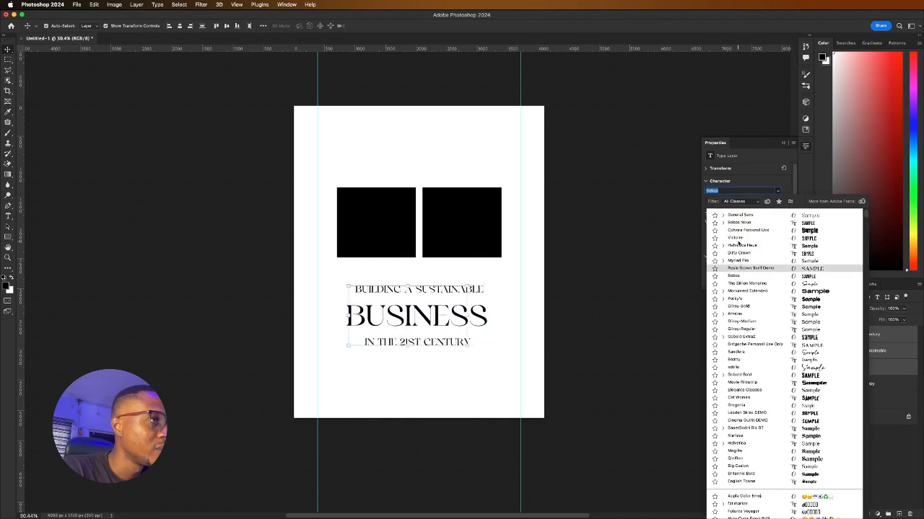
pyautogui.click(740, 246)
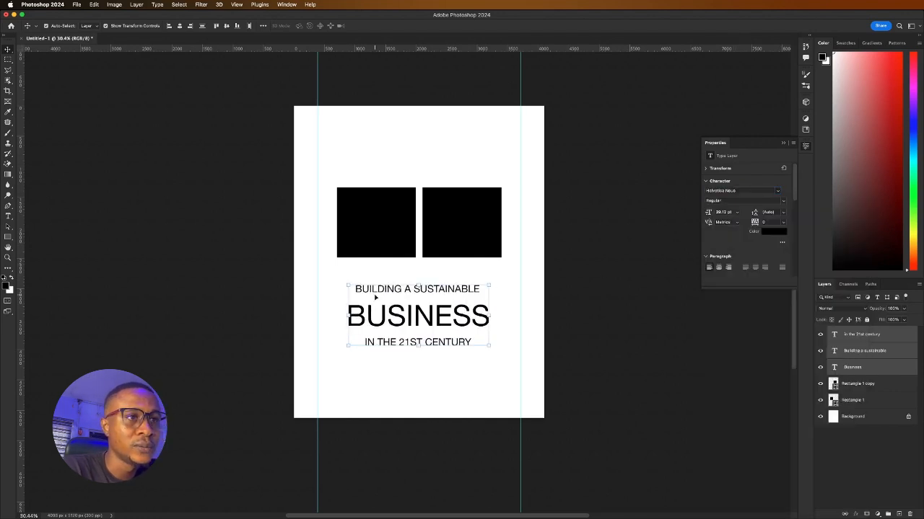
pyautogui.click(418, 316)
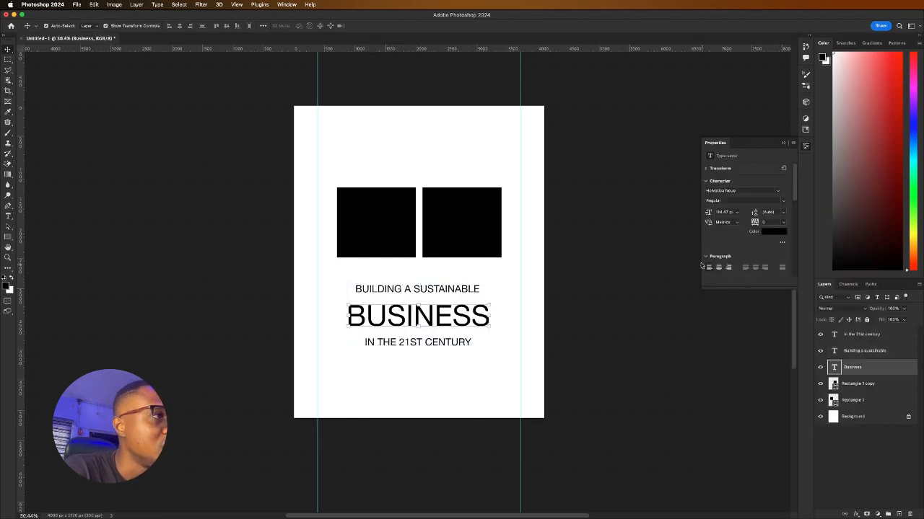
# Make BUSINESS bold with -50 tracking and nudge BUILDING A SUSTAINABLE slightly down
pyautogui.click(782, 201)
pyautogui.click(724, 268)
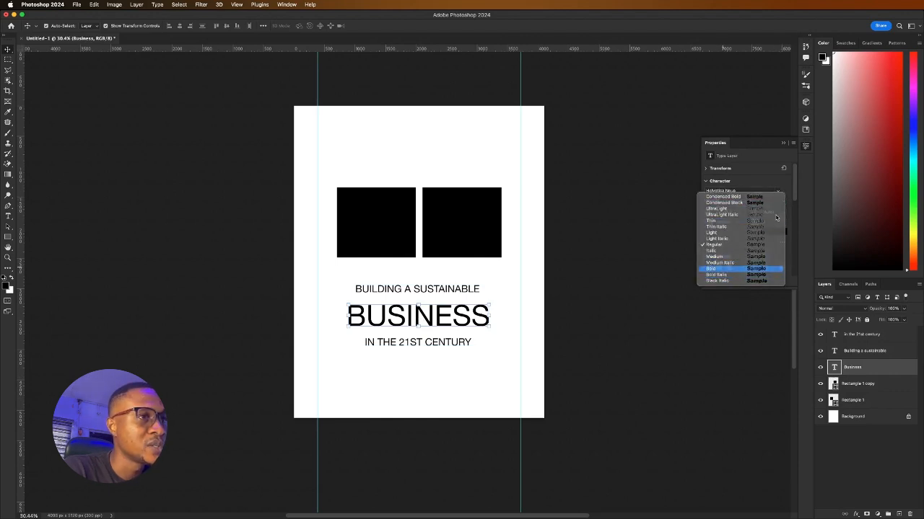
pyautogui.click(783, 221)
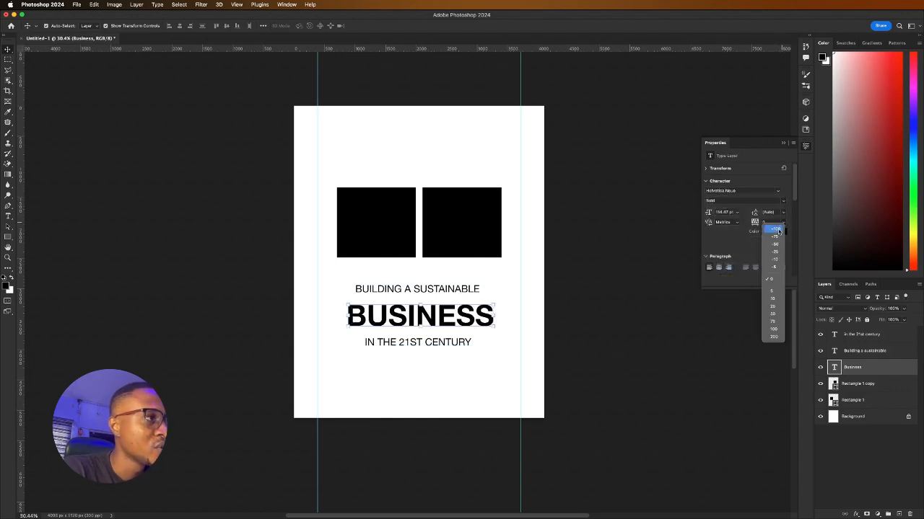
pyautogui.click(774, 245)
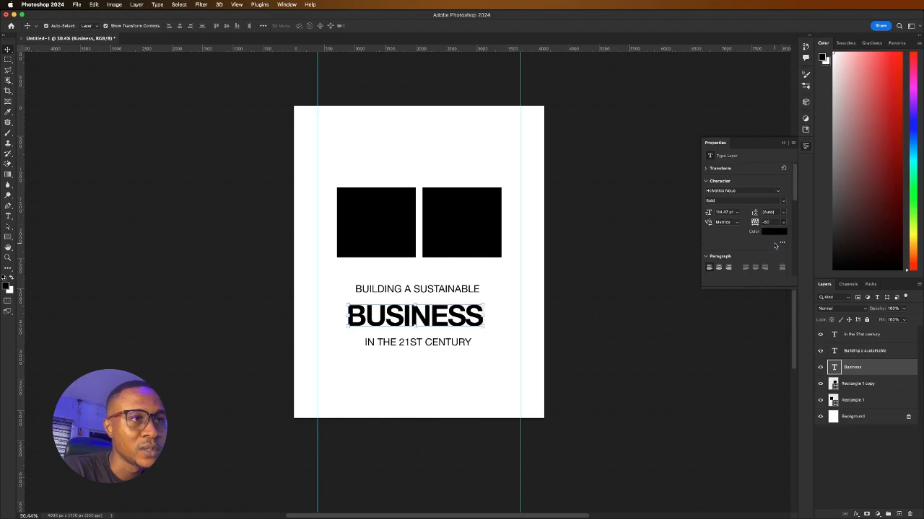
pyautogui.moveTo(416, 290); pyautogui.dragTo(416, 295)
# Set BUILDING A SUSTAINABLE and IN THE 21ST CENTURY to 30 pt with 200 tracking
pyautogui.keyDown('shift'); pyautogui.click(443, 345); pyautogui.keyUp('shift')
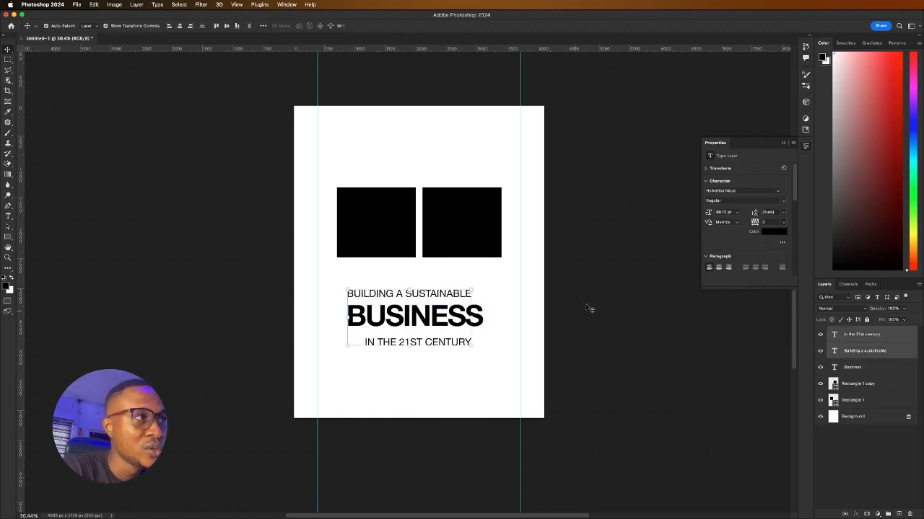
pyautogui.click(738, 214)
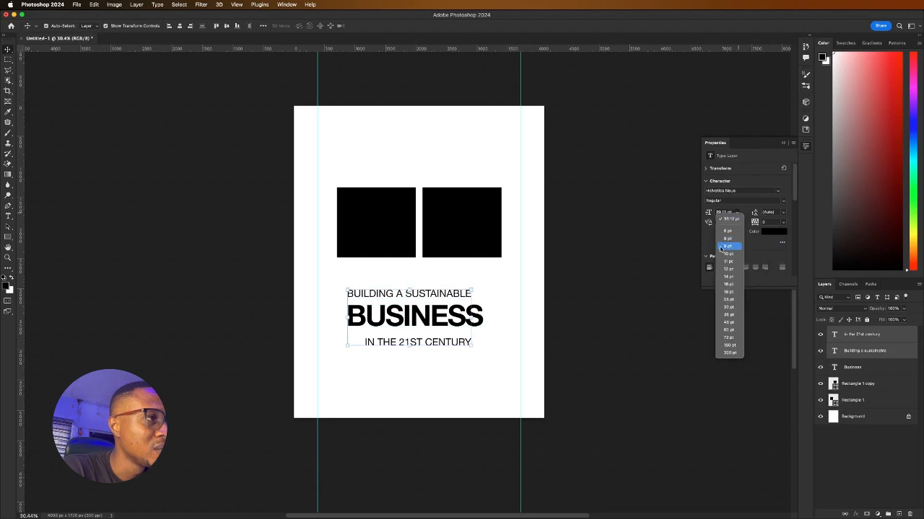
pyautogui.click(728, 300)
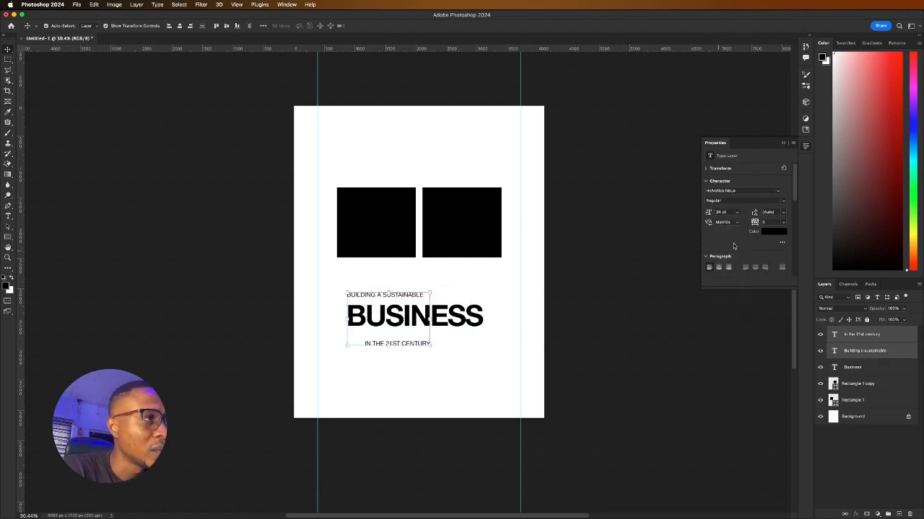
pyautogui.click(737, 213)
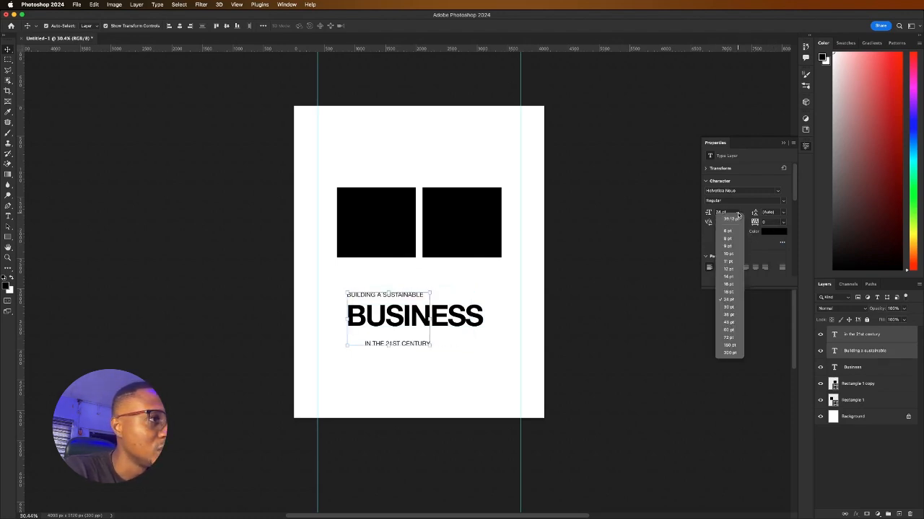
pyautogui.click(731, 306)
pyautogui.click(785, 224)
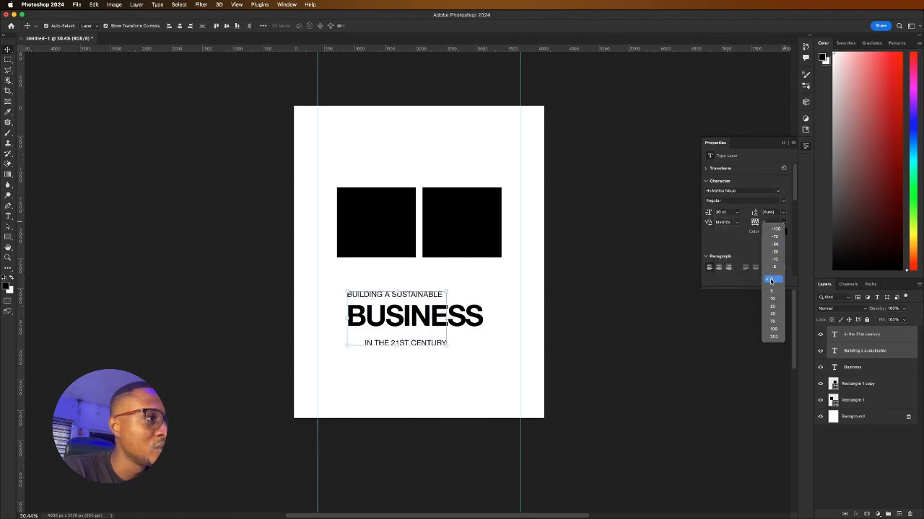
pyautogui.click(773, 331)
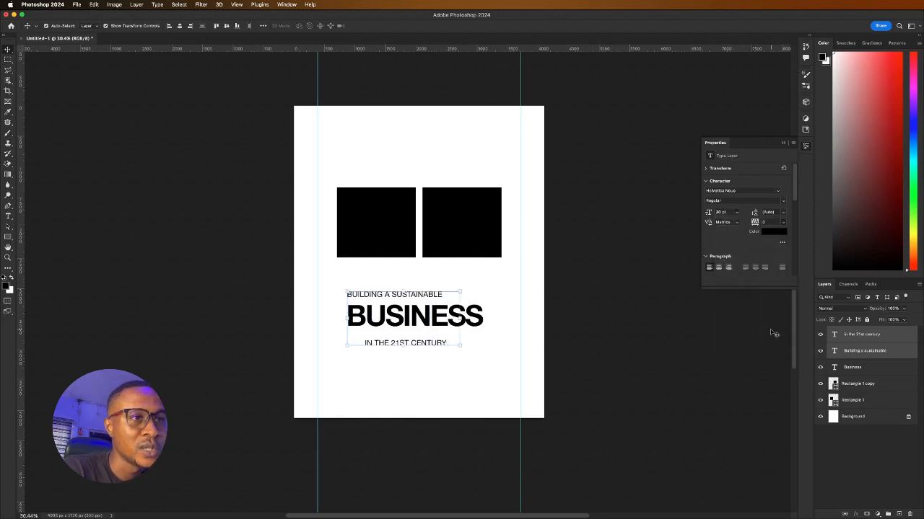
pyautogui.click(785, 224)
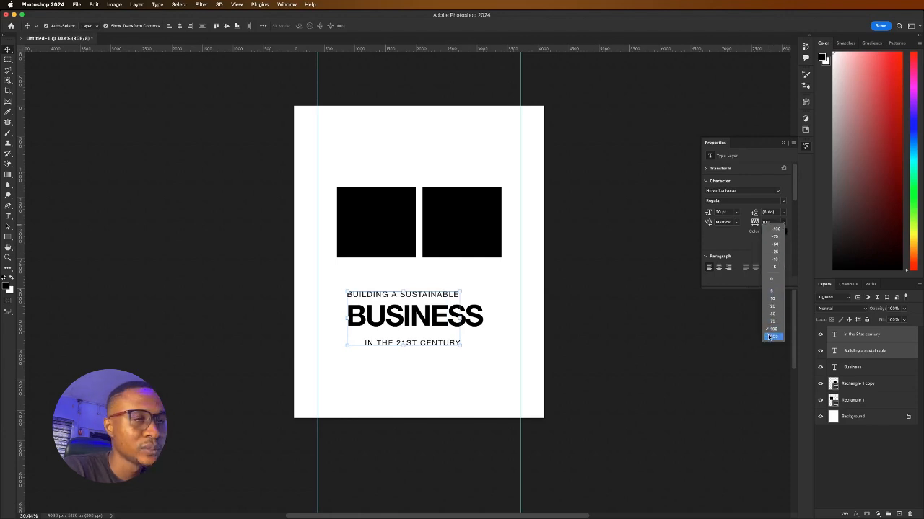
pyautogui.click(767, 336)
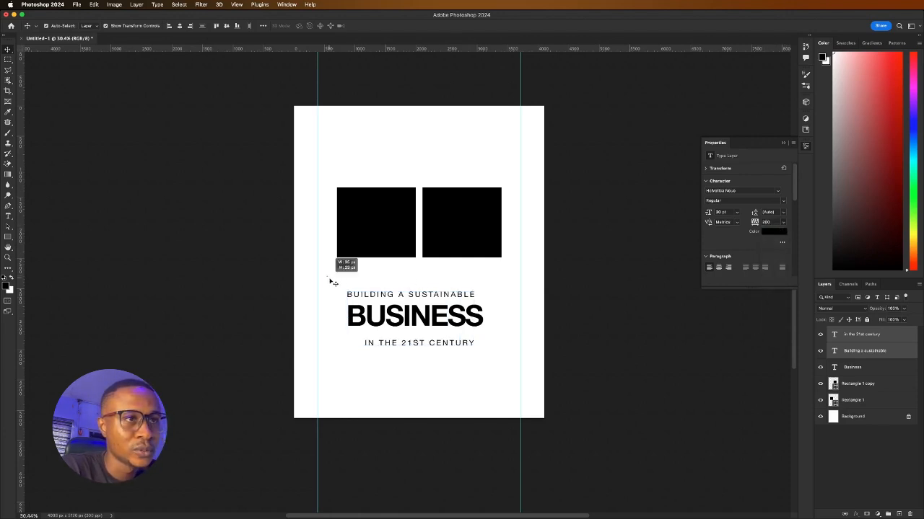
# Scale the whole three-line text block up and move BUILDING A SUSTAINABLE down-right
pyautogui.moveTo(336, 279); pyautogui.dragTo(479, 352)
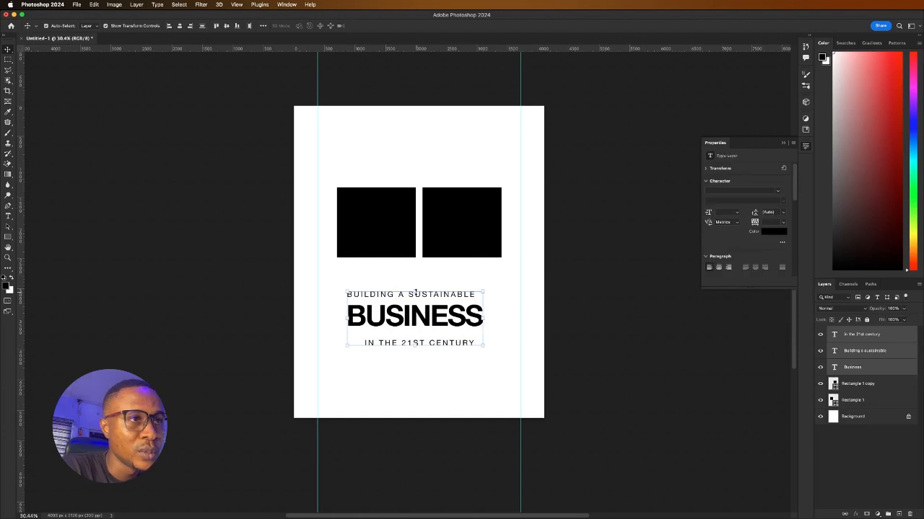
pyautogui.moveTo(415, 291); pyautogui.dragTo(418, 273)
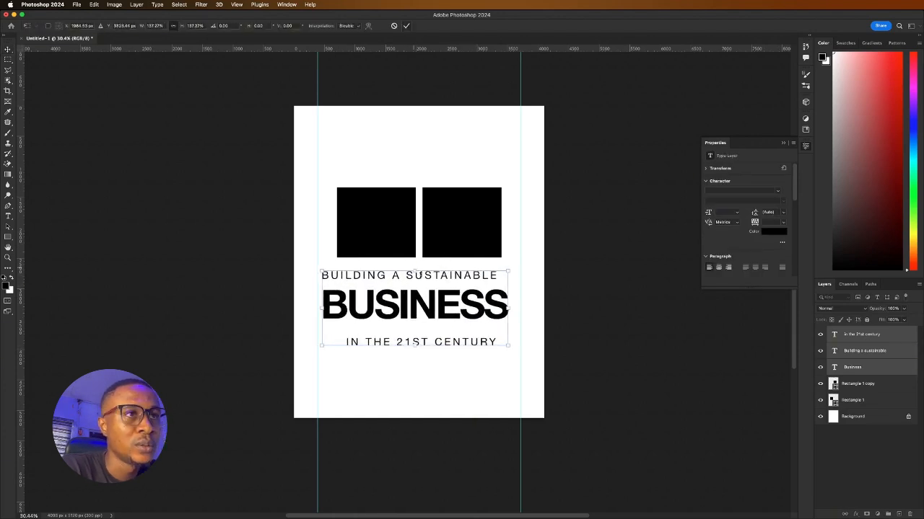
pyautogui.click(406, 27)
pyautogui.moveTo(374, 279); pyautogui.dragTo(396, 311)
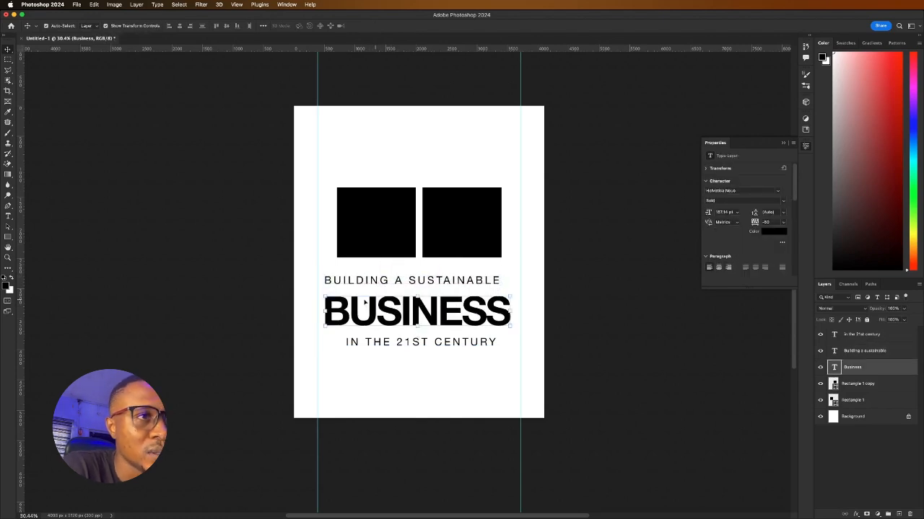
pyautogui.click(264, 331)
# Give IN THE 21ST CENTURY 400 tracking and resize it to span BUSINESS
pyautogui.moveTo(381, 342); pyautogui.dragTo(381, 343)
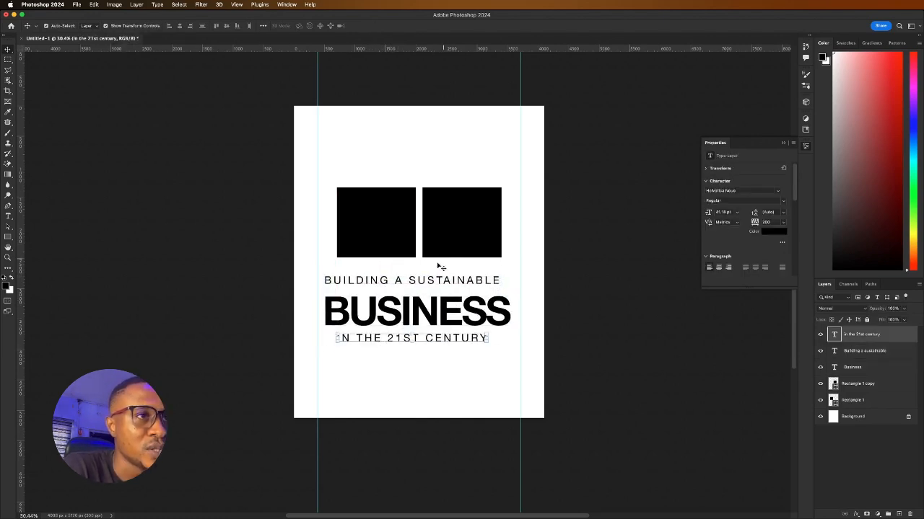
pyautogui.click(769, 222)
pyautogui.write('400')
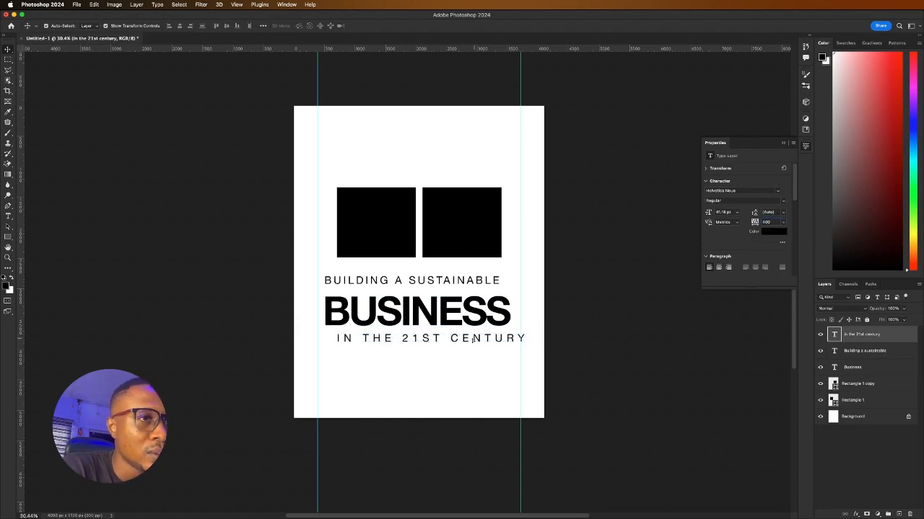
pyautogui.moveTo(475, 341)
pyautogui.mouseDown()
pyautogui.moveTo(461, 339)
pyautogui.moveTo(505, 333)
pyautogui.moveTo(472, 342)
pyautogui.mouseUp()
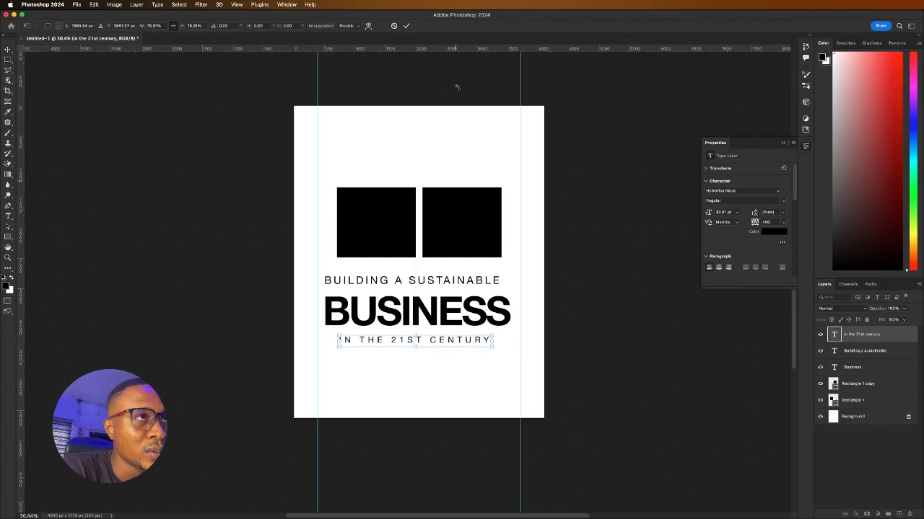
pyautogui.click(406, 26)
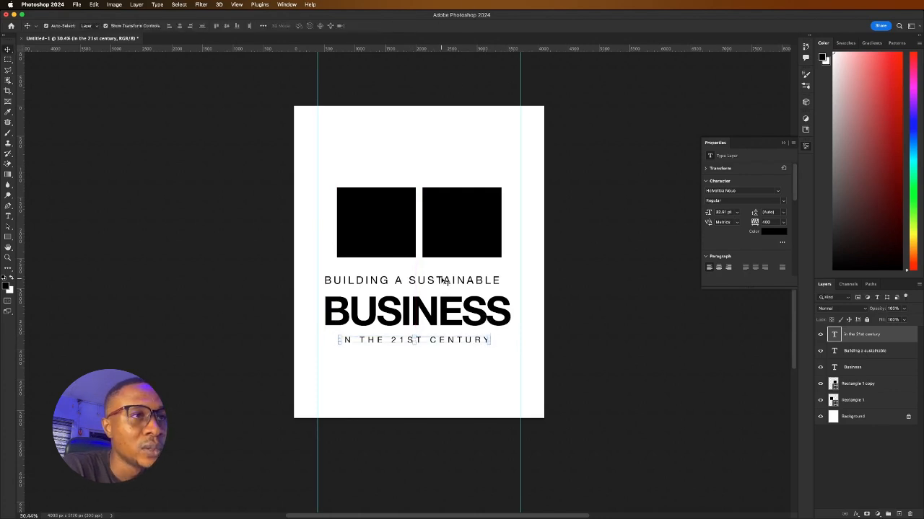
# Nudge BUILDING A SUSTAINABLE right and shrink it slightly
pyautogui.moveTo(445, 281); pyautogui.dragTo(450, 287)
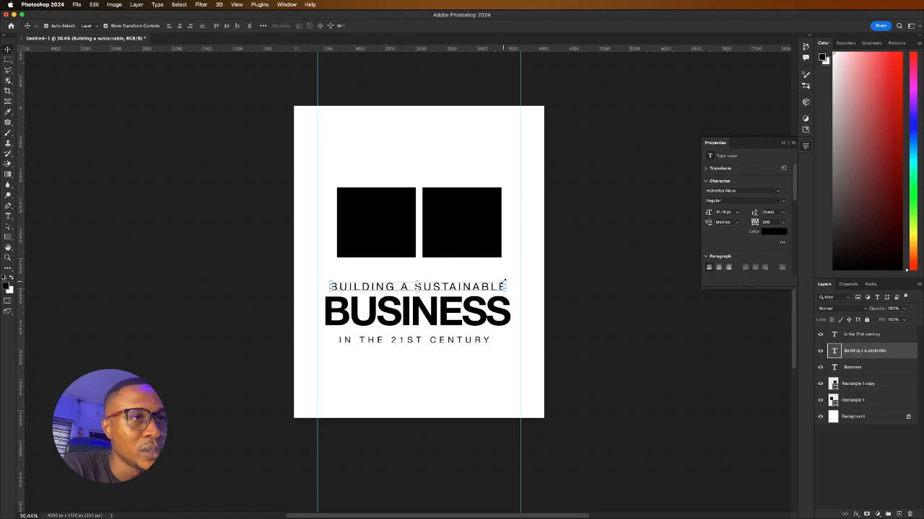
pyautogui.moveTo(506, 282); pyautogui.dragTo(483, 283)
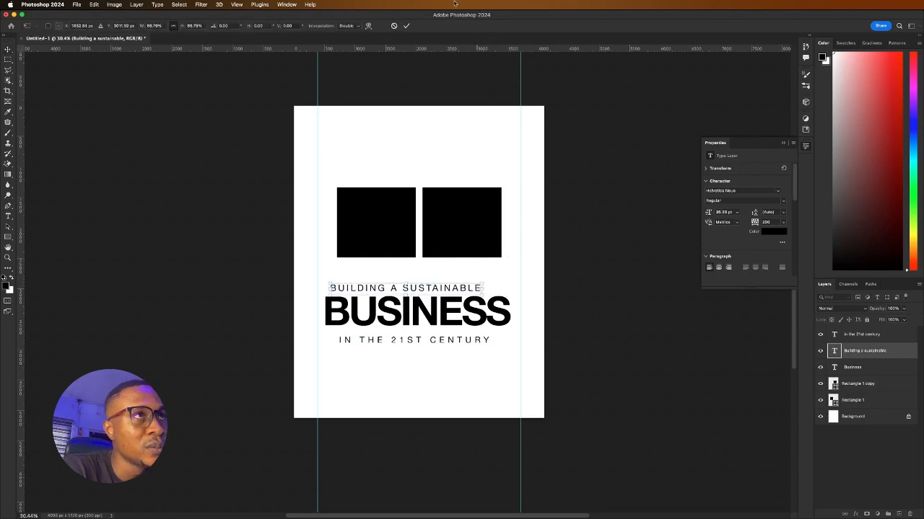
pyautogui.click(408, 25)
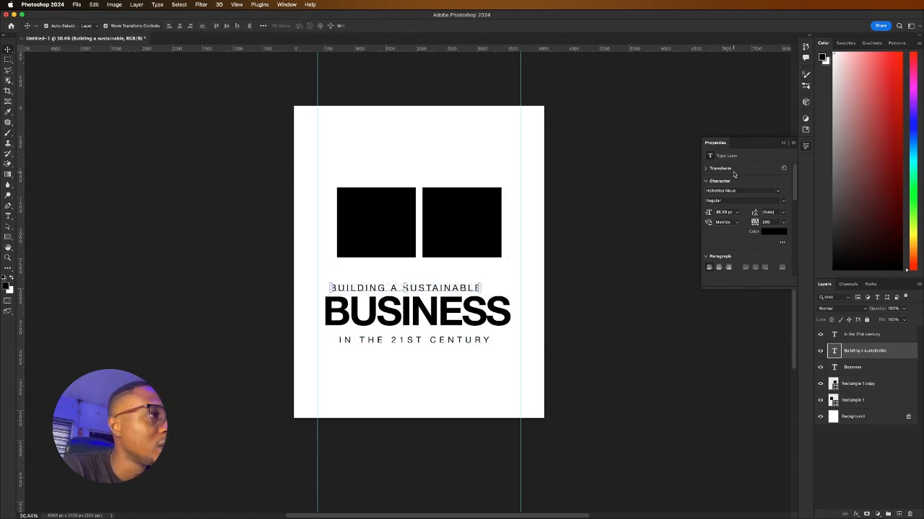
# Set the letter spacing to 500 and shift BUILDING A SUSTAINABLE slightly right
pyautogui.click(782, 224)
pyautogui.click(771, 224)
pyautogui.moveTo(772, 223); pyautogui.dragTo(752, 223)
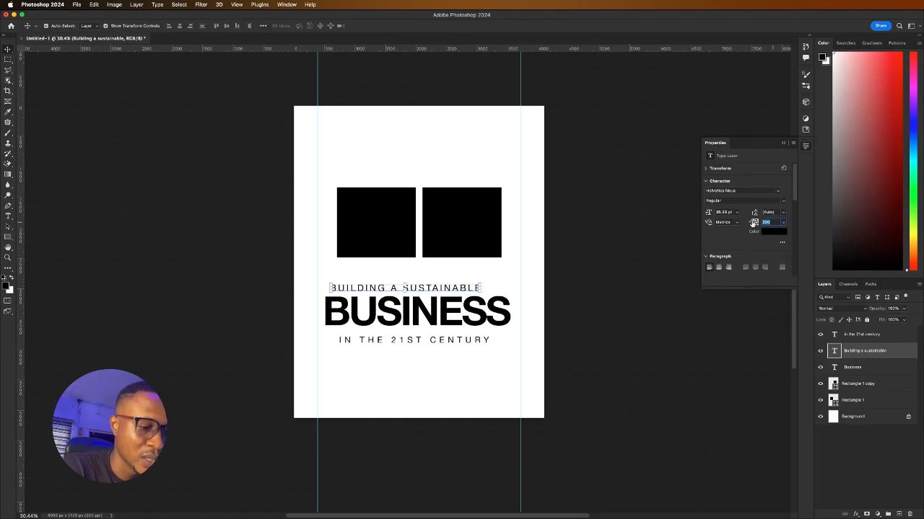
pyautogui.write('500')
pyautogui.press('Return')
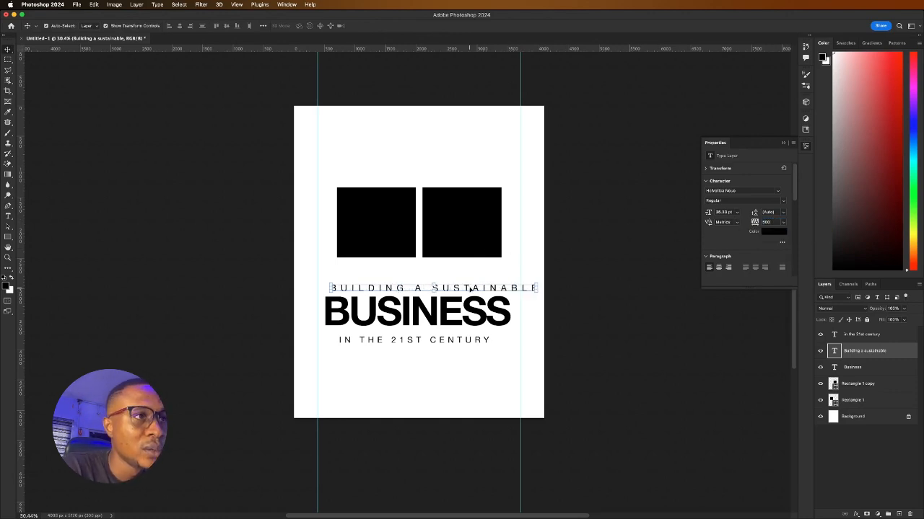
pyautogui.moveTo(470, 289); pyautogui.dragTo(517, 288)
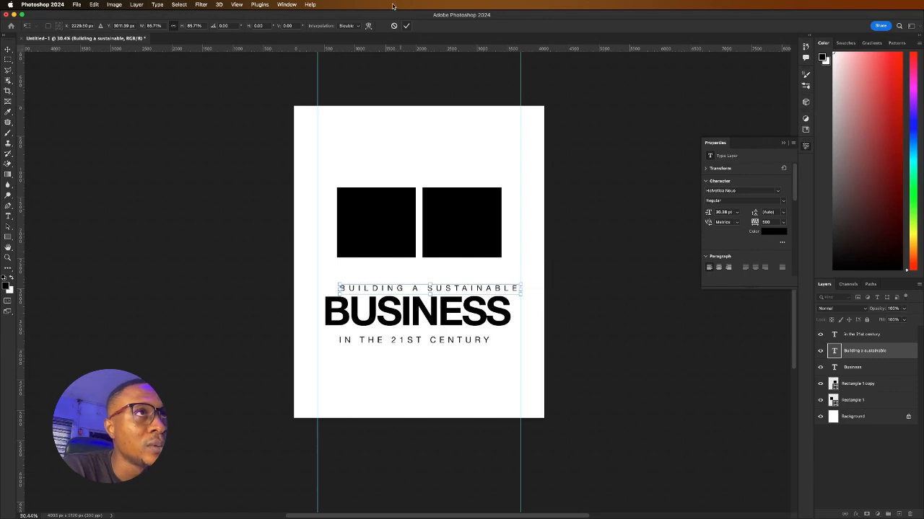
pyautogui.click(407, 26)
# Centre the three lines horizontally, then recentre IN THE 21ST CENTURY and nudge BUSINESS down
pyautogui.moveTo(294, 277); pyautogui.dragTo(463, 358)
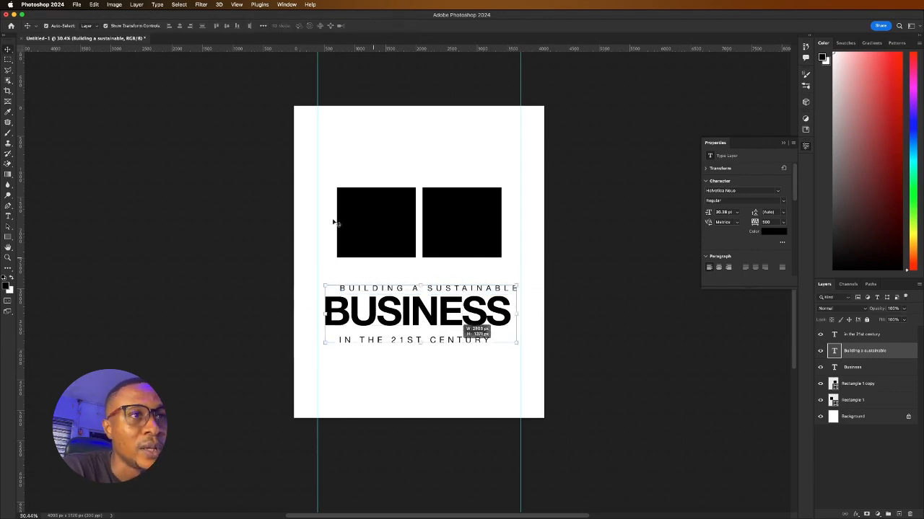
pyautogui.click(179, 26)
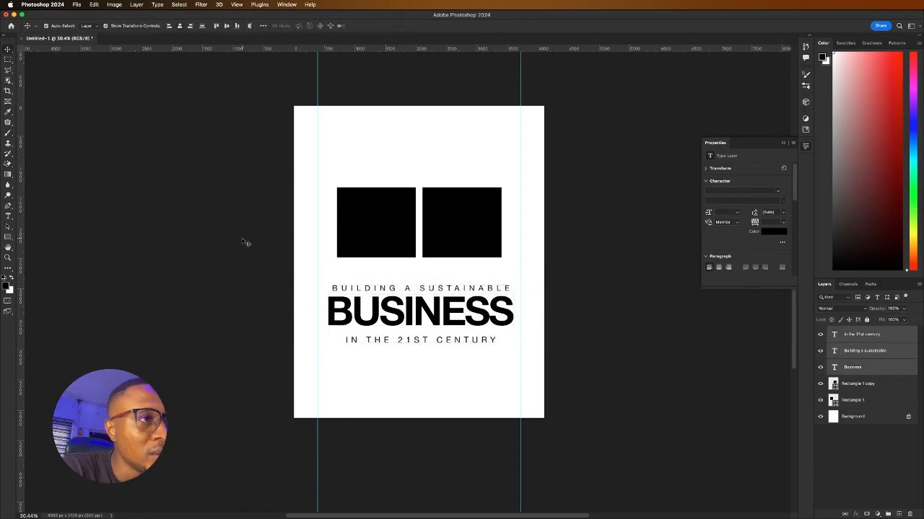
pyautogui.click(245, 243)
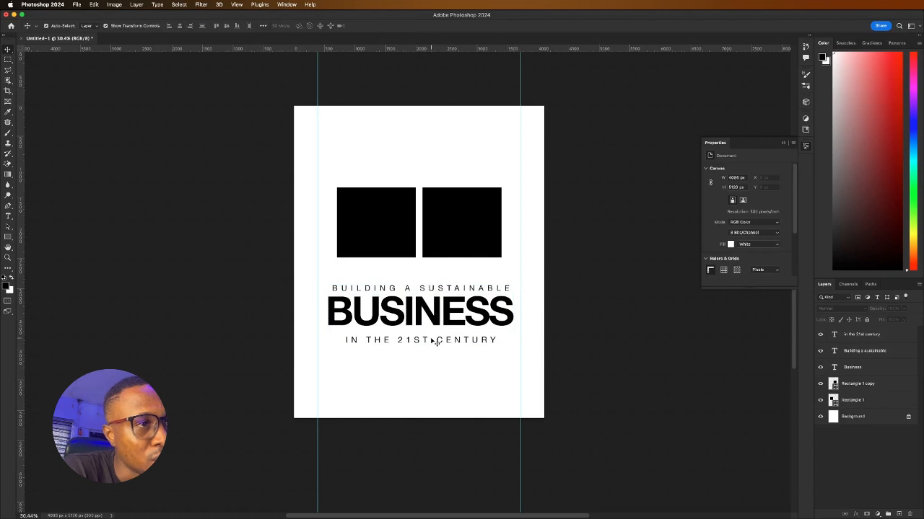
pyautogui.moveTo(435, 343); pyautogui.dragTo(428, 338)
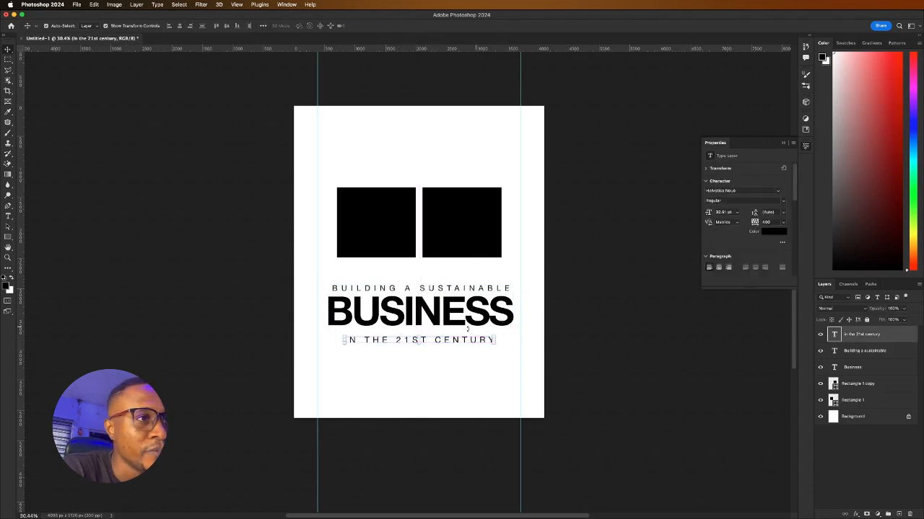
pyautogui.moveTo(465, 311); pyautogui.dragTo(466, 314)
pyautogui.click(254, 301)
# Make BUILDING A SUSTAINABLE bold and shift it slightly right
pyautogui.click(375, 293)
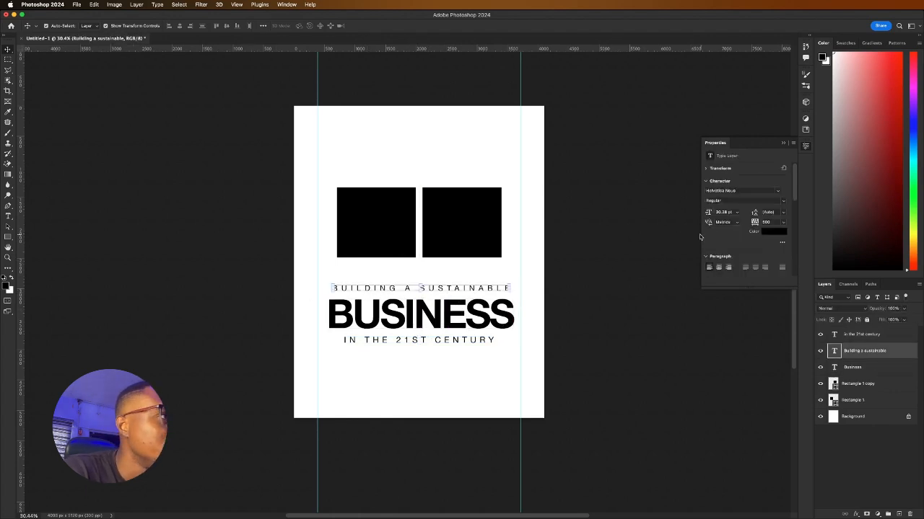
pyautogui.click(786, 202)
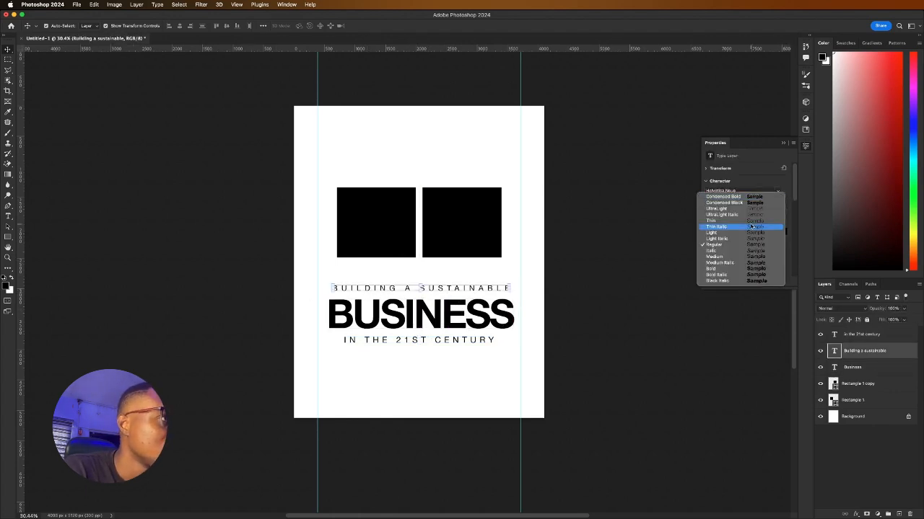
pyautogui.click(725, 268)
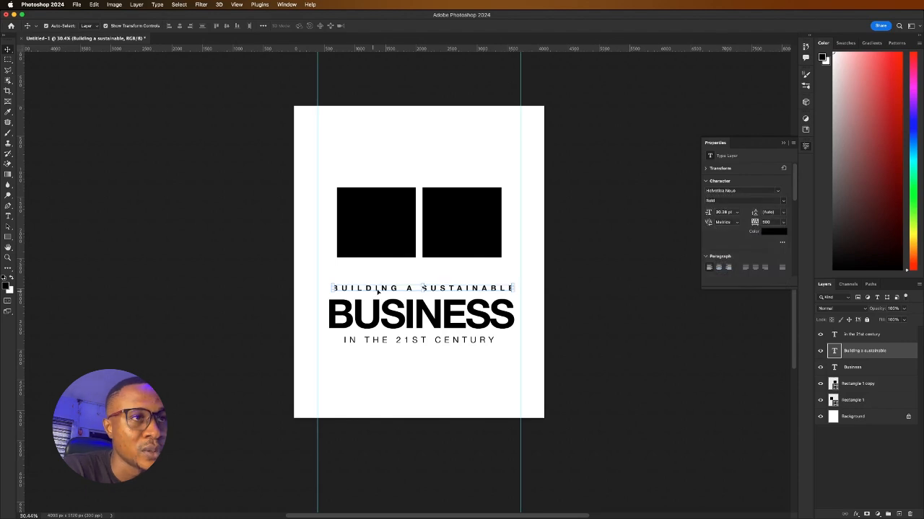
pyautogui.moveTo(373, 291); pyautogui.dragTo(401, 289)
pyautogui.click(279, 329)
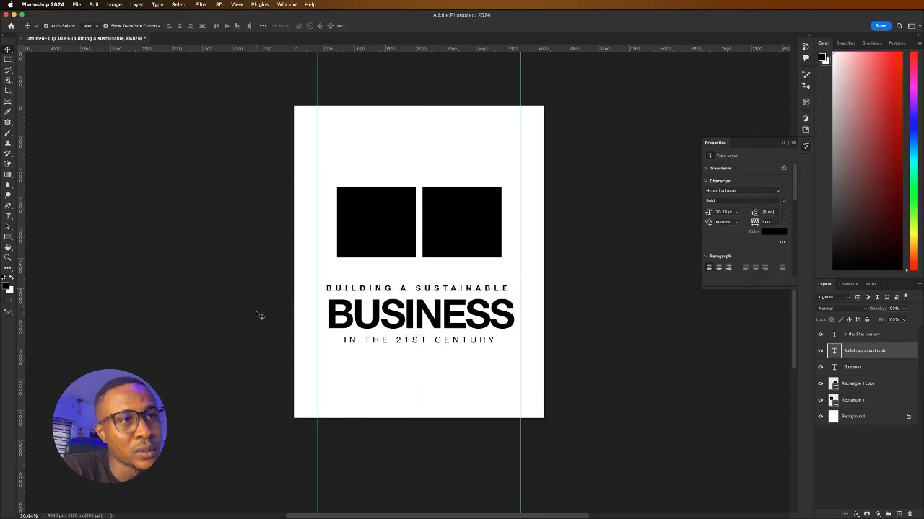
# Set BUSINESS tracking to -35, reposition it, and move IN THE 21ST CENTURY up slightly
pyautogui.click(256, 315)
pyautogui.moveTo(413, 328); pyautogui.dragTo(415, 320)
pyautogui.click(785, 223)
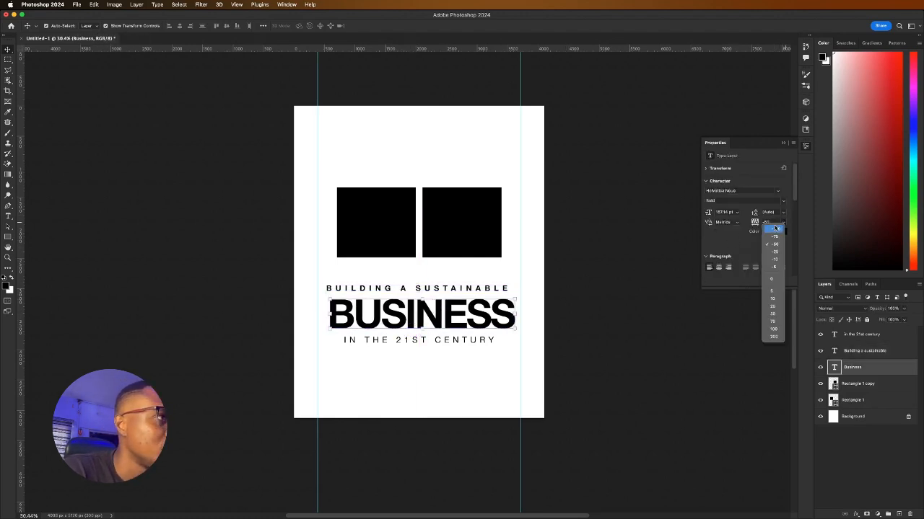
pyautogui.click(772, 245)
pyautogui.moveTo(420, 324); pyautogui.dragTo(409, 318)
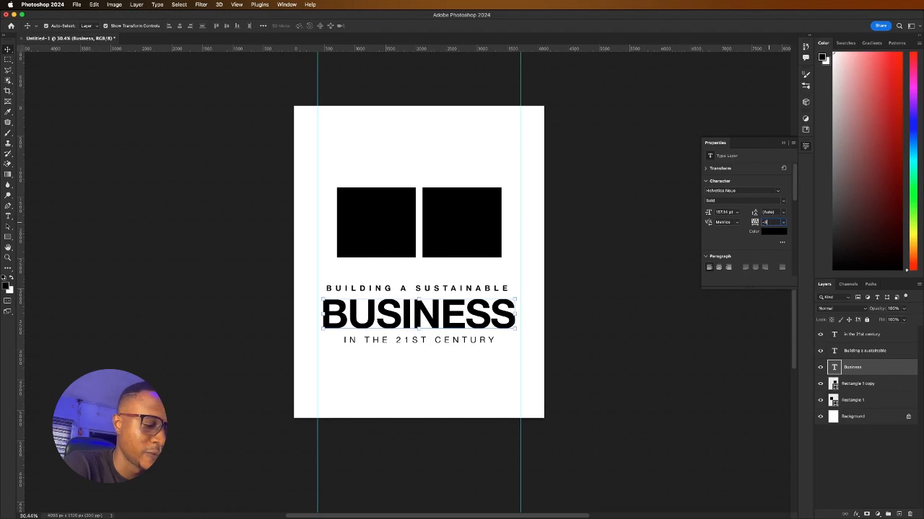
pyautogui.press('Return')
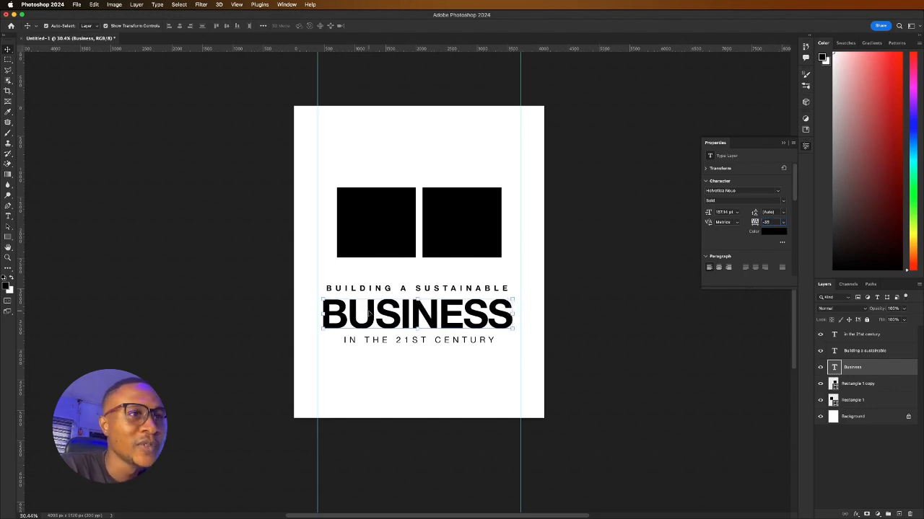
pyautogui.moveTo(369, 313); pyautogui.dragTo(374, 307)
pyautogui.click(282, 328)
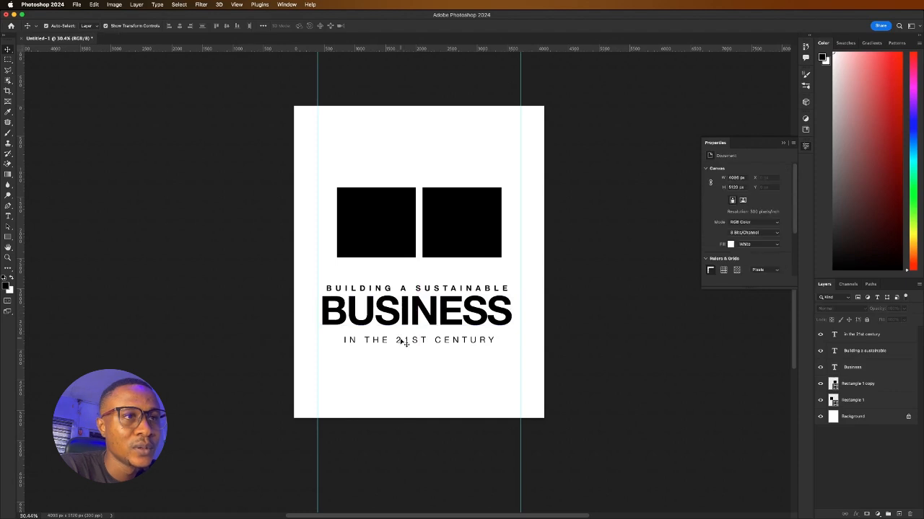
pyautogui.moveTo(405, 343); pyautogui.dragTo(405, 337)
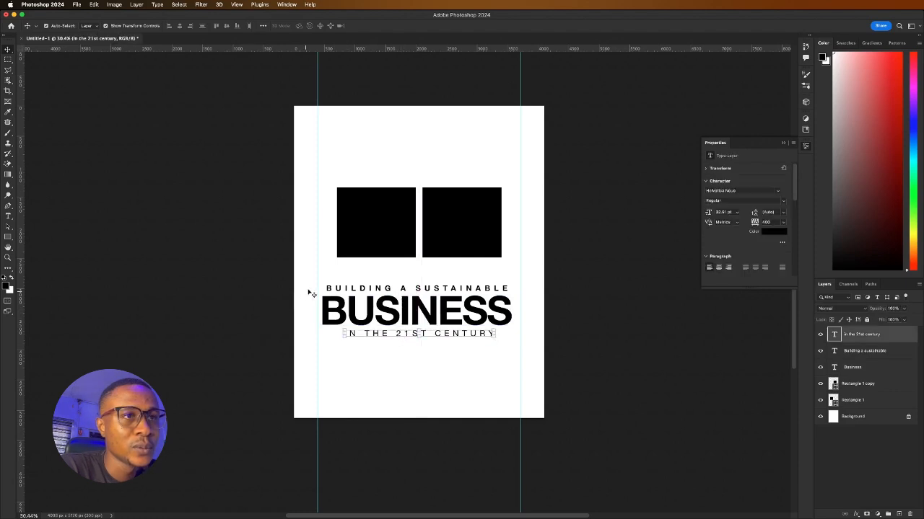
# Set BUILDING A SUSTAINABLE and IN THE 21ST CENTURY to 30 pt
pyautogui.click(367, 290)
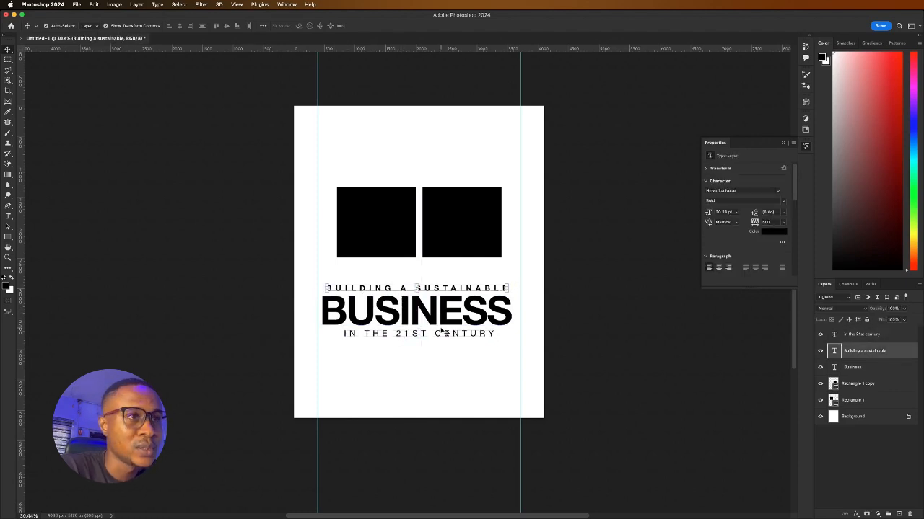
pyautogui.keyDown('shift'); pyautogui.click(413, 334); pyautogui.keyUp('shift')
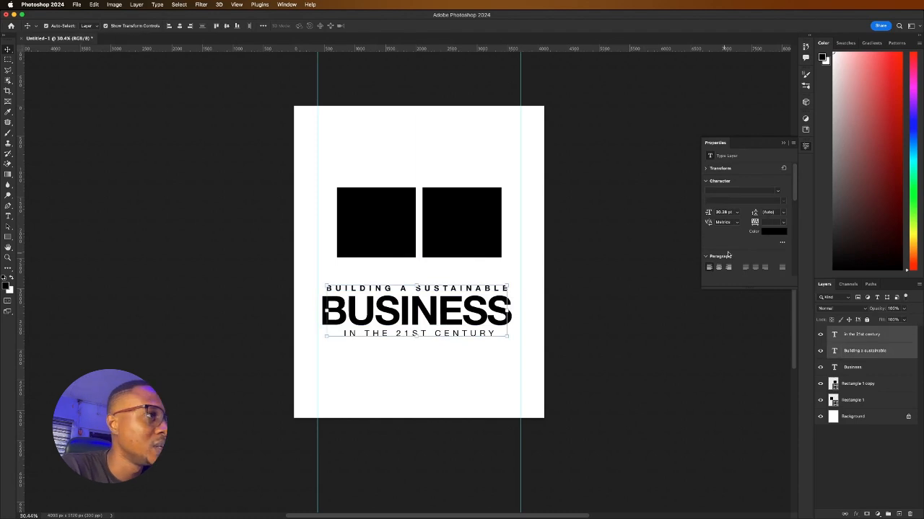
pyautogui.click(740, 214)
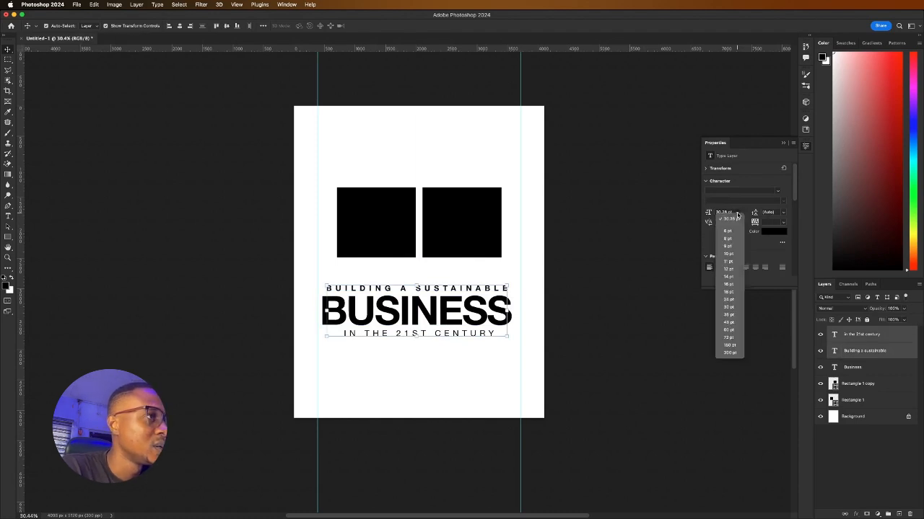
pyautogui.click(729, 307)
pyautogui.click(289, 285)
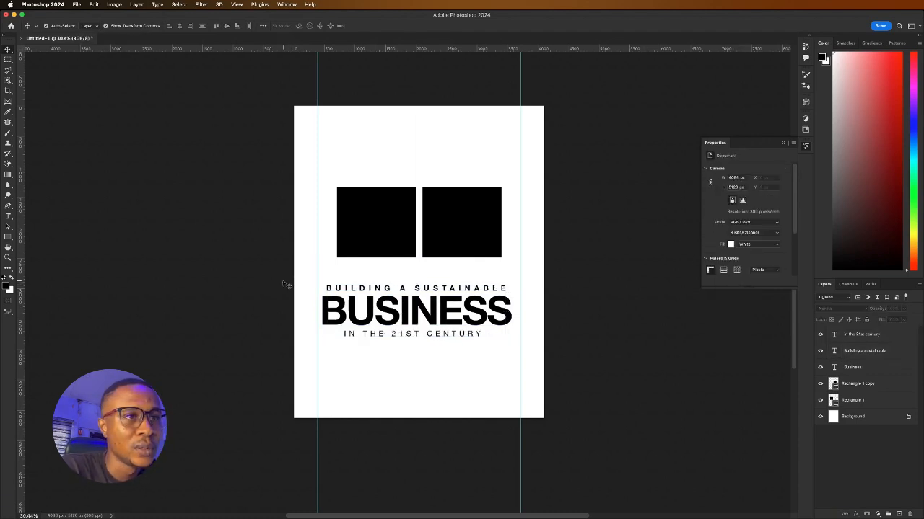
# Widen the letter spacing of IN THE 21ST CENTURY
pyautogui.click(413, 334)
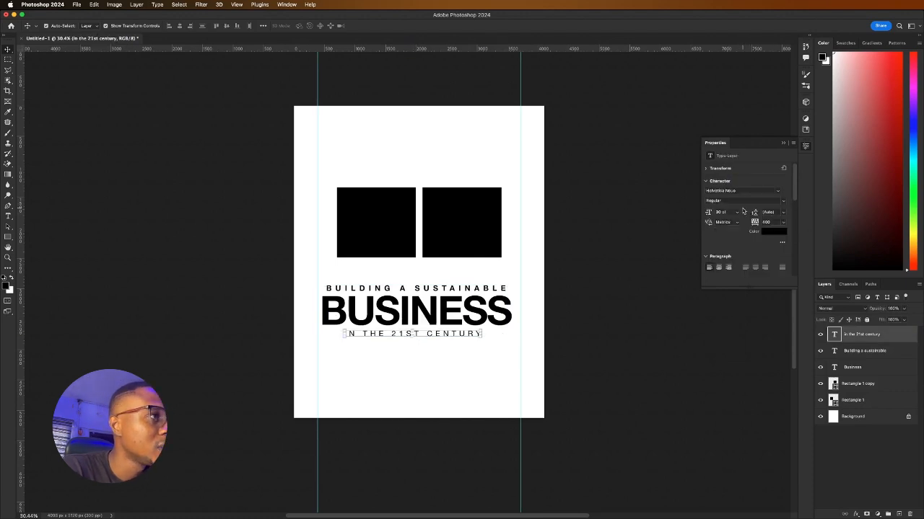
pyautogui.click(766, 221)
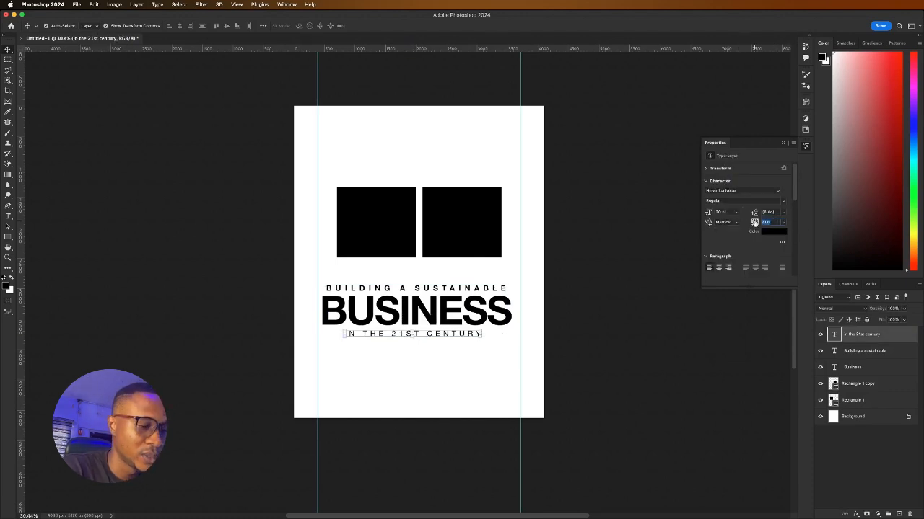
pyautogui.write('4')
pyautogui.press('Return')
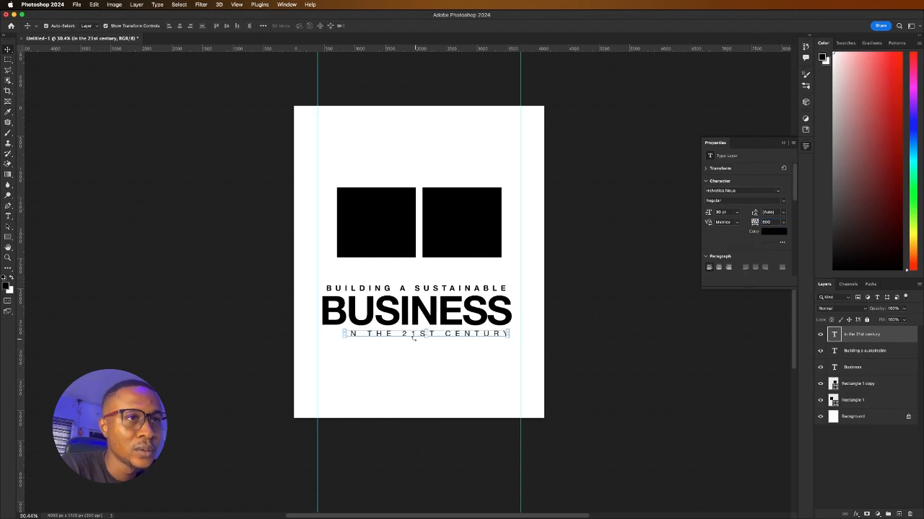
# Centre the three headline lines on each other and nudge the block up
pyautogui.moveTo(287, 276); pyautogui.dragTo(502, 345)
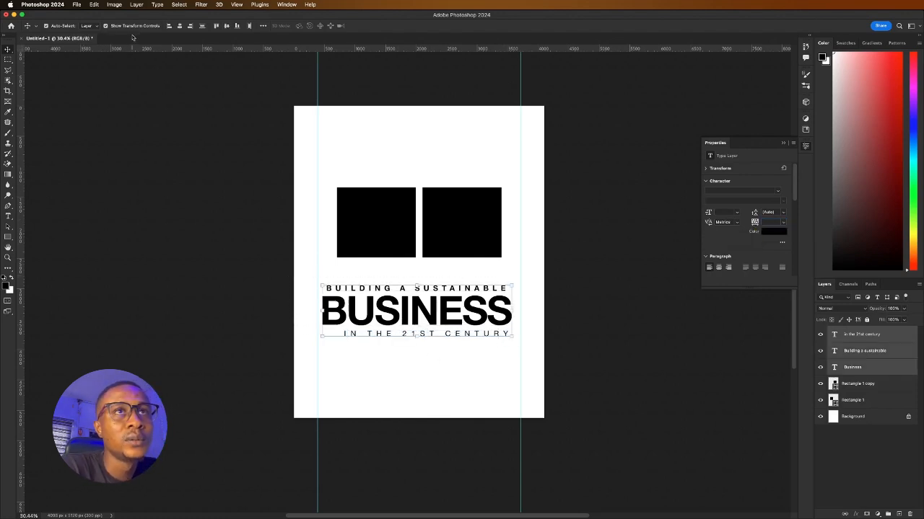
pyautogui.click(179, 27)
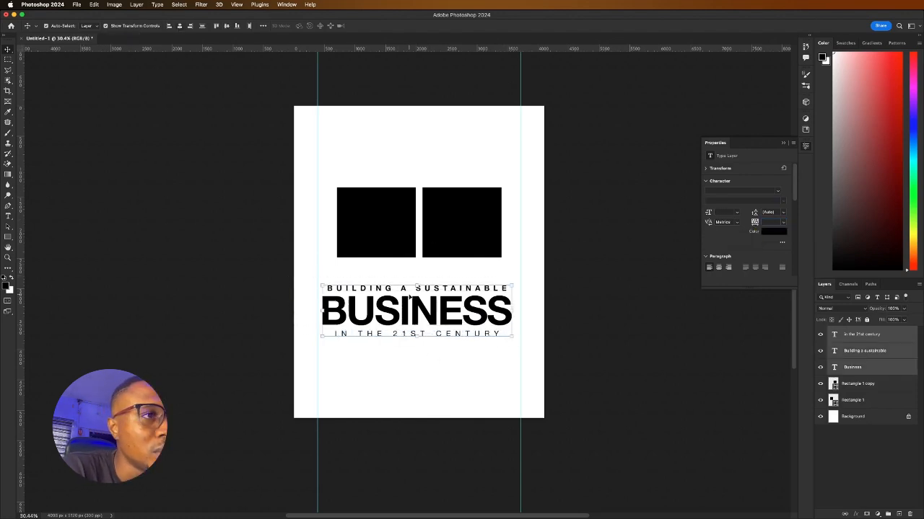
pyautogui.moveTo(416, 316); pyautogui.dragTo(419, 306)
# Line up the two black squares, shifting the left one 60 px left
pyautogui.click(378, 224)
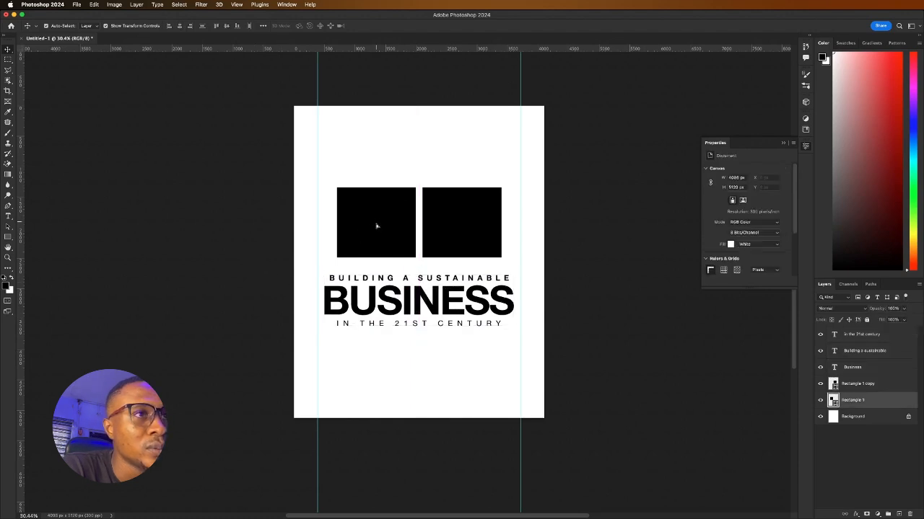
pyautogui.moveTo(377, 224); pyautogui.dragTo(381, 229)
pyautogui.moveTo(453, 220); pyautogui.dragTo(450, 225)
pyautogui.moveTo(358, 223); pyautogui.dragTo(347, 223)
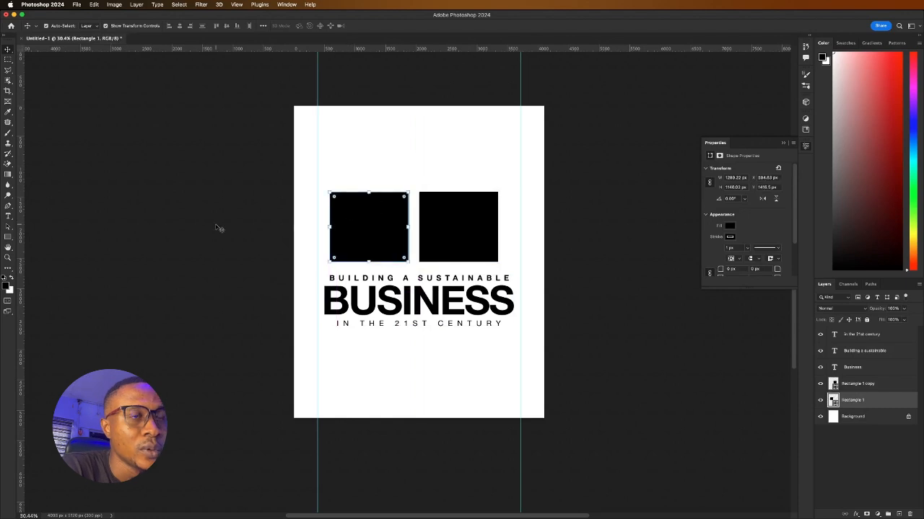
pyautogui.click(229, 226)
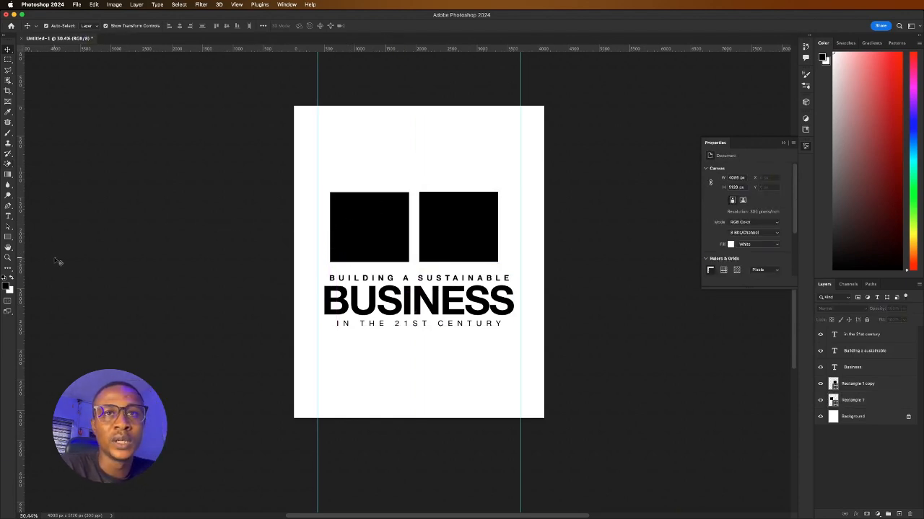
# Draw a thin rectangle bar below the headline with a 0.5 px stroke
pyautogui.click(7, 236)
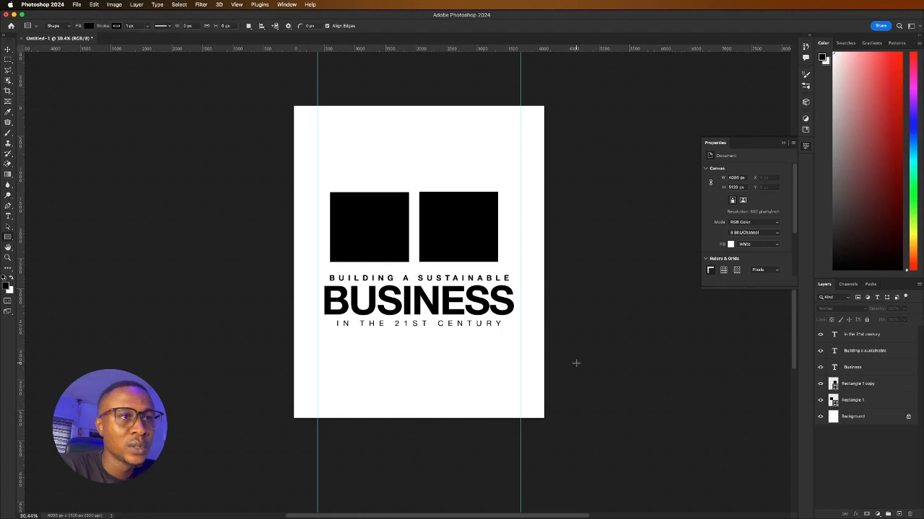
pyautogui.moveTo(335, 345); pyautogui.dragTo(503, 347)
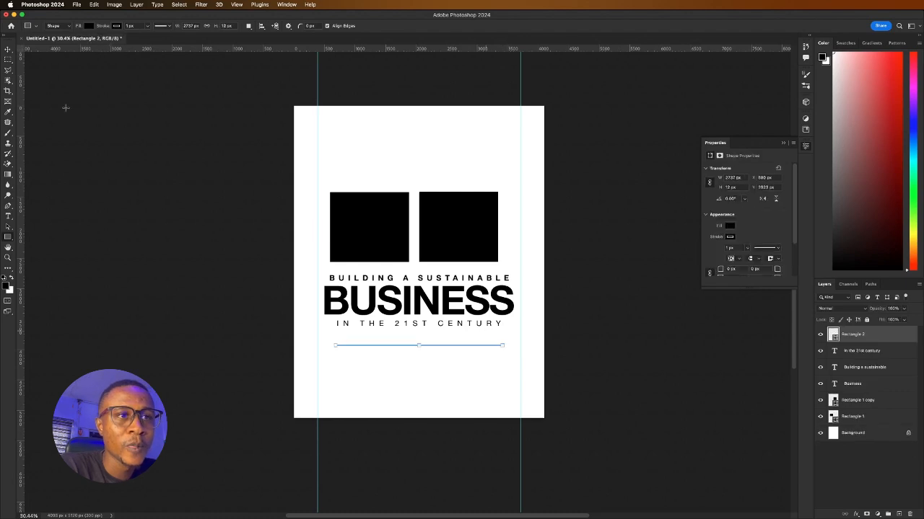
pyautogui.click(7, 49)
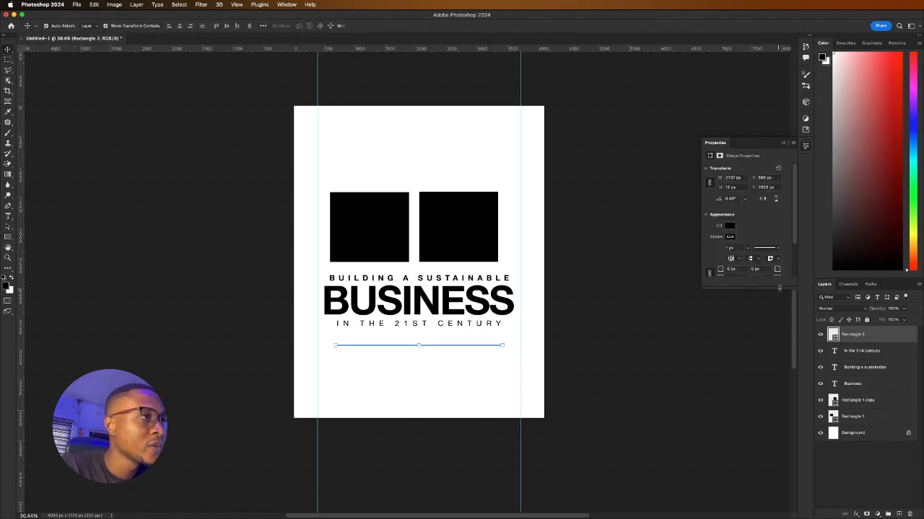
pyautogui.click(747, 248)
pyautogui.moveTo(747, 258); pyautogui.dragTo(741, 258)
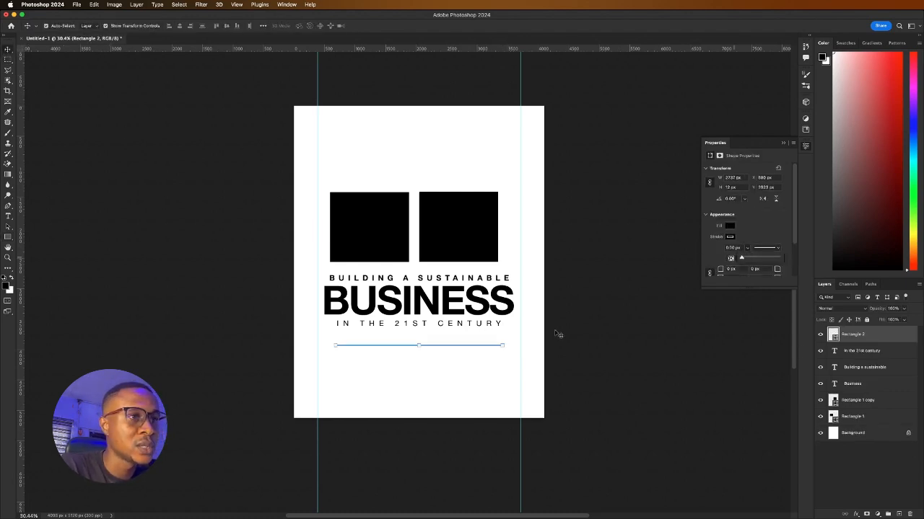
pyautogui.click(374, 375)
pyautogui.scroll(4, 396, 368)
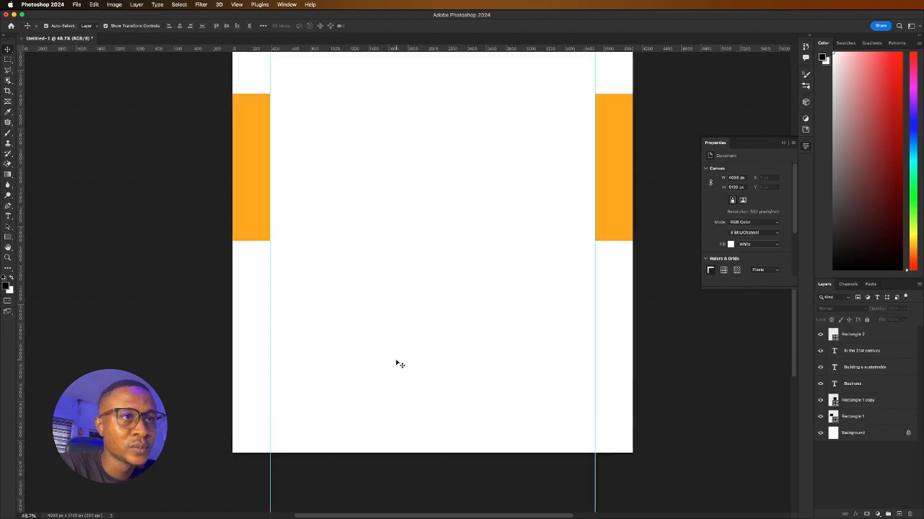
# Copy the IN THE 21ST CENTURY line below the rule with 0 tracking and retype it 18TH SEPTEMBER
pyautogui.click(396, 282)
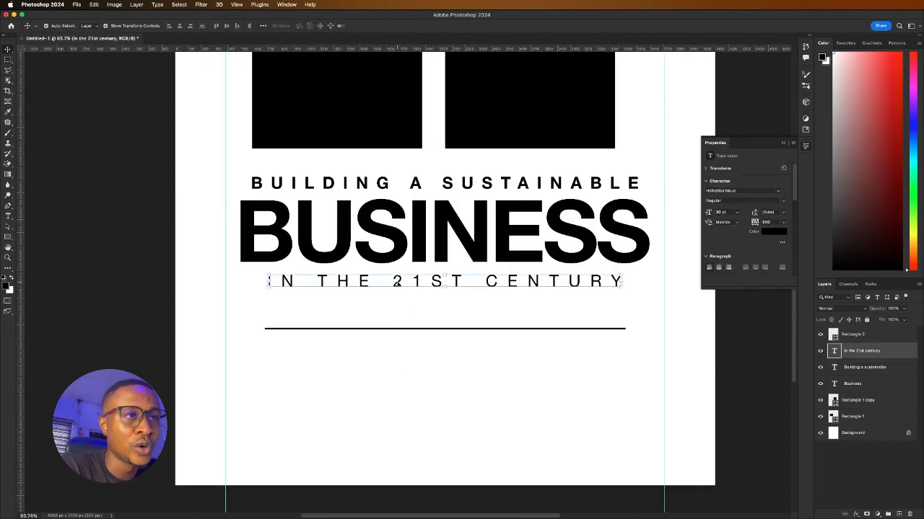
pyautogui.moveTo(397, 282); pyautogui.dragTo(400, 365)
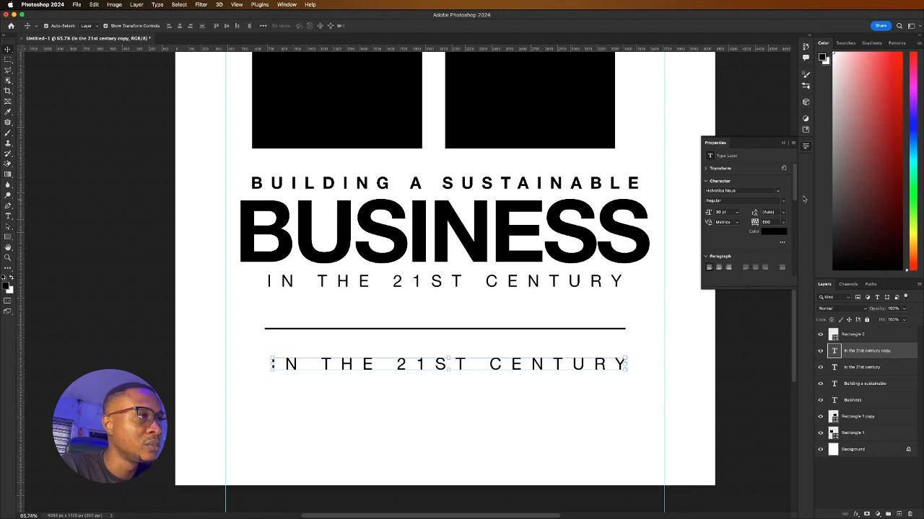
pyautogui.click(783, 223)
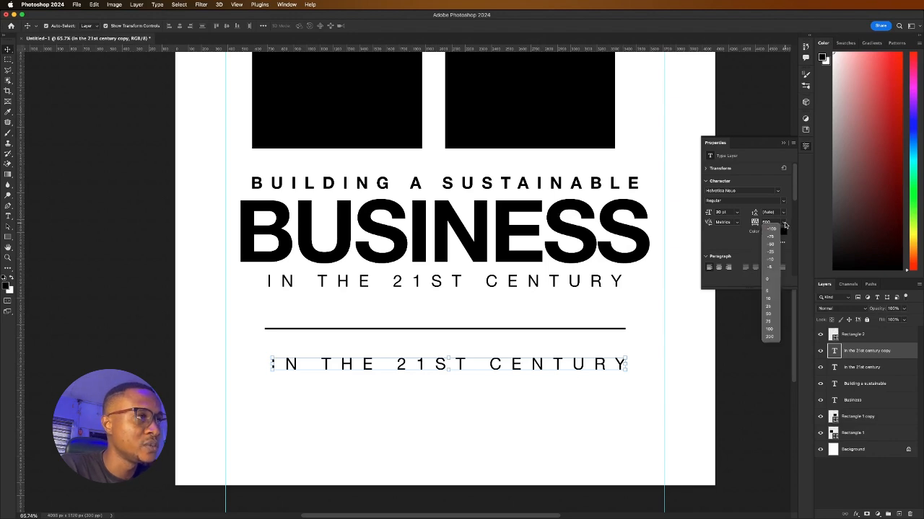
pyautogui.click(771, 281)
pyautogui.moveTo(391, 367); pyautogui.dragTo(378, 354)
pyautogui.doubleClick(378, 354)
pyautogui.write('D')
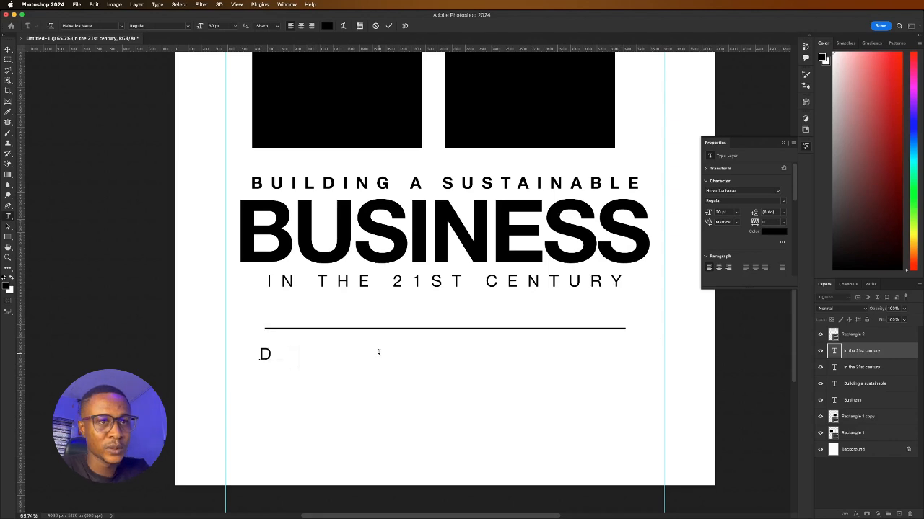
pyautogui.write('ATE')
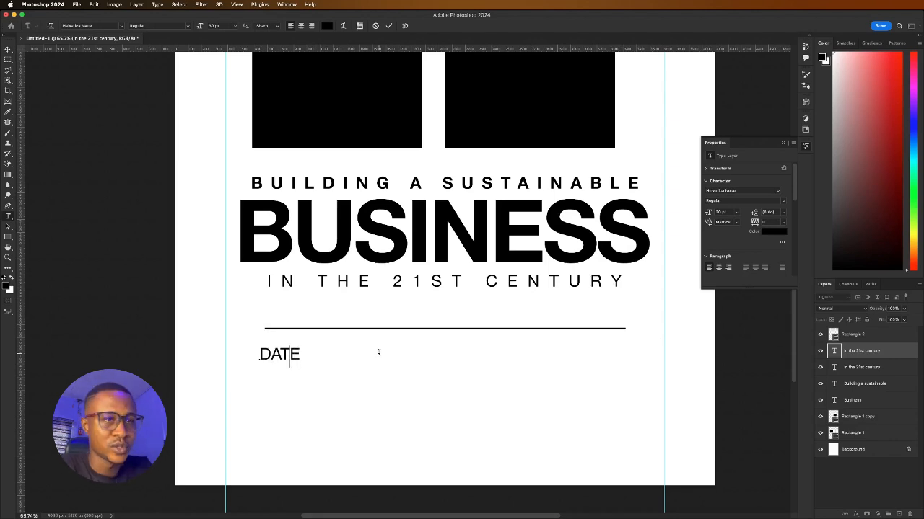
pyautogui.press('BackSpace')
pyautogui.press('BackSpace')
pyautogui.press('BackSpace')
pyautogui.press('BackSpace')
pyautogui.write('18TH ')
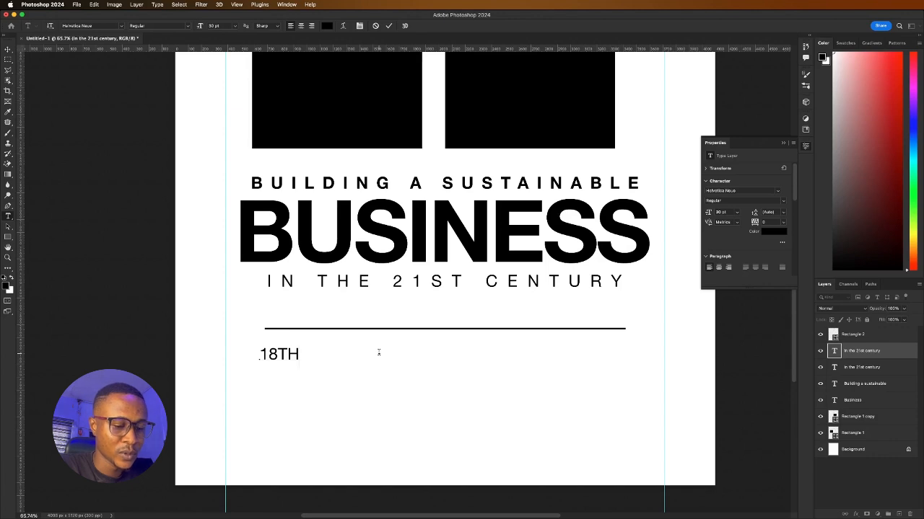
pyautogui.write('SEF ')
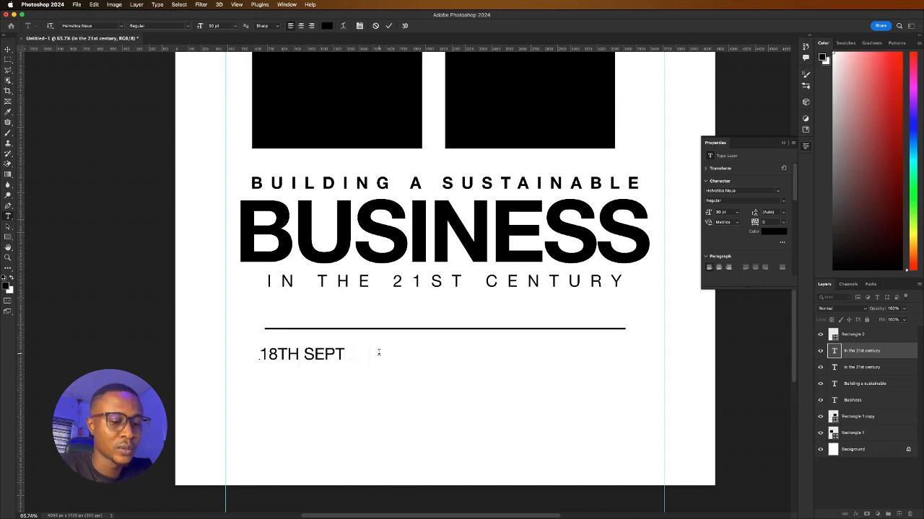
pyautogui.write('EMBER')
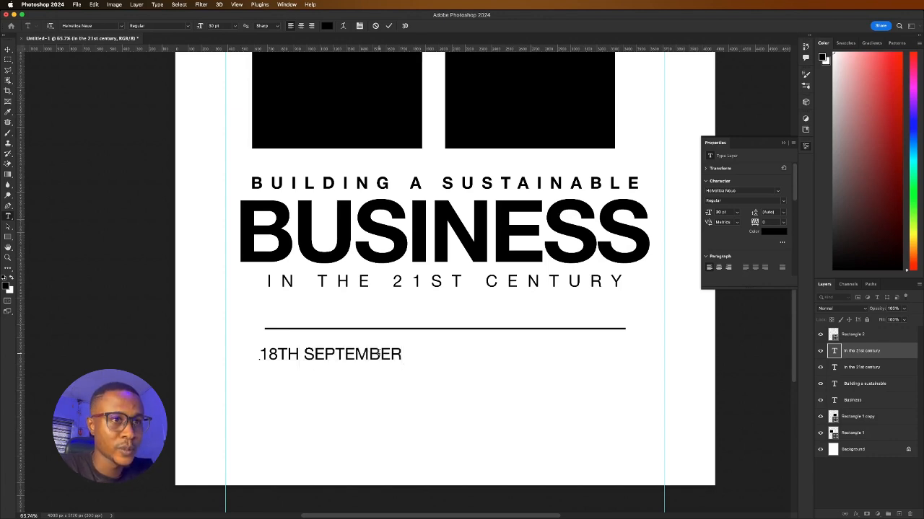
pyautogui.click(387, 28)
pyautogui.press('v')
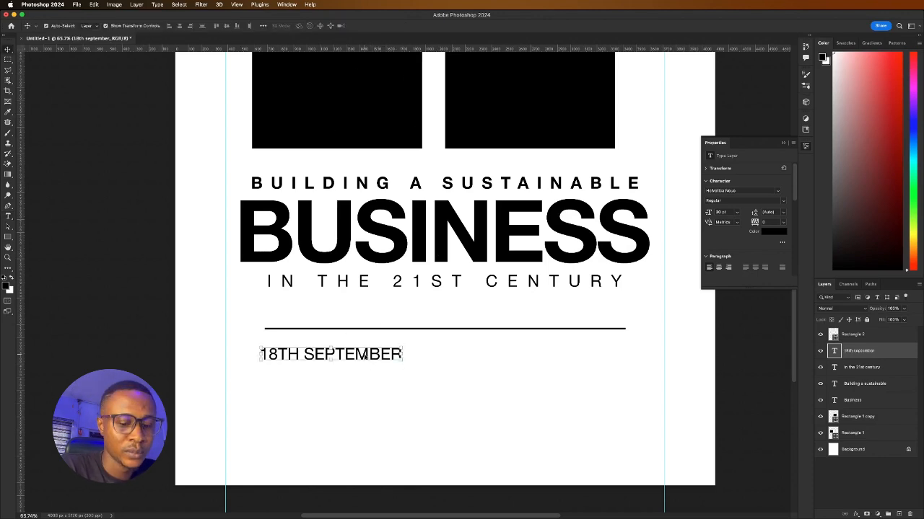
# Duplicate the date text to its right and retype the copy as 12PM
pyautogui.moveTo(366, 355); pyautogui.dragTo(540, 356)
pyautogui.doubleClick(539, 355)
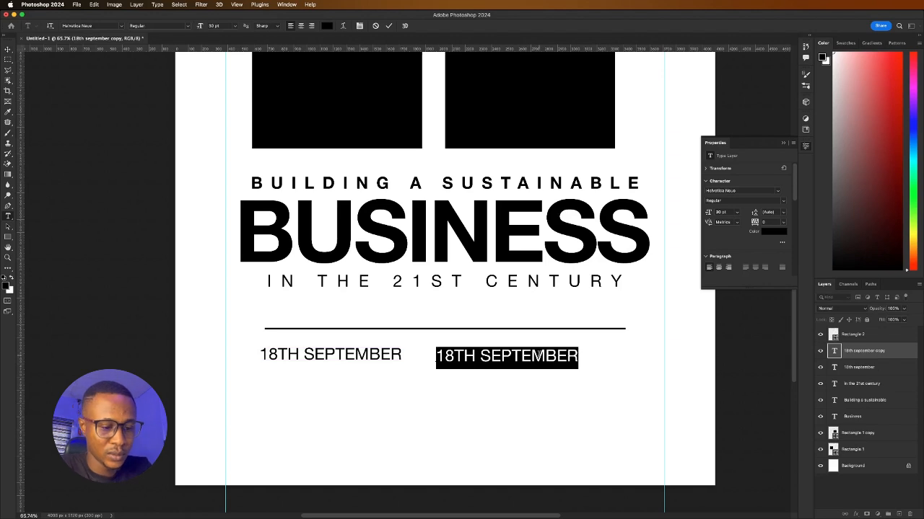
pyautogui.write('9')
pyautogui.press('BackSpace')
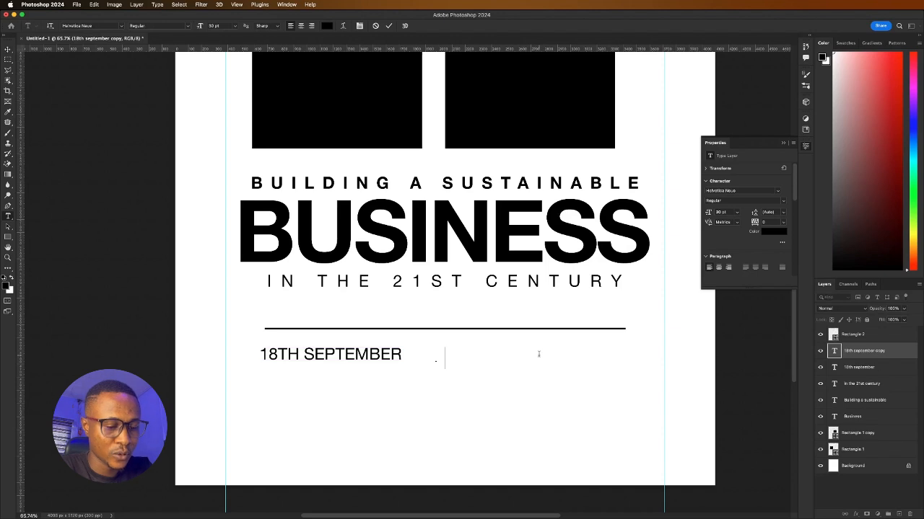
pyautogui.write('12O')
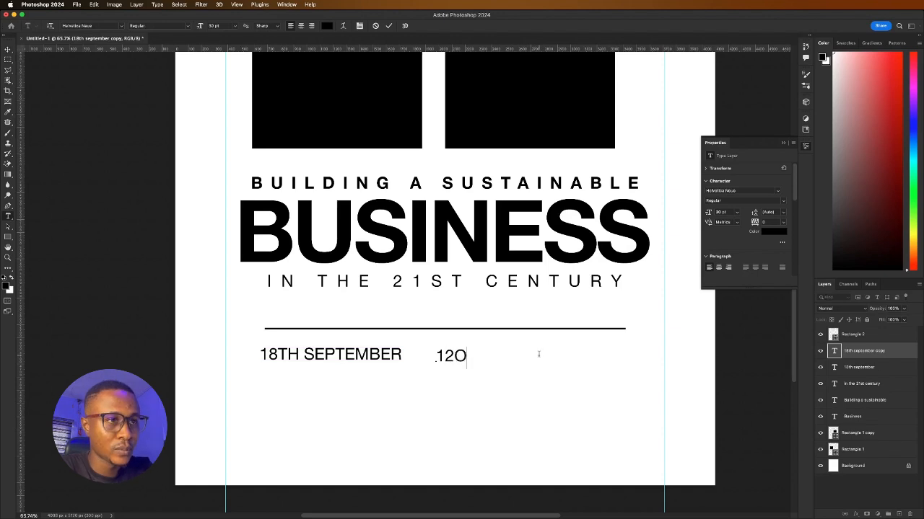
pyautogui.press('BackSpace')
pyautogui.write(':')
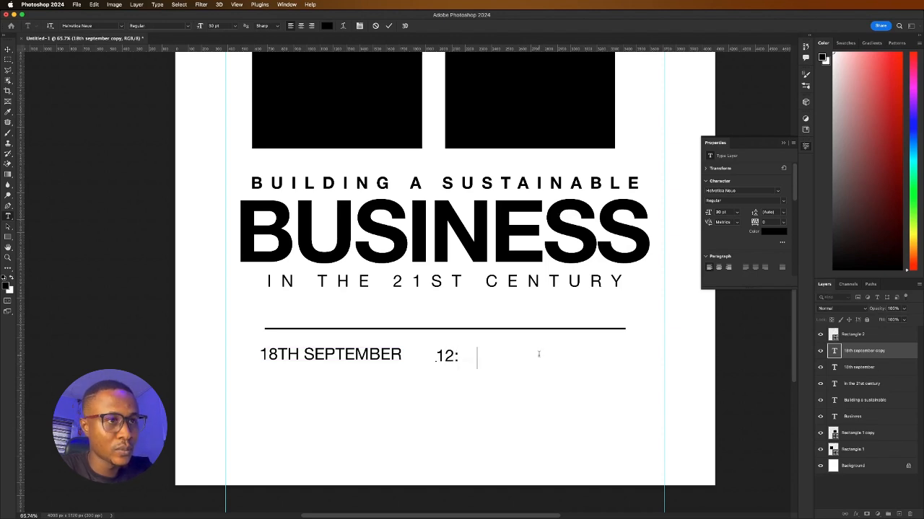
pyautogui.write('00PM')
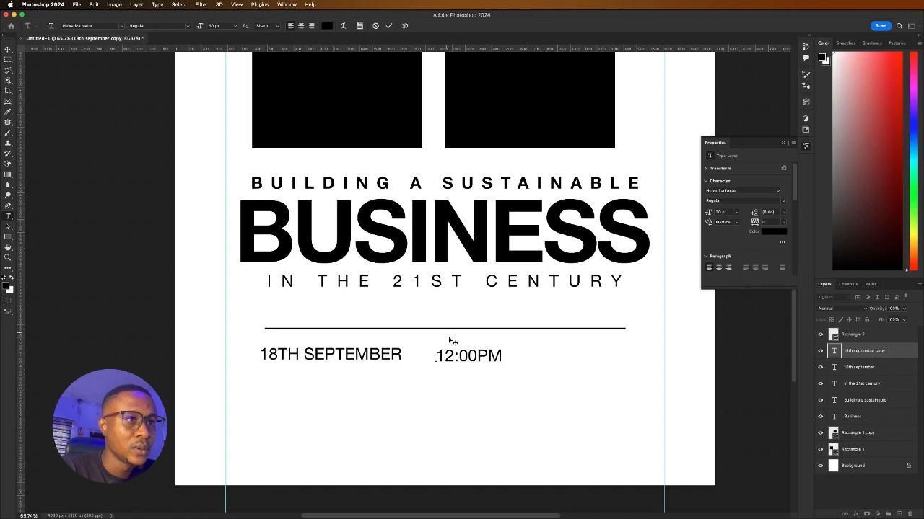
pyautogui.moveTo(477, 356); pyautogui.dragTo(458, 356)
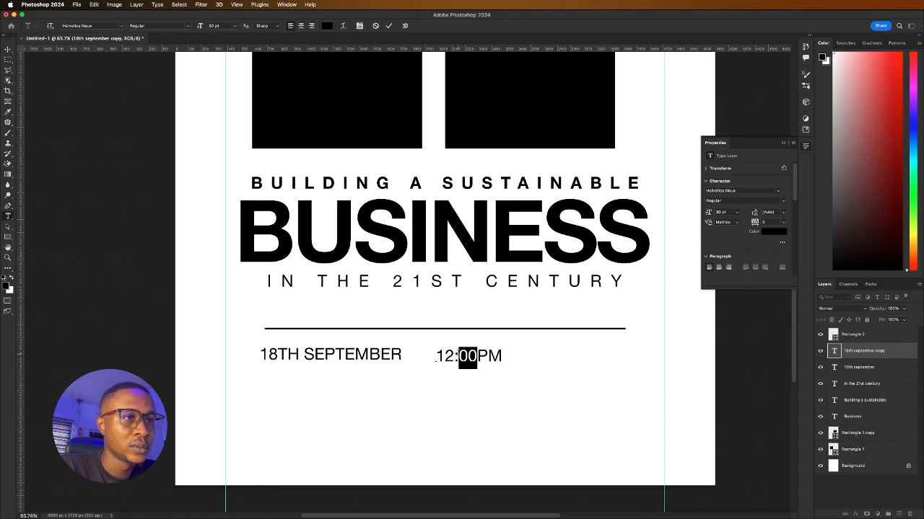
pyautogui.press('BackSpace')
pyautogui.press('BackSpace')
pyautogui.scroll(-8, 355, 99)
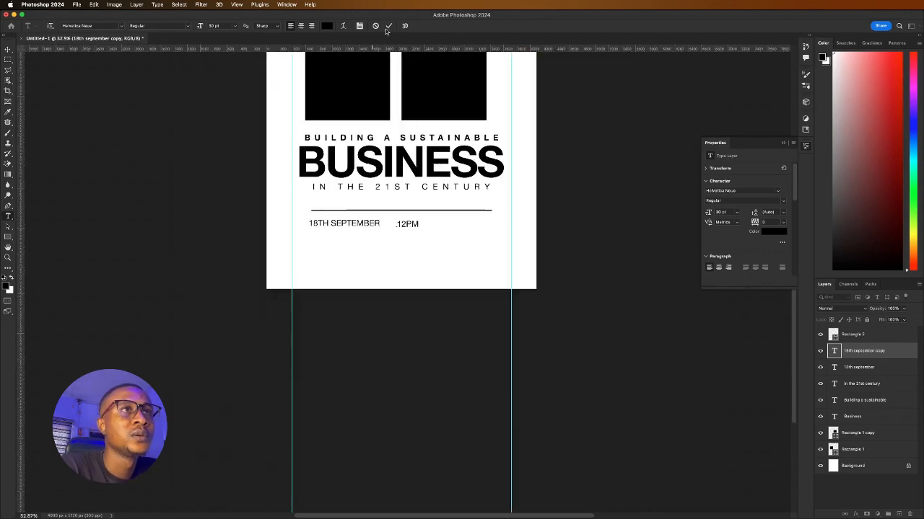
pyautogui.click(388, 26)
pyautogui.press('v')
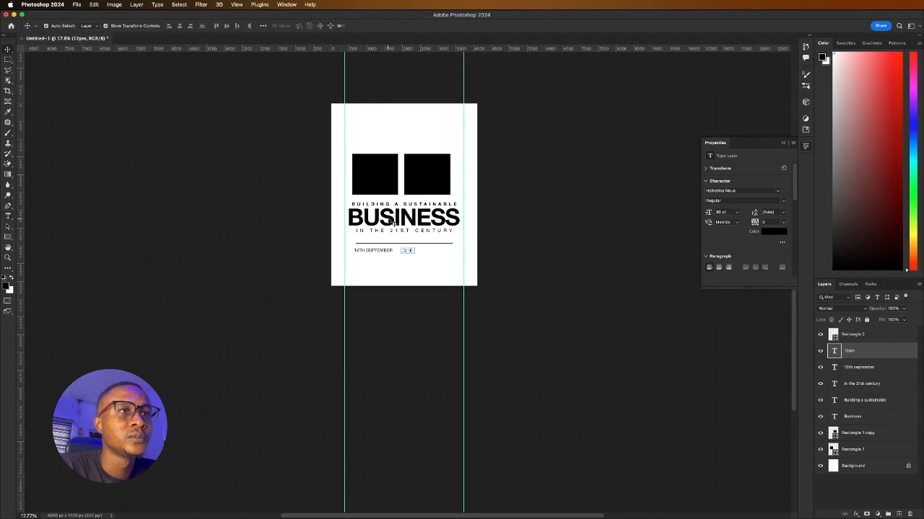
pyautogui.scroll(6, 393, 222)
# Set the BUSINESS headline in Bebas Neue
pyautogui.scroll(3, 353, 226)
pyautogui.click(288, 240)
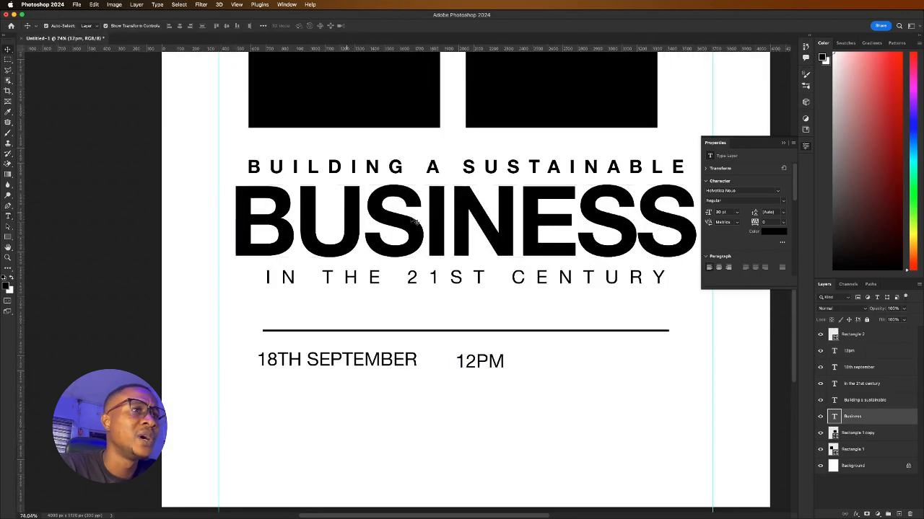
pyautogui.scroll(-4, 324, 241)
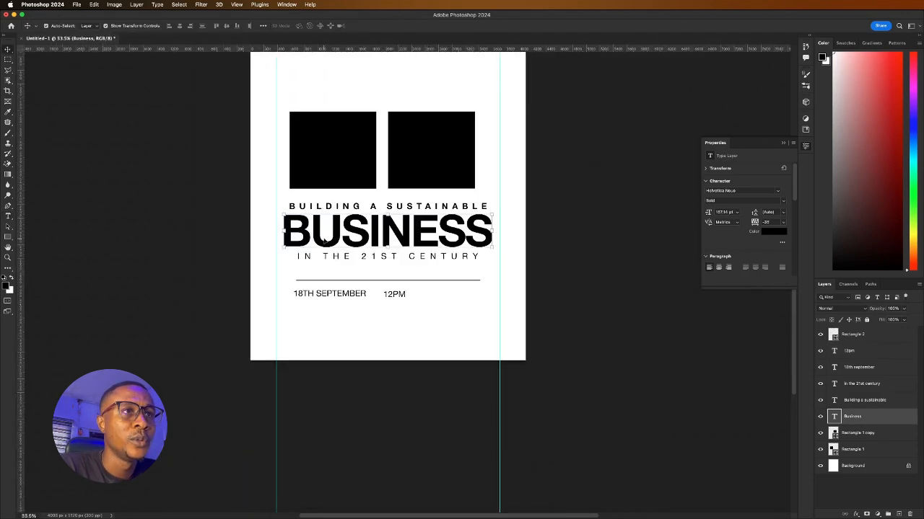
pyautogui.click(783, 193)
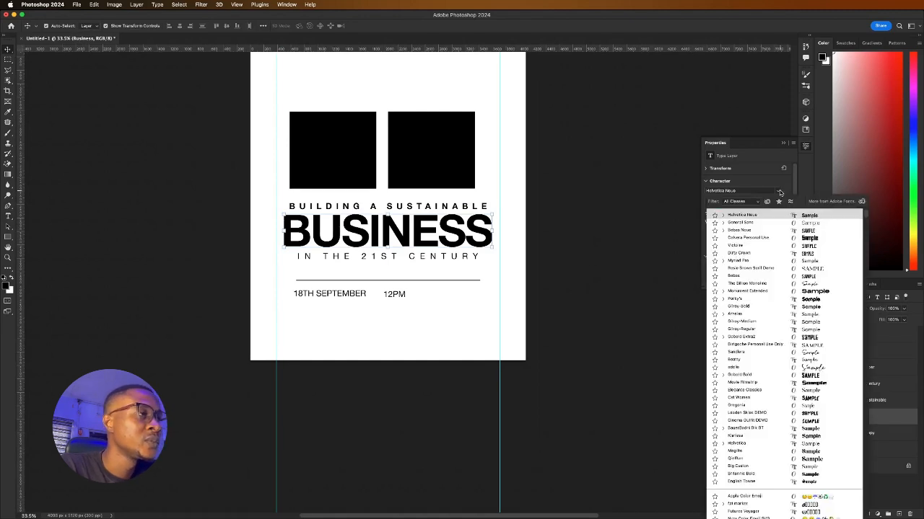
pyautogui.click(741, 231)
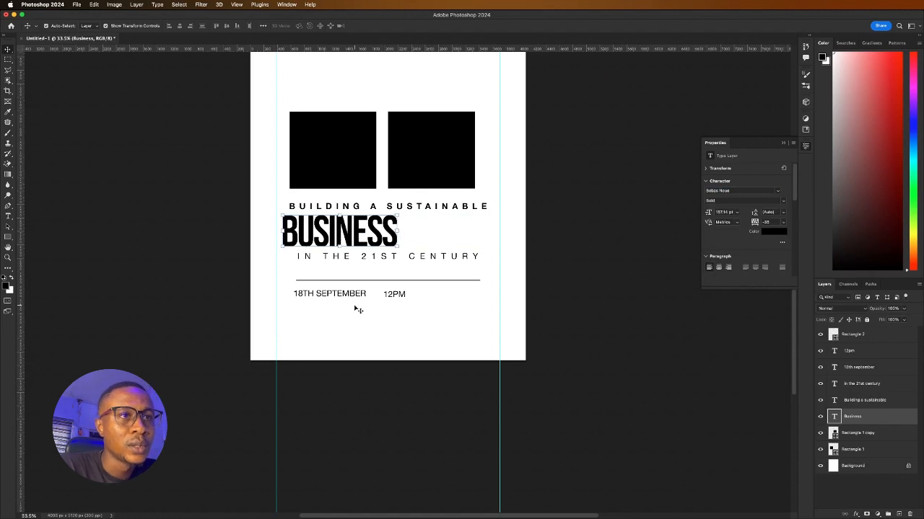
# Apply Bebas Neue to the BUILDING A SUSTAINABLE and IN THE 21ST CENTURY lines
pyautogui.scroll(5, 380, 265)
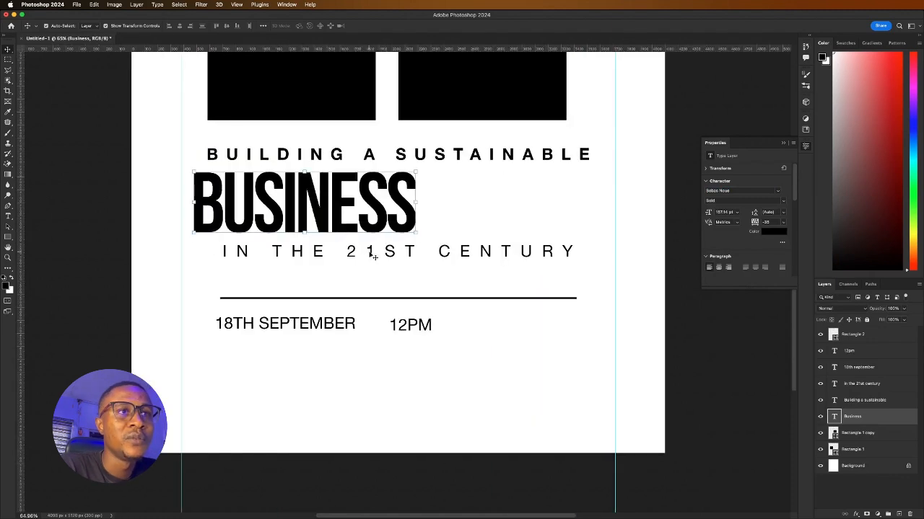
pyautogui.click(390, 256)
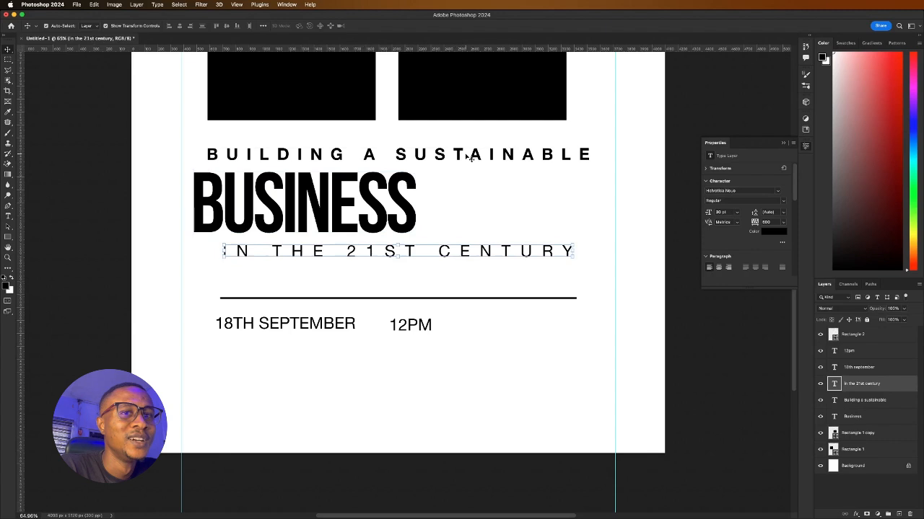
pyautogui.keyDown('shift'); pyautogui.click(461, 155); pyautogui.keyUp('shift')
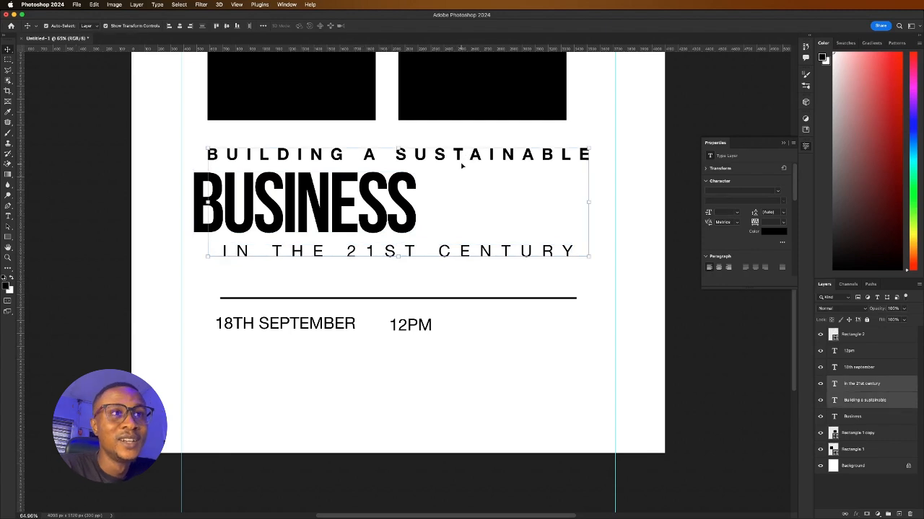
pyautogui.click(778, 192)
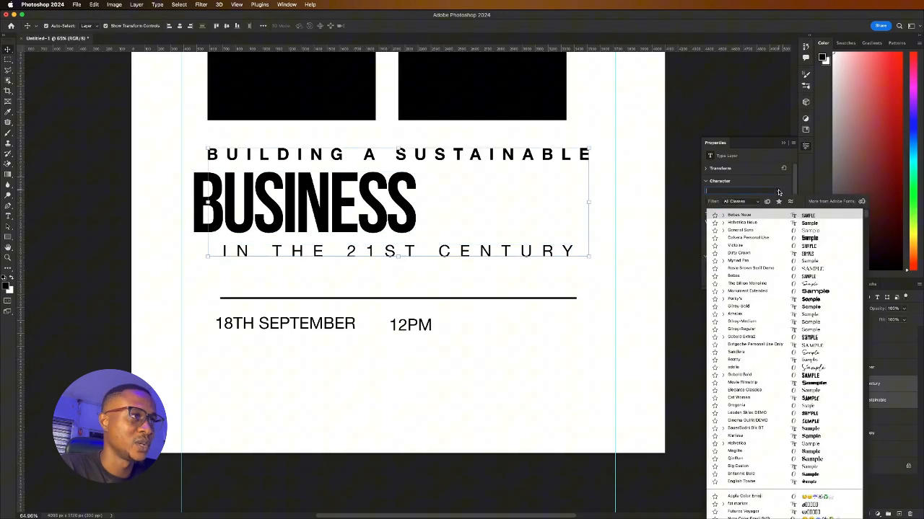
pyautogui.click(740, 215)
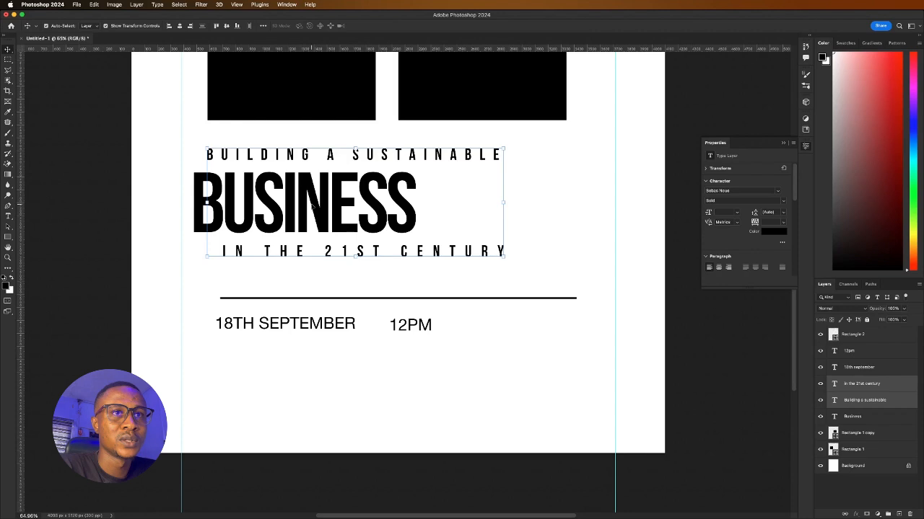
pyautogui.click(134, 214)
pyautogui.click(325, 209)
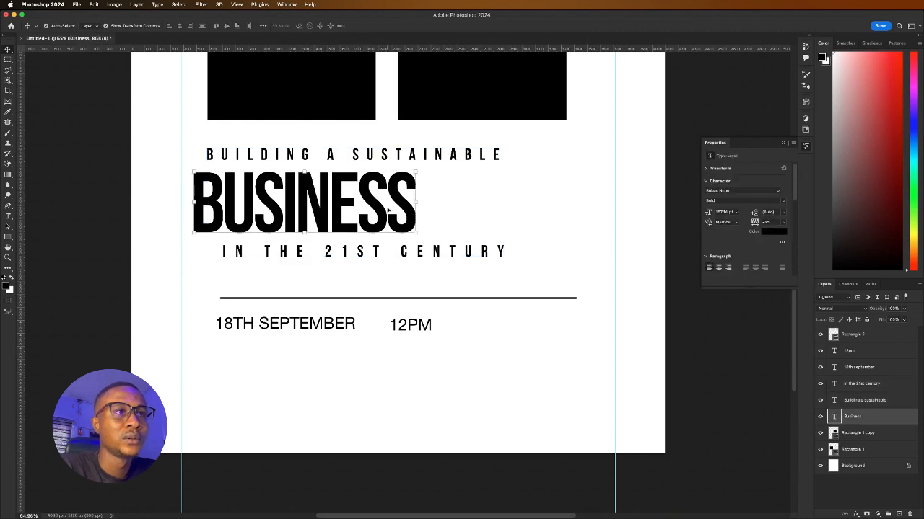
# Enlarge BUSINESS to about 145% and move the rule and date row lower
pyautogui.moveTo(418, 201); pyautogui.dragTo(562, 205)
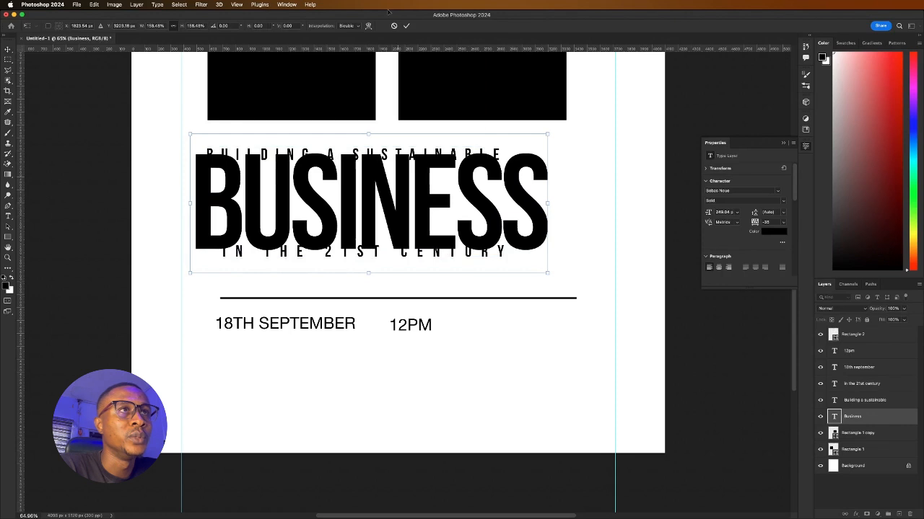
pyautogui.click(406, 26)
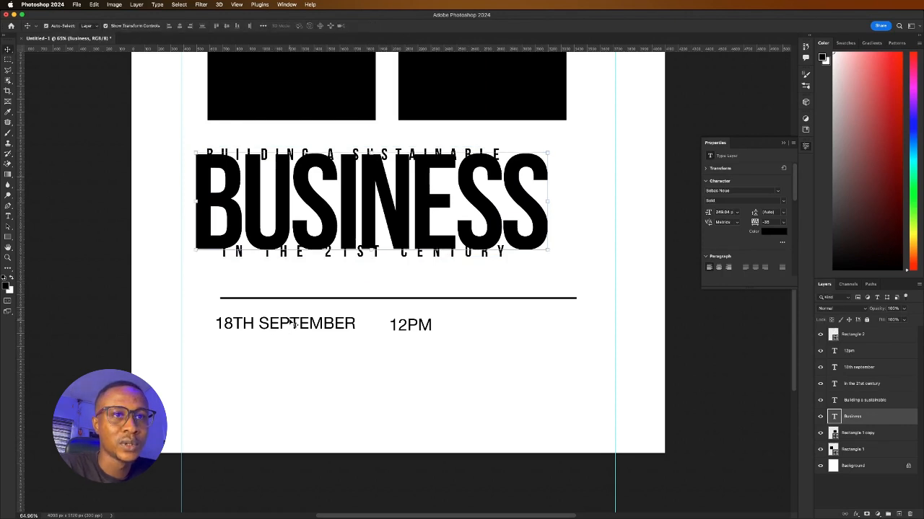
pyautogui.moveTo(199, 295); pyautogui.dragTo(419, 378)
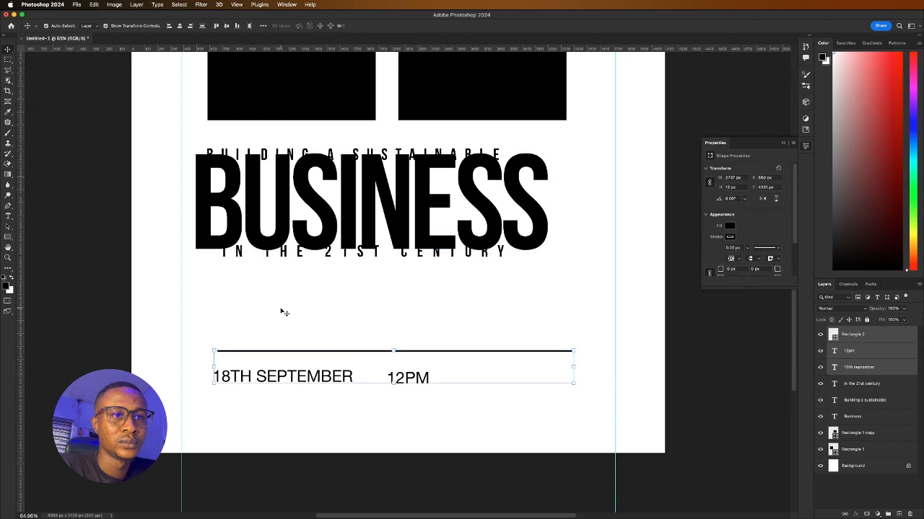
pyautogui.click(300, 398)
# Level 12PM with 18TH SEPTEMBER and move it left, closer to the date
pyautogui.moveTo(312, 378); pyautogui.dragTo(315, 373)
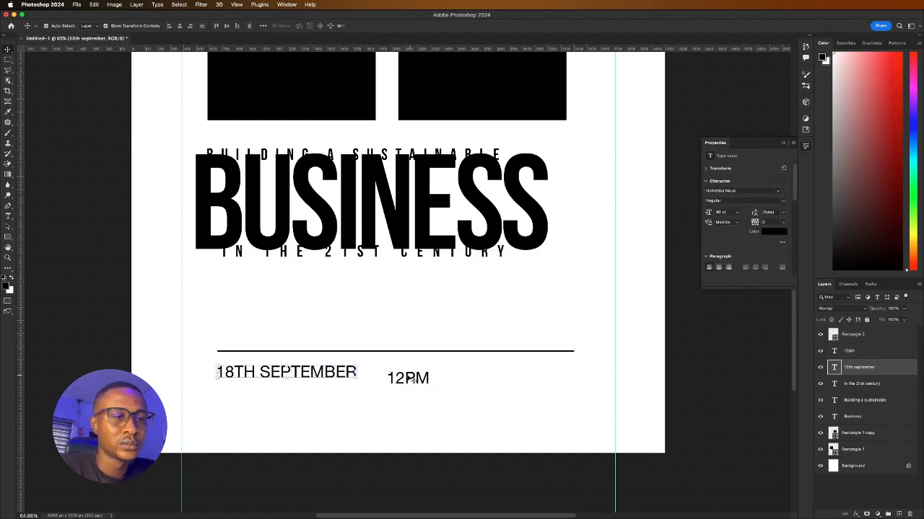
pyautogui.moveTo(421, 383); pyautogui.dragTo(413, 375)
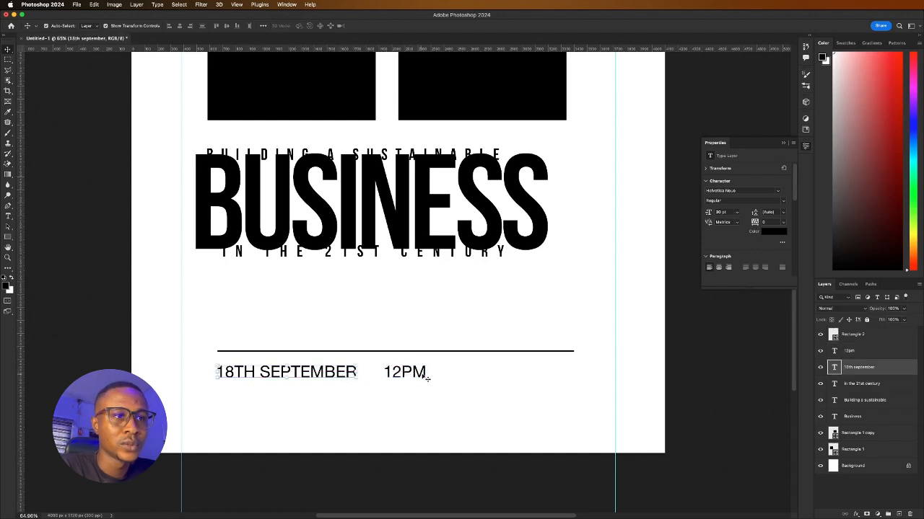
pyautogui.click(402, 384)
pyautogui.moveTo(402, 383)
pyautogui.mouseDown()
pyautogui.moveTo(387, 384)
pyautogui.moveTo(389, 374)
pyautogui.mouseUp()
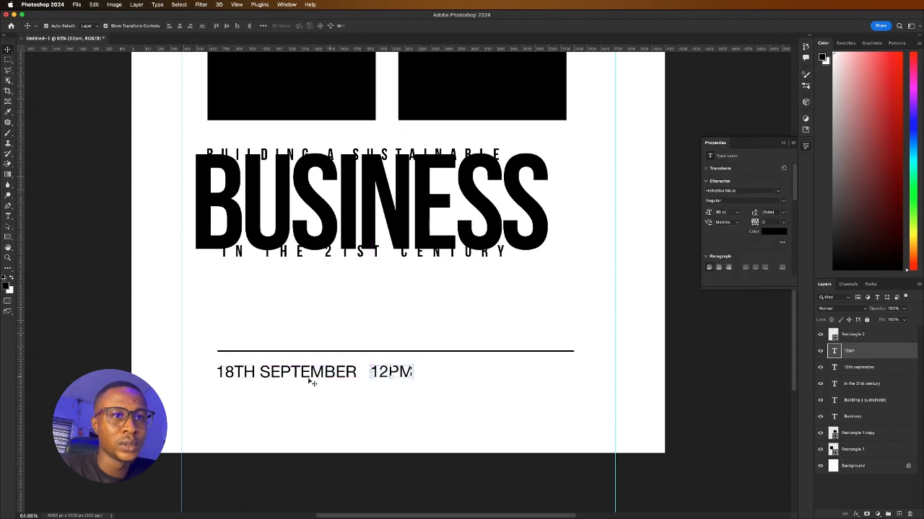
pyautogui.click(394, 396)
pyautogui.click(391, 376)
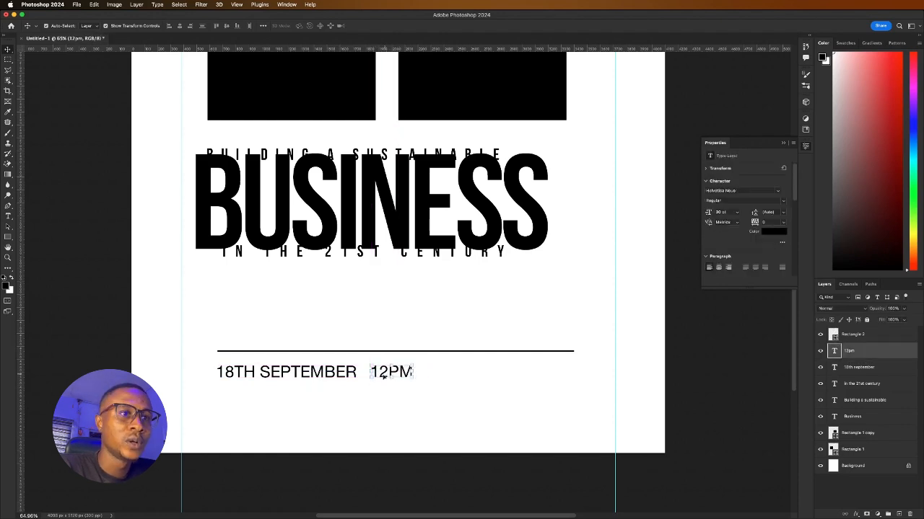
# Duplicate 12PM to the right and retype the copy as LIVE ON INSTAGRAM
pyautogui.scroll(-5, 370, 383)
pyautogui.scroll(5, 371, 382)
pyautogui.moveTo(394, 372); pyautogui.dragTo(510, 370)
pyautogui.doubleClick(506, 367)
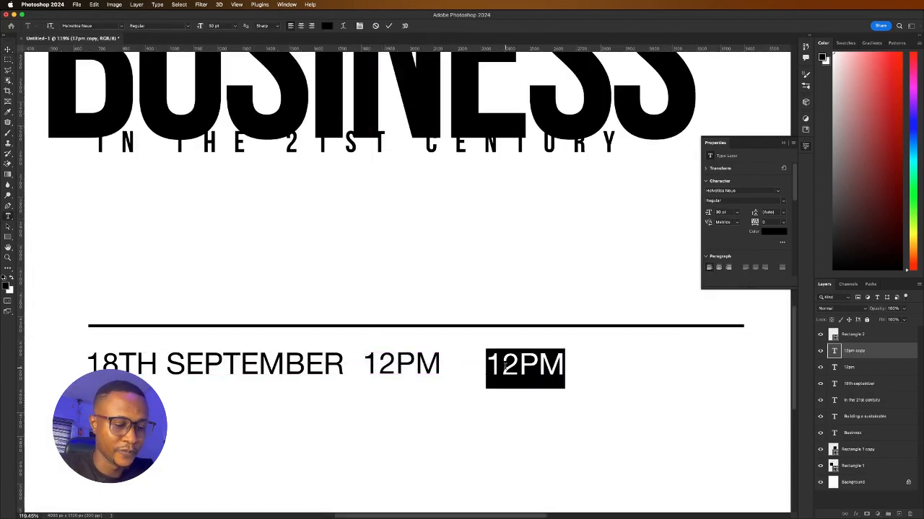
pyautogui.write('LIVE ON ')
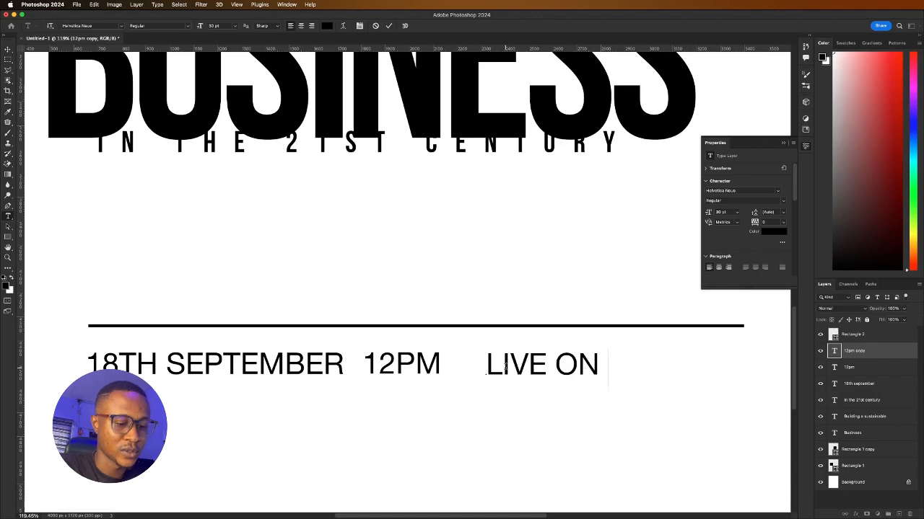
pyautogui.write('INSTR')
pyautogui.press('BackSpace')
pyautogui.write('A')
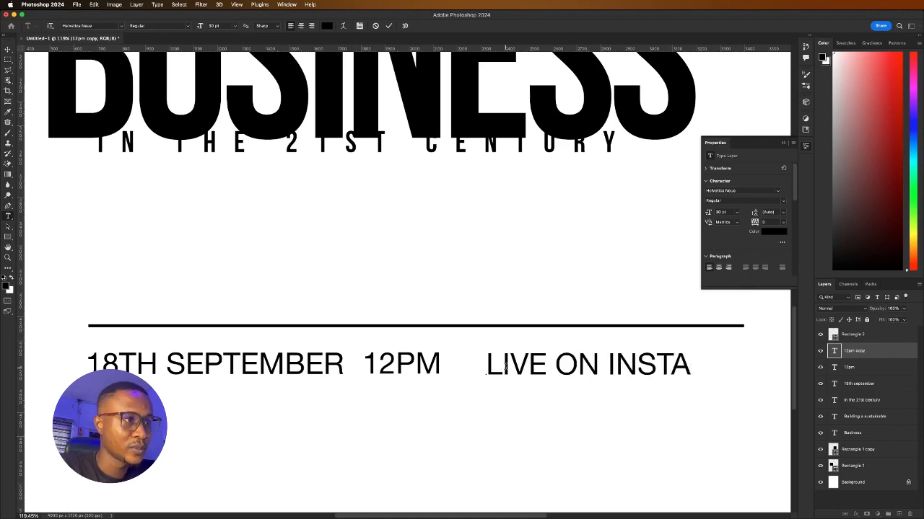
pyautogui.write('GRAM')
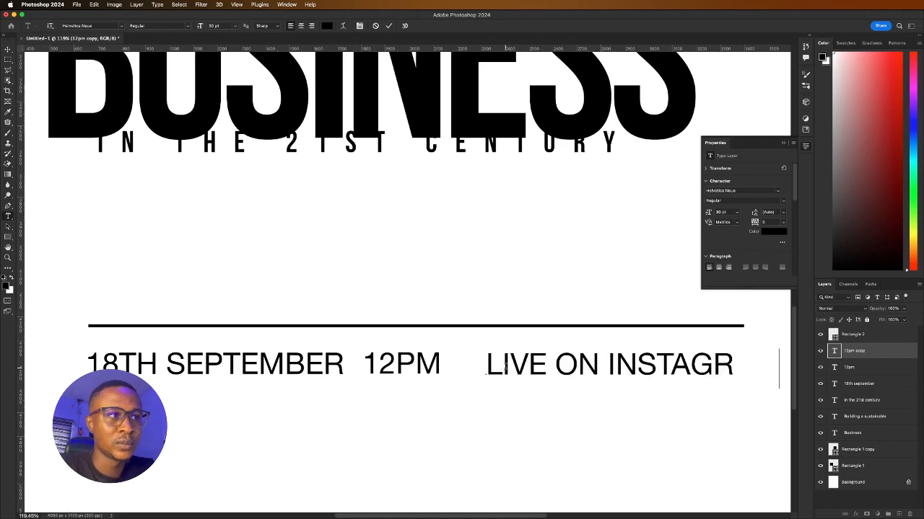
pyautogui.click(388, 27)
pyautogui.press('v')
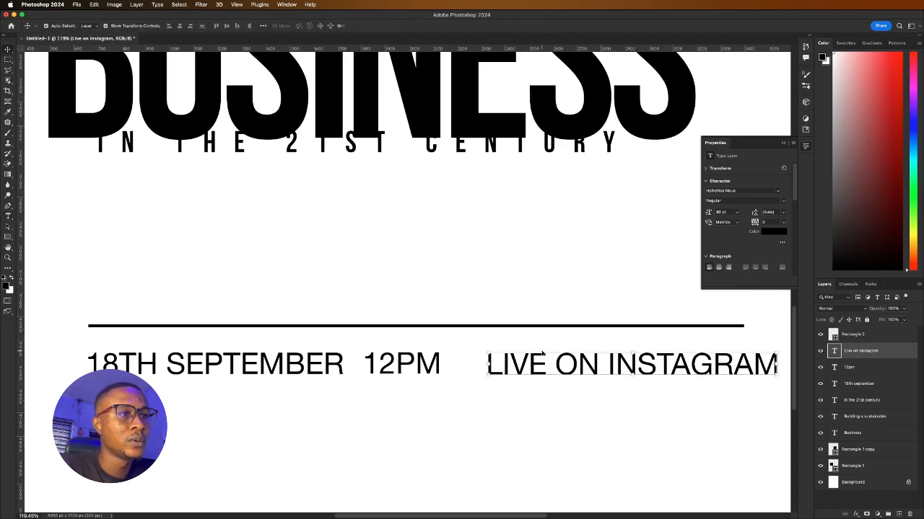
# Distribute 18TH SEPTEMBER, 12PM and LIVE ON INSTAGRAM evenly by horizontal centers
pyautogui.moveTo(542, 356); pyautogui.dragTo(520, 357)
pyautogui.moveTo(371, 362); pyautogui.dragTo(324, 362)
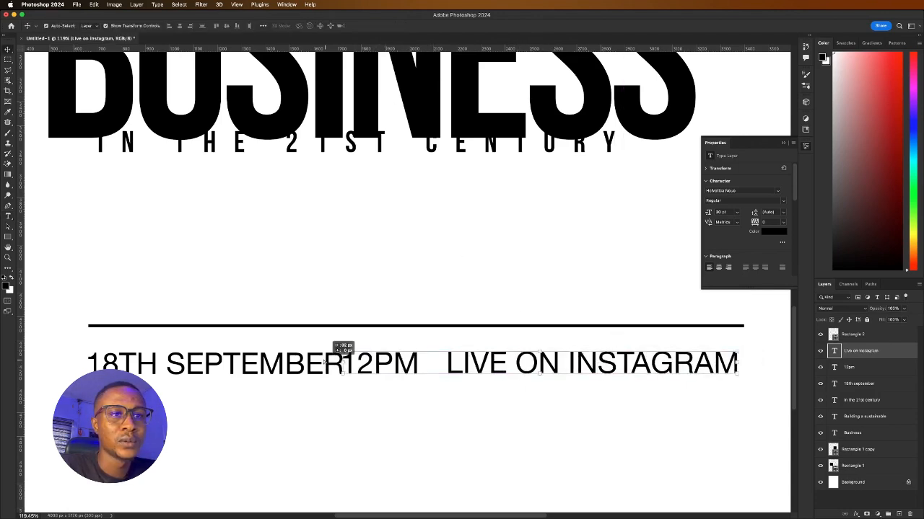
pyautogui.keyDown('shift'); pyautogui.click(338, 362); pyautogui.keyUp('shift')
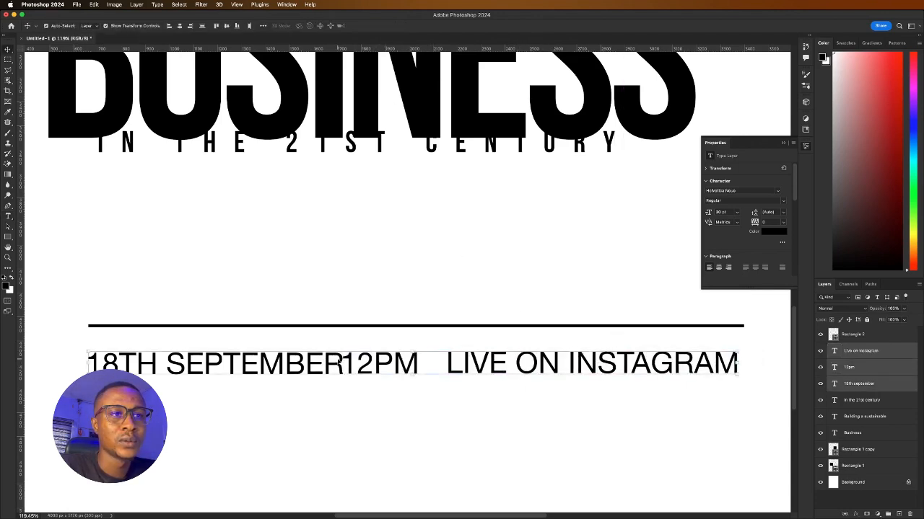
pyautogui.click(249, 27)
pyautogui.click(314, 422)
# Set the three date-row texts in Helvetica Neue and transform them narrower
pyautogui.press('super+0')
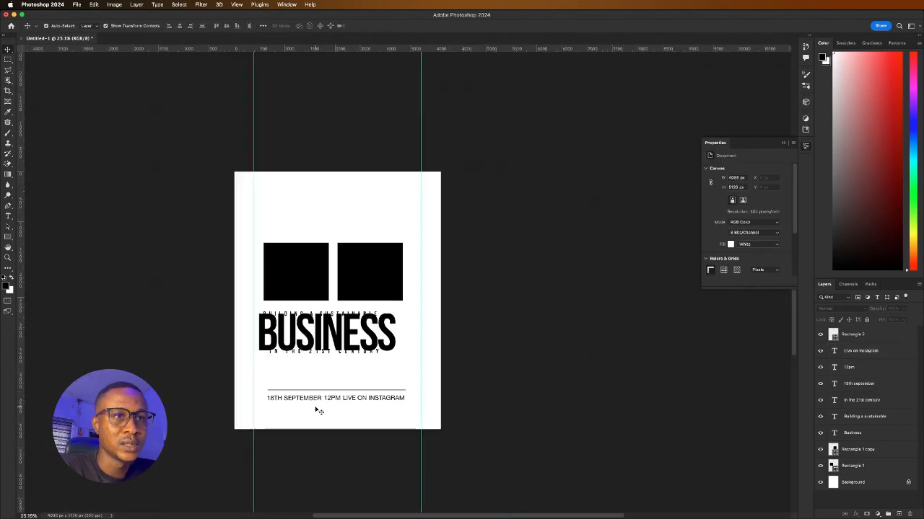
pyautogui.scroll(5, 294, 388)
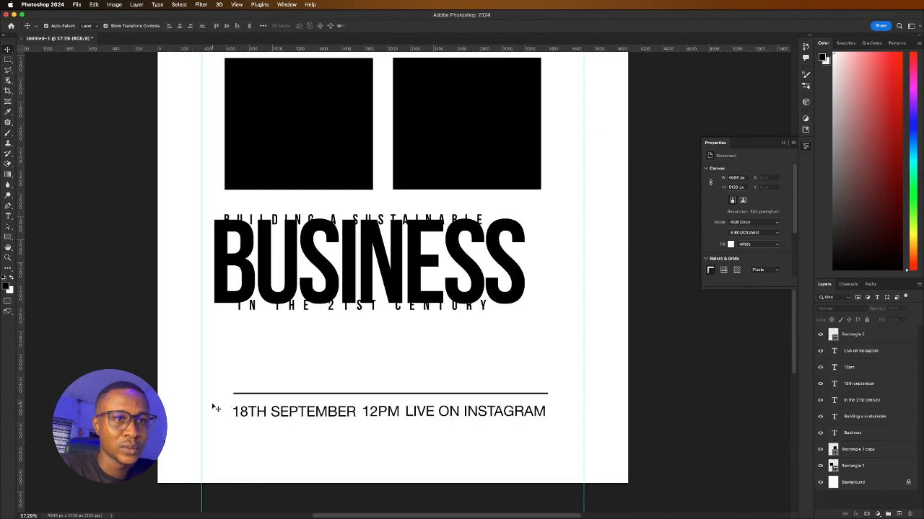
pyautogui.moveTo(215, 408); pyautogui.dragTo(550, 421)
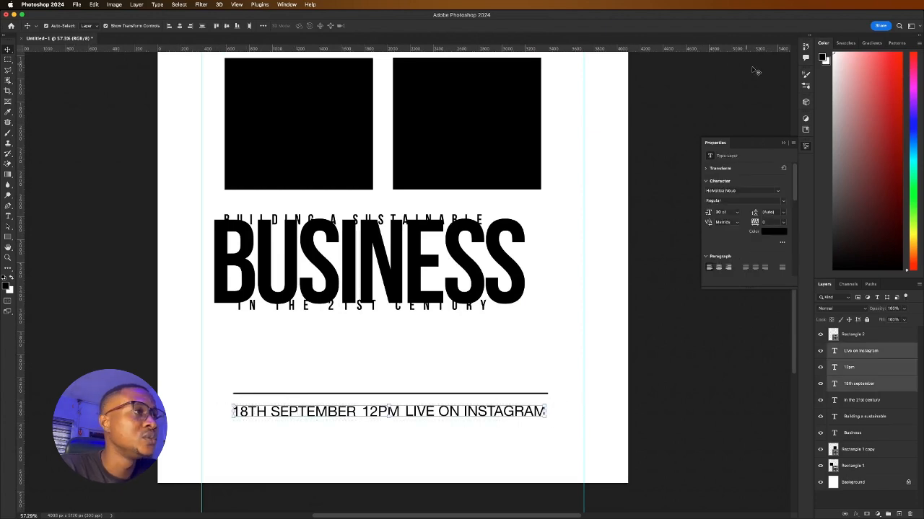
pyautogui.click(777, 193)
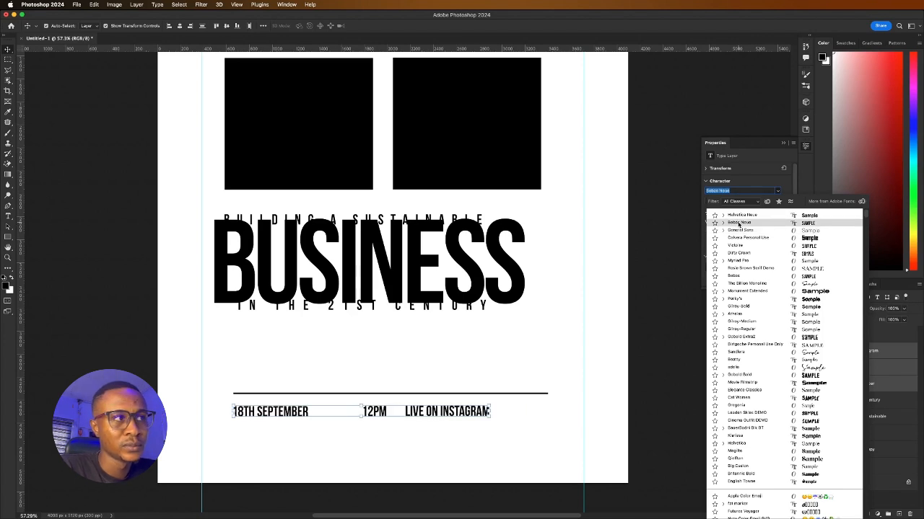
pyautogui.press('Escape')
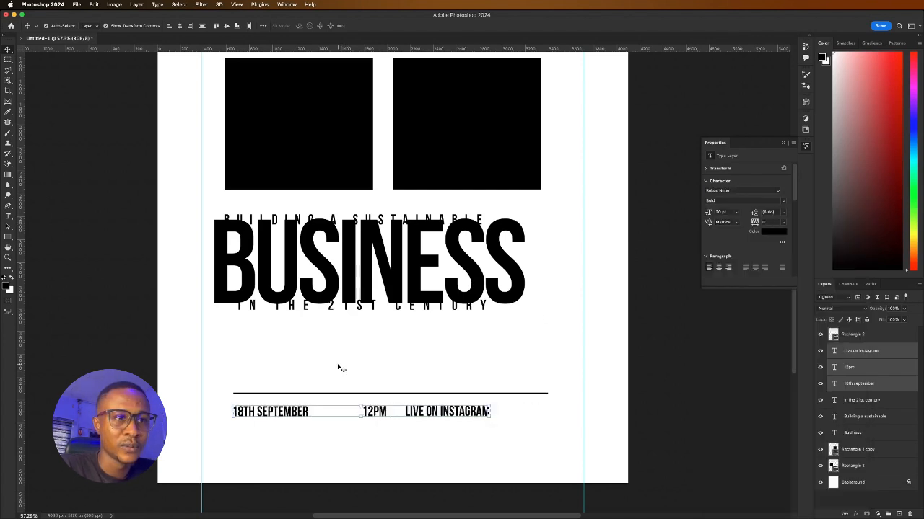
pyautogui.click(277, 373)
pyautogui.press('super+z')
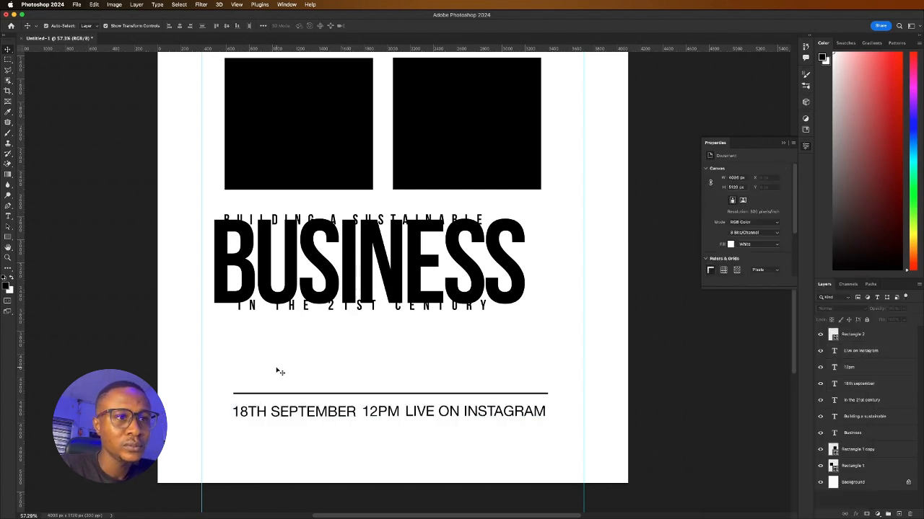
pyautogui.moveTo(228, 407); pyautogui.dragTo(496, 411)
pyautogui.click(405, 27)
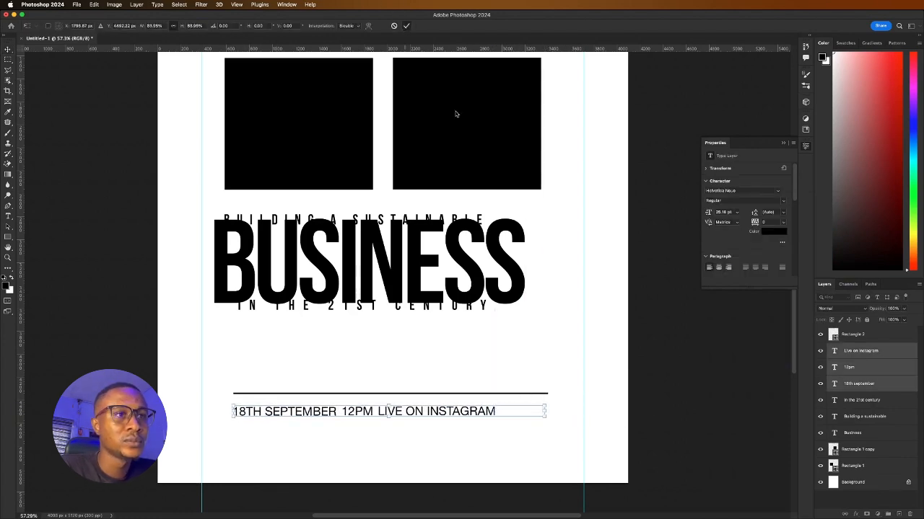
# Move LIVE ON INSTAGRAM to the rule's right end and nudge 12PM right
pyautogui.click(569, 383)
pyautogui.moveTo(494, 411); pyautogui.dragTo(553, 411)
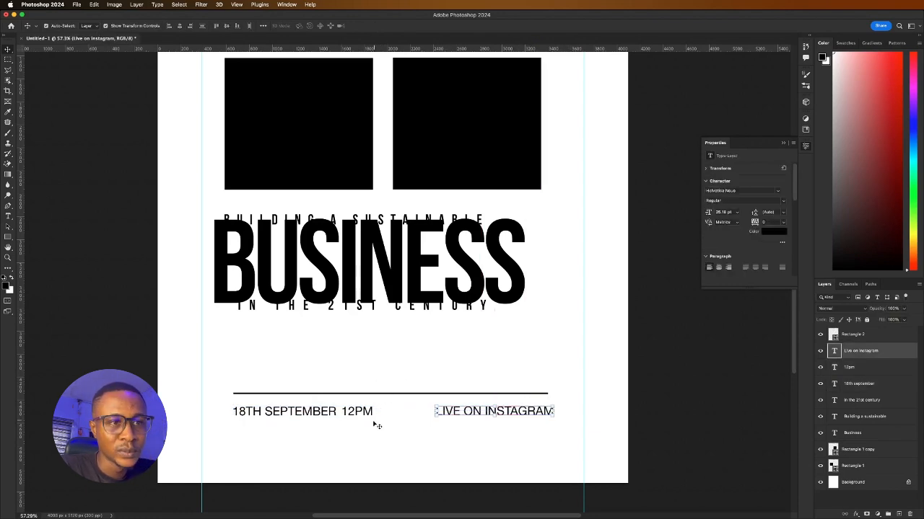
pyautogui.moveTo(369, 416); pyautogui.dragTo(382, 416)
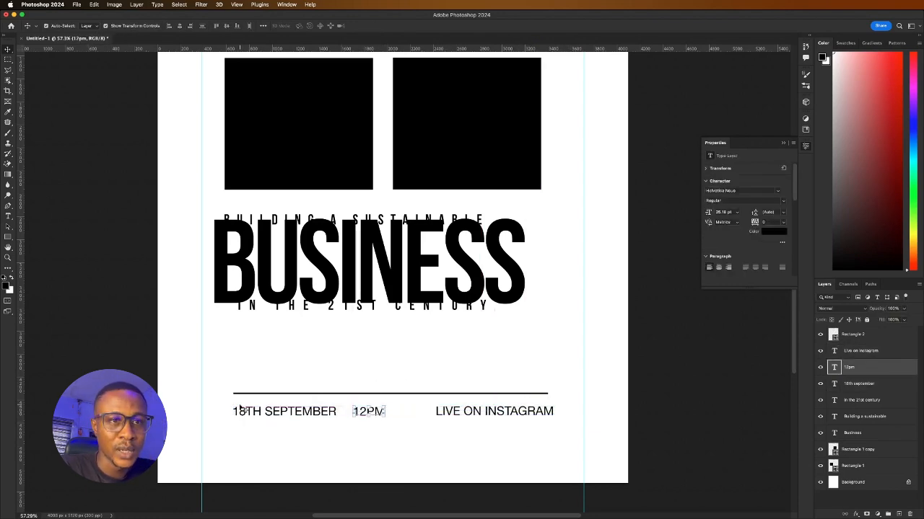
pyautogui.moveTo(221, 408); pyautogui.dragTo(551, 425)
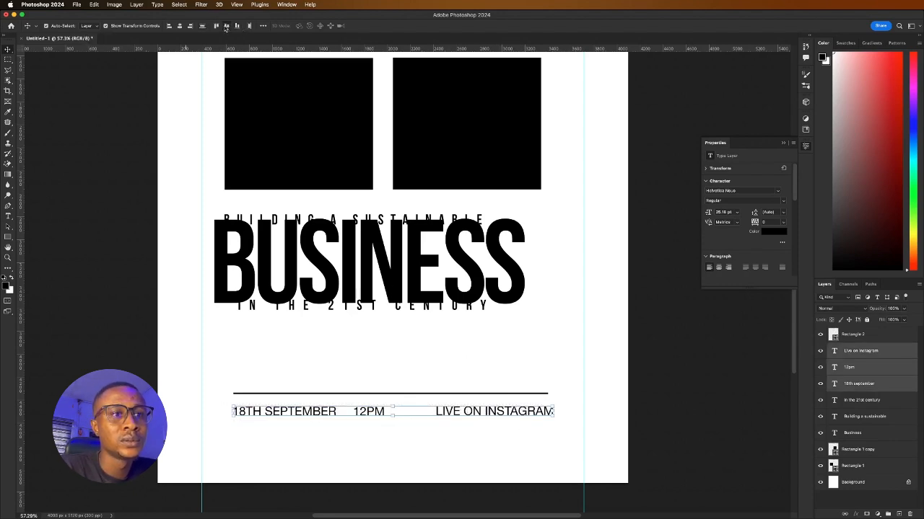
pyautogui.click(327, 433)
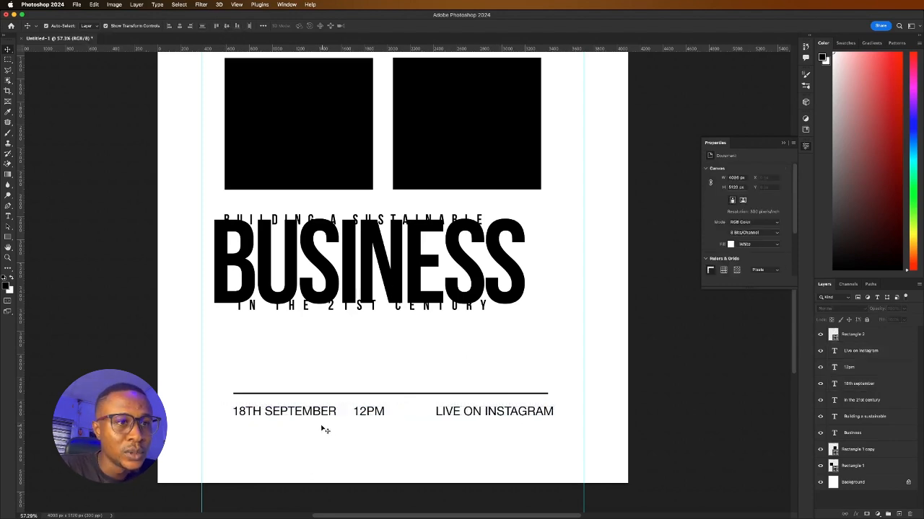
# Change 12PM to the Bold font style
pyautogui.scroll(5, 326, 431)
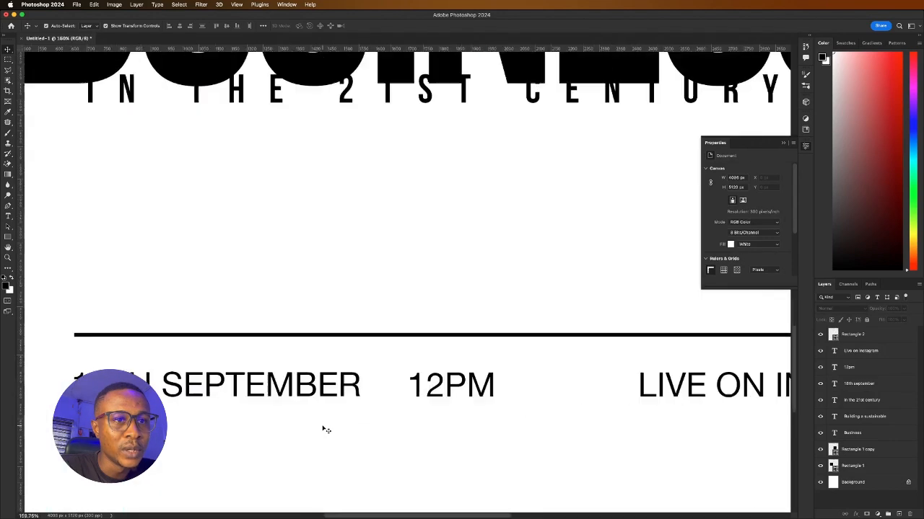
pyautogui.click(443, 396)
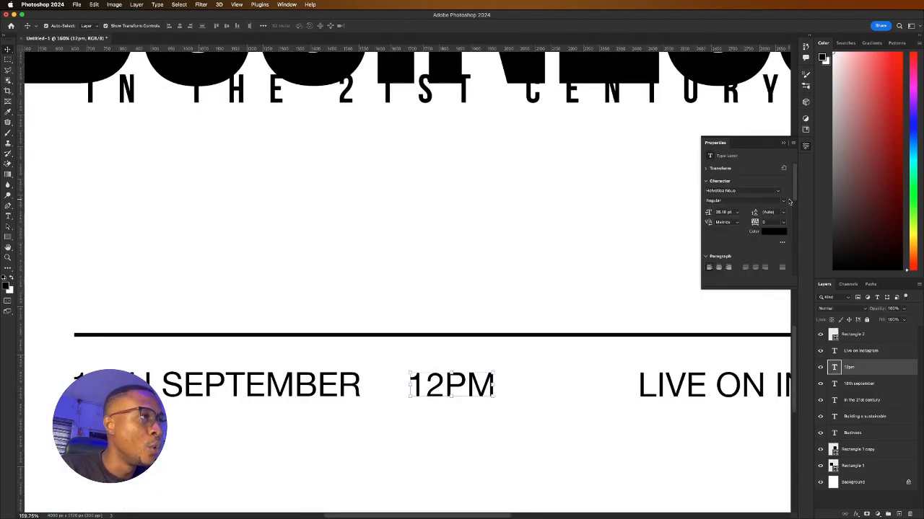
pyautogui.click(785, 201)
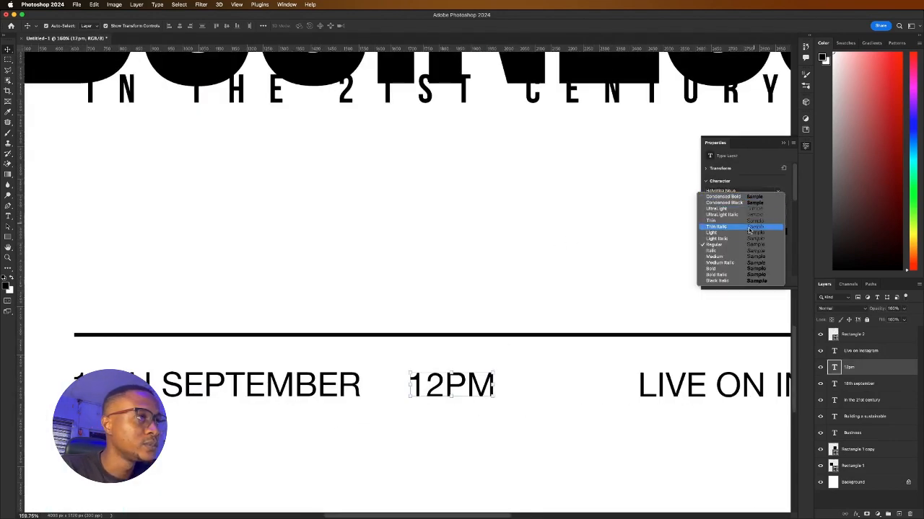
pyautogui.click(730, 269)
pyautogui.click(325, 326)
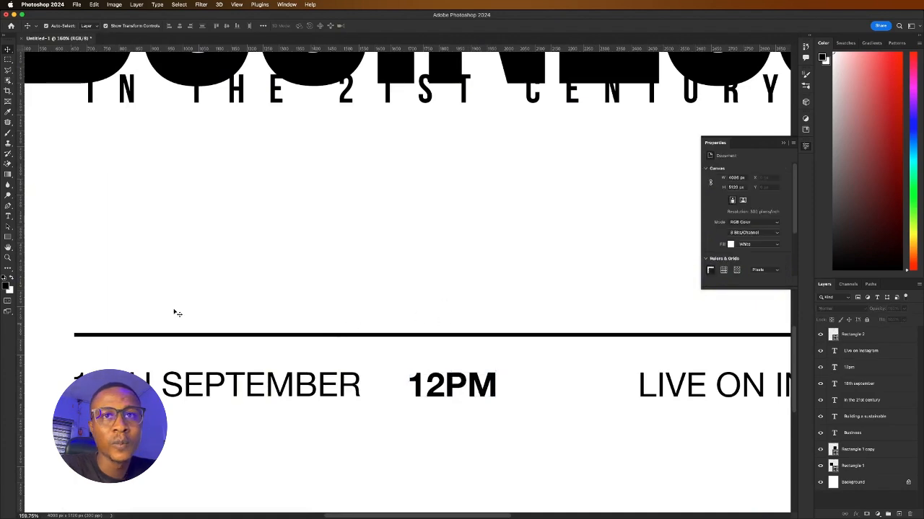
# Duplicate the horizontal rule and turn the copy into a short upright bar
pyautogui.click(154, 336)
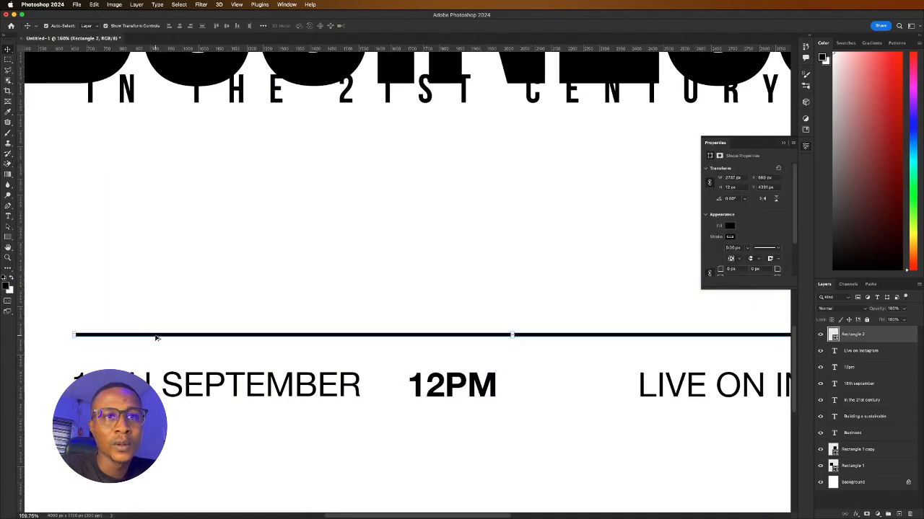
pyautogui.moveTo(154, 336); pyautogui.dragTo(160, 295)
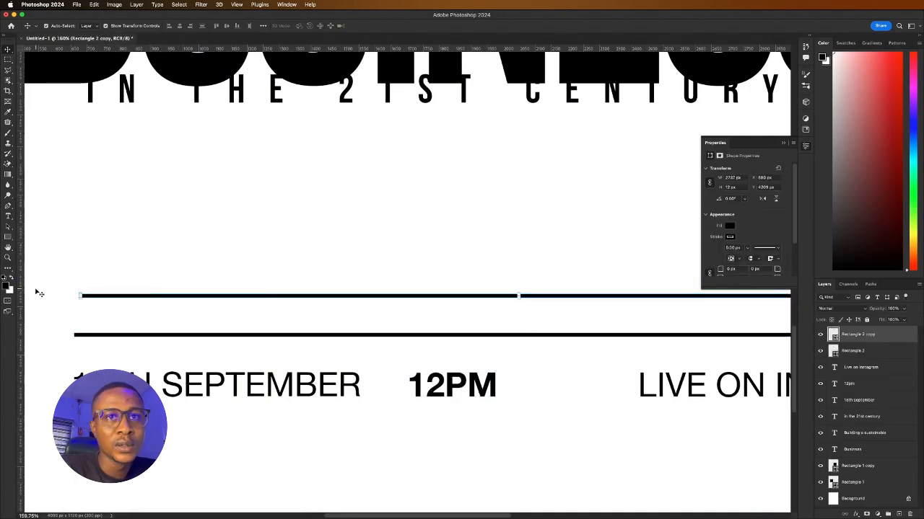
pyautogui.moveTo(79, 295); pyautogui.dragTo(657, 296)
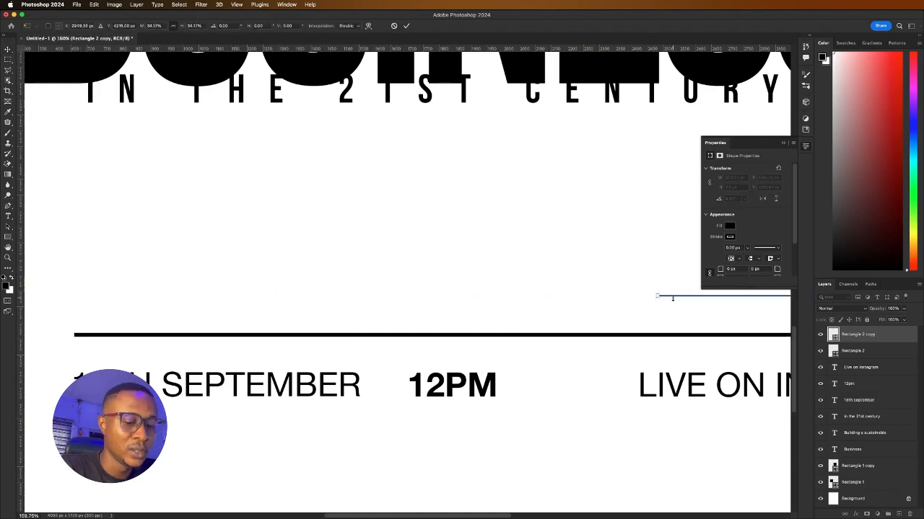
pyautogui.hotkey('ctrl', 'z')
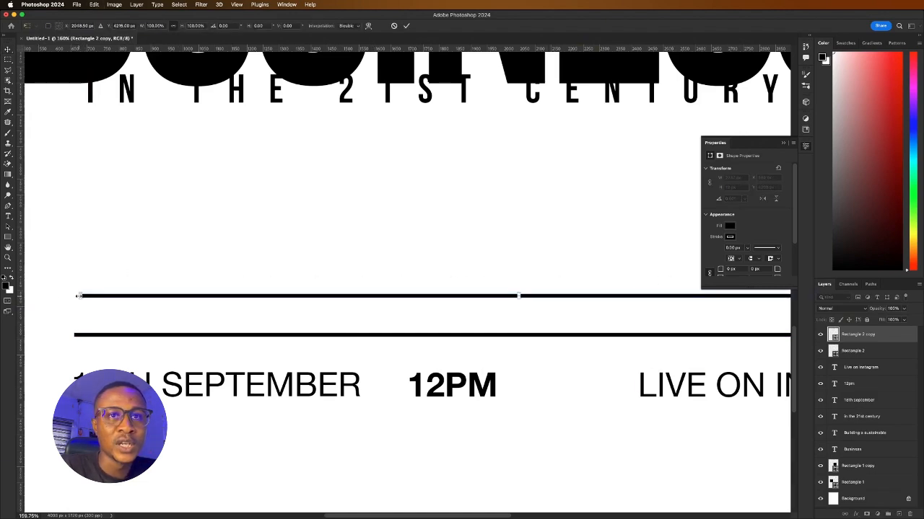
pyautogui.moveTo(79, 295); pyautogui.dragTo(466, 245)
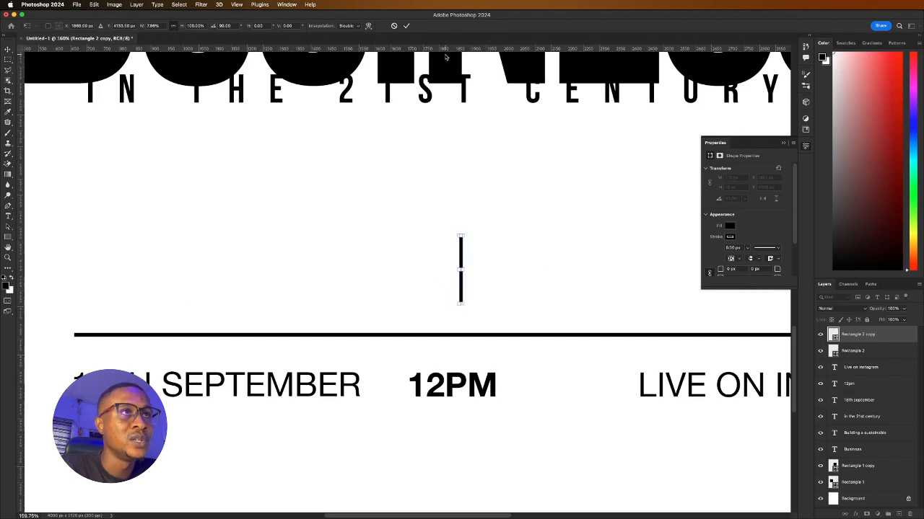
pyautogui.click(407, 26)
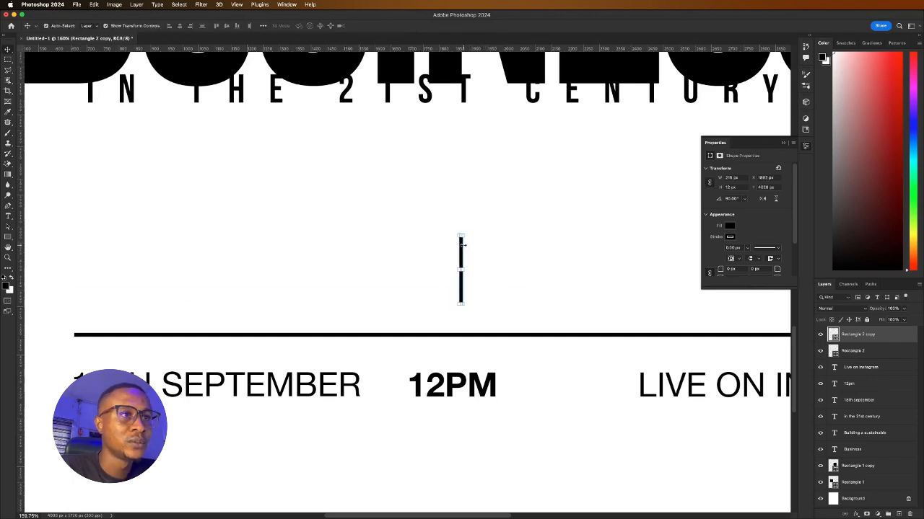
# Shorten the divider bar and place bars on both sides of 12PM
pyautogui.moveTo(463, 249); pyautogui.dragTo(385, 380)
pyautogui.hotkey('ctrl', 't')
pyautogui.click(407, 26)
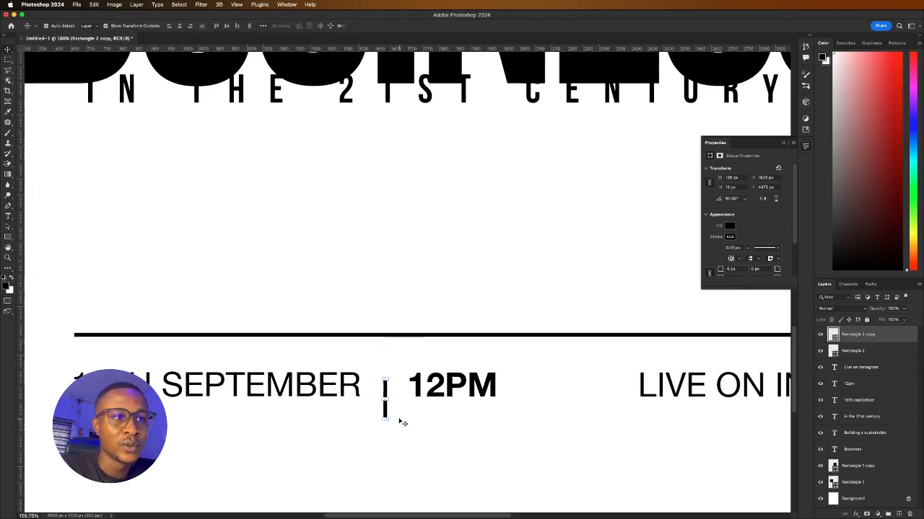
pyautogui.click(379, 412)
pyautogui.moveTo(385, 410); pyautogui.dragTo(516, 391)
# Lower the date row with its divider bars and nudge the rule down slightly
pyautogui.press('super+0')
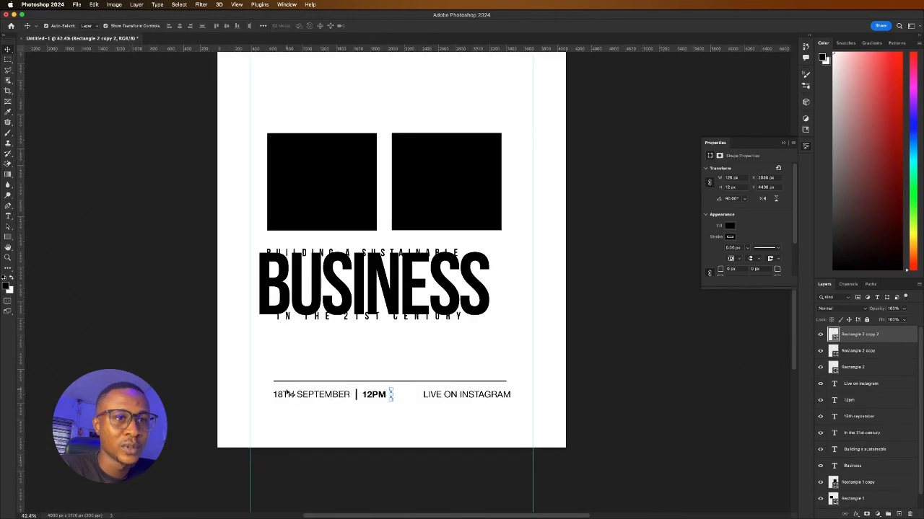
pyautogui.moveTo(267, 392); pyautogui.dragTo(502, 408)
pyautogui.moveTo(447, 394); pyautogui.dragTo(446, 402)
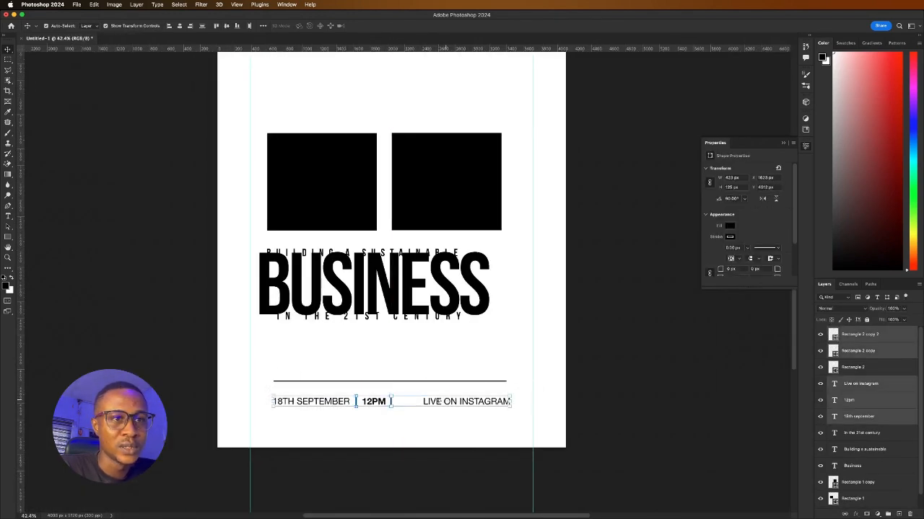
pyautogui.click(292, 367)
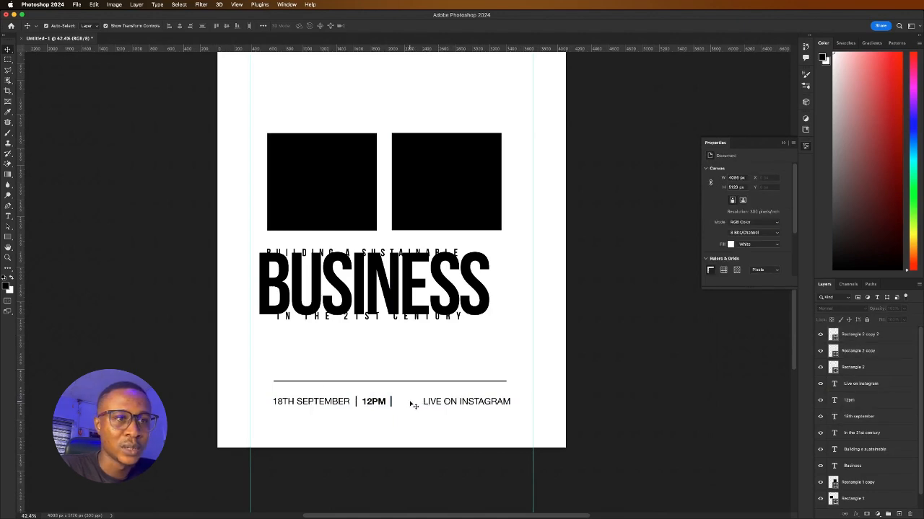
pyautogui.moveTo(352, 382); pyautogui.dragTo(352, 391)
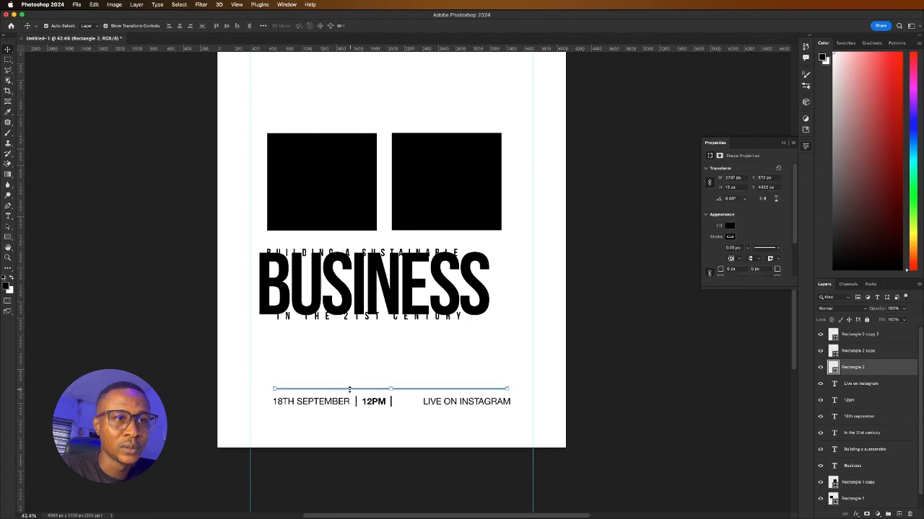
# Make the left divider bar thinner and delete the thick leftover bar
pyautogui.scroll(3, 378, 405)
pyautogui.scroll(9, 392, 405)
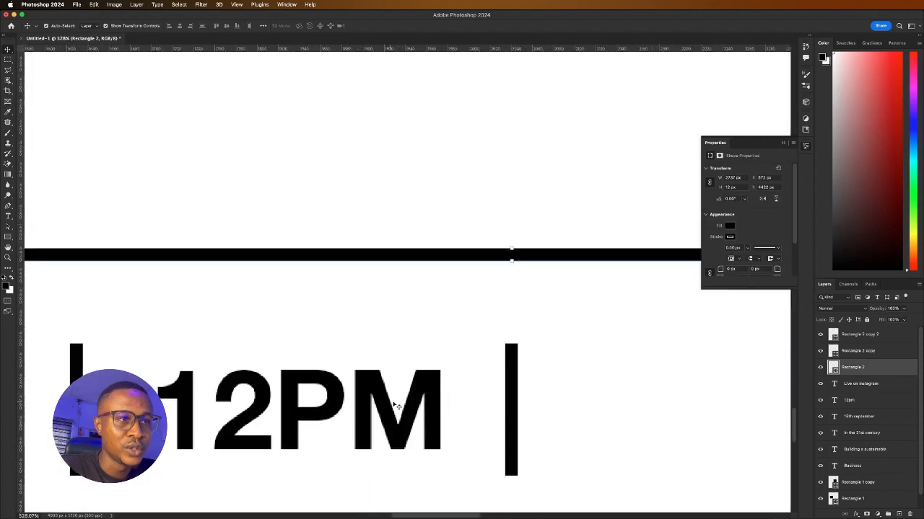
pyautogui.click(521, 391)
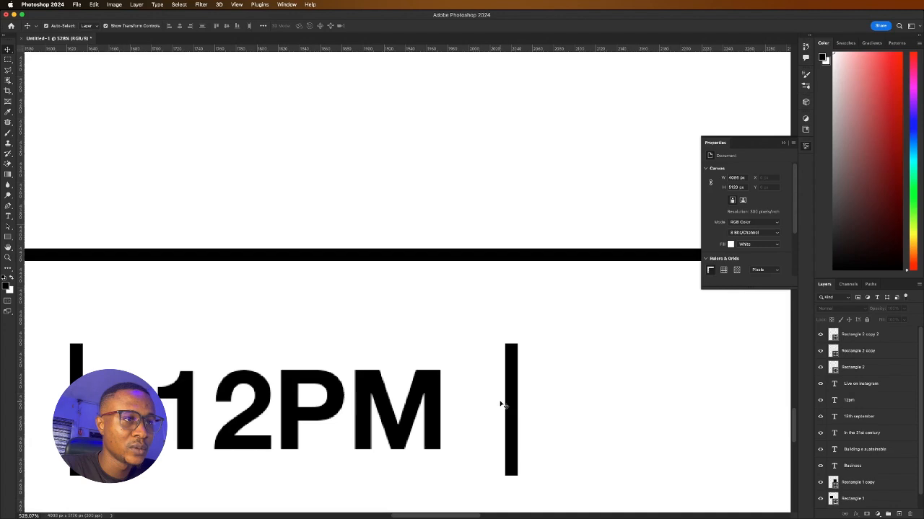
pyautogui.click(511, 405)
pyautogui.hotkey('ctrl', 't')
pyautogui.moveTo(518, 409); pyautogui.dragTo(94, 396)
pyautogui.click(406, 27)
pyautogui.click(78, 401)
pyautogui.press('Delete')
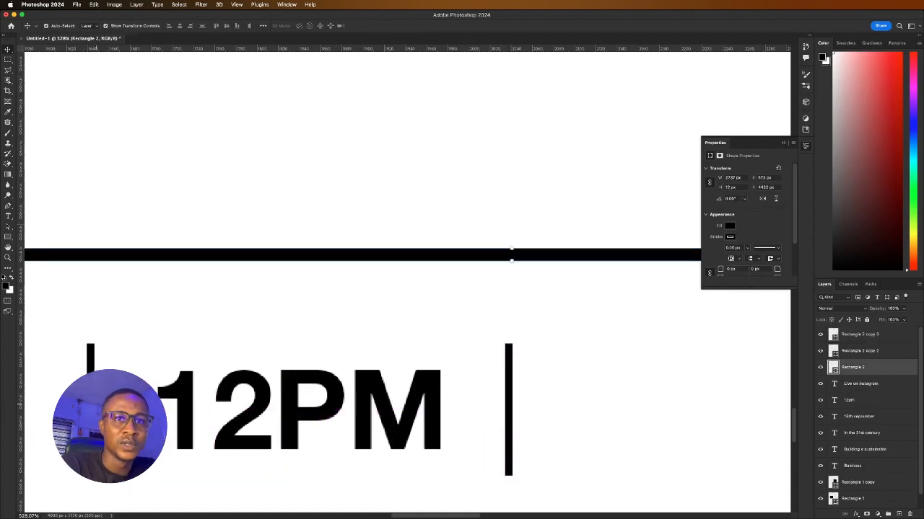
# Add a copy of the rule beneath the date row
pyautogui.scroll(-5, 257, 410)
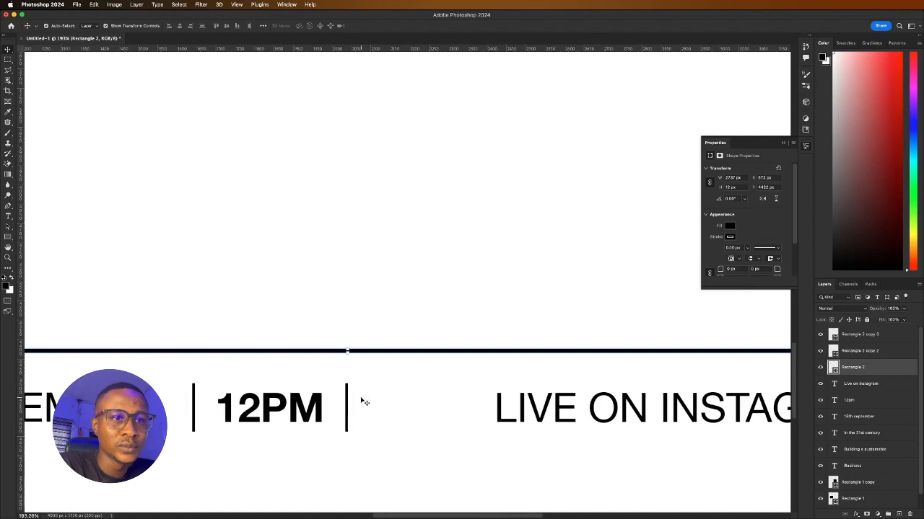
pyautogui.scroll(-5, 364, 402)
pyautogui.scroll(5, 353, 404)
pyautogui.scroll(-1, 348, 404)
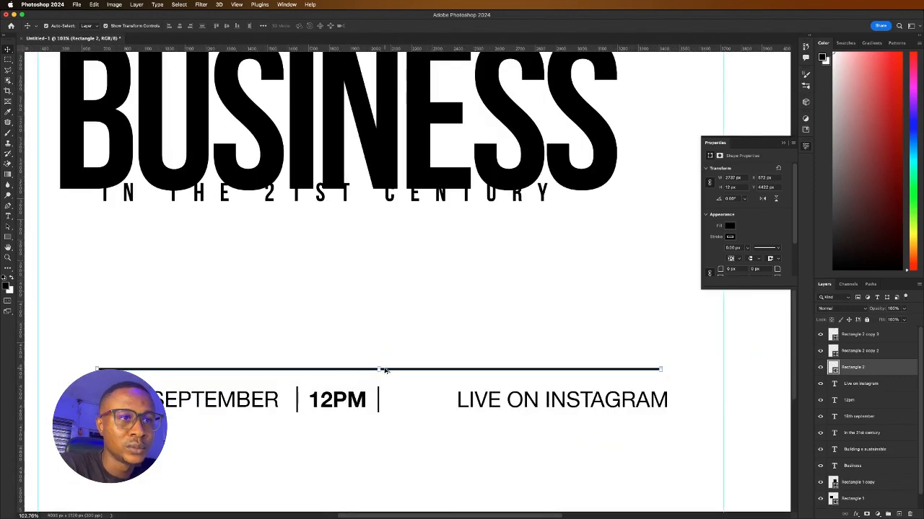
pyautogui.moveTo(373, 371); pyautogui.dragTo(368, 430)
pyautogui.click(241, 355)
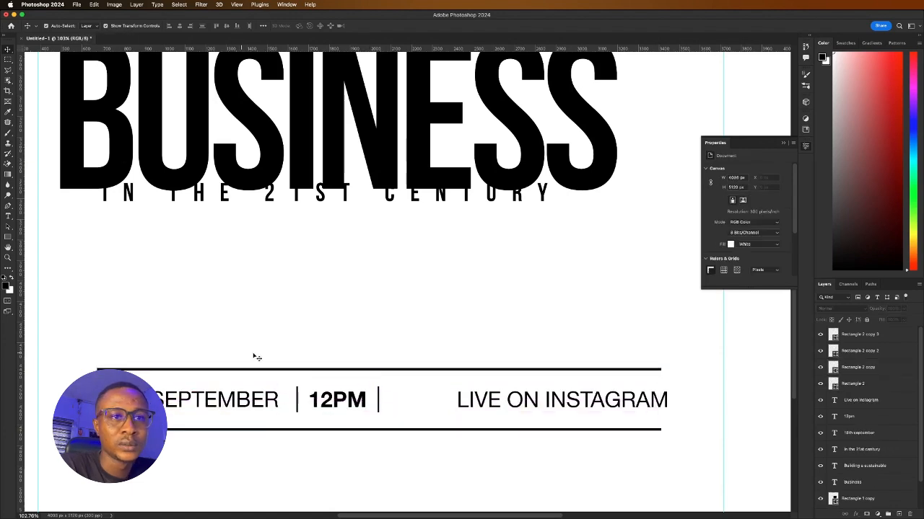
# Shift LIVE ON INSTAGRAM slightly left along the row
pyautogui.moveTo(590, 400); pyautogui.dragTo(583, 399)
pyautogui.click(369, 339)
pyautogui.scroll(-3, 366, 340)
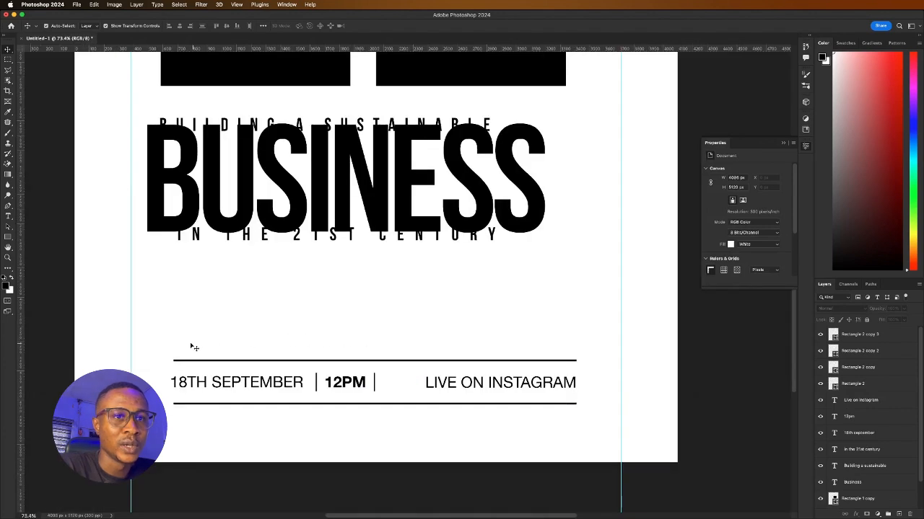
pyautogui.scroll(-5, 408, 377)
pyautogui.scroll(3, 440, 377)
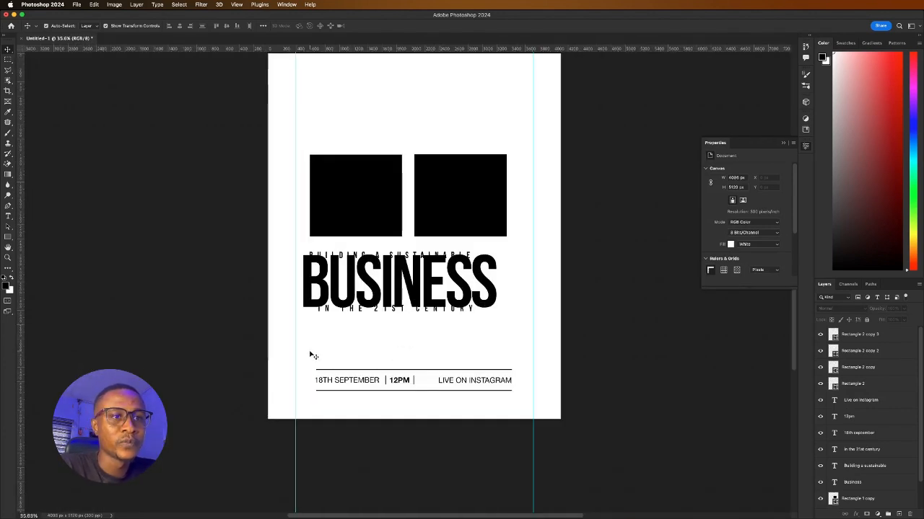
pyautogui.moveTo(311, 354); pyautogui.dragTo(484, 381)
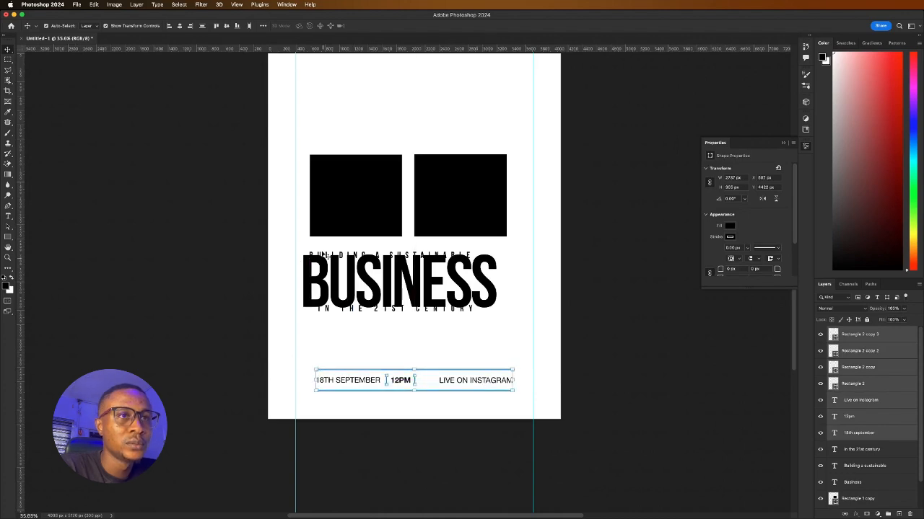
pyautogui.moveTo(402, 315); pyautogui.dragTo(396, 330)
pyautogui.moveTo(404, 294); pyautogui.dragTo(405, 304)
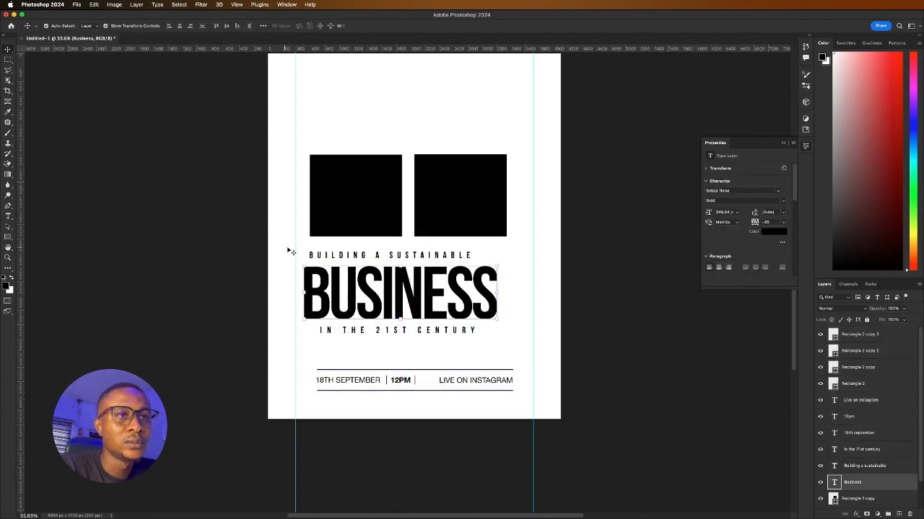
pyautogui.moveTo(319, 256); pyautogui.dragTo(319, 259)
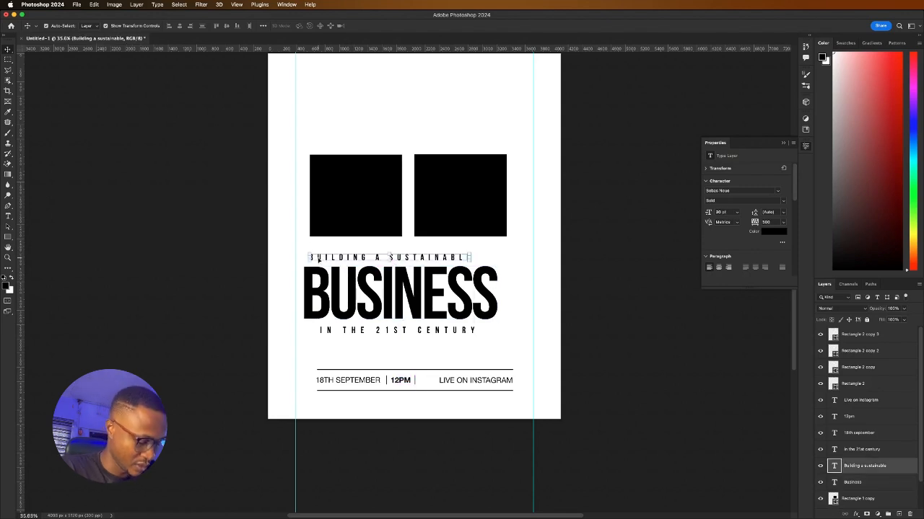
pyautogui.moveTo(304, 350); pyautogui.dragTo(418, 390)
pyautogui.click(241, 343)
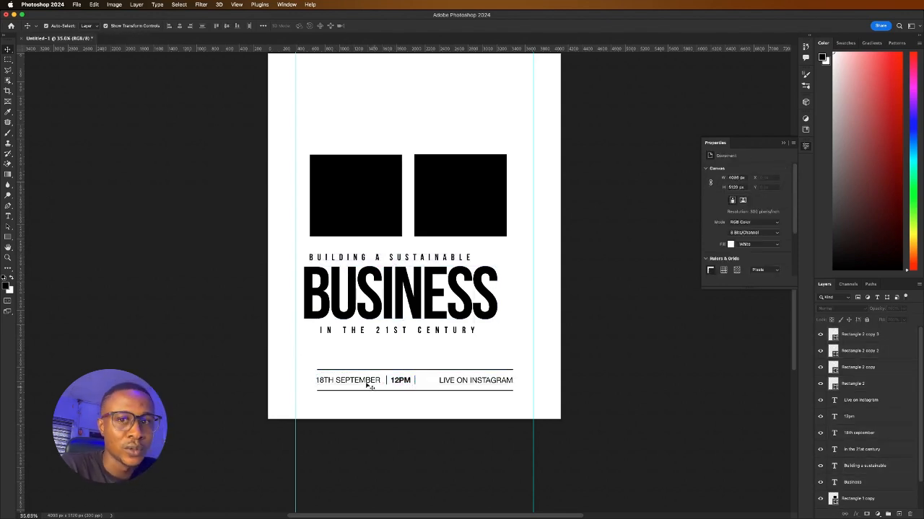
pyautogui.click(346, 385)
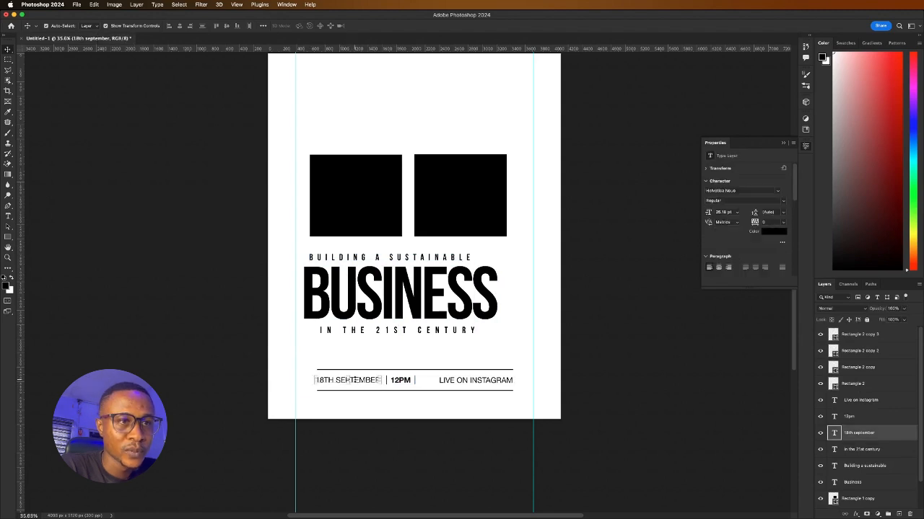
# Duplicate the date text below the lower rule and retype it as the Instagram handle
pyautogui.keyDown('alt'); pyautogui.moveTo(355, 382); pyautogui.dragTo(369, 405); pyautogui.keyUp('alt')
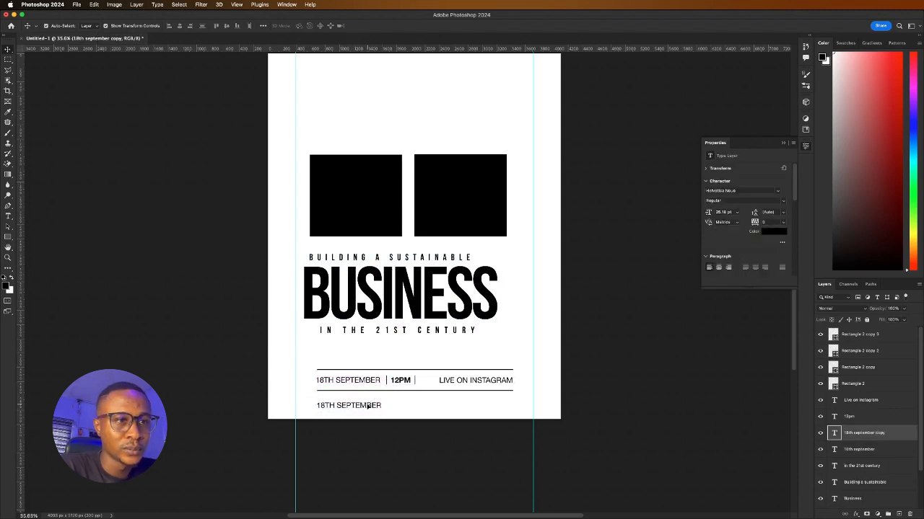
pyautogui.doubleClick(369, 405)
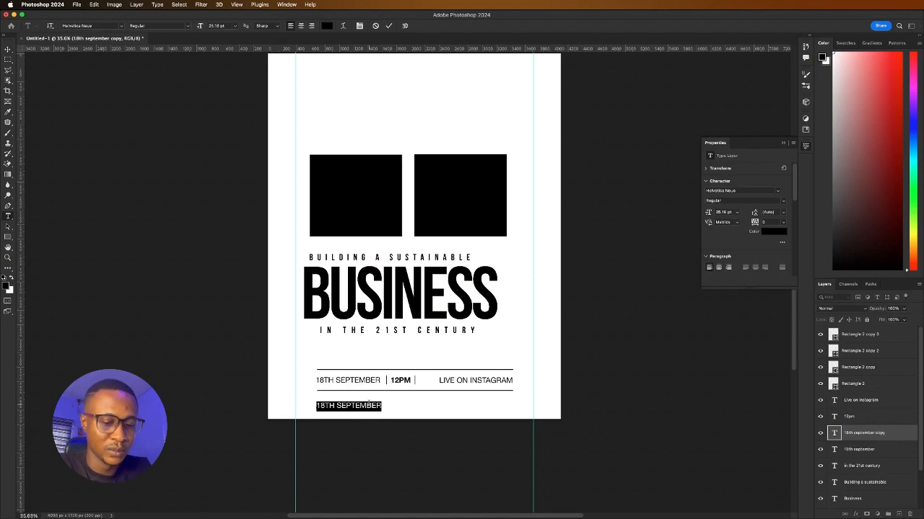
pyautogui.write('regis')
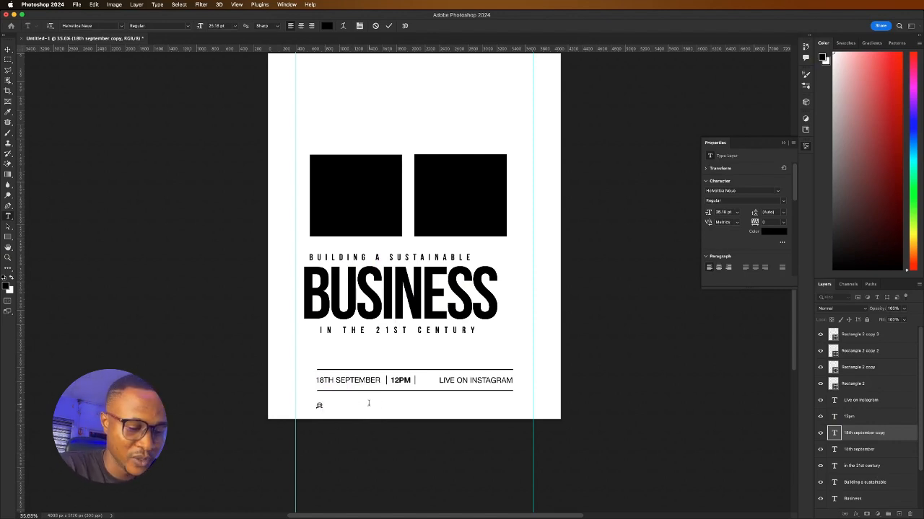
pyautogui.write('ter ')
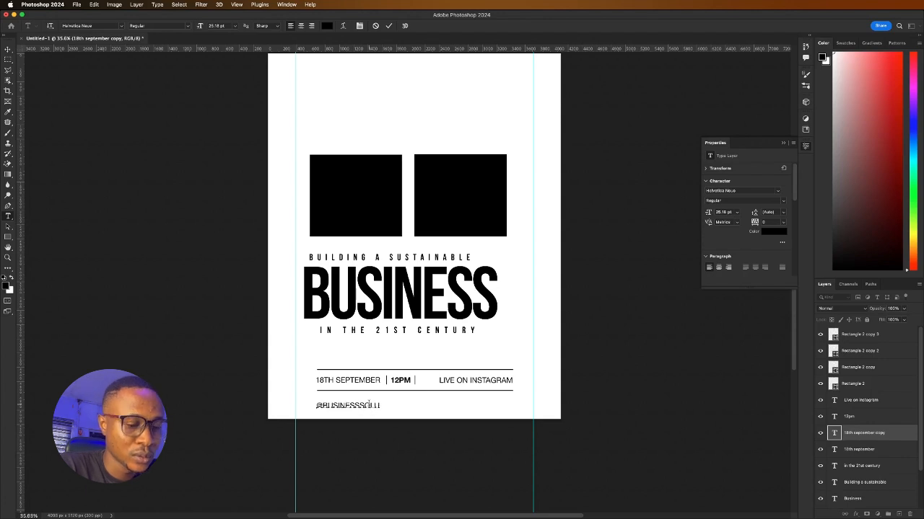
pyautogui.write('tion')
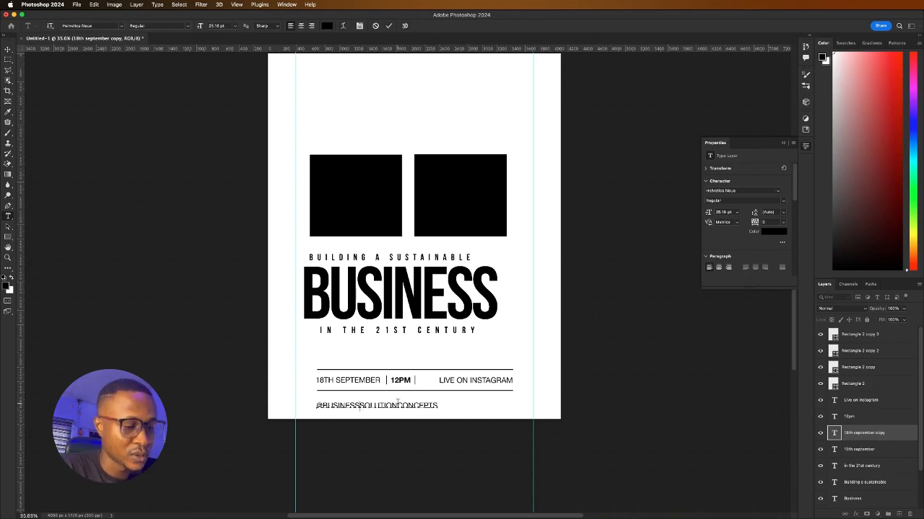
pyautogui.write('_')
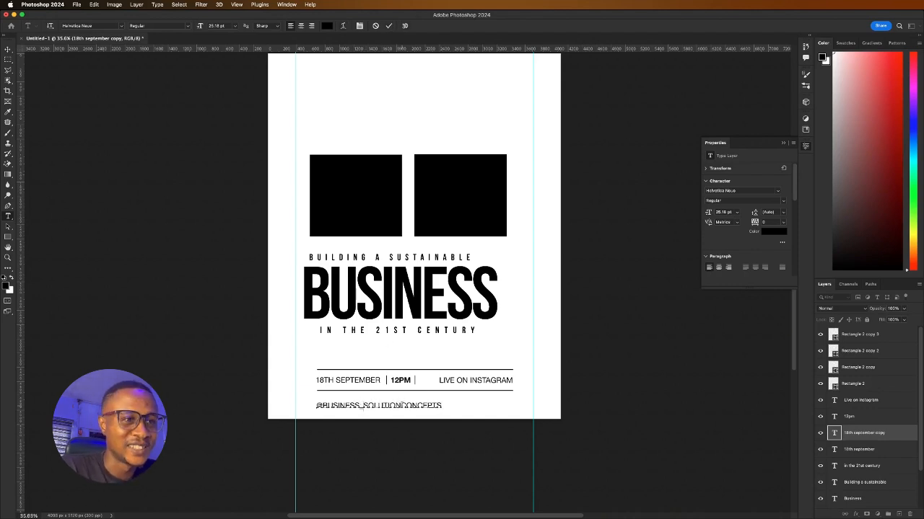
pyautogui.click(404, 405)
pyautogui.write('_')
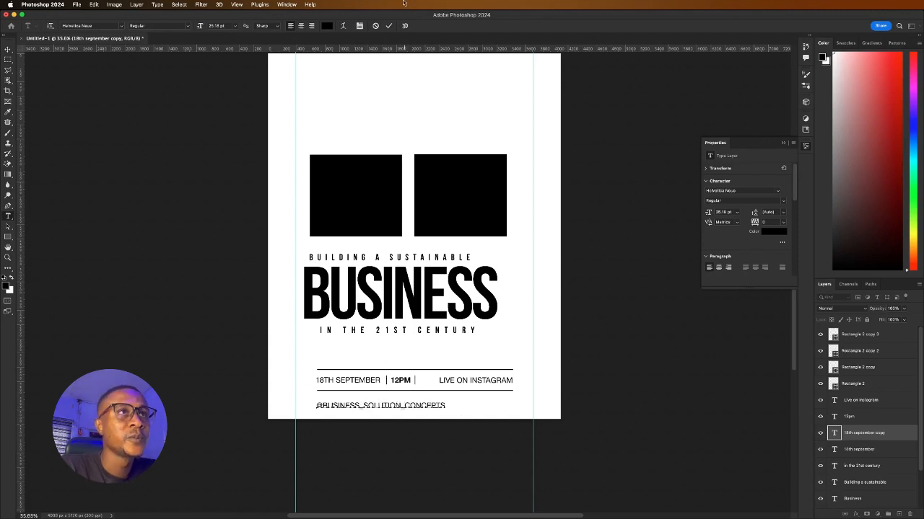
pyautogui.click(388, 26)
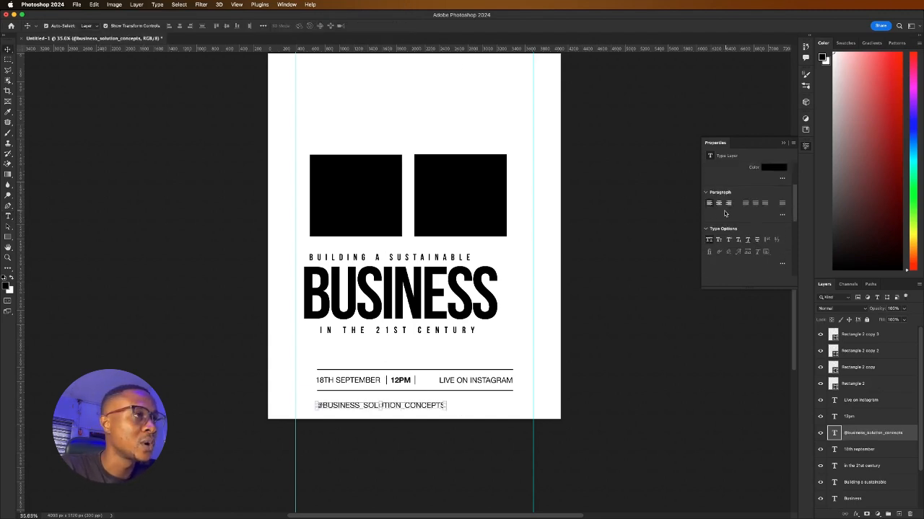
# Turn off All Caps, narrow the handle to about 83.5%, and copy it right
pyautogui.scroll(-2, 725, 213)
pyautogui.click(709, 214)
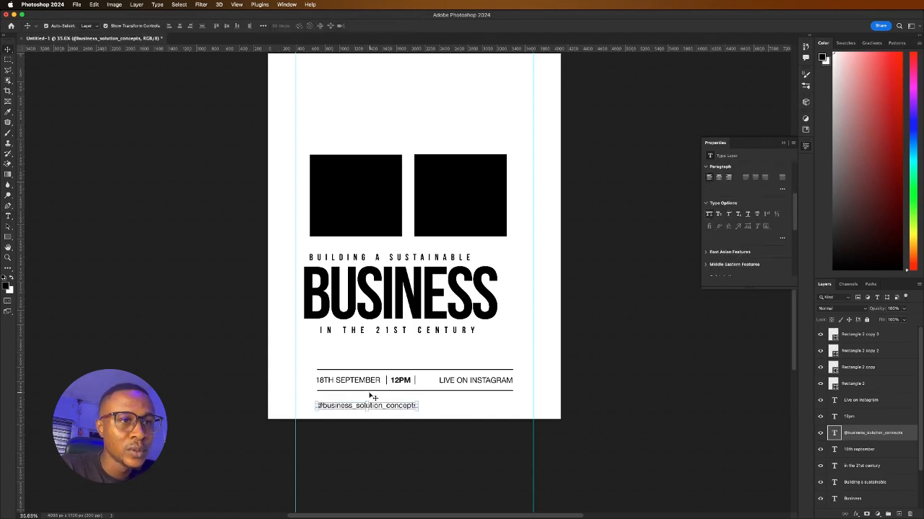
pyautogui.moveTo(421, 405); pyautogui.dragTo(401, 405)
pyautogui.moveTo(344, 406); pyautogui.dragTo(354, 403)
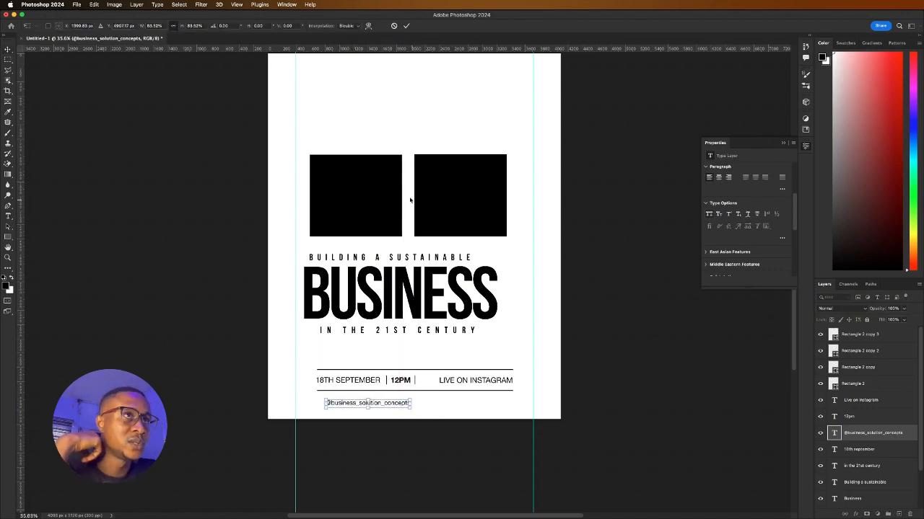
pyautogui.click(407, 26)
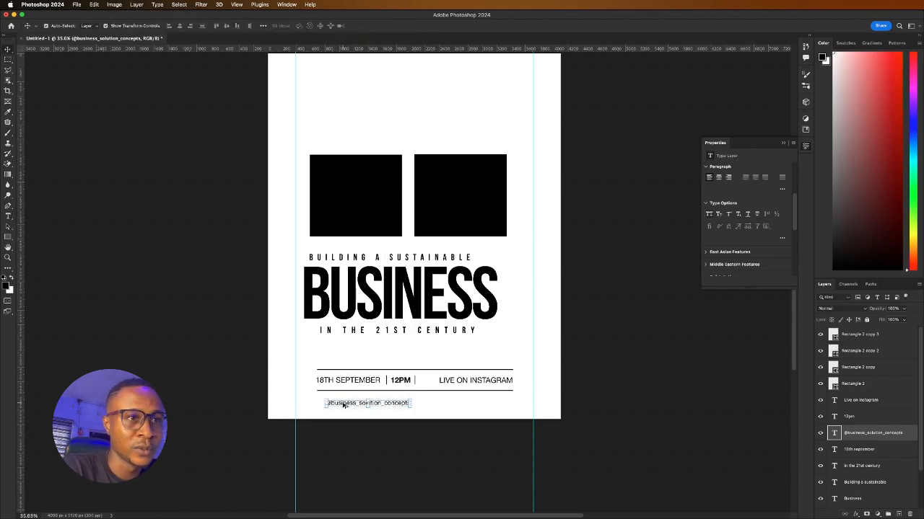
pyautogui.moveTo(345, 406); pyautogui.dragTo(447, 408)
# Retype the copied handle as 'Call Us:' followed by the phone number, then deselect
pyautogui.doubleClick(448, 404)
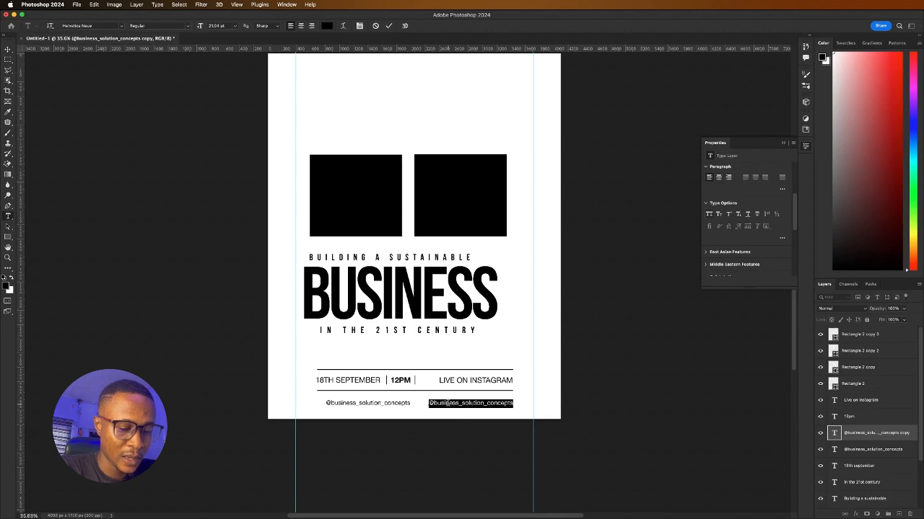
pyautogui.write('@')
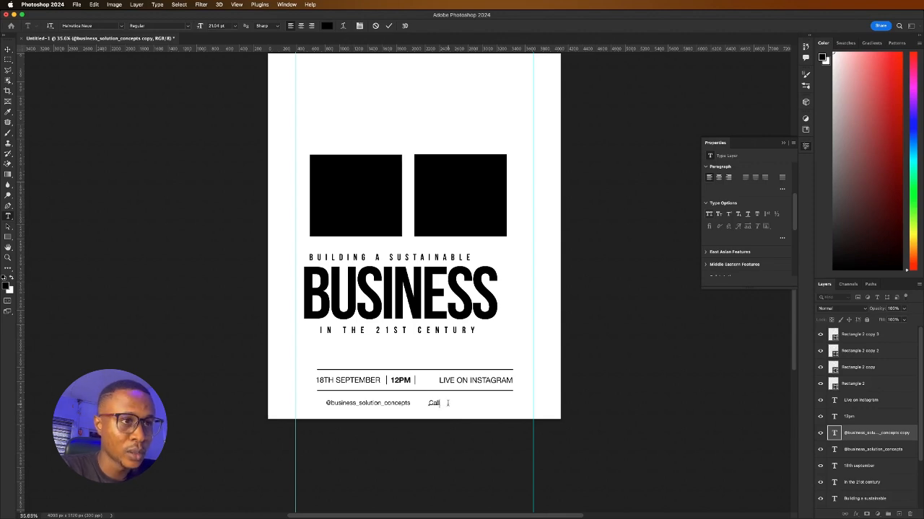
pyautogui.write('Call U')
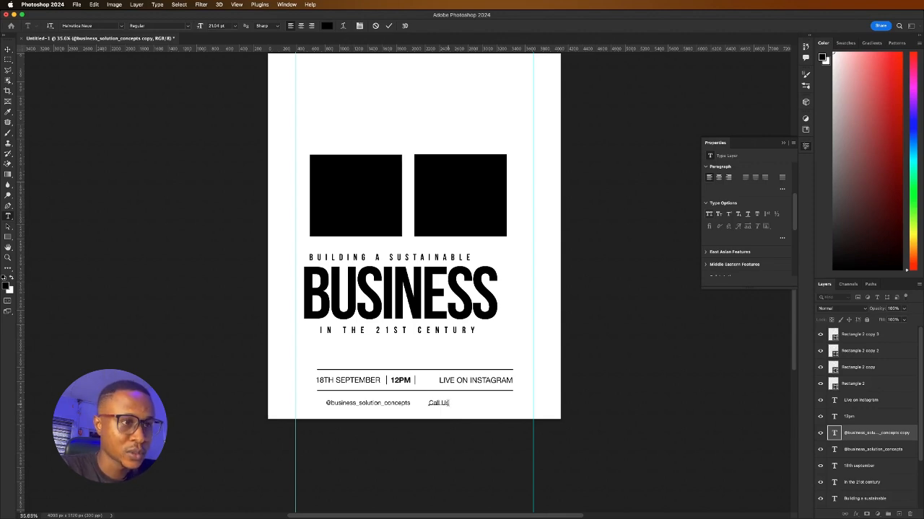
pyautogui.write('s')
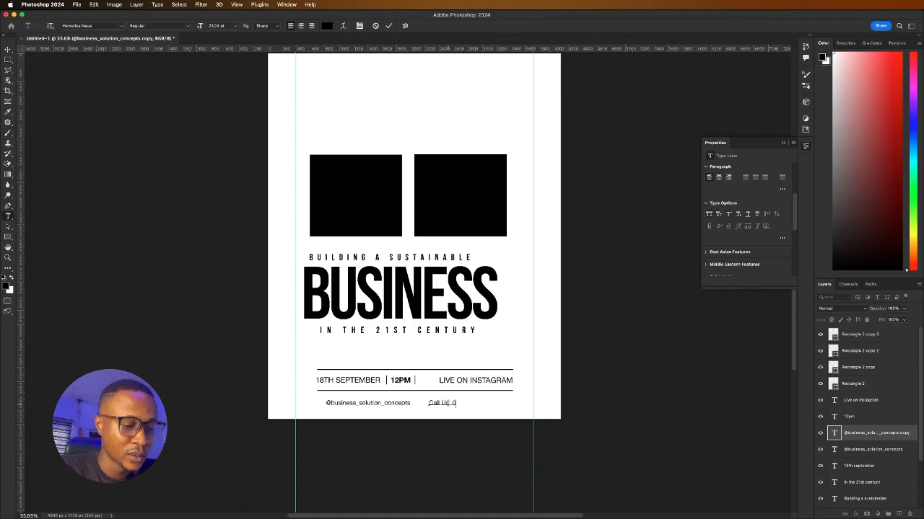
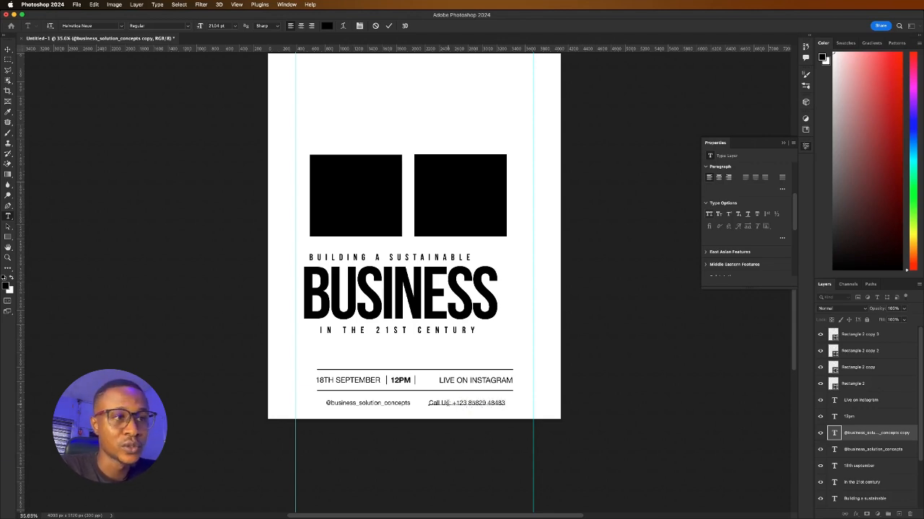
pyautogui.click(390, 26)
pyautogui.press('v')
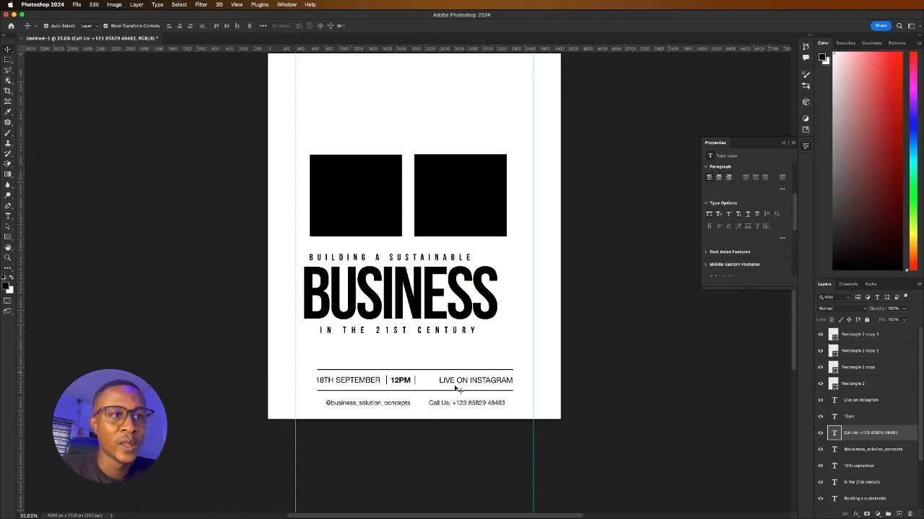
pyautogui.click(425, 368)
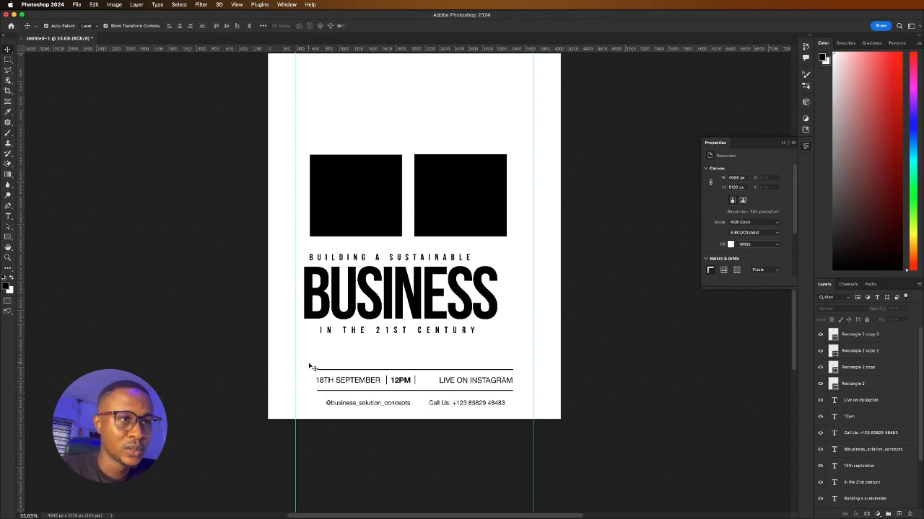
# Nudge the ruled date/time row down slightly and move the two footer lines up a pixel
pyautogui.moveTo(310, 367); pyautogui.dragTo(509, 392)
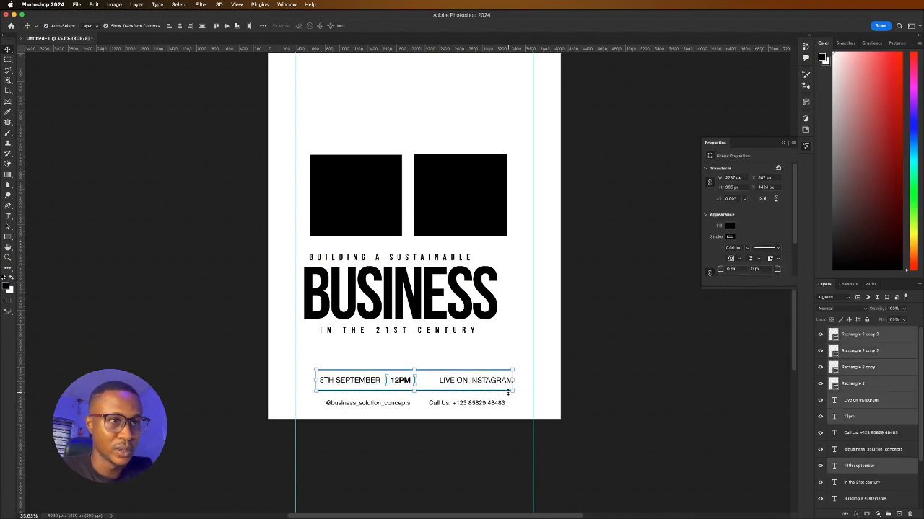
pyautogui.press('Down')
pyautogui.press('Down')
pyautogui.press('Down')
pyautogui.press('Down')
pyautogui.press('Down')
pyautogui.press('Down')
pyautogui.press('Down')
pyautogui.press('Down')
pyautogui.press('Down')
pyautogui.press('Down')
pyautogui.press('Down')
pyautogui.press('Down')
pyautogui.press('Down')
pyautogui.press('Down')
pyautogui.press('Down')
pyautogui.press('Down')
pyautogui.press('Down')
pyautogui.press('Down')
pyautogui.press('Down')
pyautogui.press('Down')
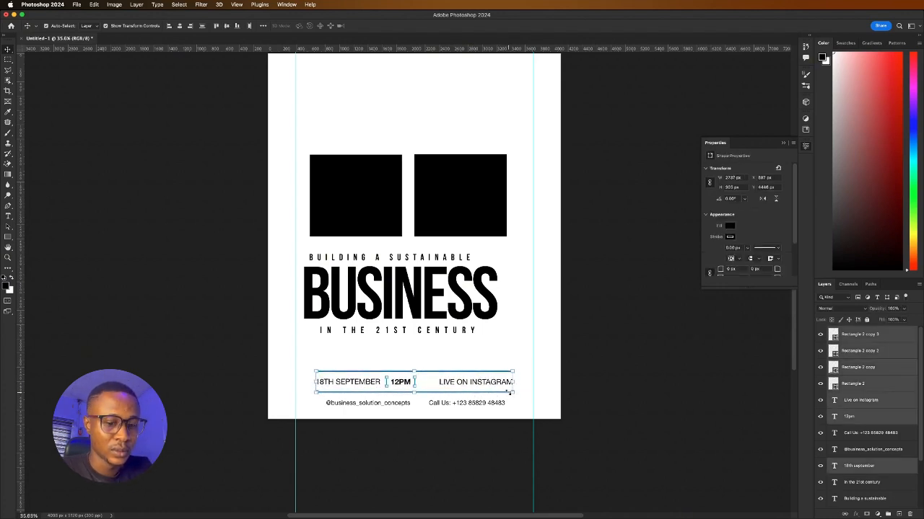
pyautogui.press('Up')
pyautogui.press('Up')
pyautogui.press('Up')
pyautogui.press('Up')
pyautogui.press('Up')
pyautogui.press('Up')
pyautogui.press('Up')
pyautogui.press('Up')
pyautogui.press('Up')
pyautogui.press('Up')
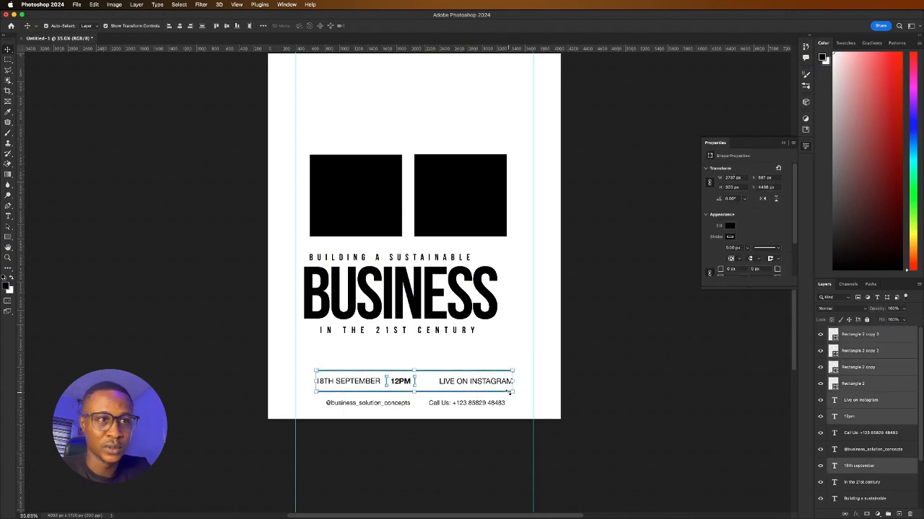
pyautogui.press('Down')
pyautogui.press('Down')
pyautogui.press('Down')
pyautogui.press('Down')
pyautogui.press('Down')
pyautogui.press('Down')
pyautogui.press('Down')
pyautogui.press('Down')
pyautogui.press('Down')
pyautogui.press('Down')
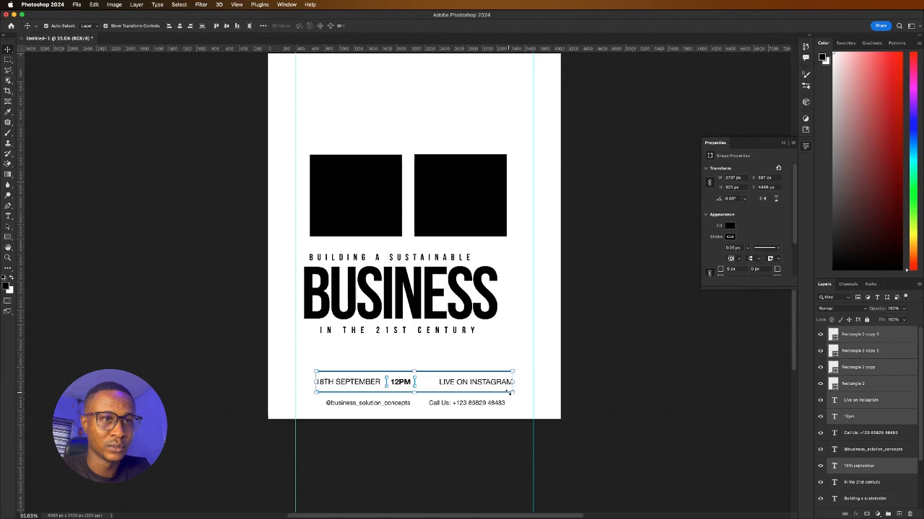
pyautogui.click(367, 444)
pyautogui.moveTo(319, 399); pyautogui.dragTo(511, 406)
pyautogui.press('Up')
pyautogui.press('Up')
pyautogui.press('Up')
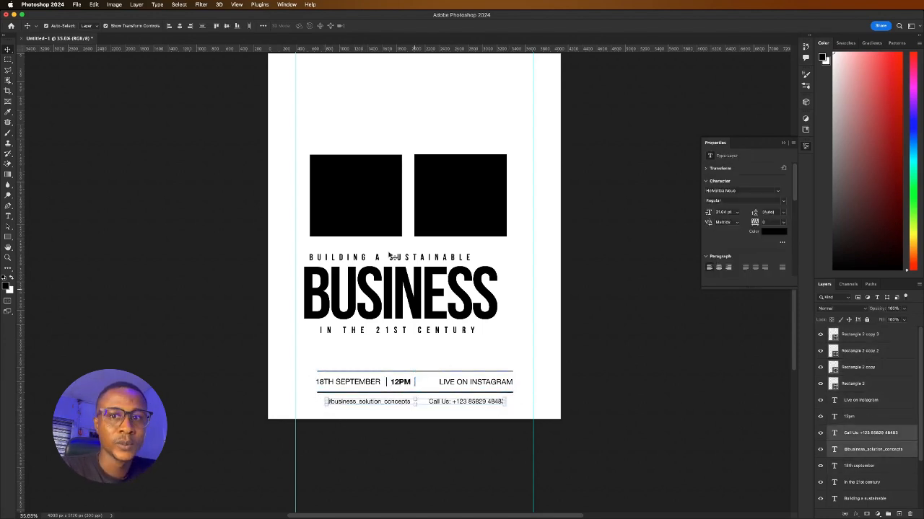
pyautogui.click(267, 315)
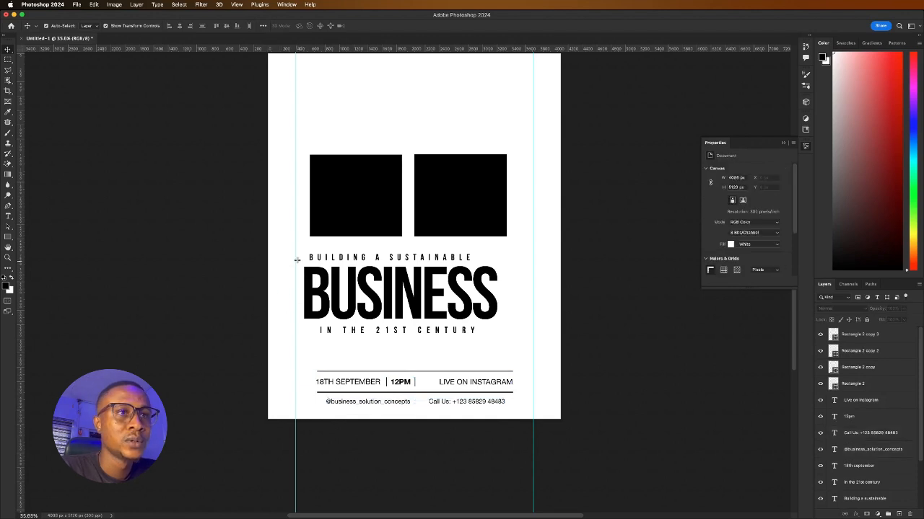
# Scale the three-line BUSINESS headline block up to about 113% so it spans nearly guide to guide
pyautogui.moveTo(296, 260); pyautogui.dragTo(522, 347)
pyautogui.hotkey('ctrl', 't')
pyautogui.moveTo(430, 300); pyautogui.dragTo(436, 310)
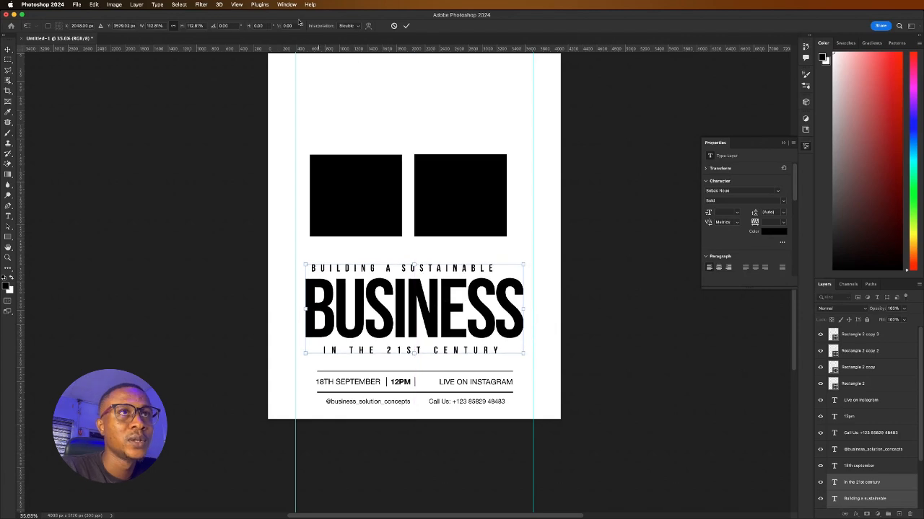
pyautogui.click(407, 26)
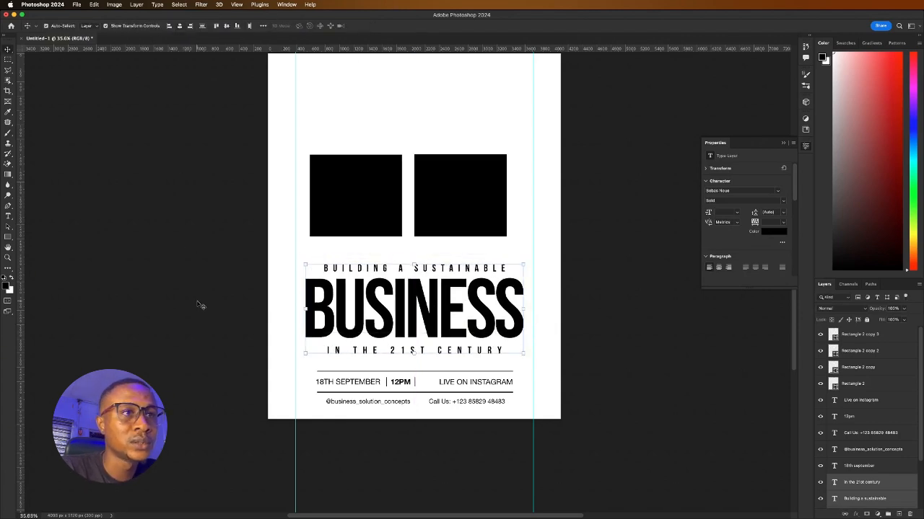
pyautogui.click(227, 293)
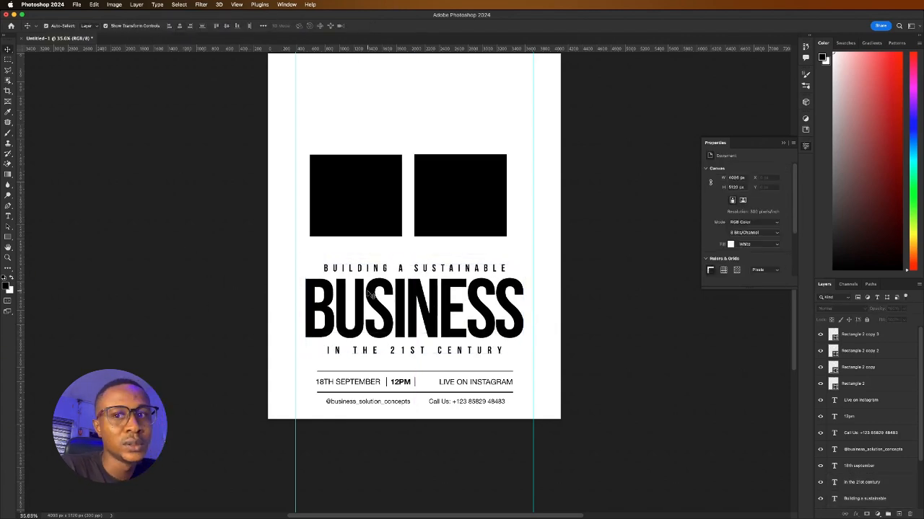
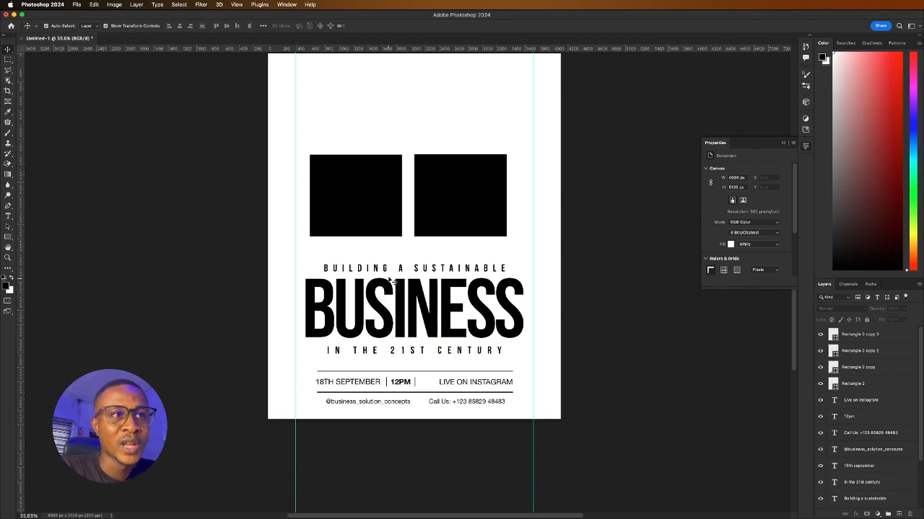
# Raise the BUILDING A SUSTAINABLE line and lower the IN THE 21ST CENTURY line slightly
pyautogui.moveTo(399, 267); pyautogui.dragTo(402, 261)
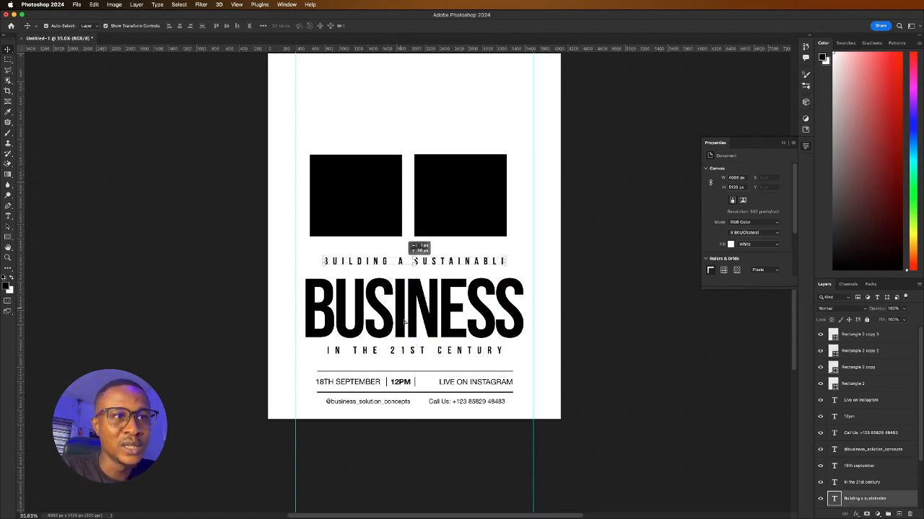
pyautogui.moveTo(415, 349); pyautogui.dragTo(413, 354)
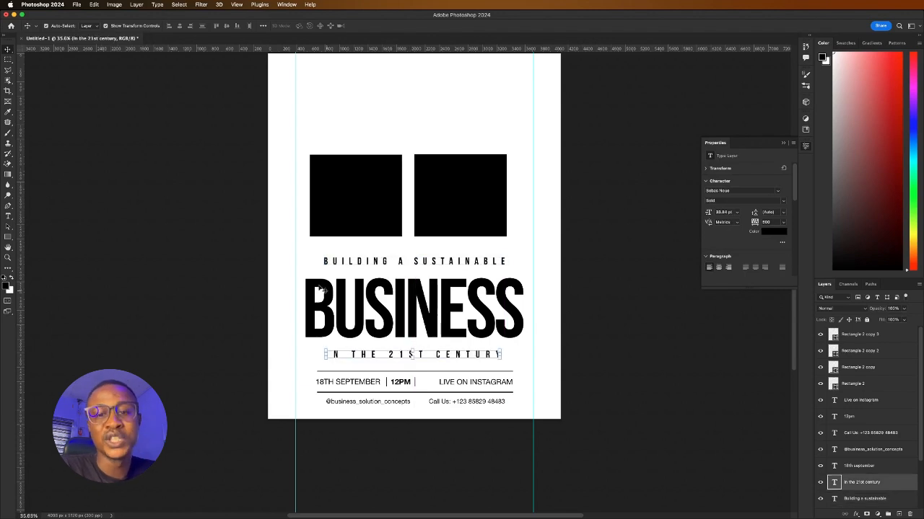
# Duplicate the left black photo box with a 0.50 px outline and red fill
pyautogui.click(361, 201)
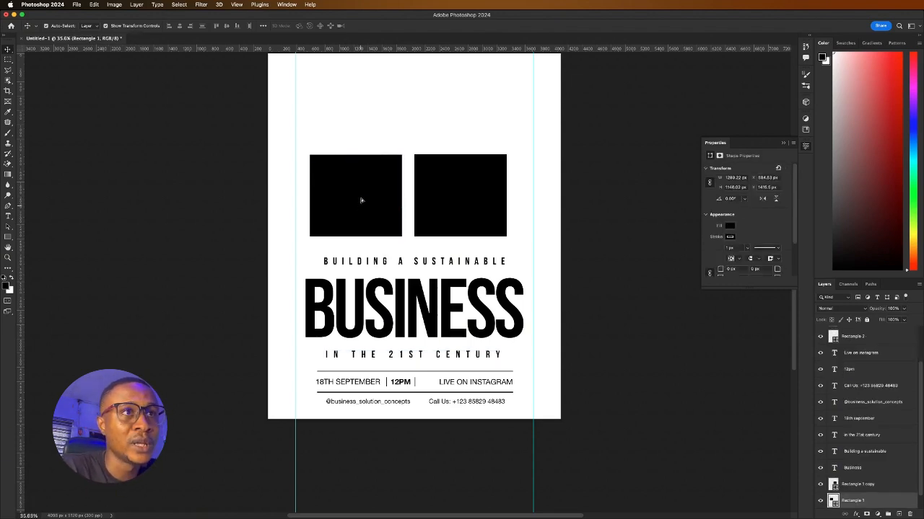
pyautogui.moveTo(361, 201); pyautogui.dragTo(357, 233)
pyautogui.click(747, 249)
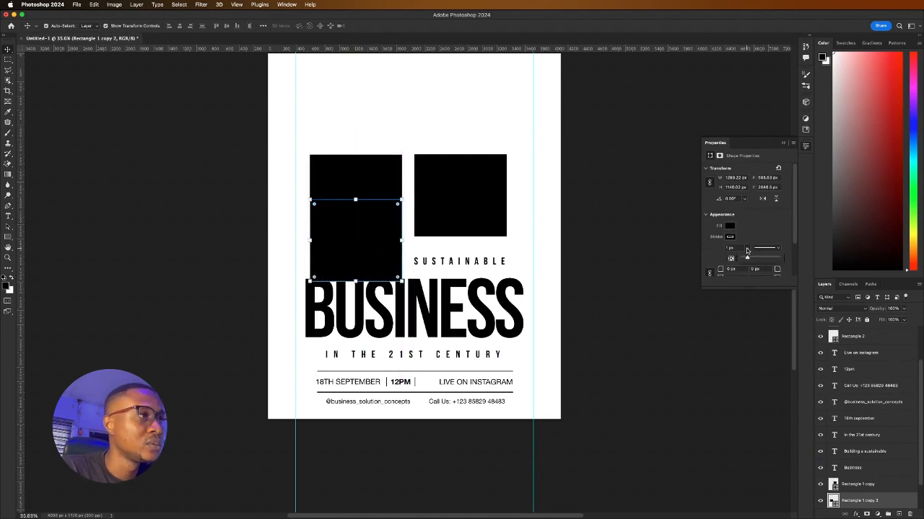
pyautogui.moveTo(747, 259); pyautogui.dragTo(728, 256)
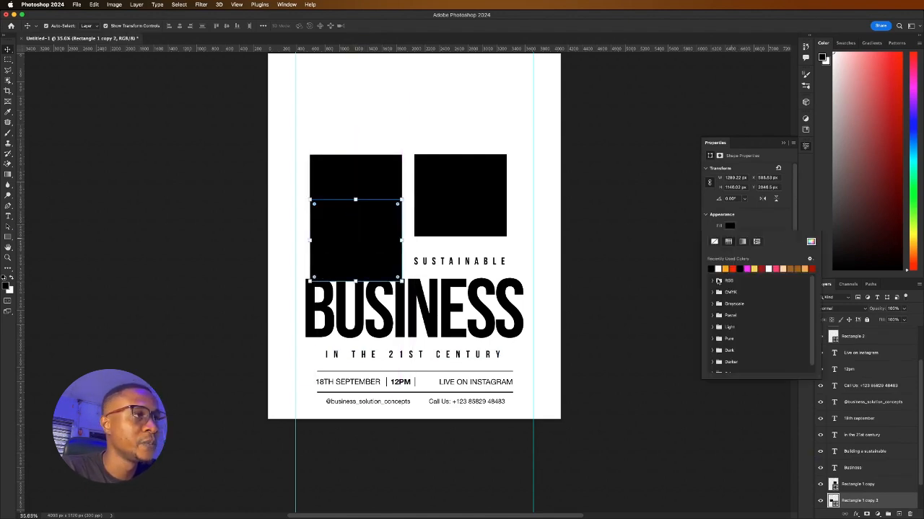
pyautogui.click(729, 226)
pyautogui.click(711, 268)
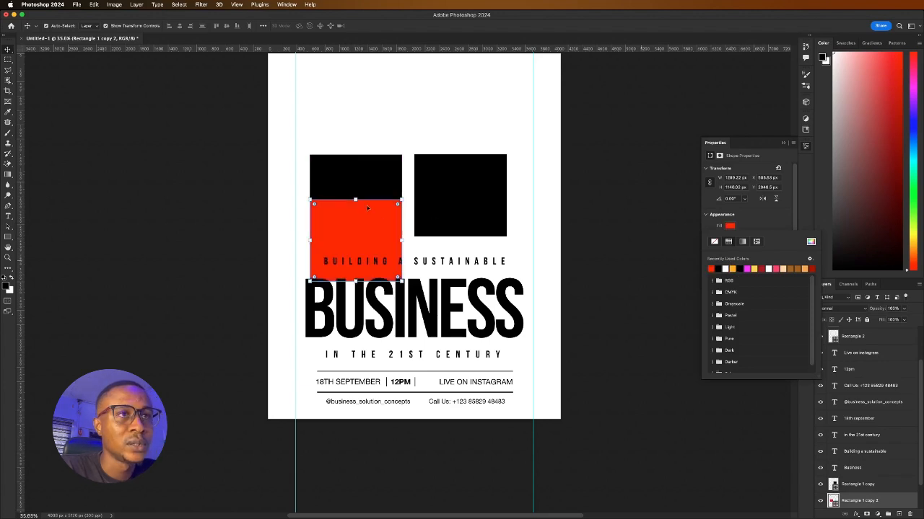
# Reshape the red copy into a thin bar spanning the tagline, then select it with the text
pyautogui.moveTo(354, 200); pyautogui.dragTo(343, 264)
pyautogui.scroll(3, 351, 272)
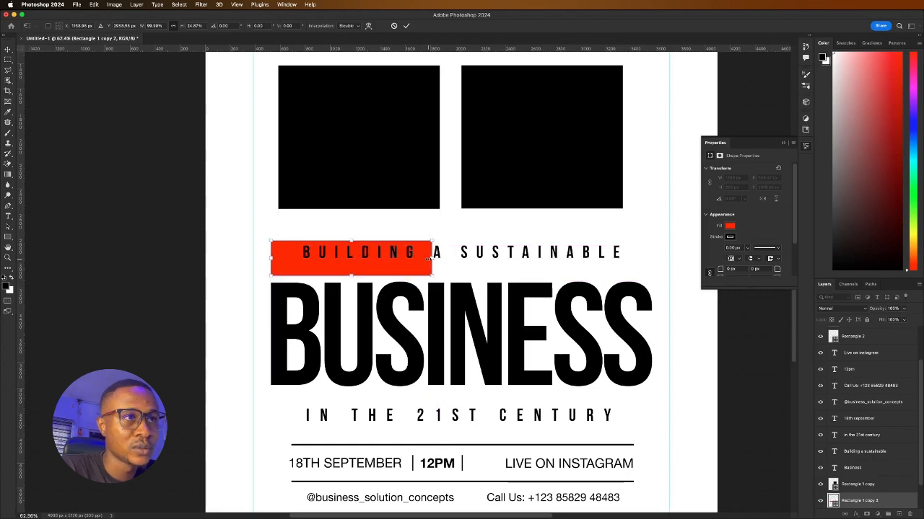
pyautogui.moveTo(432, 259); pyautogui.dragTo(652, 264)
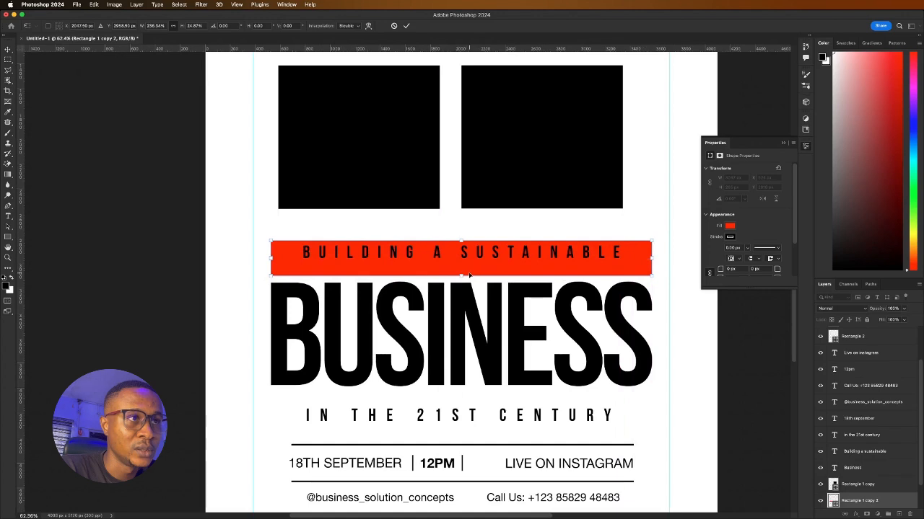
pyautogui.moveTo(462, 275); pyautogui.dragTo(463, 270)
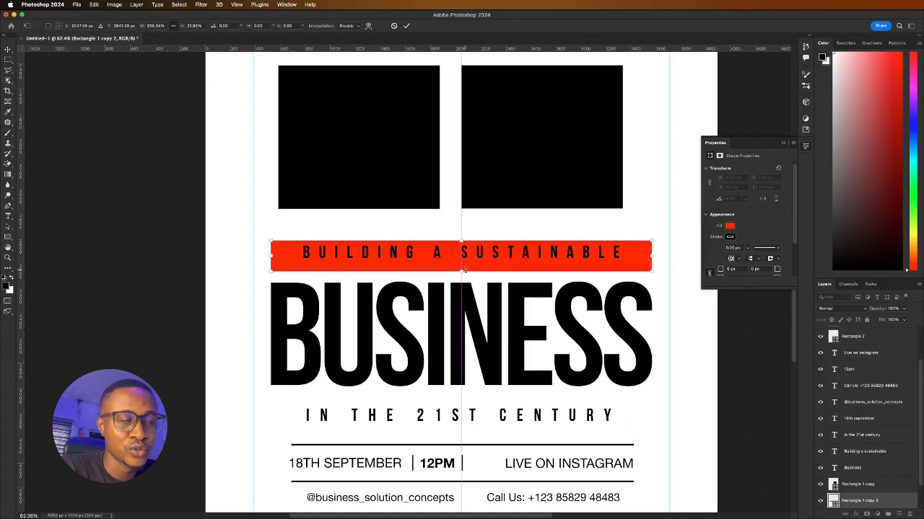
pyautogui.click(405, 26)
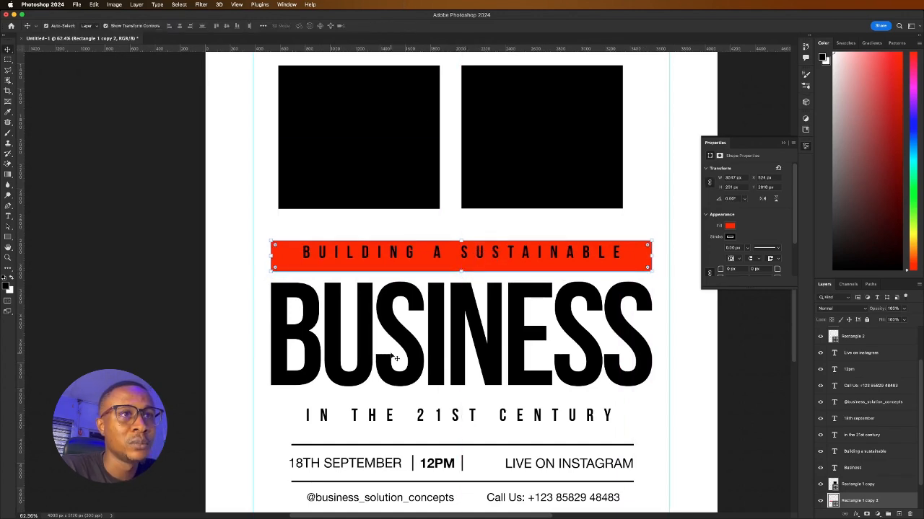
pyautogui.click(348, 252)
pyautogui.moveTo(236, 234); pyautogui.dragTo(626, 267)
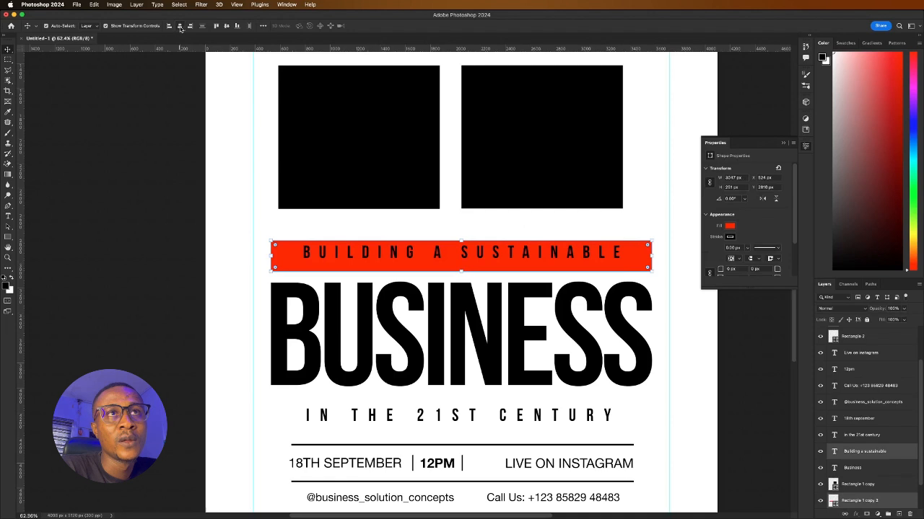
# Centre the tagline vertically on the bar and make its text white (#ffffff)
pyautogui.click(225, 26)
pyautogui.click(226, 221)
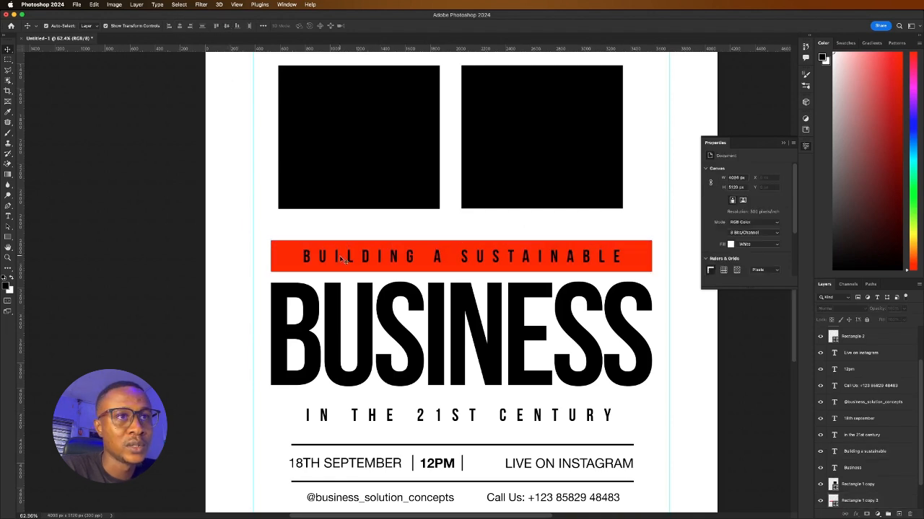
pyautogui.click(280, 257)
pyautogui.click(389, 258)
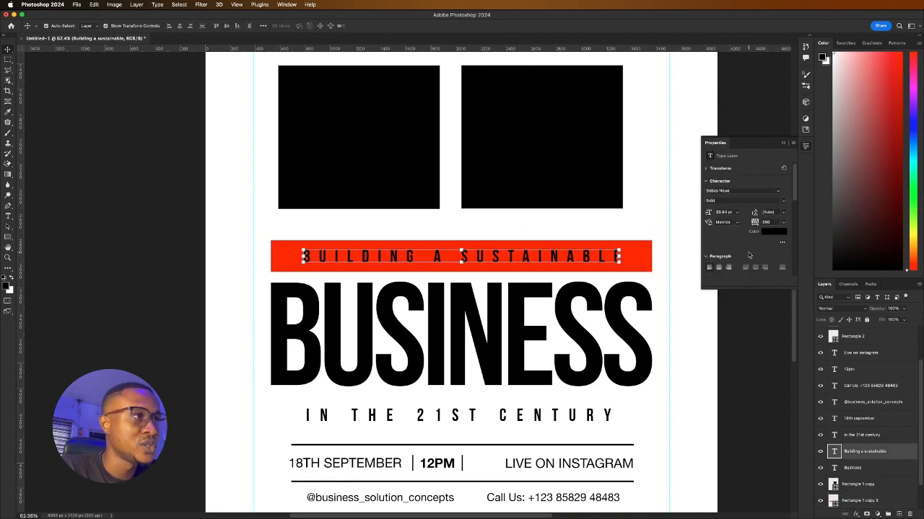
pyautogui.click(772, 232)
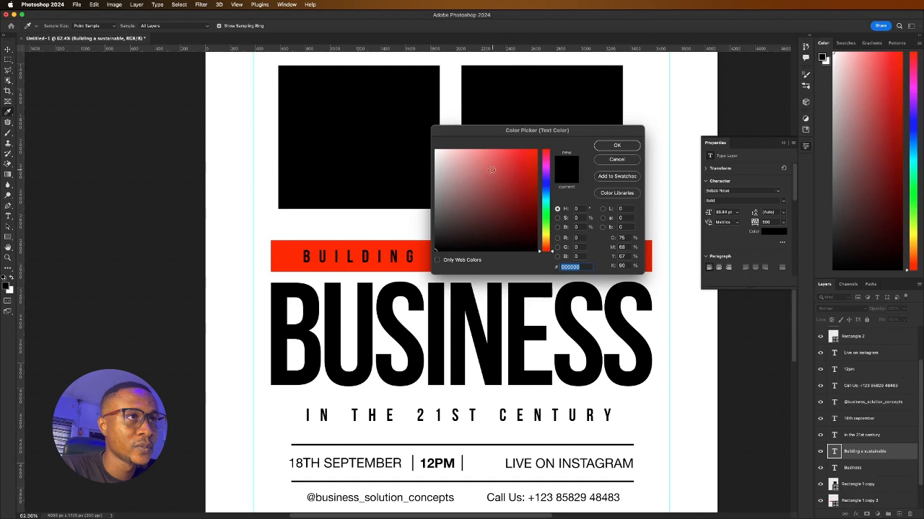
pyautogui.write('ffffff')
pyautogui.press('Return')
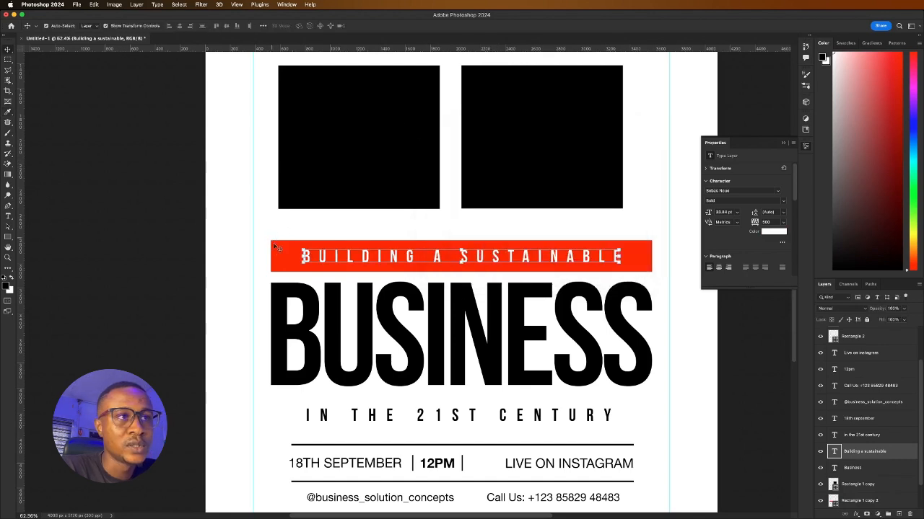
# Change the tagline bar's fill from red to black
pyautogui.click(275, 248)
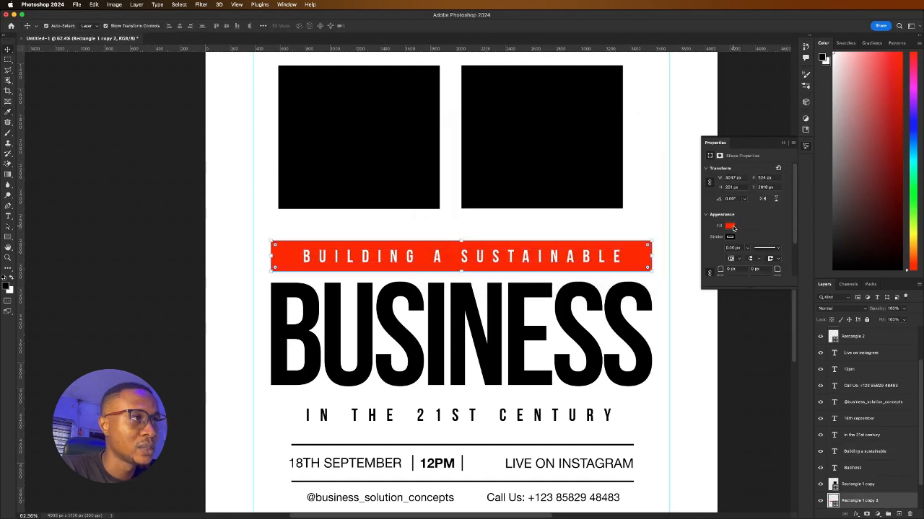
pyautogui.click(730, 227)
pyautogui.click(725, 269)
pyautogui.click(212, 250)
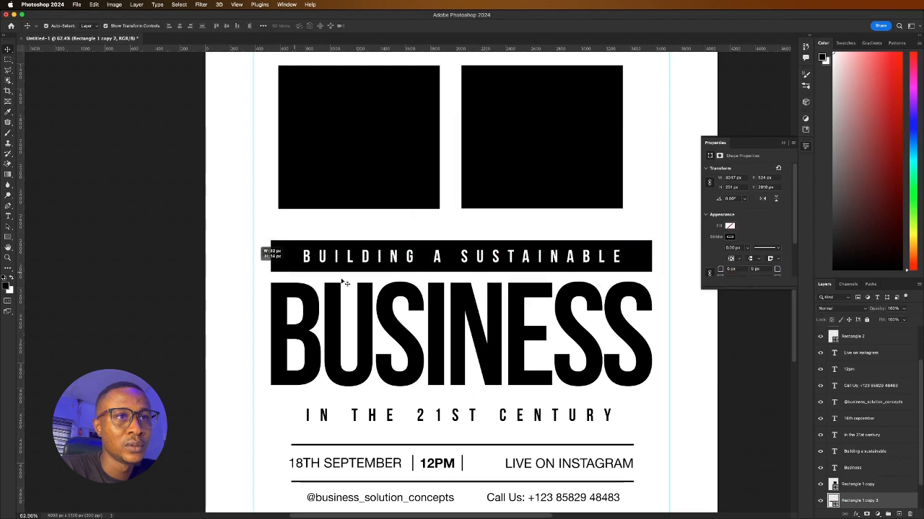
pyautogui.scroll(-10, 405, 280)
pyautogui.scroll(10, 409, 285)
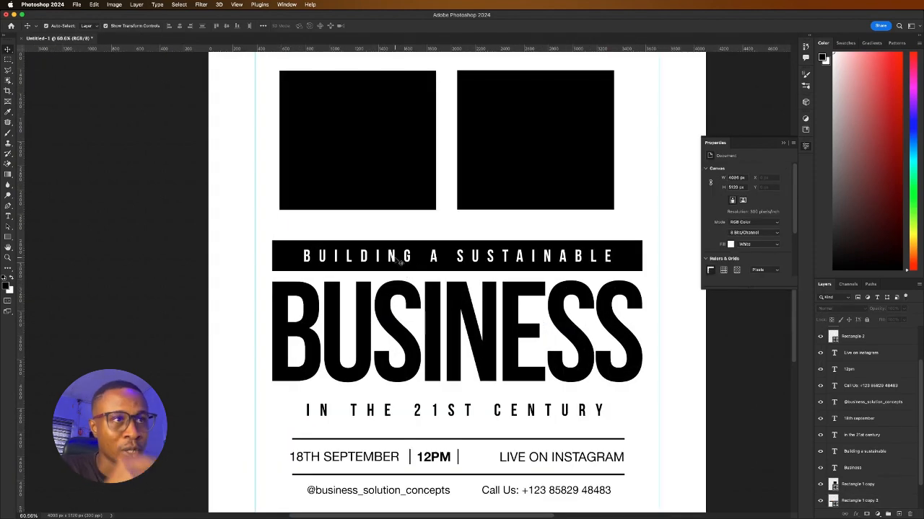
# Set the tagline tracking to 600 and centre it horizontally on the black bar
pyautogui.click(399, 261)
pyautogui.click(769, 222)
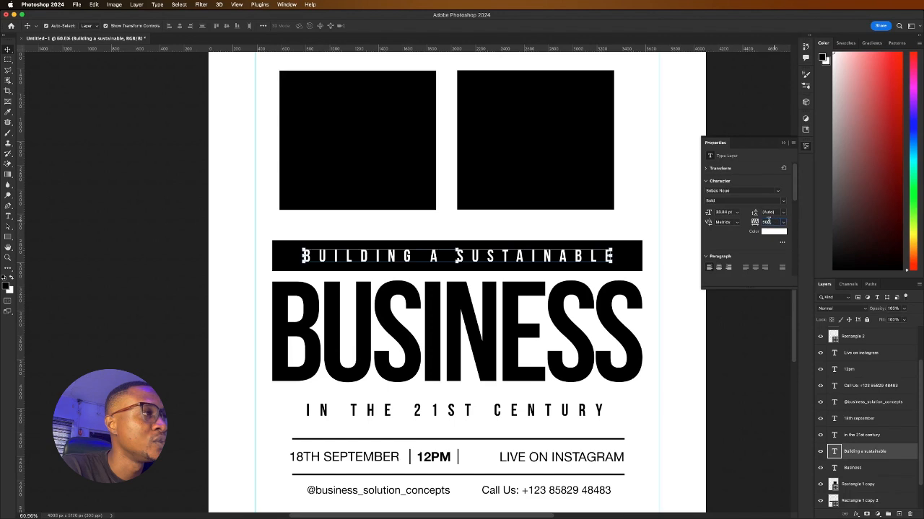
pyautogui.write('60')
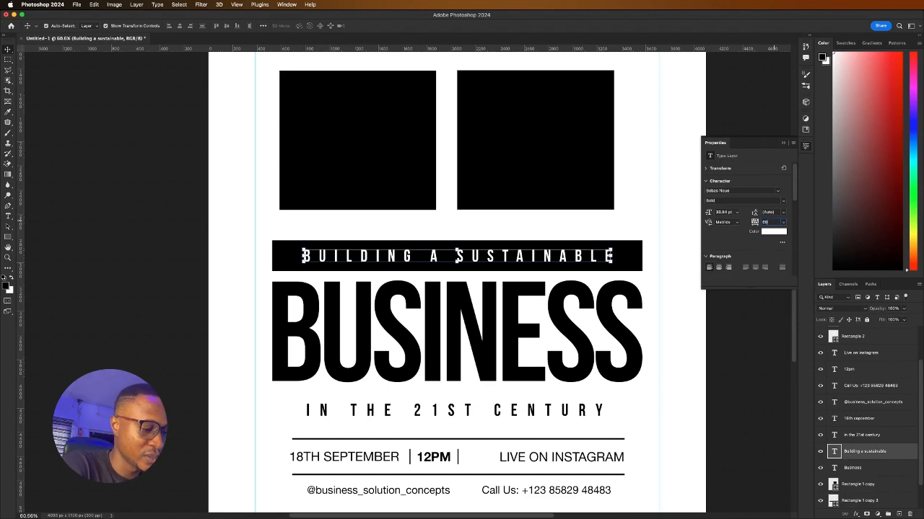
pyautogui.write('0')
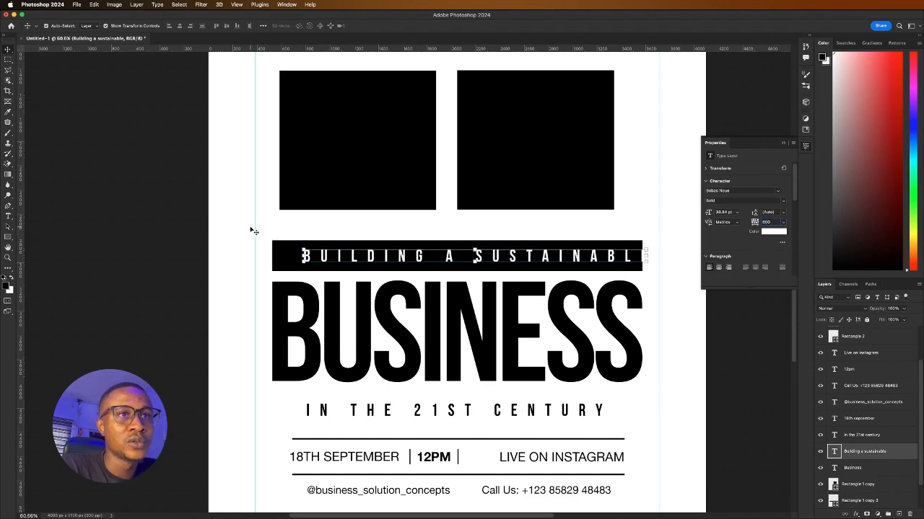
pyautogui.moveTo(259, 228); pyautogui.dragTo(336, 256)
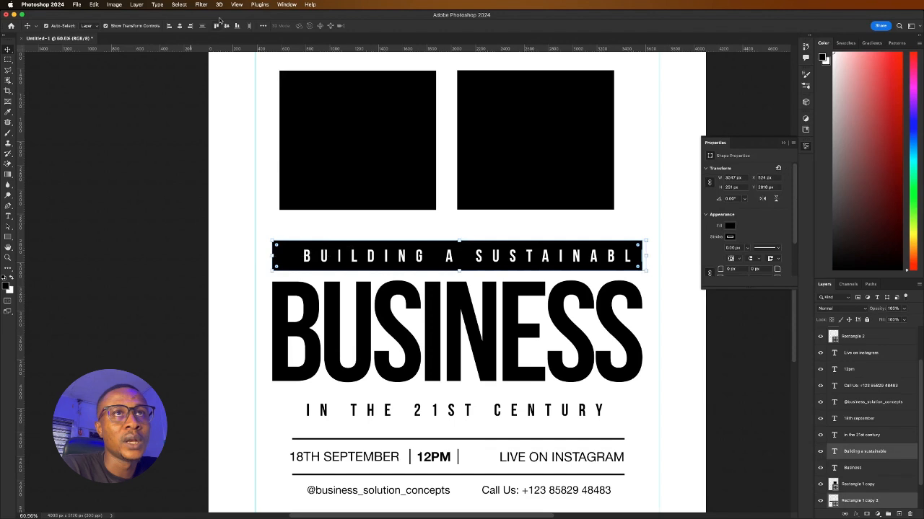
pyautogui.click(179, 26)
pyautogui.click(177, 238)
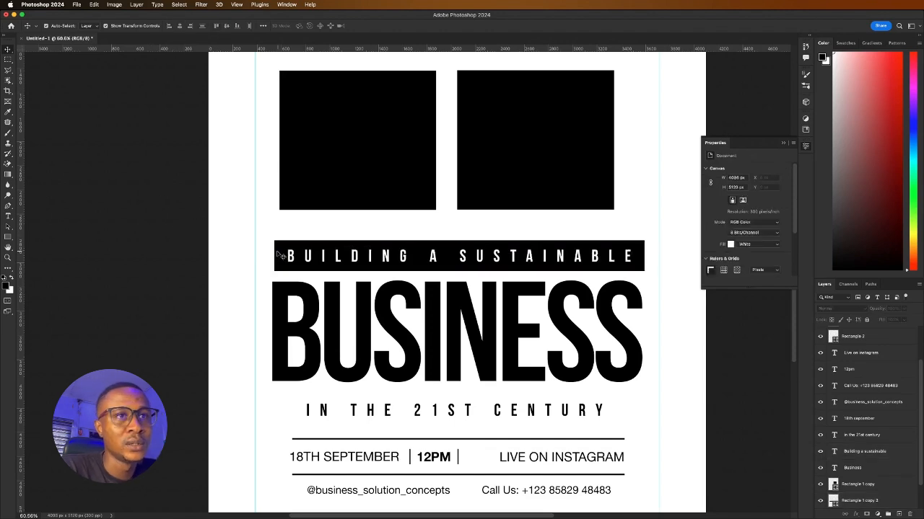
# Move the tagline bar and text together so they sit flush with BUSINESS
pyautogui.moveTo(249, 238); pyautogui.dragTo(305, 260)
pyautogui.click(217, 307)
pyautogui.scroll(-5, 355, 296)
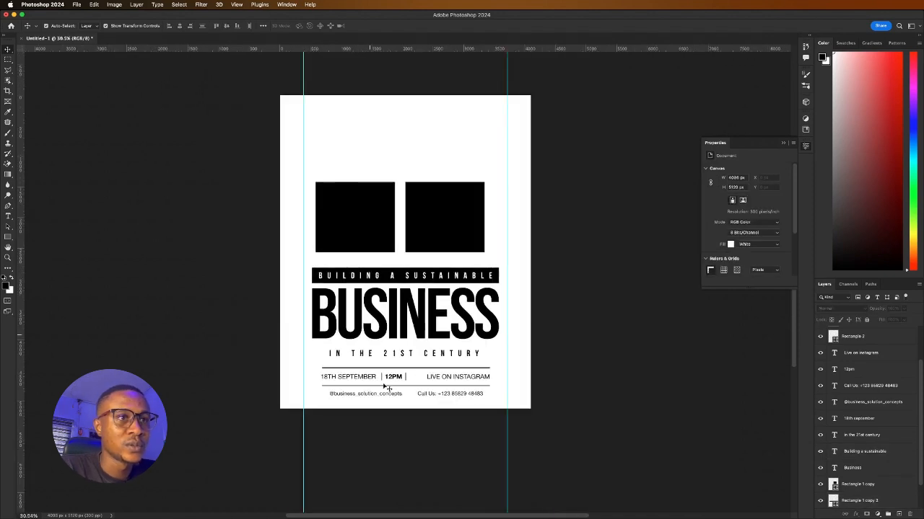
pyautogui.scroll(3, 389, 380)
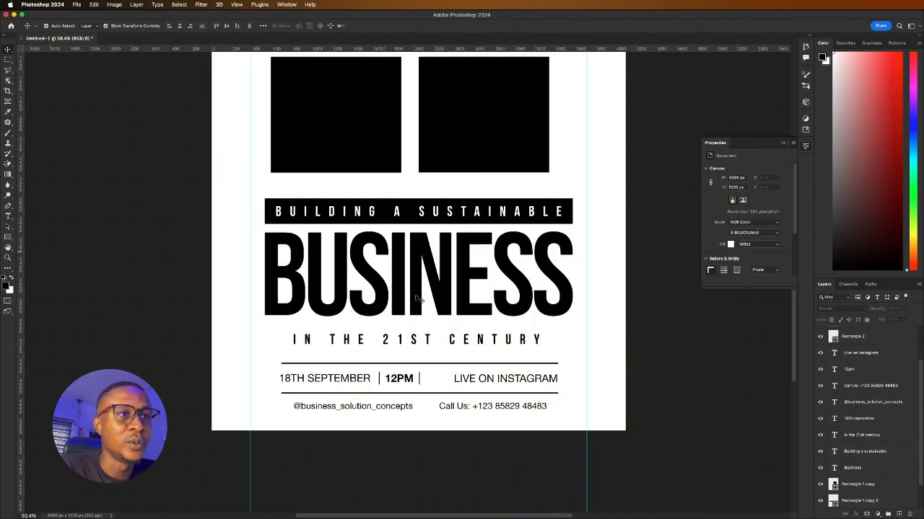
# Copy the black tagline bar down beneath the BUSINESS headline
pyautogui.click(387, 215)
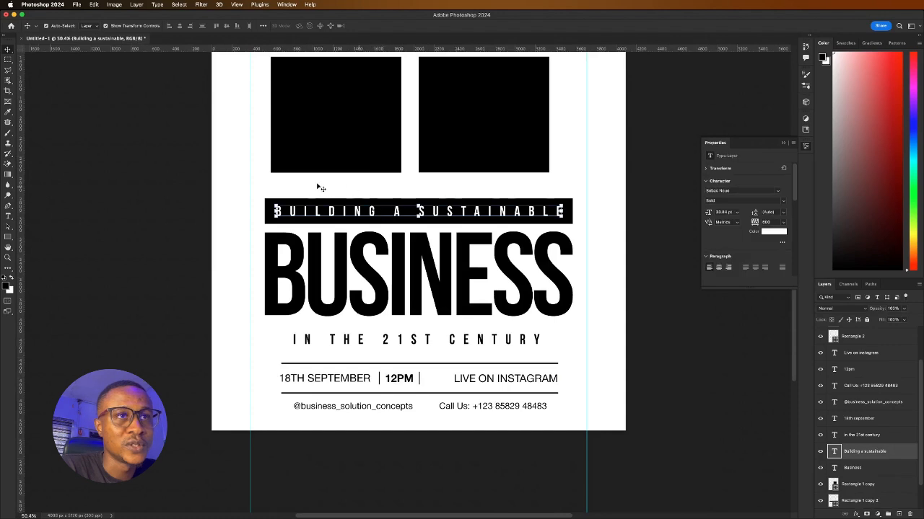
pyautogui.click(245, 202)
pyautogui.click(267, 220)
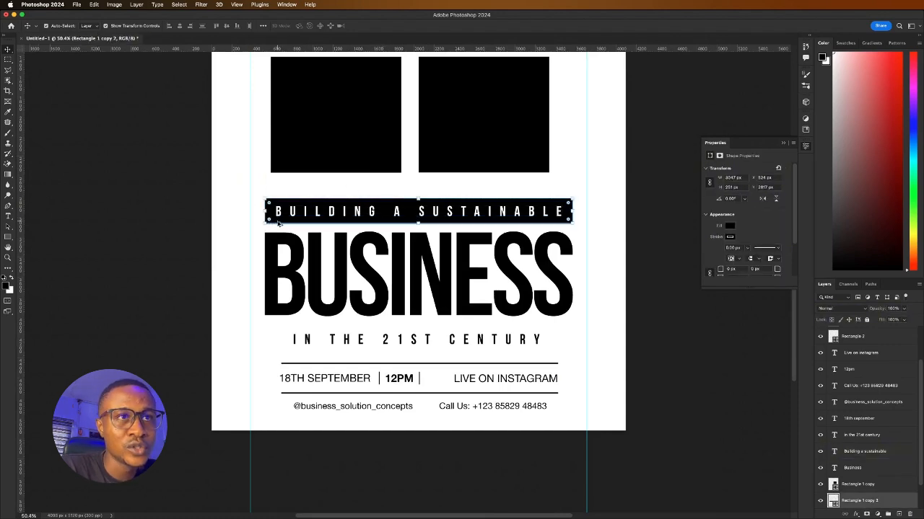
pyautogui.moveTo(278, 223); pyautogui.dragTo(280, 346)
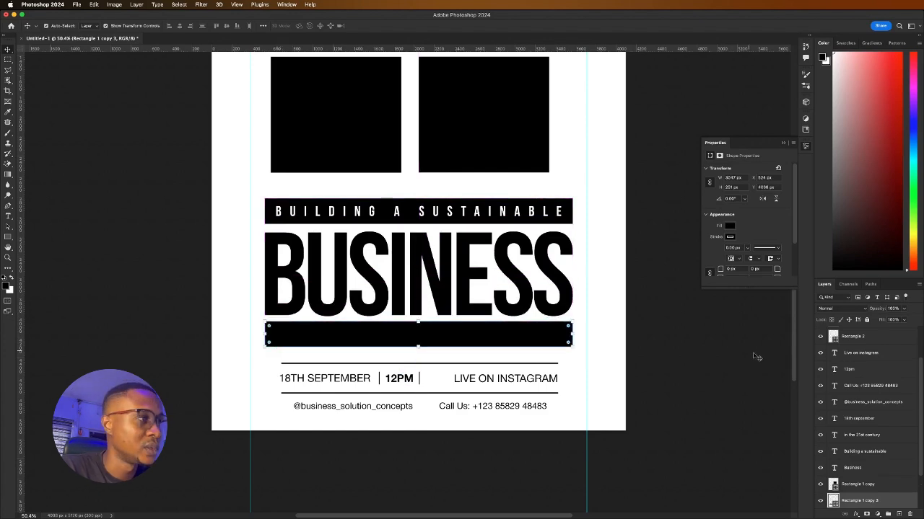
pyautogui.scroll(-3, 821, 363)
# Reorder the layers so the new black bar sits beneath the IN THE 21ST CENTURY text
pyautogui.click(424, 340)
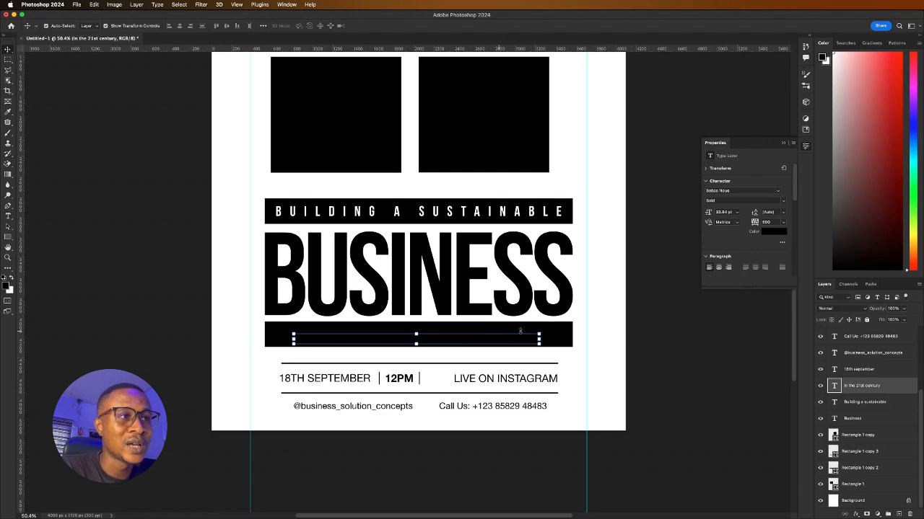
pyautogui.click(568, 331)
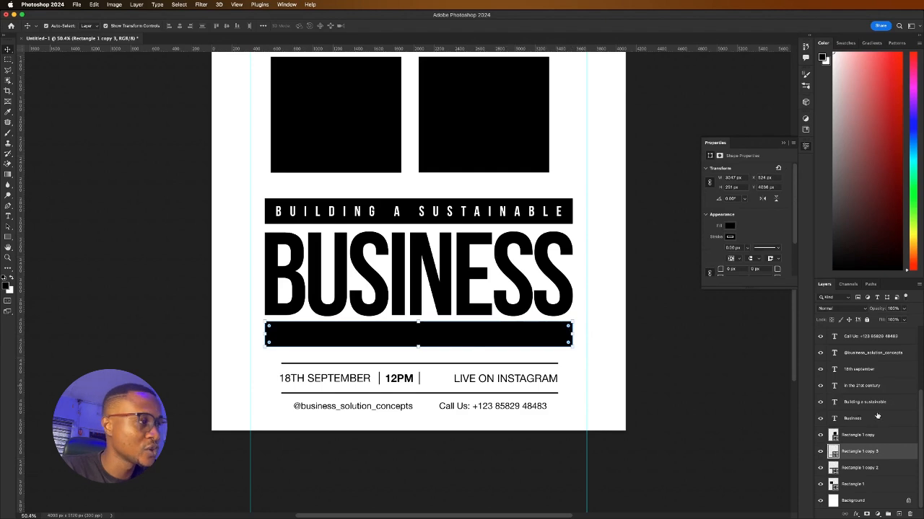
pyautogui.click(820, 452)
pyautogui.moveTo(863, 453); pyautogui.dragTo(864, 361)
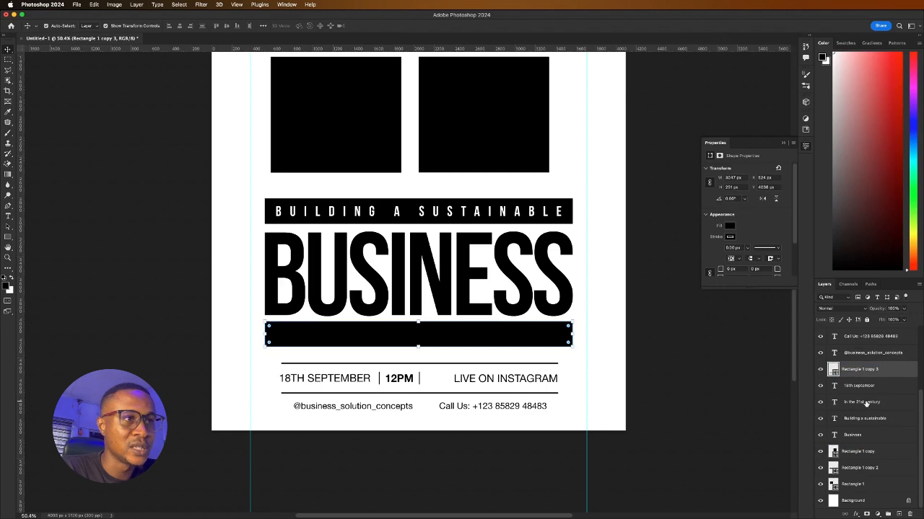
pyautogui.click(866, 403)
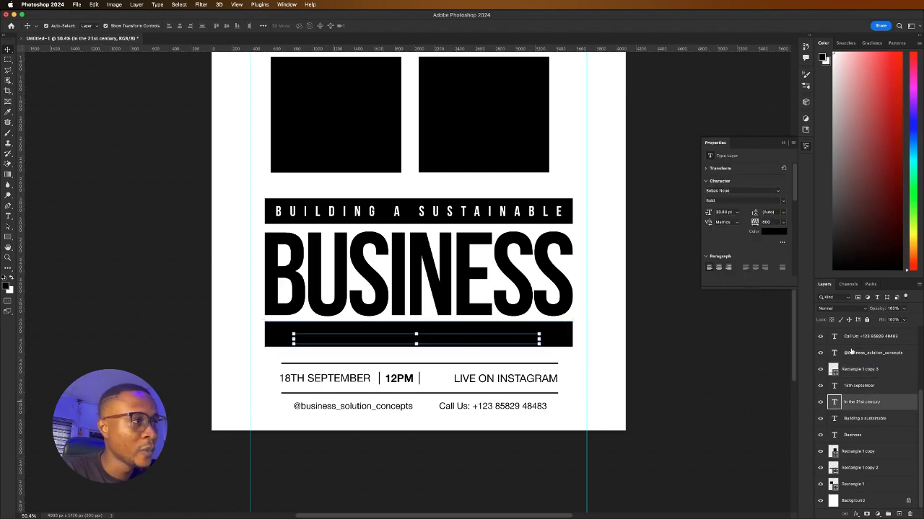
pyautogui.click(863, 370)
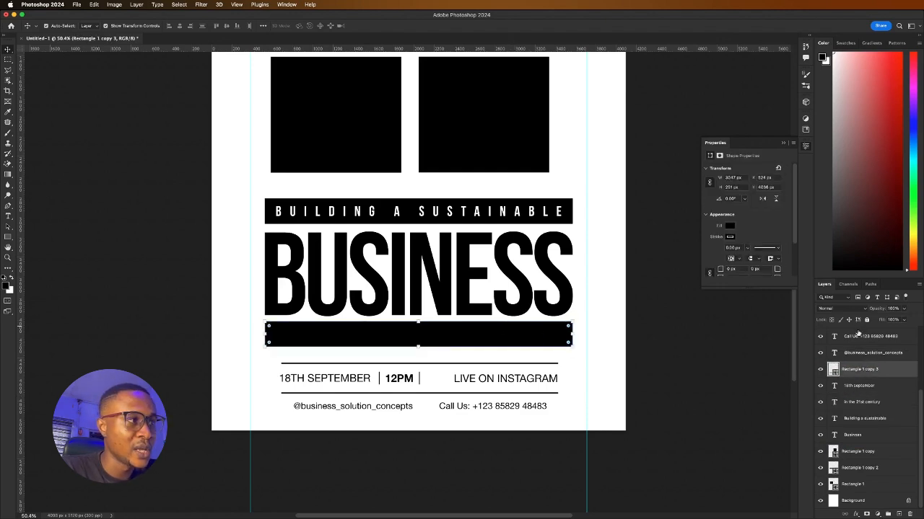
pyautogui.moveTo(860, 371); pyautogui.dragTo(856, 408)
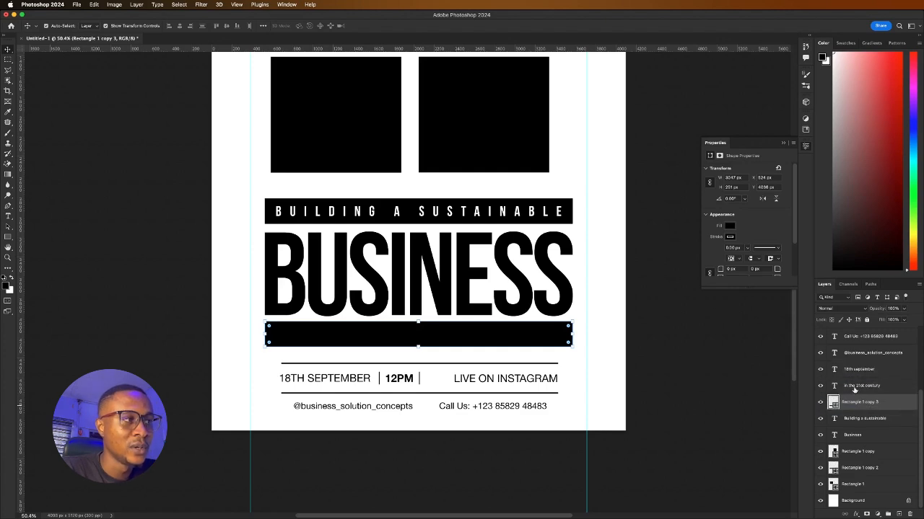
pyautogui.click(855, 388)
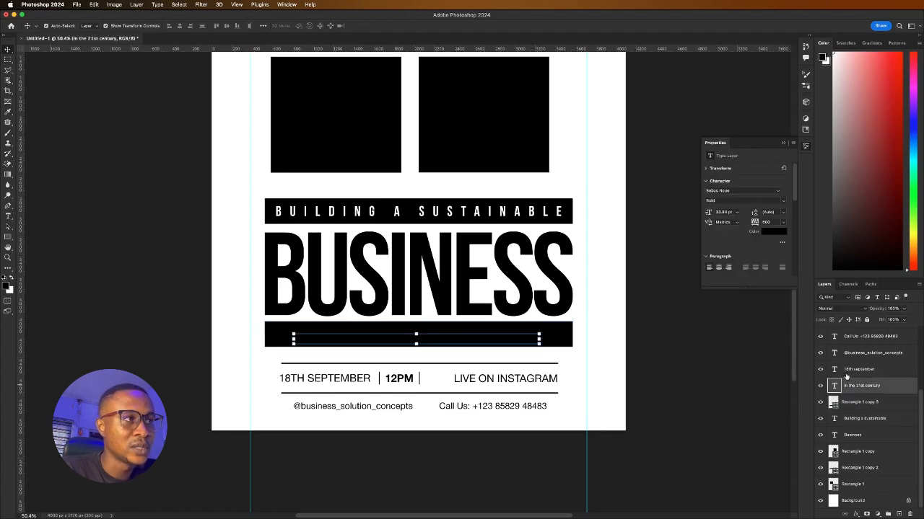
# Make IN THE 21ST CENTURY white and centre it vertically on its black bar
pyautogui.click(771, 234)
pyautogui.moveTo(503, 197); pyautogui.dragTo(404, 122)
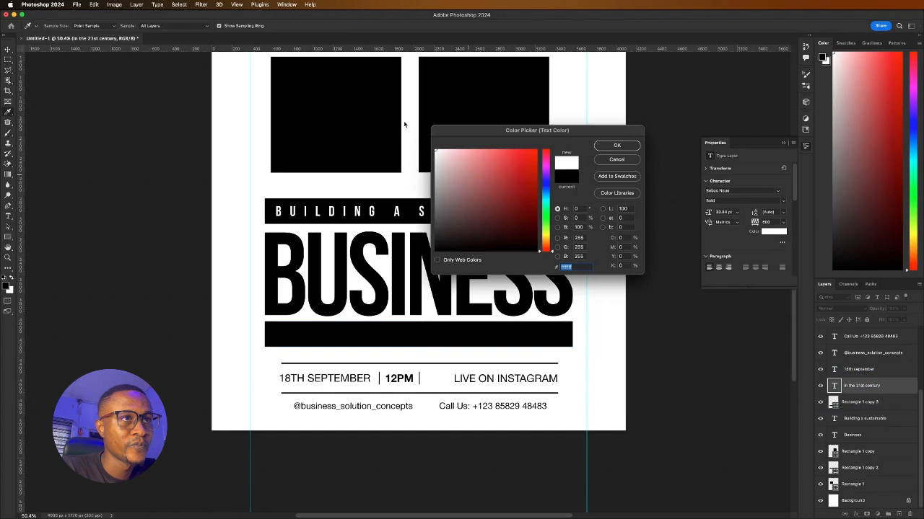
pyautogui.click(616, 146)
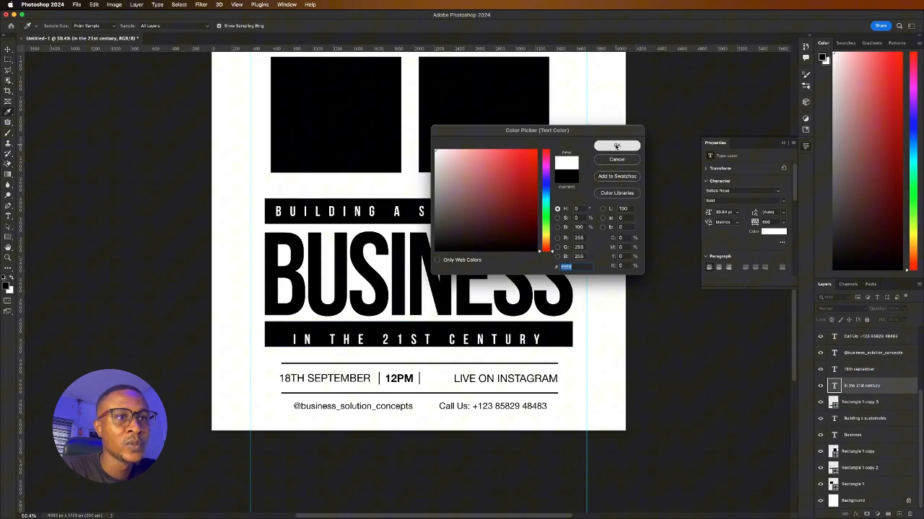
pyautogui.click(303, 330)
pyautogui.click(180, 26)
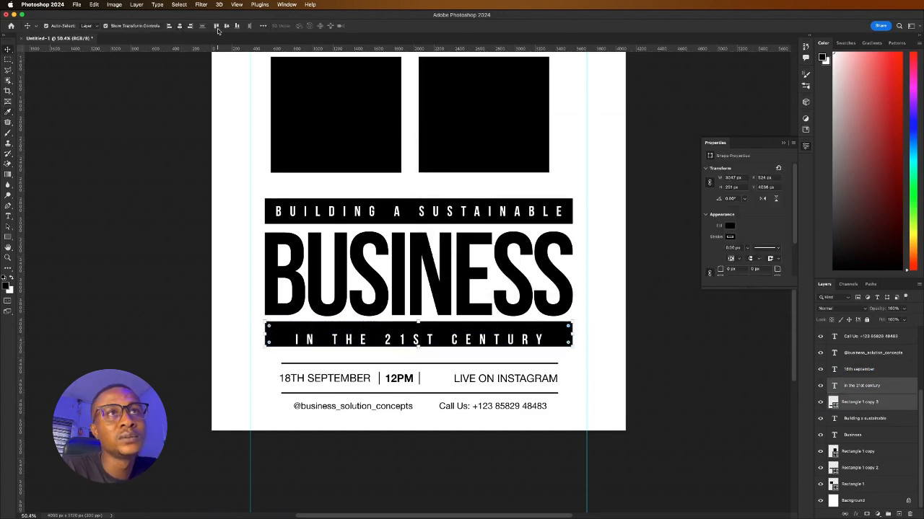
pyautogui.click(177, 299)
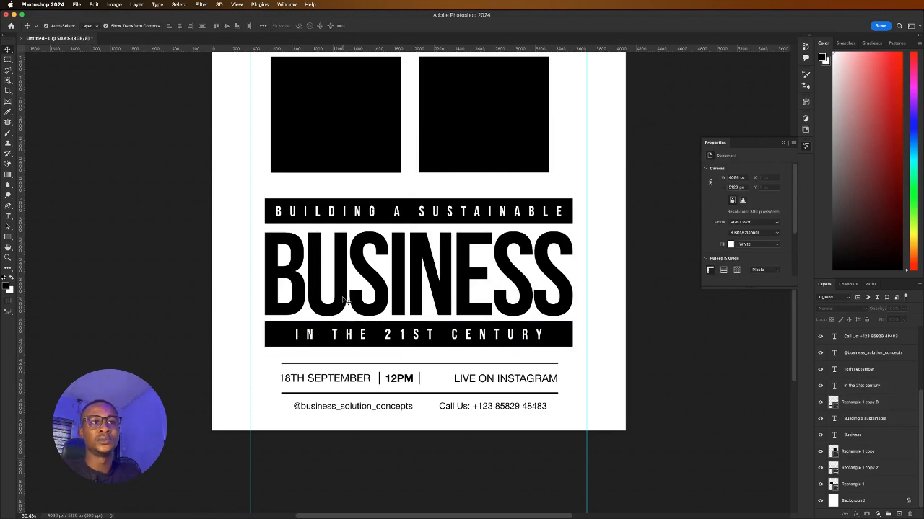
# Set the BUSINESS headline tracking to -25
pyautogui.click(380, 278)
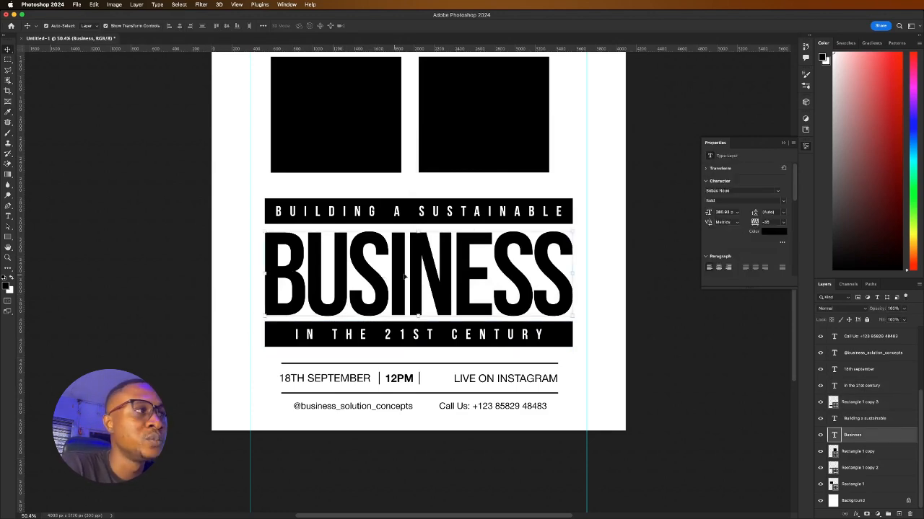
pyautogui.click(781, 223)
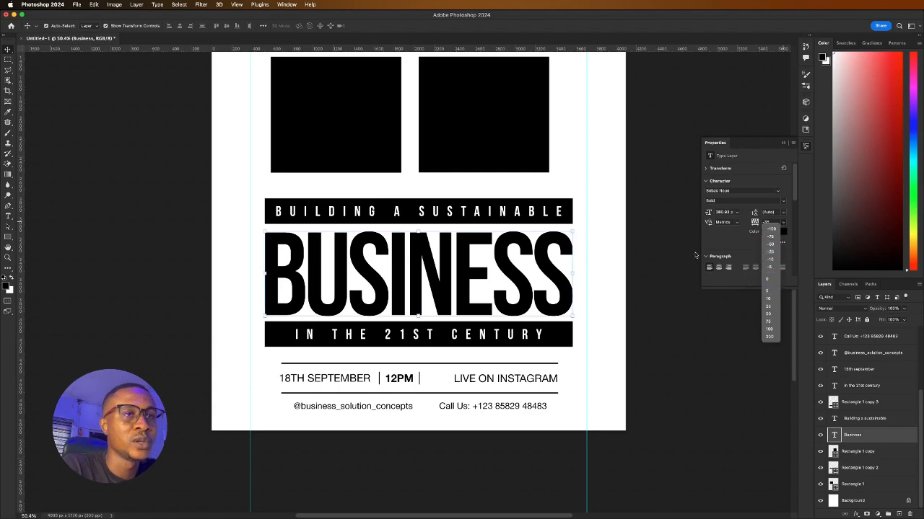
pyautogui.click(774, 251)
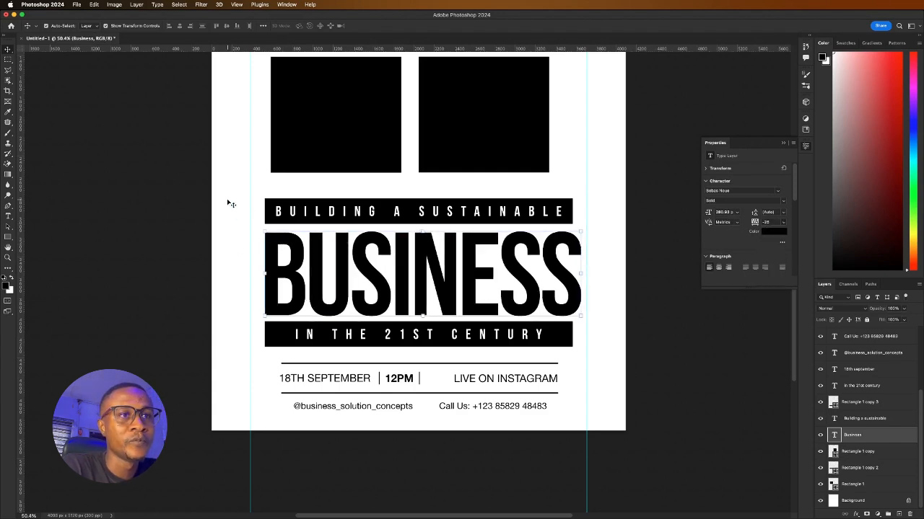
# Align the bars' horizontal centres with BUSINESS and centre the headline block on the poster
pyautogui.moveTo(227, 204); pyautogui.dragTo(497, 345)
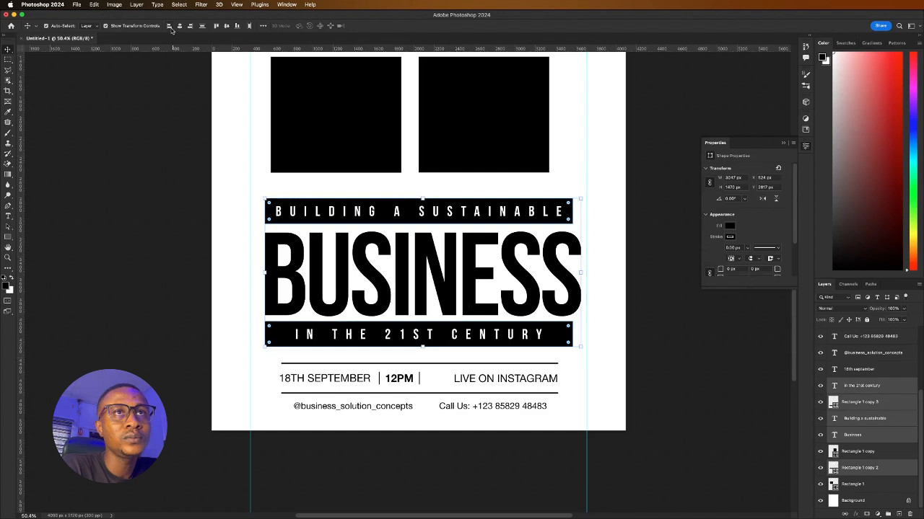
pyautogui.click(179, 26)
pyautogui.moveTo(433, 234); pyautogui.dragTo(423, 234)
pyautogui.moveTo(328, 250); pyautogui.dragTo(334, 249)
pyautogui.click(161, 251)
# Stretch both black bars left and right to match the BUSINESS headline's width
pyautogui.click(271, 215)
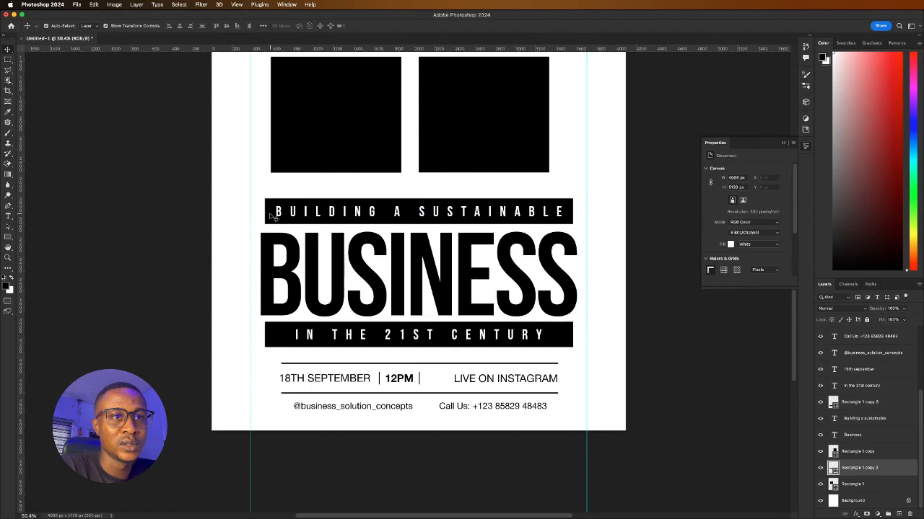
pyautogui.keyDown('shift'); pyautogui.click(271, 338); pyautogui.keyUp('shift')
pyautogui.moveTo(264, 273); pyautogui.dragTo(258, 272)
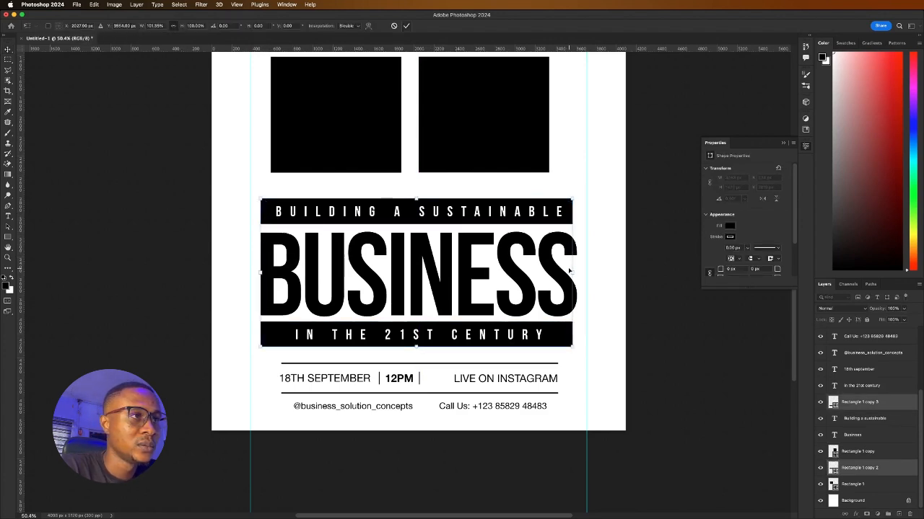
pyautogui.moveTo(572, 273); pyautogui.dragTo(577, 273)
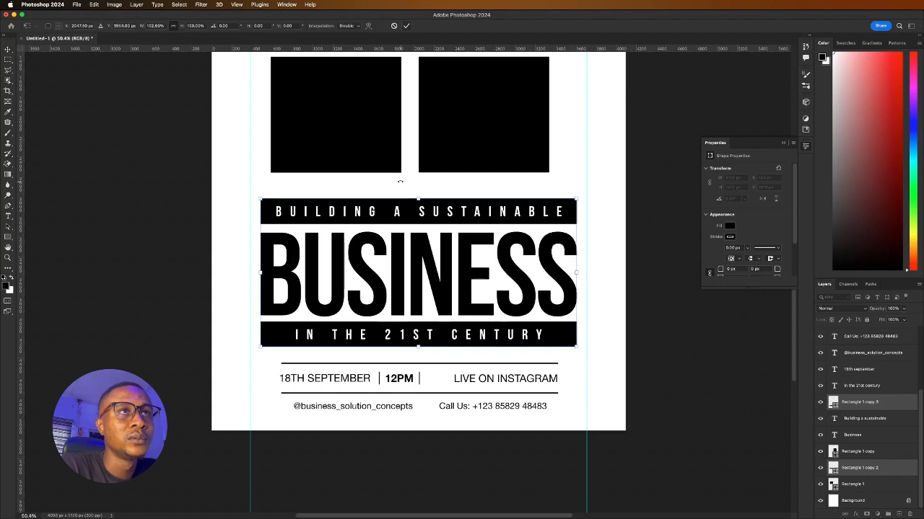
pyautogui.click(406, 26)
pyautogui.click(229, 233)
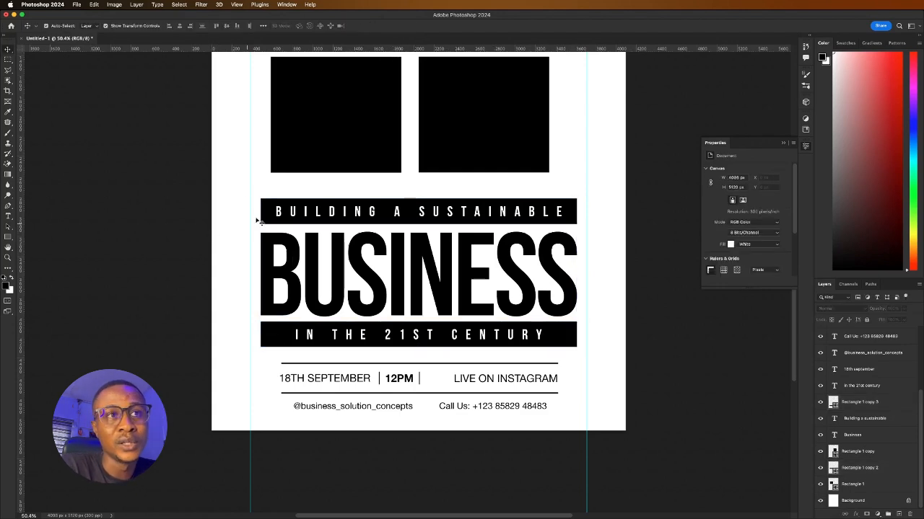
pyautogui.click(268, 221)
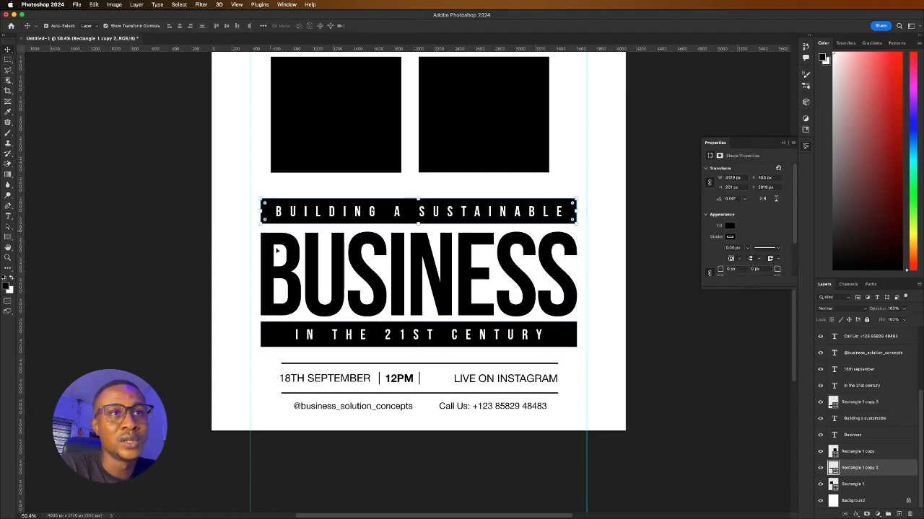
pyautogui.keyDown('shift'); pyautogui.click(285, 329); pyautogui.keyUp('shift')
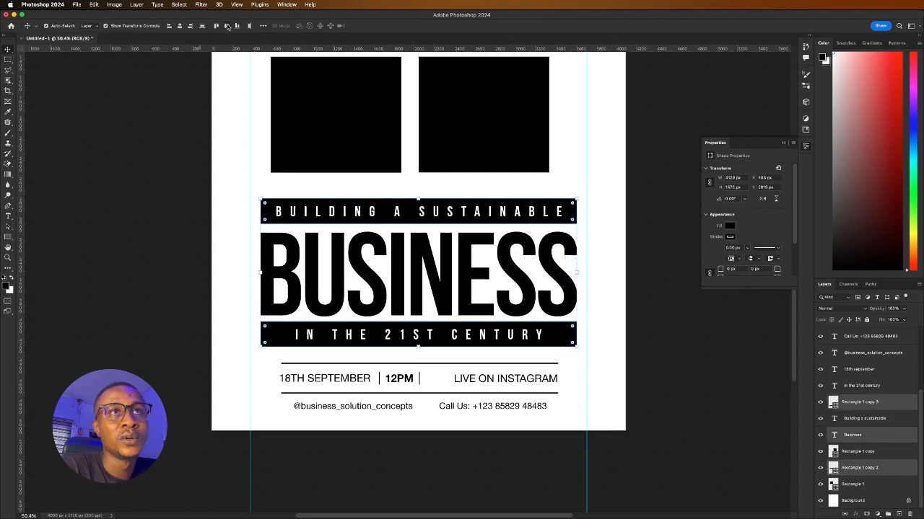
pyautogui.click(205, 173)
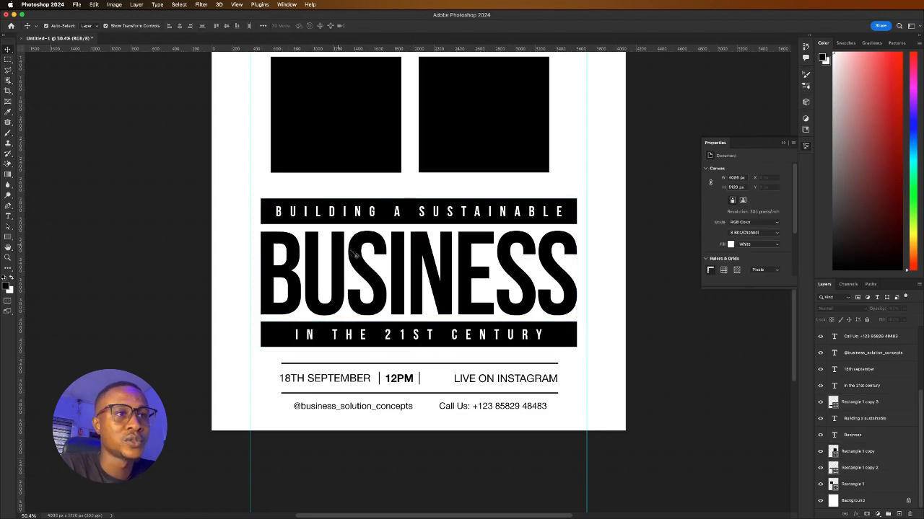
pyautogui.scroll(-1, 369, 269)
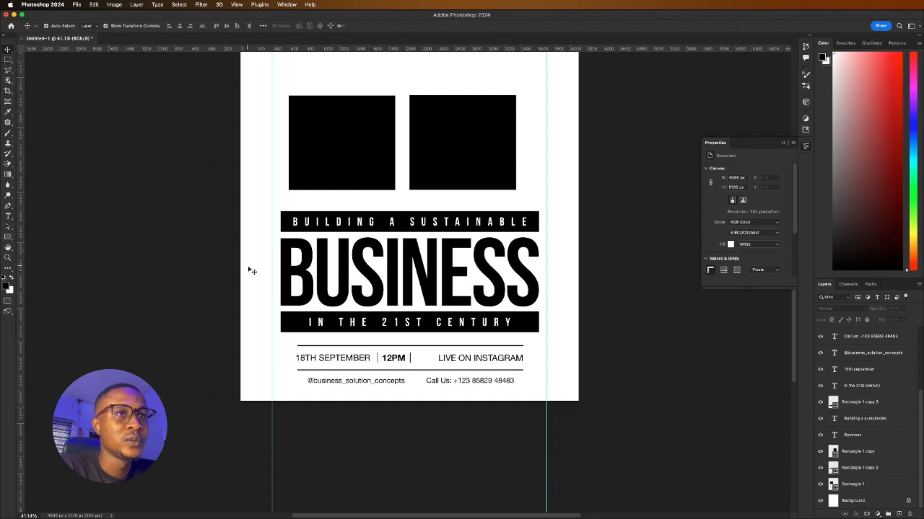
# Select both black photo boxes and nudge them slightly to centre above the headline
pyautogui.scroll(-2, 390, 268)
pyautogui.scroll(2, 396, 264)
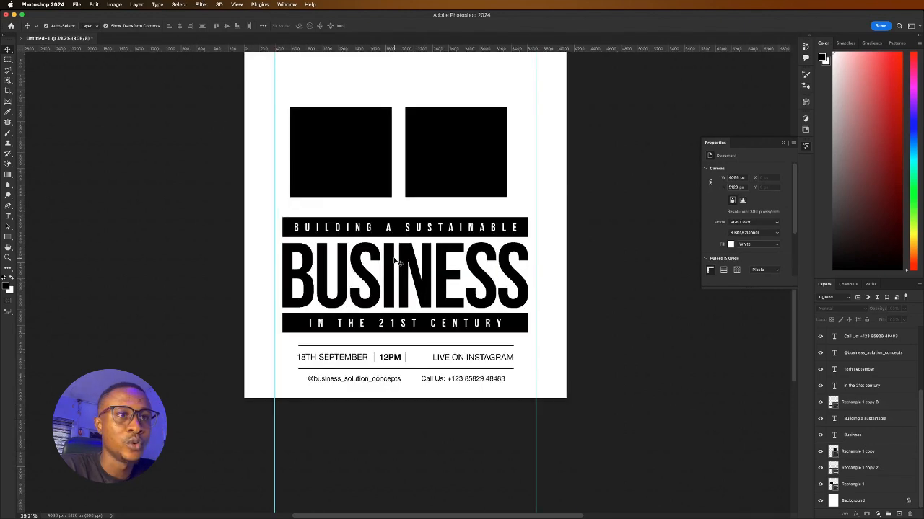
pyautogui.scroll(2, 394, 261)
pyautogui.scroll(-2, 396, 268)
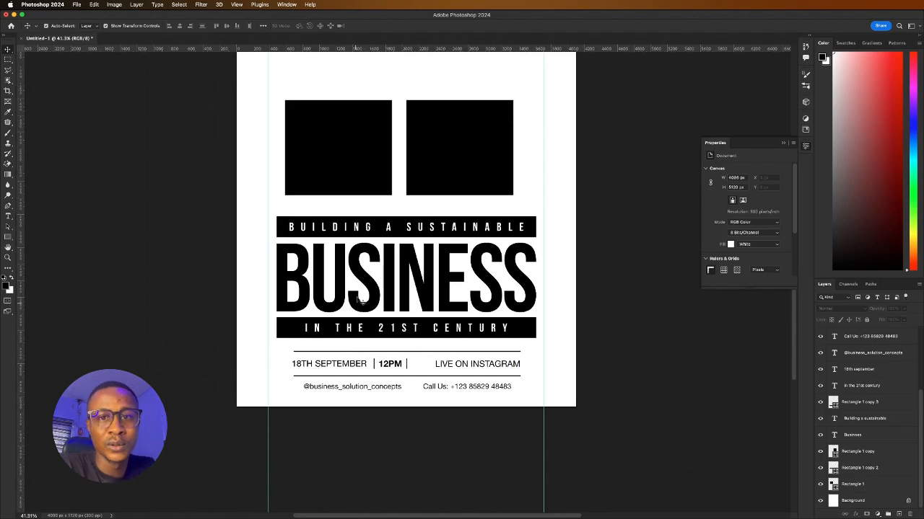
pyautogui.scroll(-2, 401, 317)
pyautogui.scroll(4, 399, 288)
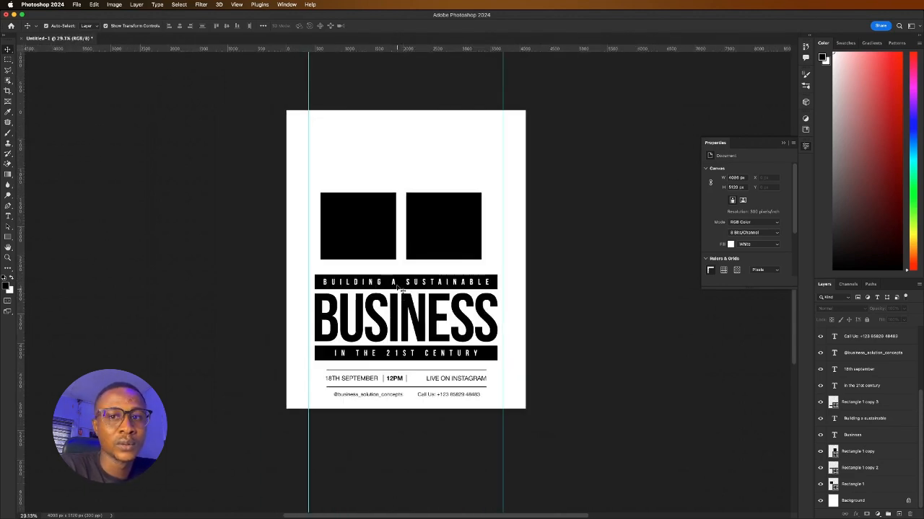
pyautogui.scroll(-2, 458, 287)
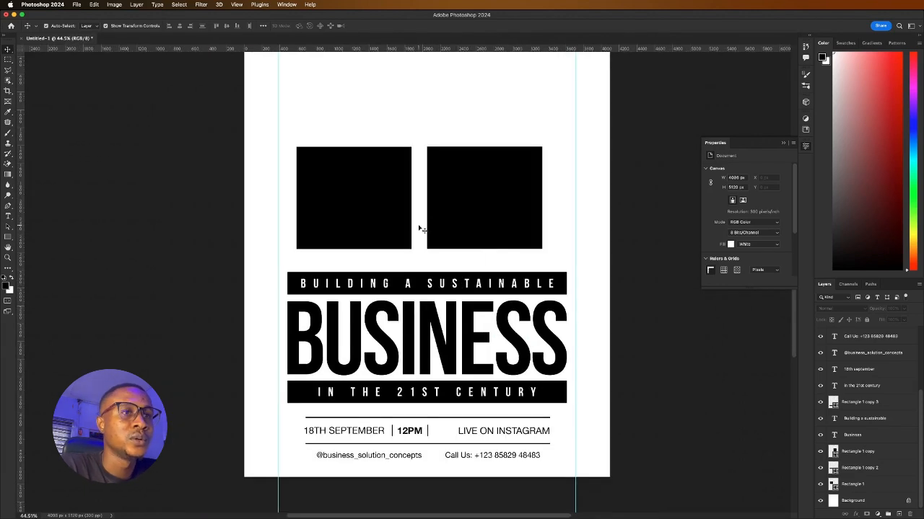
pyautogui.click(449, 204)
pyautogui.keyDown('shift'); pyautogui.click(382, 204); pyautogui.keyUp('shift')
pyautogui.moveTo(491, 199); pyautogui.dragTo(501, 199)
# Adjust the view and reselect the left photo box
pyautogui.scroll(-5, 417, 289)
pyautogui.moveTo(295, 297); pyautogui.dragTo(330, 289)
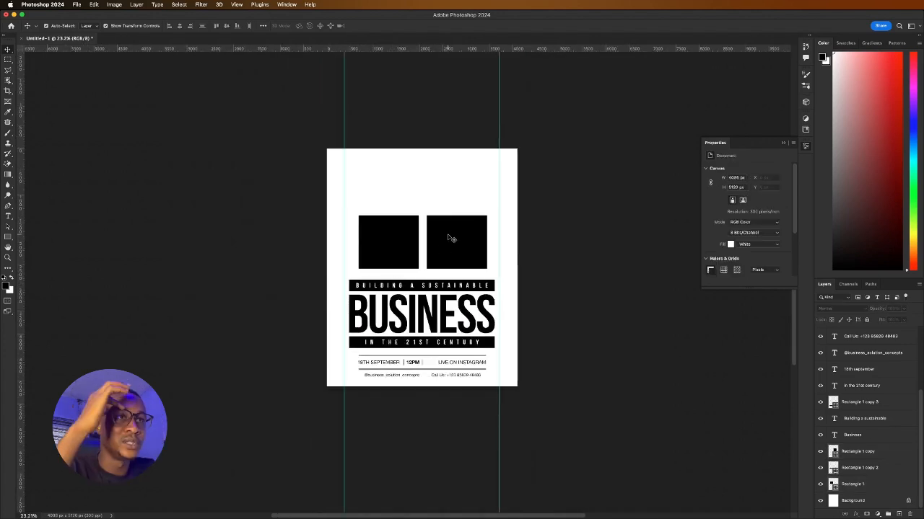
pyautogui.scroll(2, 448, 242)
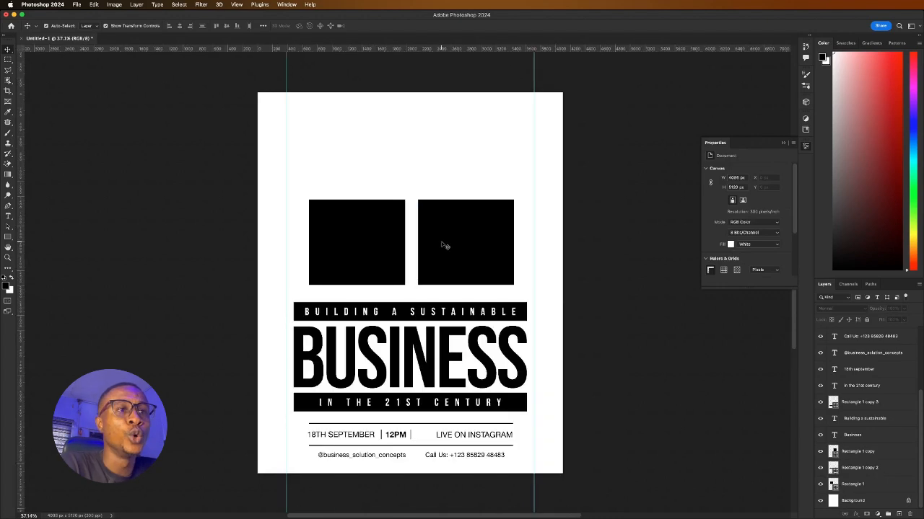
pyautogui.click(373, 233)
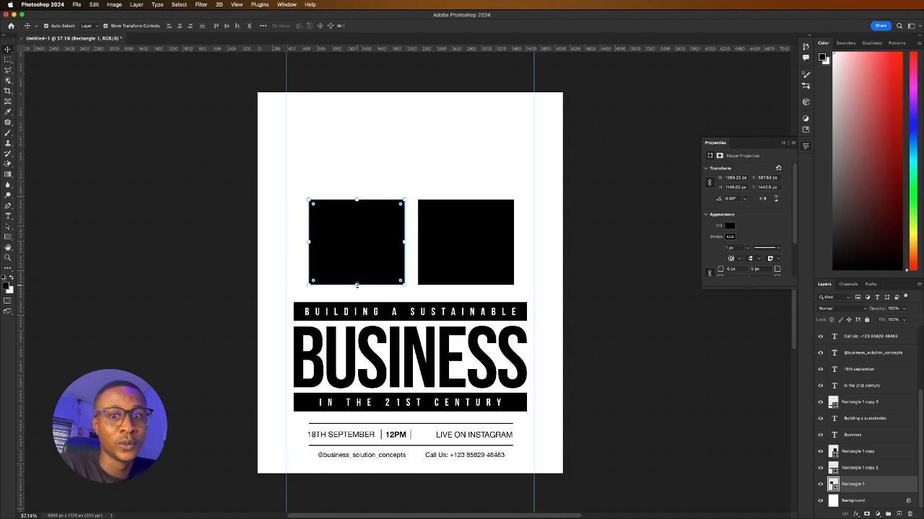
# Shorten both black photo boxes from the bottom
pyautogui.keyDown('shift'); pyautogui.click(469, 265); pyautogui.keyUp('shift')
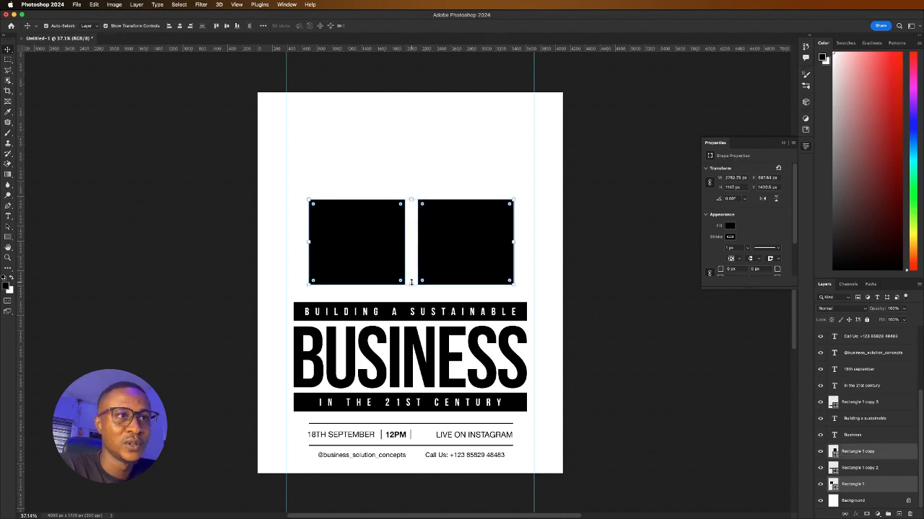
pyautogui.moveTo(411, 282); pyautogui.dragTo(412, 269)
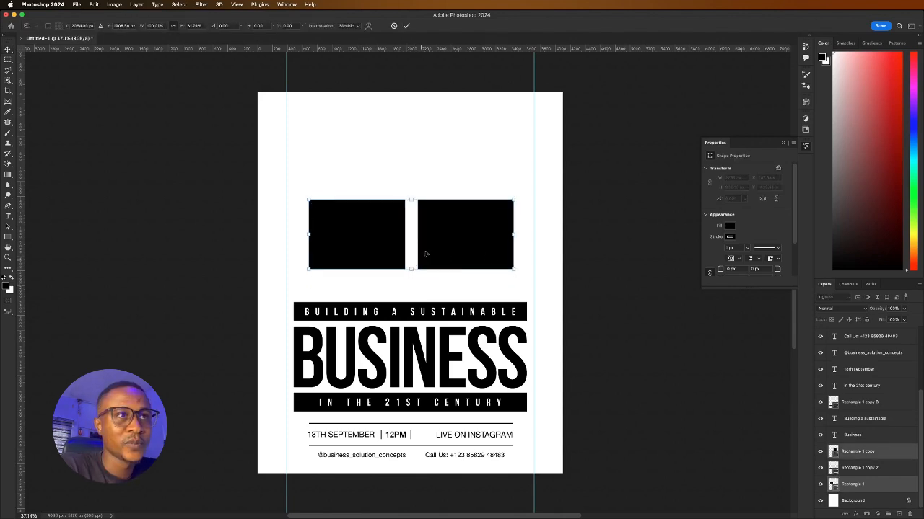
pyautogui.click(407, 27)
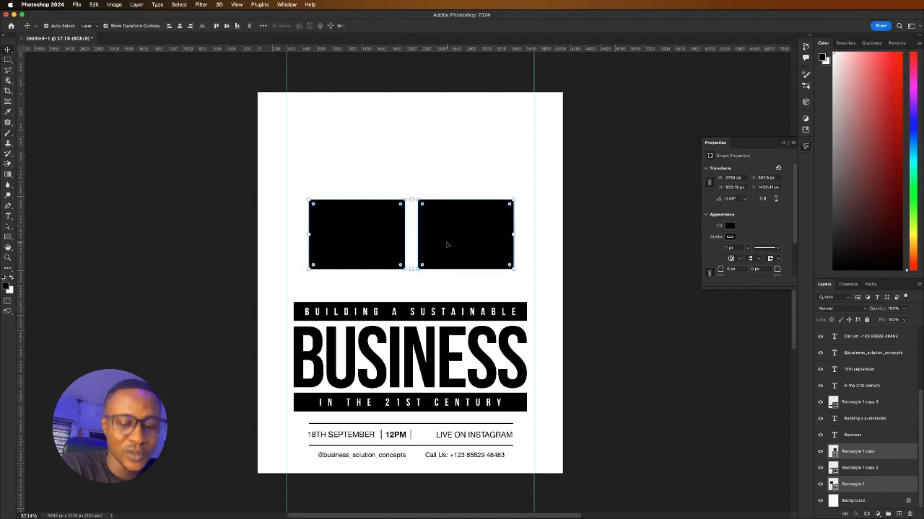
# Duplicate both boxes below and squash the copies into thin black bars
pyautogui.moveTo(447, 245); pyautogui.dragTo(449, 263)
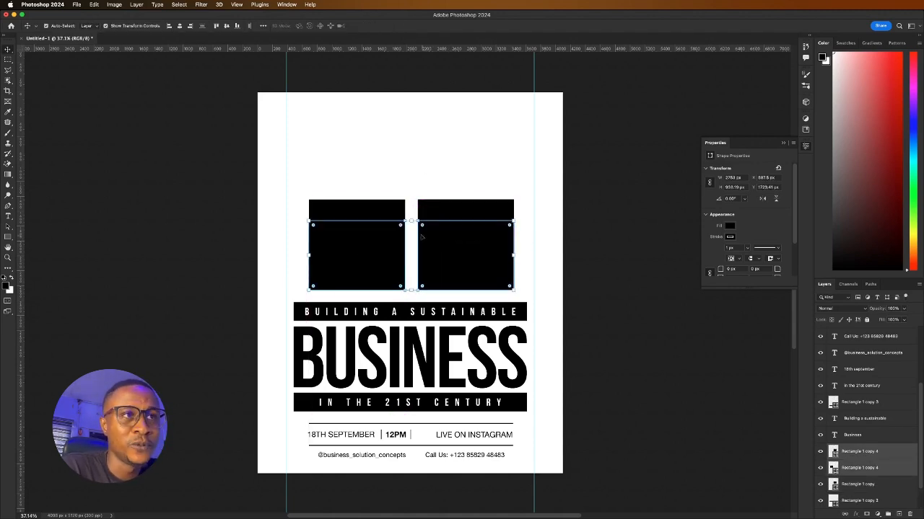
pyautogui.hotkey('ctrl', 't')
pyautogui.moveTo(408, 222); pyautogui.dragTo(411, 274)
pyautogui.click(406, 26)
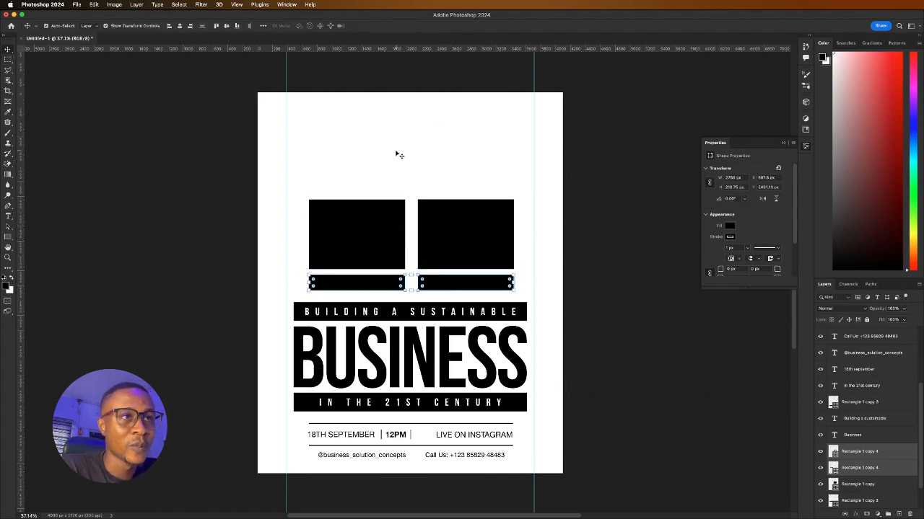
# Nudge both photo boxes down slightly, leaving a narrow gap above the bars
pyautogui.click(385, 220)
pyautogui.keyDown('shift'); pyautogui.click(457, 232); pyautogui.keyUp('shift')
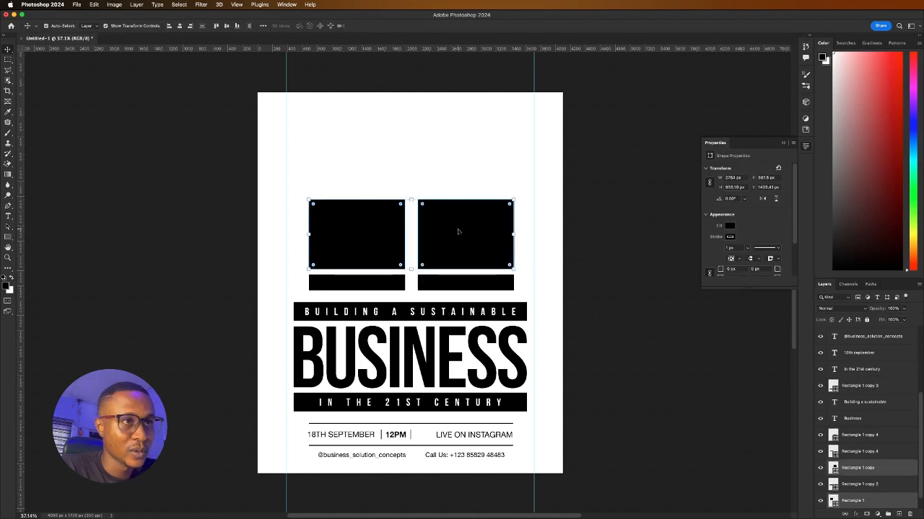
pyautogui.press('Down')
pyautogui.press('Down')
pyautogui.press('Down')
pyautogui.press('Down')
pyautogui.press('Down')
pyautogui.press('Down')
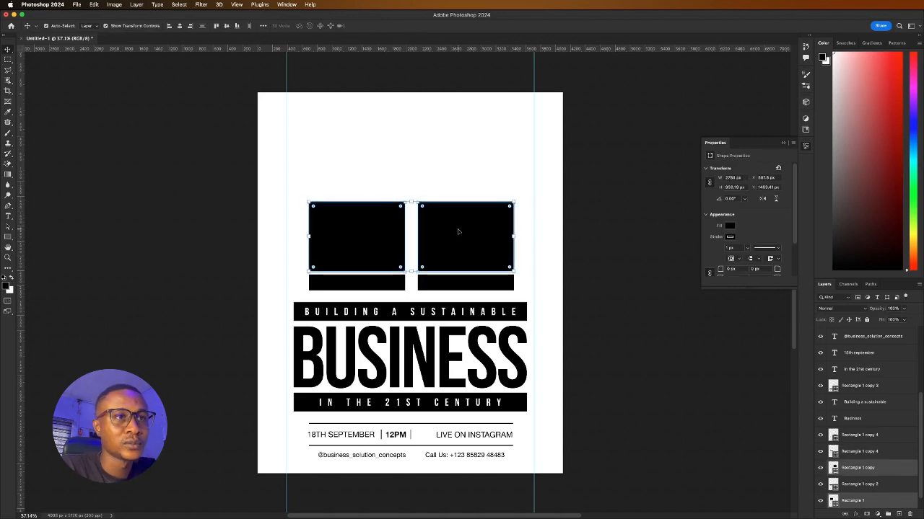
pyautogui.hotkey('shift', 'Down')
pyautogui.click(277, 296)
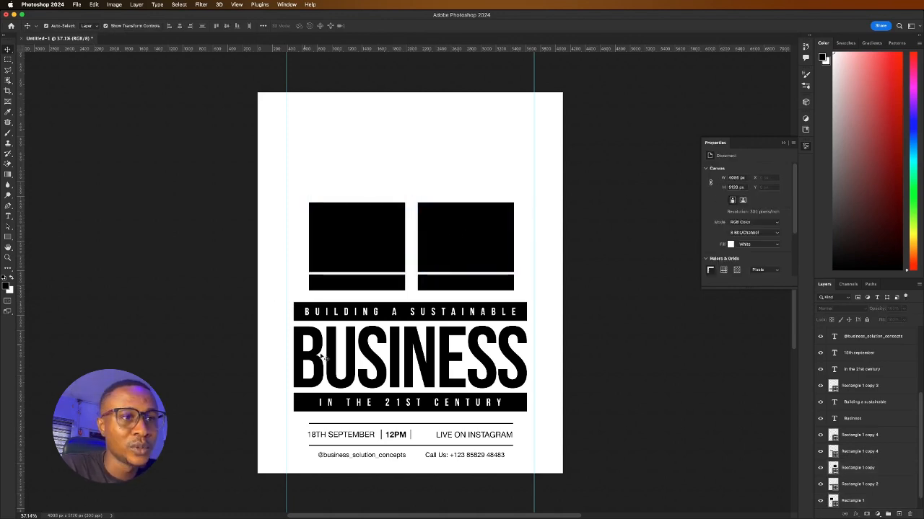
# Copy the 18TH SEPTEMBER text onto the left bar and make it white
pyautogui.click(353, 435)
pyautogui.doubleClick(353, 436)
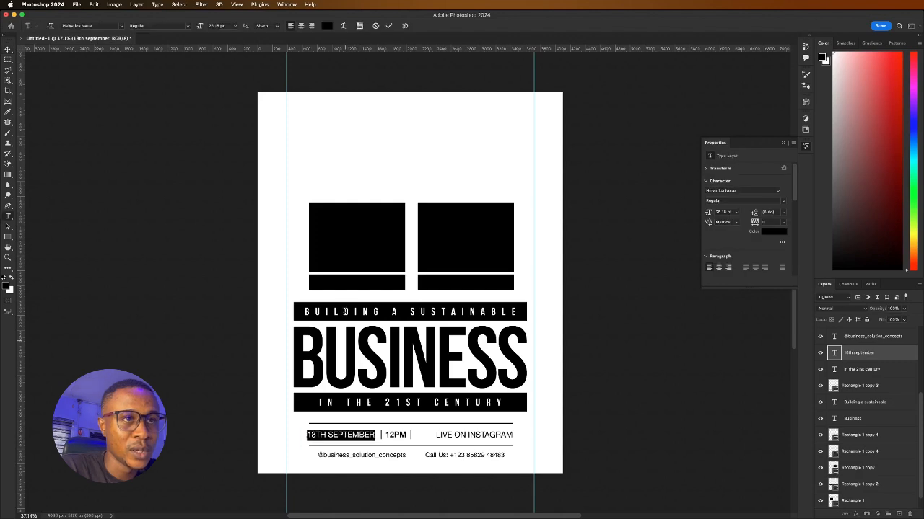
pyautogui.press('Escape')
pyautogui.press('v')
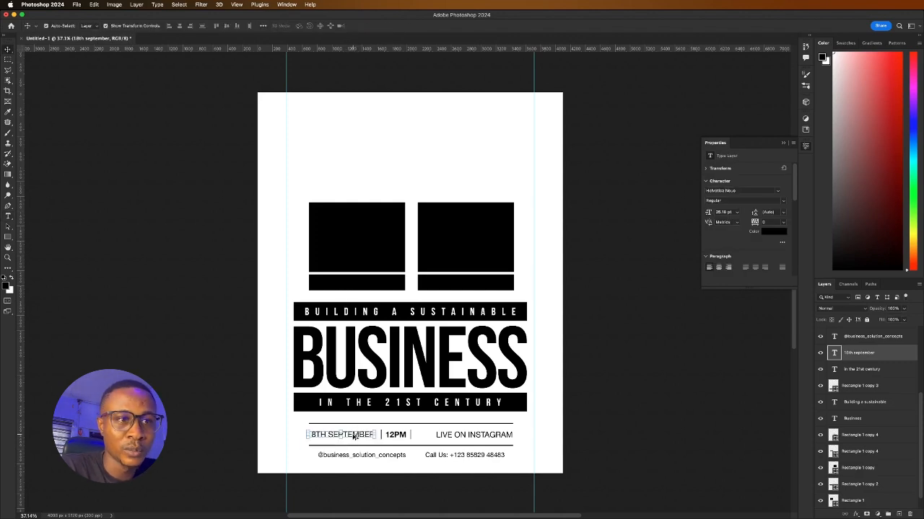
pyautogui.moveTo(354, 435); pyautogui.dragTo(369, 284)
pyautogui.click(773, 231)
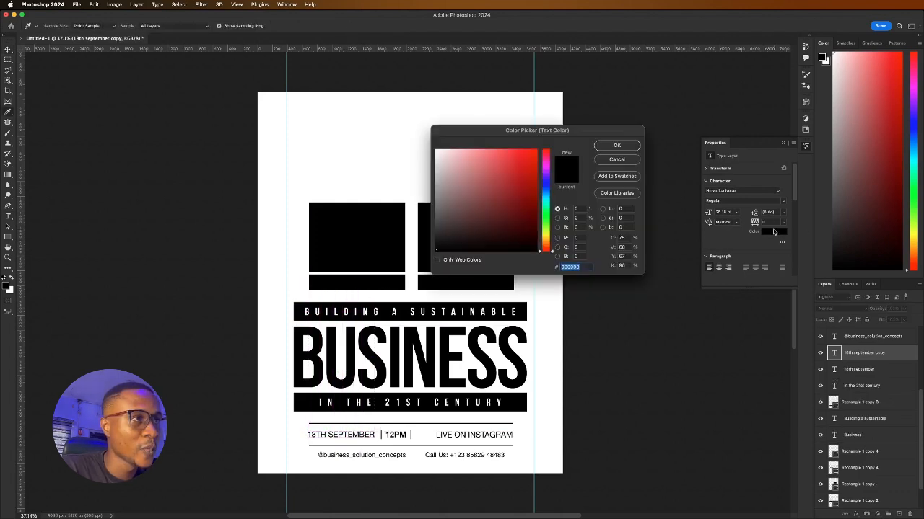
pyautogui.moveTo(501, 186); pyautogui.dragTo(407, 93)
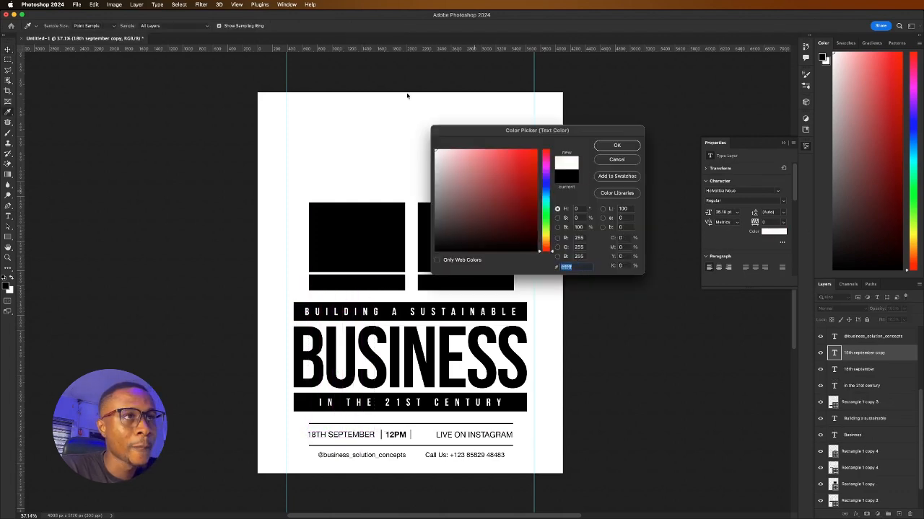
pyautogui.click(618, 145)
pyautogui.scroll(3, 339, 277)
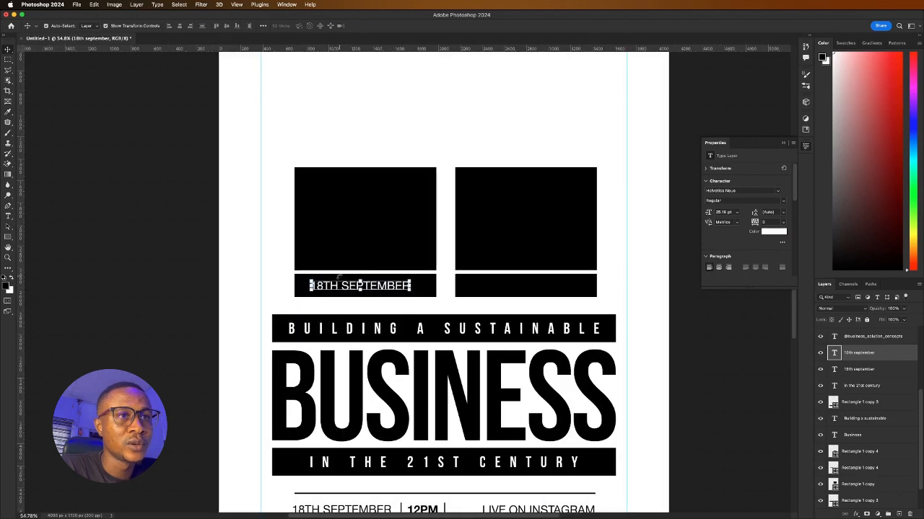
pyautogui.scroll(3, 340, 285)
# Retype the copied text as the host's name and shift it slightly right
pyautogui.press('Return')
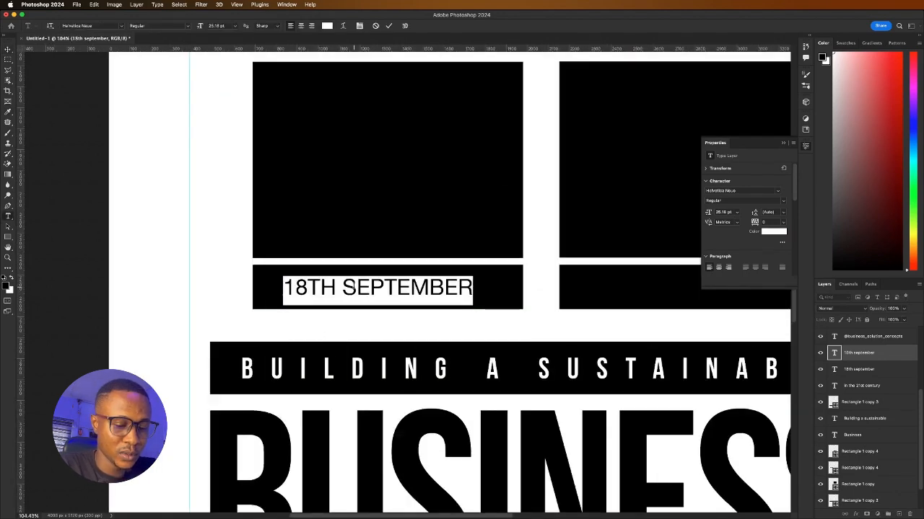
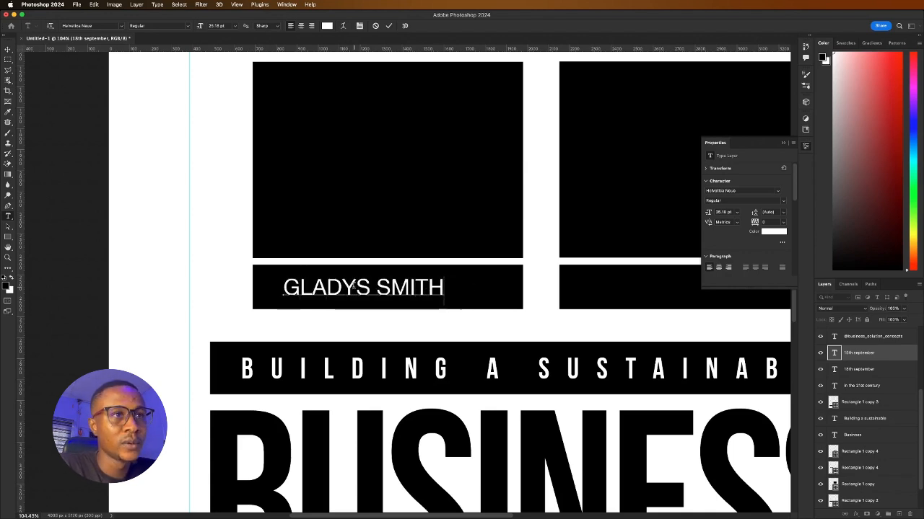
pyautogui.click(389, 26)
pyautogui.press('v')
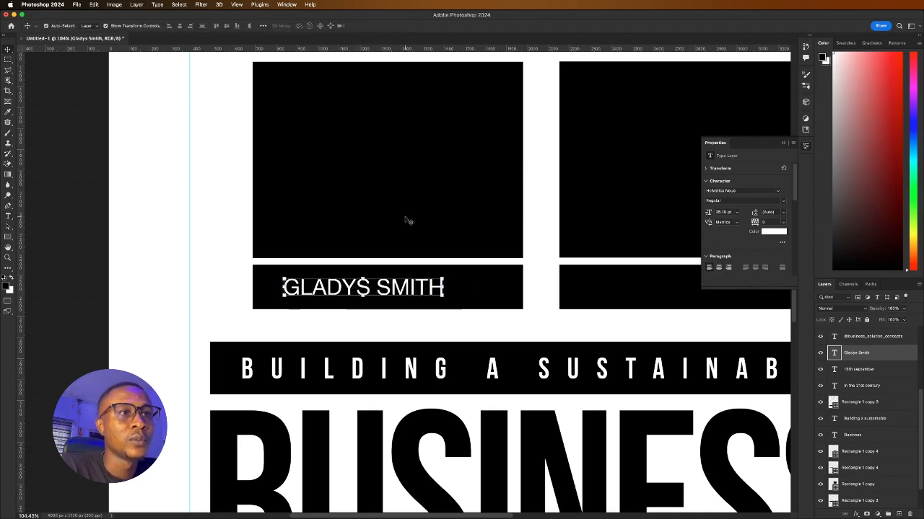
pyautogui.moveTo(411, 287); pyautogui.dragTo(431, 288)
# Enlarge the bar behind the host's name so it holds the caption
pyautogui.scroll(-5, 340, 268)
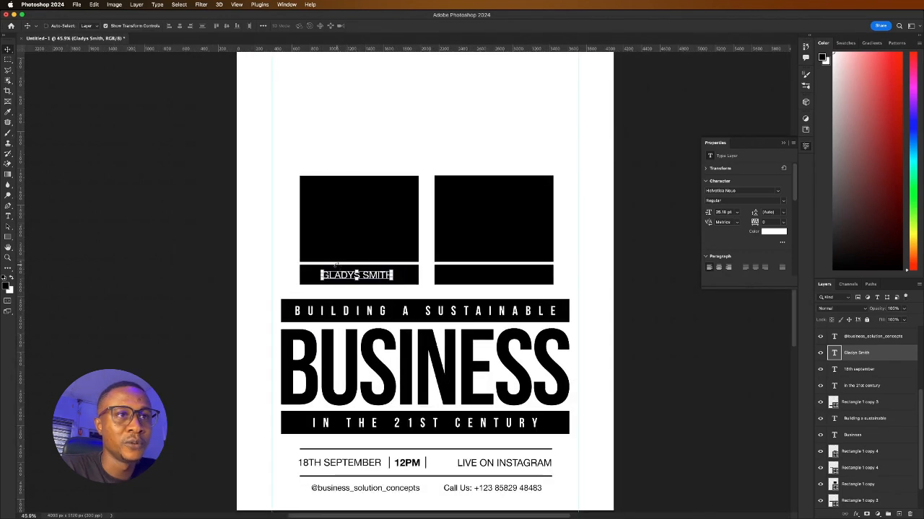
pyautogui.scroll(4, 383, 275)
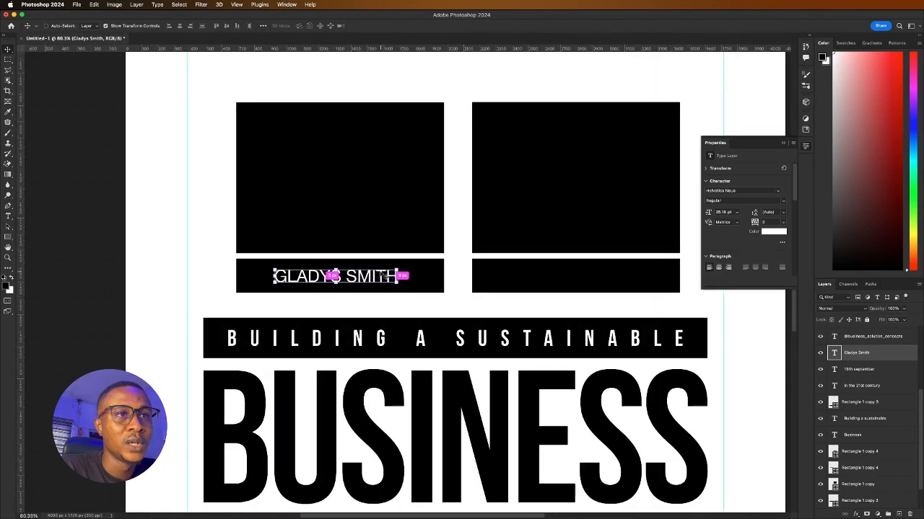
pyautogui.click(256, 283)
pyautogui.moveTo(326, 295); pyautogui.dragTo(340, 306)
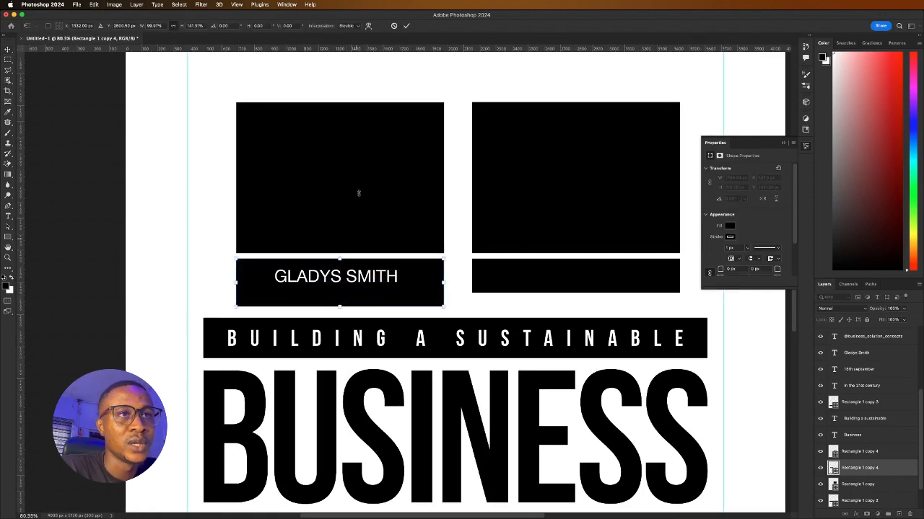
pyautogui.click(405, 26)
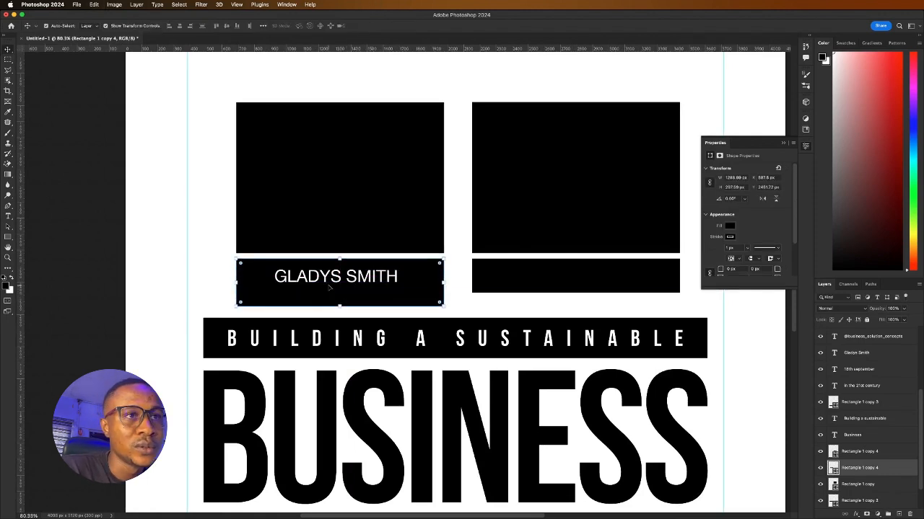
# Duplicate the host's name line just below itself
pyautogui.click(325, 278)
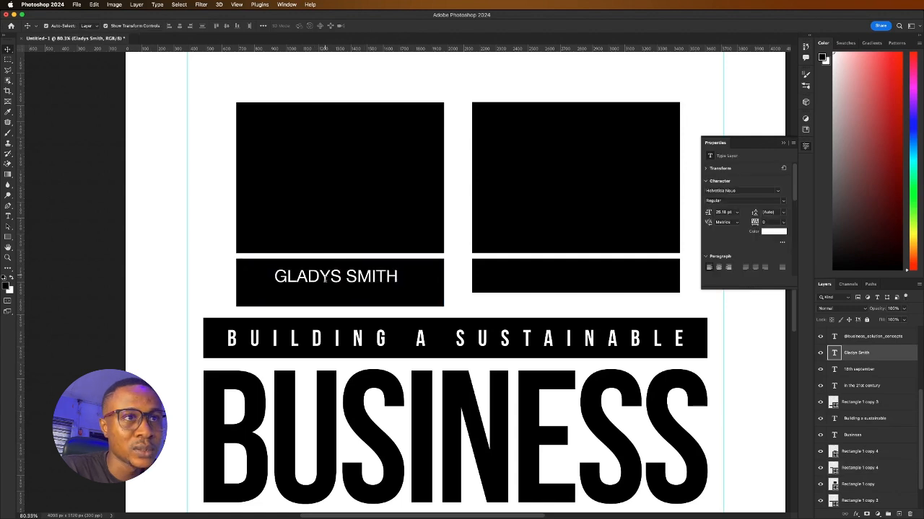
pyautogui.doubleClick(325, 278)
pyautogui.press('Escape')
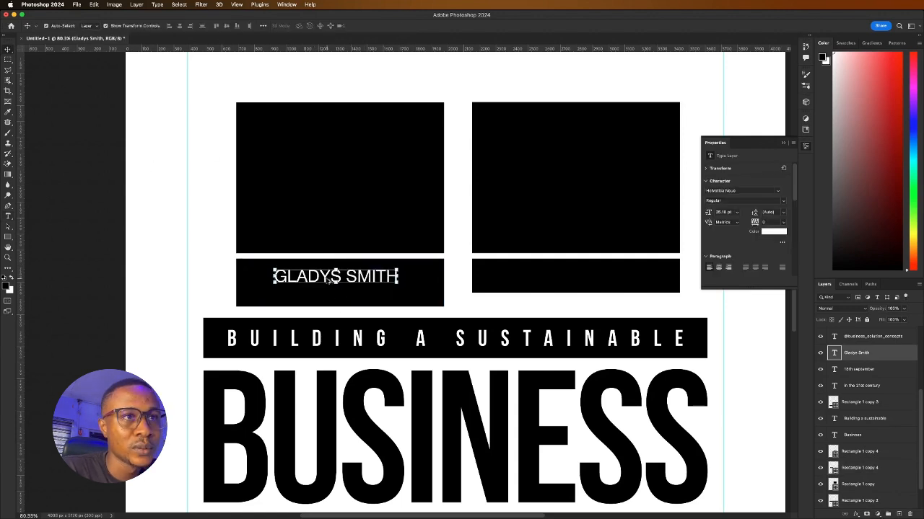
pyautogui.moveTo(327, 279); pyautogui.dragTo(324, 298)
# Turn a copy of the host's name into a 'CEO' line centred beneath it
pyautogui.click(324, 298)
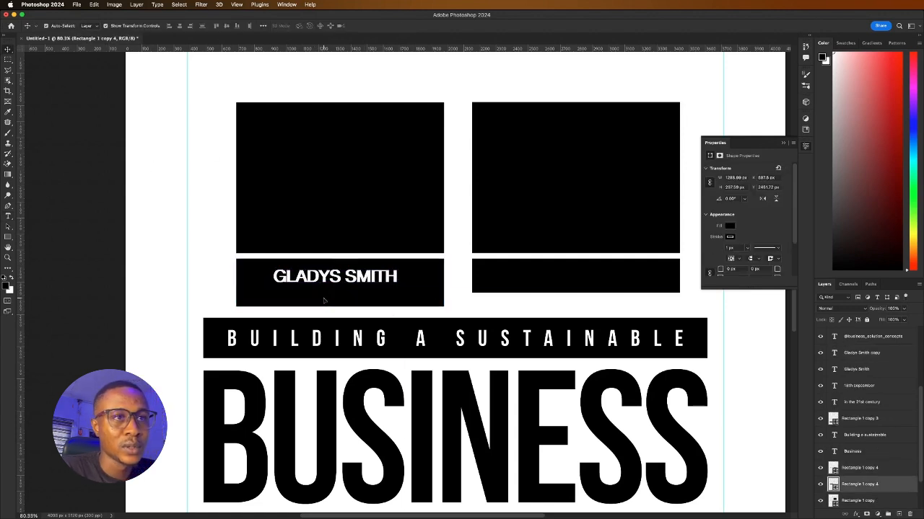
pyautogui.doubleClick(332, 285)
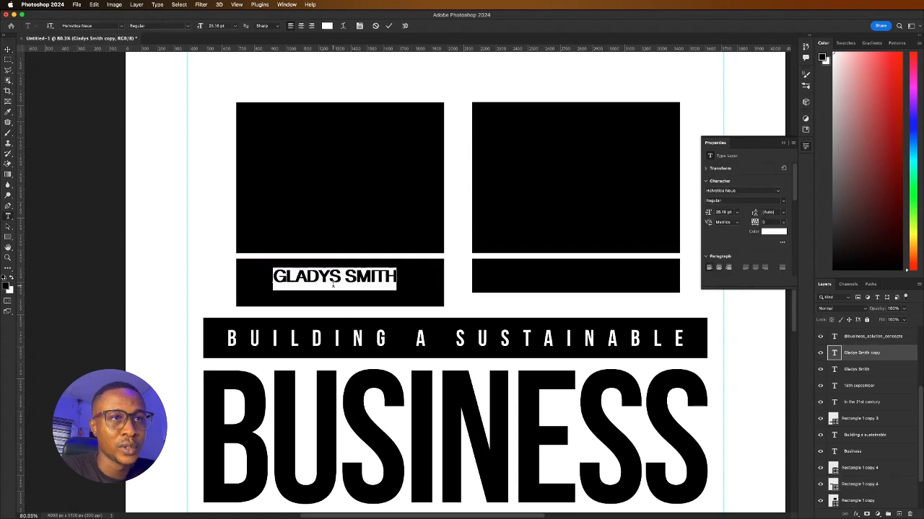
pyautogui.press('Escape')
pyautogui.moveTo(311, 285); pyautogui.dragTo(309, 296)
pyautogui.doubleClick(308, 296)
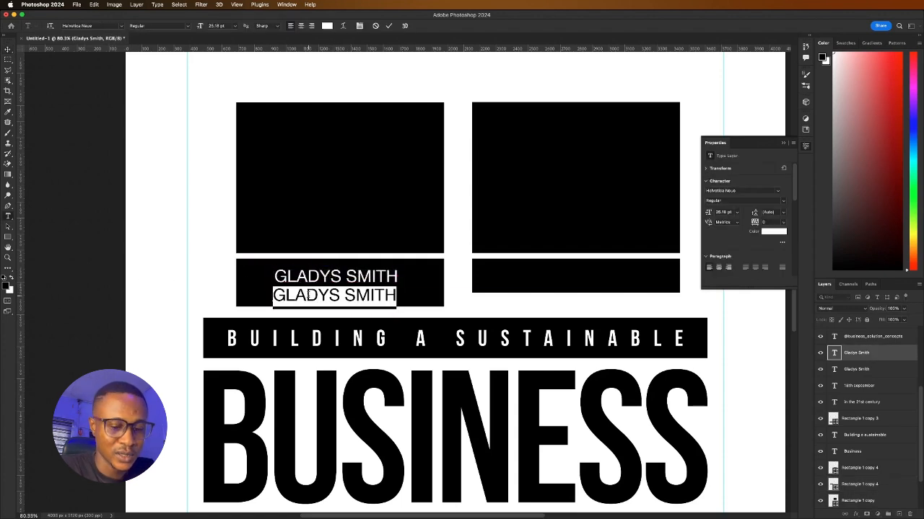
pyautogui.write('CEO')
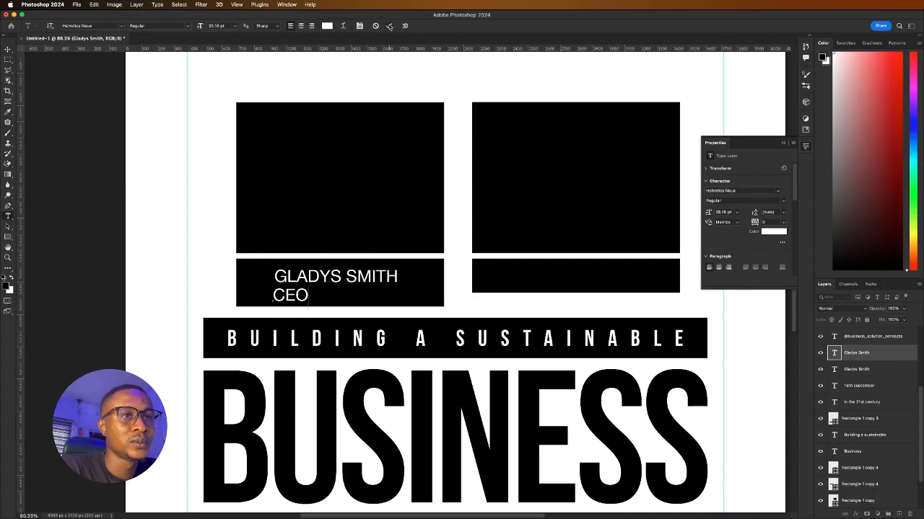
pyautogui.click(389, 26)
pyautogui.press('v')
pyautogui.moveTo(292, 299); pyautogui.dragTo(325, 297)
# Change the line to 'HOST', shrink it proportionally and centre it under the name
pyautogui.doubleClick(326, 294)
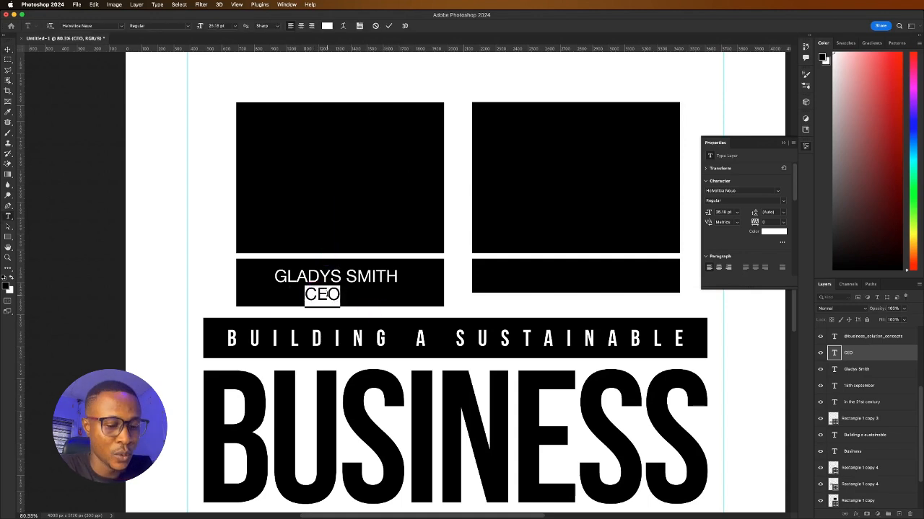
pyautogui.write('HOST')
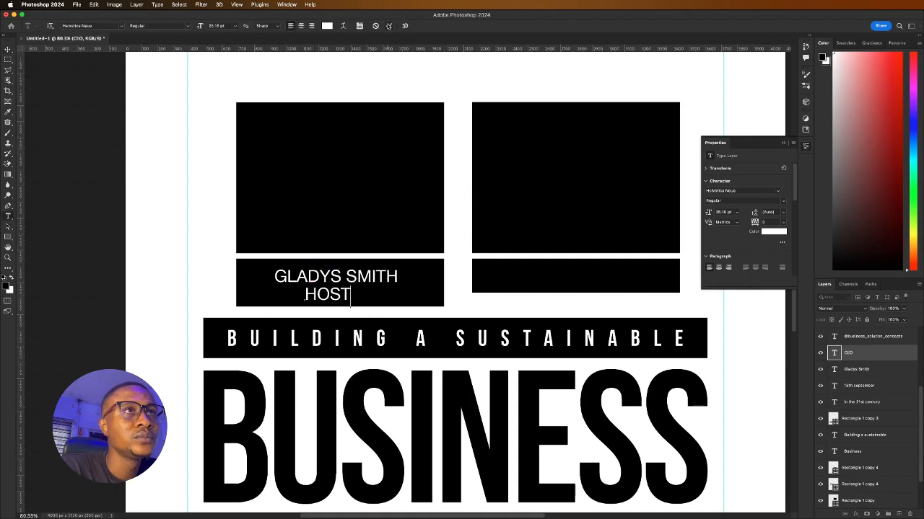
pyautogui.click(389, 26)
pyautogui.press('v')
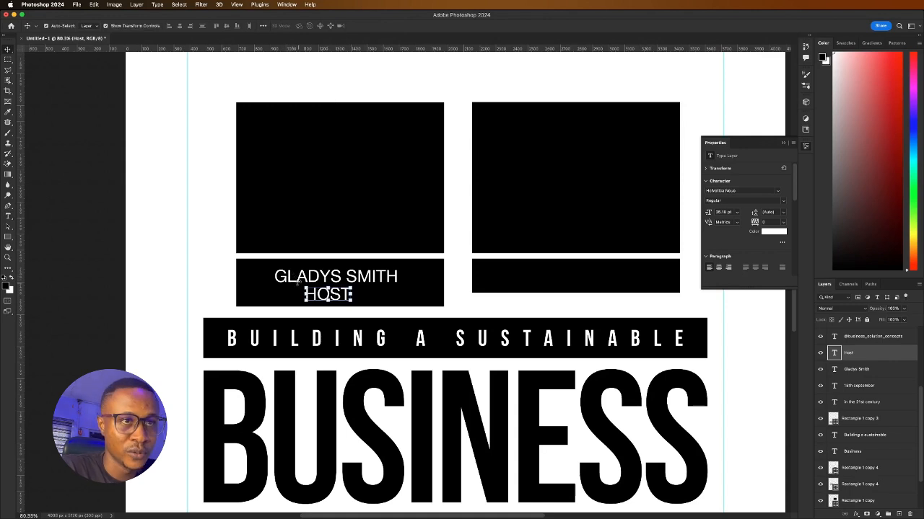
pyautogui.moveTo(303, 282); pyautogui.dragTo(334, 292)
pyautogui.press('Return')
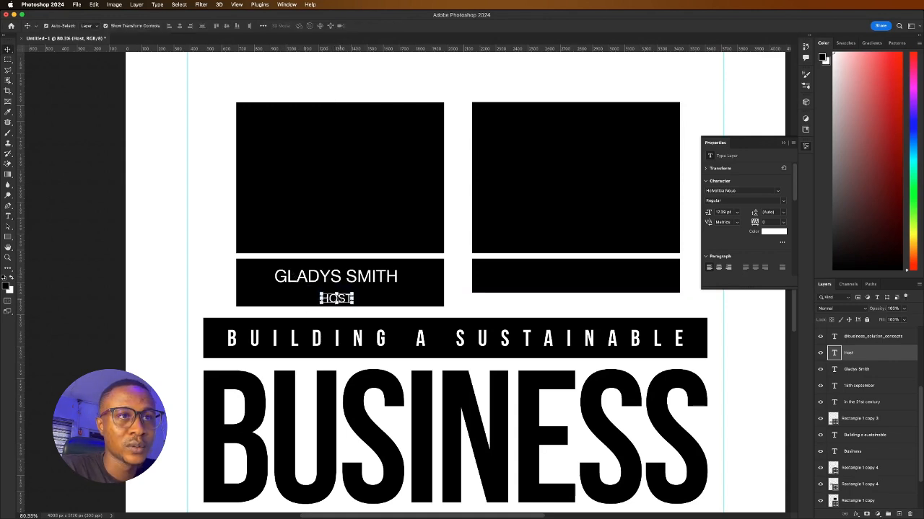
pyautogui.moveTo(347, 298); pyautogui.dragTo(347, 293)
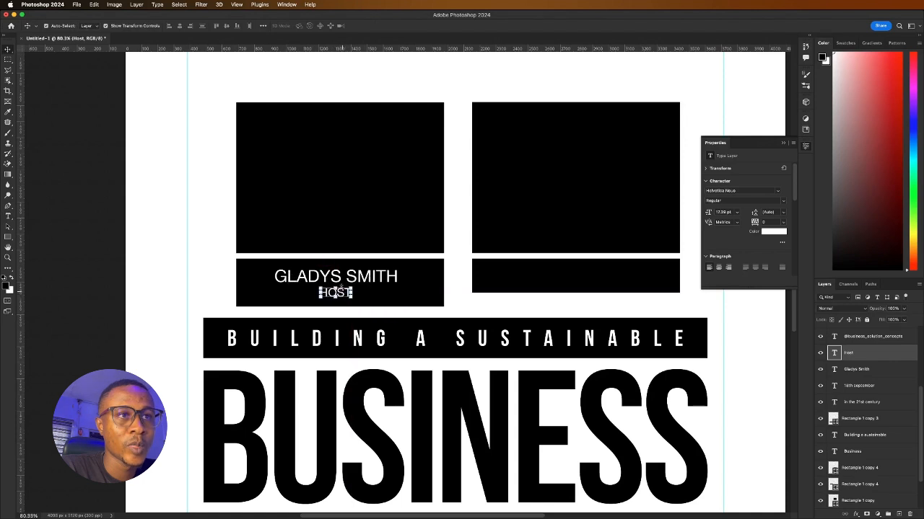
# Set the HOST label's font style to Bold
pyautogui.doubleClick(336, 293)
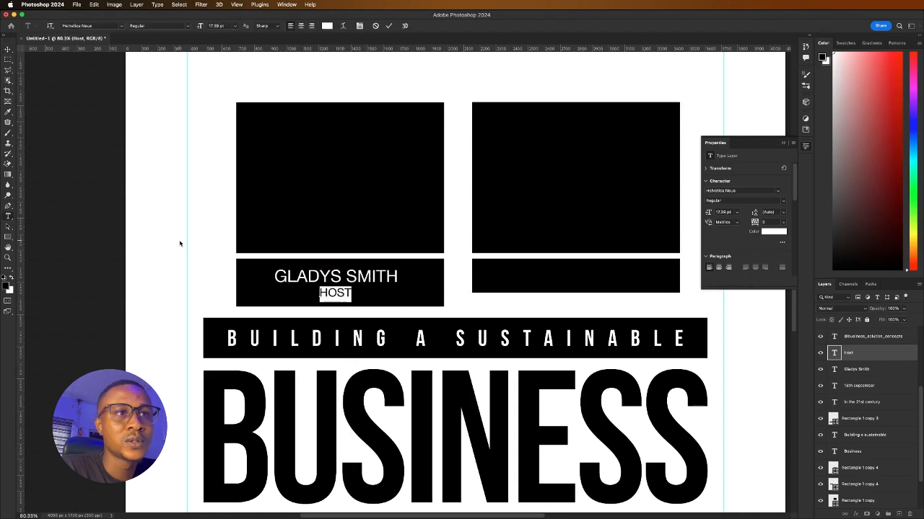
pyautogui.press('Escape')
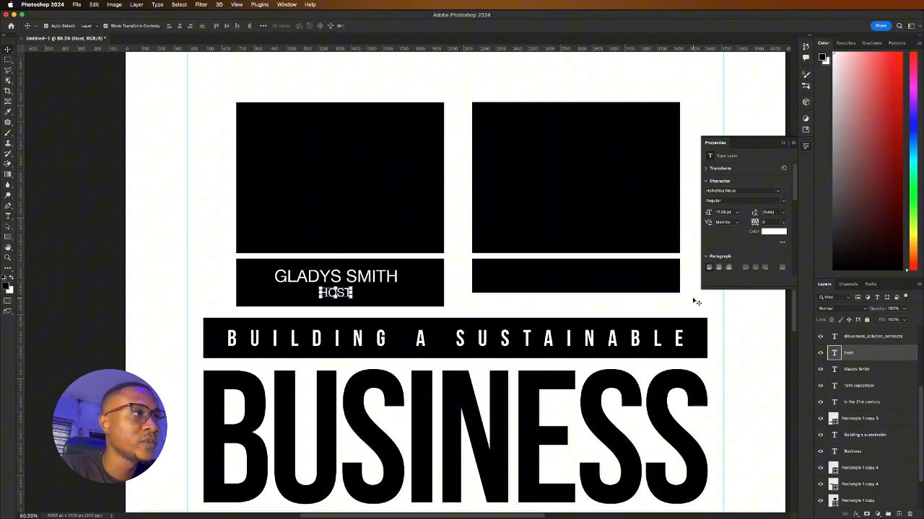
pyautogui.click(784, 204)
pyautogui.press('Return')
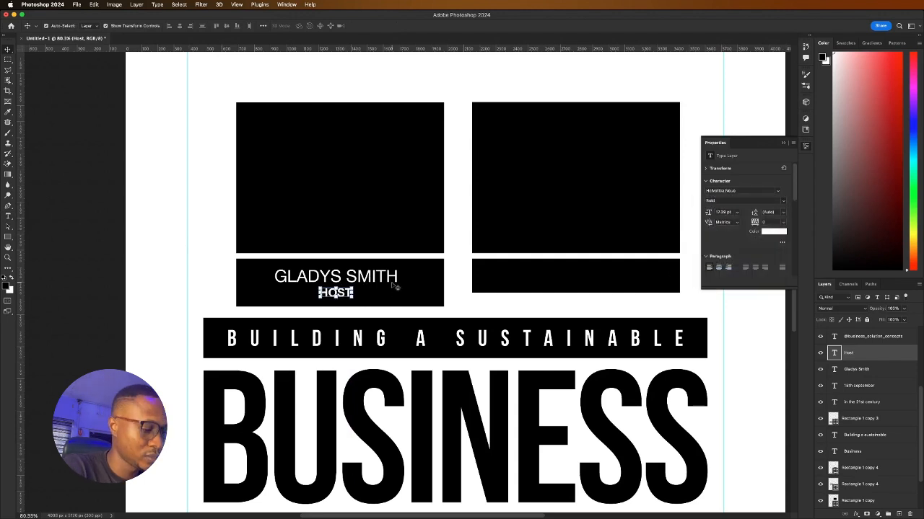
pyautogui.click(390, 280)
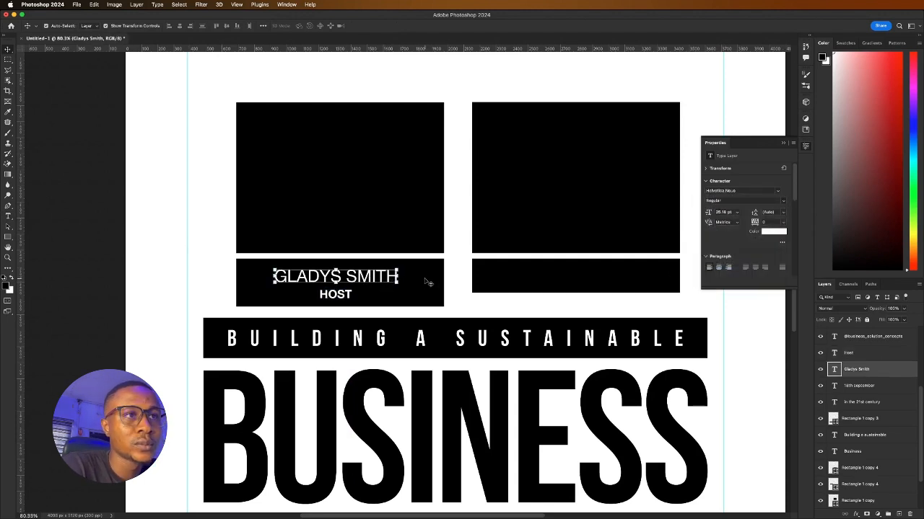
# Centre the host's name horizontally within its black name box
pyautogui.click(426, 282)
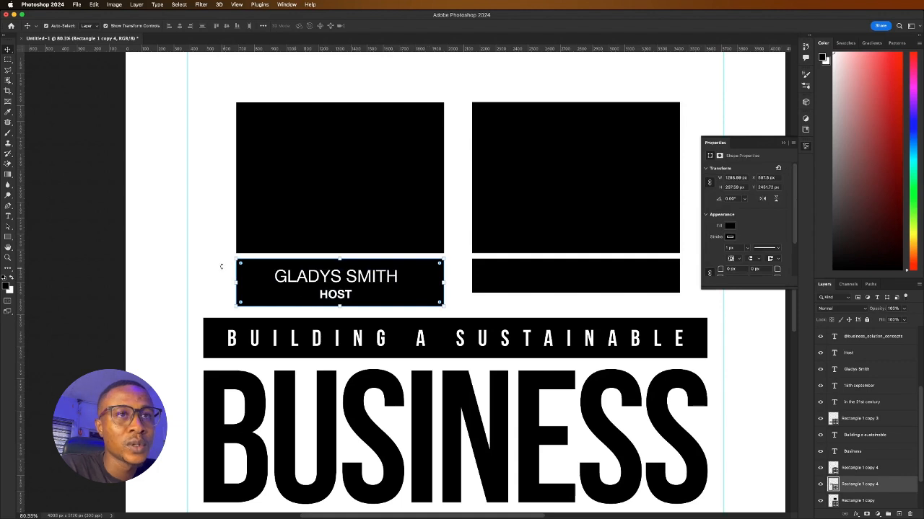
pyautogui.moveTo(220, 202); pyautogui.dragTo(354, 264)
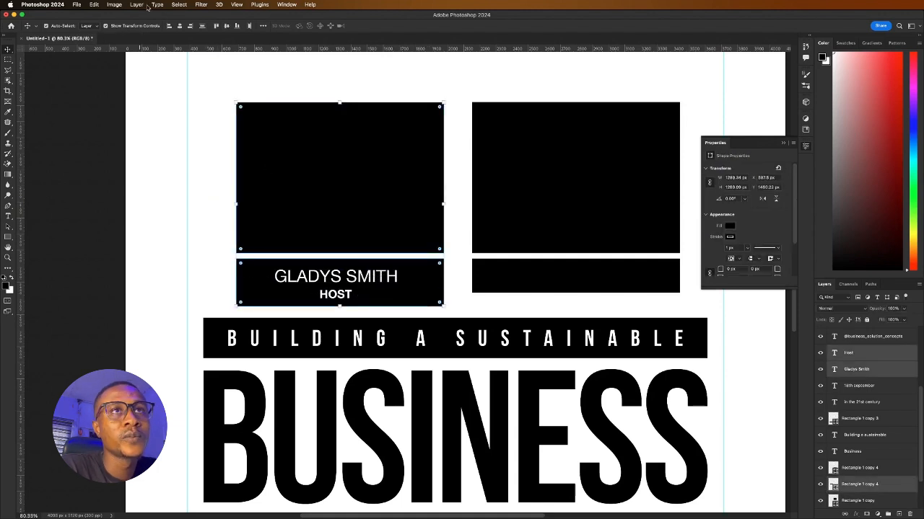
pyautogui.click(179, 27)
pyautogui.click(207, 204)
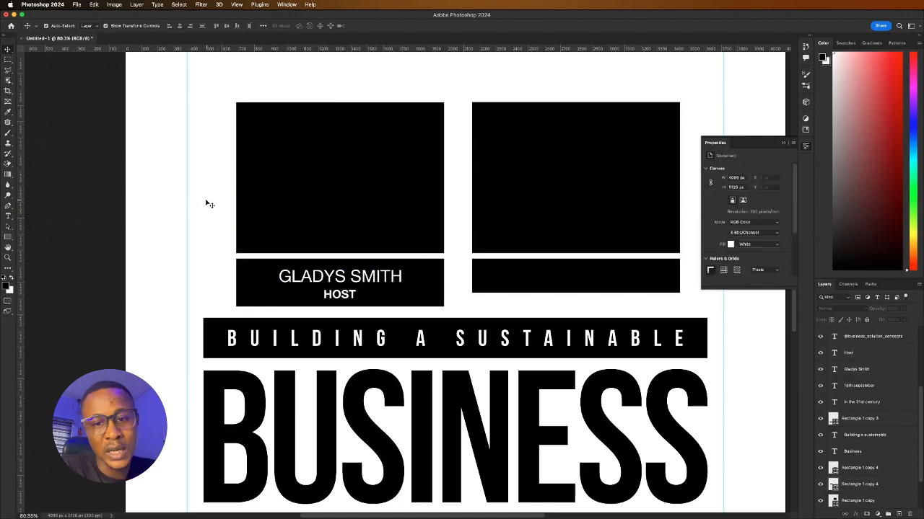
# Duplicate the name box and resize it into a slim black tab beside the left photo box
pyautogui.click(262, 295)
pyautogui.moveTo(261, 291); pyautogui.dragTo(210, 205)
pyautogui.moveTo(387, 199); pyautogui.dragTo(248, 207)
pyautogui.moveTo(240, 207); pyautogui.dragTo(239, 168)
pyautogui.press('Return')
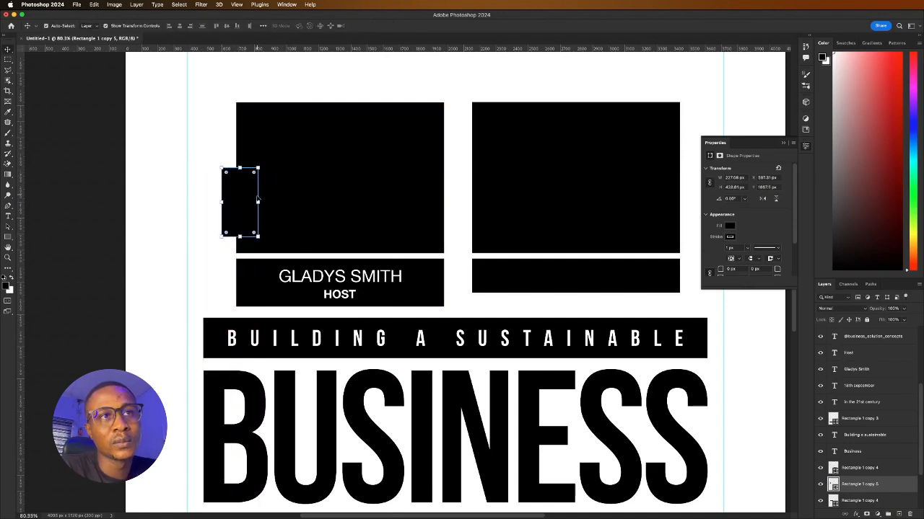
pyautogui.moveTo(257, 199); pyautogui.dragTo(251, 200)
pyautogui.click(405, 26)
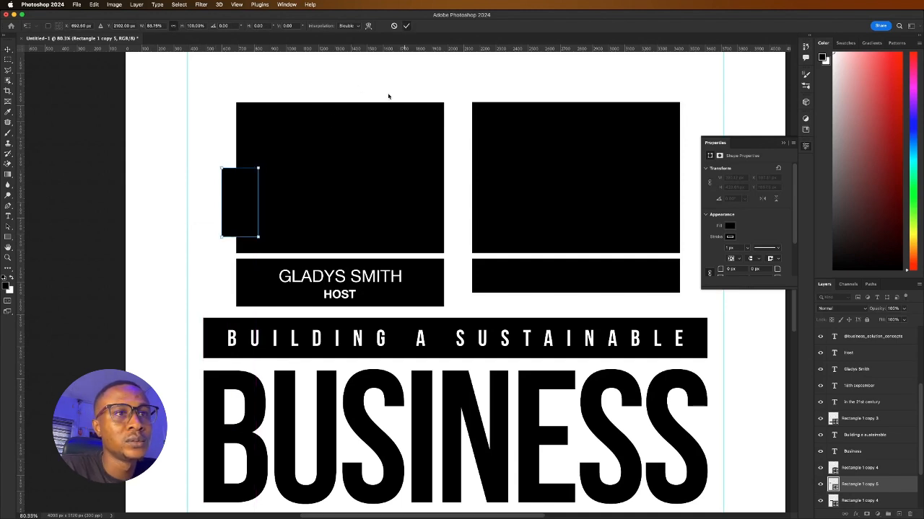
# Move HOST onto the tab, rotate it 90° to run vertically, and centre it there
pyautogui.moveTo(344, 296); pyautogui.dragTo(238, 177)
pyautogui.press('super+t')
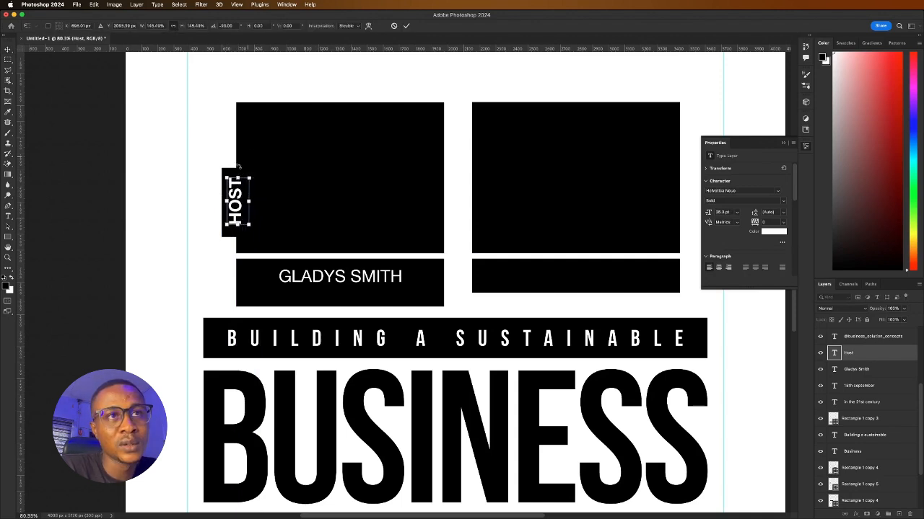
pyautogui.click(238, 178)
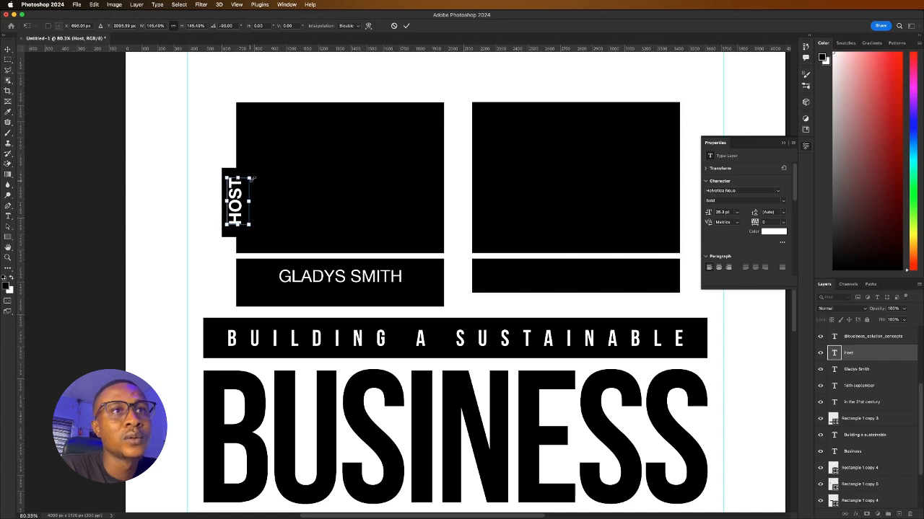
pyautogui.click(406, 26)
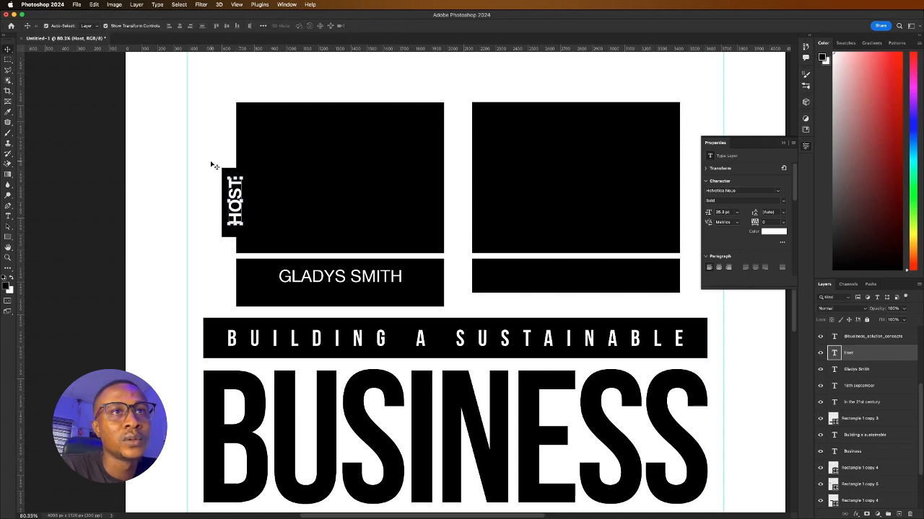
pyautogui.moveTo(212, 163); pyautogui.dragTo(238, 197)
pyautogui.keyDown('shift'); pyautogui.click(306, 185); pyautogui.keyUp('shift')
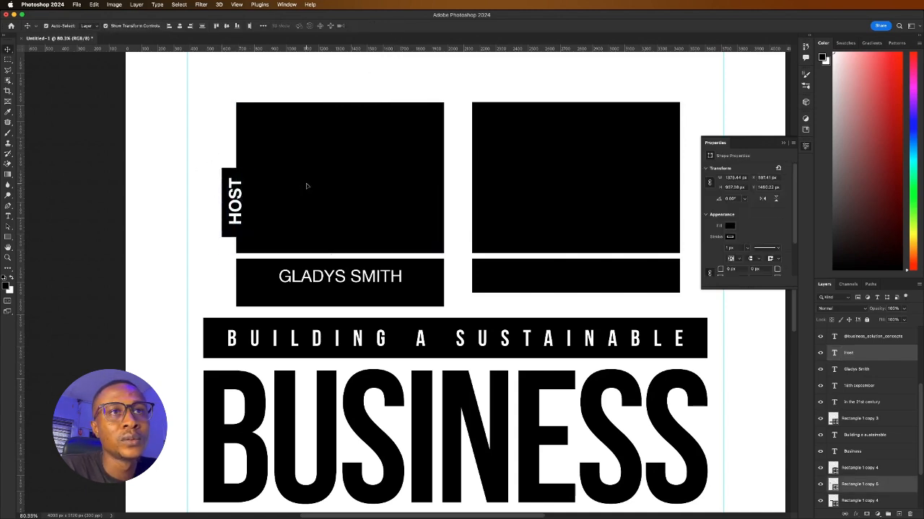
pyautogui.click(180, 26)
pyautogui.click(228, 26)
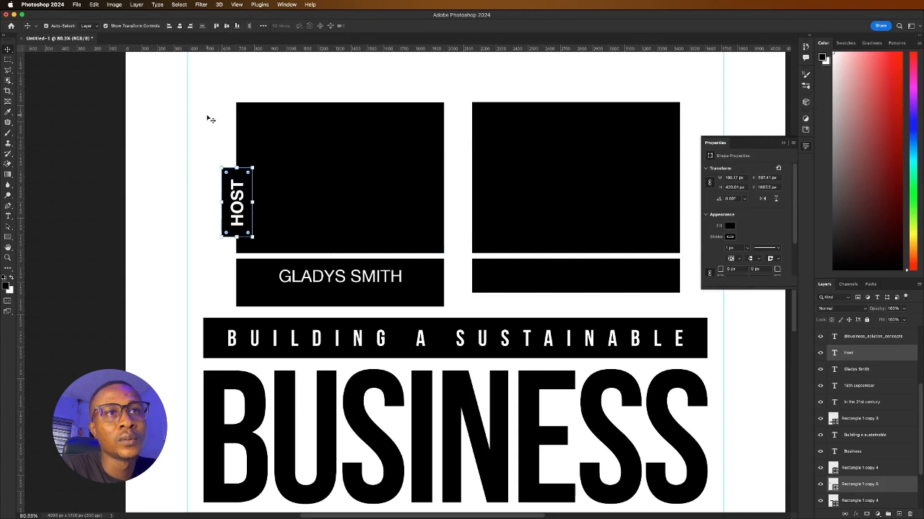
pyautogui.click(210, 120)
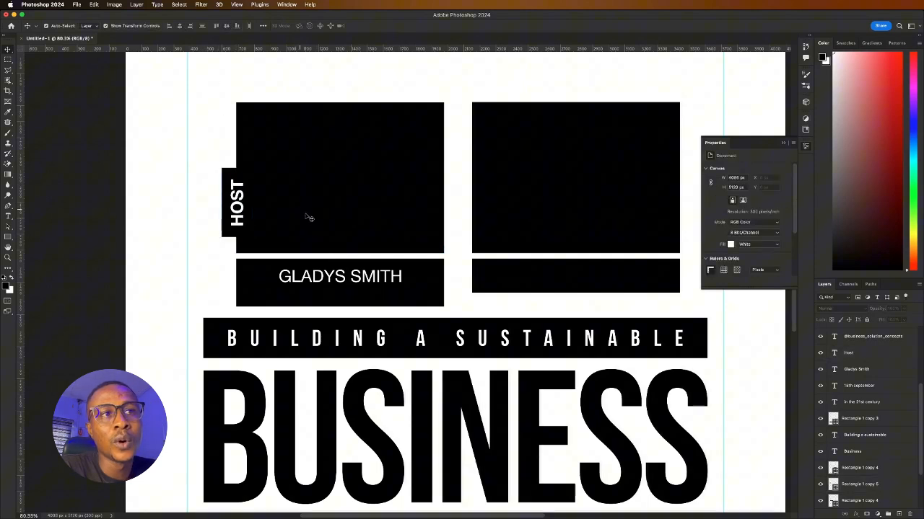
# Shorten the host's black name box by raising its bottom edge
pyautogui.click(338, 306)
pyautogui.moveTo(342, 306); pyautogui.dragTo(358, 286)
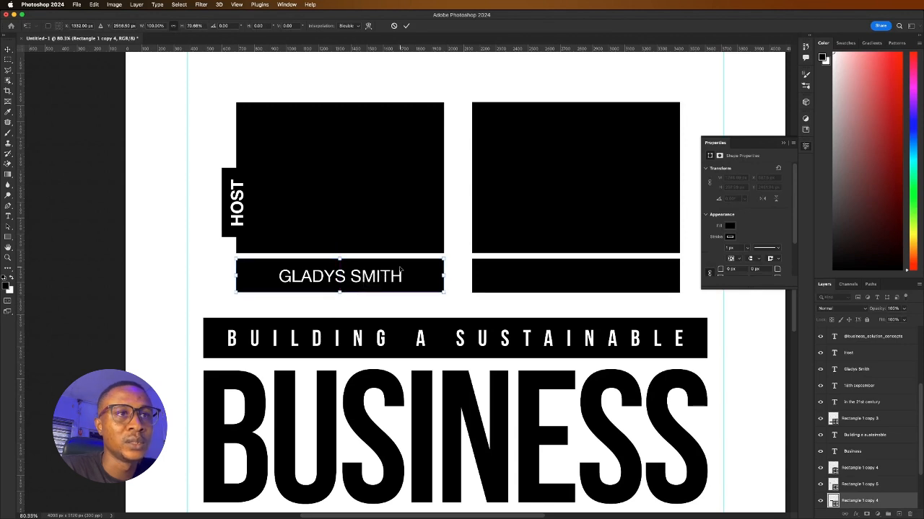
pyautogui.click(407, 26)
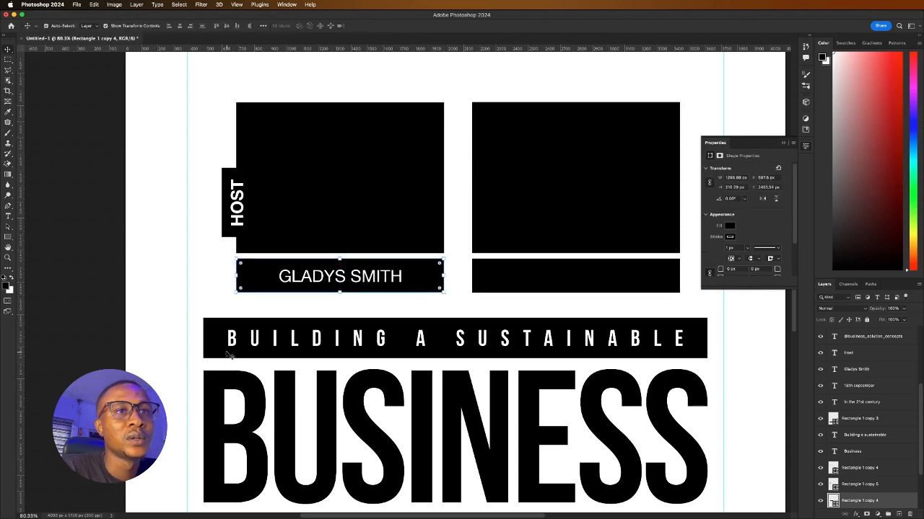
# Copy the HOST tab and its text to the left edge of the right photo box
pyautogui.moveTo(224, 254); pyautogui.dragTo(322, 273)
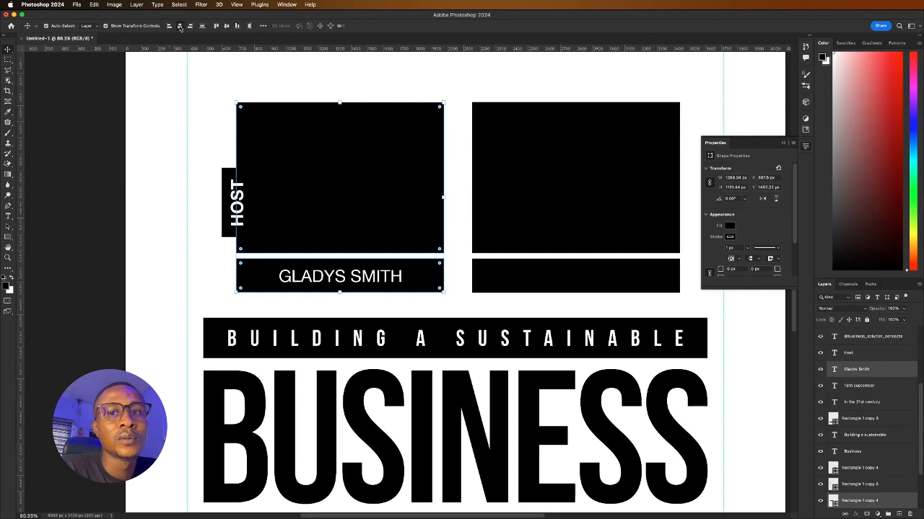
pyautogui.click(206, 180)
pyautogui.moveTo(210, 168); pyautogui.dragTo(236, 205)
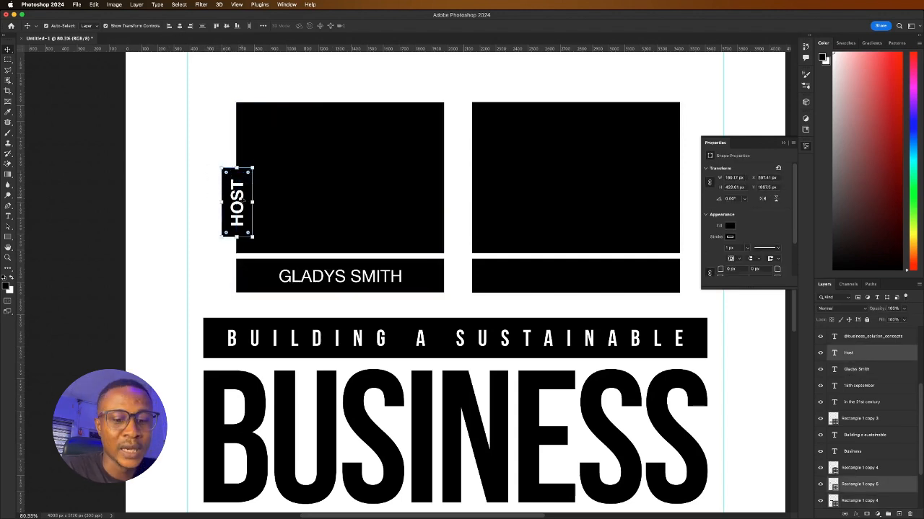
pyautogui.moveTo(237, 198); pyautogui.dragTo(480, 207)
# Retype the copied tab's label as 'GUEST'
pyautogui.click(460, 155)
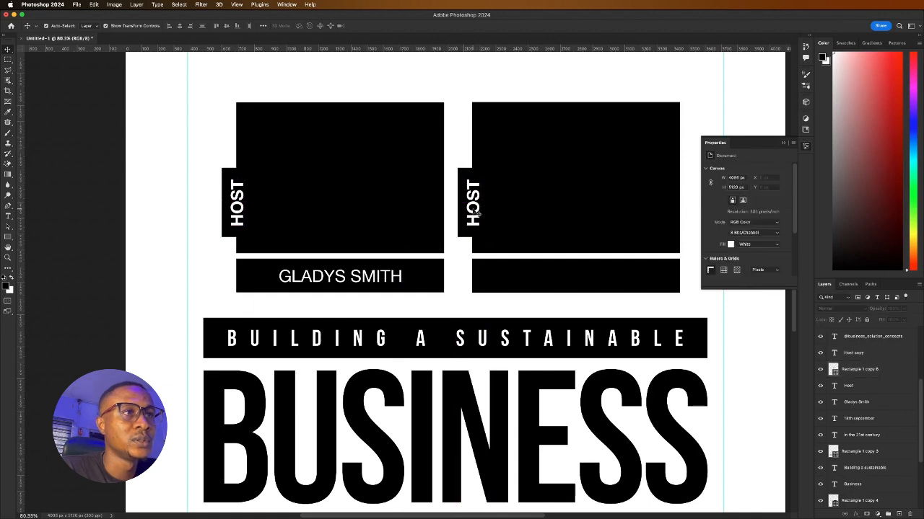
pyautogui.doubleClick(477, 211)
pyautogui.write('GUEST')
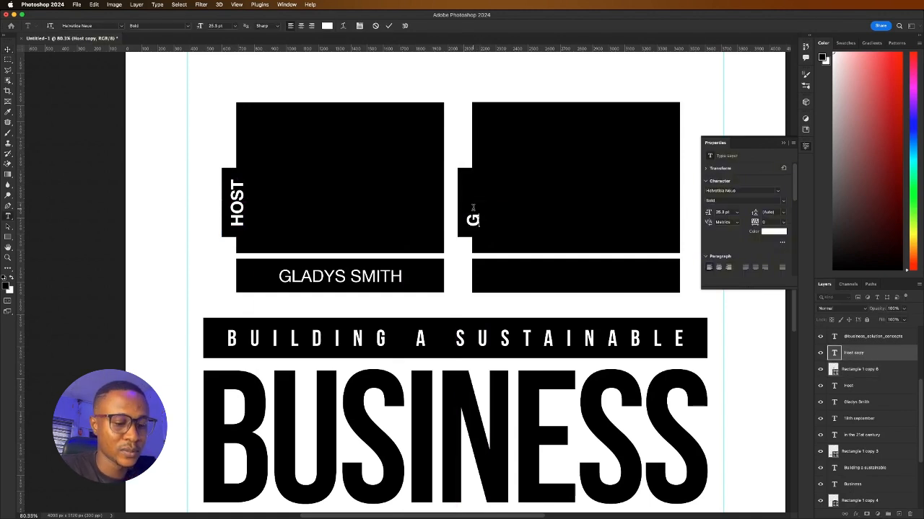
pyautogui.click(389, 27)
# Stretch the small black GUEST tab taller to fit the word
pyautogui.click(468, 117)
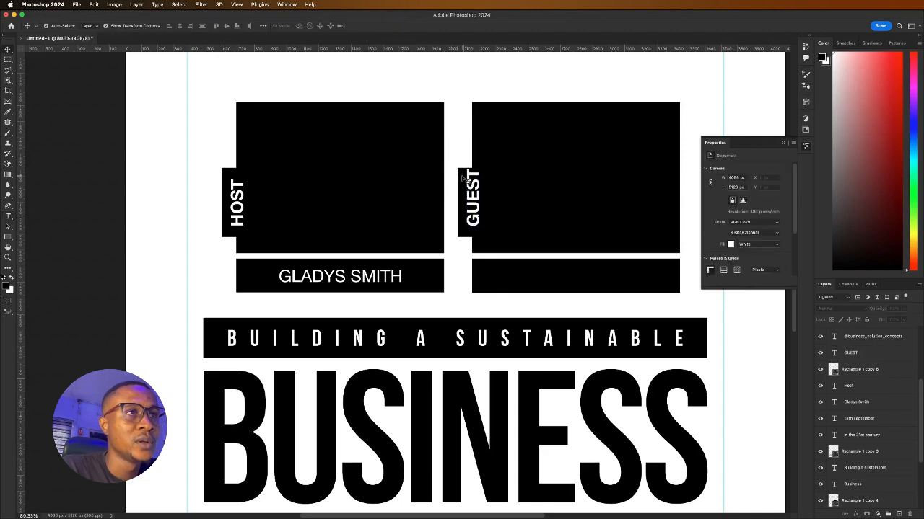
pyautogui.click(464, 177)
pyautogui.moveTo(474, 167); pyautogui.dragTo(487, 210)
pyautogui.click(406, 25)
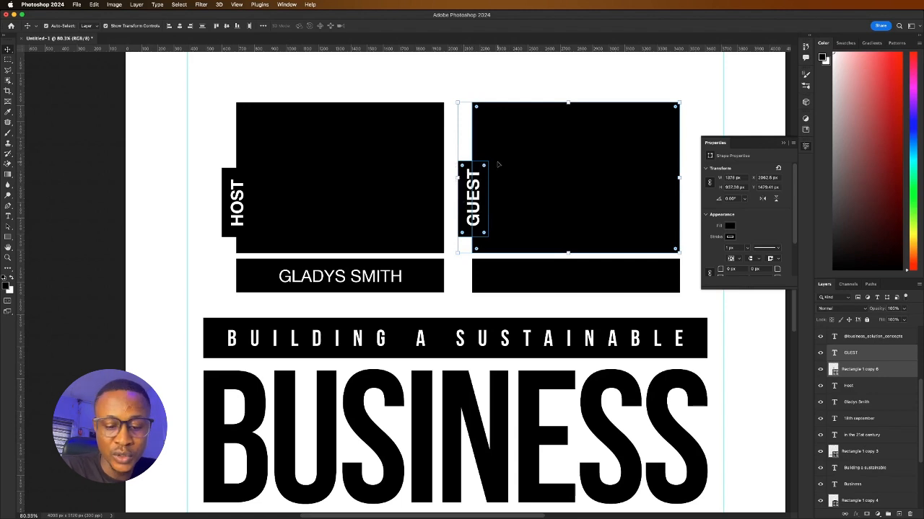
pyautogui.keyDown('shift'); pyautogui.click(529, 126); pyautogui.keyUp('shift')
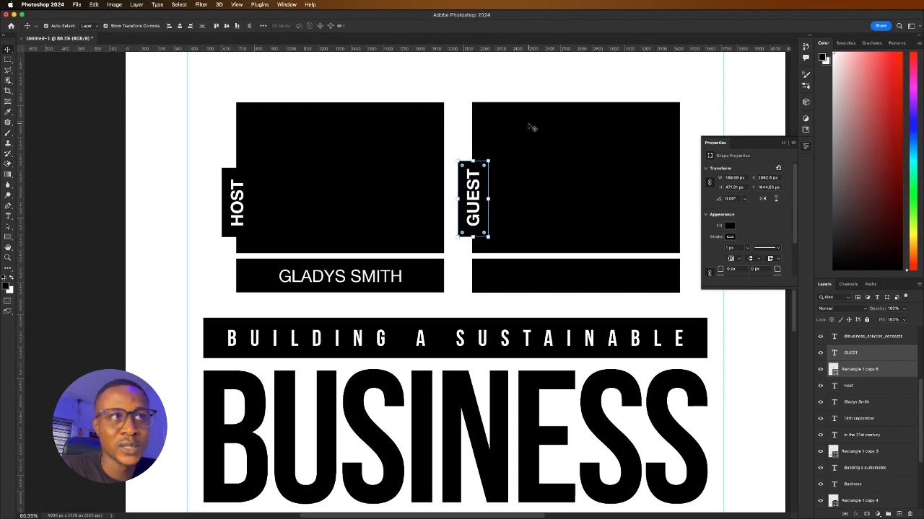
# Copy the host's name text into the right name box and retype it as the guest's name
pyautogui.scroll(-5, 423, 258)
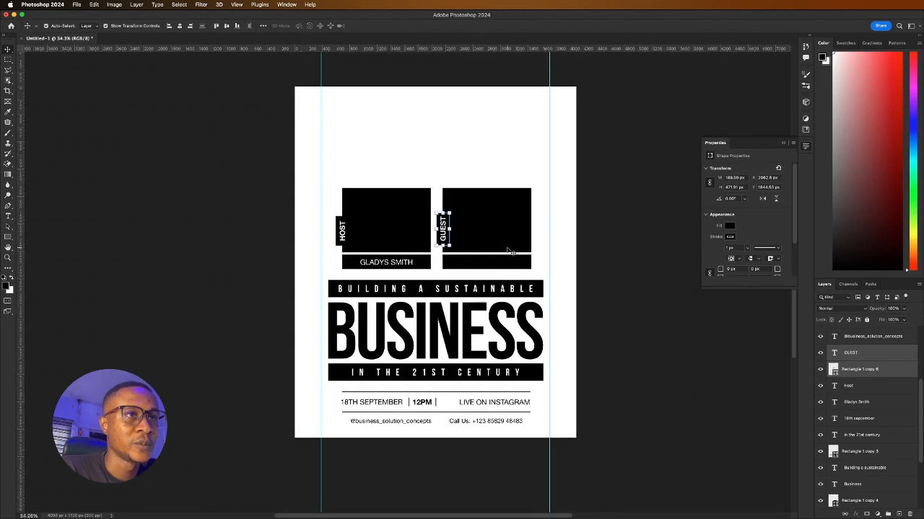
pyautogui.scroll(5, 509, 251)
pyautogui.click(239, 280)
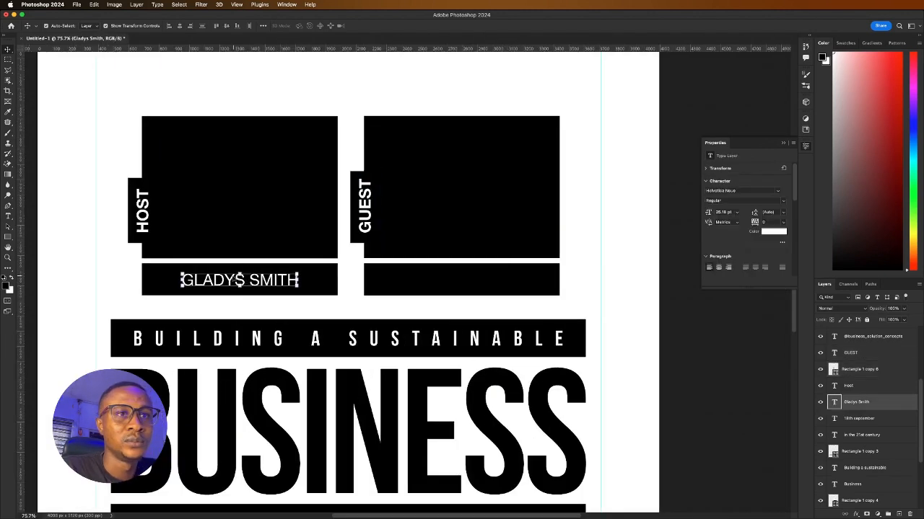
pyautogui.moveTo(238, 282); pyautogui.dragTo(458, 283)
pyautogui.doubleClick(455, 282)
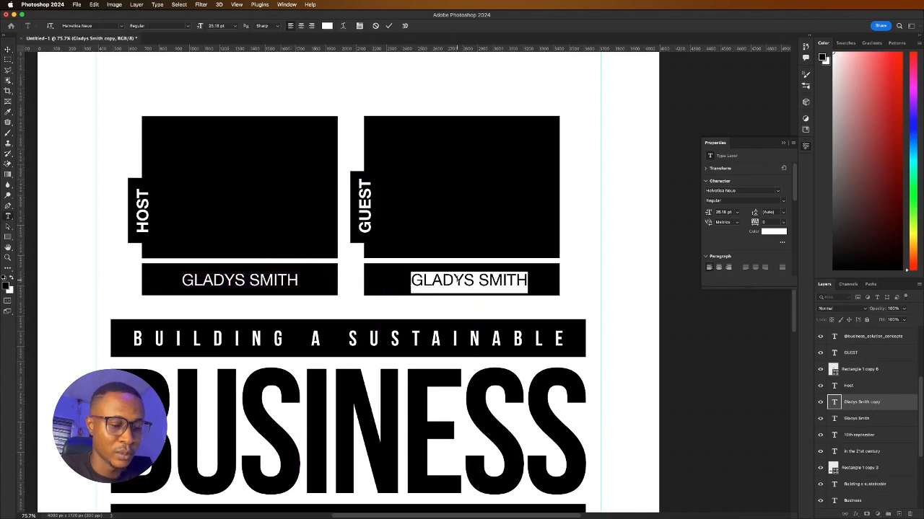
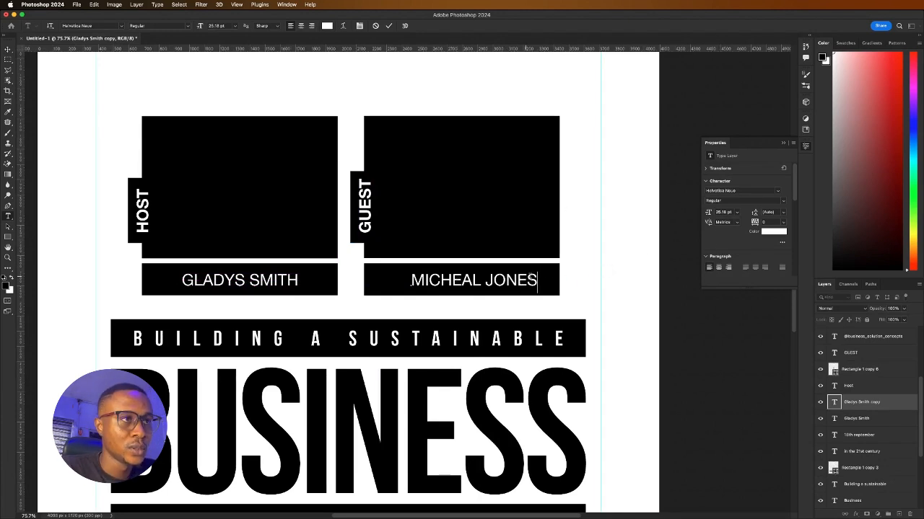
pyautogui.click(663, 271)
# Centre the guest's name horizontally within its black name box
pyautogui.press('v')
pyautogui.click(386, 274)
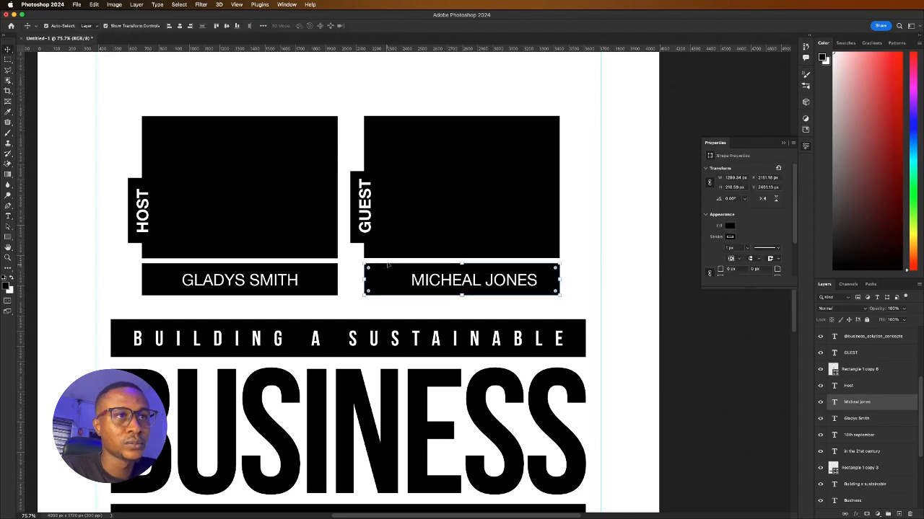
pyautogui.click(178, 25)
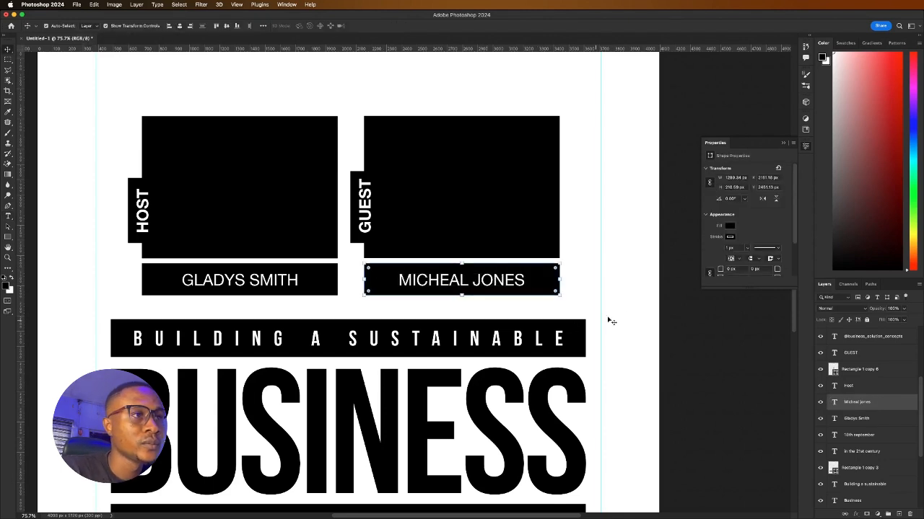
pyautogui.click(613, 273)
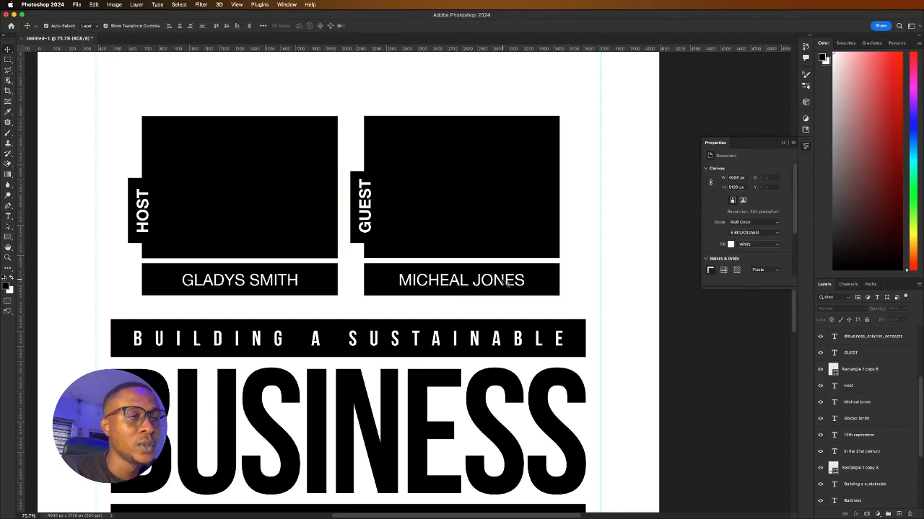
# Duplicate the guest name text just to its right
pyautogui.doubleClick(505, 282)
pyautogui.click(640, 232)
pyautogui.click(640, 231)
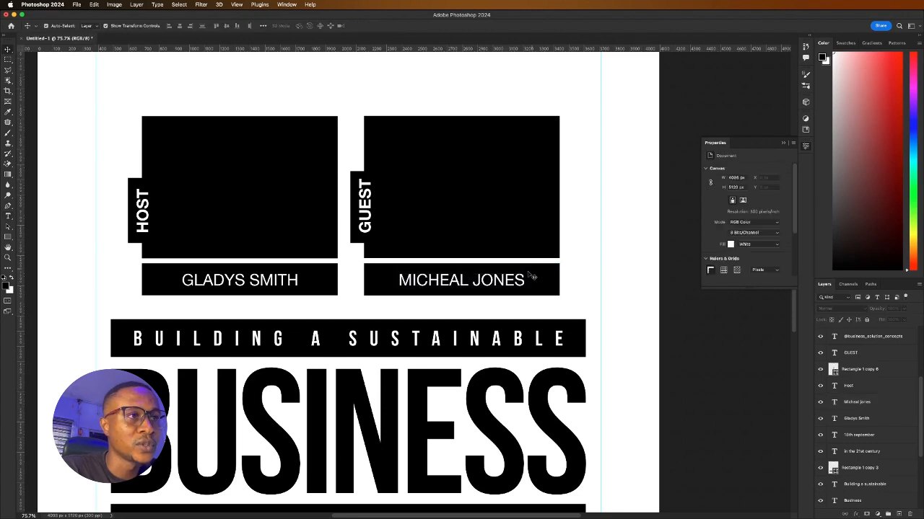
pyautogui.click(508, 280)
pyautogui.moveTo(489, 278); pyautogui.dragTo(523, 280)
# Retype the duplicate as '(CEO)' and scale it down to about half size
pyautogui.doubleClick(523, 280)
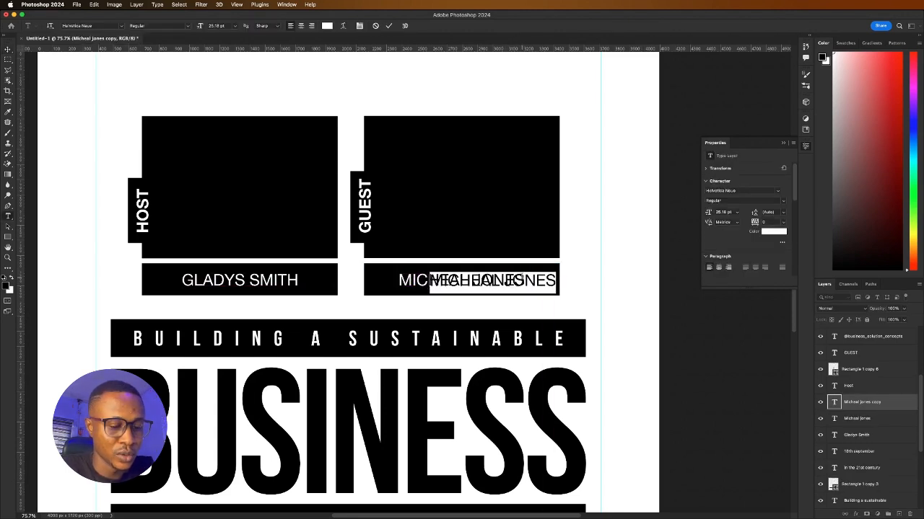
pyautogui.write('(CEO')
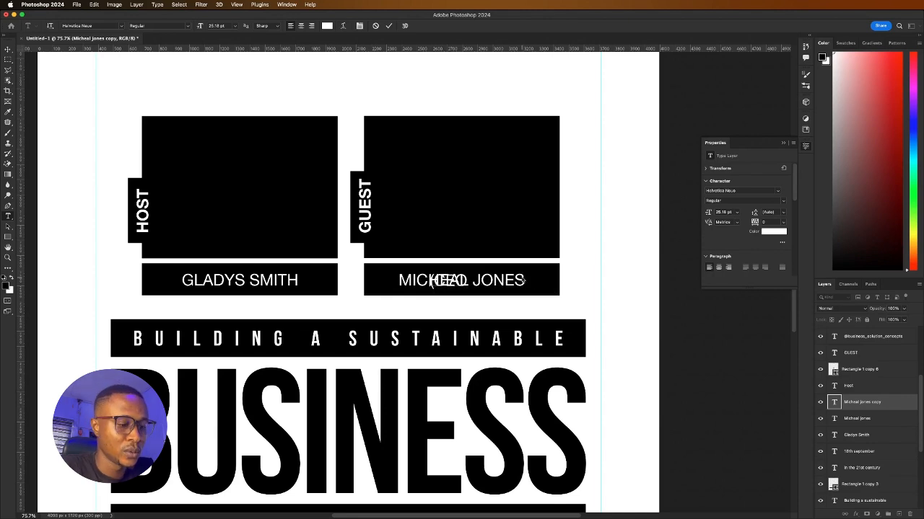
pyautogui.write(')')
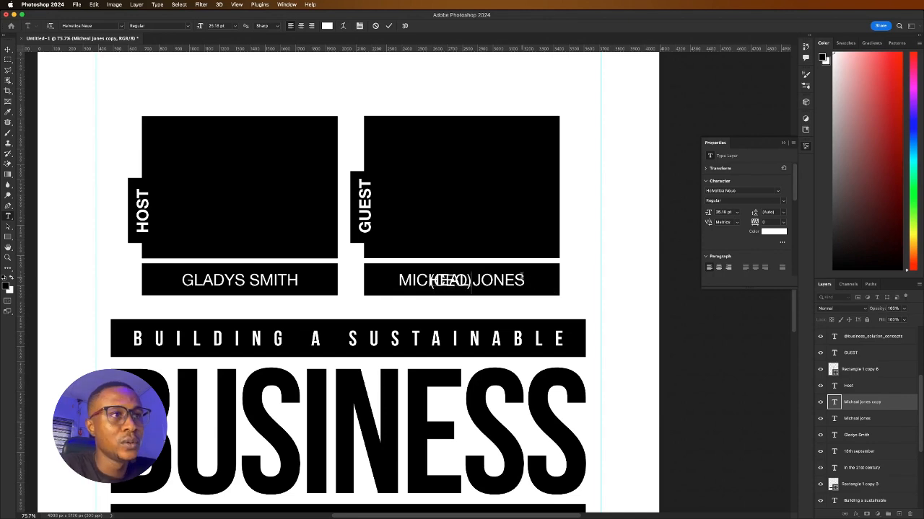
pyautogui.click(390, 26)
pyautogui.press('v')
pyautogui.moveTo(471, 276); pyautogui.dragTo(514, 280)
pyautogui.scroll(5, 541, 282)
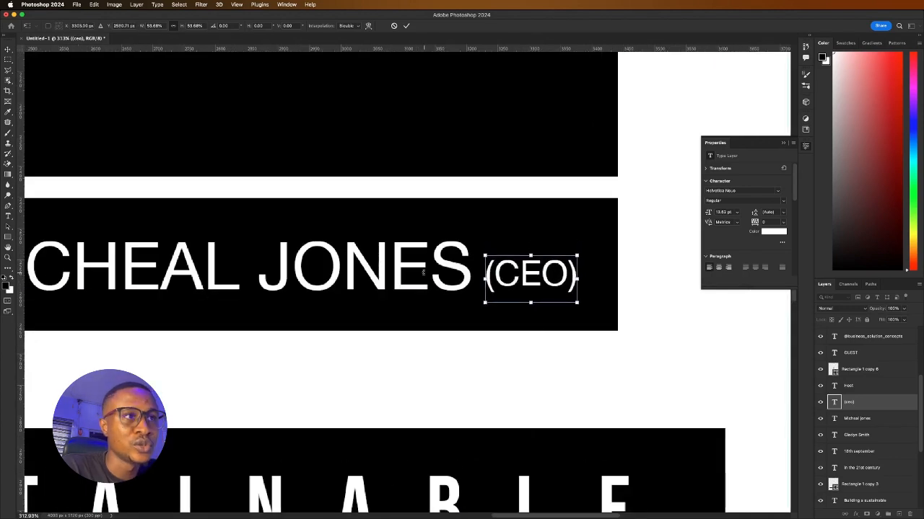
pyautogui.click(406, 26)
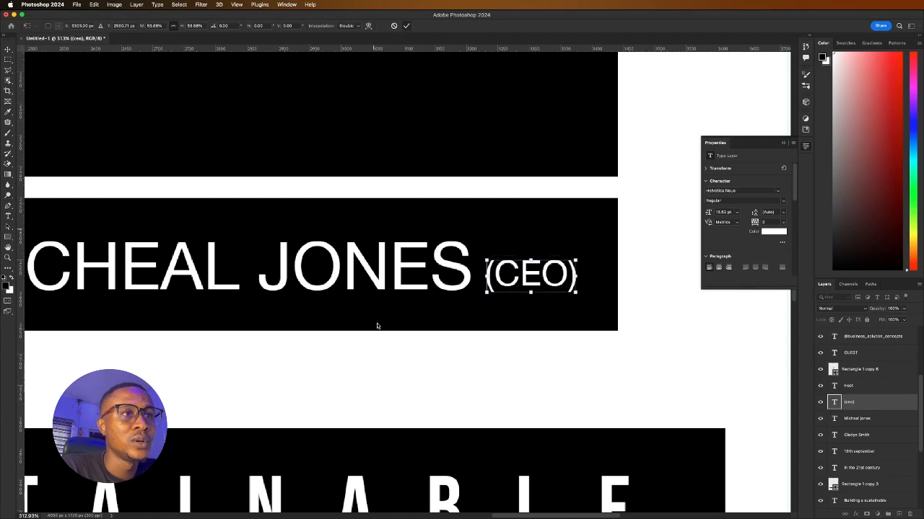
# Shift the guest name and (CEO) label left together to fit the name bar
pyautogui.keyDown('shift'); pyautogui.click(386, 283); pyautogui.keyUp('shift')
pyautogui.scroll(-5, 501, 277)
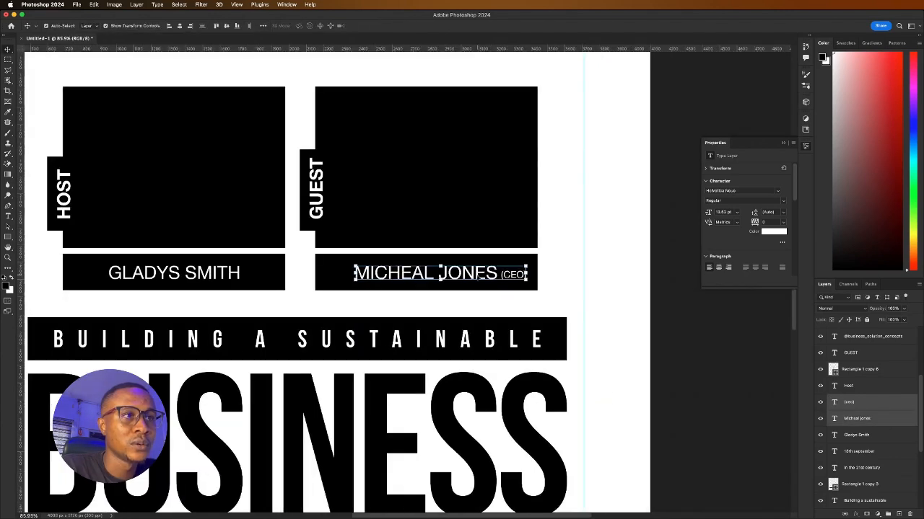
pyautogui.moveTo(478, 278); pyautogui.dragTo(462, 277)
pyautogui.click(556, 268)
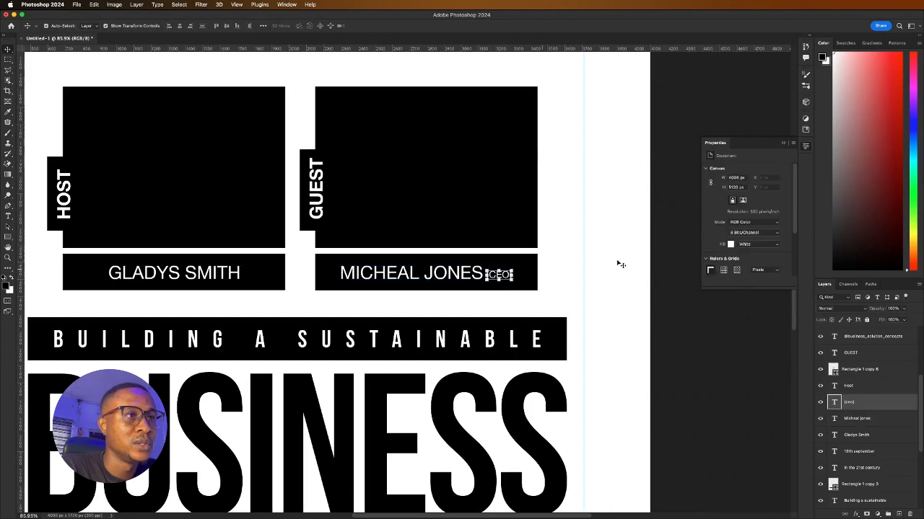
# Set the (CEO) label's font style to Bold
pyautogui.click(782, 203)
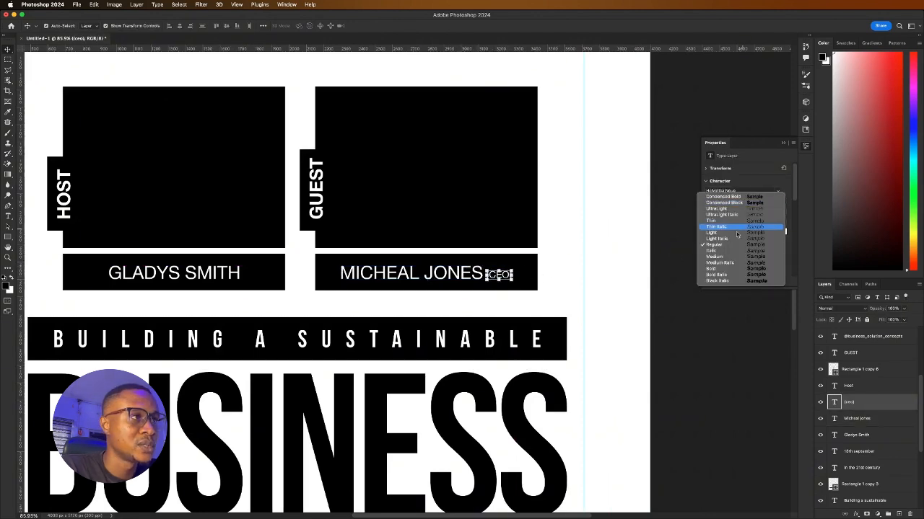
pyautogui.click(751, 272)
pyautogui.scroll(-5, 583, 256)
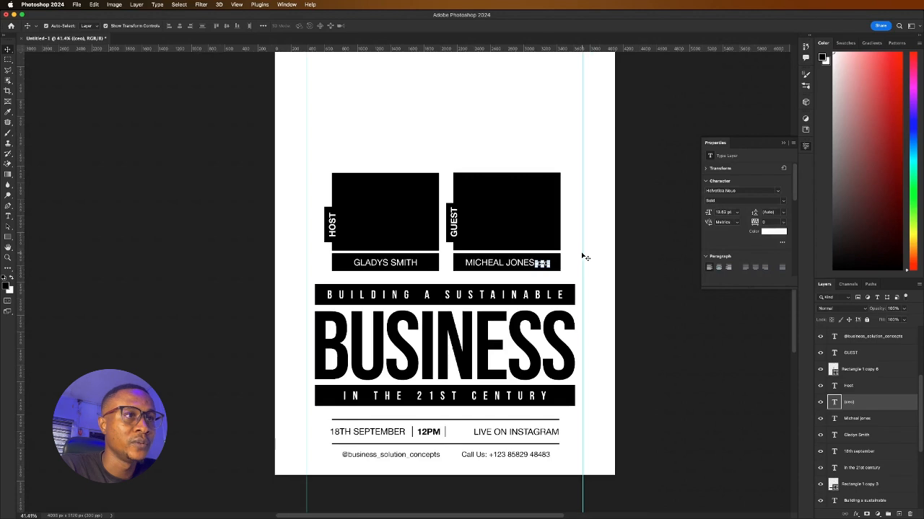
pyautogui.scroll(-5, 498, 277)
pyautogui.scroll(7, 498, 276)
pyautogui.scroll(-3, 498, 277)
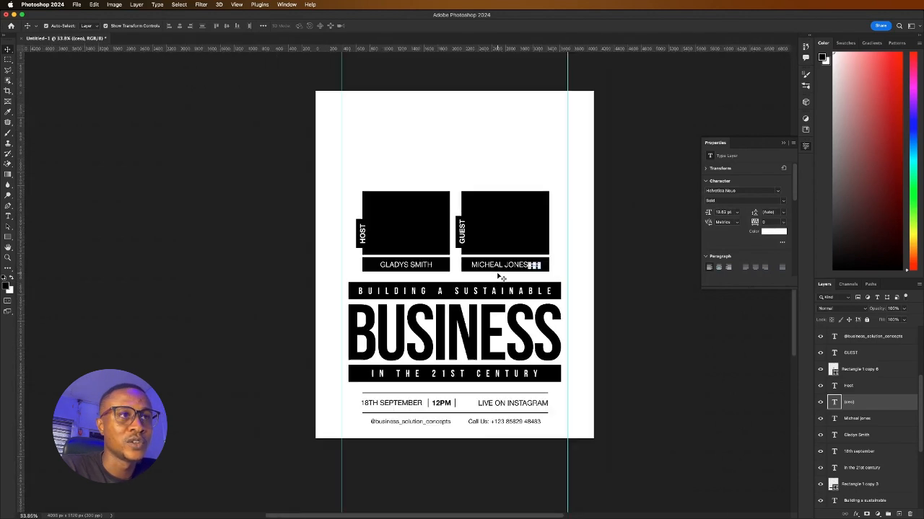
pyautogui.click(282, 257)
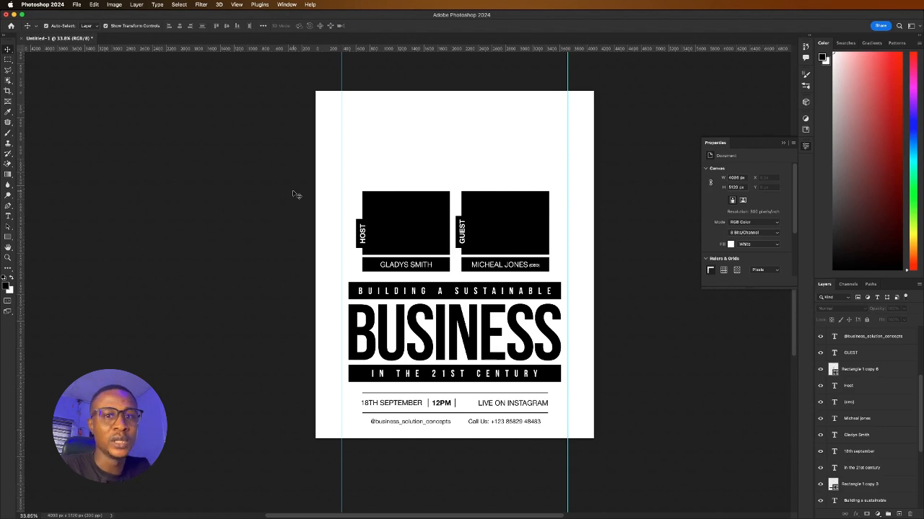
# Place Embedded preview.jpg from Documents > 2024 Designs > September design 2024 > Design exercise > abstract logo
pyautogui.click(81, 5)
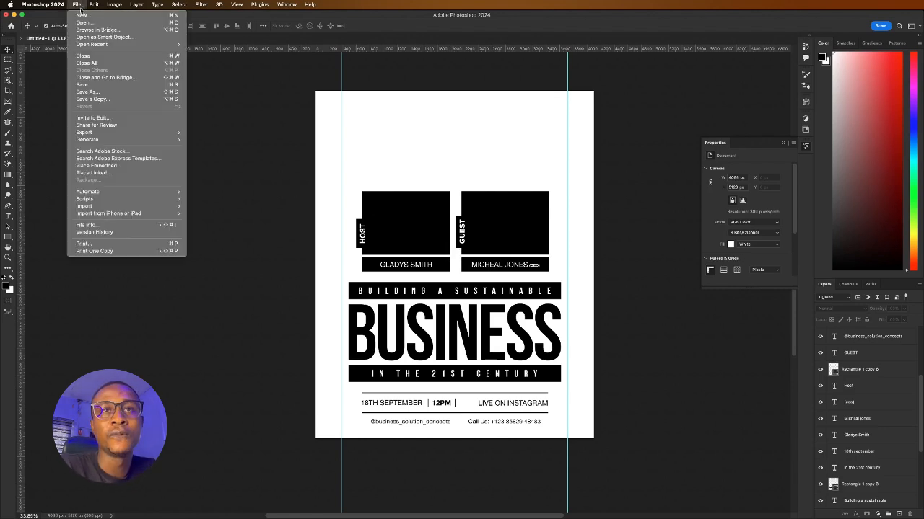
pyautogui.click(95, 167)
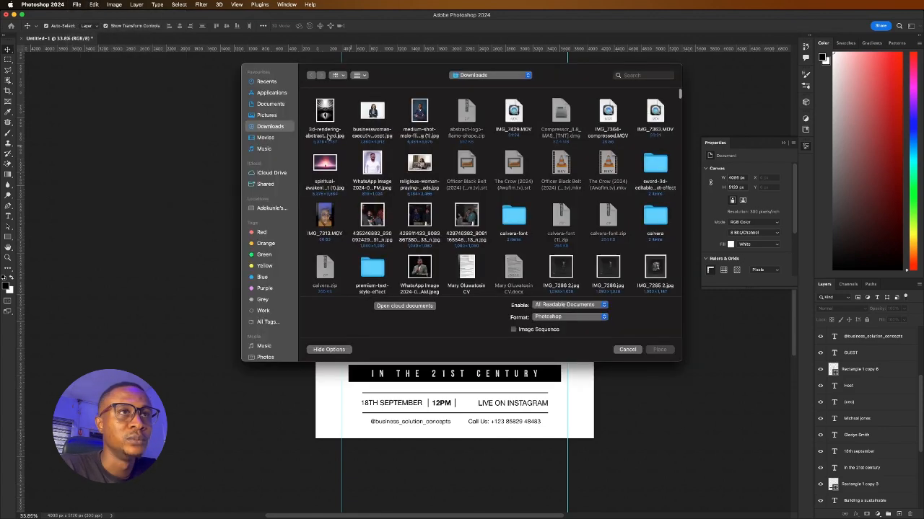
pyautogui.click(271, 105)
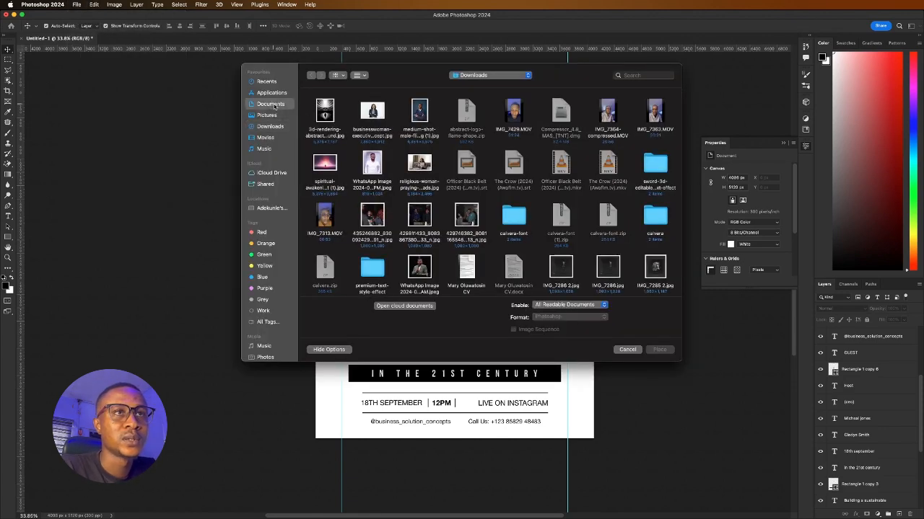
pyautogui.doubleClick(327, 115)
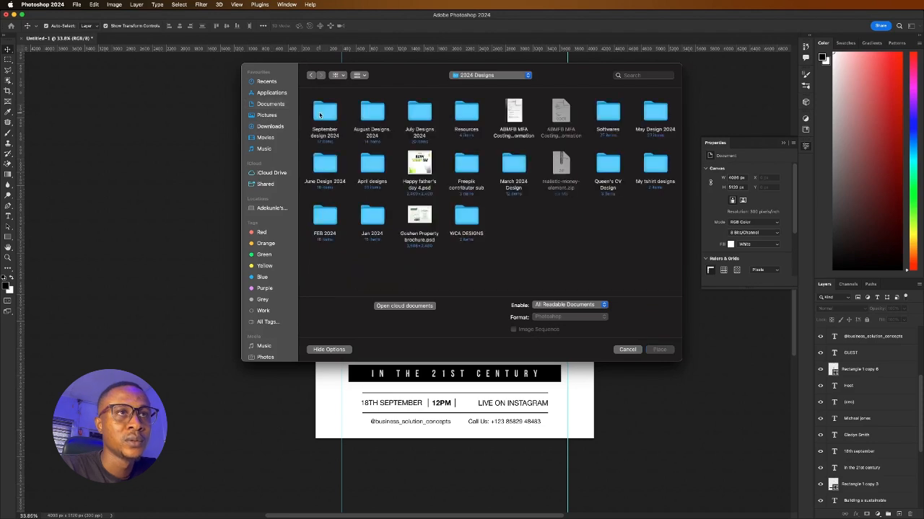
pyautogui.doubleClick(321, 115)
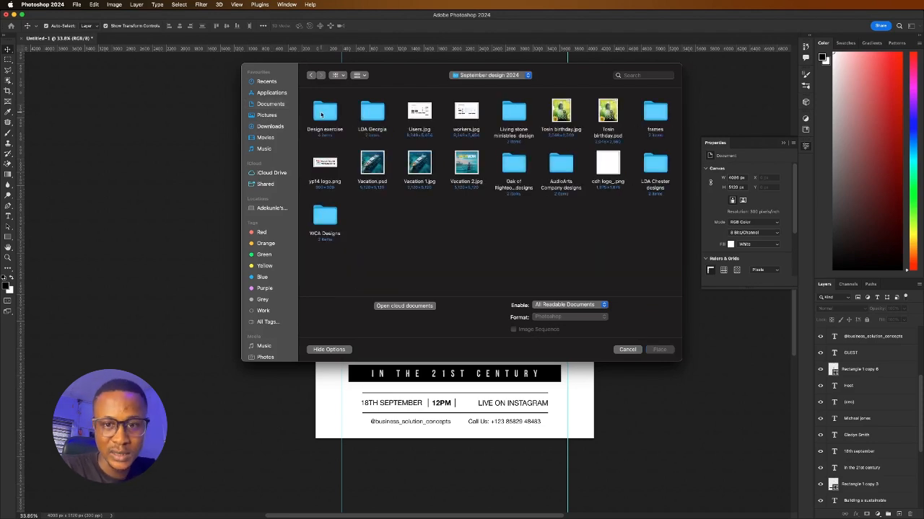
pyautogui.doubleClick(322, 114)
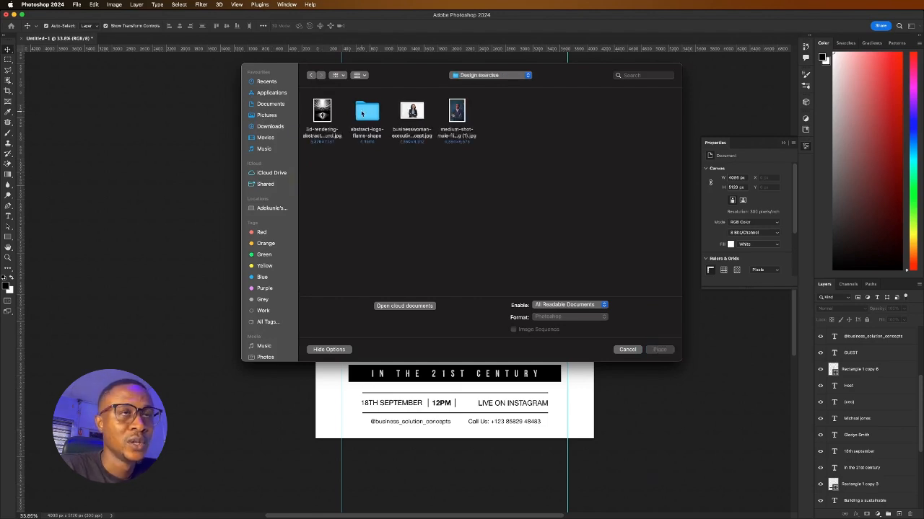
pyautogui.doubleClick(362, 113)
pyautogui.click(453, 114)
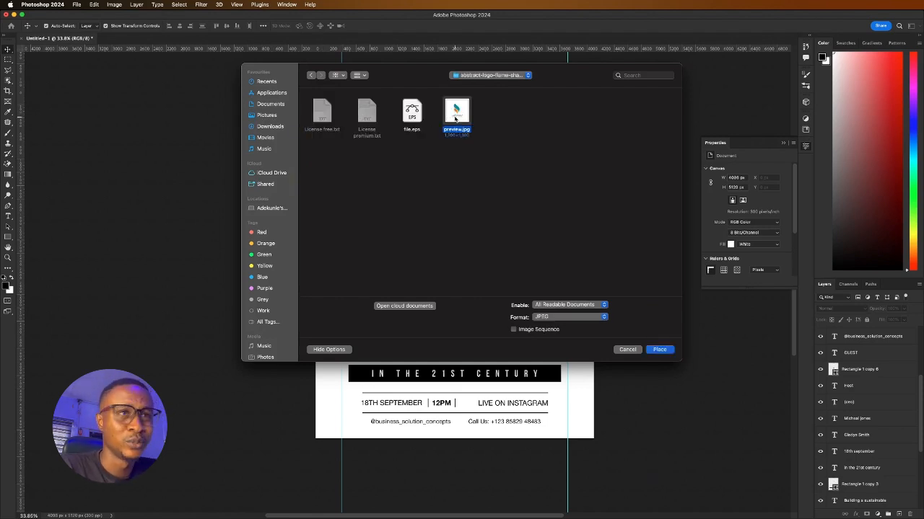
pyautogui.click(660, 349)
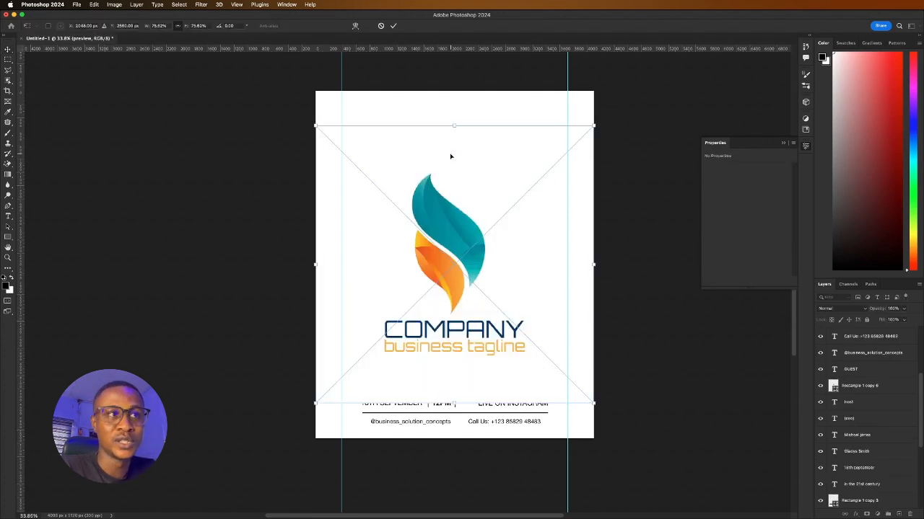
# Commit the placed flame logo and move it up over the top of the poster
pyautogui.click(394, 25)
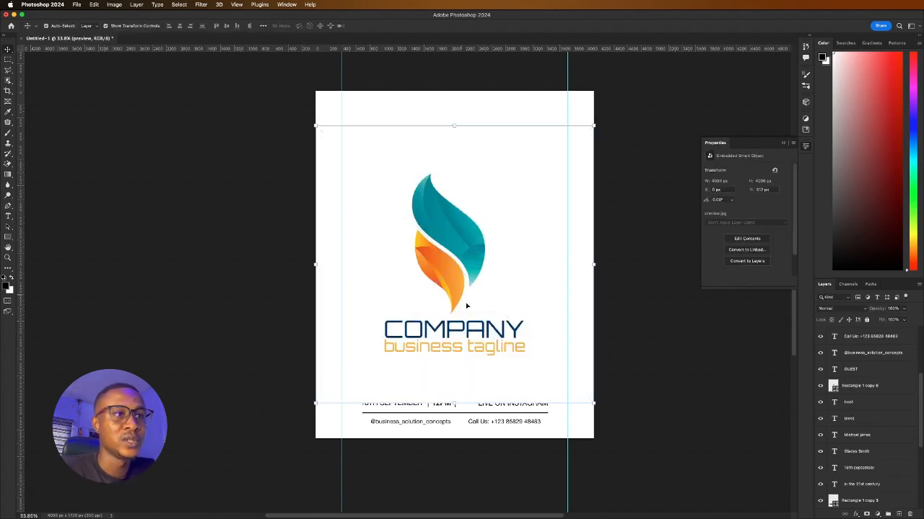
pyautogui.moveTo(475, 330); pyautogui.dragTo(466, 259)
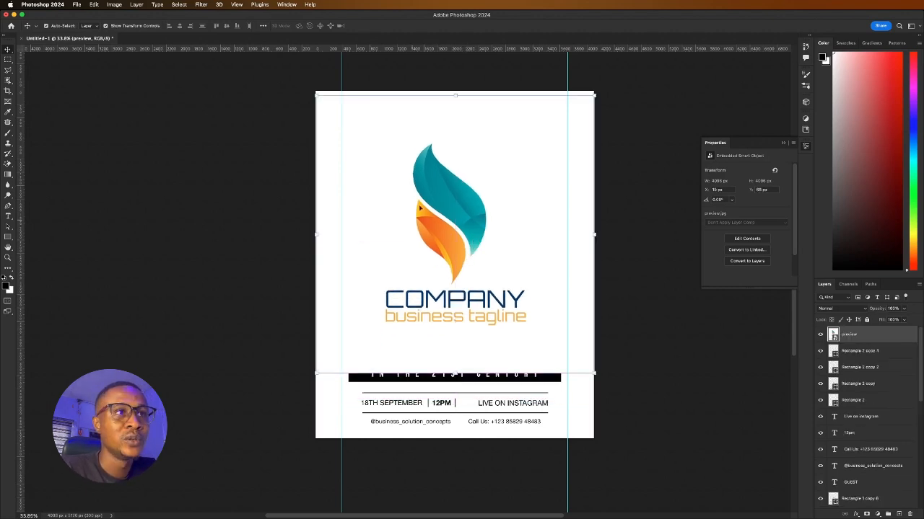
pyautogui.moveTo(420, 207)
pyautogui.mouseDown()
pyautogui.moveTo(473, 180)
pyautogui.moveTo(411, 189)
pyautogui.moveTo(423, 180)
pyautogui.moveTo(418, 214)
pyautogui.mouseUp()
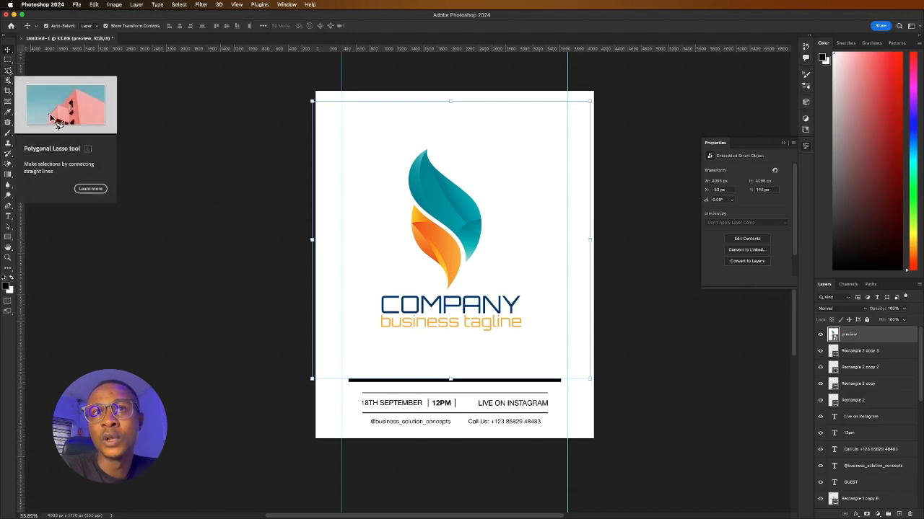
# Trace a polygonal lasso around the flame and copy it onto a new Layer 1
pyautogui.click(8, 70)
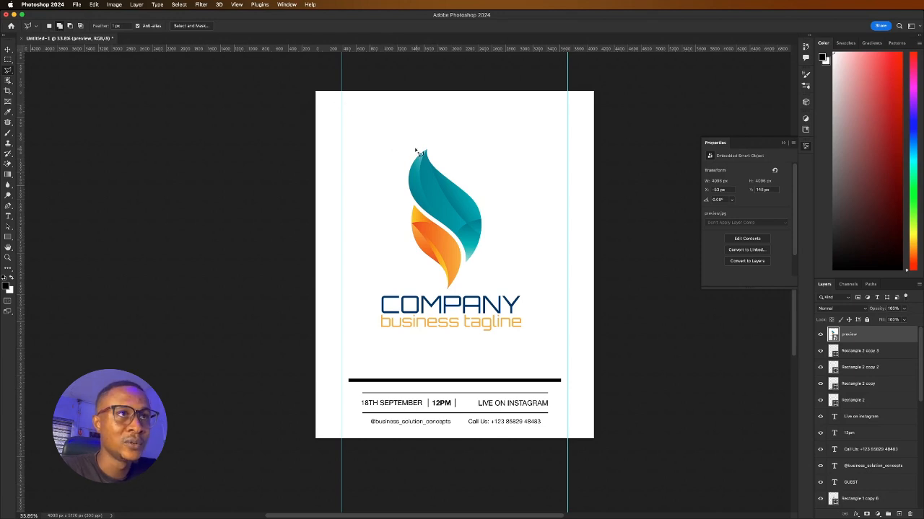
pyautogui.moveTo(413, 146)
pyautogui.mouseDown()
pyautogui.moveTo(388, 171)
pyautogui.moveTo(400, 252)
pyautogui.moveTo(427, 268)
pyautogui.moveTo(425, 284)
pyautogui.moveTo(447, 296)
pyautogui.moveTo(500, 272)
pyautogui.mouseUp()
pyautogui.click(496, 268)
pyautogui.click(503, 204)
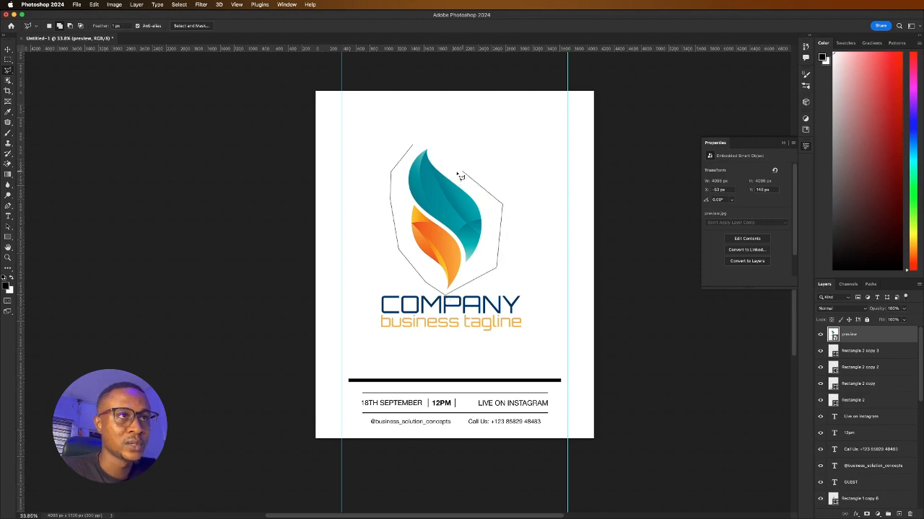
pyautogui.click(425, 142)
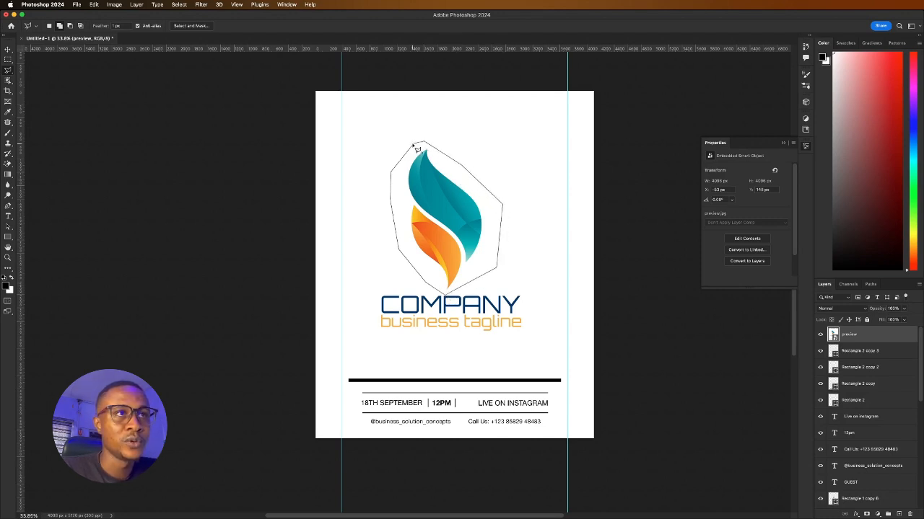
pyautogui.click(417, 150)
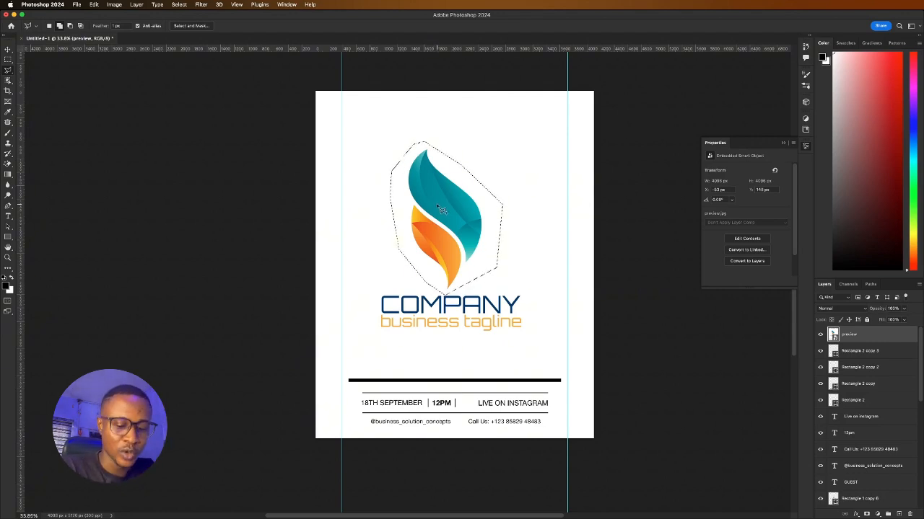
pyautogui.press('super+j')
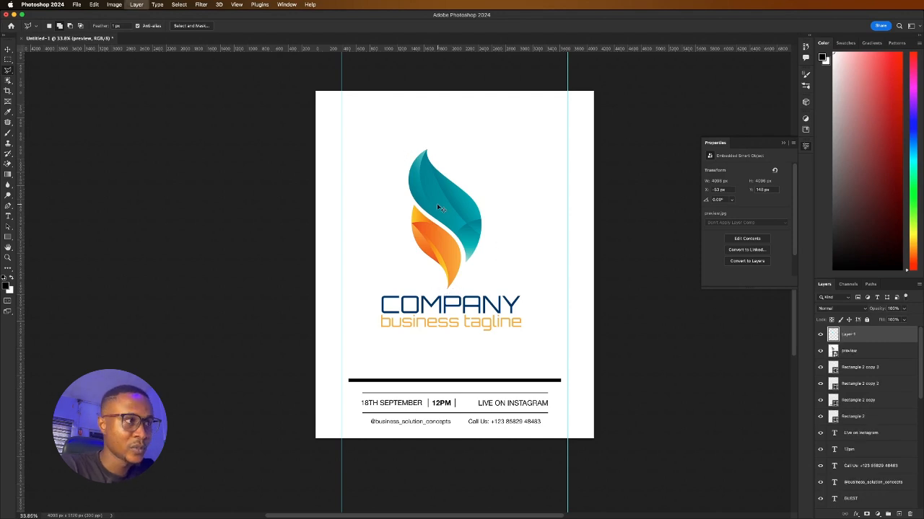
# Delete the full logo preview layer
pyautogui.click(819, 352)
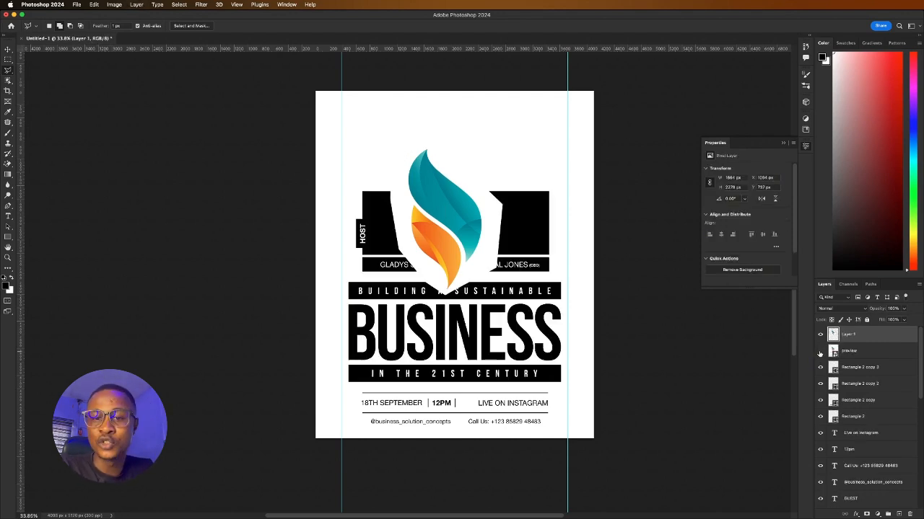
pyautogui.click(820, 352)
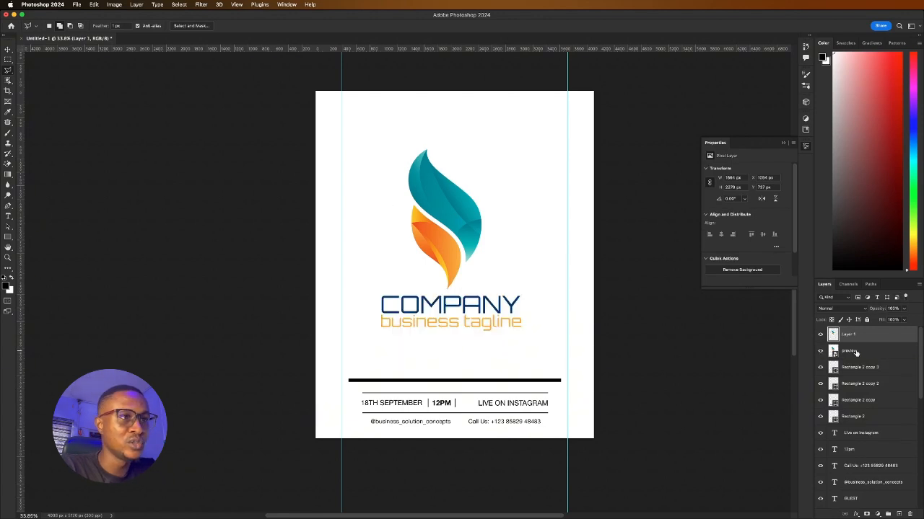
pyautogui.click(854, 352)
pyautogui.press('BackSpace')
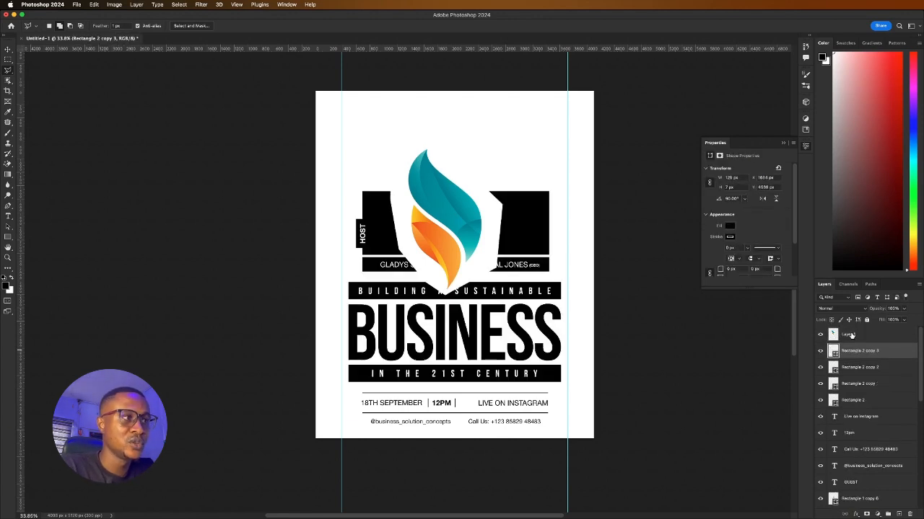
# Move the extracted flame down over the photo boxes and BUSINESS headline
pyautogui.click(850, 335)
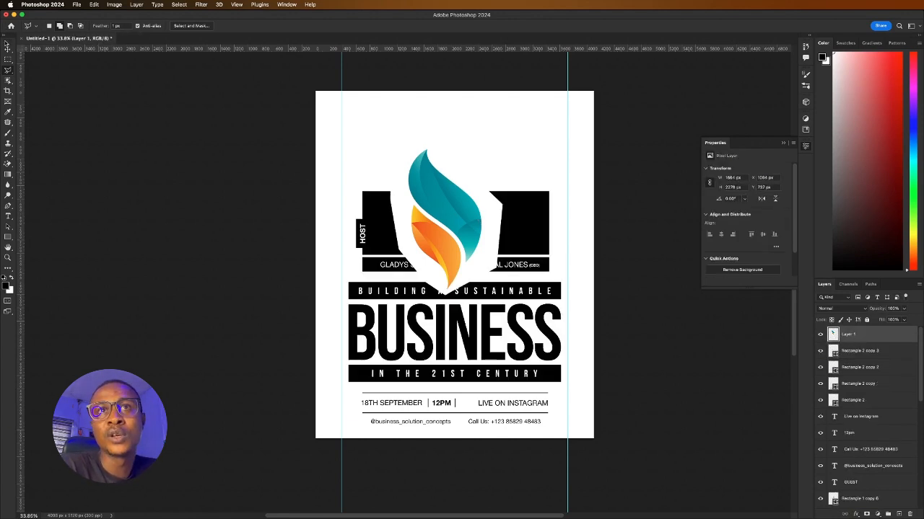
pyautogui.click(8, 51)
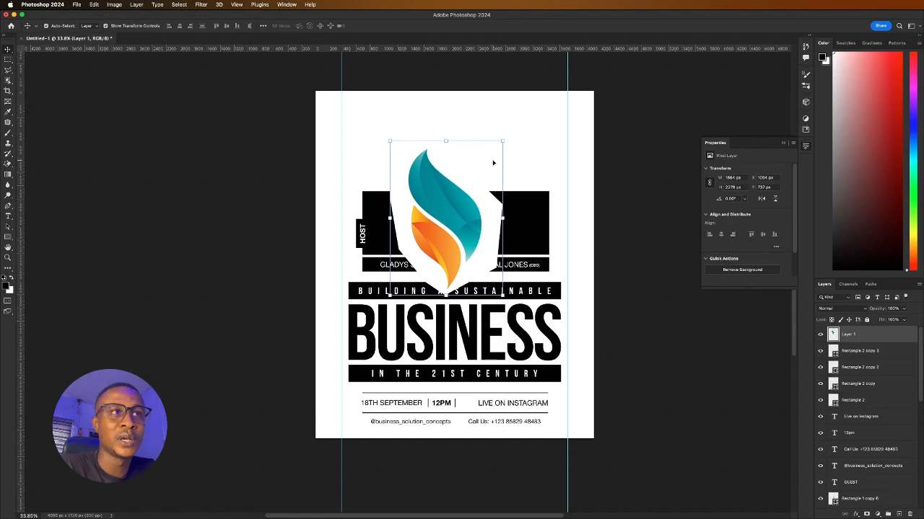
pyautogui.moveTo(477, 216); pyautogui.dragTo(476, 284)
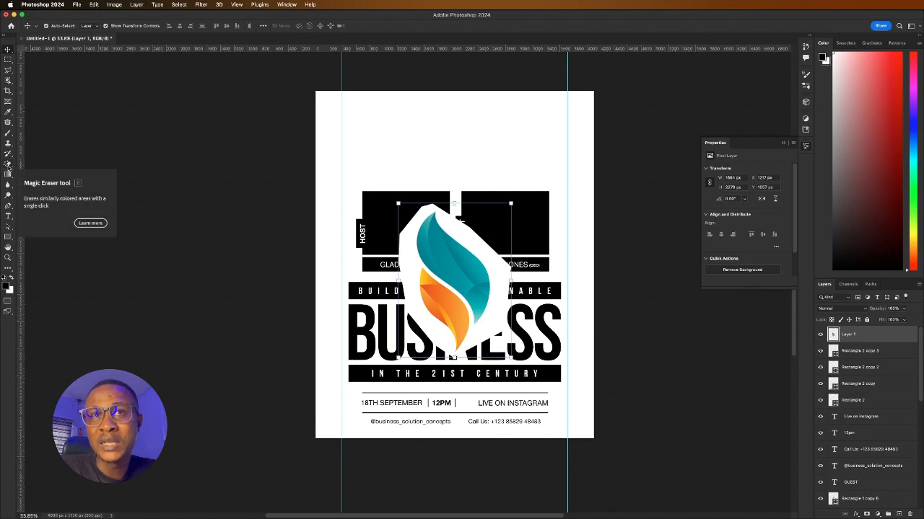
# Erase the flame logo's white background with the Magic Eraser
pyautogui.click(8, 165)
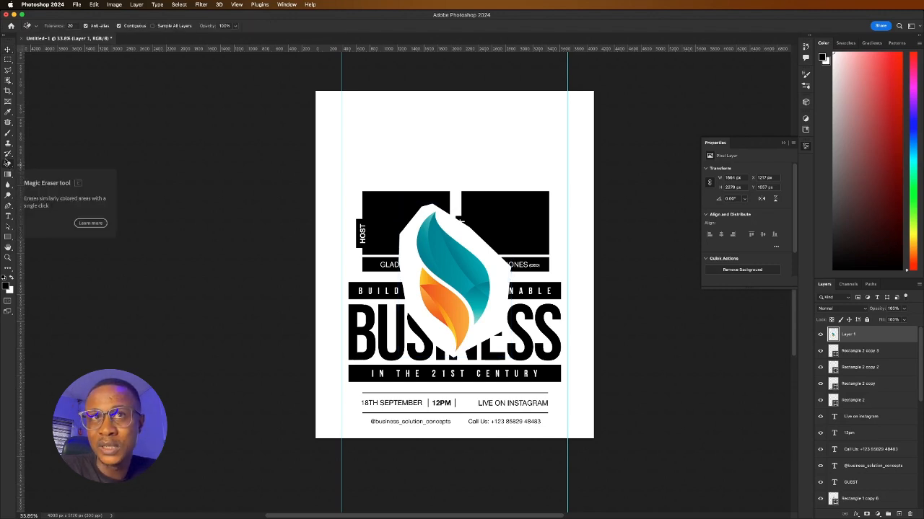
pyautogui.rightClick(7, 165)
pyautogui.click(35, 164)
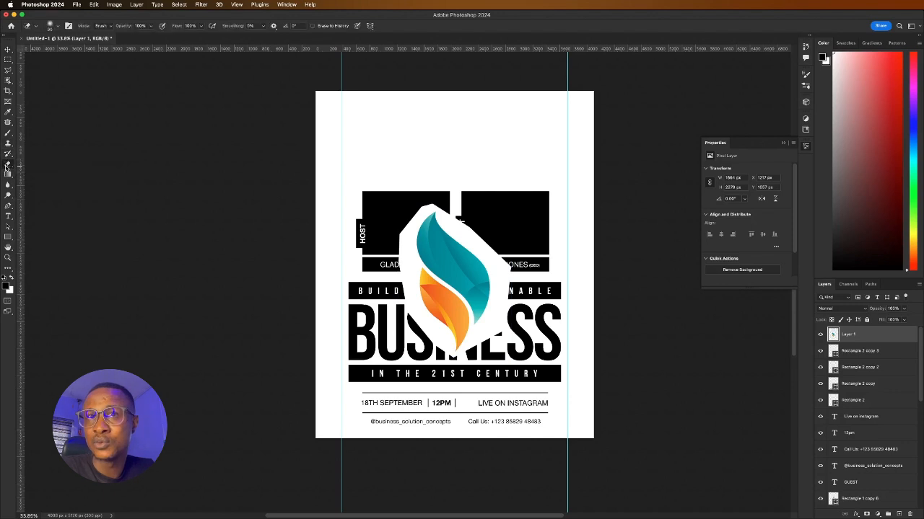
pyautogui.rightClick(8, 165)
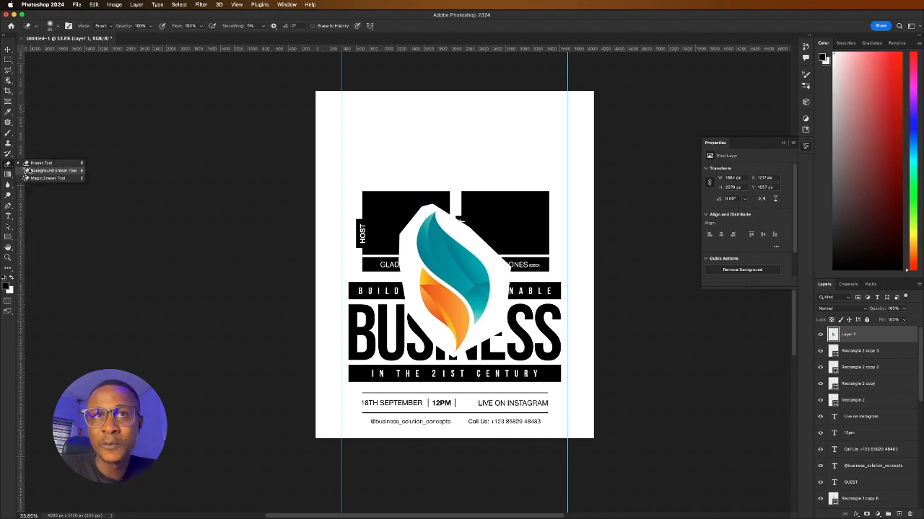
pyautogui.click(44, 178)
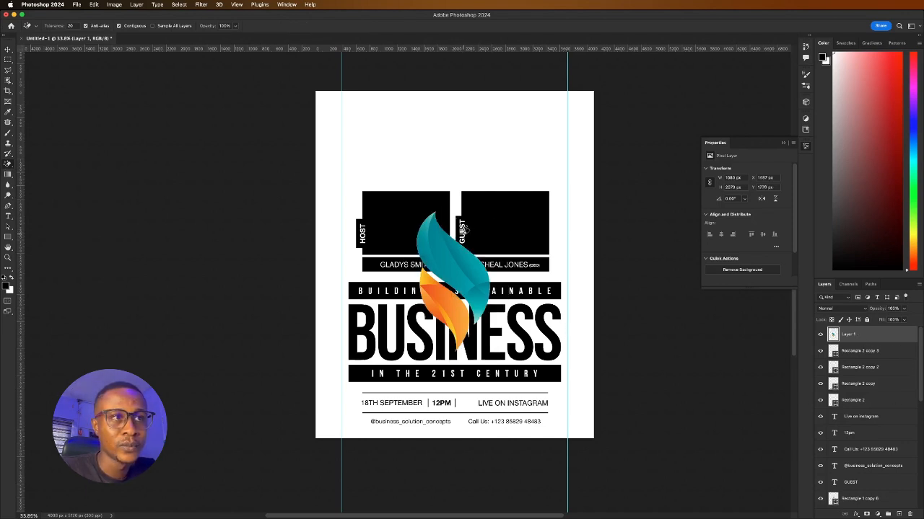
pyautogui.click(463, 231)
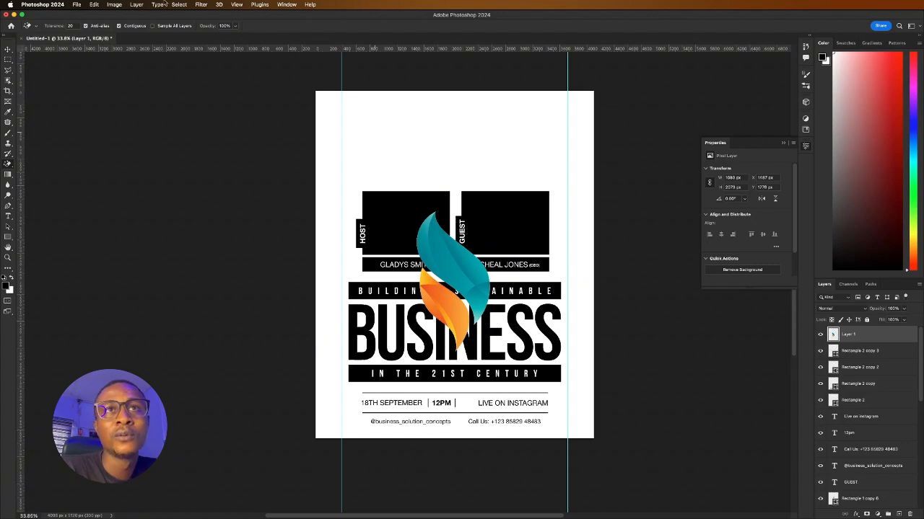
# Shrink the flame logo into a small icon at the top centre of the poster
pyautogui.click(8, 49)
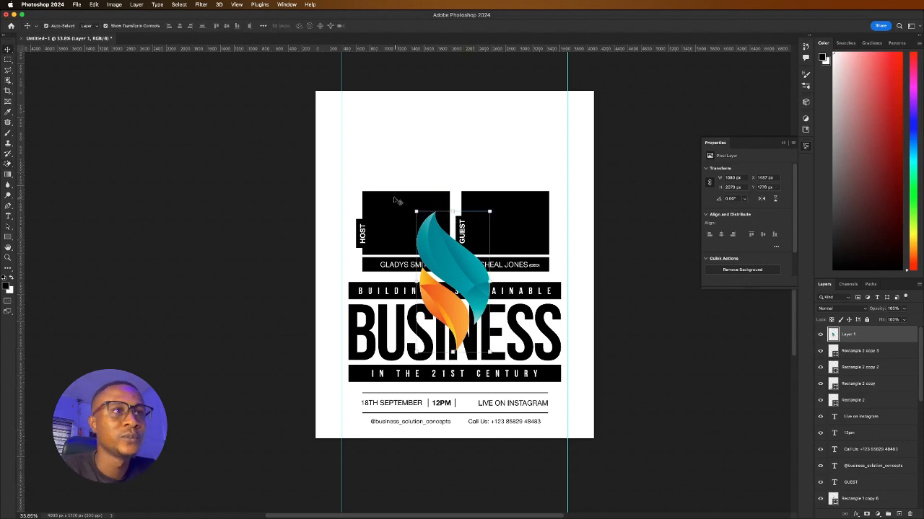
pyautogui.moveTo(453, 211); pyautogui.dragTo(441, 123)
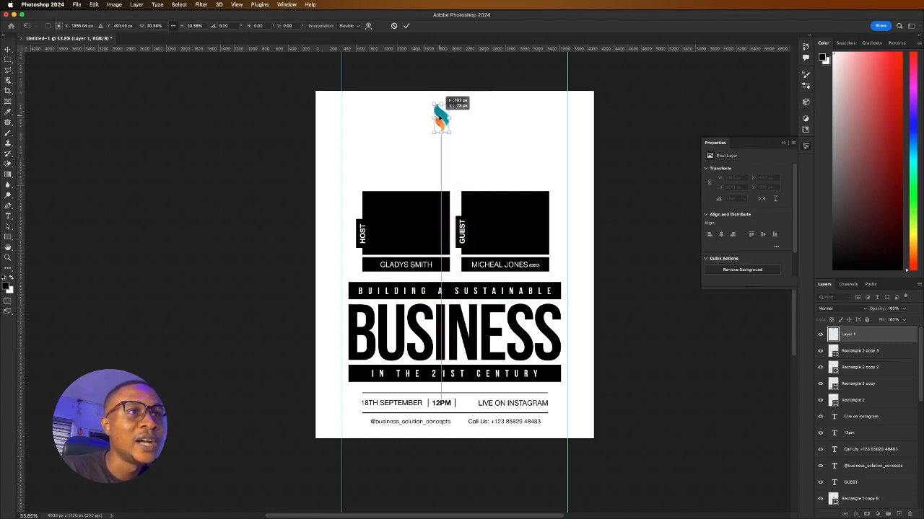
pyautogui.click(406, 25)
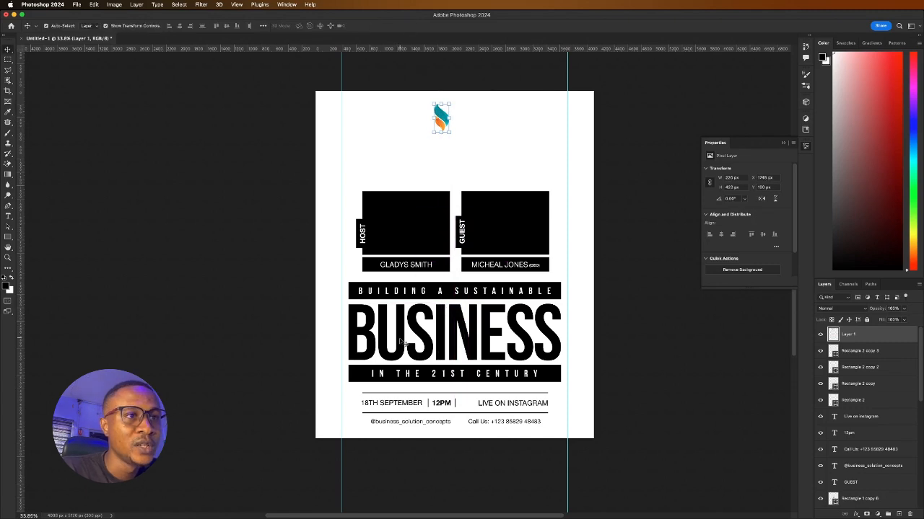
# Duplicate the BUSINESS headline above the photo boxes and scale the copy down under the logo
pyautogui.click(399, 340)
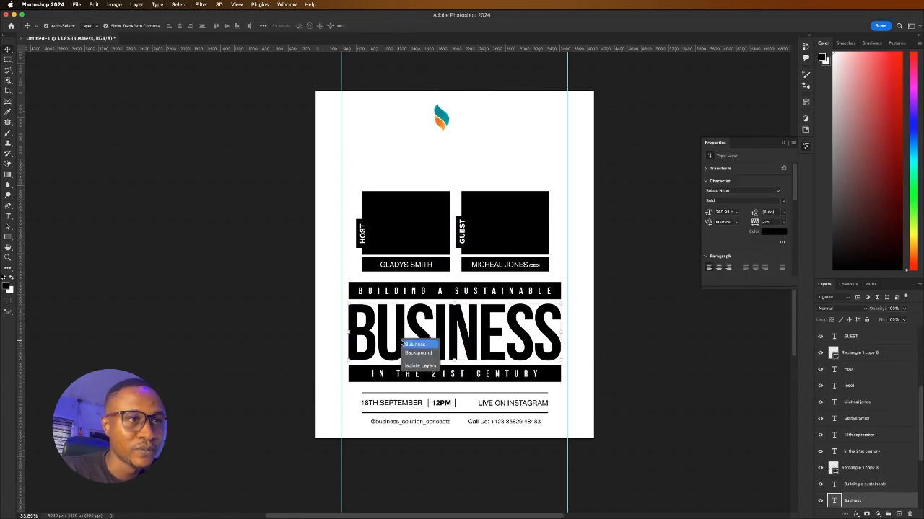
pyautogui.moveTo(403, 343); pyautogui.dragTo(430, 200)
pyautogui.scroll(3, 430, 200)
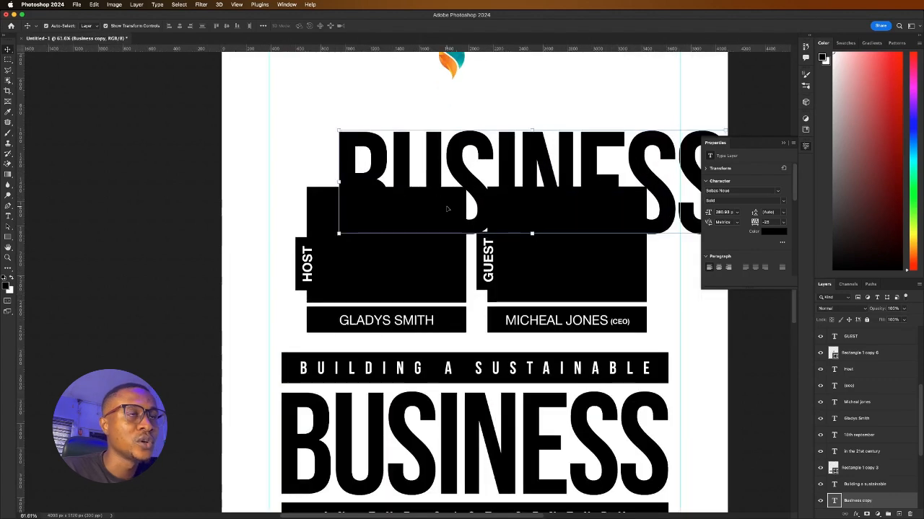
pyautogui.moveTo(523, 129); pyautogui.dragTo(506, 90)
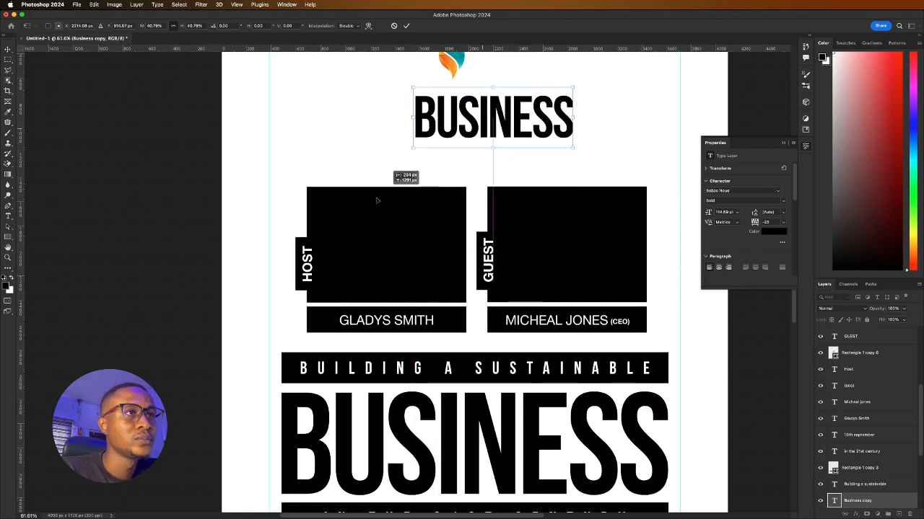
pyautogui.scroll(-4, 359, 218)
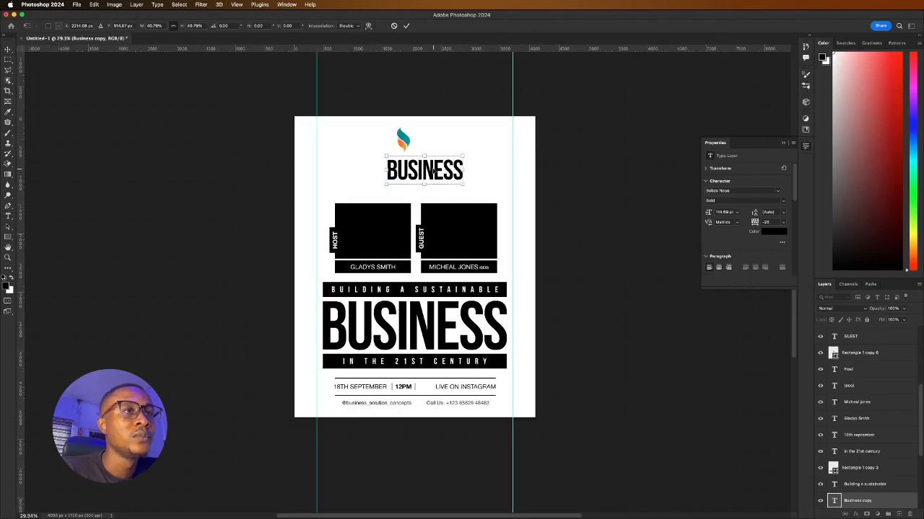
pyautogui.scroll(3, 433, 166)
pyautogui.press('Return')
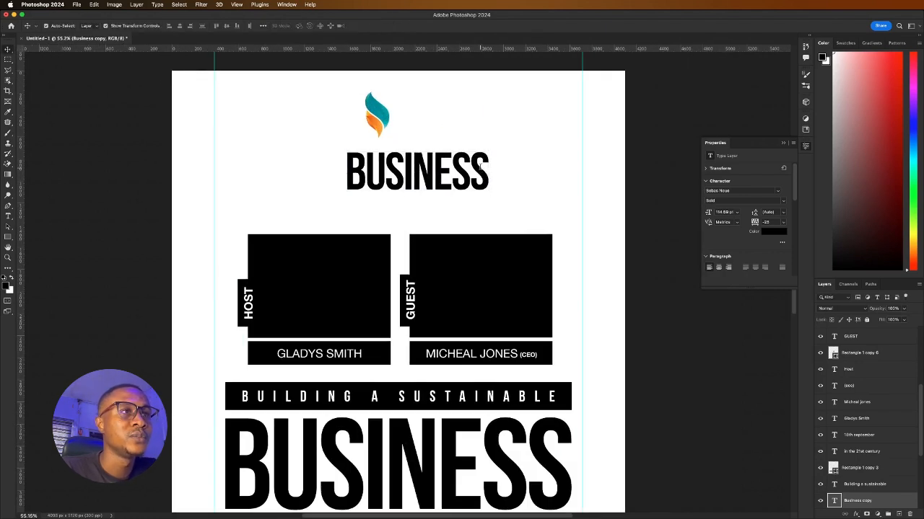
# Edit the copied text to read BUSINESS SOLUTION on one line and CONCEPTS below
pyautogui.doubleClick(481, 167)
pyautogui.click(481, 167)
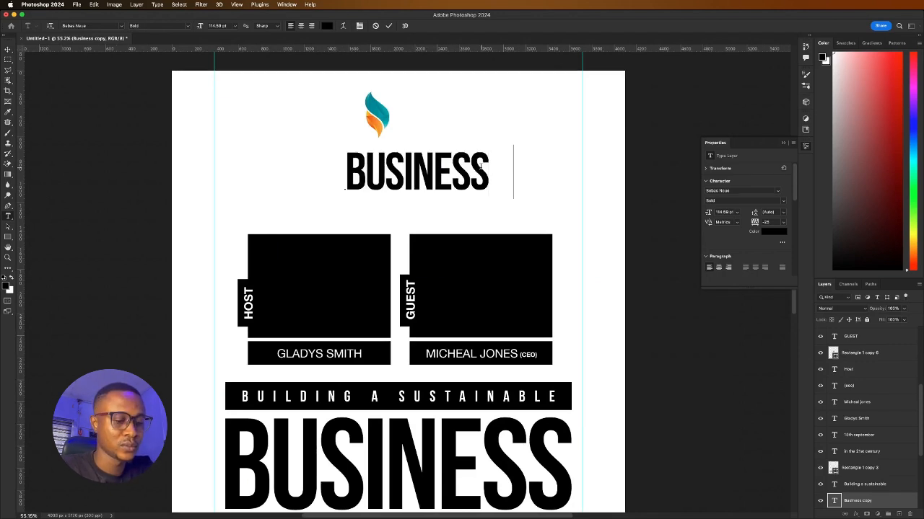
pyautogui.write('SOLUTION')
pyautogui.press('Return')
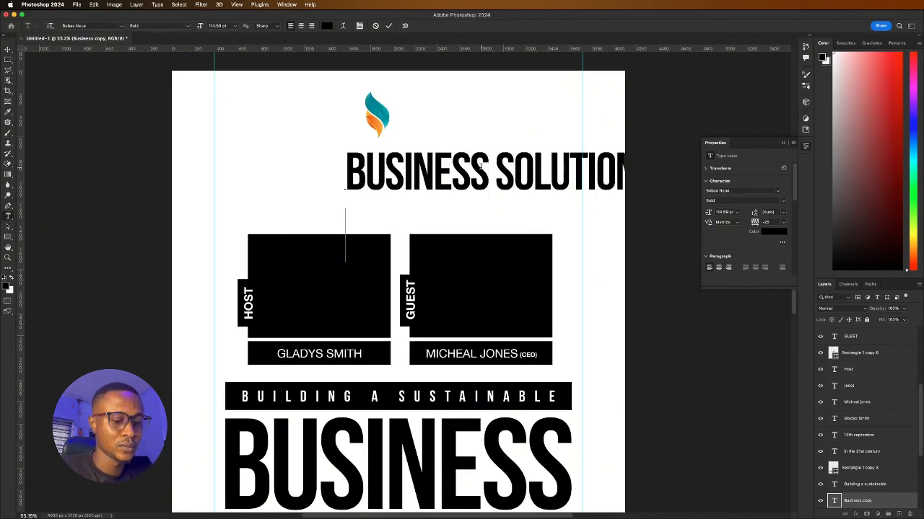
pyautogui.write('CONCEPT')
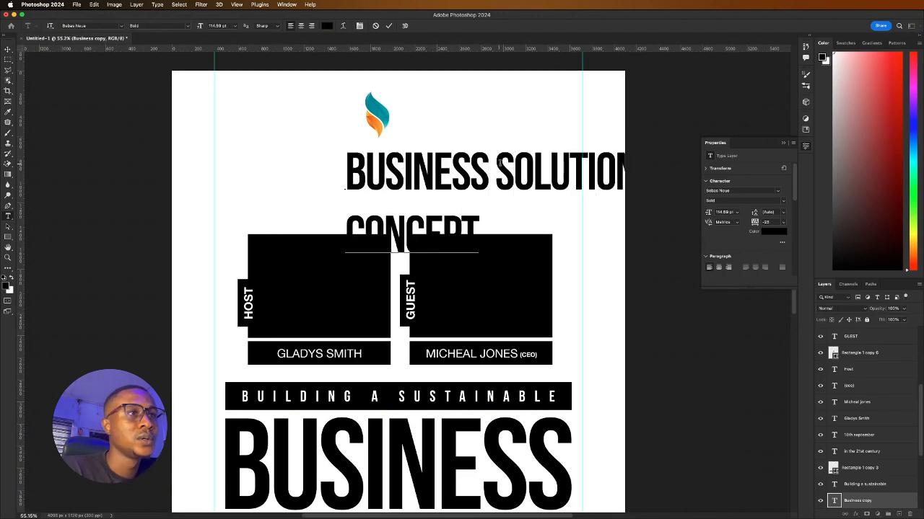
pyautogui.scroll(-5, 480, 180)
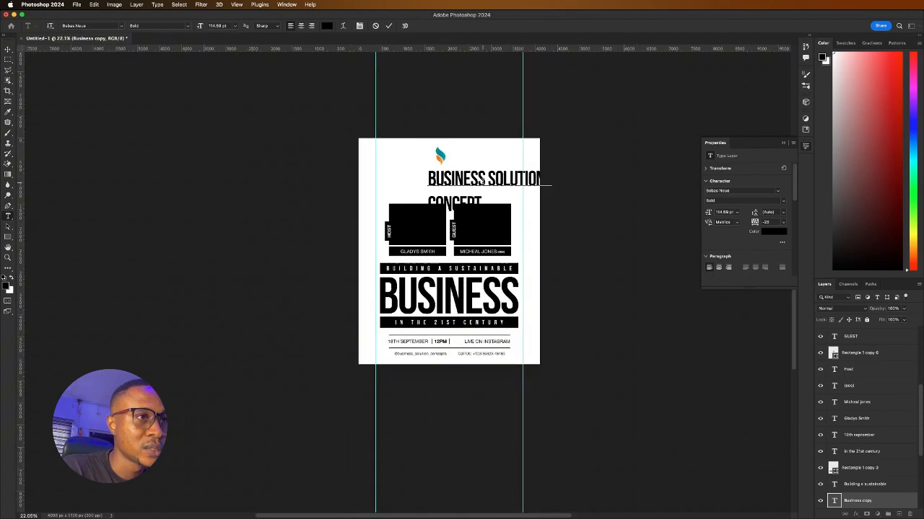
pyautogui.scroll(3, 480, 180)
pyautogui.write('S')
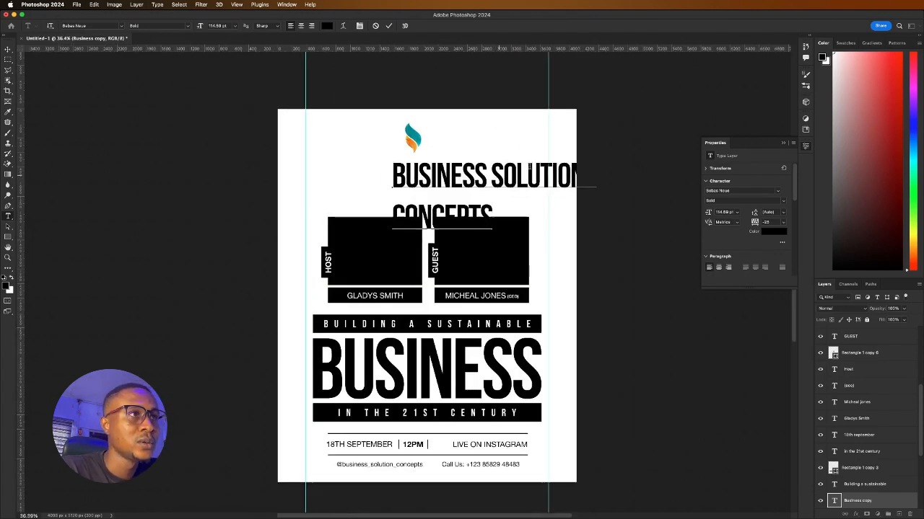
pyautogui.moveTo(583, 173); pyautogui.dragTo(616, 176)
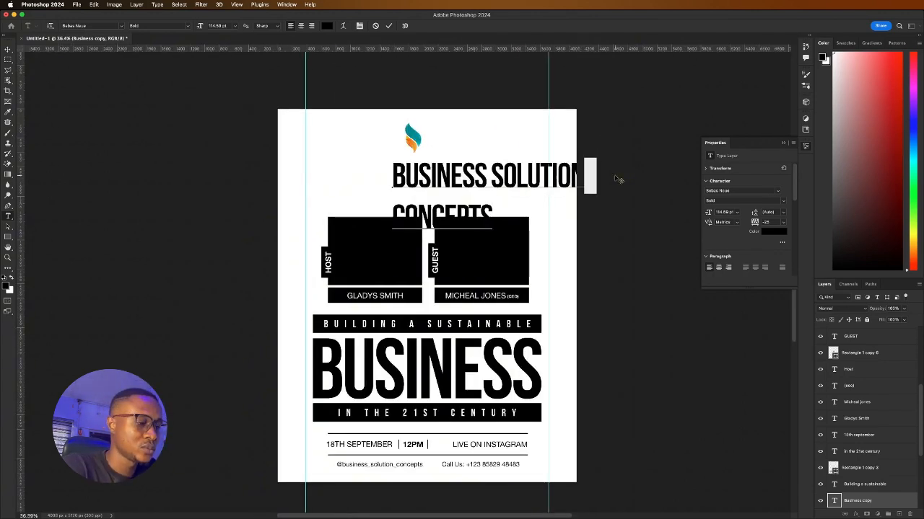
pyautogui.press('BackSpace')
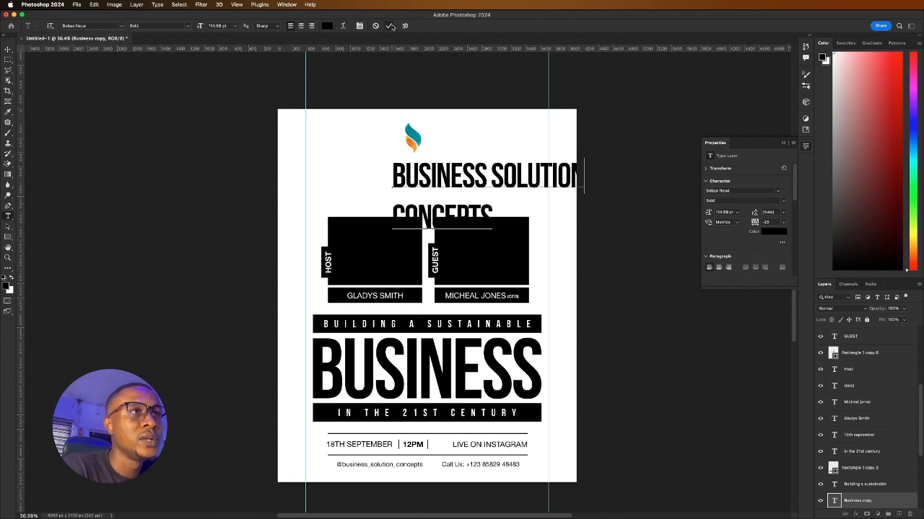
pyautogui.click(388, 25)
pyautogui.press('v')
pyautogui.scroll(2, 501, 186)
pyautogui.scroll(3, 500, 180)
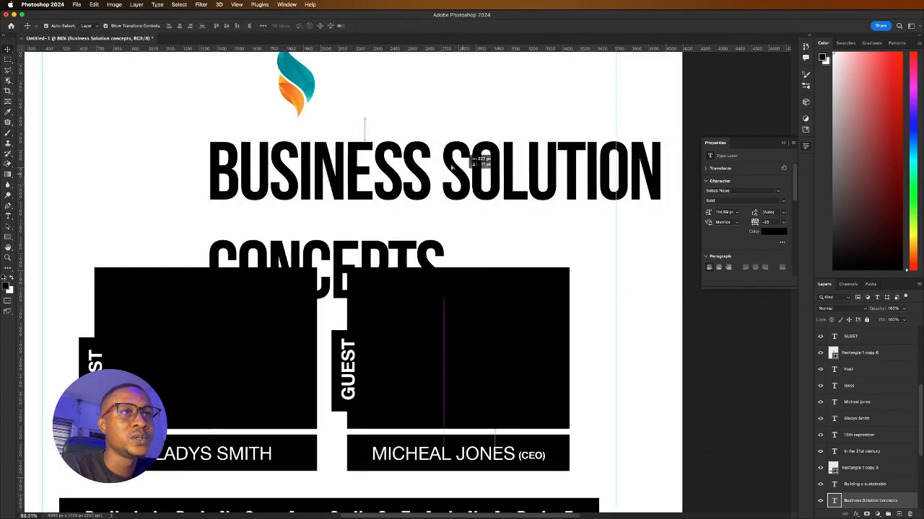
# Reduce the heading's font size, split it into three lines, and place it beside the flame logo
pyautogui.click(736, 211)
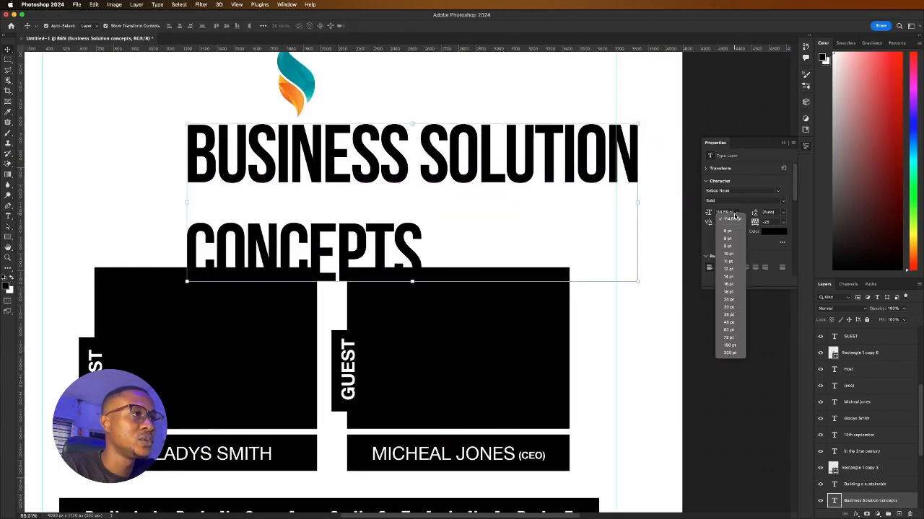
pyautogui.click(730, 276)
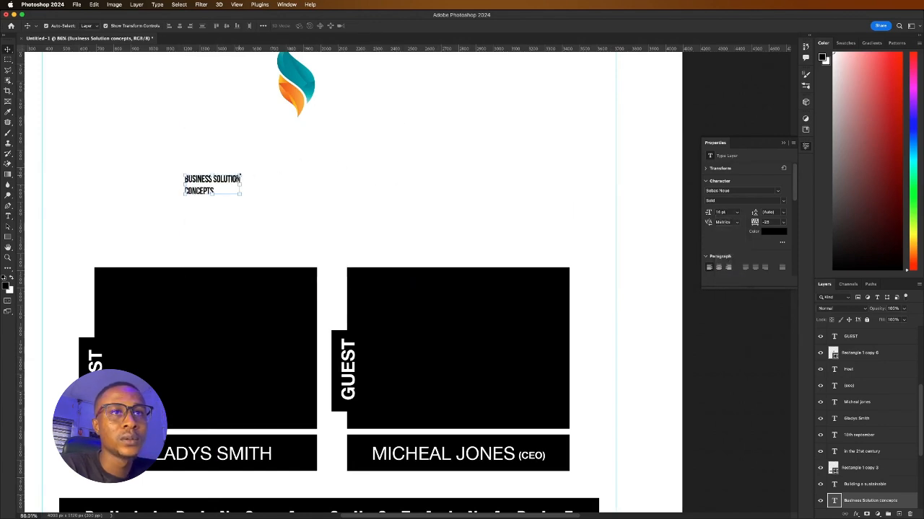
pyautogui.moveTo(203, 184); pyautogui.dragTo(384, 137)
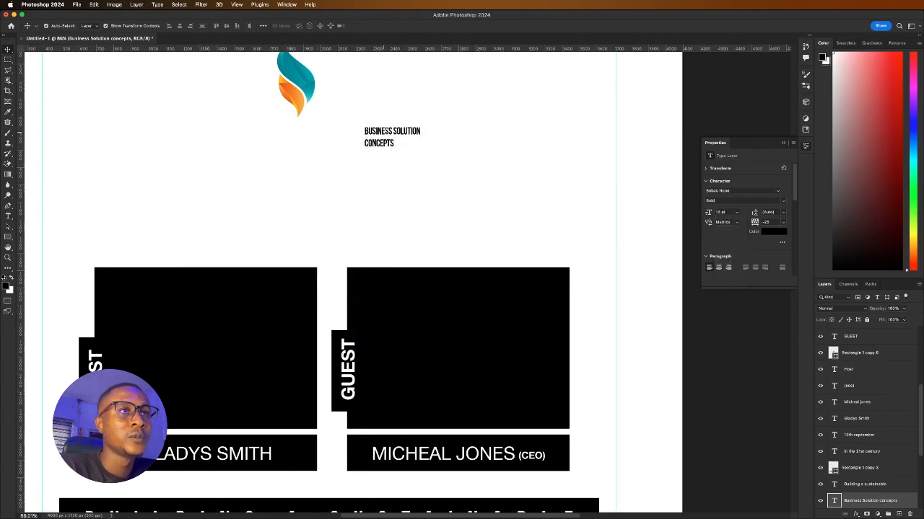
pyautogui.doubleClick(386, 134)
pyautogui.click(397, 132)
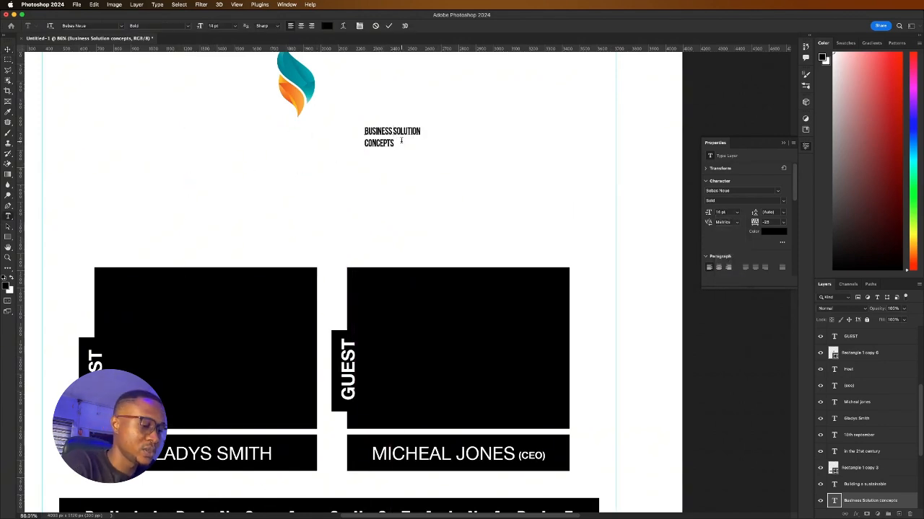
pyautogui.press('Return')
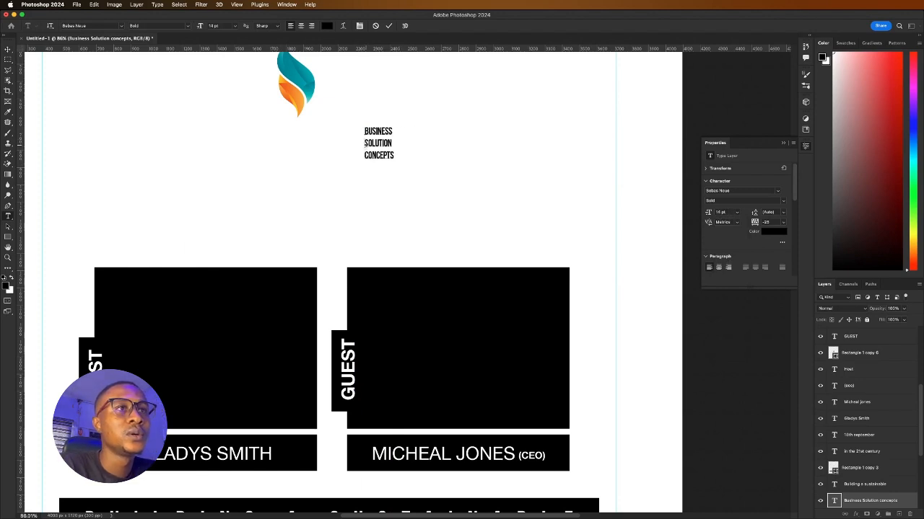
pyautogui.click(390, 26)
pyautogui.press('v')
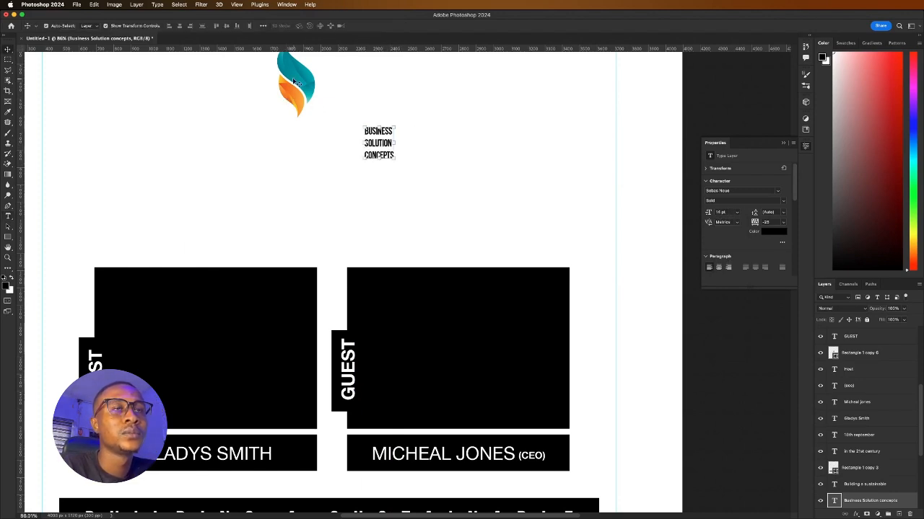
pyautogui.moveTo(295, 84); pyautogui.dragTo(327, 143)
# Set the company name to Helvetica Neue Medium with 0 tracking and scale it up
pyautogui.click(378, 143)
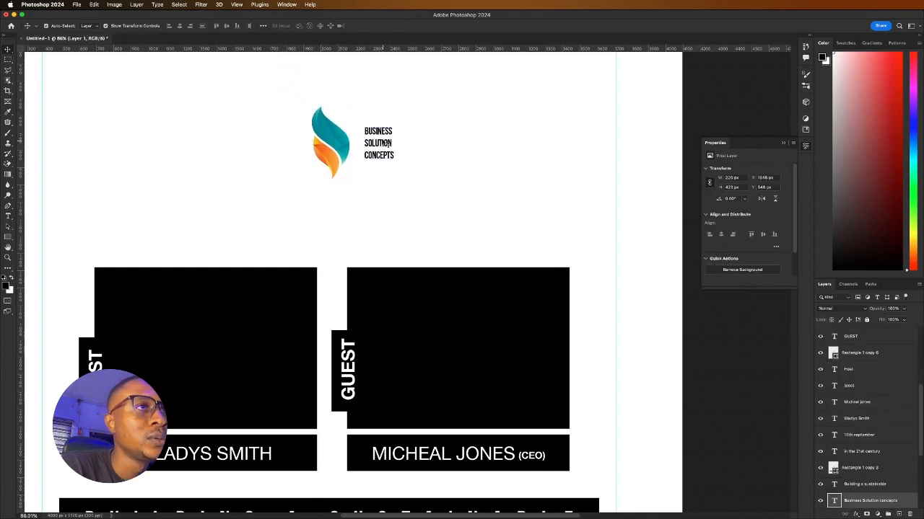
pyautogui.click(788, 224)
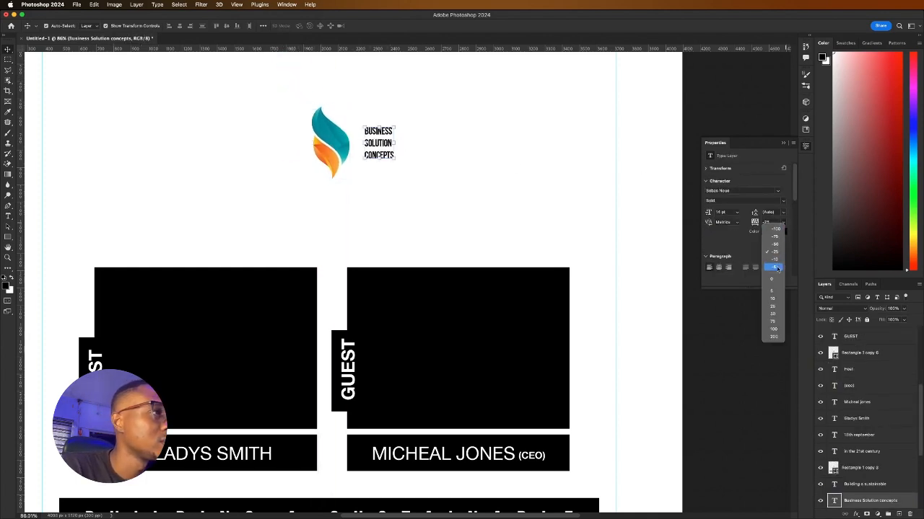
pyautogui.click(775, 275)
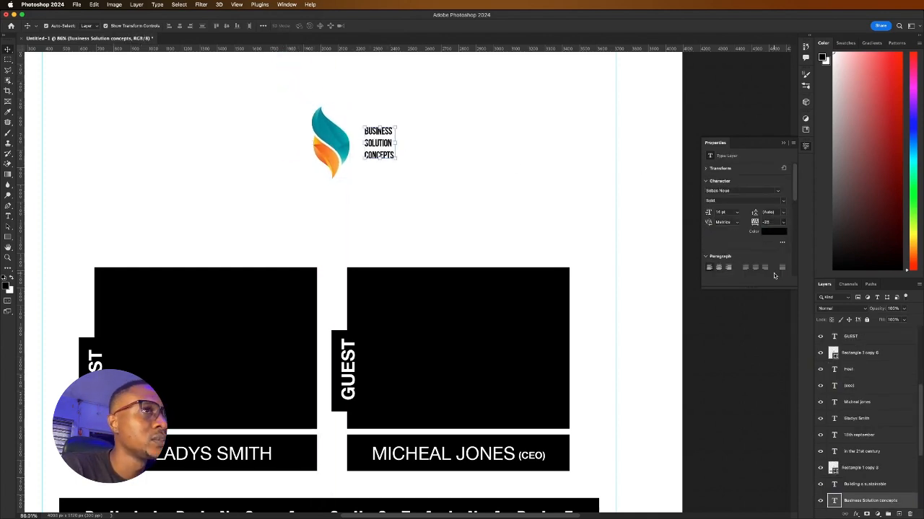
pyautogui.click(778, 192)
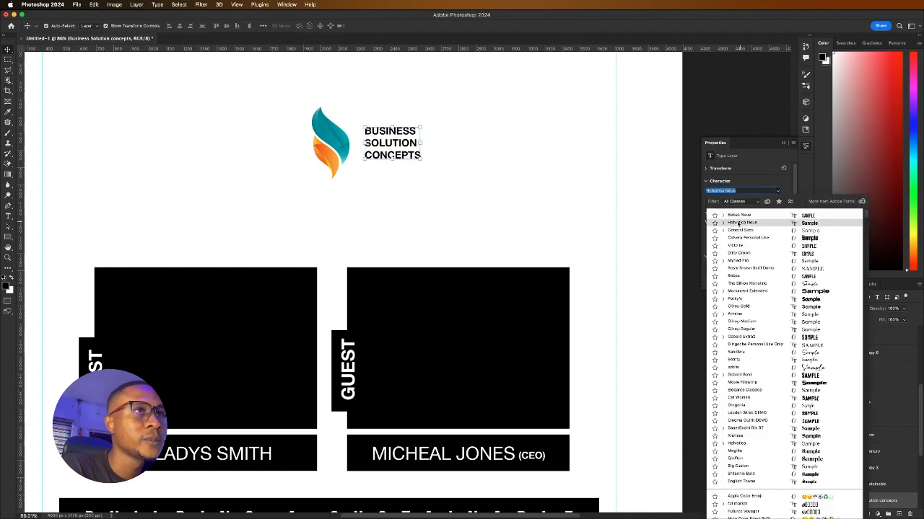
pyautogui.click(741, 223)
pyautogui.moveTo(375, 142); pyautogui.dragTo(383, 150)
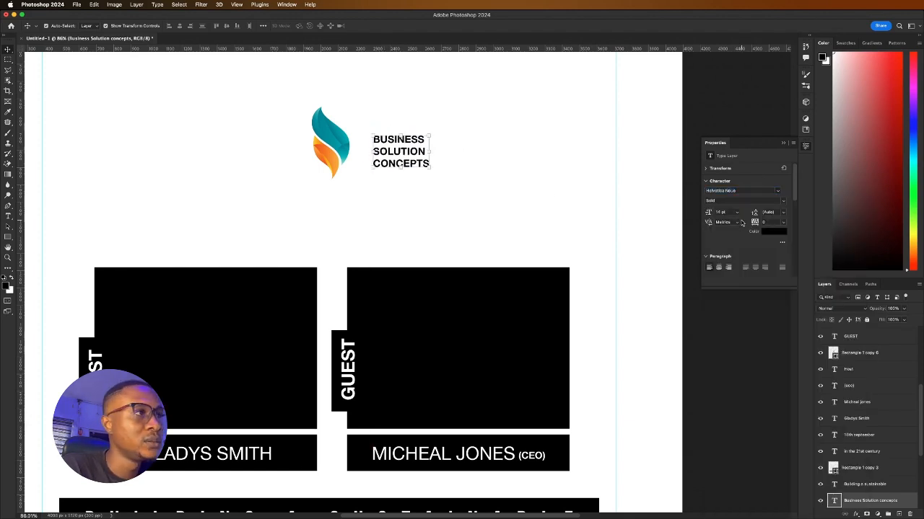
pyautogui.click(785, 203)
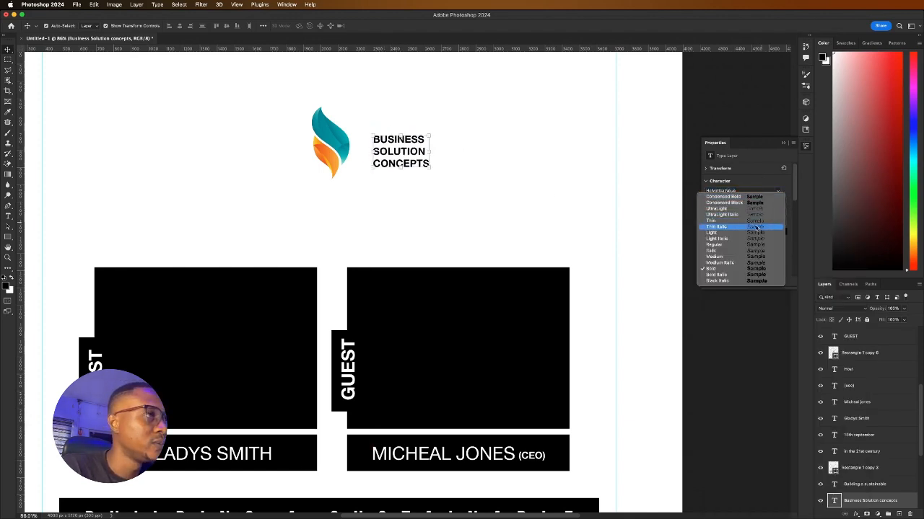
pyautogui.click(721, 258)
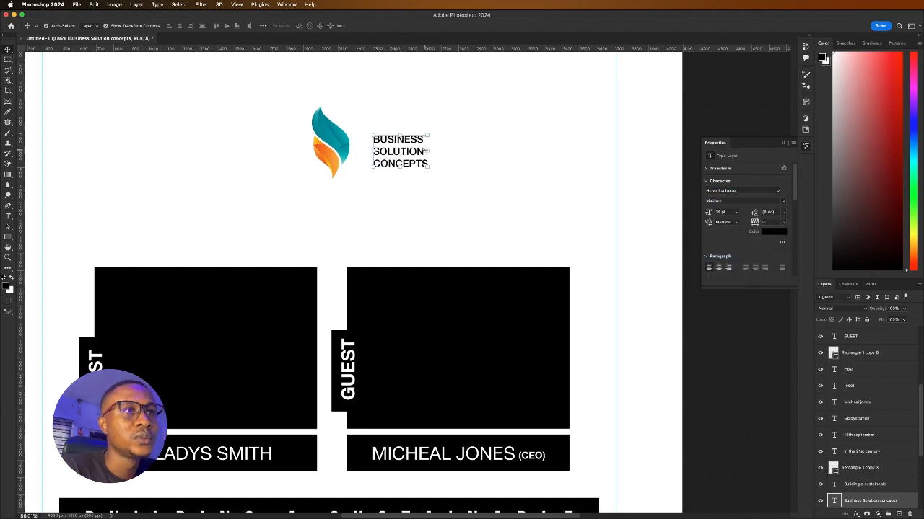
pyautogui.press('super+t')
pyautogui.moveTo(430, 151); pyautogui.dragTo(470, 152)
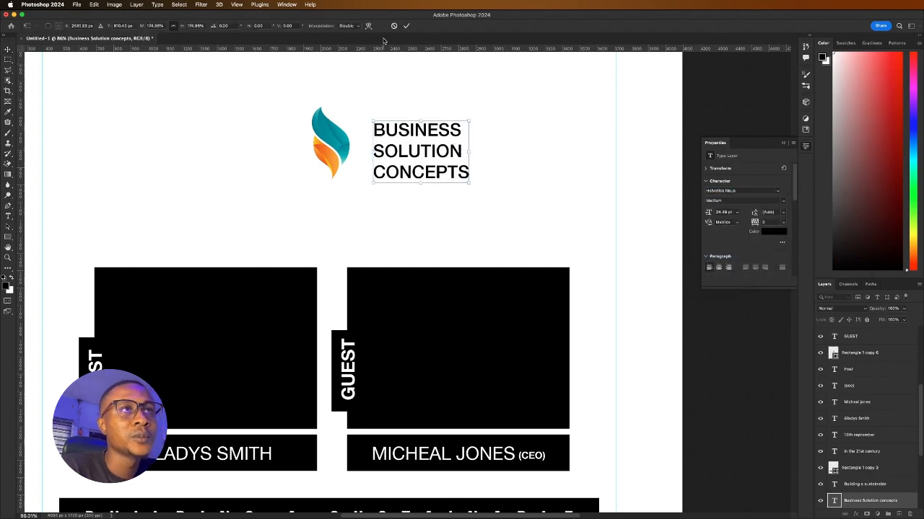
pyautogui.click(406, 29)
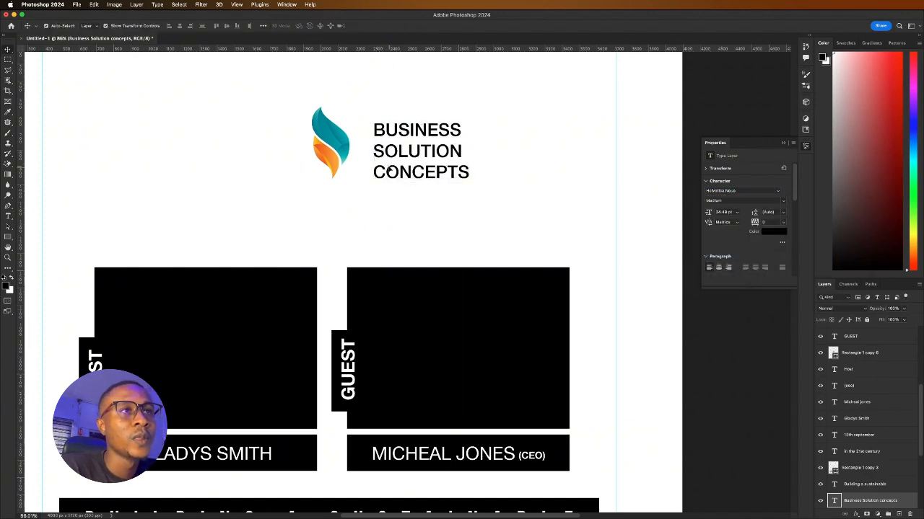
# Make CONCEPTS bold and set BUSINESS and SOLUTION to Regular weight
pyautogui.doubleClick(390, 164)
pyautogui.click(377, 152)
pyautogui.moveTo(377, 152); pyautogui.dragTo(495, 171)
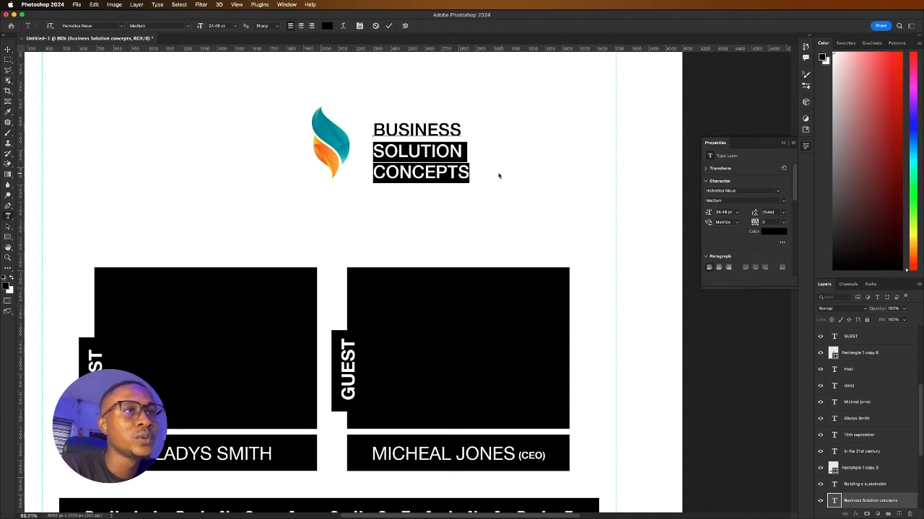
pyautogui.click(394, 173)
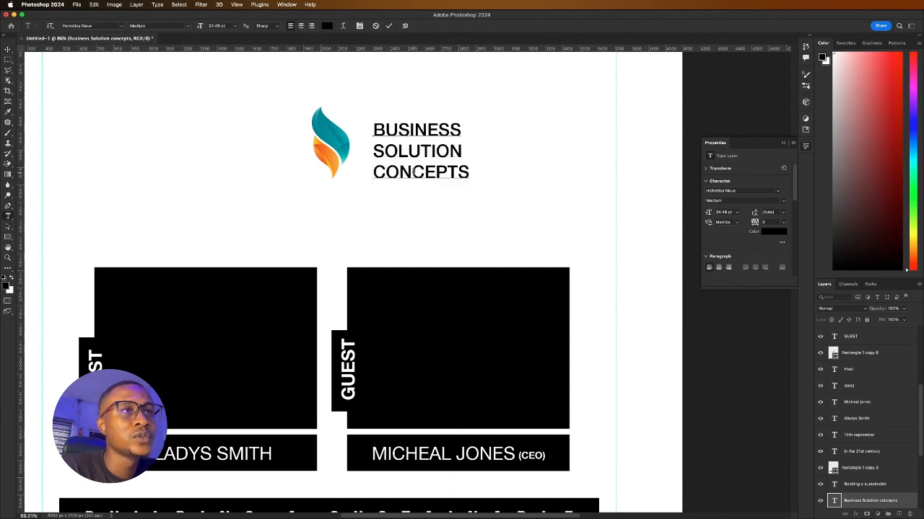
pyautogui.doubleClick(414, 173)
pyautogui.click(780, 204)
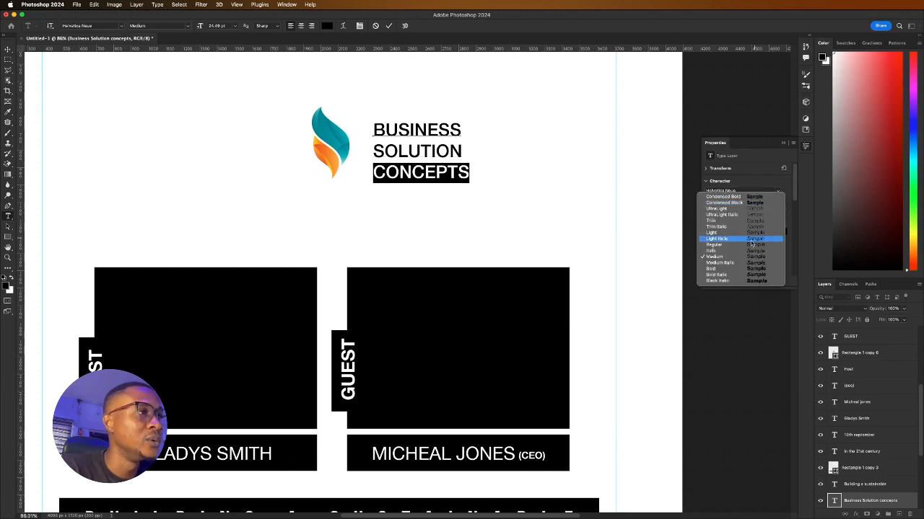
pyautogui.click(726, 269)
pyautogui.click(462, 152)
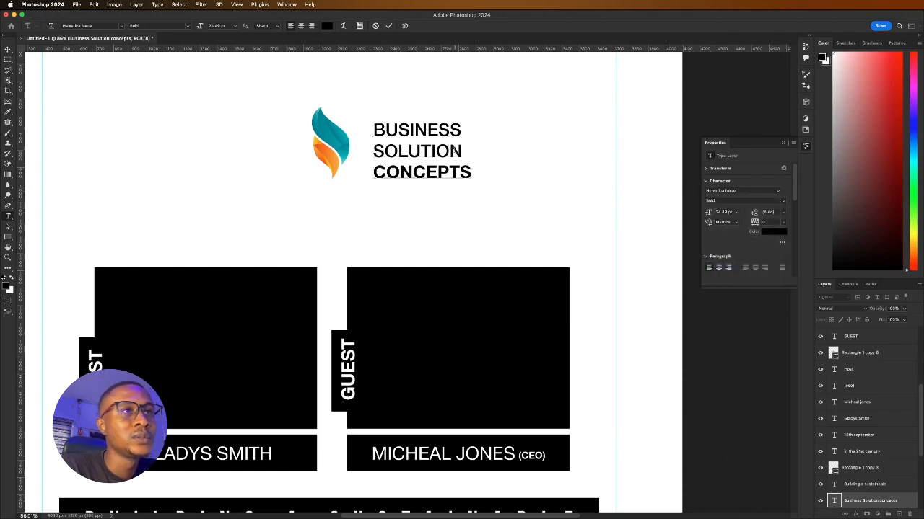
pyautogui.moveTo(462, 153); pyautogui.dragTo(362, 120)
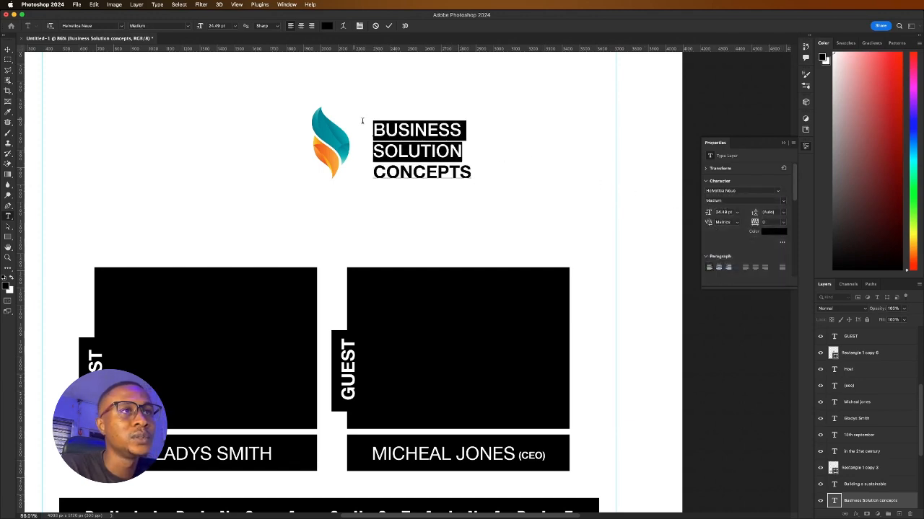
pyautogui.click(784, 203)
pyautogui.click(722, 246)
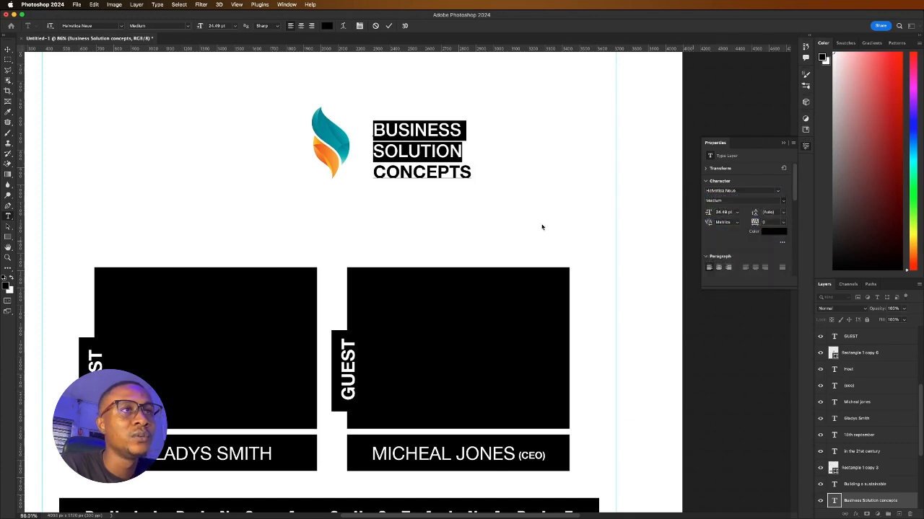
pyautogui.click(388, 27)
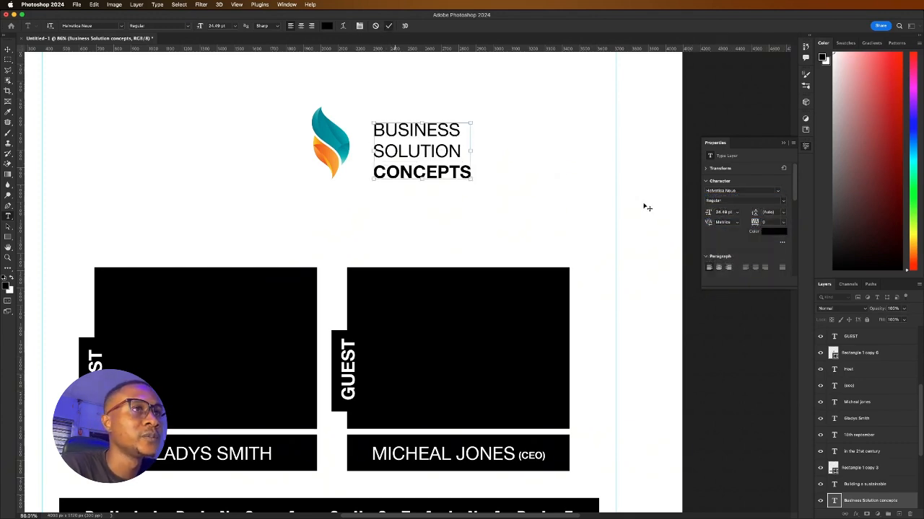
pyautogui.press('v')
# Set the company name's leading to 24 pt and move it closer to the logo
pyautogui.click(781, 214)
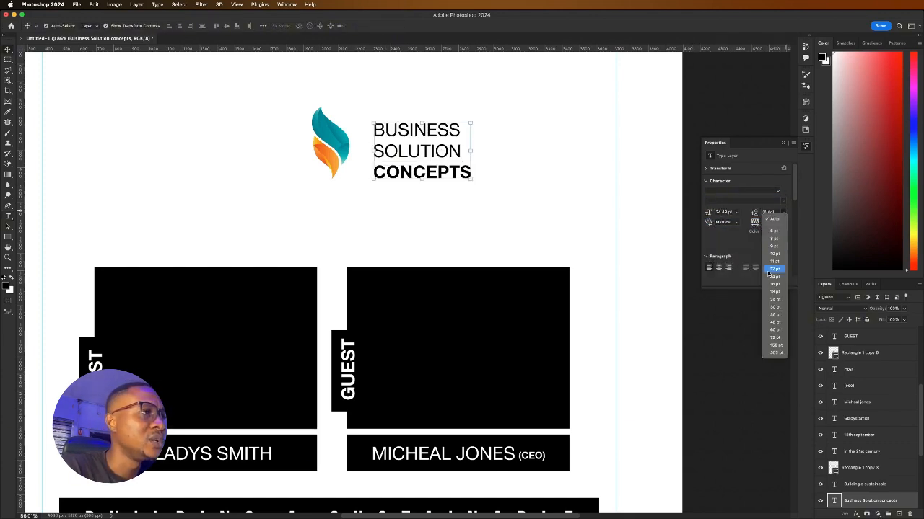
pyautogui.click(772, 309)
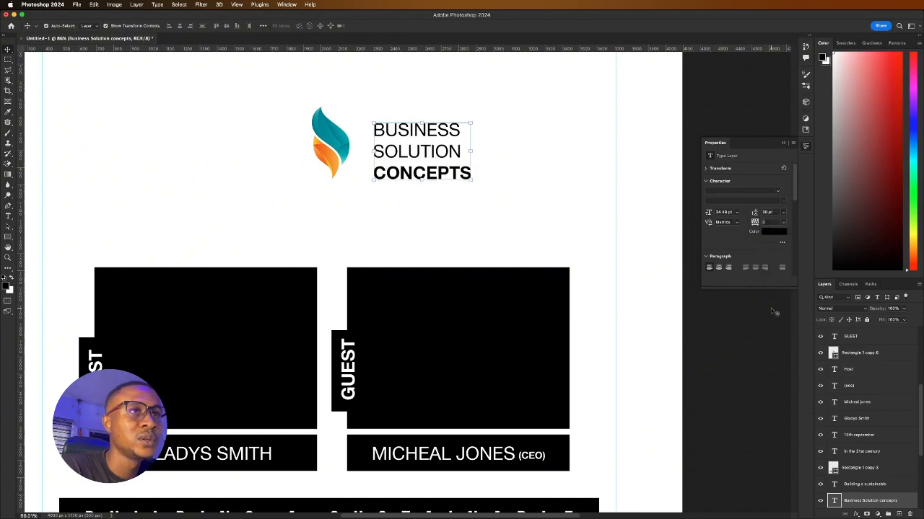
pyautogui.click(783, 213)
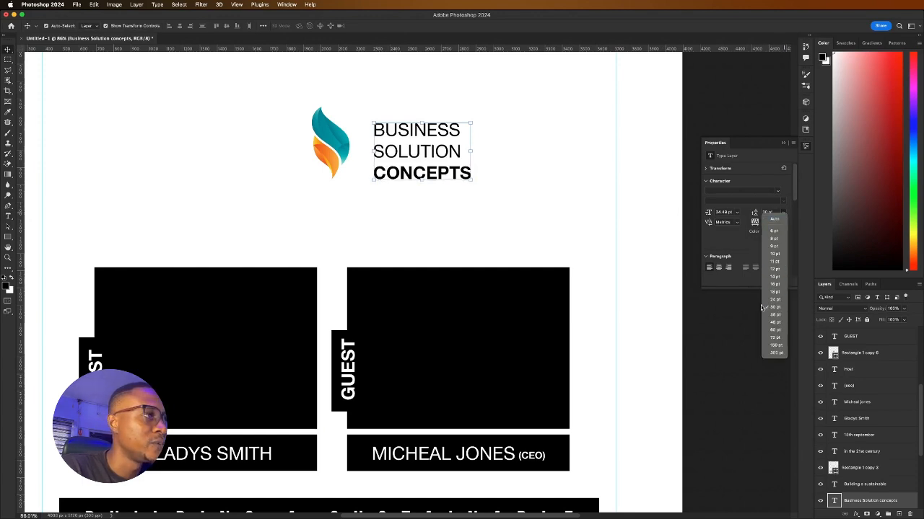
pyautogui.click(542, 249)
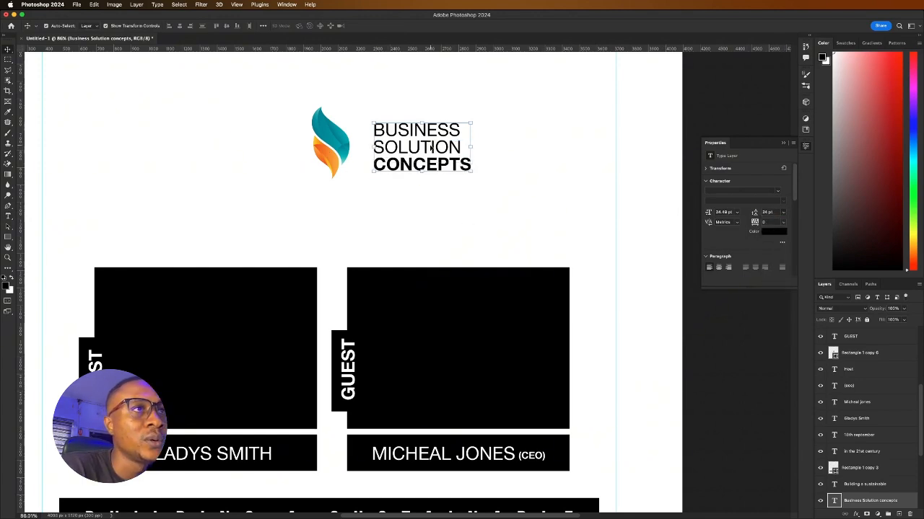
pyautogui.moveTo(435, 146); pyautogui.dragTo(419, 145)
# Shrink the flame logo to match the company name's height
pyautogui.click(326, 142)
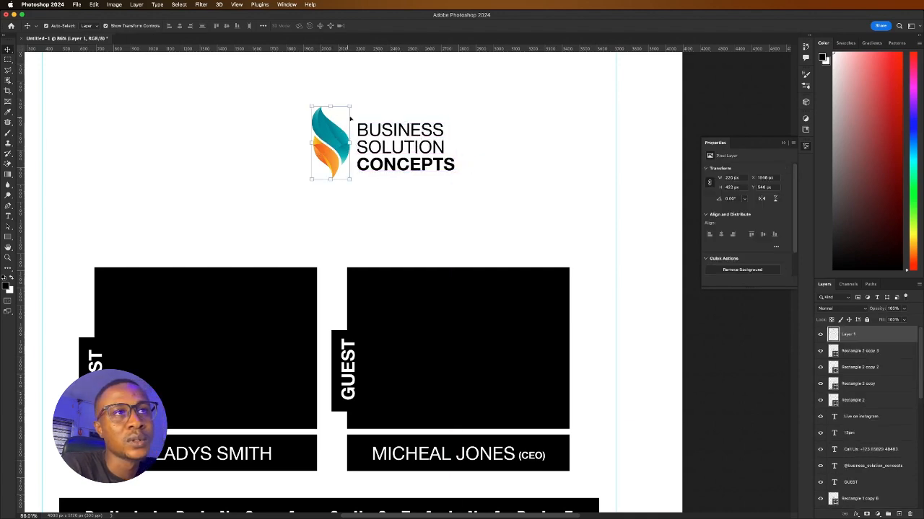
pyautogui.moveTo(348, 108); pyautogui.dragTo(325, 142)
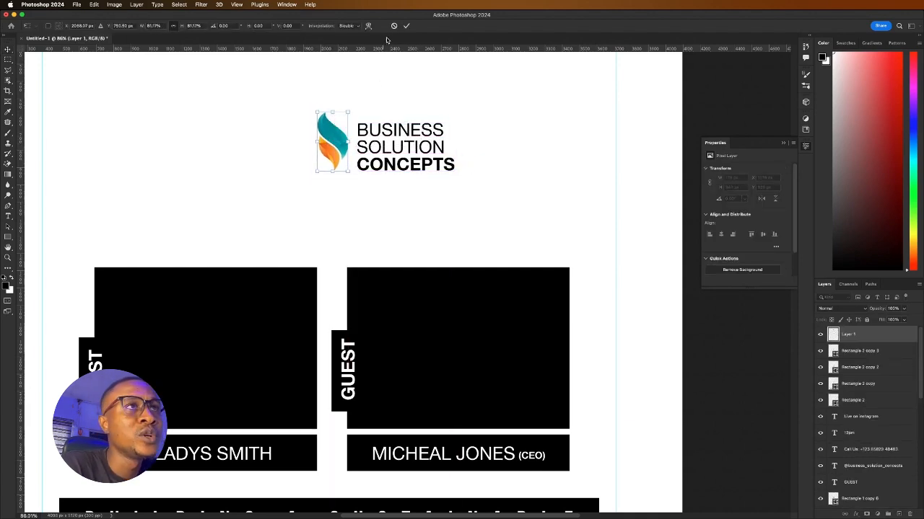
pyautogui.click(409, 26)
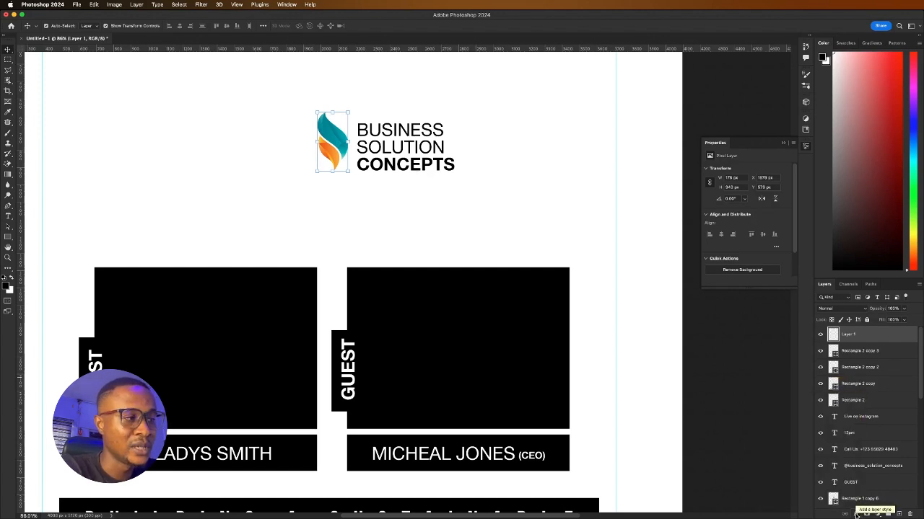
# Add a Normal, 100% opacity #000000 Color Overlay to the flame logo
pyautogui.click(856, 515)
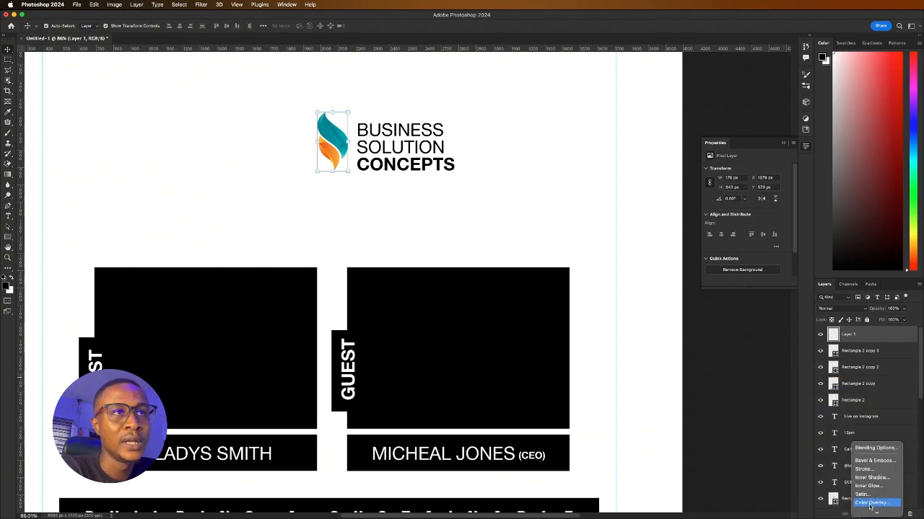
pyautogui.click(870, 503)
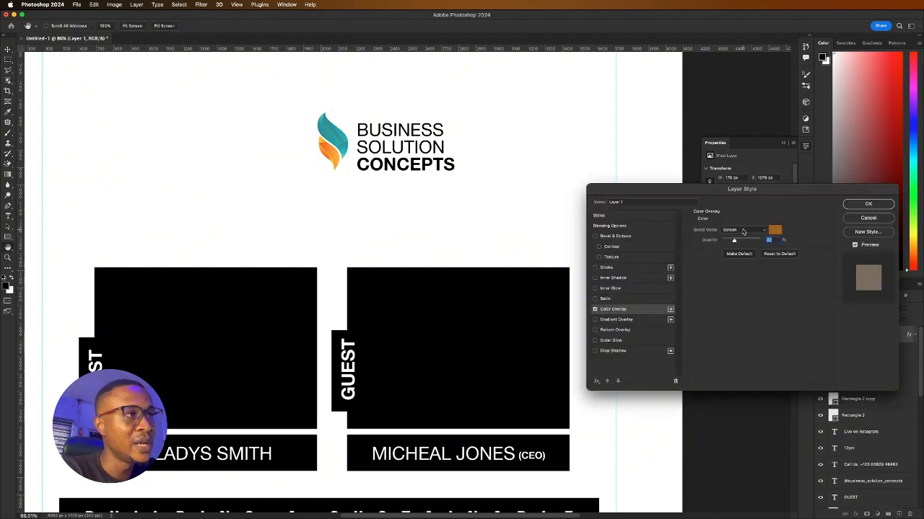
pyautogui.click(744, 230)
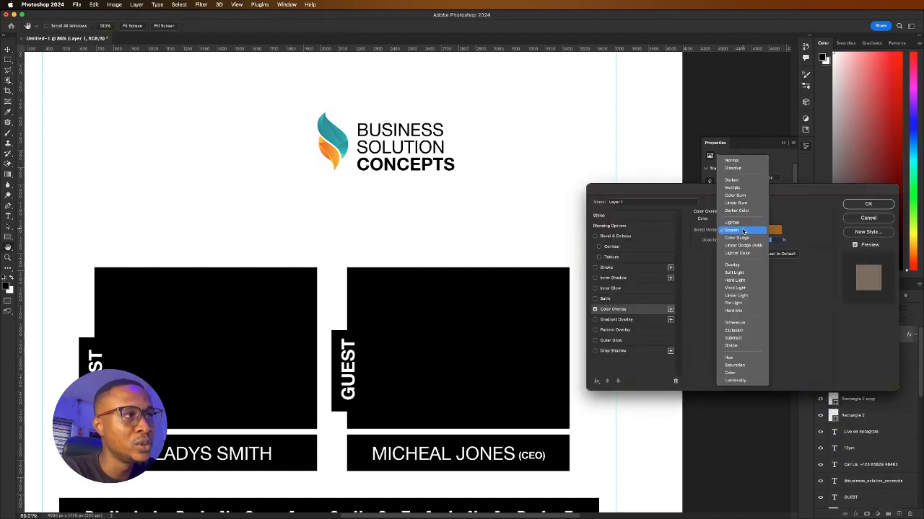
pyautogui.click(739, 160)
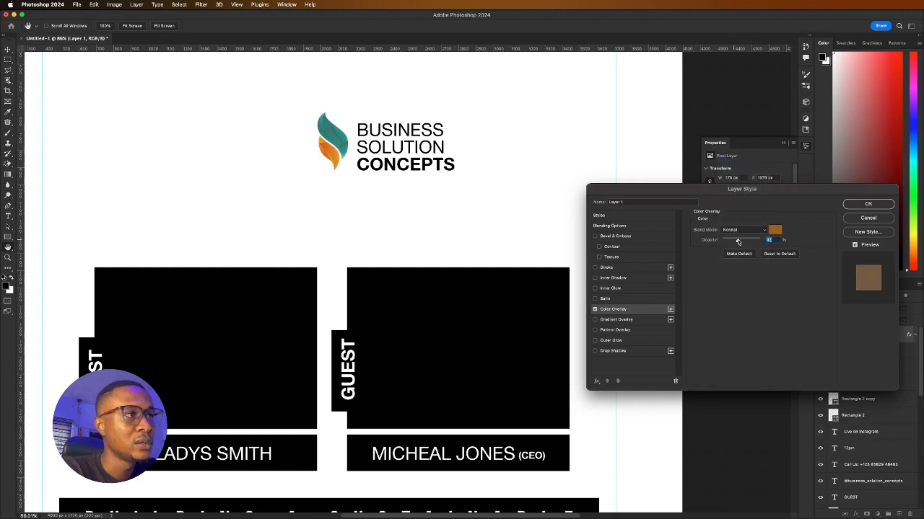
pyautogui.moveTo(738, 241); pyautogui.dragTo(777, 241)
pyautogui.click(774, 231)
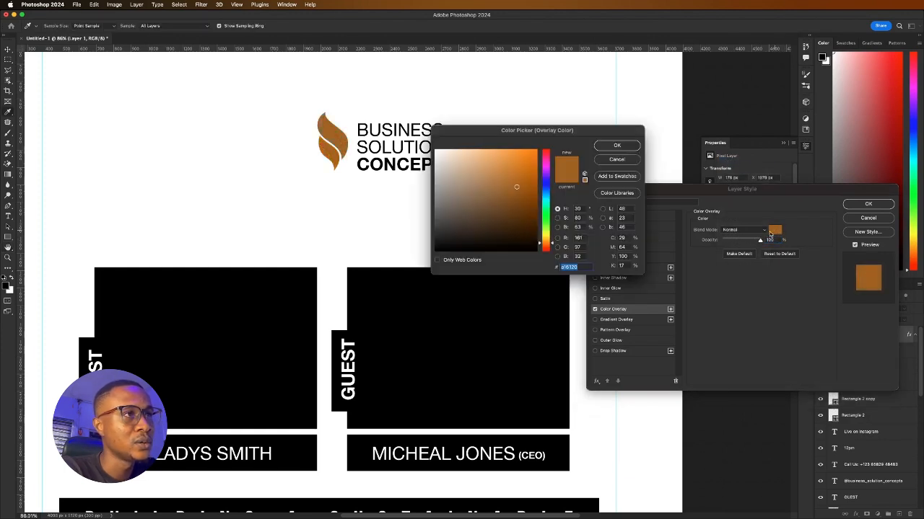
pyautogui.write('000000')
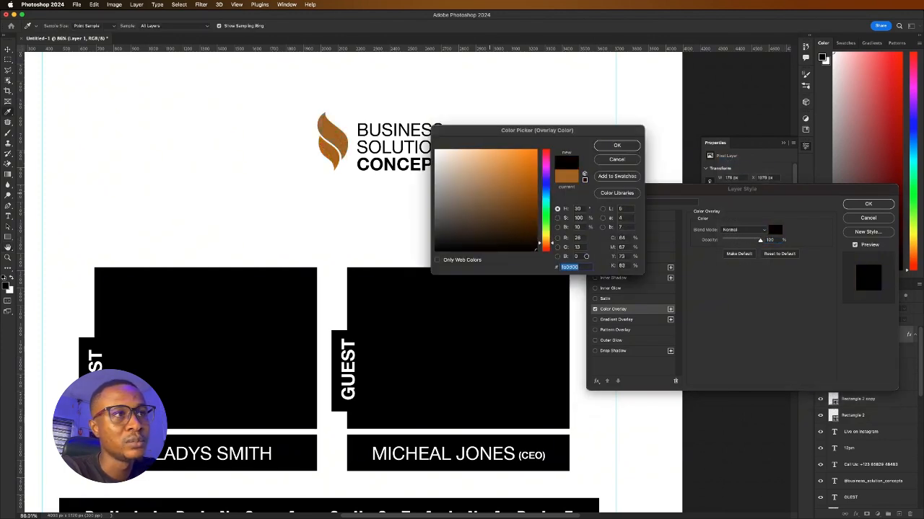
pyautogui.click(606, 147)
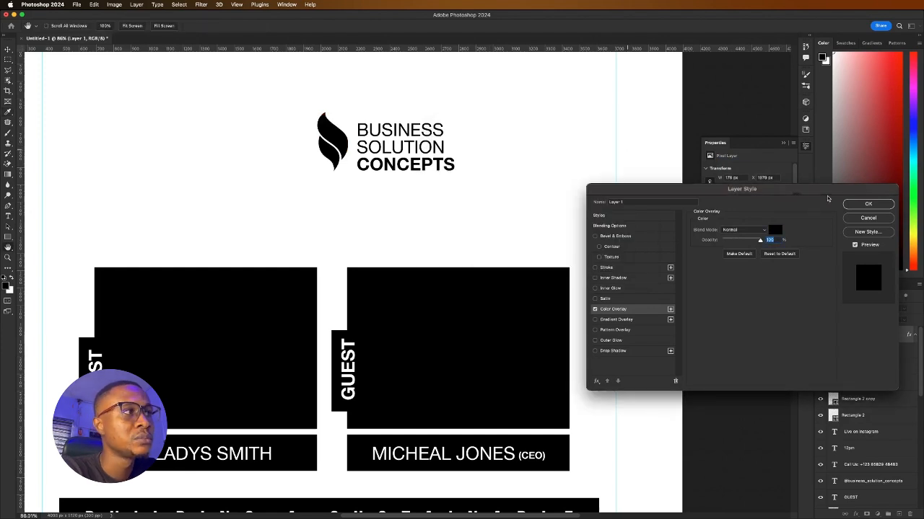
pyautogui.click(868, 204)
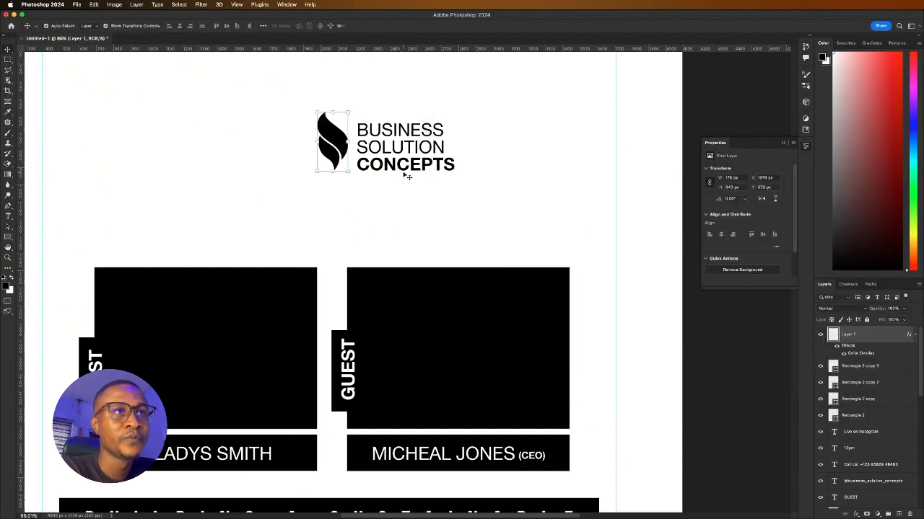
# Nudge the company name left beside the logo and commit the transform
pyautogui.scroll(-6, 401, 177)
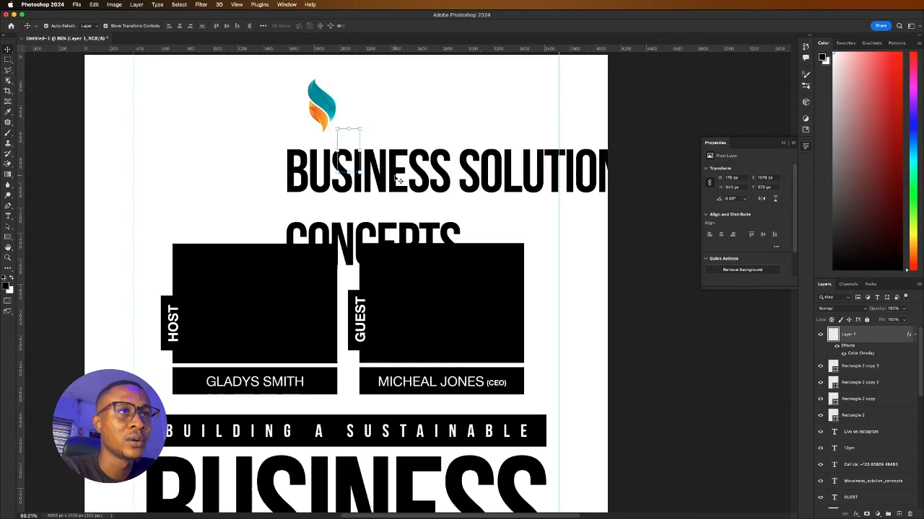
pyautogui.click(336, 144)
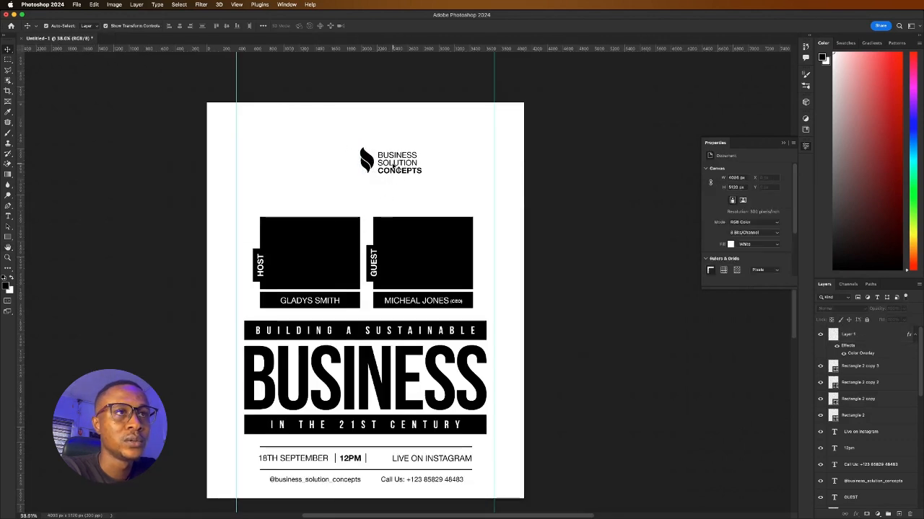
pyautogui.moveTo(393, 163); pyautogui.dragTo(376, 135)
pyautogui.click(407, 25)
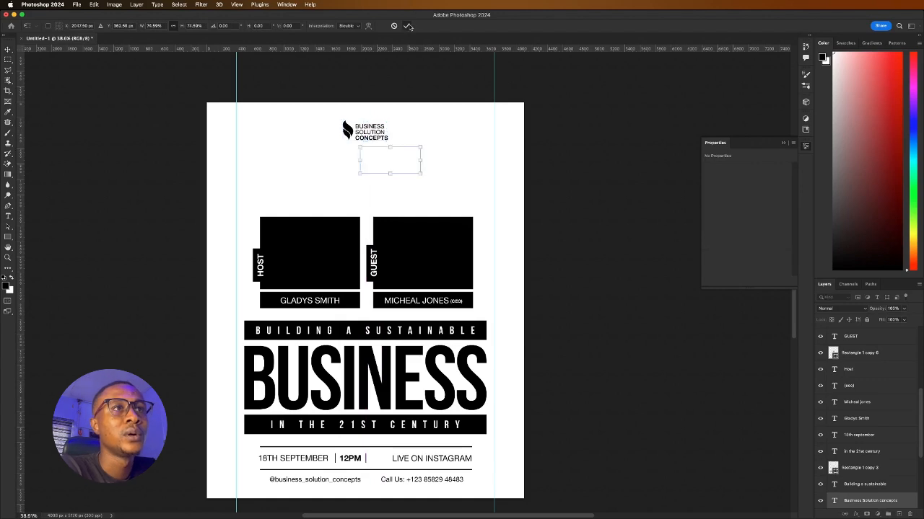
pyautogui.click(542, 202)
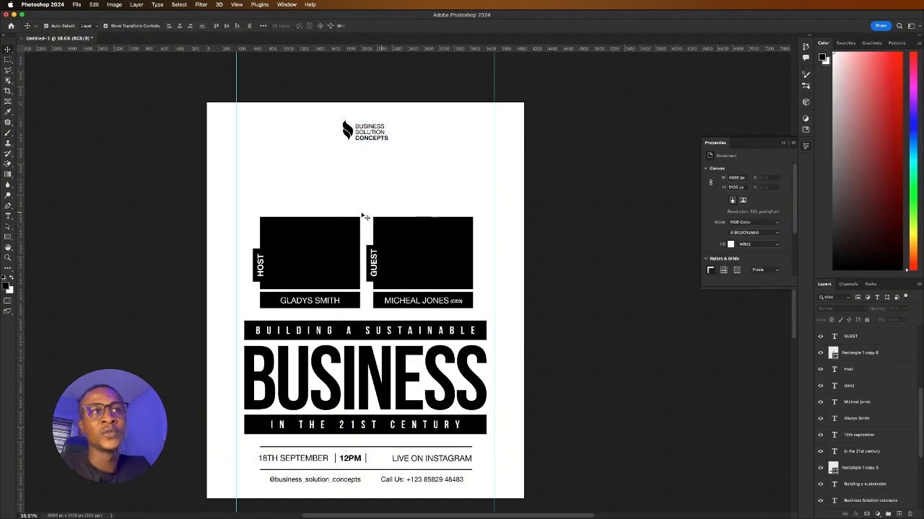
# Place the businesswoman photo from the Design exercise folder and move it above BUSINESS
pyautogui.click(76, 5)
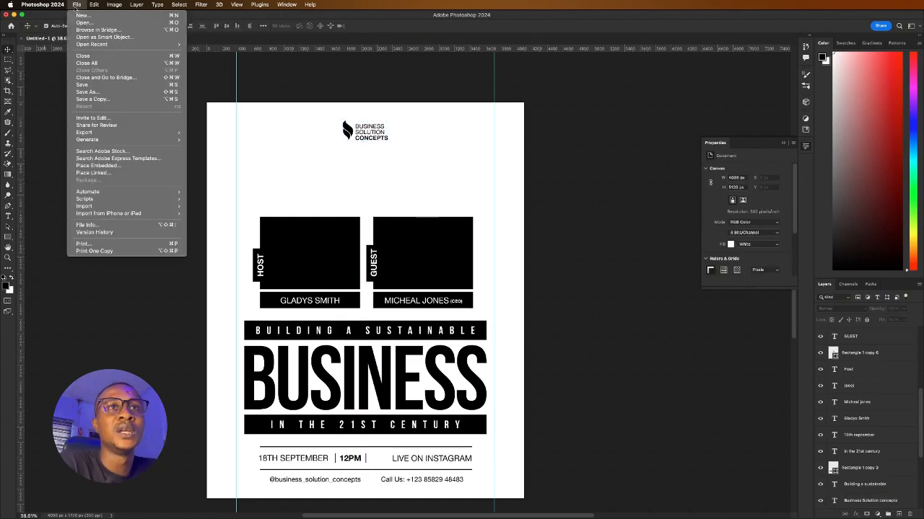
pyautogui.click(133, 166)
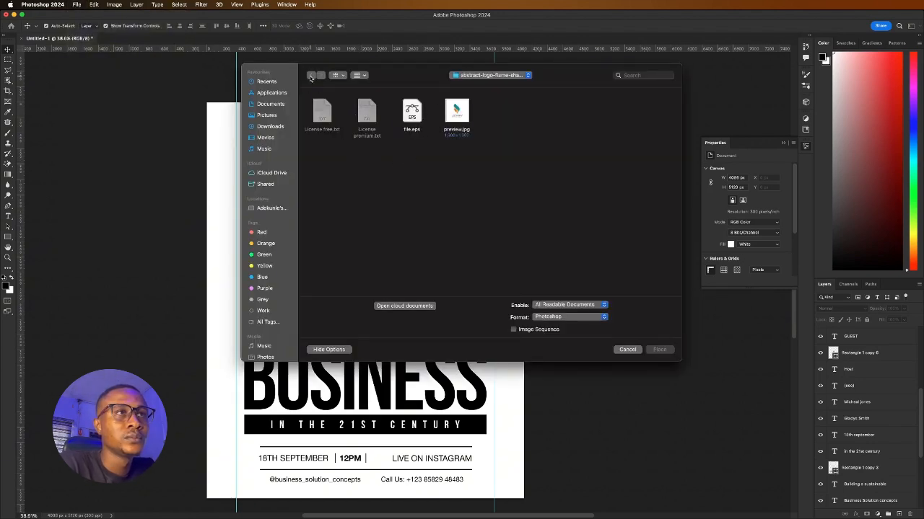
pyautogui.click(492, 91)
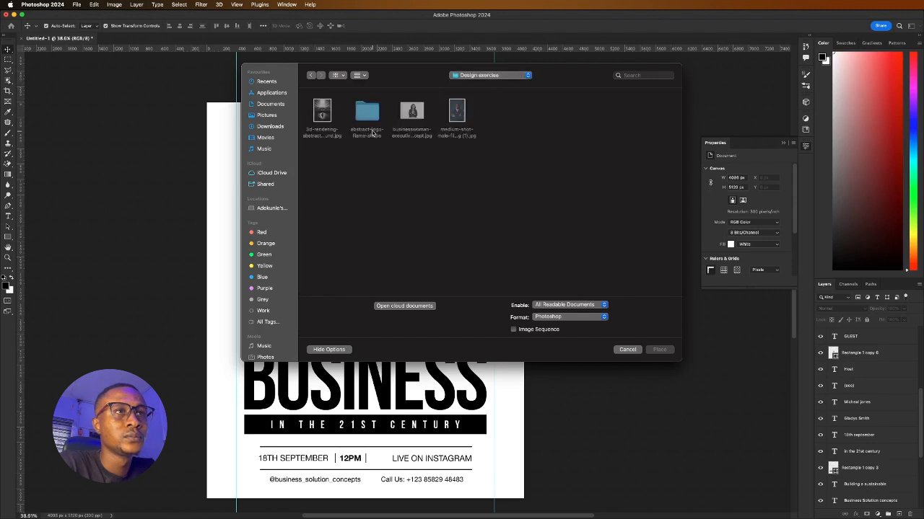
pyautogui.click(417, 121)
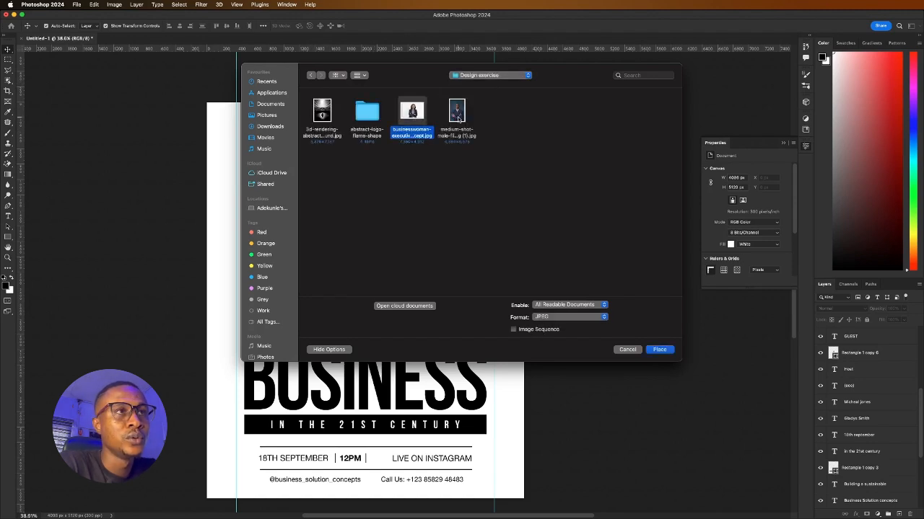
pyautogui.moveTo(501, 134); pyautogui.dragTo(396, 103)
pyautogui.moveTo(518, 148); pyautogui.dragTo(398, 108)
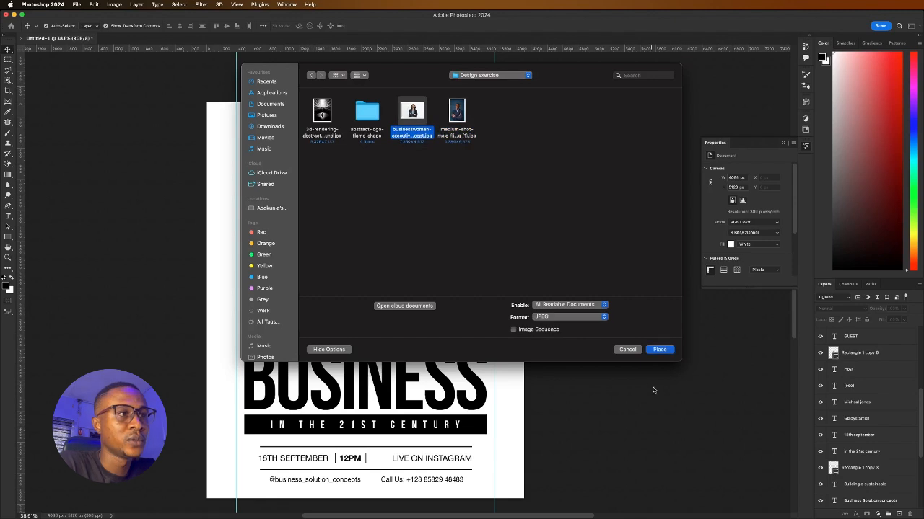
pyautogui.click(659, 350)
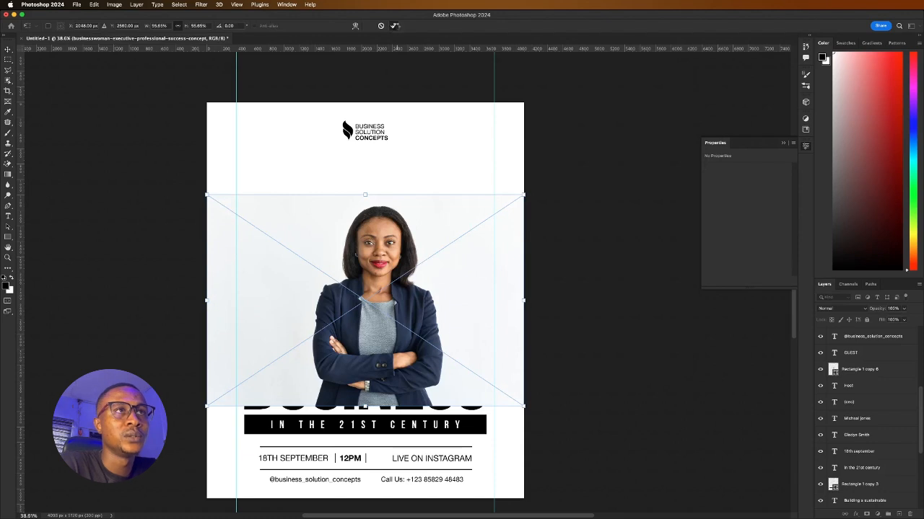
pyautogui.click(395, 26)
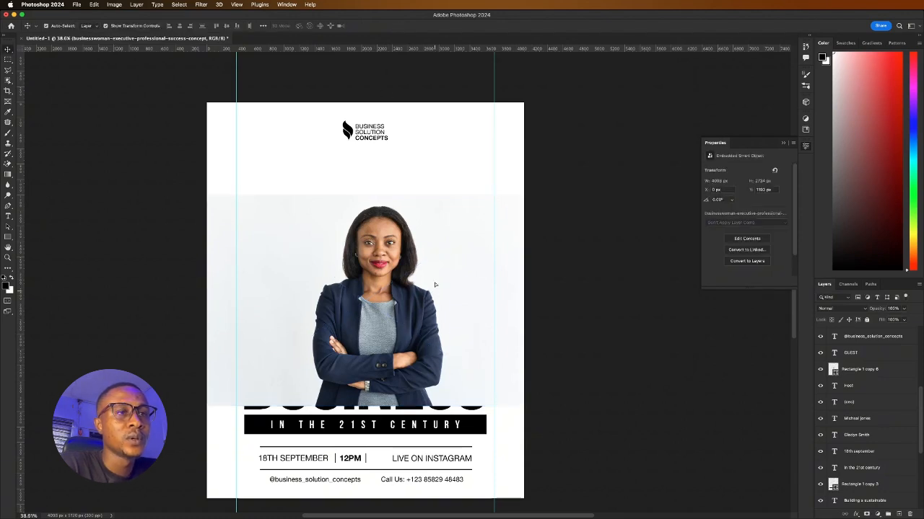
pyautogui.moveTo(427, 293); pyautogui.dragTo(441, 238)
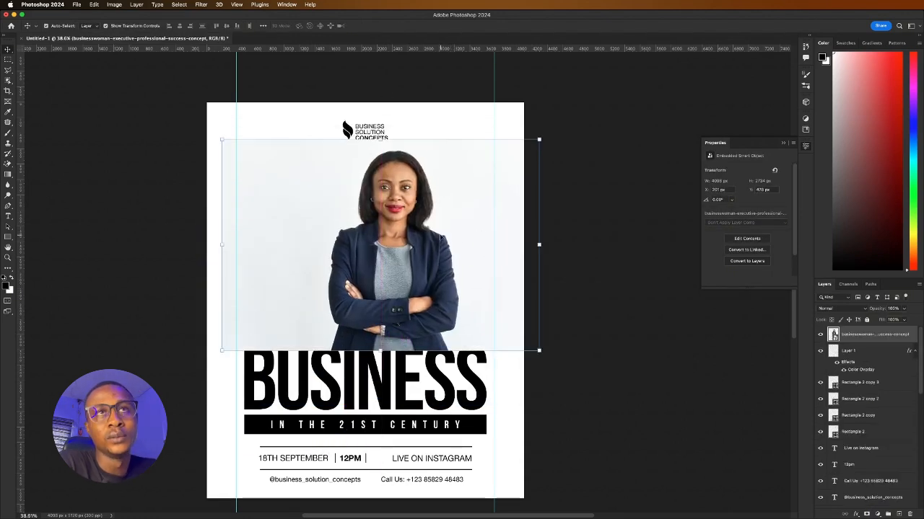
# Place the photo of the man in a suit and nudge it up the page
pyautogui.click(76, 5)
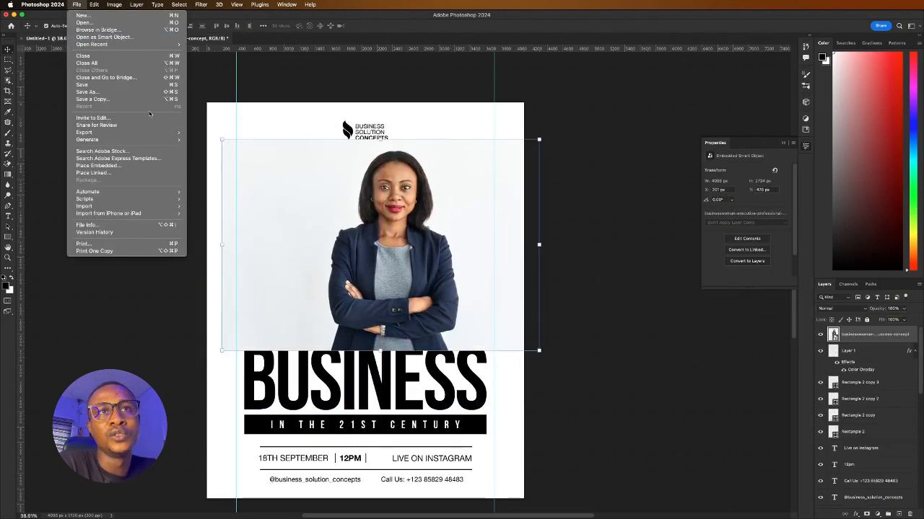
pyautogui.click(147, 167)
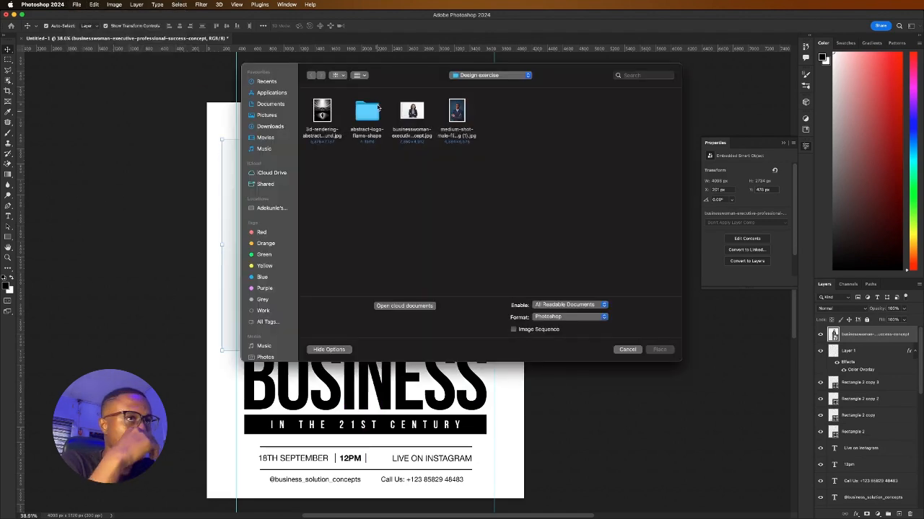
pyautogui.click(462, 117)
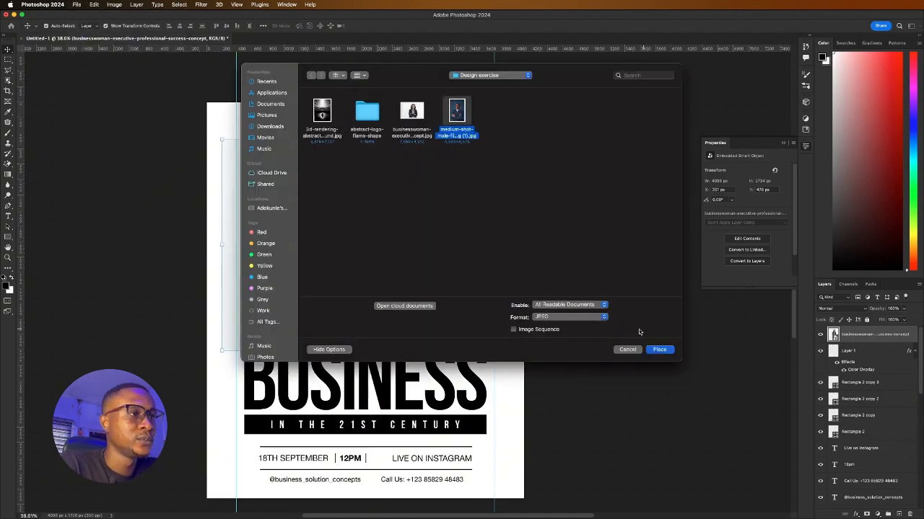
pyautogui.click(659, 350)
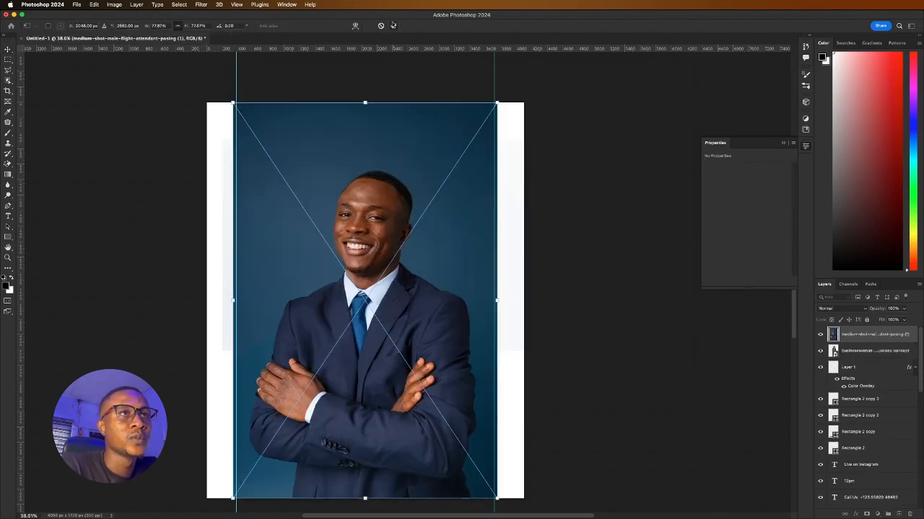
pyautogui.press('Return')
pyautogui.moveTo(413, 238); pyautogui.dragTo(421, 221)
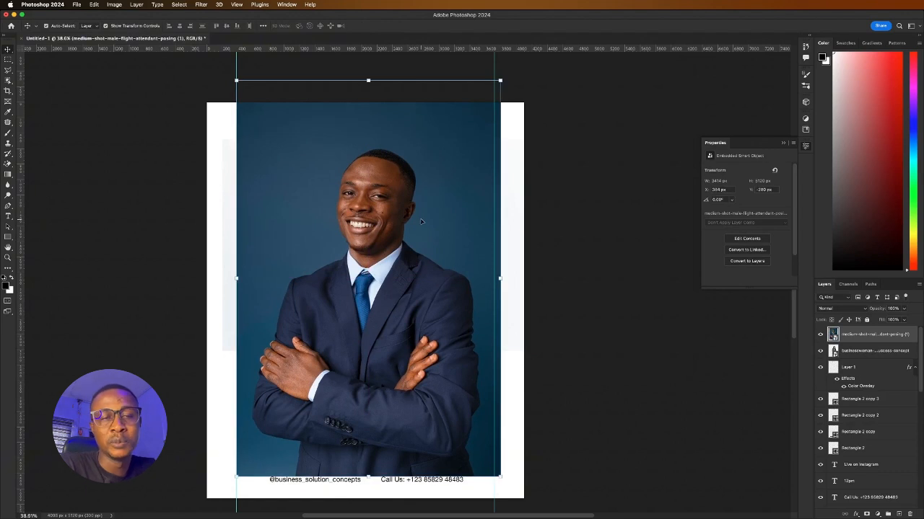
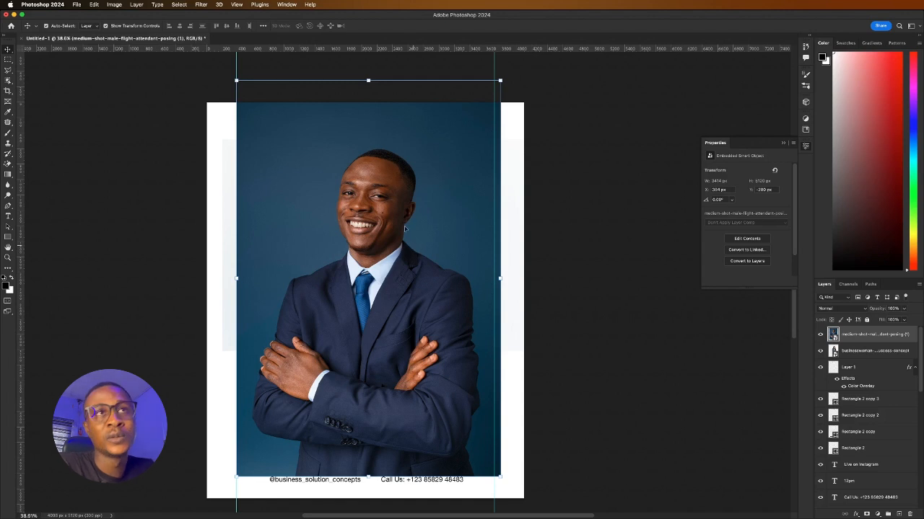
# Select the smiling man automatically with Select > Subject
pyautogui.click(178, 5)
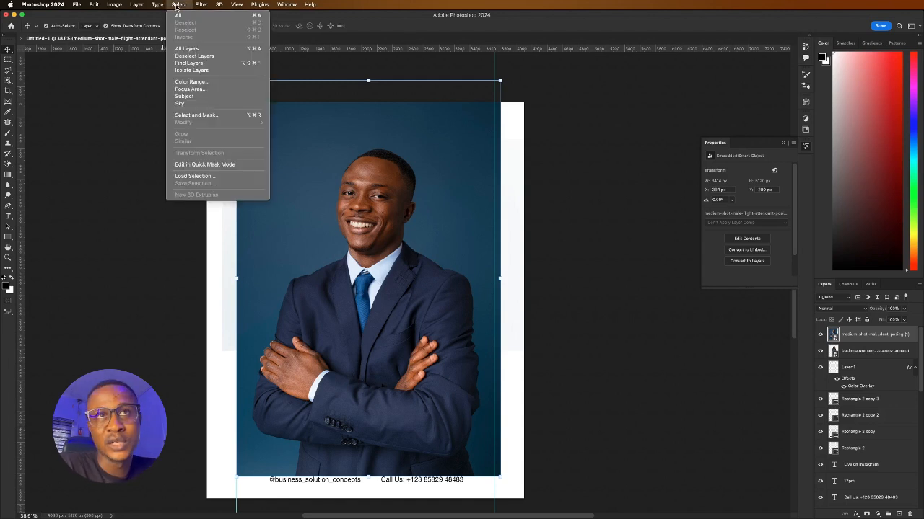
pyautogui.click(186, 96)
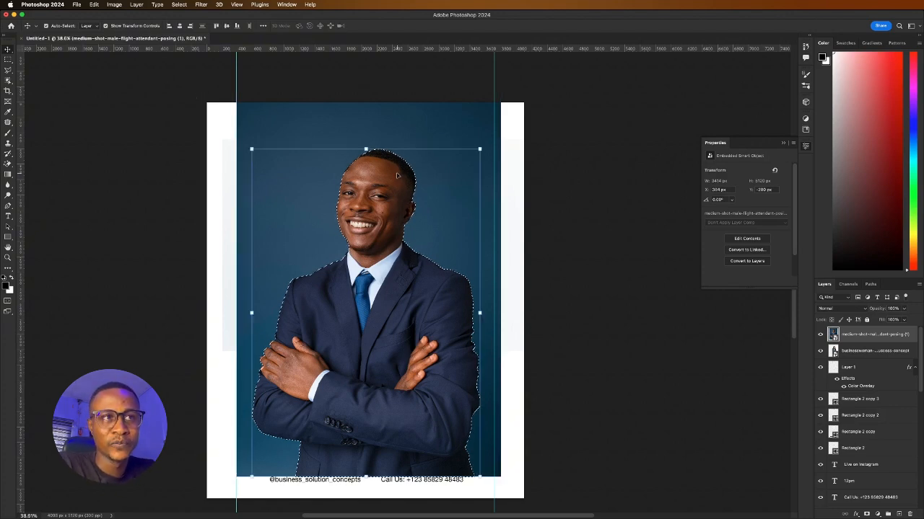
pyautogui.scroll(4, 386, 166)
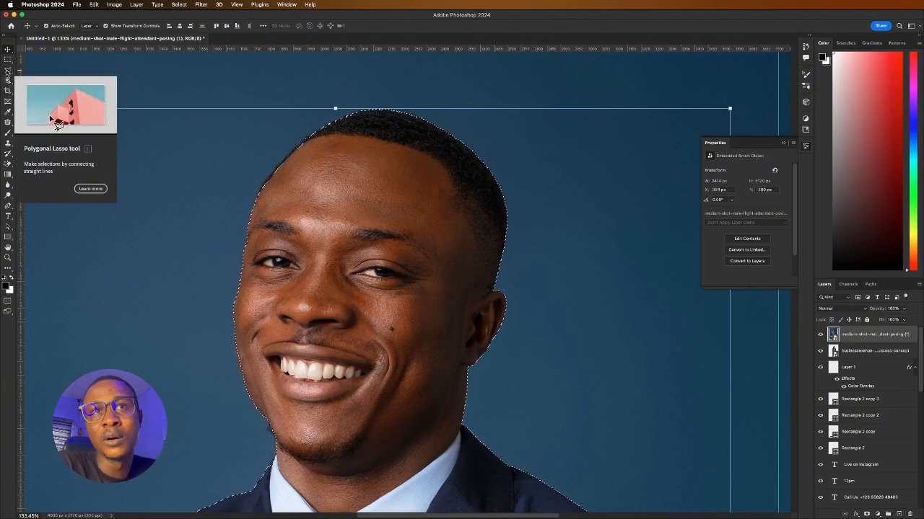
# Add the missed forehead with the Polygonal Lasso, then copy the man onto Layer 2
pyautogui.click(7, 71)
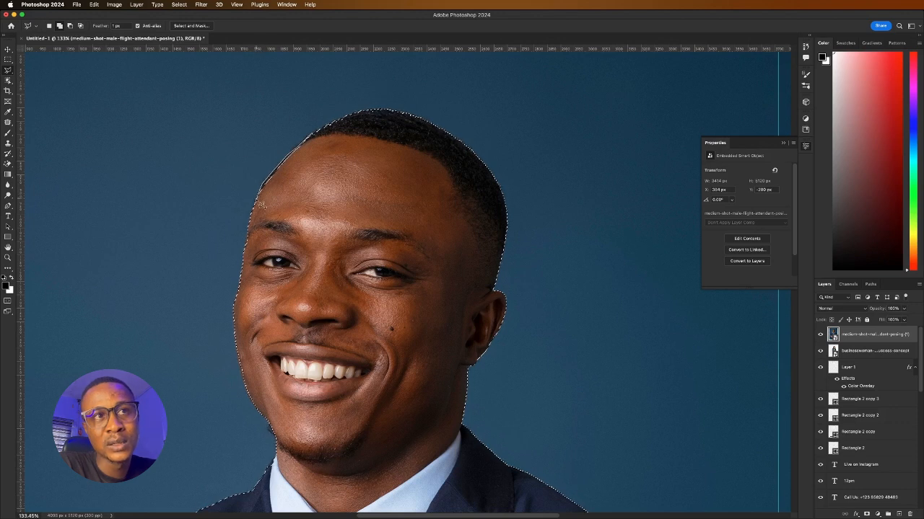
pyautogui.click(254, 206)
pyautogui.click(278, 225)
pyautogui.click(328, 206)
pyautogui.click(353, 150)
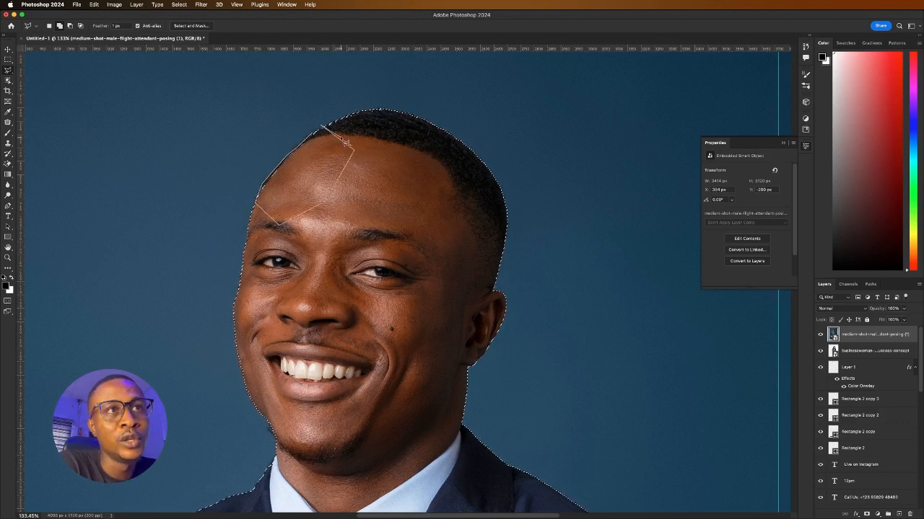
pyautogui.click(310, 108)
pyautogui.click(267, 95)
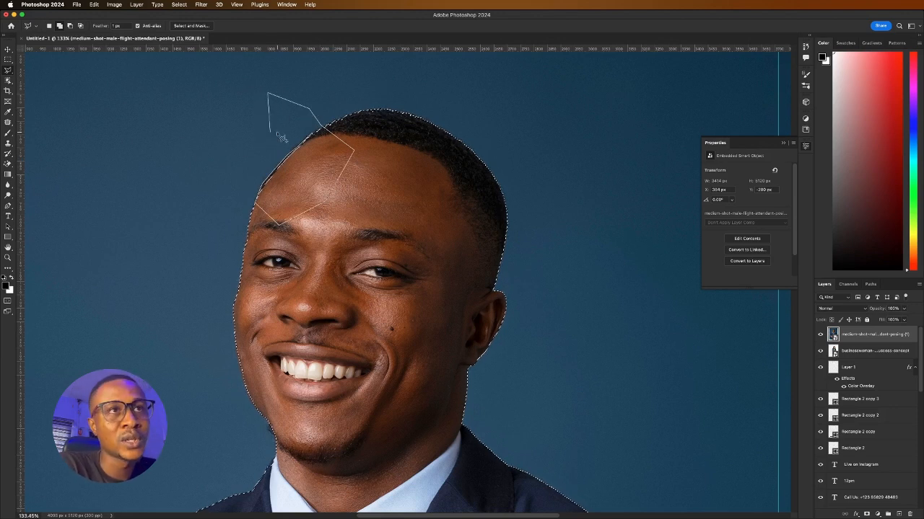
pyautogui.press('BackSpace')
pyautogui.press('BackSpace')
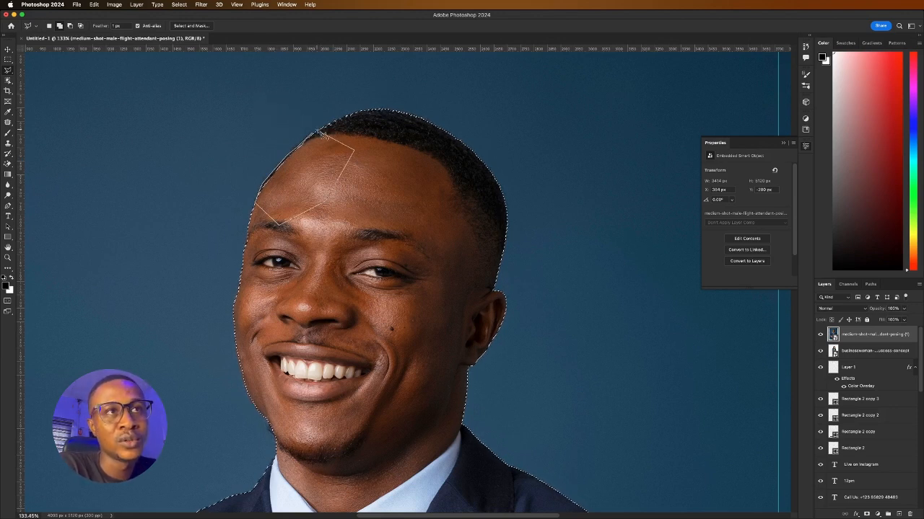
pyautogui.click(315, 137)
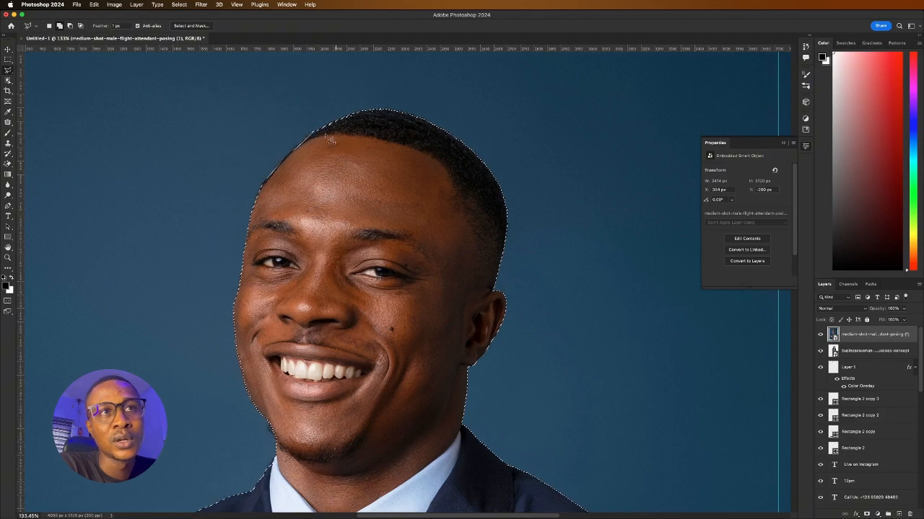
pyautogui.press('super+0')
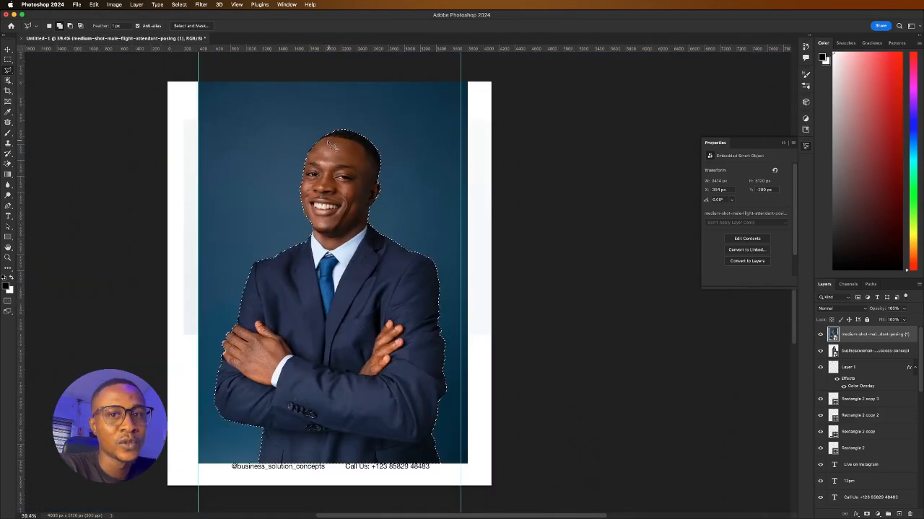
pyautogui.press('super+j')
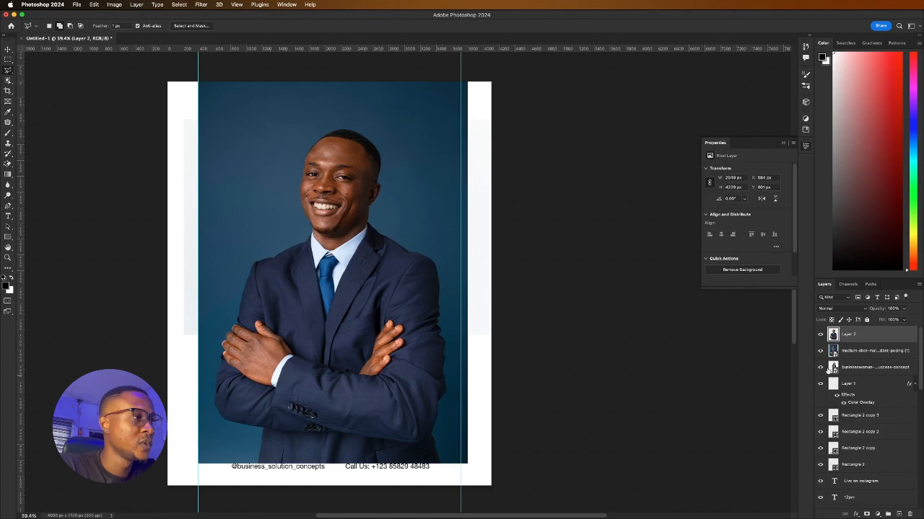
# Delete the man's original photo, hide his cut-out, and shift the woman's photo left
pyautogui.click(845, 356)
pyautogui.press('Delete')
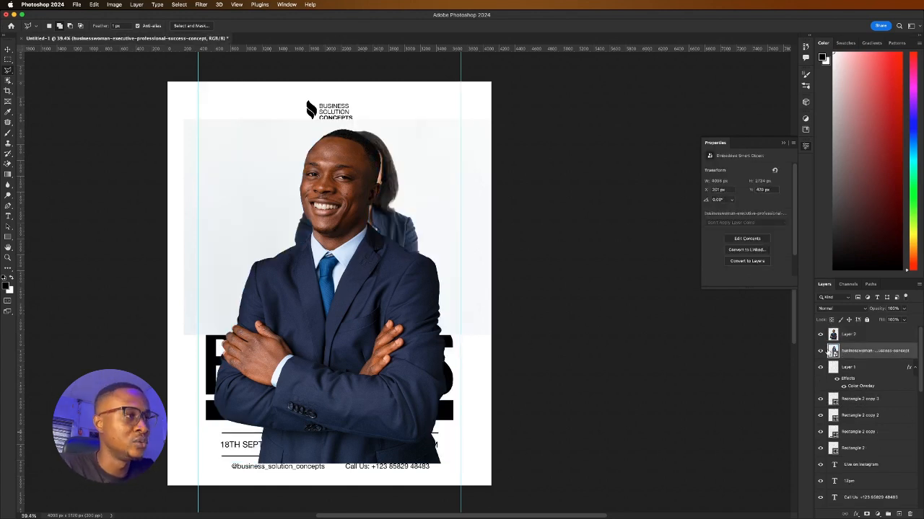
pyautogui.click(819, 335)
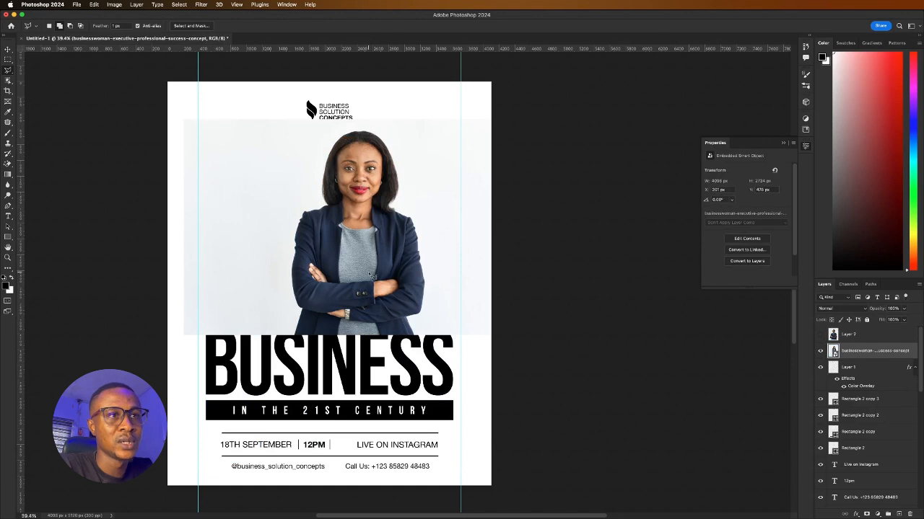
pyautogui.press('v')
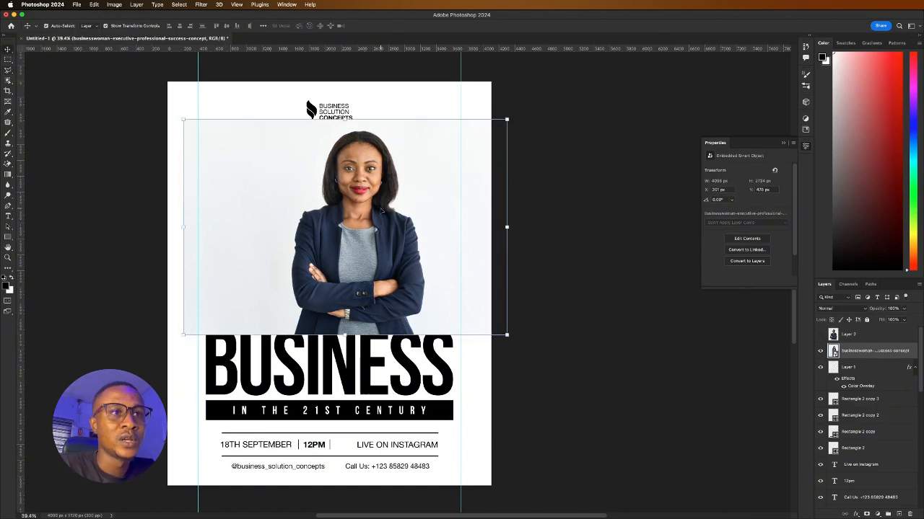
pyautogui.moveTo(381, 210); pyautogui.dragTo(355, 223)
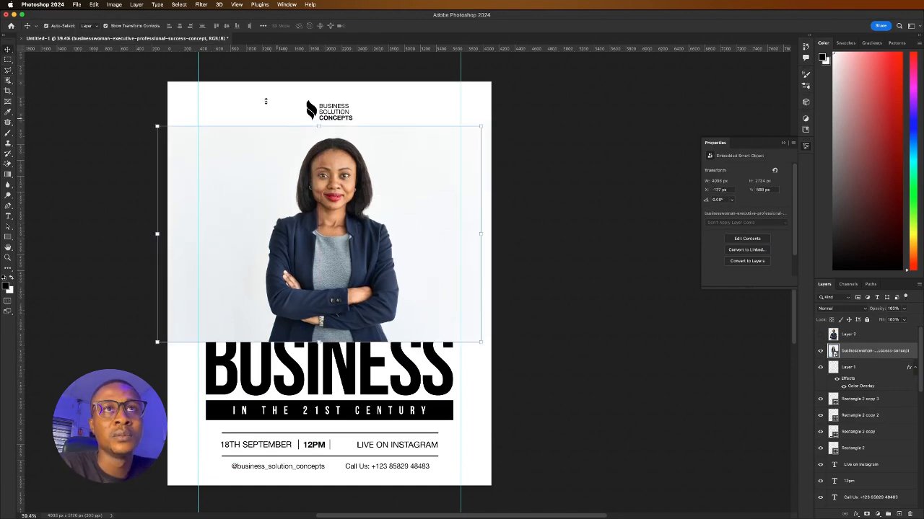
# Select the businesswoman as the subject and copy her onto Layer 3
pyautogui.click(178, 4)
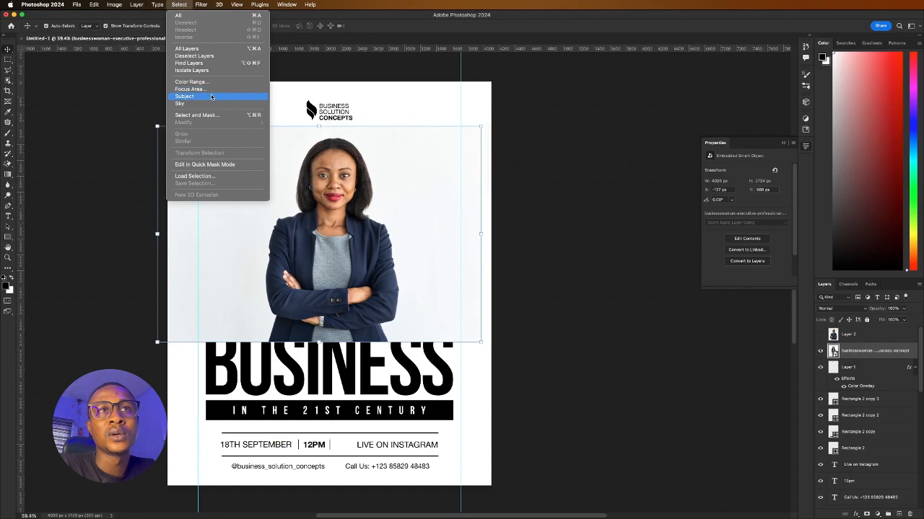
pyautogui.click(189, 96)
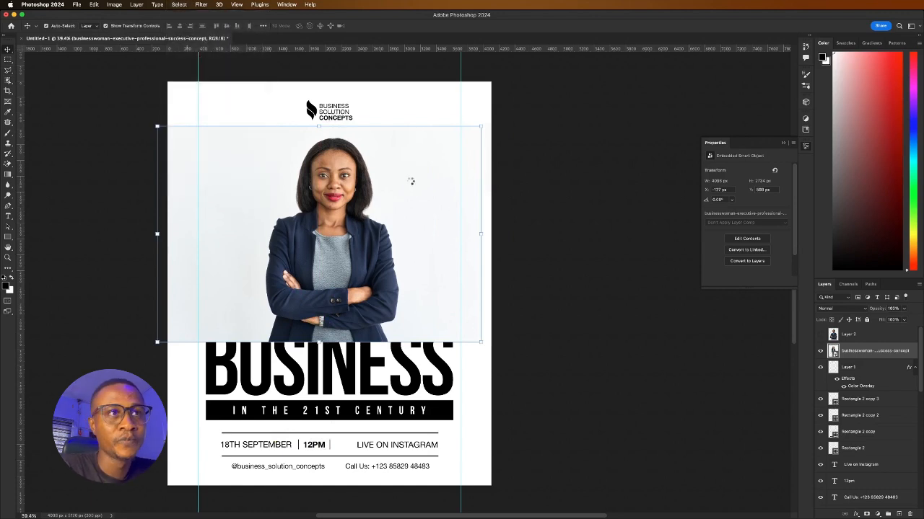
pyautogui.scroll(2, 351, 158)
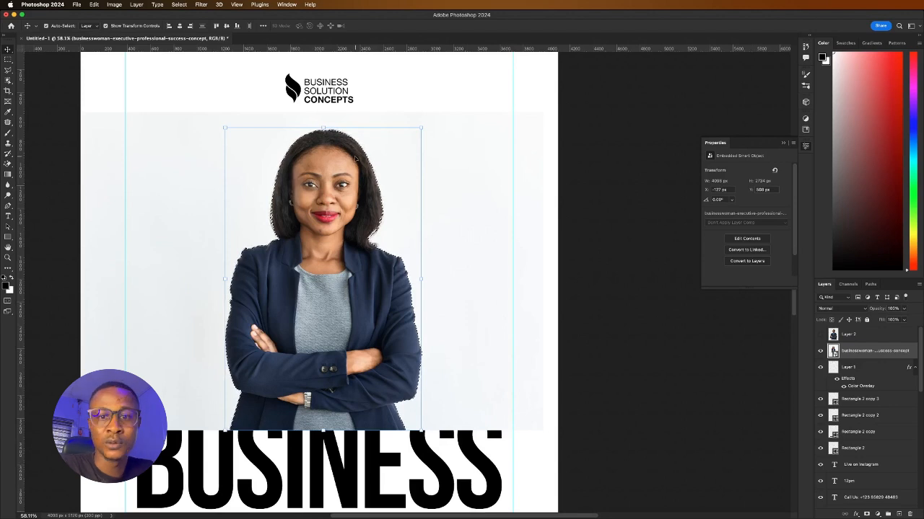
pyautogui.press('super')
pyautogui.press('super+j')
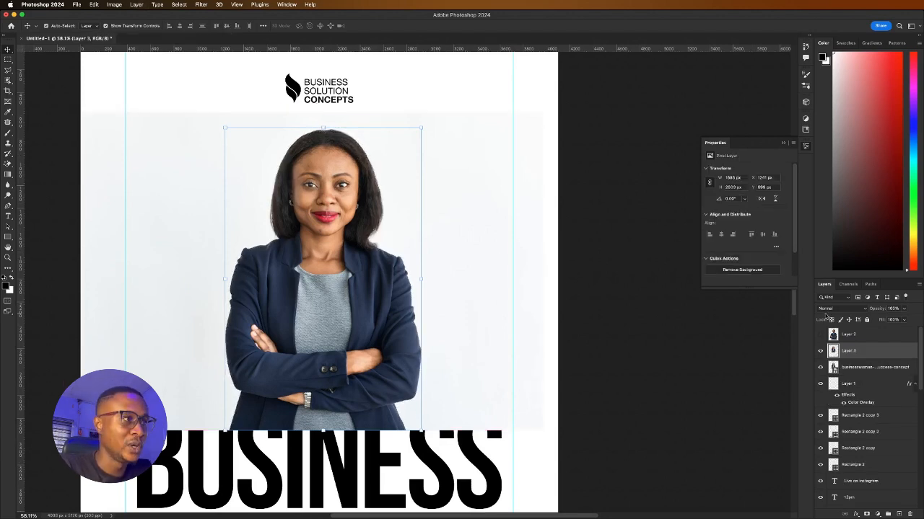
pyautogui.click(860, 372)
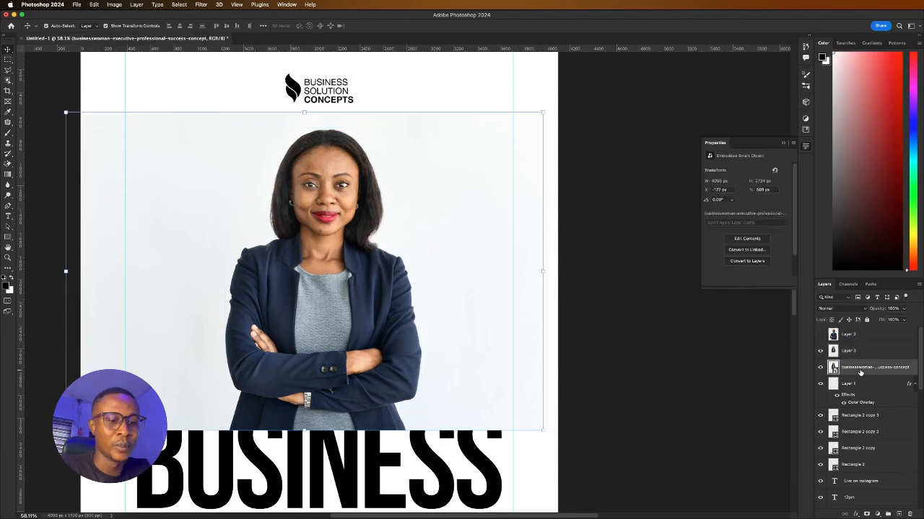
# Delete the woman's original photo, then shrink the man to about half size, upper right
pyautogui.press('BackSpace')
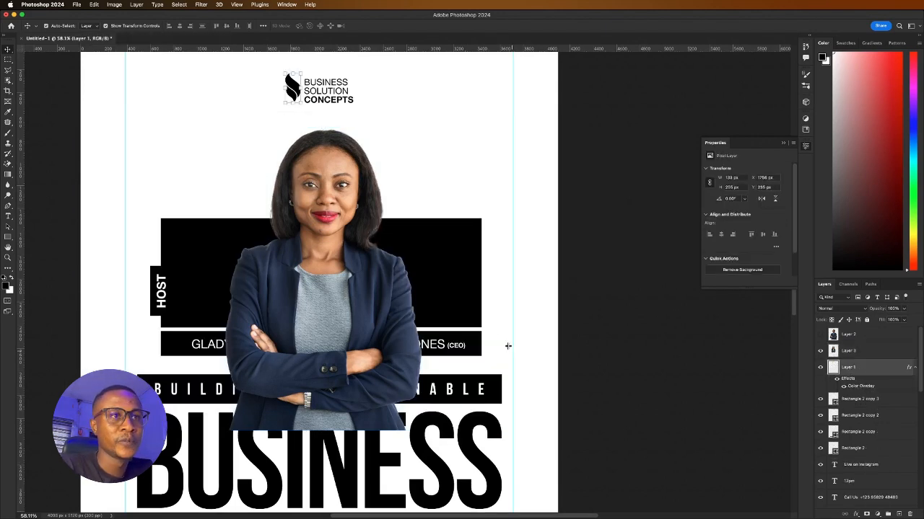
pyautogui.moveTo(327, 252); pyautogui.dragTo(257, 248)
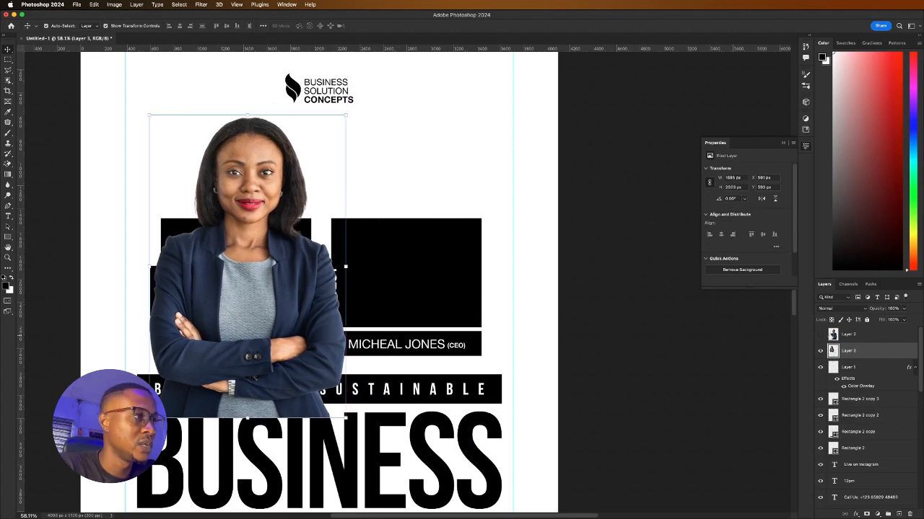
pyautogui.click(819, 334)
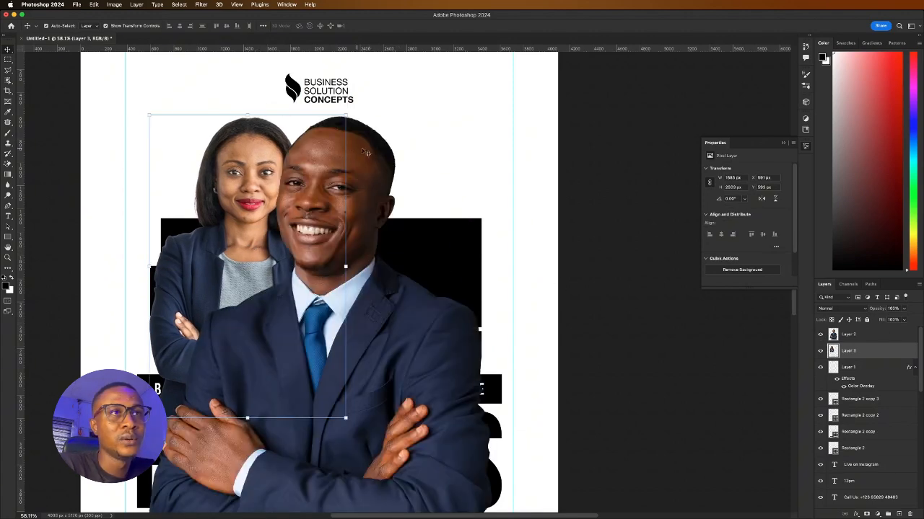
pyautogui.click(364, 153)
pyautogui.moveTo(321, 115); pyautogui.dragTo(320, 347)
pyautogui.moveTo(321, 381); pyautogui.dragTo(418, 124)
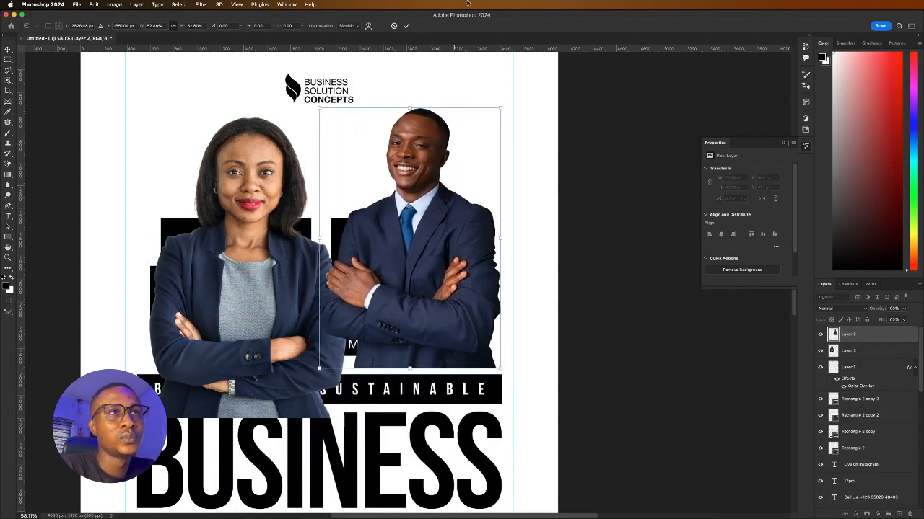
pyautogui.click(404, 27)
# Shrink the businesswoman to about 79%, move her up, and nudge the man left and down
pyautogui.click(230, 138)
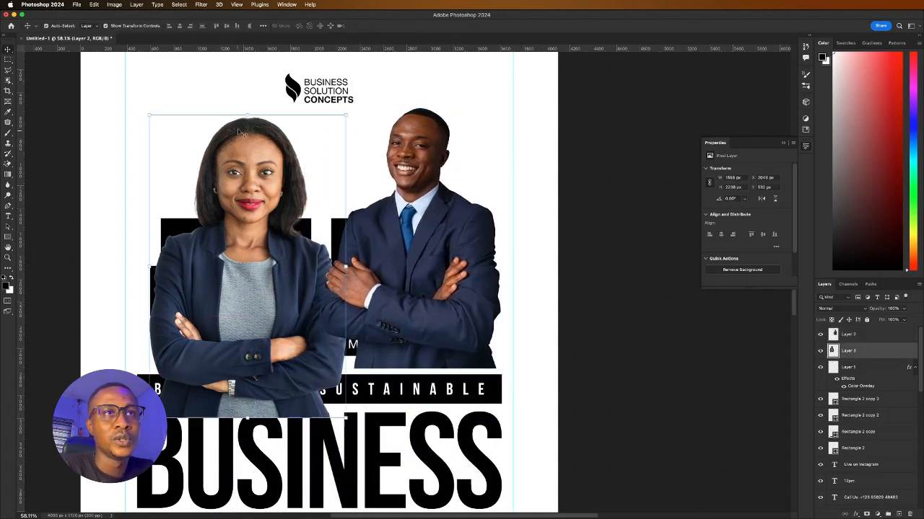
pyautogui.moveTo(243, 114); pyautogui.dragTo(242, 178)
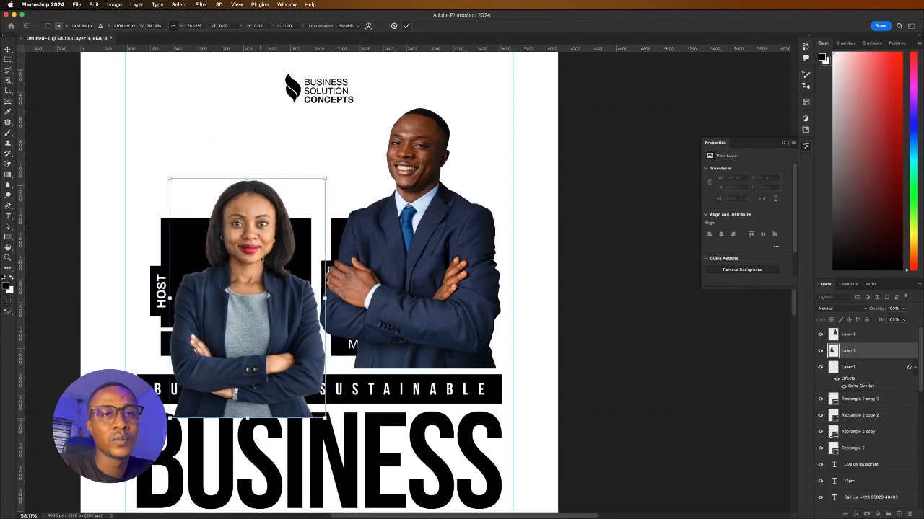
pyautogui.moveTo(261, 263); pyautogui.dragTo(252, 204)
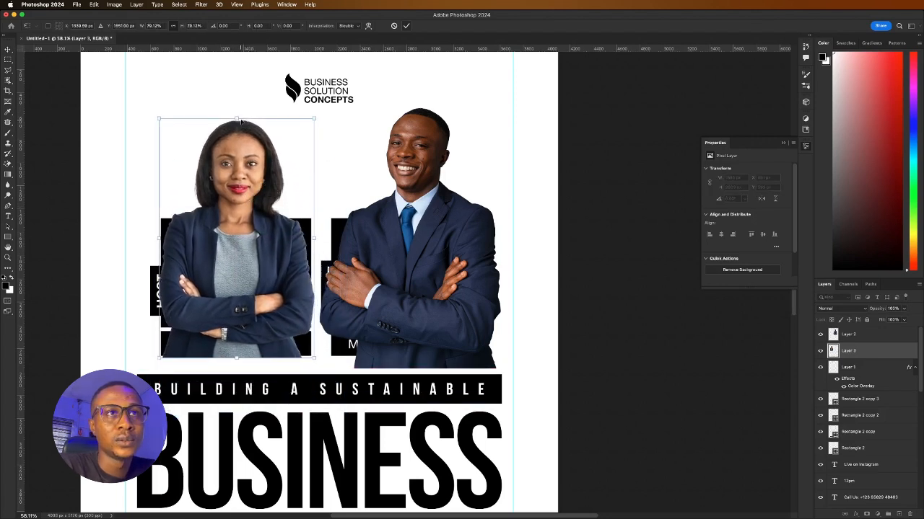
pyautogui.click(406, 27)
pyautogui.moveTo(434, 215); pyautogui.dragTo(428, 222)
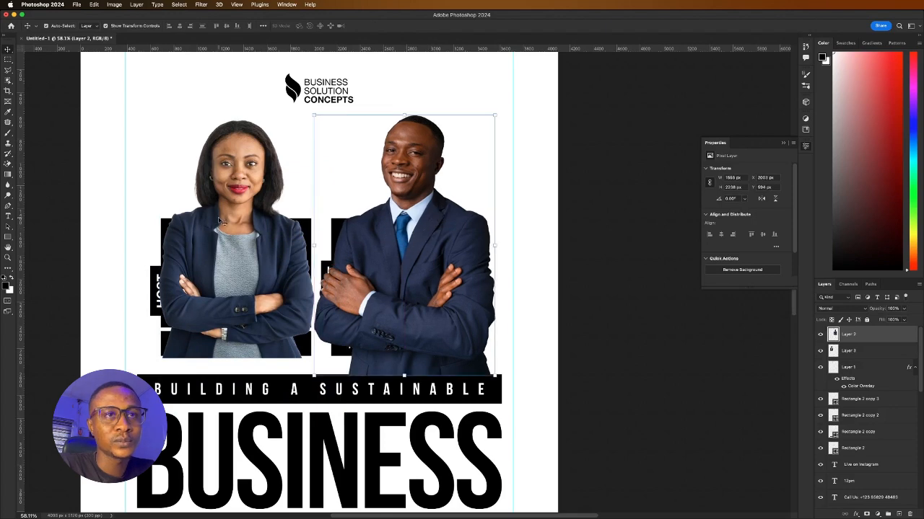
# Scale both portraits together to about 92% and shift them slightly up-left
pyautogui.click(222, 223)
pyautogui.scroll(-5, 257, 237)
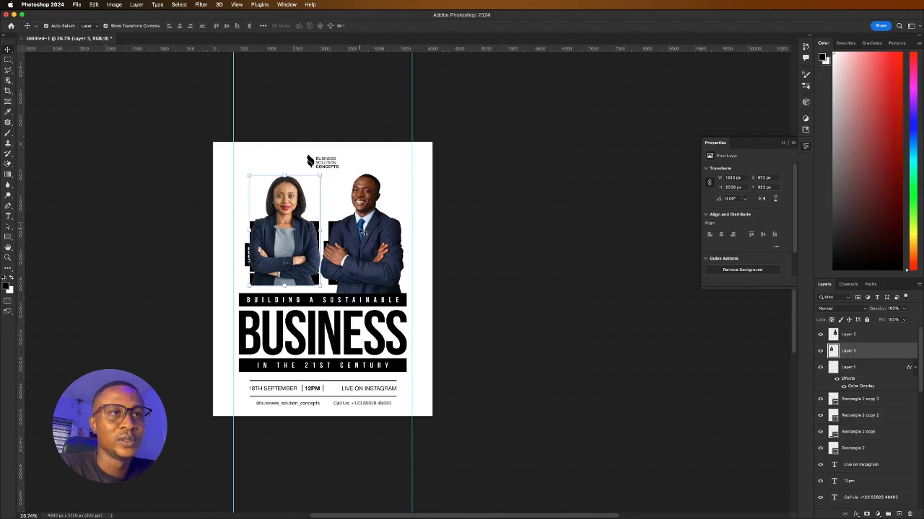
pyautogui.scroll(3, 322, 227)
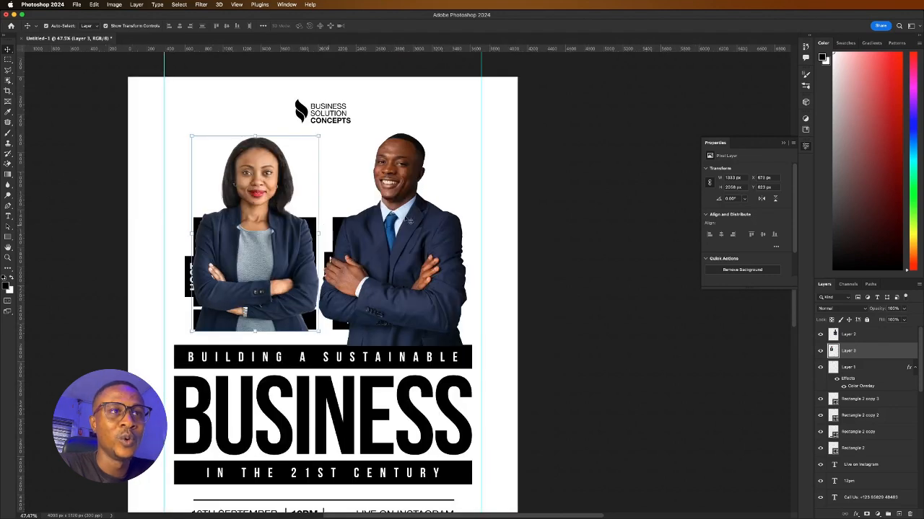
pyautogui.keyDown('shift'); pyautogui.click(412, 220); pyautogui.keyUp('shift')
pyautogui.moveTo(329, 135); pyautogui.dragTo(330, 150)
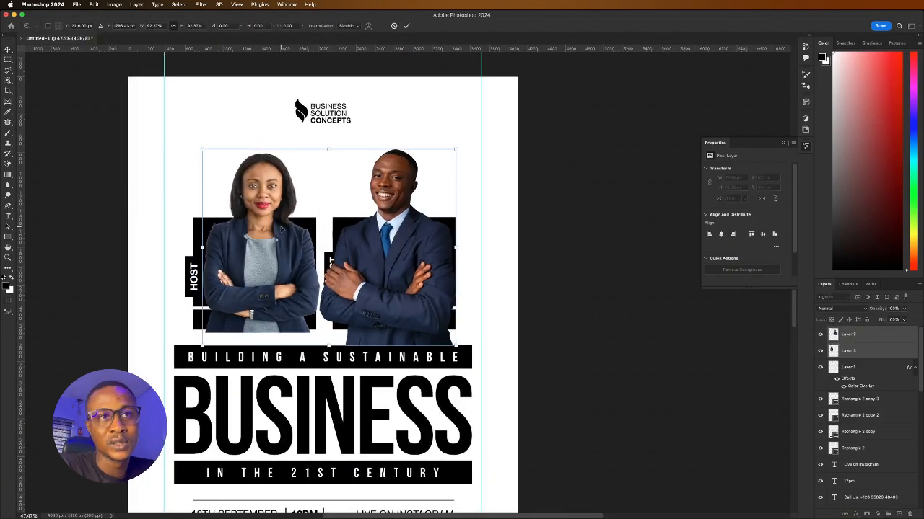
pyautogui.moveTo(282, 228); pyautogui.dragTo(277, 219)
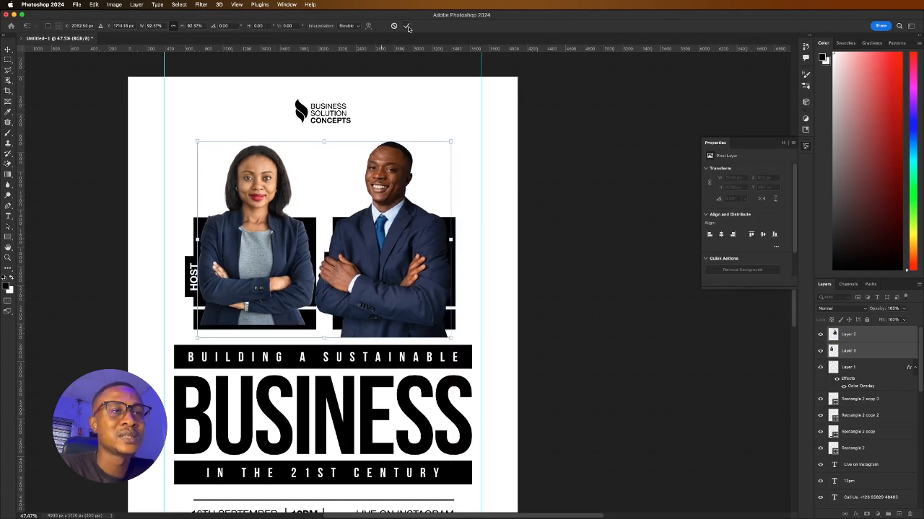
pyautogui.click(407, 26)
# Nudge the man's photo slightly right, then reselect both portrait layers
pyautogui.click(571, 200)
pyautogui.moveTo(396, 232); pyautogui.dragTo(401, 231)
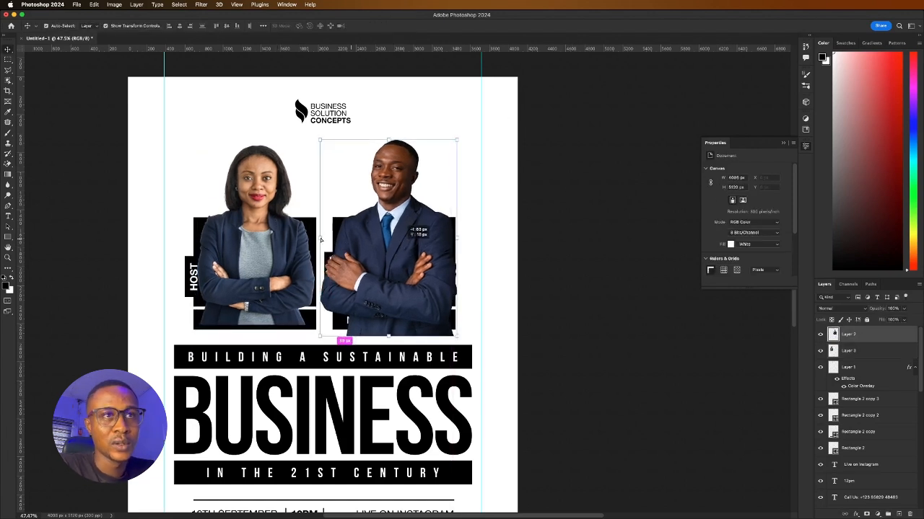
pyautogui.click(279, 243)
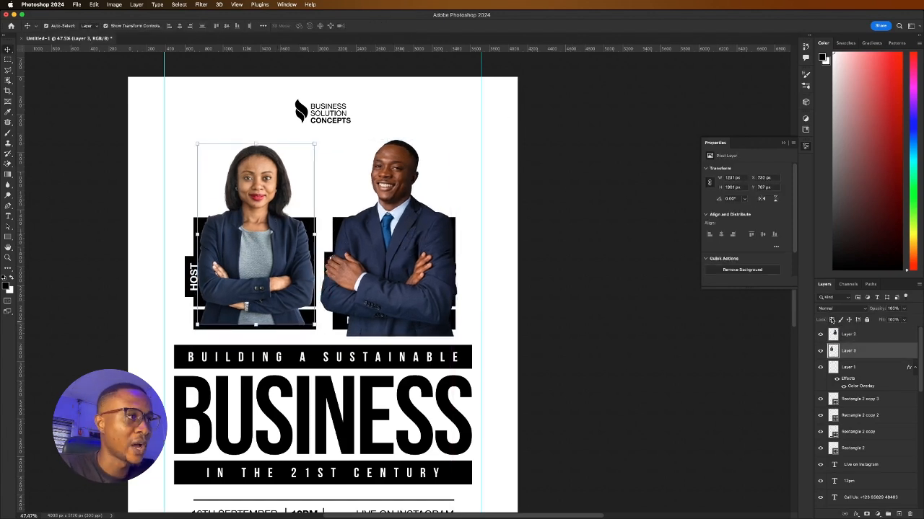
pyautogui.keyDown('shift'); pyautogui.click(872, 337); pyautogui.keyUp('shift')
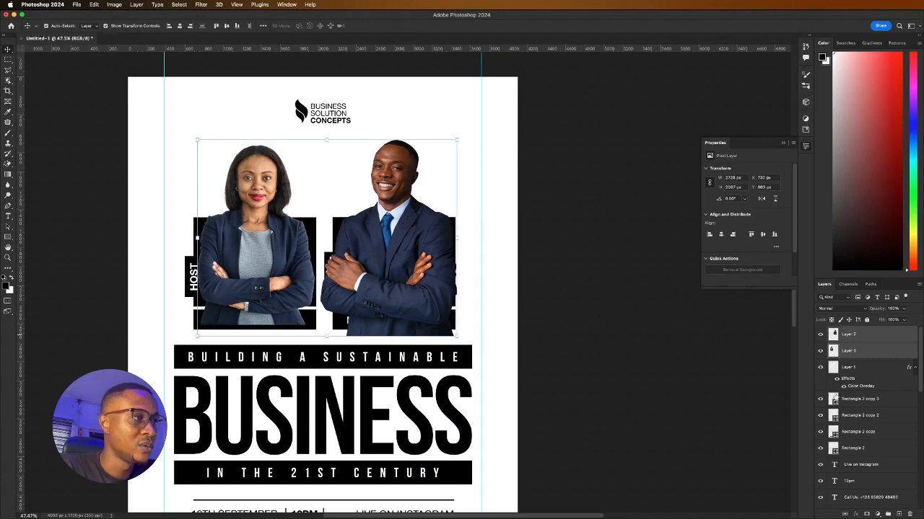
# Toggle the black shapes' visibility to identify which rectangle frames each portrait
pyautogui.scroll(-5, 837, 404)
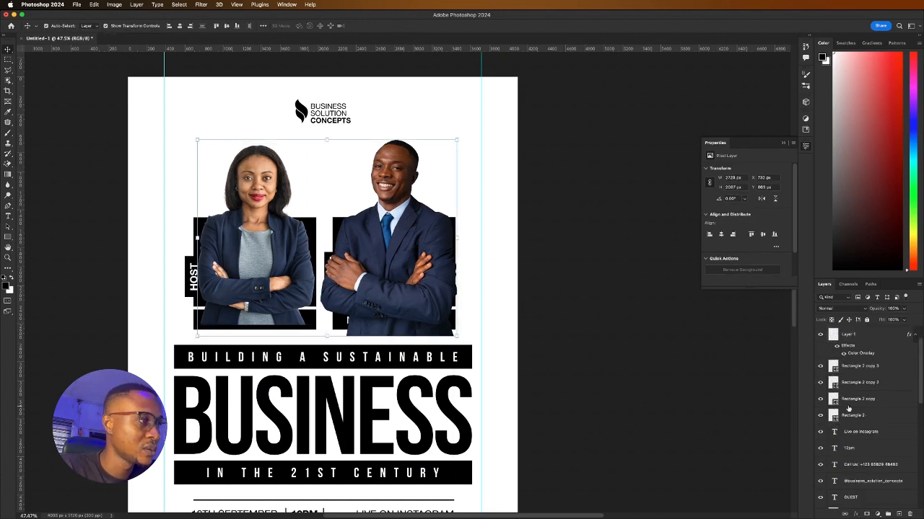
pyautogui.click(820, 402)
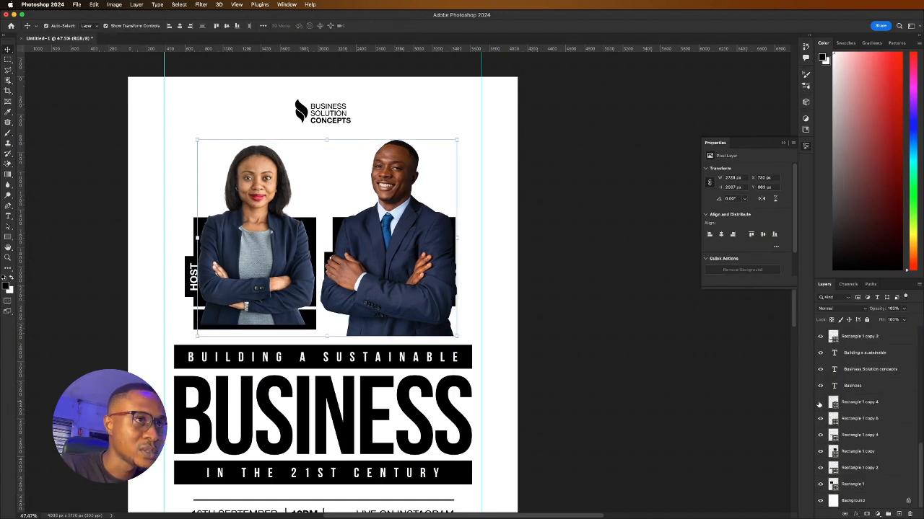
pyautogui.click(819, 402)
pyautogui.click(819, 435)
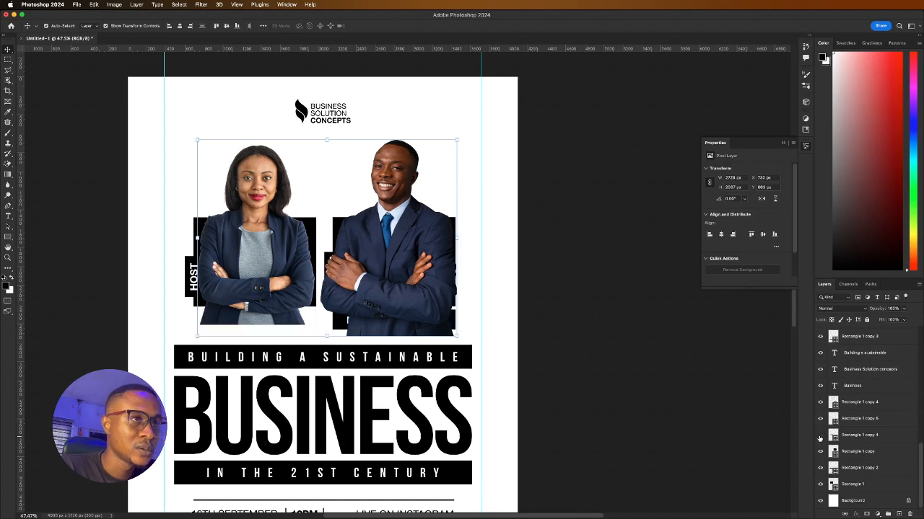
pyautogui.click(820, 434)
pyautogui.click(819, 420)
pyautogui.click(820, 420)
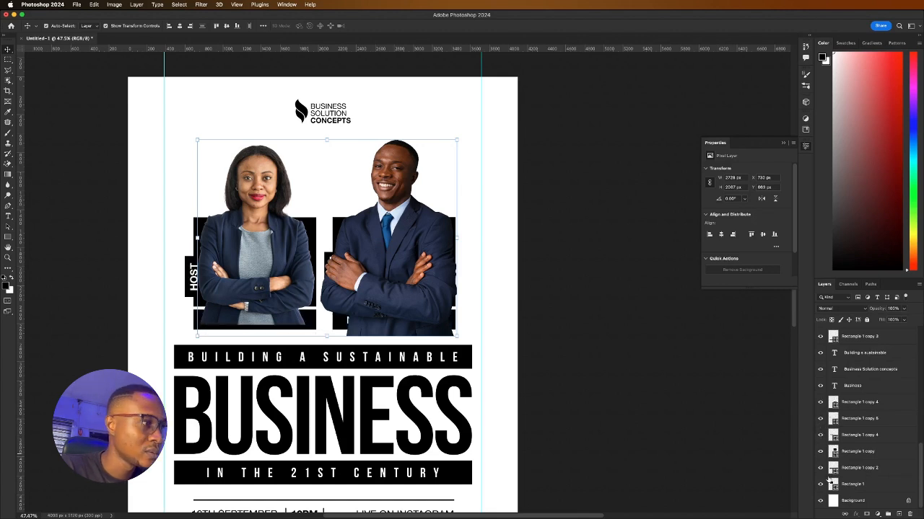
pyautogui.click(819, 469)
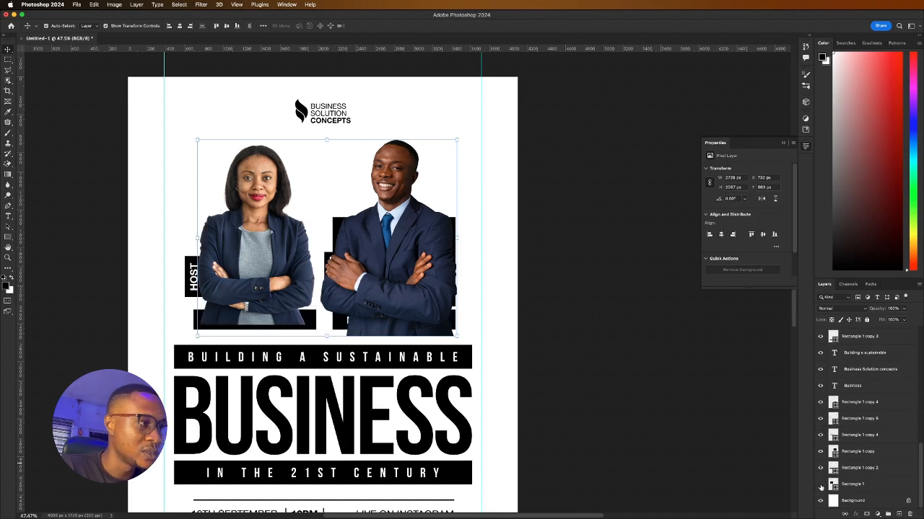
pyautogui.click(820, 468)
# Rename Rectangle 1 copy to 'Male box' and Rectangle 1 to 'Female box'
pyautogui.click(855, 452)
pyautogui.doubleClick(855, 452)
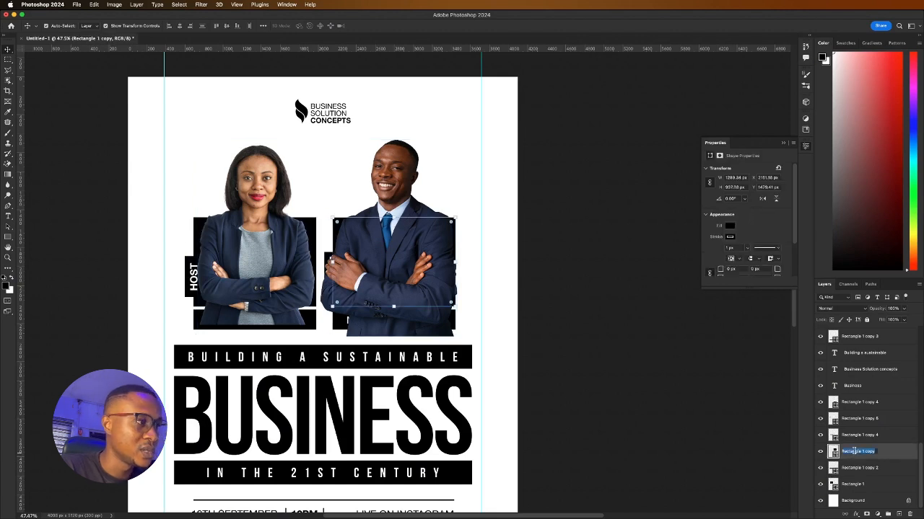
pyautogui.write('Ma')
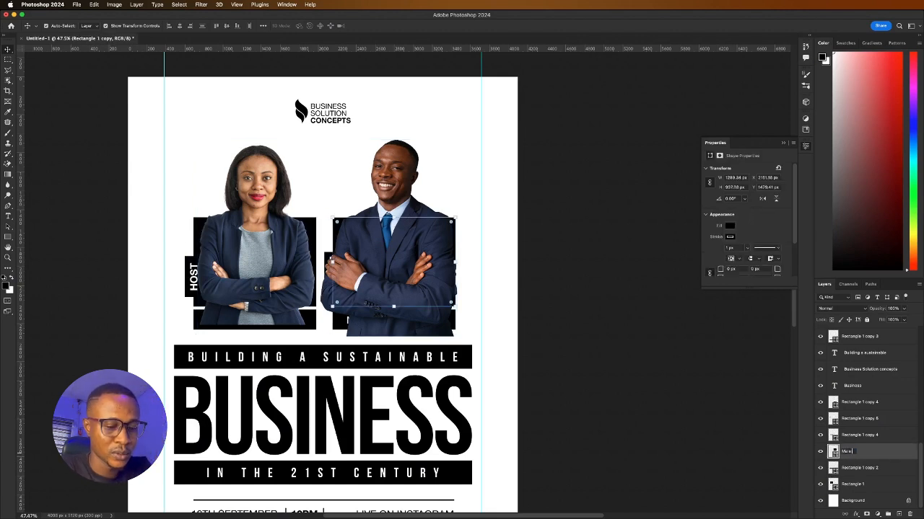
pyautogui.write('le box')
pyautogui.press('Return')
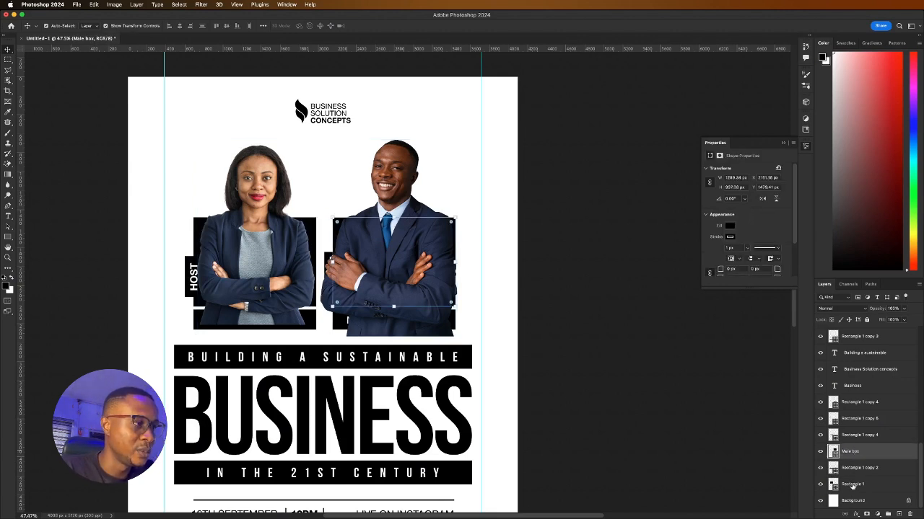
pyautogui.doubleClick(852, 485)
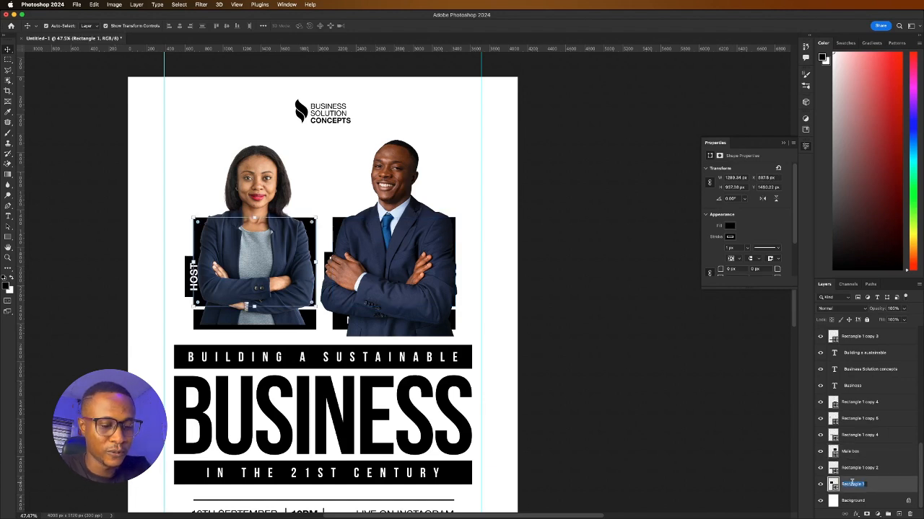
pyautogui.write('Female bo')
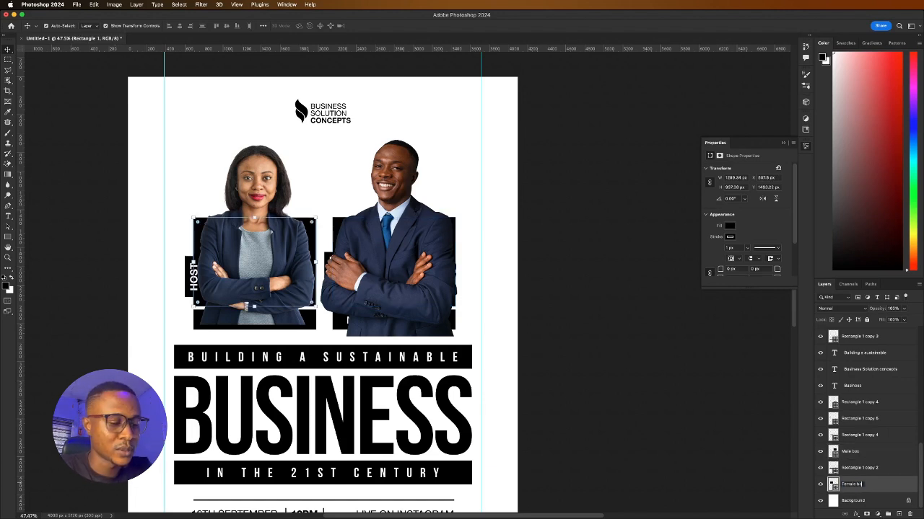
pyautogui.write('x')
pyautogui.press('Return')
pyautogui.scroll(5, 878, 430)
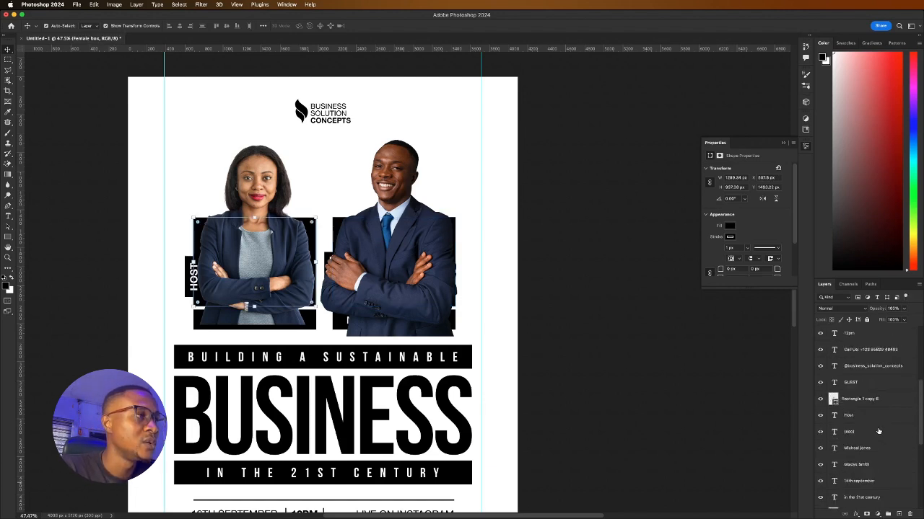
pyautogui.scroll(3, 873, 404)
pyautogui.click(865, 352)
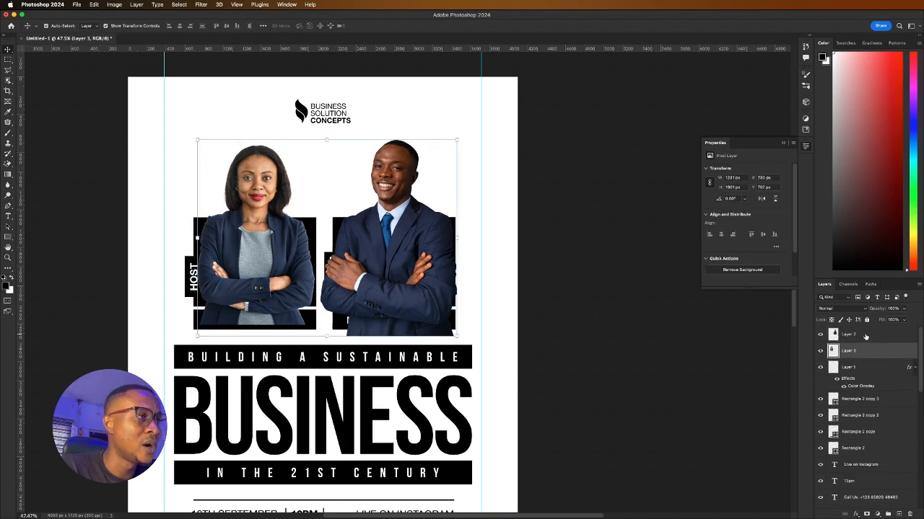
# Drag Layer 2 and Layer 3 down the stack, leaving the man's cut-out just above Male box
pyautogui.keyDown('shift'); pyautogui.click(865, 337); pyautogui.keyUp('shift')
pyautogui.moveTo(873, 352); pyautogui.dragTo(866, 479)
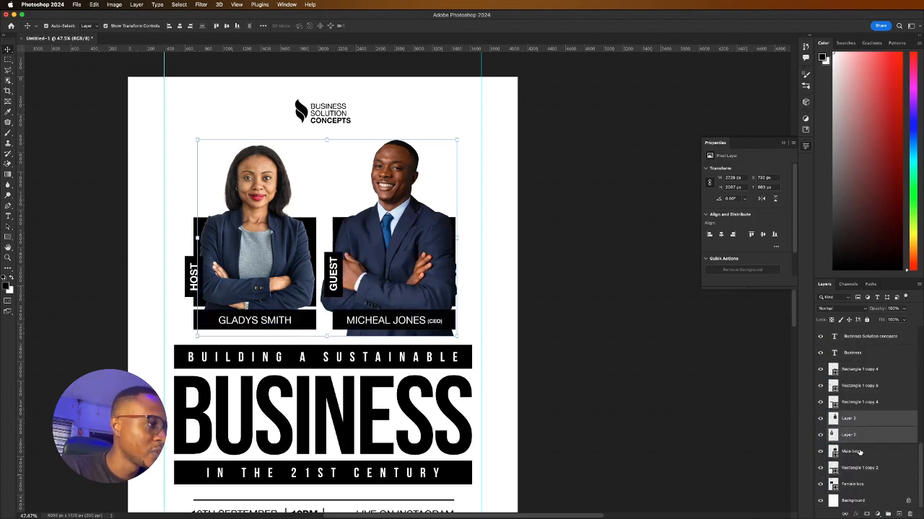
pyautogui.moveTo(860, 437); pyautogui.dragTo(861, 480)
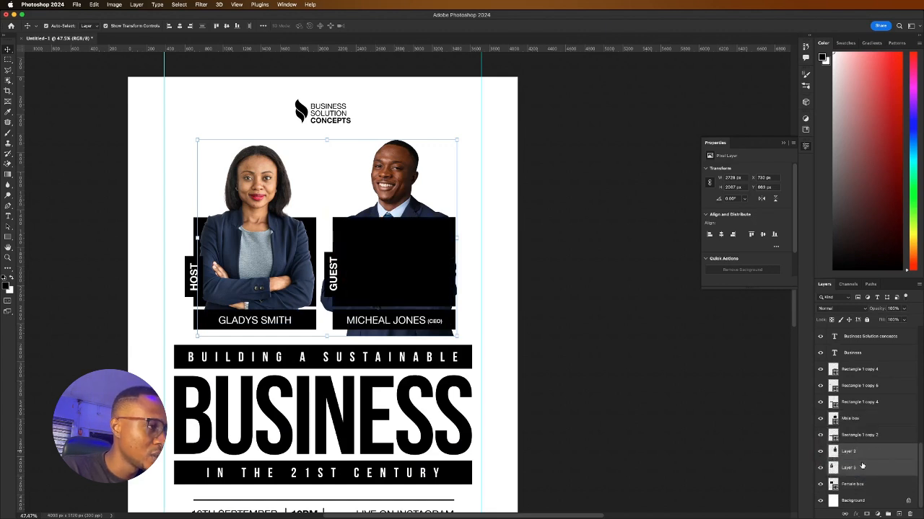
pyautogui.moveTo(857, 452); pyautogui.dragTo(862, 424)
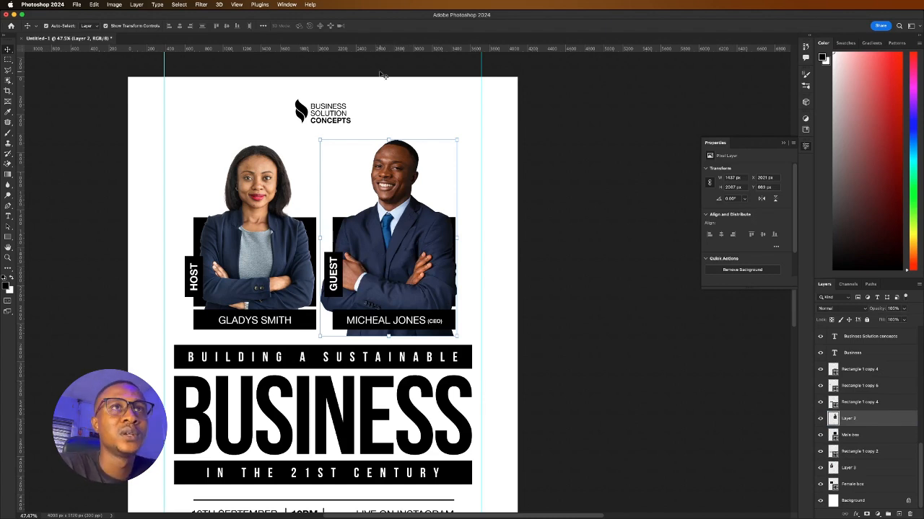
# Apply Camera Raw to the man: Texture +75, Clarity +37, Whites +23, Vibrance +28
pyautogui.click(201, 5)
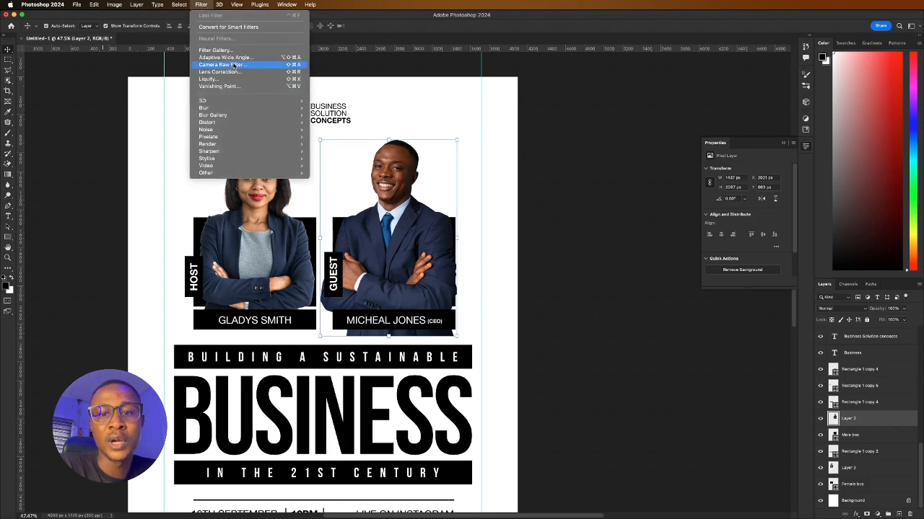
pyautogui.click(232, 65)
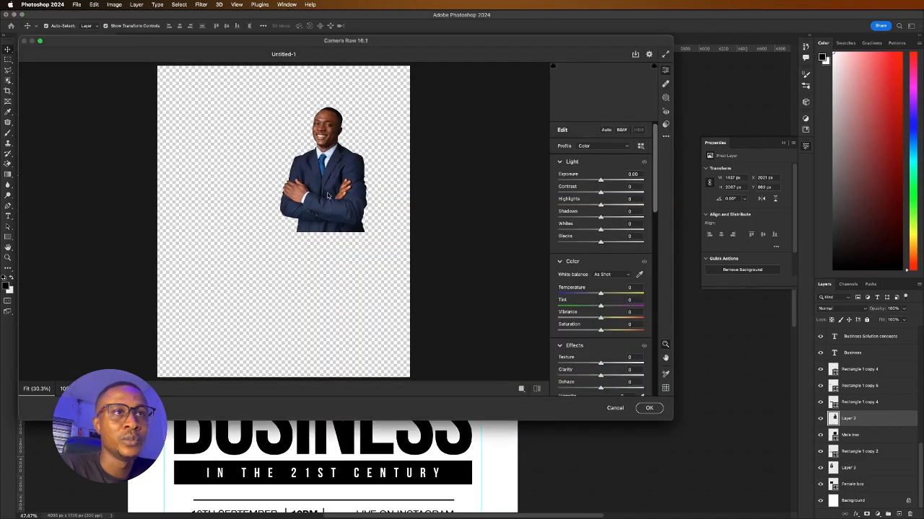
pyautogui.click(340, 180)
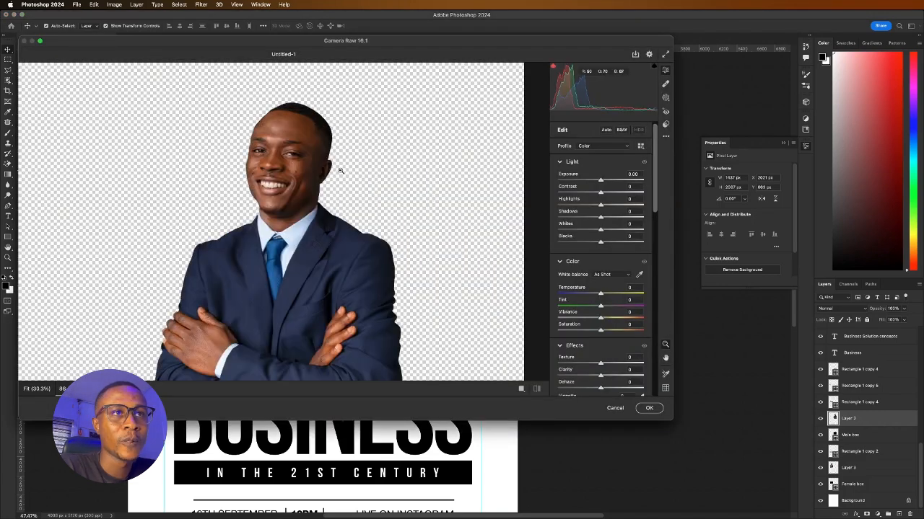
pyautogui.click(340, 171)
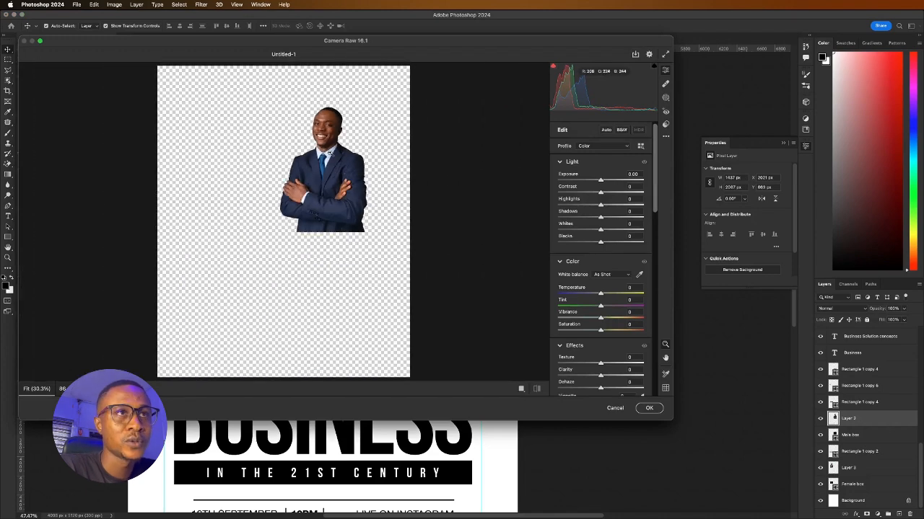
pyautogui.click(329, 153)
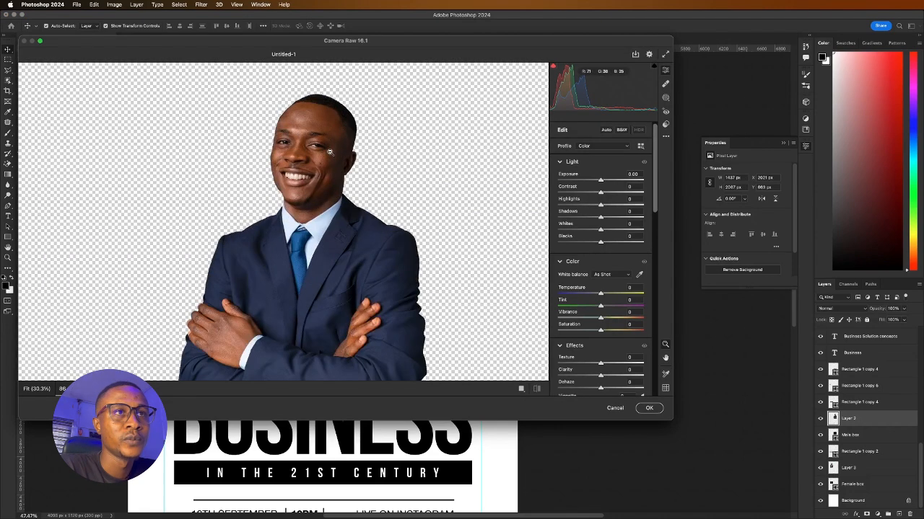
pyautogui.moveTo(603, 366)
pyautogui.mouseDown()
pyautogui.moveTo(633, 364)
pyautogui.moveTo(615, 377)
pyautogui.mouseUp()
pyautogui.click(608, 377)
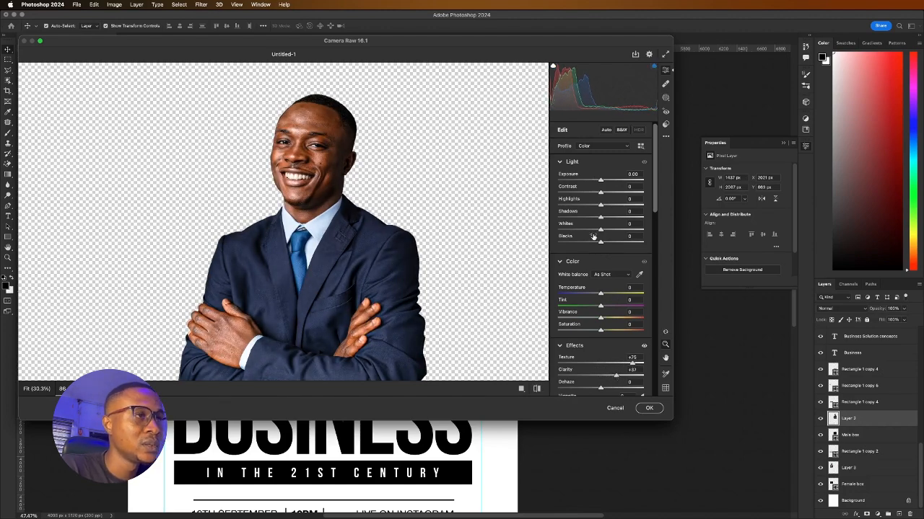
pyautogui.moveTo(599, 229); pyautogui.dragTo(611, 230)
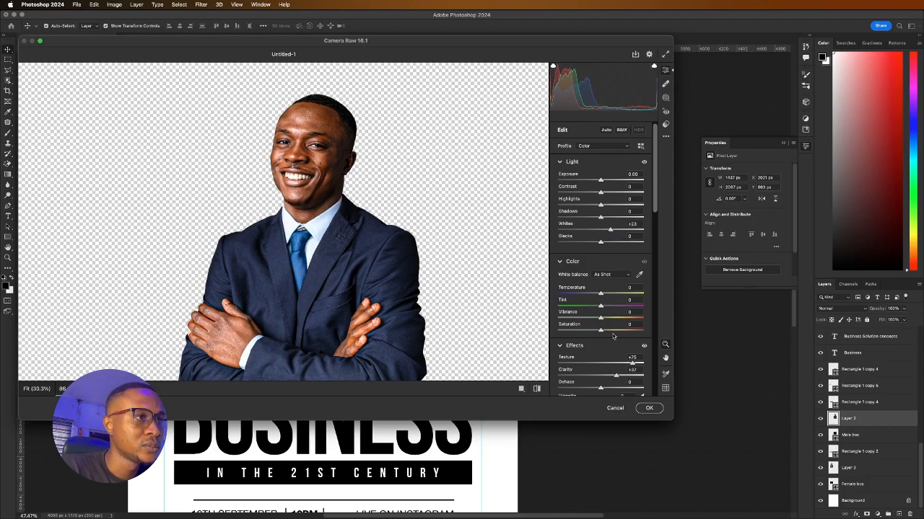
pyautogui.moveTo(602, 318); pyautogui.dragTo(612, 319)
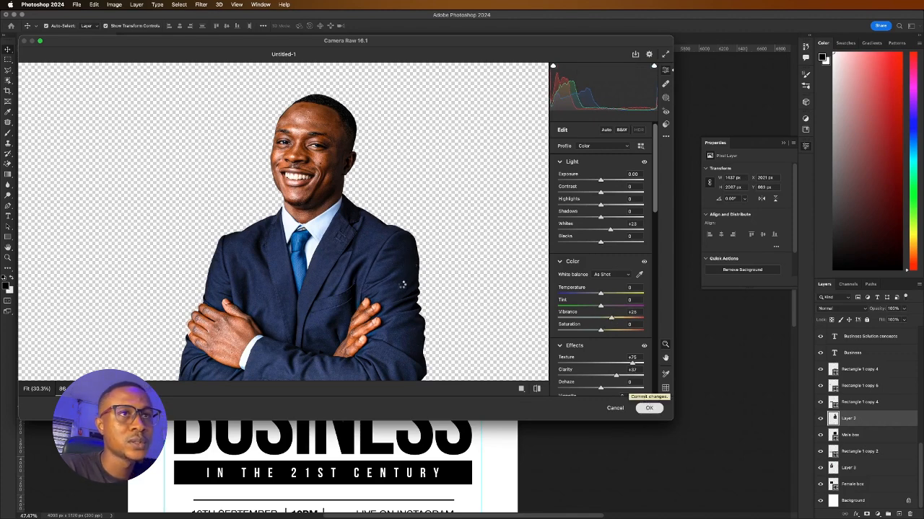
pyautogui.click(648, 408)
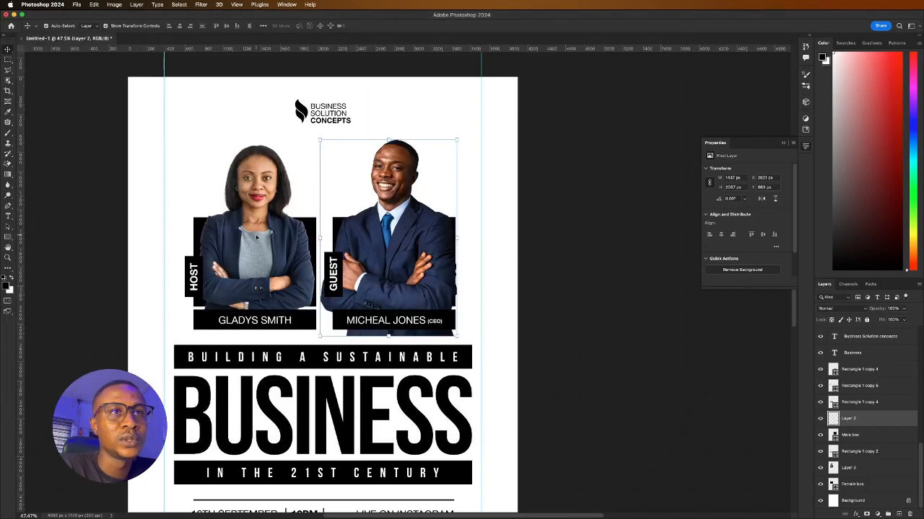
# Desaturate the host's portrait (Layer 3) with Shift+Cmd+U
pyautogui.click(258, 181)
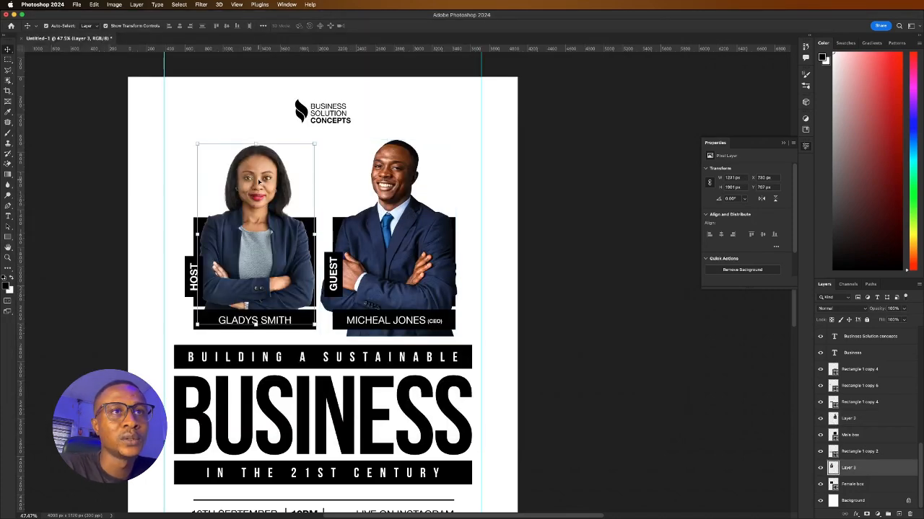
pyautogui.click(202, 4)
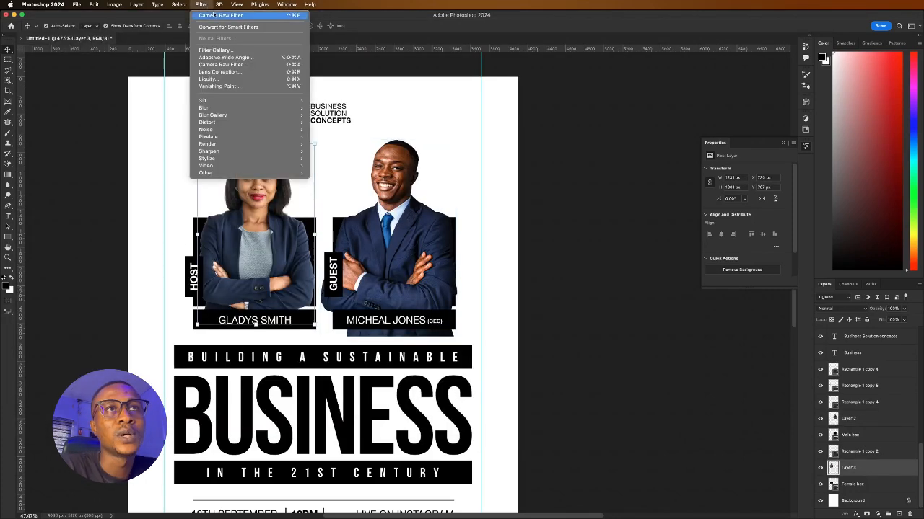
pyautogui.click(221, 15)
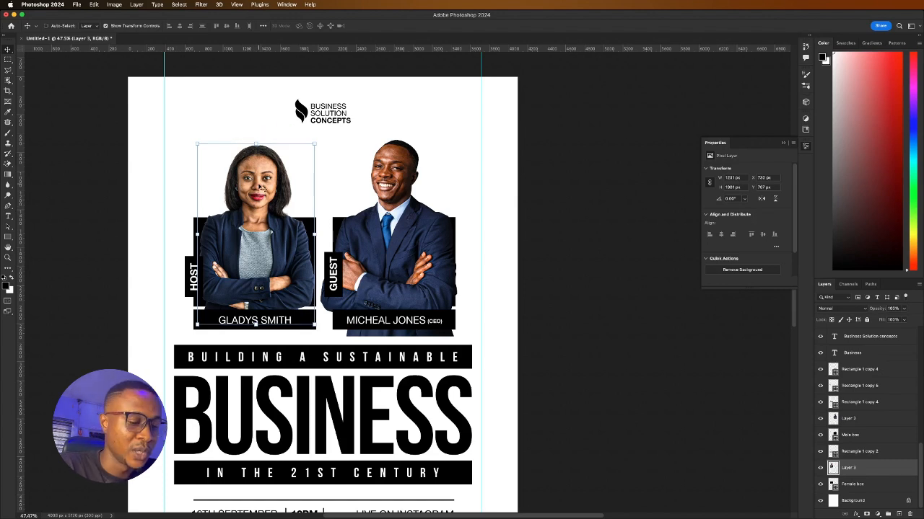
pyautogui.press('super+shift+u')
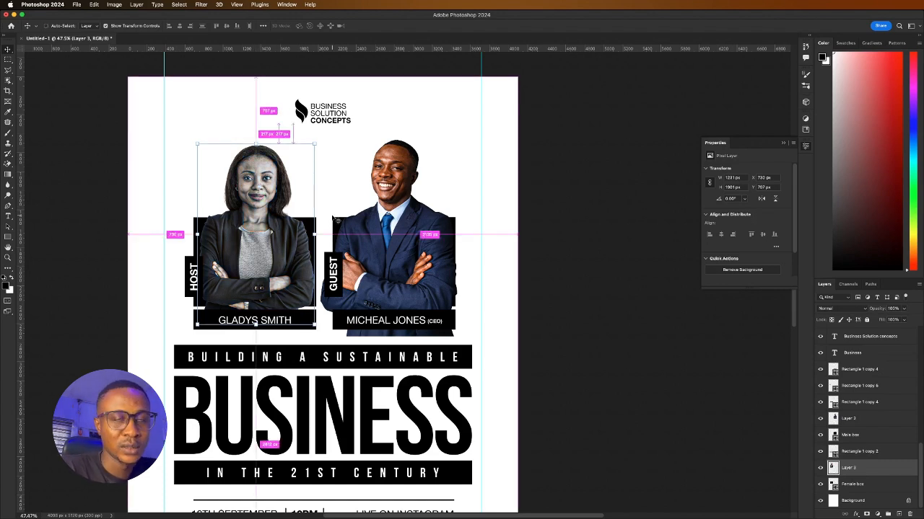
pyautogui.press('super+z')
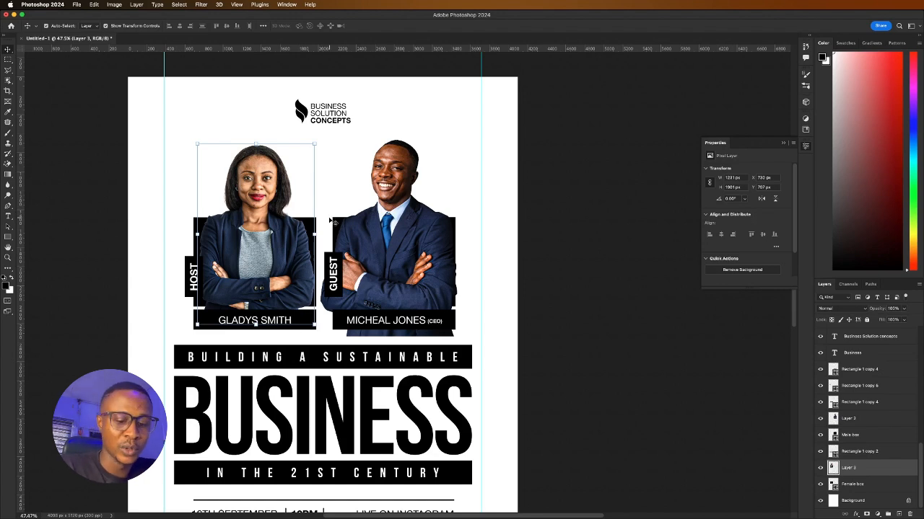
pyautogui.press('super')
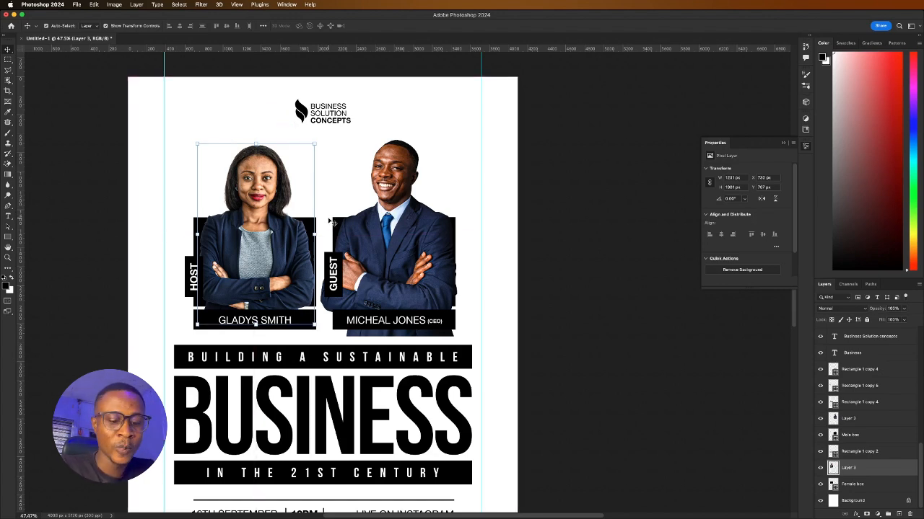
pyautogui.press('super')
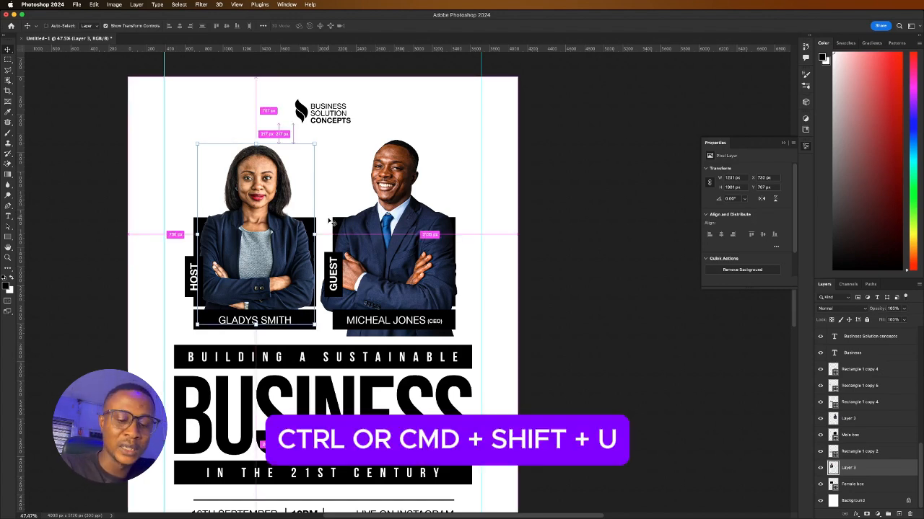
pyautogui.press('super+shift+u')
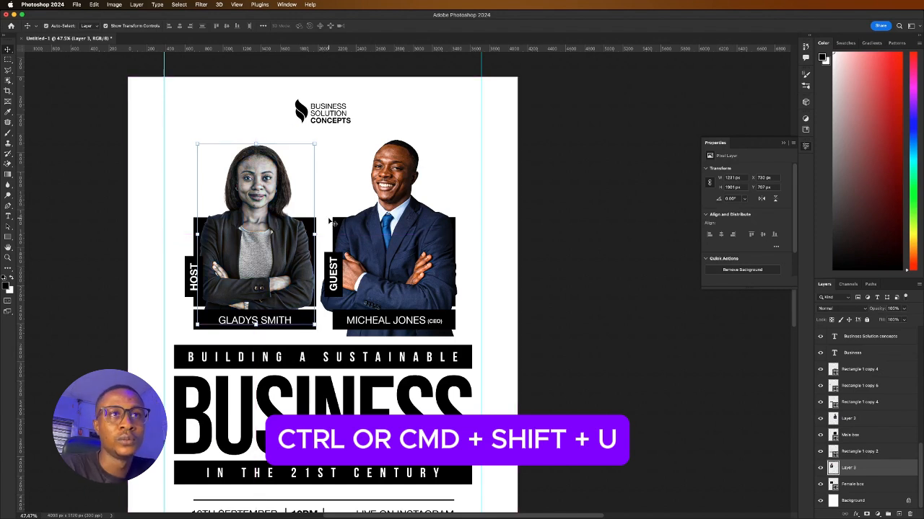
# Desaturate the guest's portrait (Layer 2) the same way, then reselect the host
pyautogui.click(384, 248)
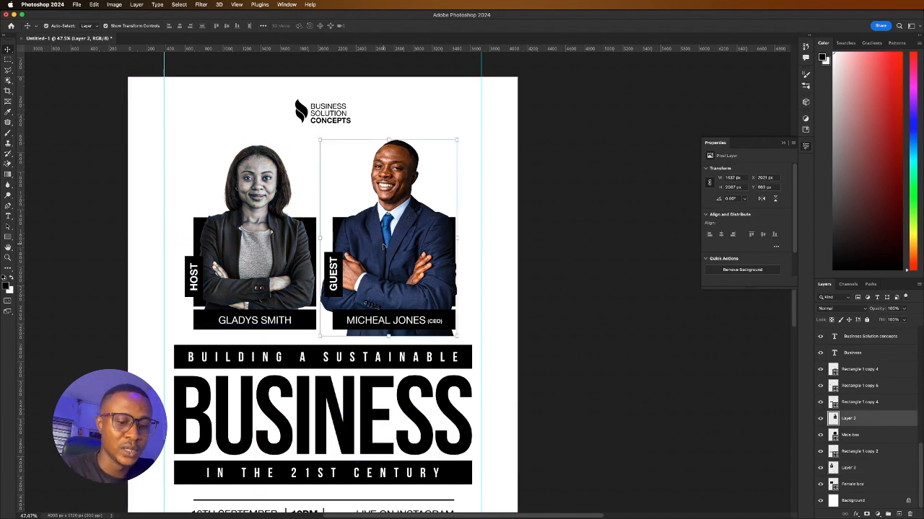
pyautogui.press('super+shift+u')
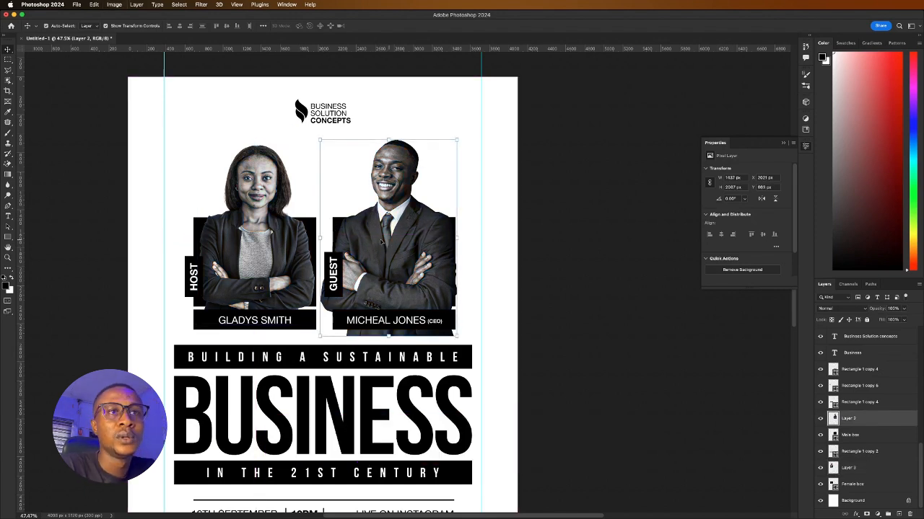
pyautogui.click(306, 249)
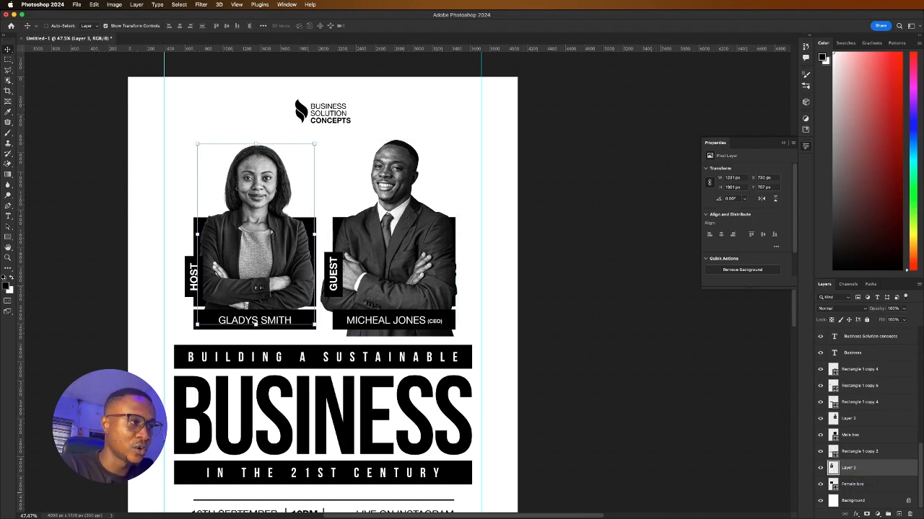
# Duplicate Layer 3 and clip the original into Female box, keeping the full copy above
pyautogui.press('super+j')
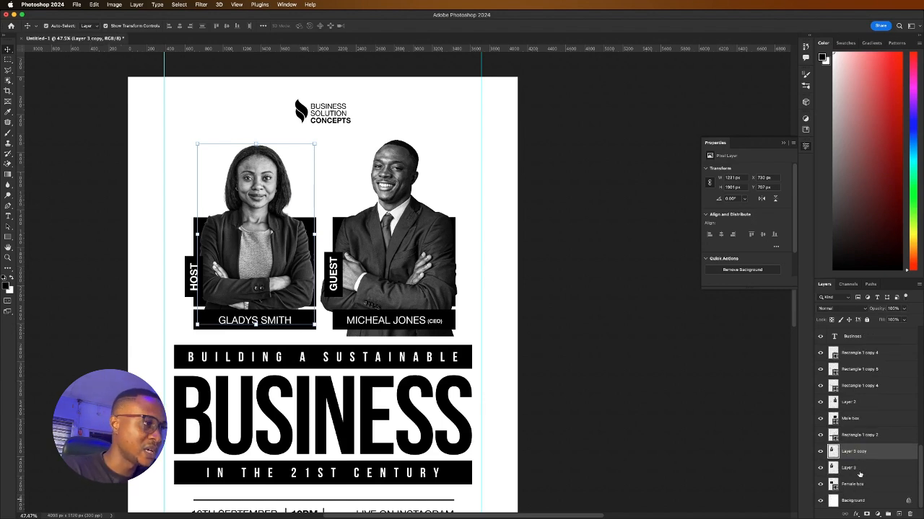
pyautogui.click(859, 469)
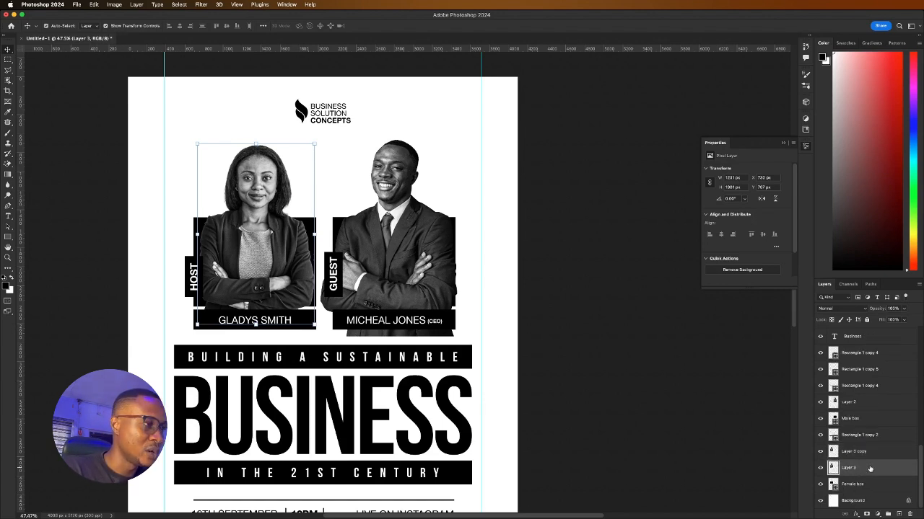
pyautogui.rightClick(870, 469)
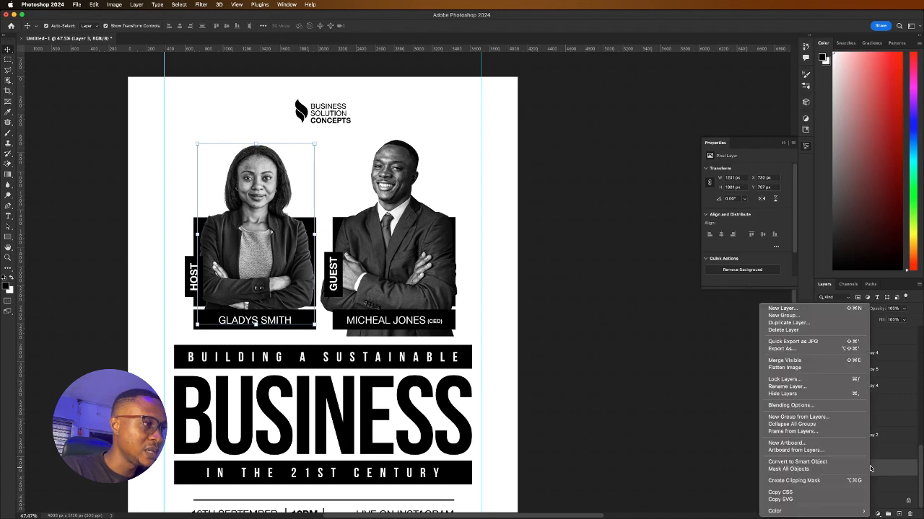
pyautogui.click(826, 481)
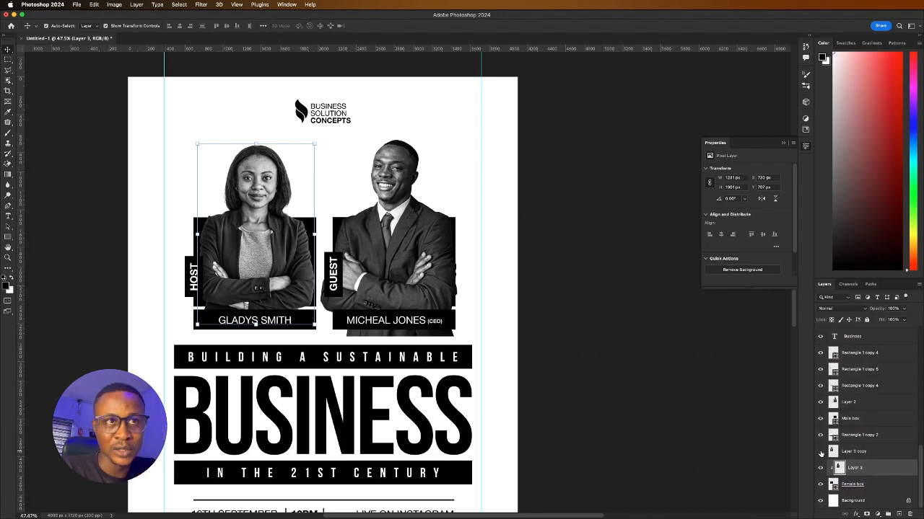
pyautogui.click(821, 452)
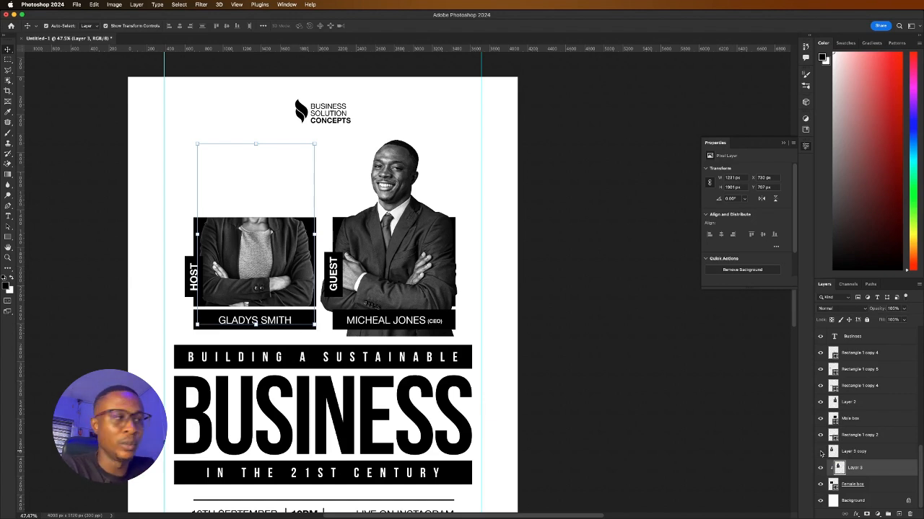
pyautogui.click(820, 452)
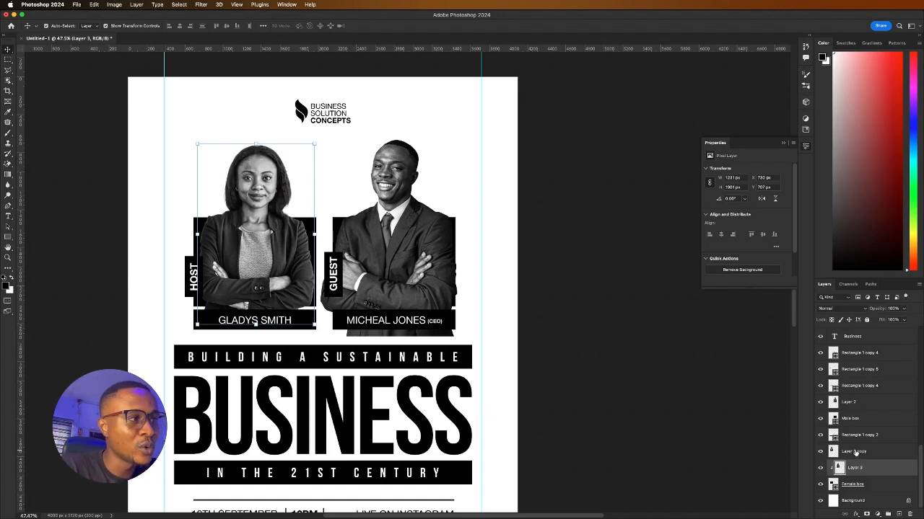
pyautogui.click(851, 451)
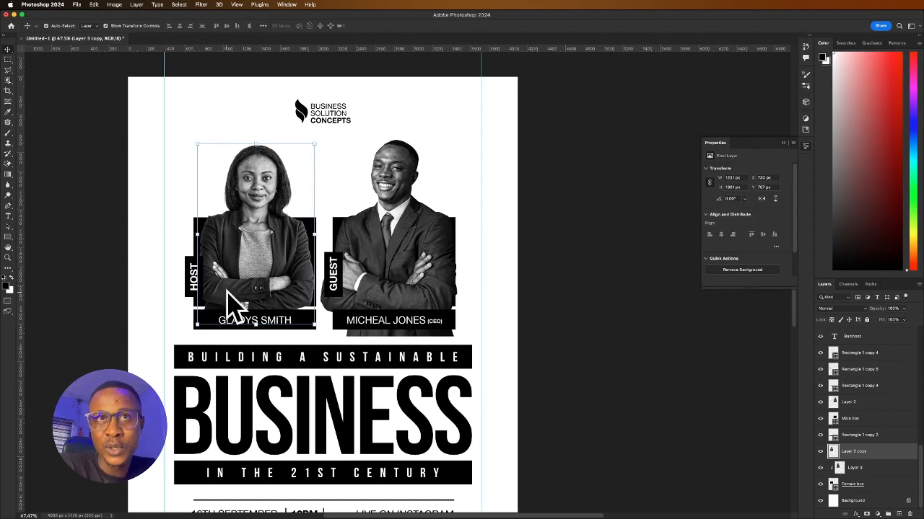
pyautogui.click(8, 164)
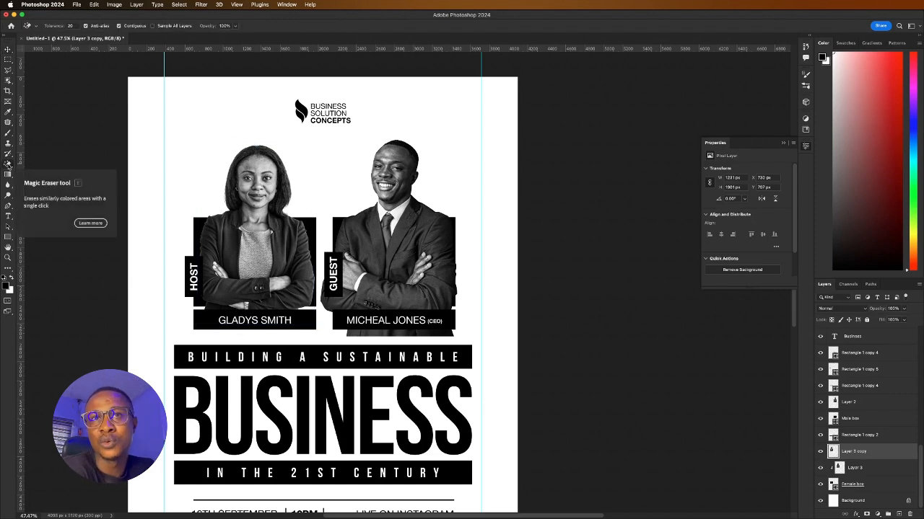
# Switch to the standard Eraser and try out different brush sizes
pyautogui.click(8, 164)
pyautogui.click(42, 164)
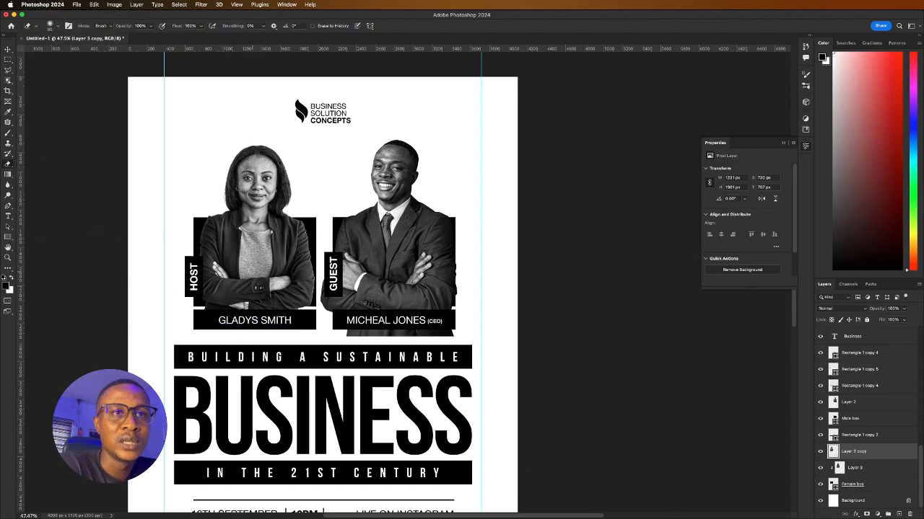
pyautogui.press(']')
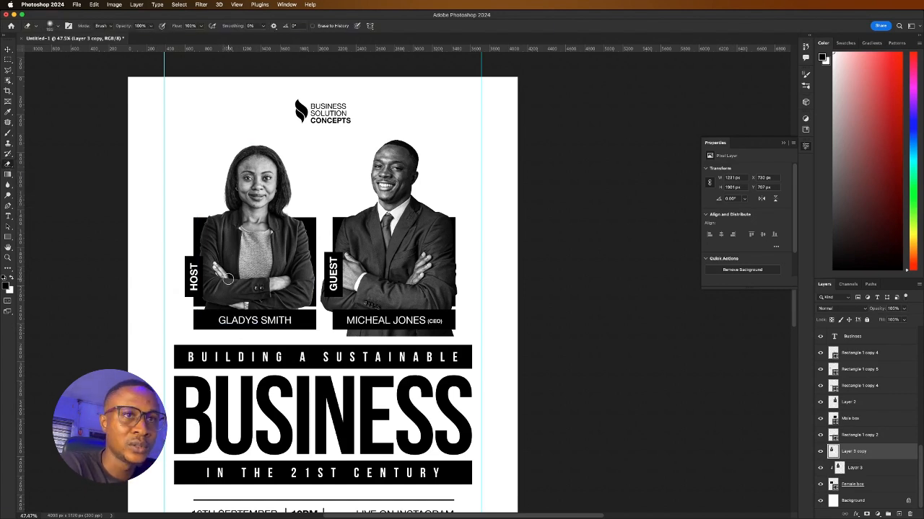
pyautogui.press(']')
pyautogui.press(']')
pyautogui.press(']')
pyautogui.press(']')
pyautogui.press(']')
pyautogui.press(']')
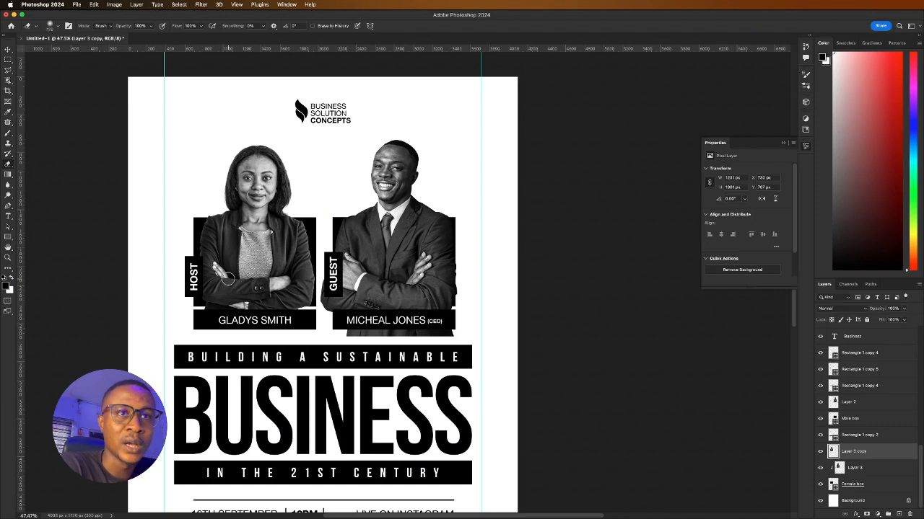
pyautogui.press('[')
pyautogui.press('[')
pyautogui.press('[')
pyautogui.press('[')
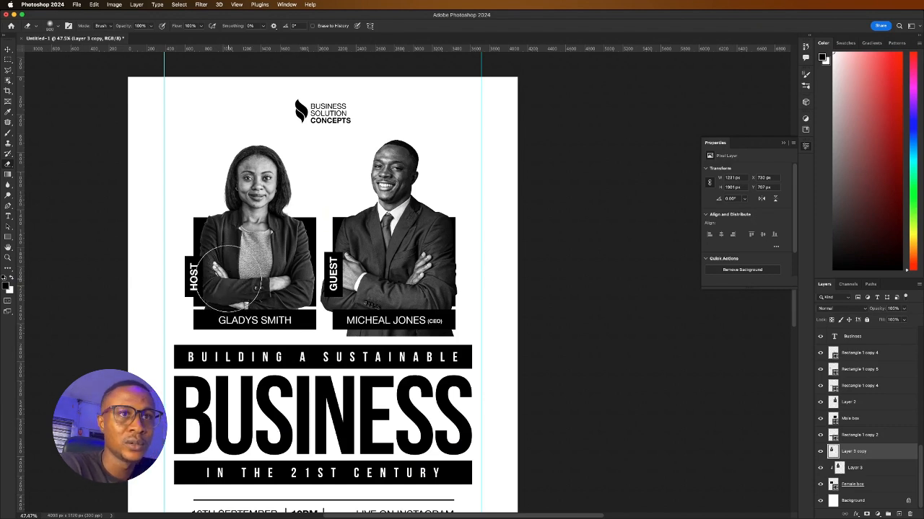
pyautogui.press(']')
pyautogui.press(']')
pyautogui.press(']')
pyautogui.press(']')
pyautogui.press(']')
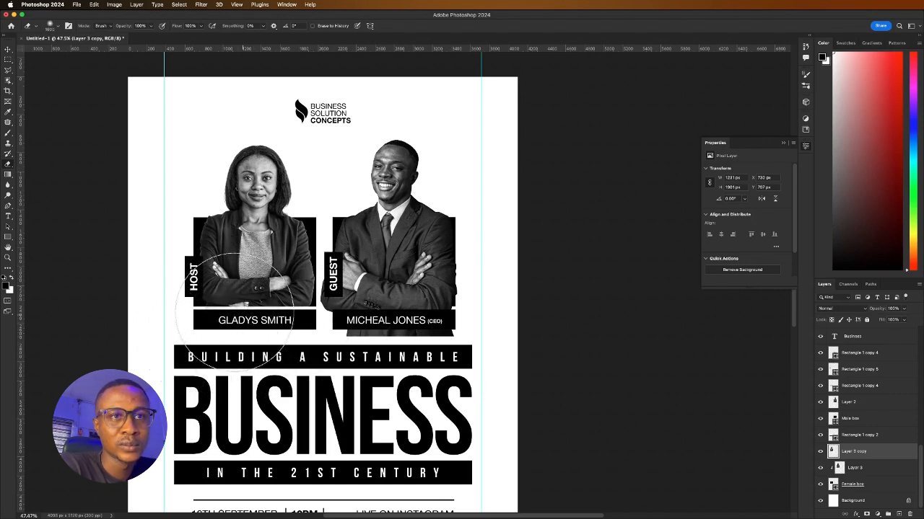
pyautogui.press('super+z')
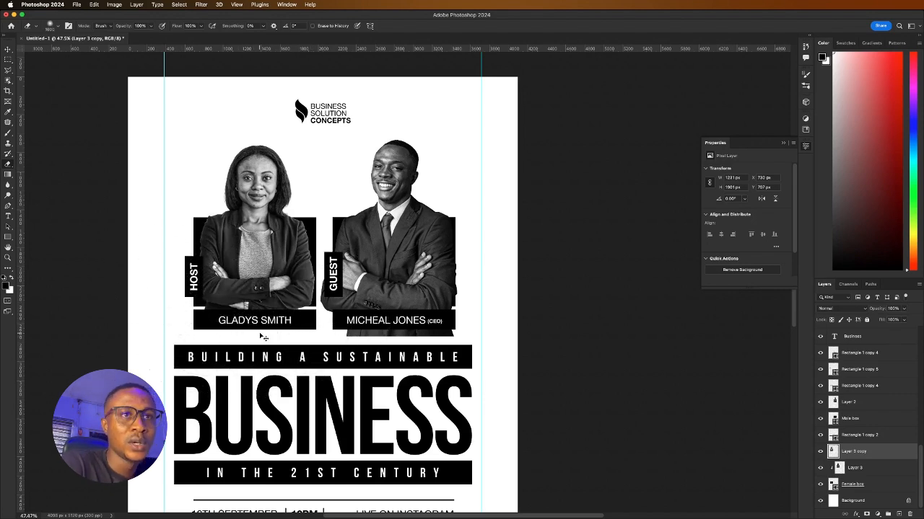
pyautogui.press('super+z')
pyautogui.press('super+shift+z')
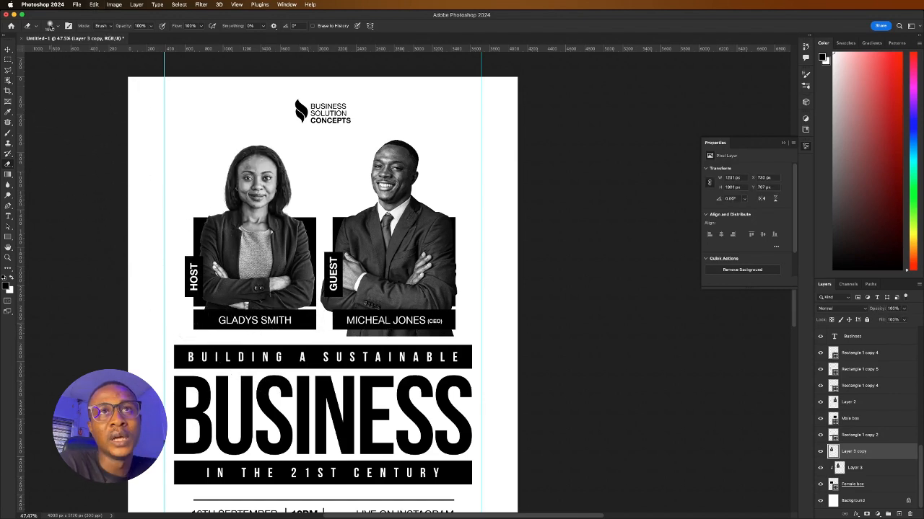
# Set the eraser to 25 px and erase the host's photo hanging below her box
pyautogui.click(51, 26)
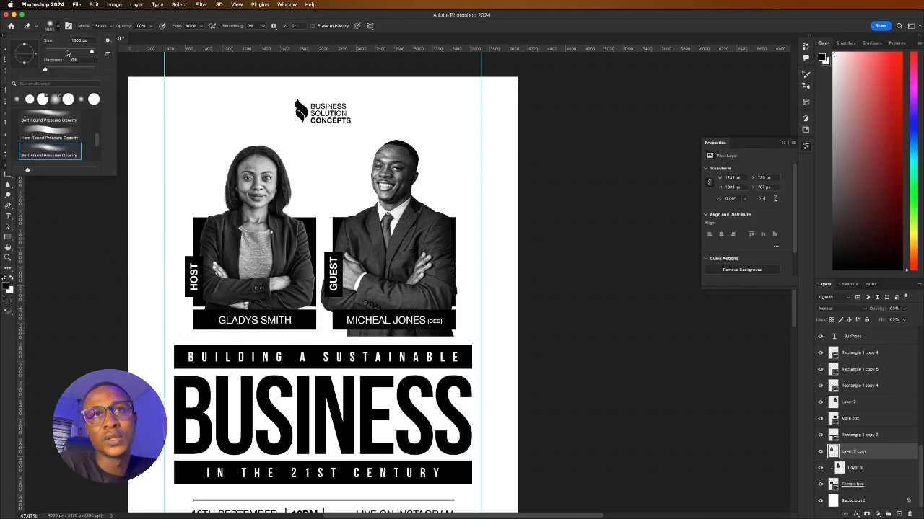
pyautogui.moveTo(69, 52)
pyautogui.mouseDown()
pyautogui.moveTo(90, 51)
pyautogui.moveTo(112, 70)
pyautogui.mouseUp()
pyautogui.write('25')
pyautogui.press('Return')
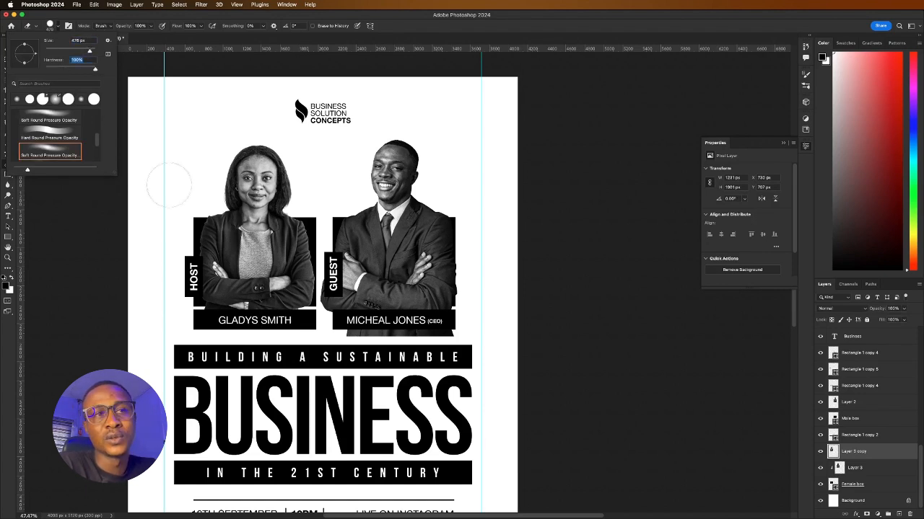
pyautogui.click(220, 298)
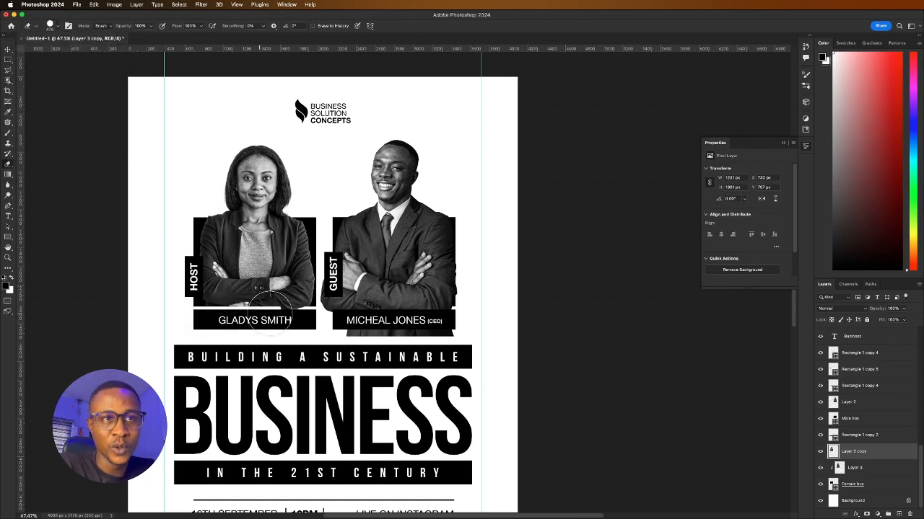
pyautogui.moveTo(196, 285)
pyautogui.mouseDown()
pyautogui.moveTo(195, 290)
pyautogui.moveTo(243, 310)
pyautogui.moveTo(317, 307)
pyautogui.mouseUp()
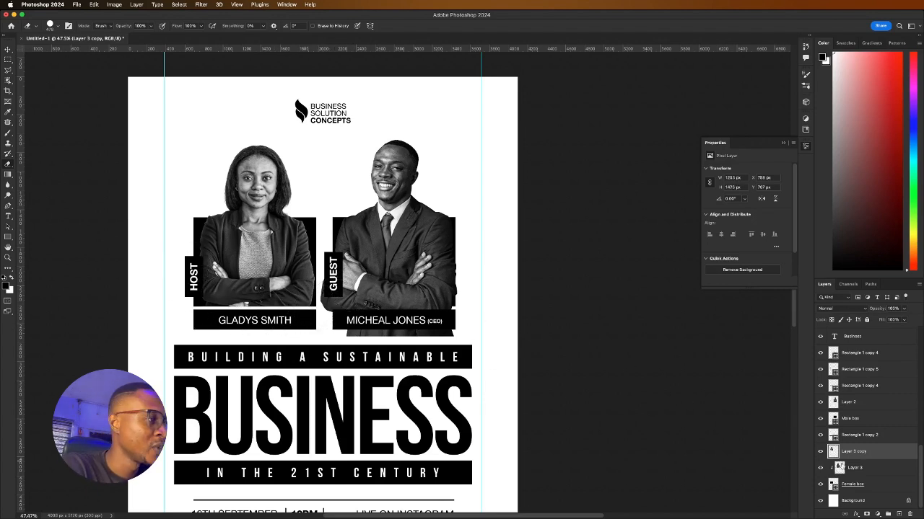
# Duplicate the guest's Layer 2 and clip the original into the Male box
pyautogui.click(856, 485)
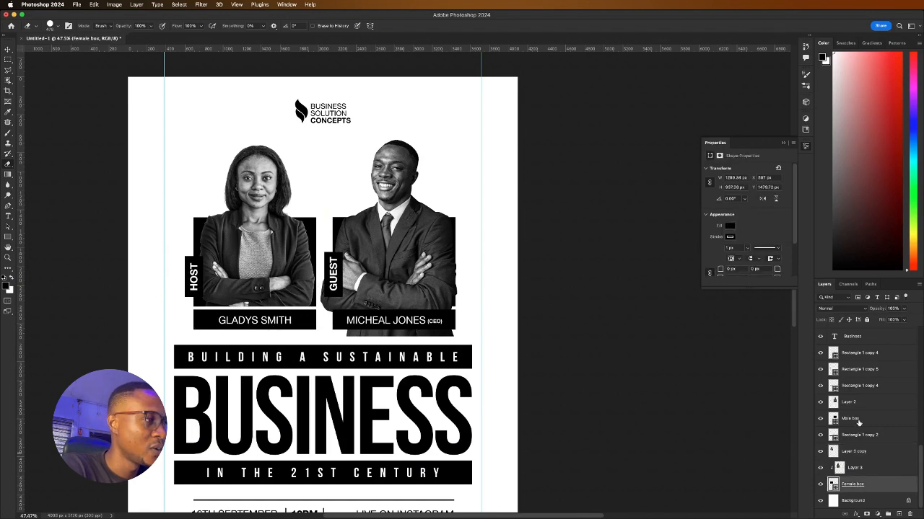
pyautogui.click(853, 422)
pyautogui.click(856, 404)
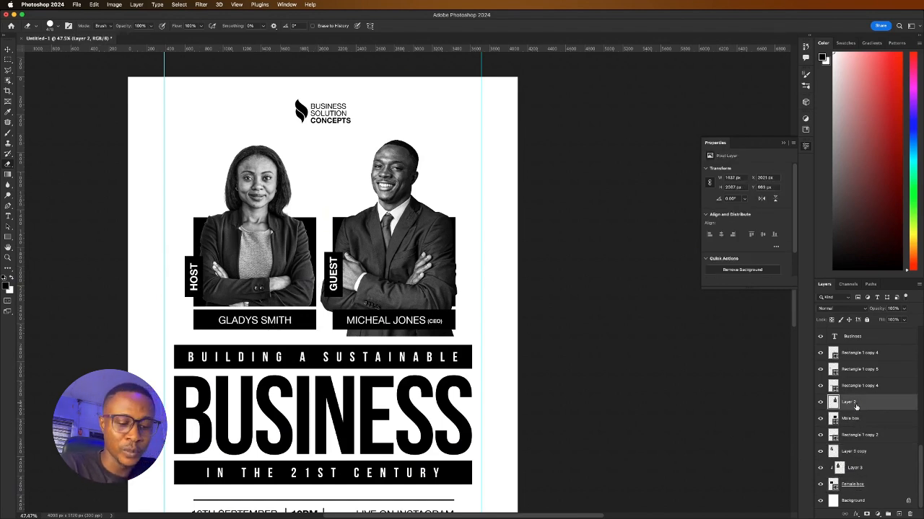
pyautogui.press('super+j')
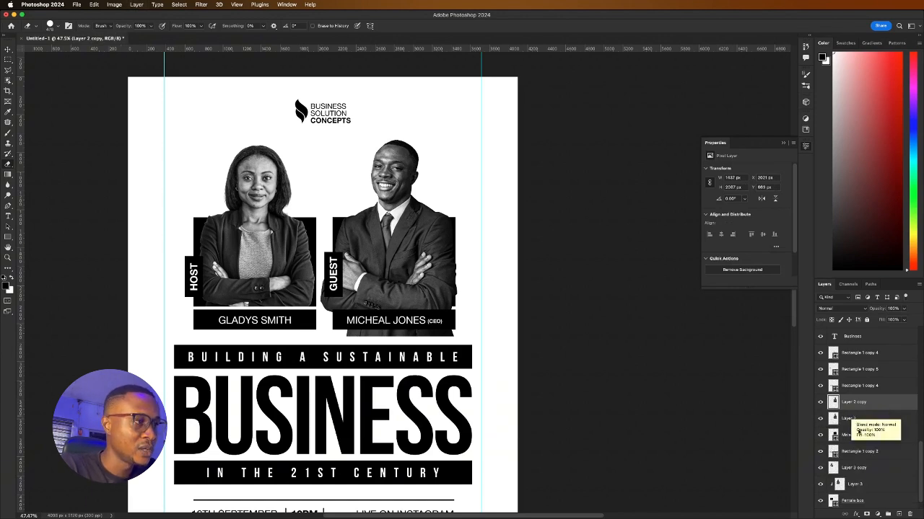
pyautogui.rightClick(856, 419)
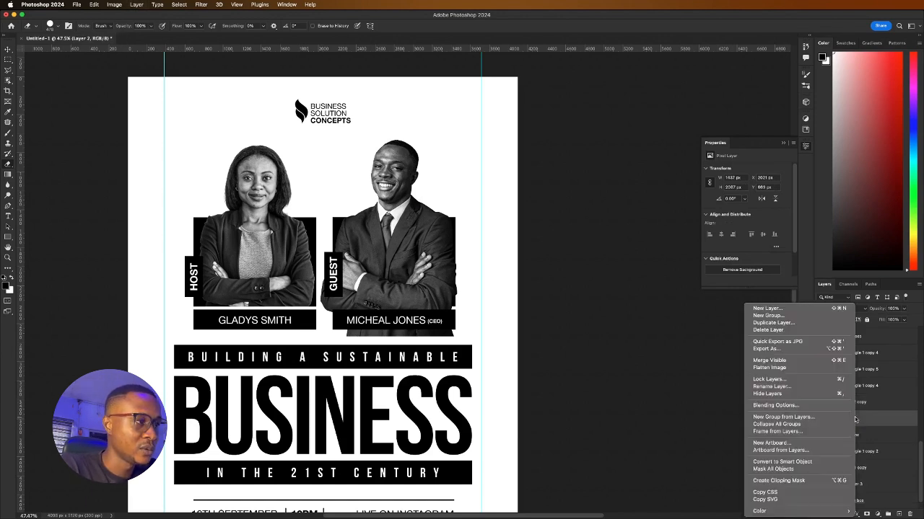
pyautogui.click(780, 481)
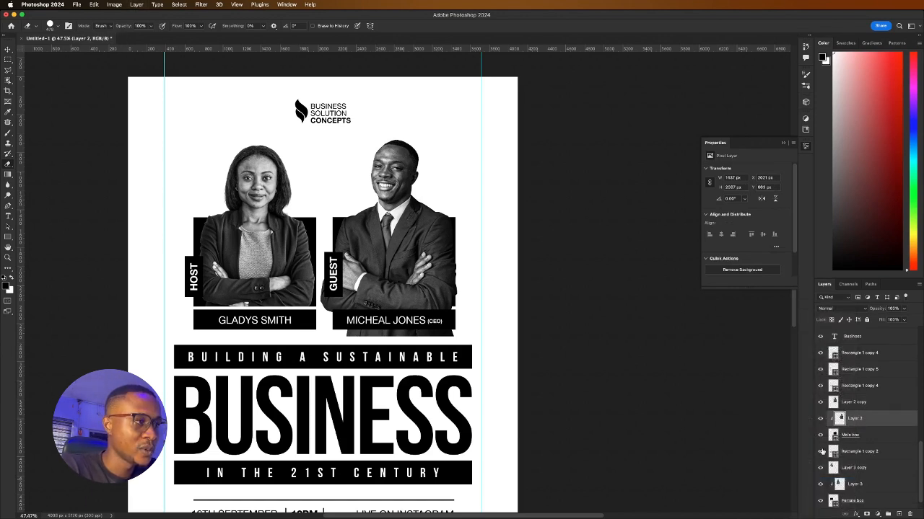
pyautogui.rightClick(860, 424)
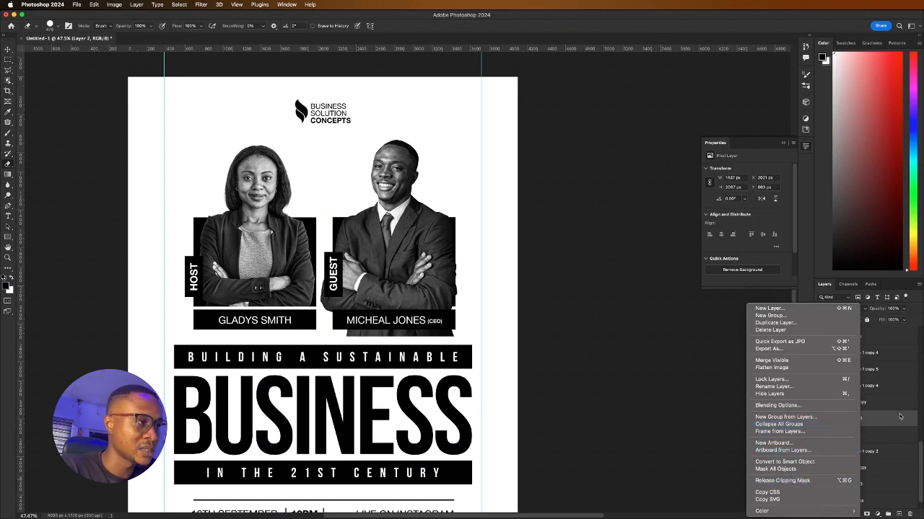
pyautogui.click(881, 409)
# Erase Layer 2 copy below the guest's name bar, then deselect all layers
pyautogui.click(864, 402)
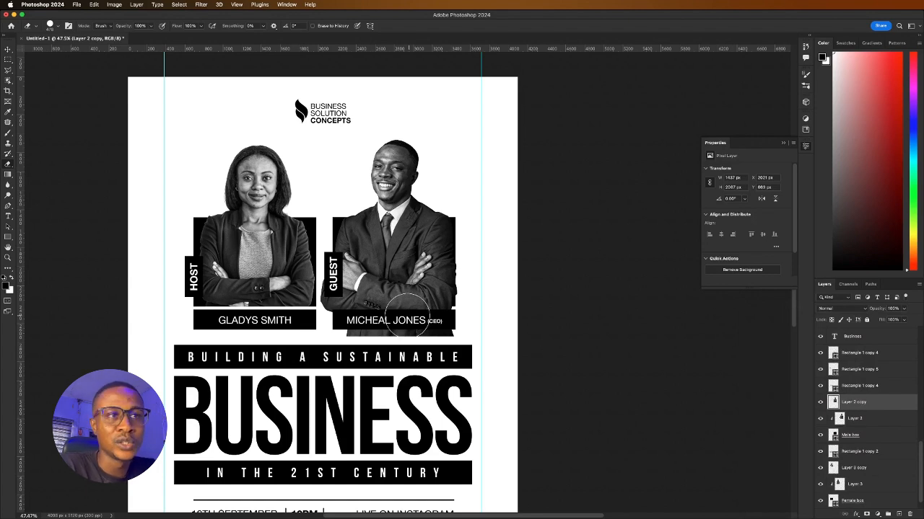
pyautogui.moveTo(353, 329)
pyautogui.mouseDown()
pyautogui.moveTo(335, 326)
pyautogui.moveTo(491, 314)
pyautogui.moveTo(359, 310)
pyautogui.moveTo(310, 266)
pyautogui.moveTo(318, 245)
pyautogui.moveTo(441, 286)
pyautogui.moveTo(451, 273)
pyautogui.mouseUp()
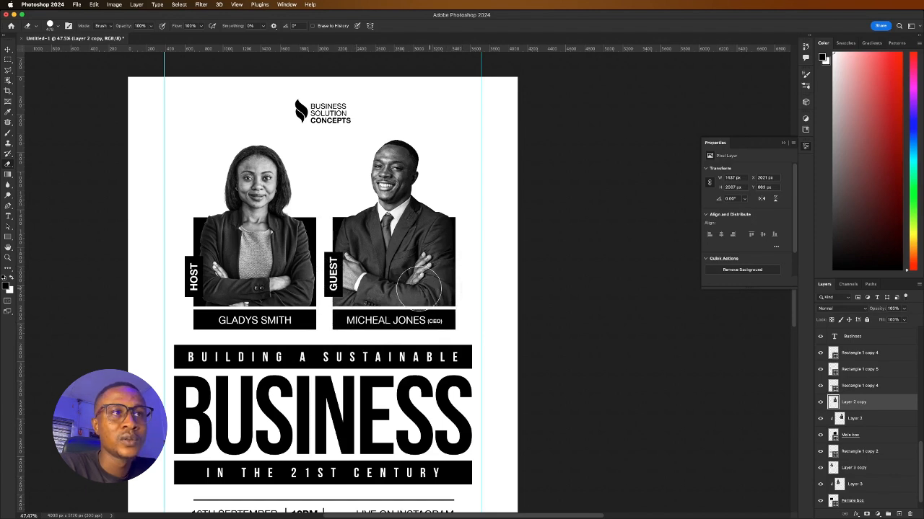
pyautogui.moveTo(383, 289); pyautogui.dragTo(377, 291)
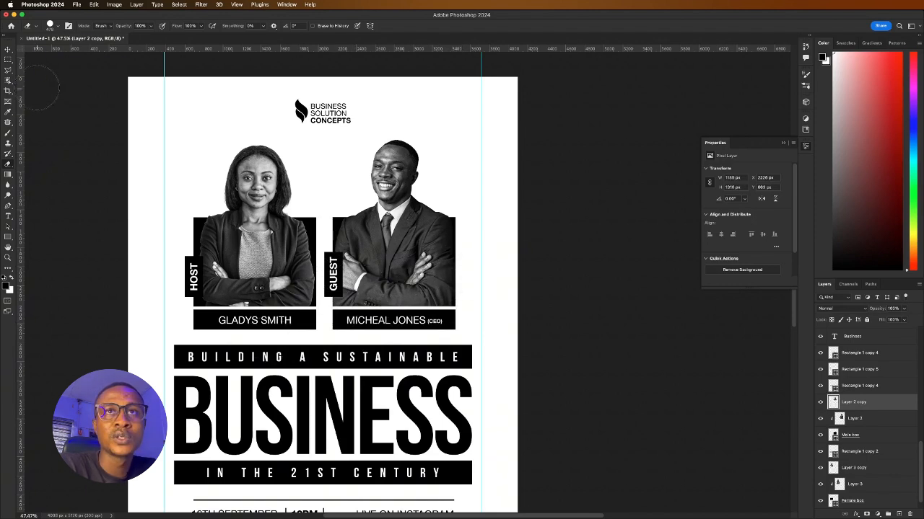
pyautogui.click(9, 52)
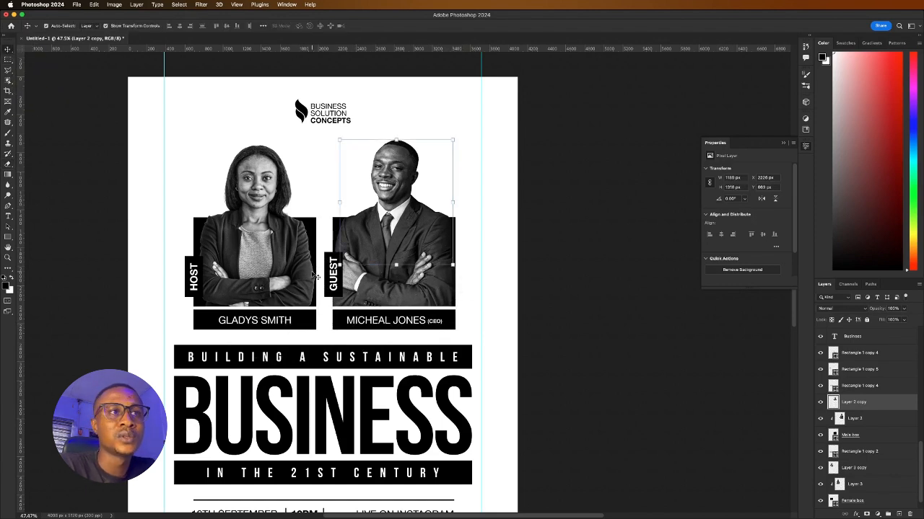
pyautogui.click(596, 281)
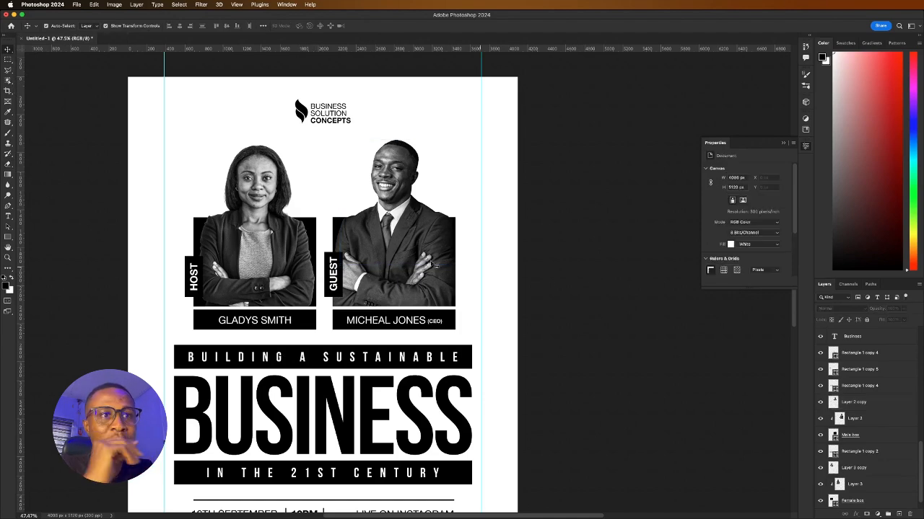
# Scale the two portrait boxes to about 90% width and nudge them right to centre them
pyautogui.scroll(-3, 364, 300)
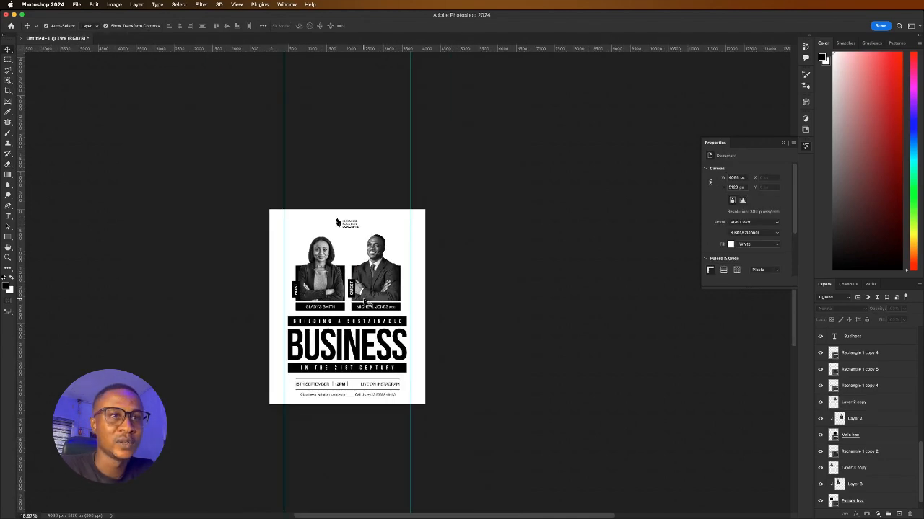
pyautogui.scroll(2, 365, 301)
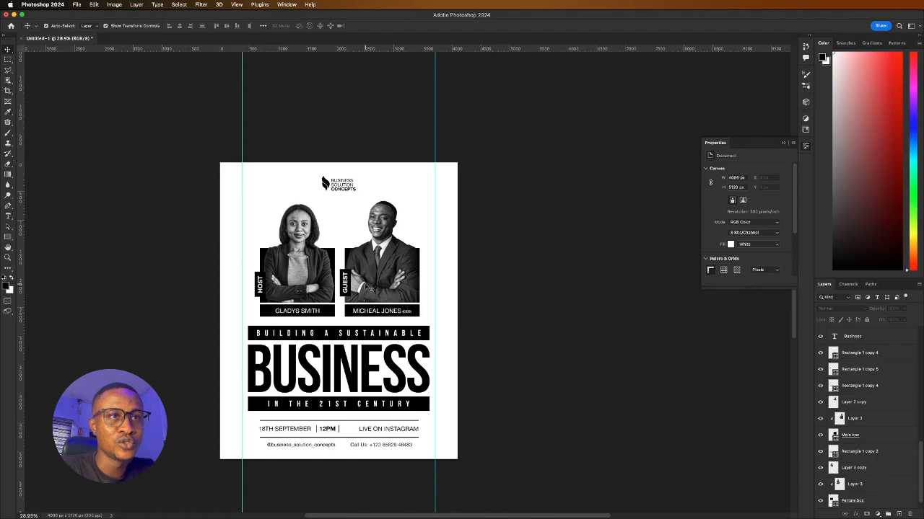
pyautogui.moveTo(223, 216); pyautogui.dragTo(431, 317)
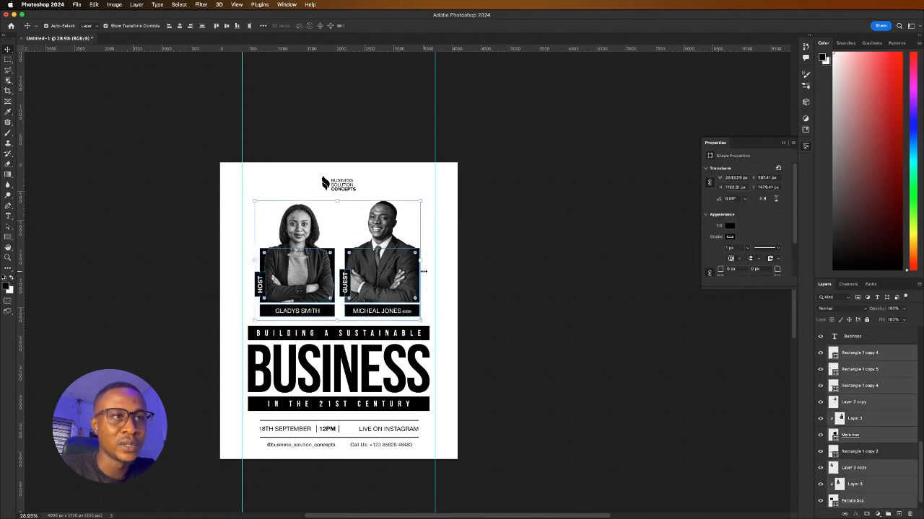
pyautogui.moveTo(422, 262); pyautogui.dragTo(367, 266)
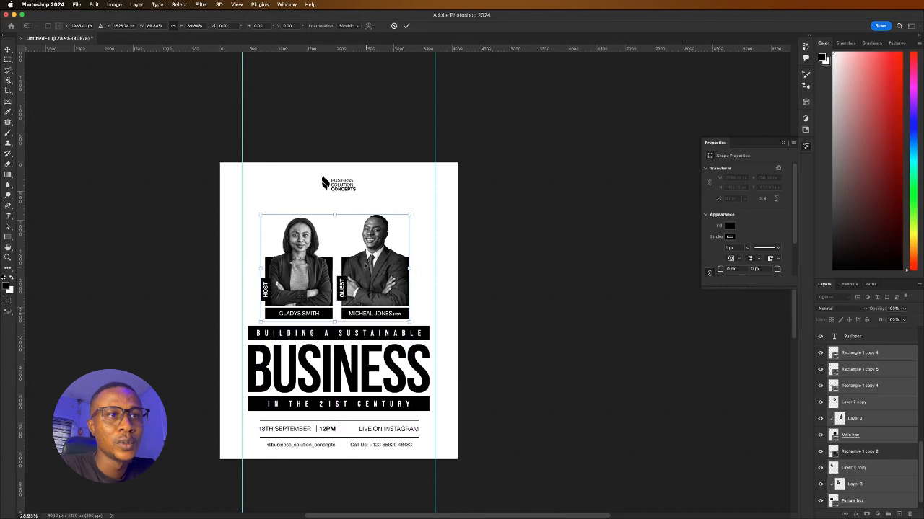
pyautogui.press('Right')
pyautogui.press('Right')
pyautogui.press('Right')
pyautogui.press('Right')
pyautogui.press('Right')
pyautogui.press('Right')
pyautogui.press('Right')
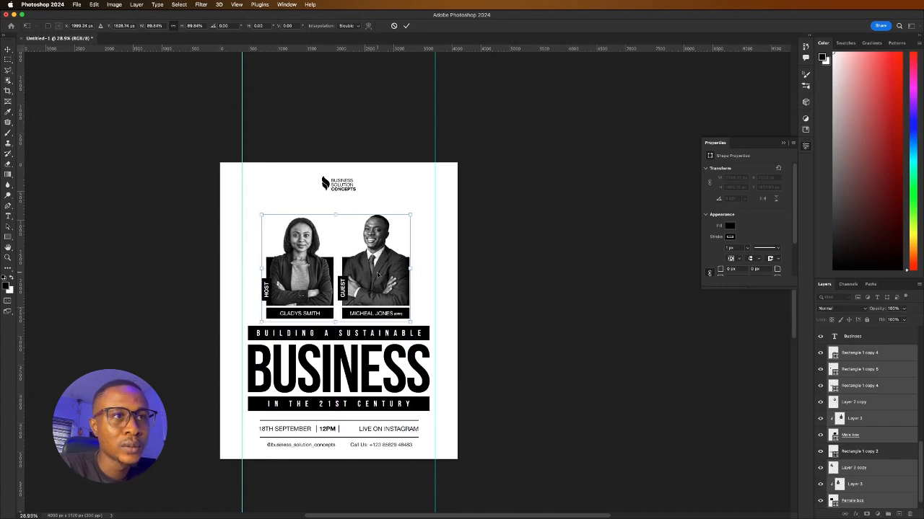
pyautogui.press('Right')
pyautogui.press('Right')
pyautogui.press('Right')
pyautogui.press('Right')
pyautogui.press('Right')
pyautogui.press('Right')
pyautogui.press('Right')
pyautogui.press('Right')
pyautogui.press('Right')
pyautogui.press('Right')
pyautogui.press('Right')
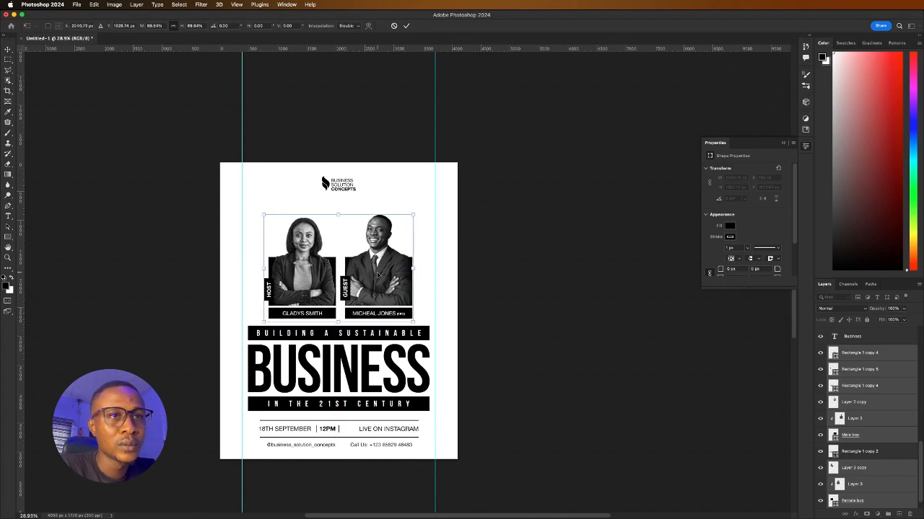
pyautogui.click(405, 26)
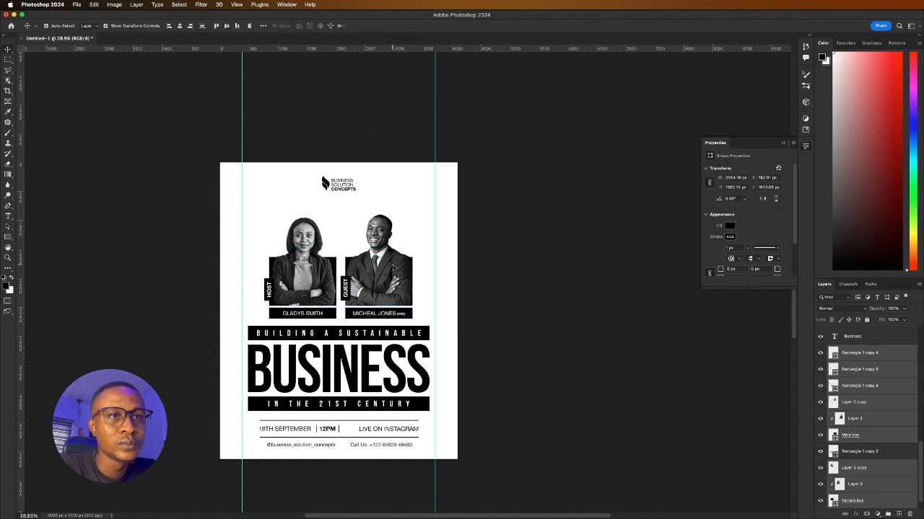
# Enlarge the Business Solution Concepts logo to about 114%
pyautogui.click(537, 266)
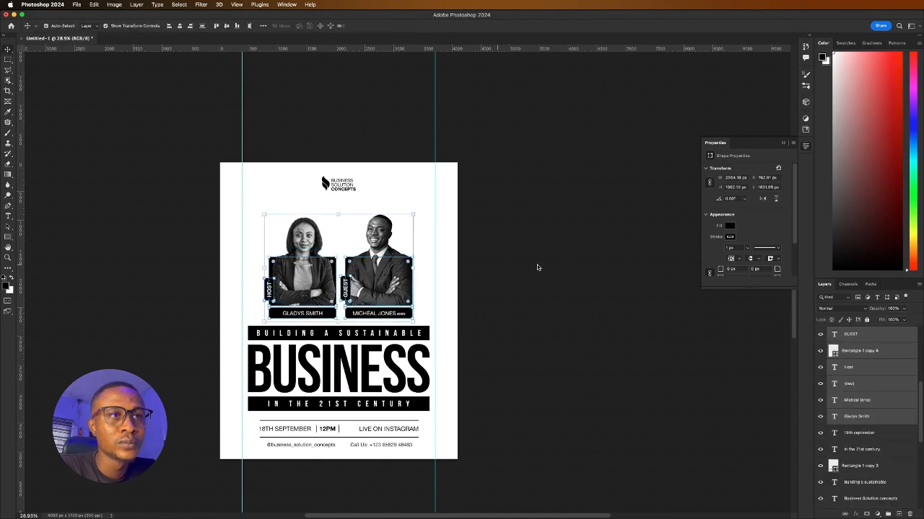
pyautogui.scroll(-2, 330, 281)
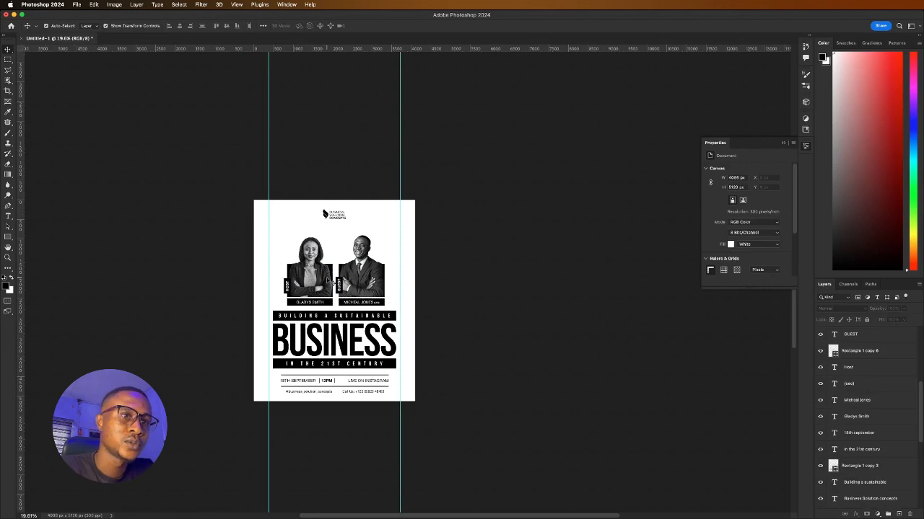
pyautogui.scroll(2, 327, 281)
pyautogui.scroll(3, 326, 280)
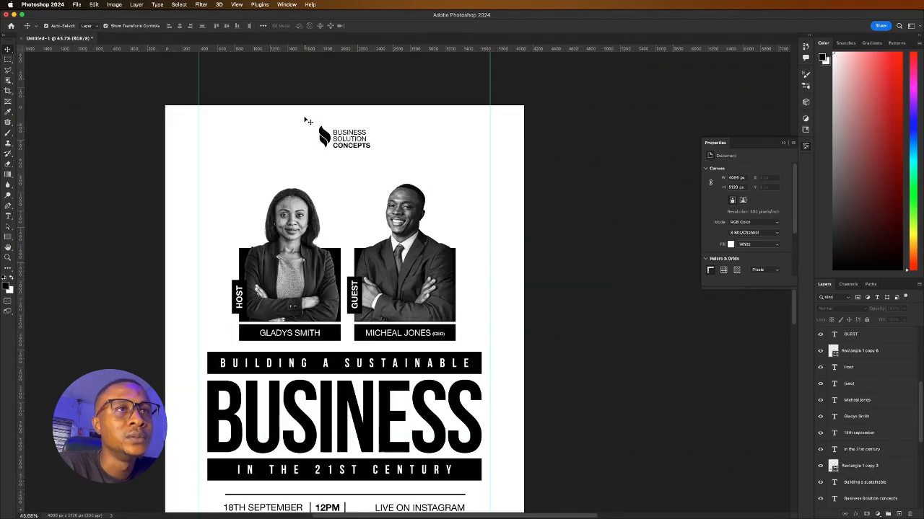
pyautogui.click(345, 138)
pyautogui.moveTo(348, 149); pyautogui.dragTo(349, 152)
pyautogui.click(407, 26)
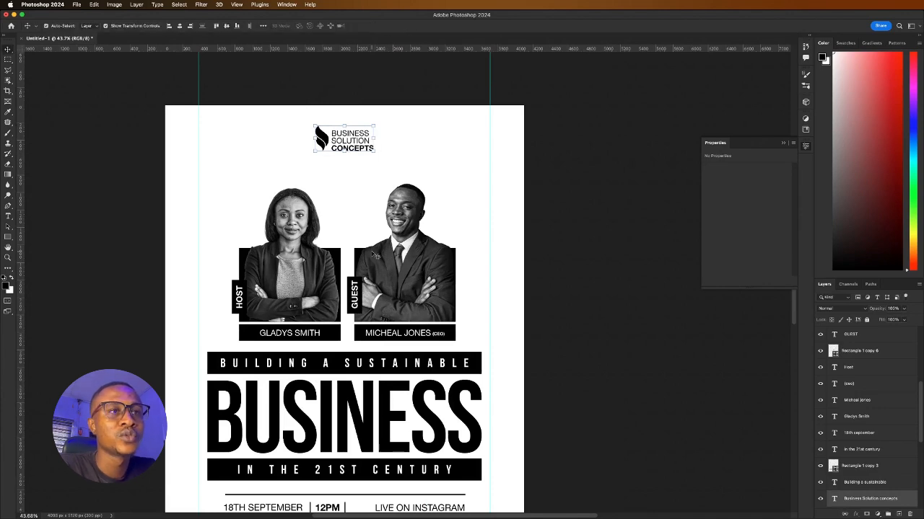
# Go to the Home screen to open 3 days of glory.psd from Recent files
pyautogui.scroll(-5, 371, 253)
pyautogui.scroll(3, 365, 278)
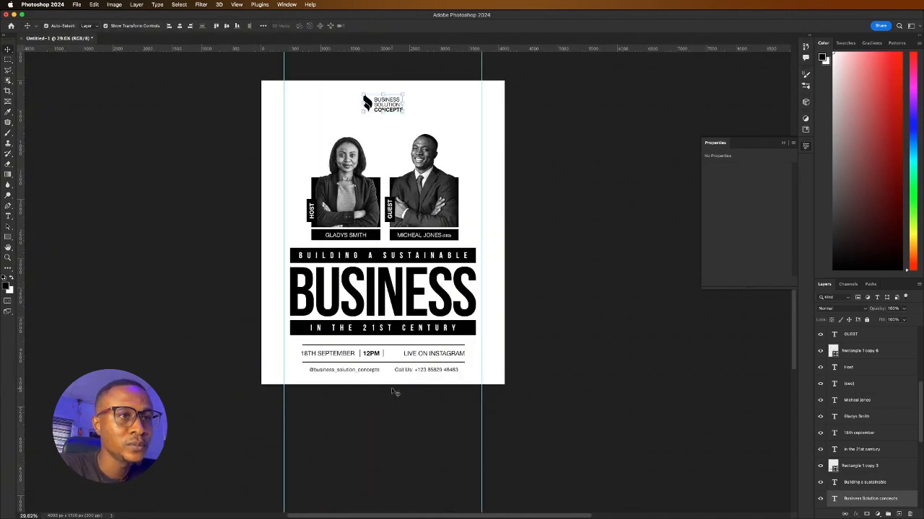
pyautogui.scroll(2, 393, 380)
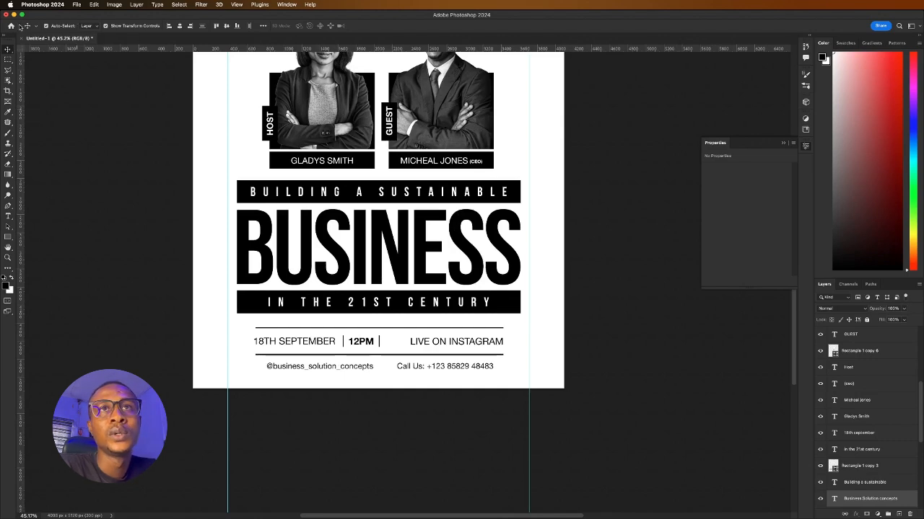
pyautogui.click(11, 27)
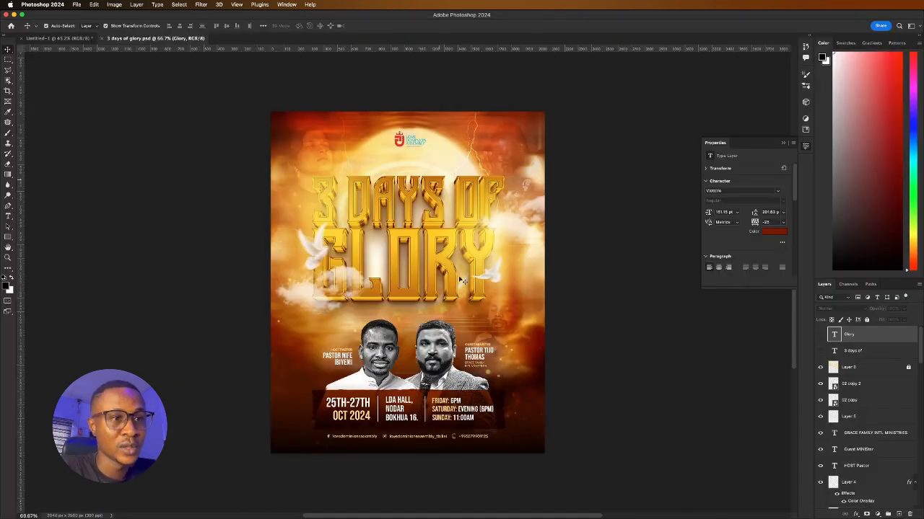
# Copy the Instagram icon from the reference poster, paste it into the business poster and shrink it
pyautogui.scroll(5, 388, 442)
pyautogui.click(389, 445)
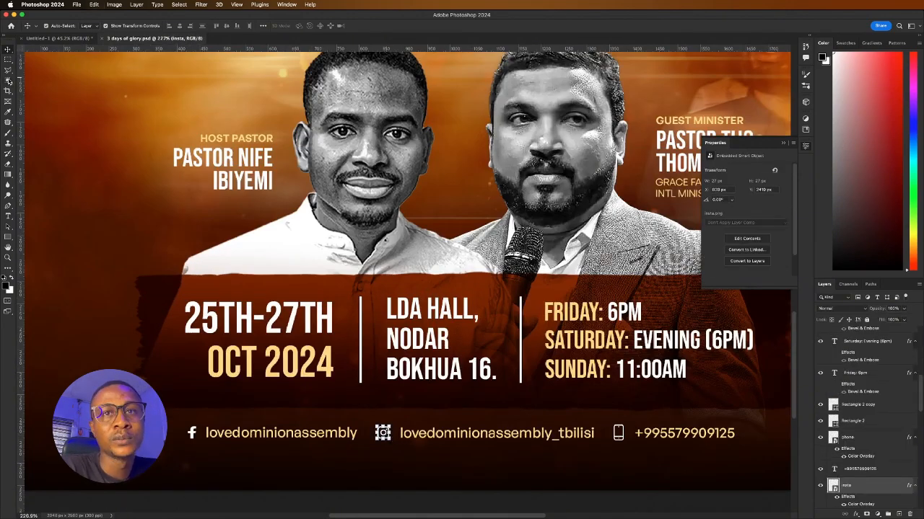
pyautogui.click(83, 40)
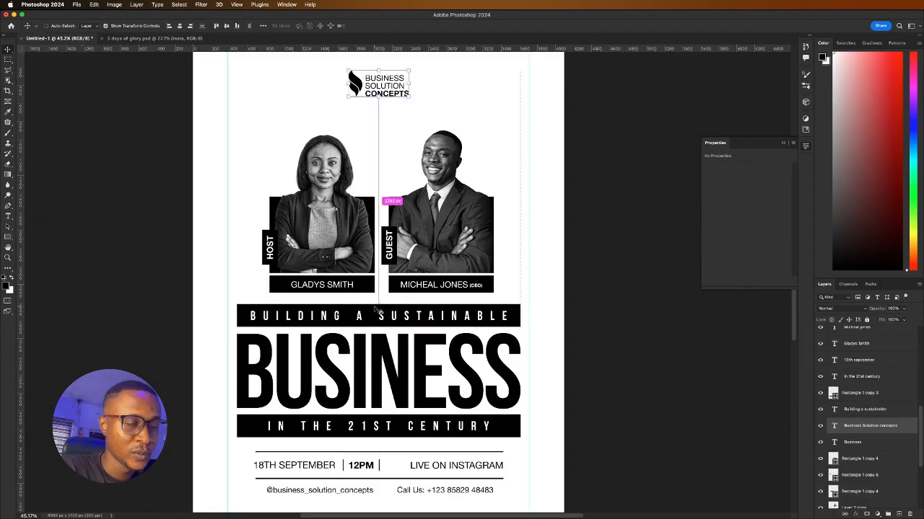
pyautogui.scroll(-5, 374, 297)
pyautogui.scroll(2, 356, 371)
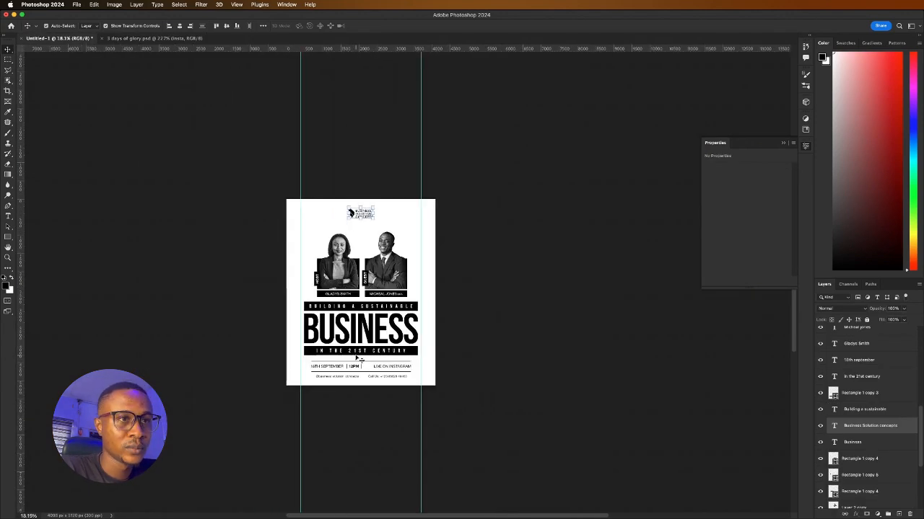
pyautogui.scroll(3, 336, 390)
pyautogui.scroll(5, 267, 388)
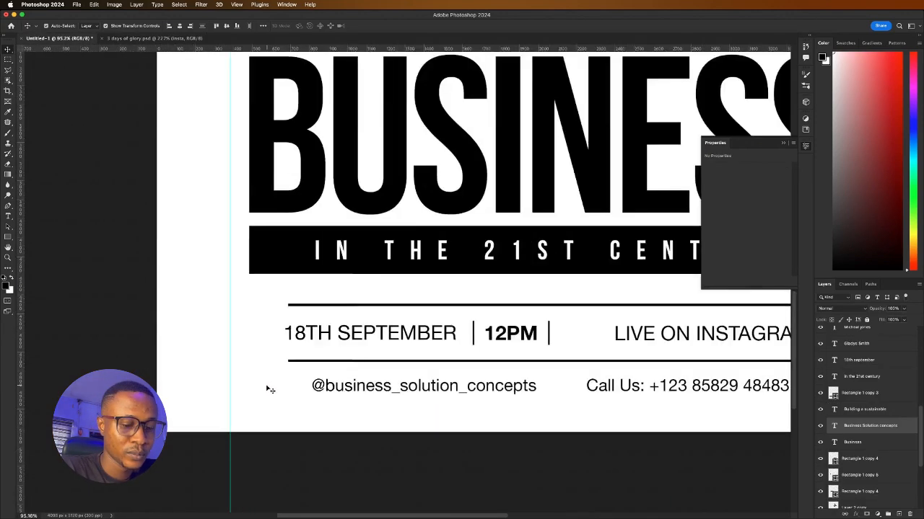
pyautogui.press('super+v')
pyautogui.moveTo(459, 252); pyautogui.dragTo(438, 269)
pyautogui.press('Return')
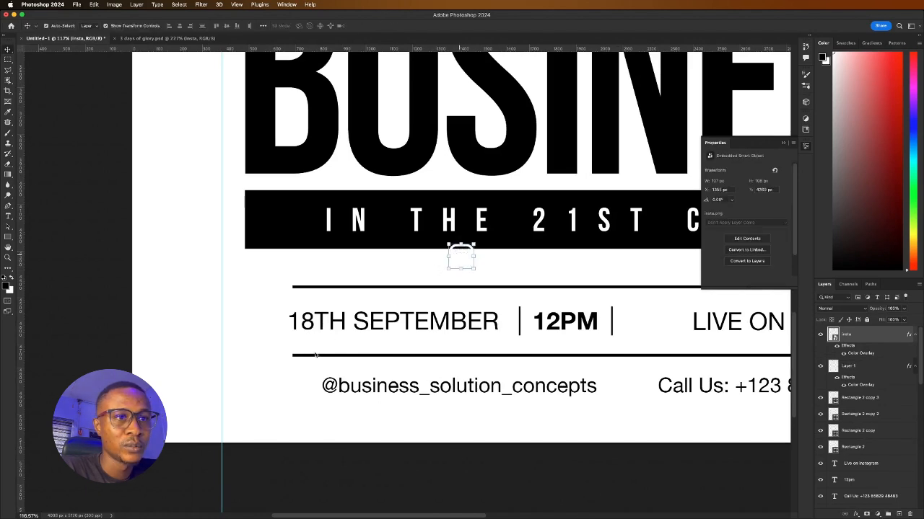
pyautogui.moveTo(460, 258); pyautogui.dragTo(297, 354)
pyautogui.click(196, 248)
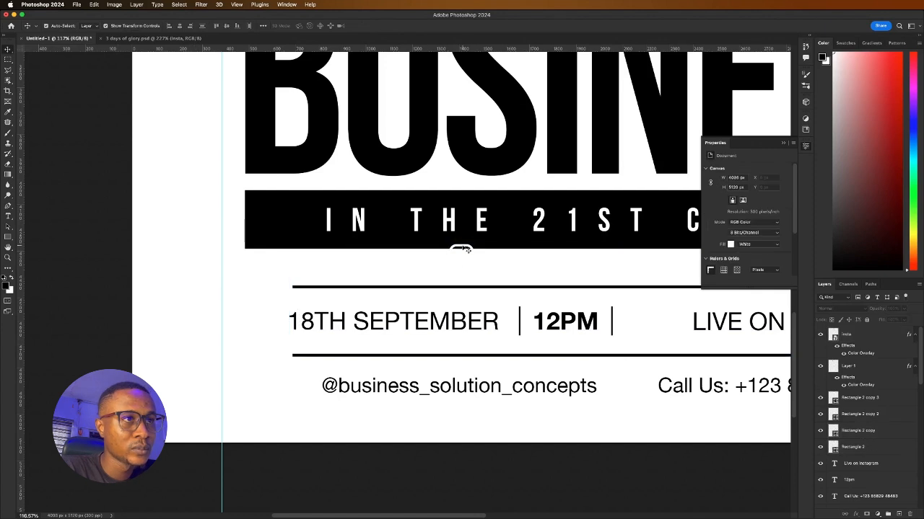
pyautogui.moveTo(462, 249); pyautogui.dragTo(303, 377)
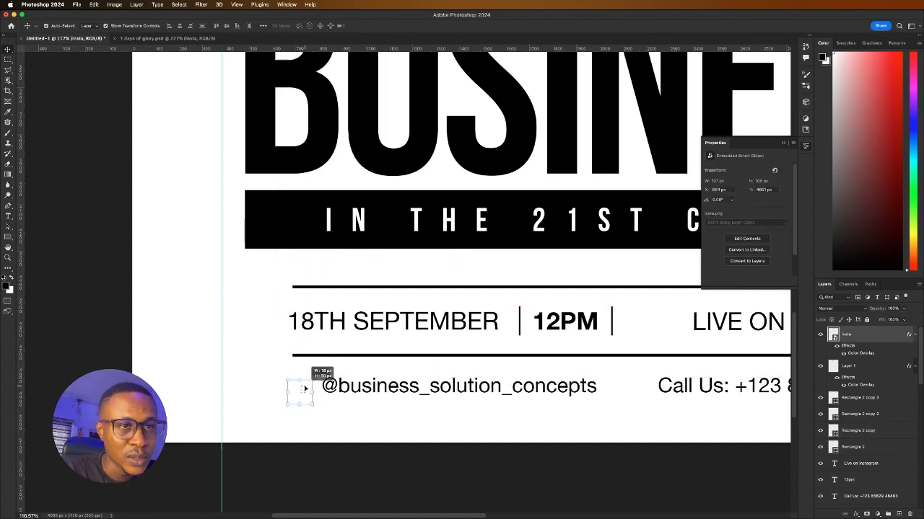
pyautogui.click(838, 347)
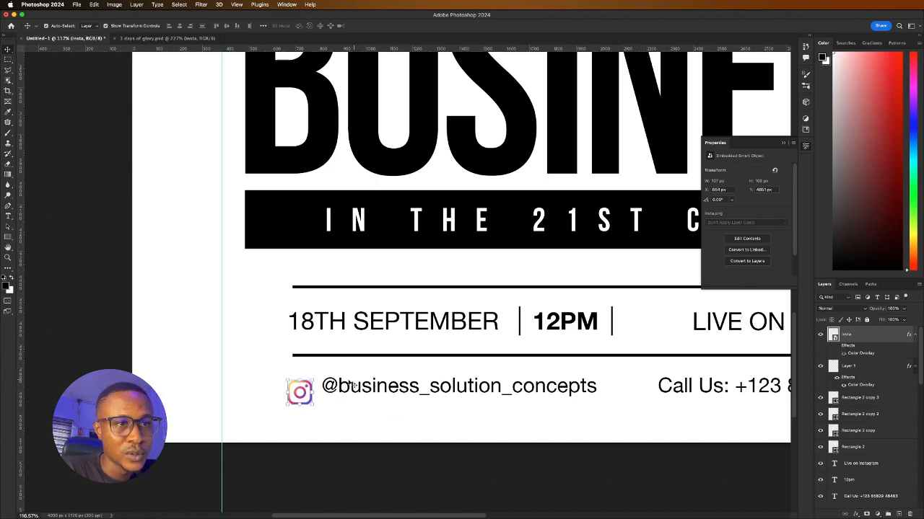
pyautogui.moveTo(305, 396); pyautogui.dragTo(662, 325)
# Duplicate the Instagram icon and enlarge the copy beside LIVE ON INSTAGRAM
pyautogui.press('super+j')
pyautogui.scroll(-3, 599, 337)
pyautogui.scroll(5, 667, 330)
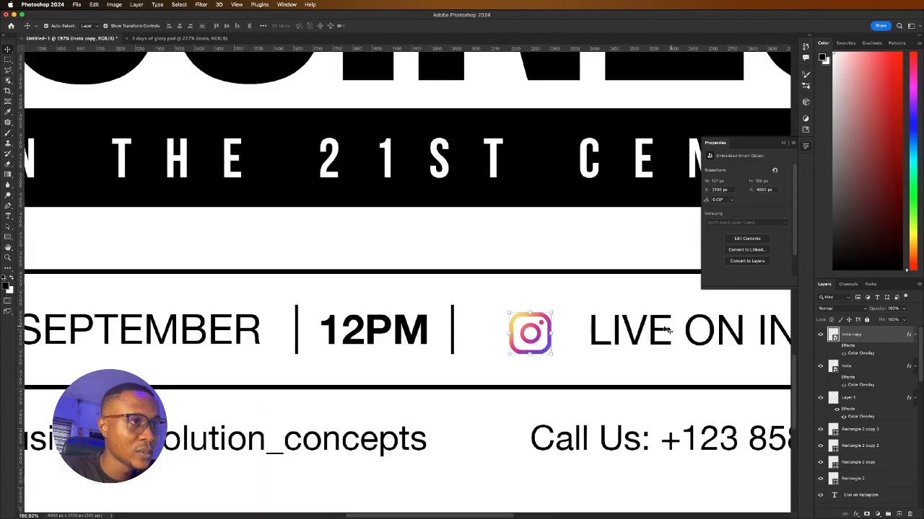
pyautogui.moveTo(552, 333)
pyautogui.mouseDown()
pyautogui.moveTo(575, 332)
pyautogui.moveTo(548, 334)
pyautogui.mouseUp()
pyautogui.press('Return')
pyautogui.scroll(-6, 542, 333)
pyautogui.scroll(3, 560, 336)
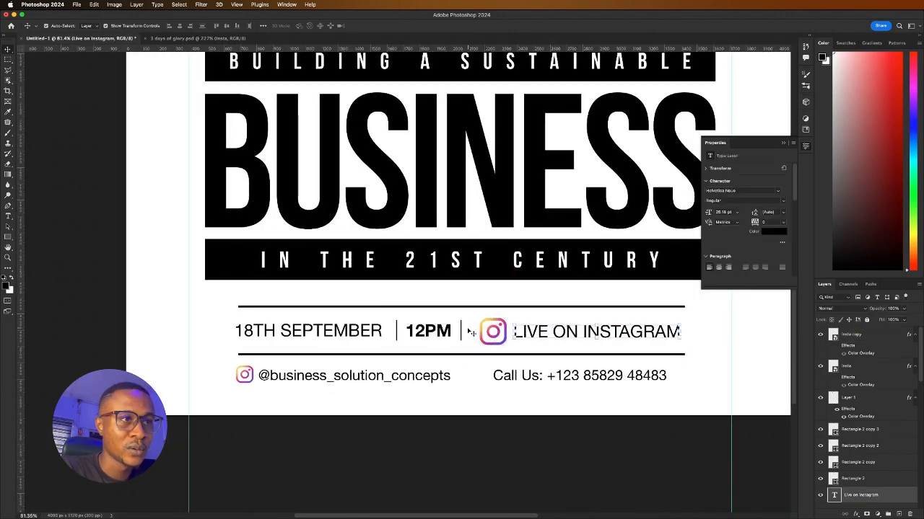
# Align the divider bars' vertical centres with the date and time row
pyautogui.click(498, 334)
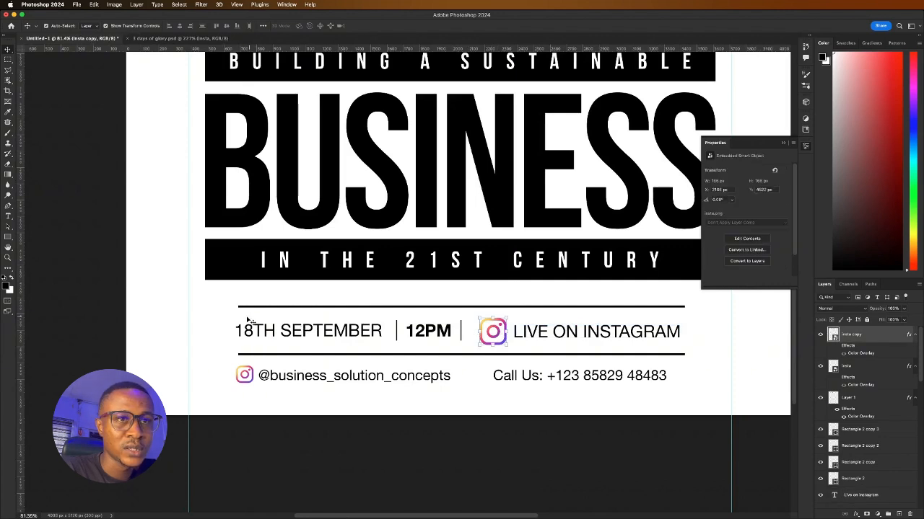
pyautogui.moveTo(223, 321); pyautogui.dragTo(480, 345)
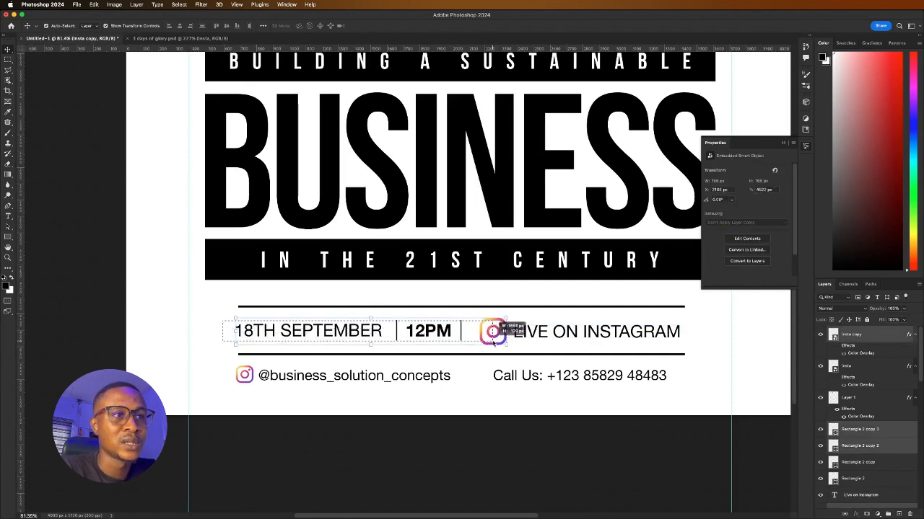
pyautogui.click(226, 26)
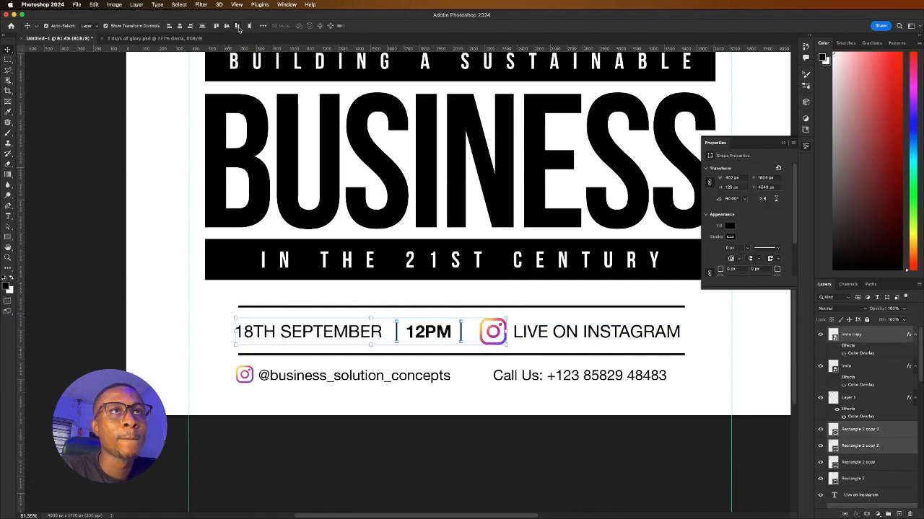
pyautogui.click(249, 27)
# Move the date, time and Instagram row 23 px to the right
pyautogui.click(213, 303)
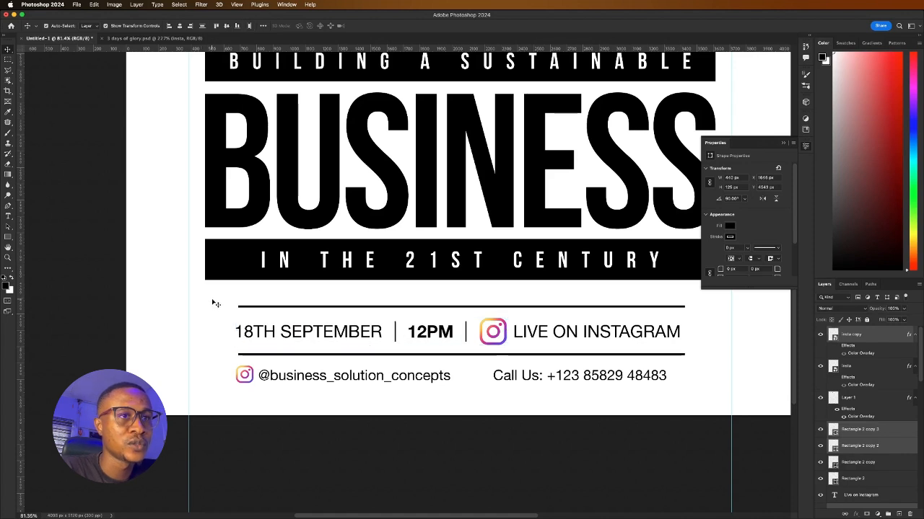
pyautogui.moveTo(228, 316); pyautogui.dragTo(612, 332)
pyautogui.click(212, 308)
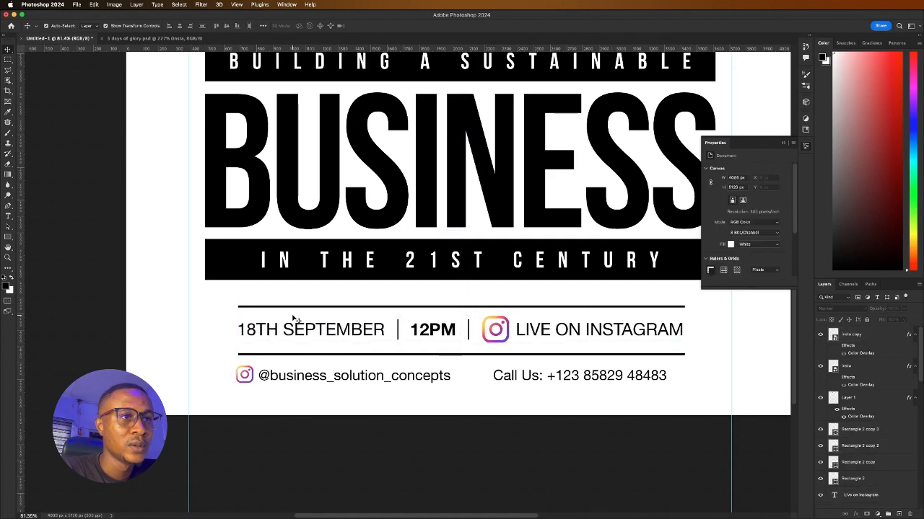
# Set the words LIVE ON in LIVE ON INSTAGRAM to Helvetica Neue Bold
pyautogui.click(543, 331)
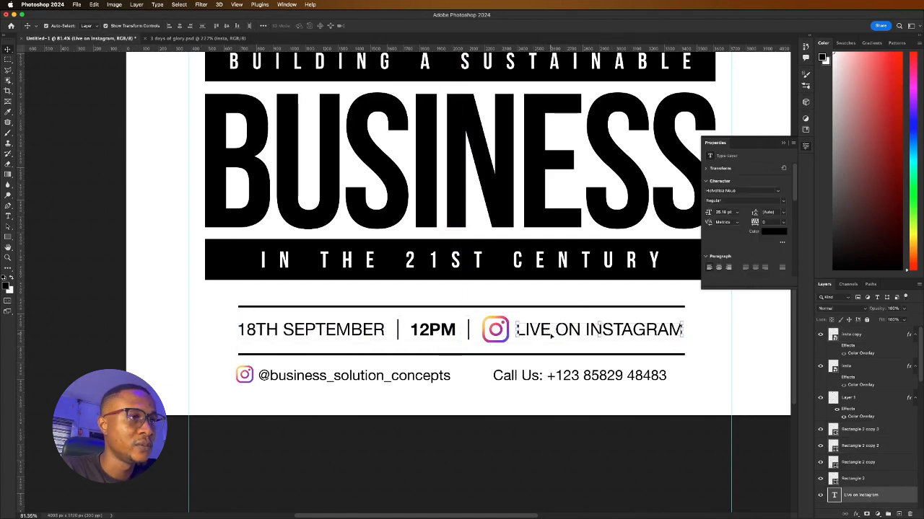
pyautogui.doubleClick(569, 330)
pyautogui.moveTo(579, 329); pyautogui.dragTo(515, 330)
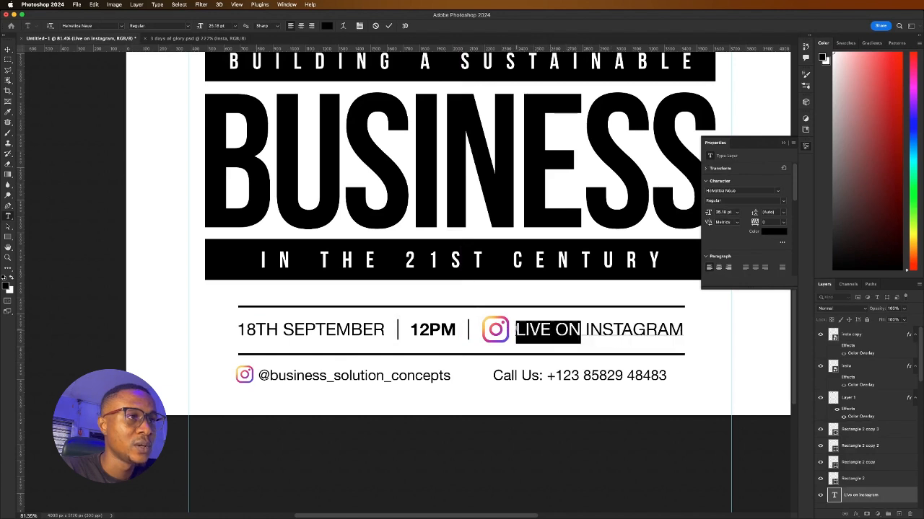
pyautogui.click(784, 202)
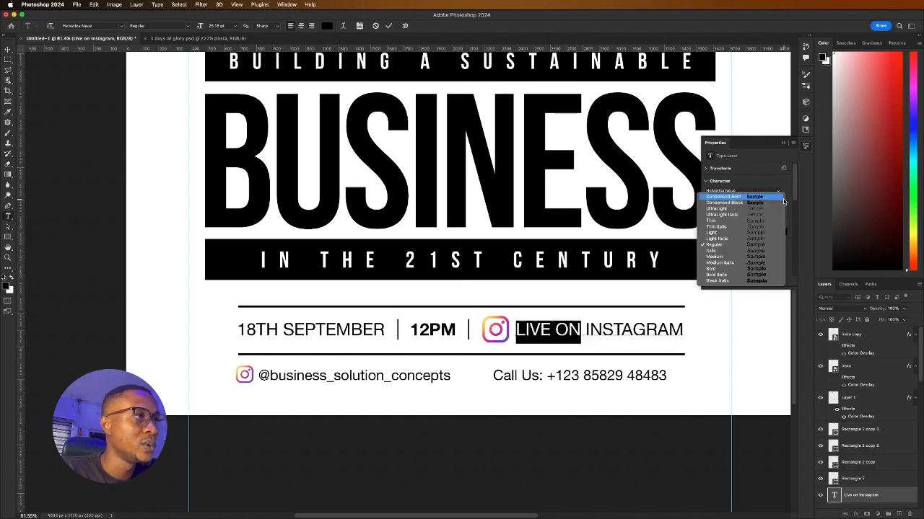
pyautogui.click(720, 270)
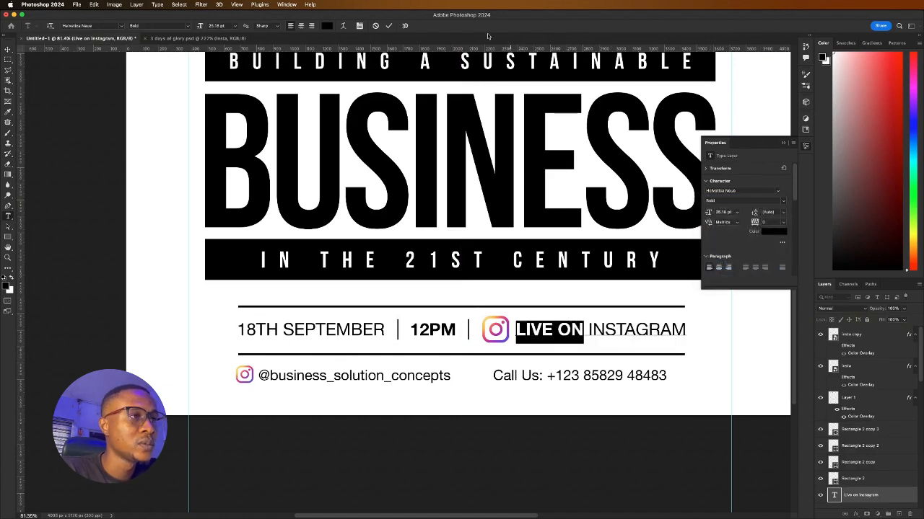
pyautogui.click(387, 27)
pyautogui.press('v')
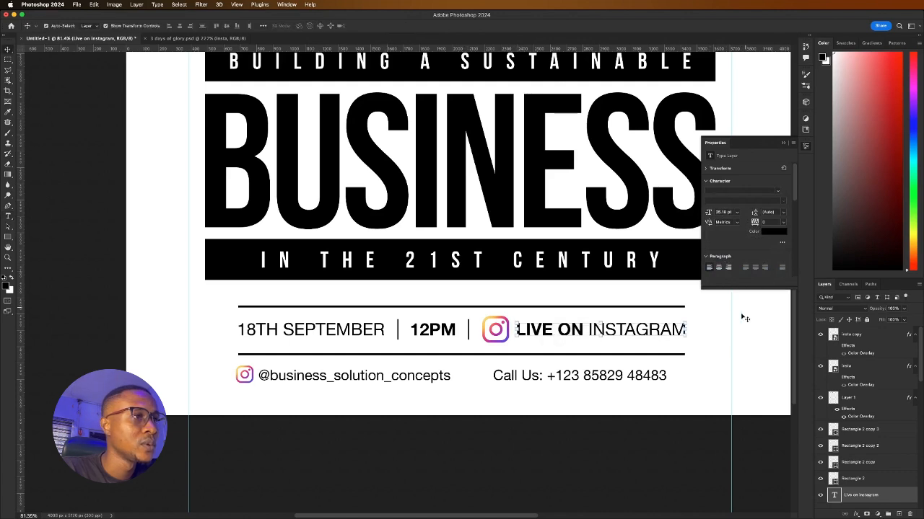
pyautogui.click(384, 339)
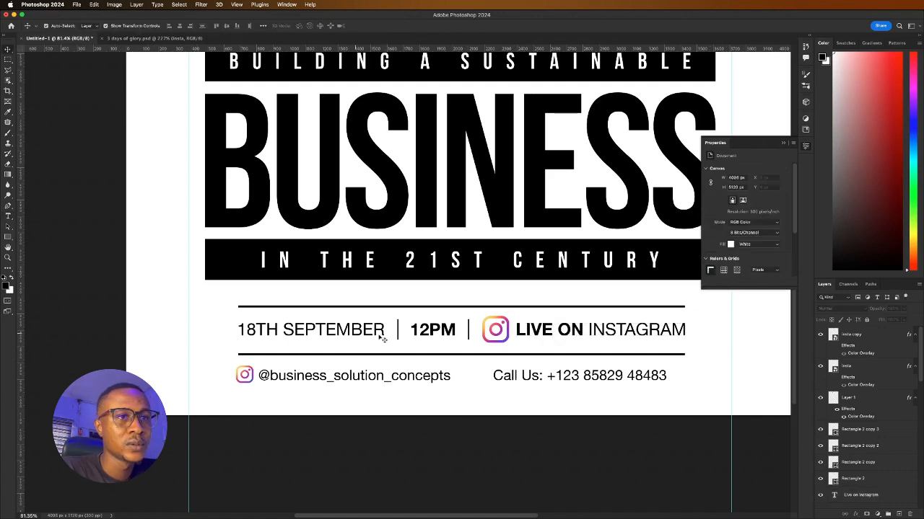
# Bring up the Save As dialog for the poster
pyautogui.scroll(-3, 425, 342)
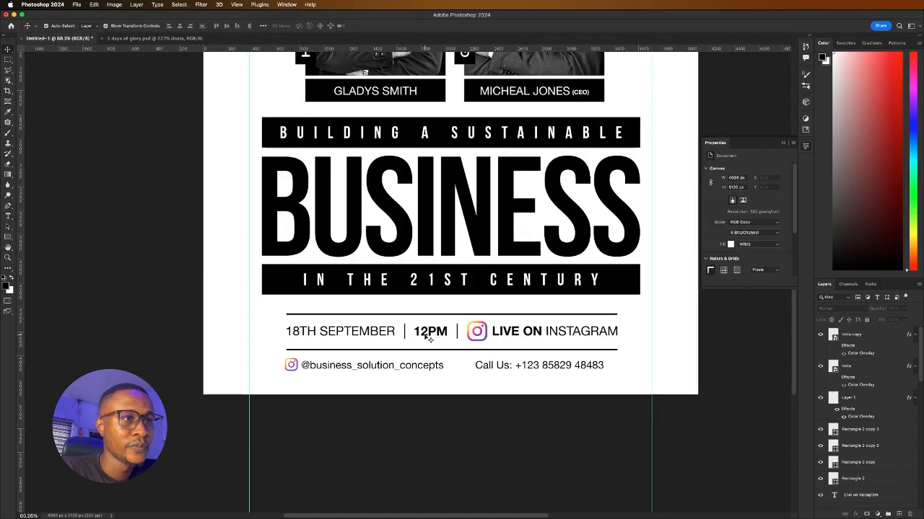
pyautogui.scroll(-5, 418, 367)
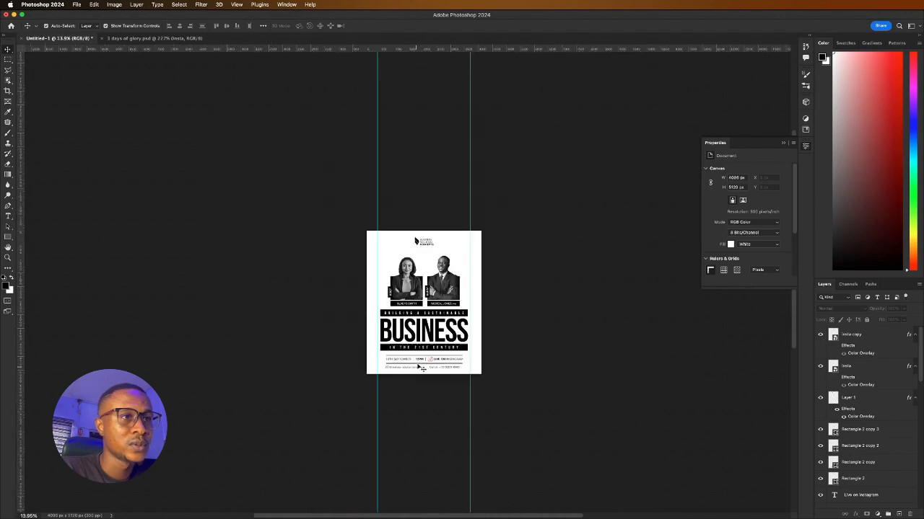
pyautogui.scroll(2, 423, 356)
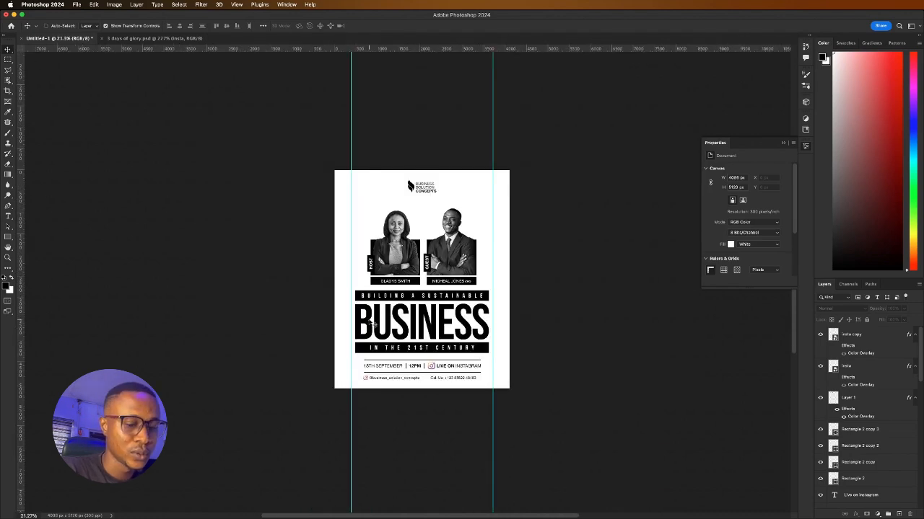
pyautogui.scroll(2, 371, 322)
pyautogui.press('super+s')
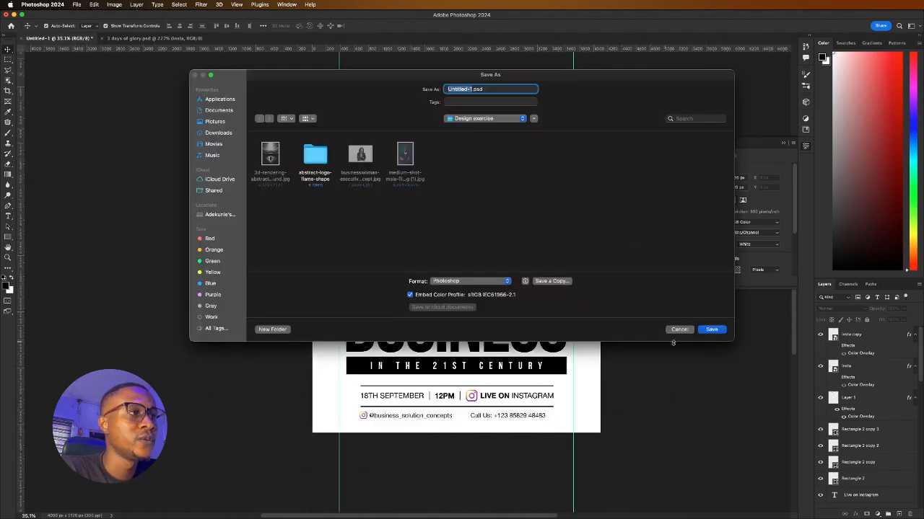
# Save the poster as a Photoshop file named 'Buisness' in the Design exercise folder
pyautogui.click(681, 330)
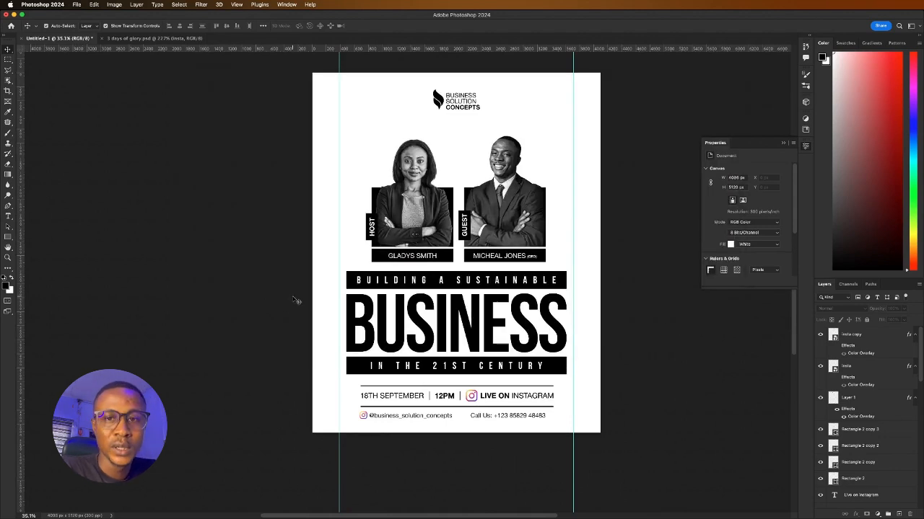
pyautogui.press('super+s')
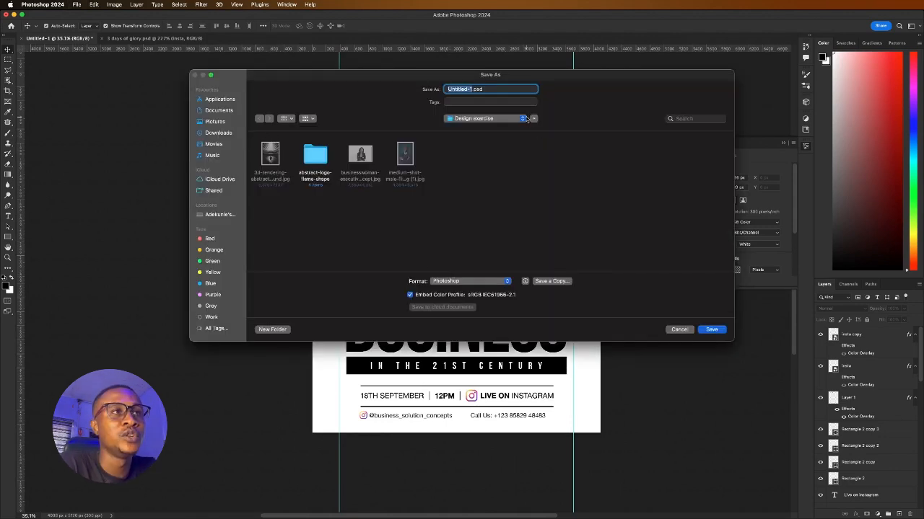
pyautogui.write('Buisness')
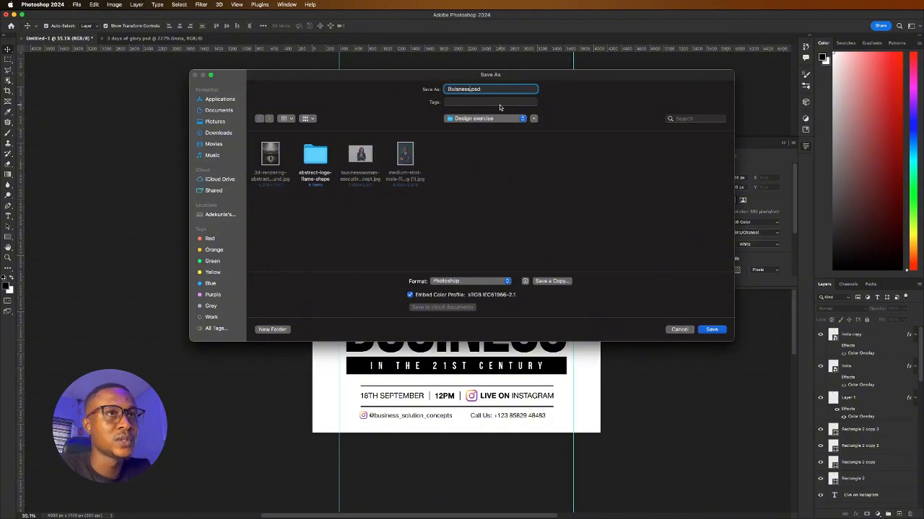
pyautogui.press('Return')
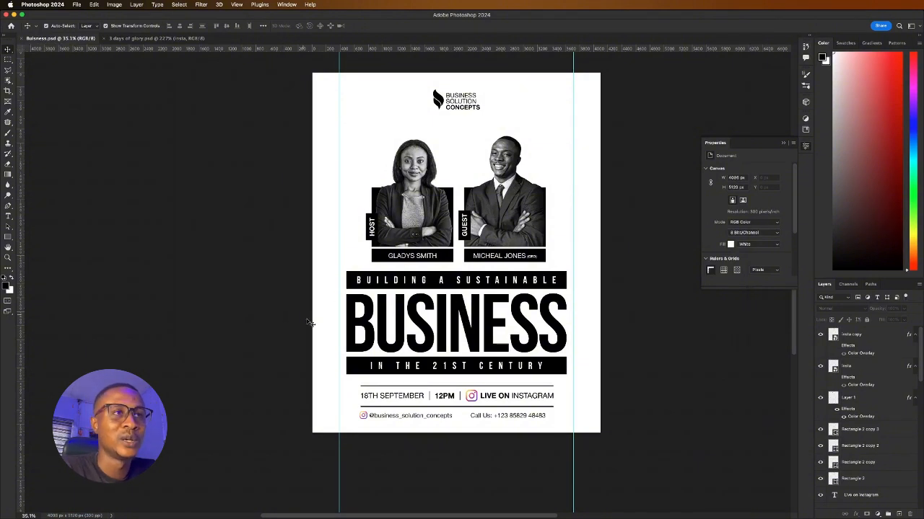
# Place the 3d-rendering abstract background JPG into the poster with File > Place Embedded
pyautogui.click(77, 5)
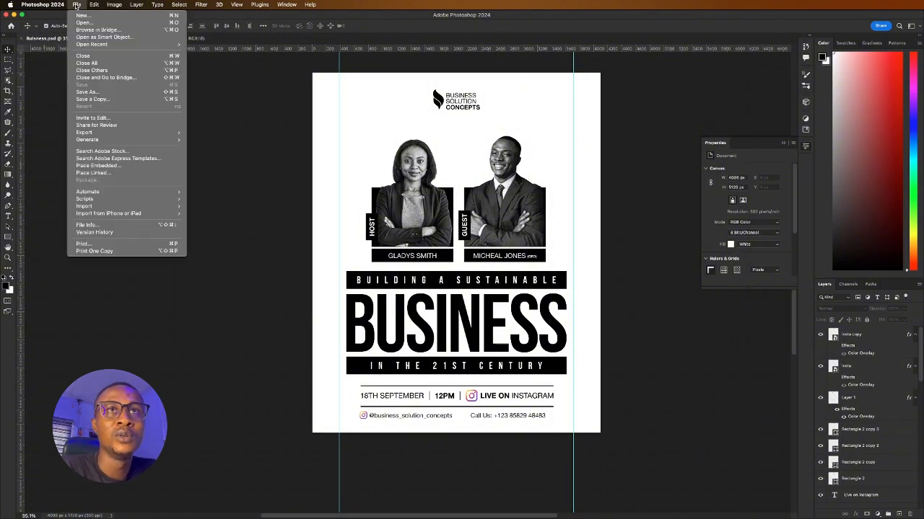
pyautogui.click(138, 166)
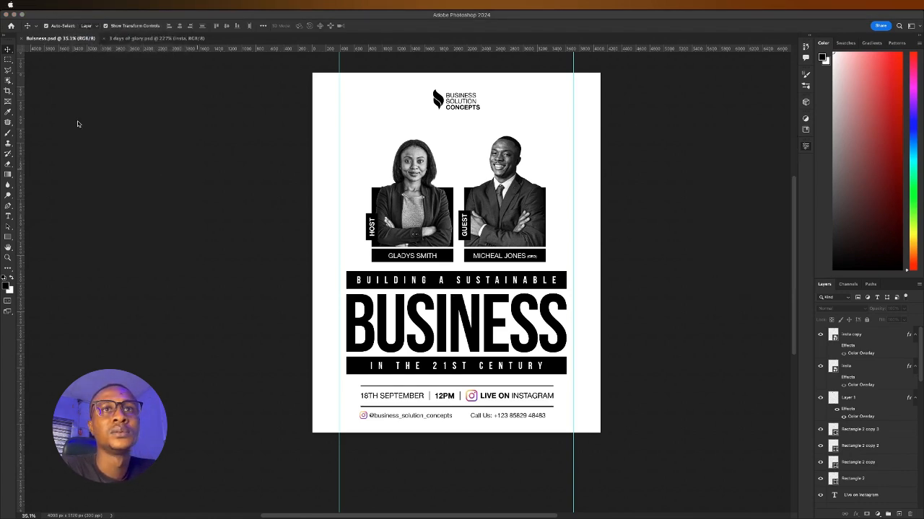
pyautogui.click(146, 217)
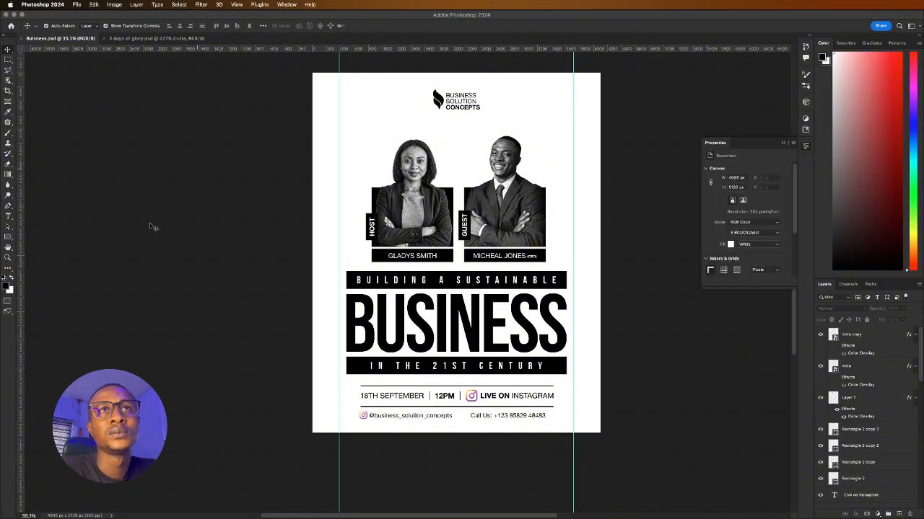
pyautogui.click(75, 5)
pyautogui.click(301, 169)
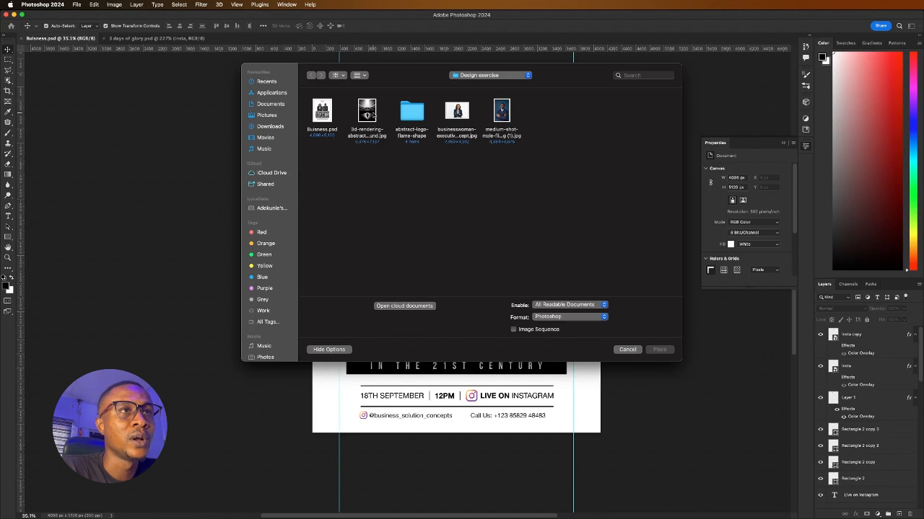
pyautogui.click(371, 114)
pyautogui.click(658, 350)
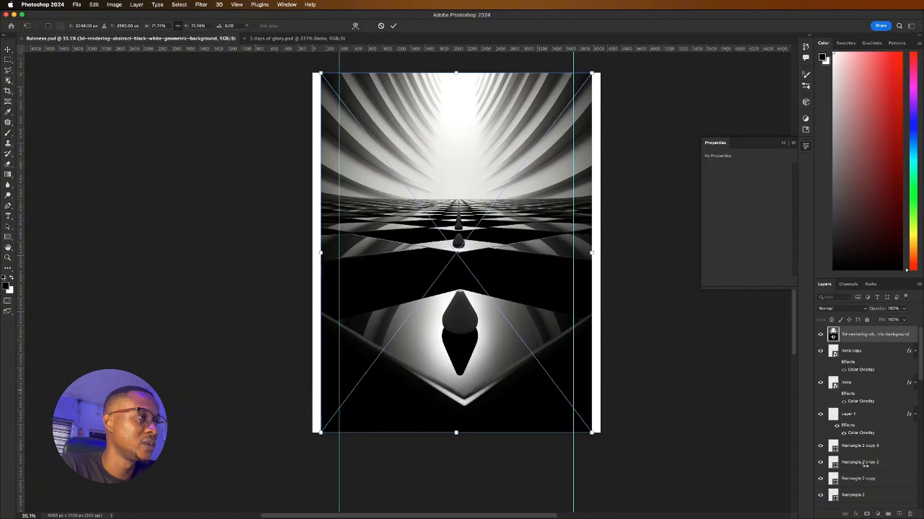
# Move the abstract image layer just above Background and scale it to fill the canvas
pyautogui.moveTo(871, 335); pyautogui.dragTo(840, 381)
pyautogui.scroll(-8, 841, 381)
pyautogui.moveTo(872, 518); pyautogui.dragTo(870, 493)
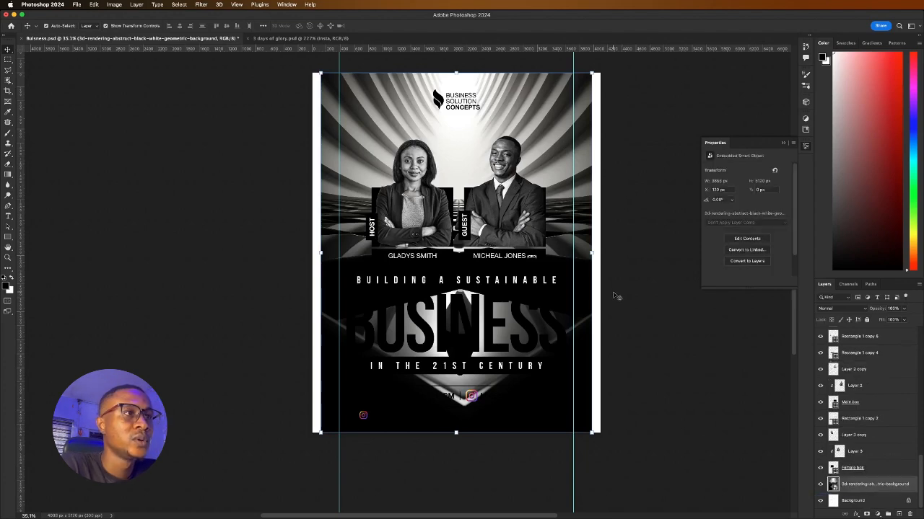
pyautogui.moveTo(593, 253); pyautogui.dragTo(658, 254)
pyautogui.moveTo(583, 231); pyautogui.dragTo(567, 228)
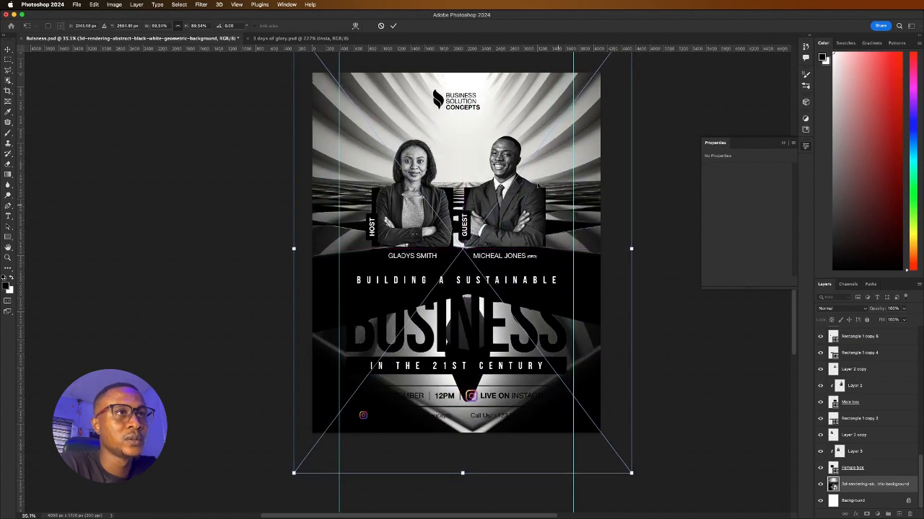
pyautogui.click(392, 25)
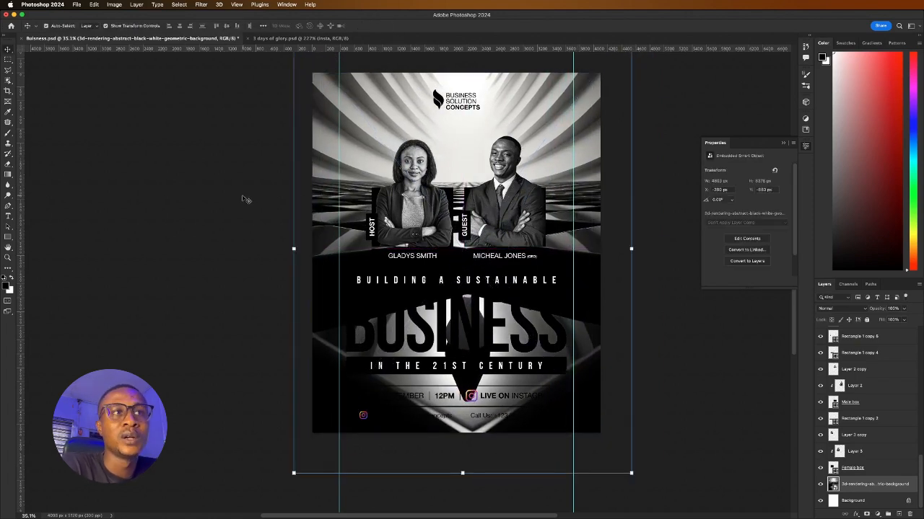
pyautogui.moveTo(573, 127)
pyautogui.mouseDown()
pyautogui.moveTo(584, 139)
pyautogui.moveTo(577, 144)
pyautogui.moveTo(586, 140)
pyautogui.moveTo(578, 137)
pyautogui.mouseUp()
pyautogui.moveTo(546, 166); pyautogui.dragTo(562, 186)
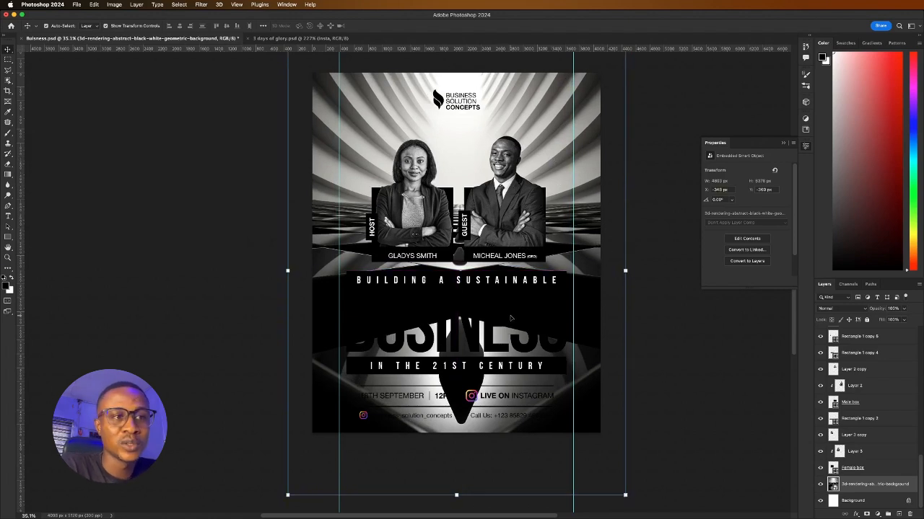
# Alt-drag to duplicate the abstract background, then select the original layer
pyautogui.press('super+minus')
pyautogui.press('super+minus')
pyautogui.press('super+minus')
pyautogui.press('super+minus')
pyautogui.press('super+minus')
pyautogui.press('super+minus')
pyautogui.press('super+minus')
pyautogui.press('super+minus')
pyautogui.press('super+minus')
pyautogui.press('super+minus')
pyautogui.press('super+minus')
pyautogui.press('super+minus')
pyautogui.press('super+minus')
pyautogui.press('super+minus')
pyautogui.press('super+minus')
pyautogui.press('super+minus')
pyautogui.press('super+minus')
pyautogui.press('super+minus')
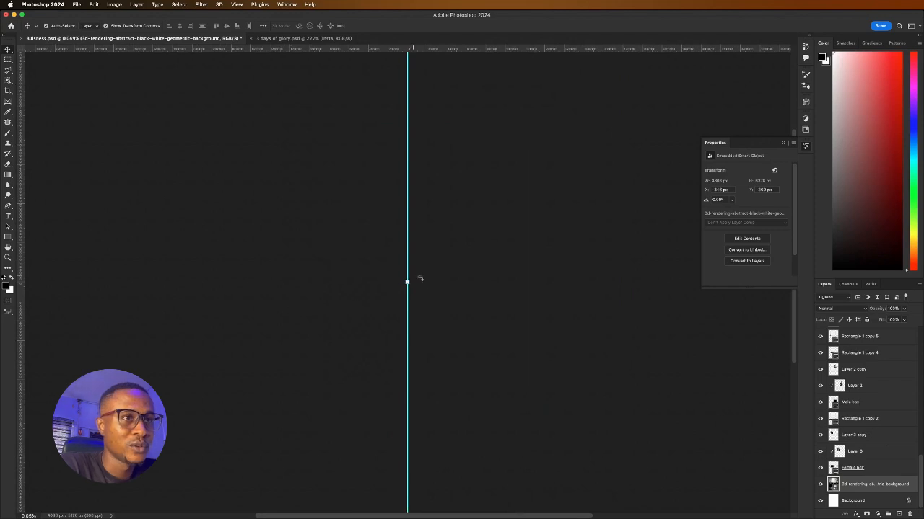
pyautogui.scroll(10, 407, 282)
pyautogui.scroll(15, 407, 282)
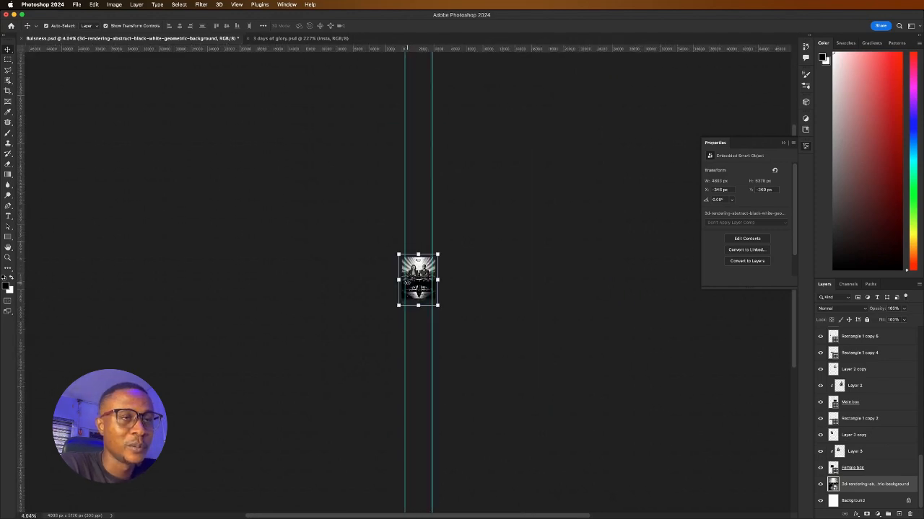
pyautogui.scroll(2, 511, 245)
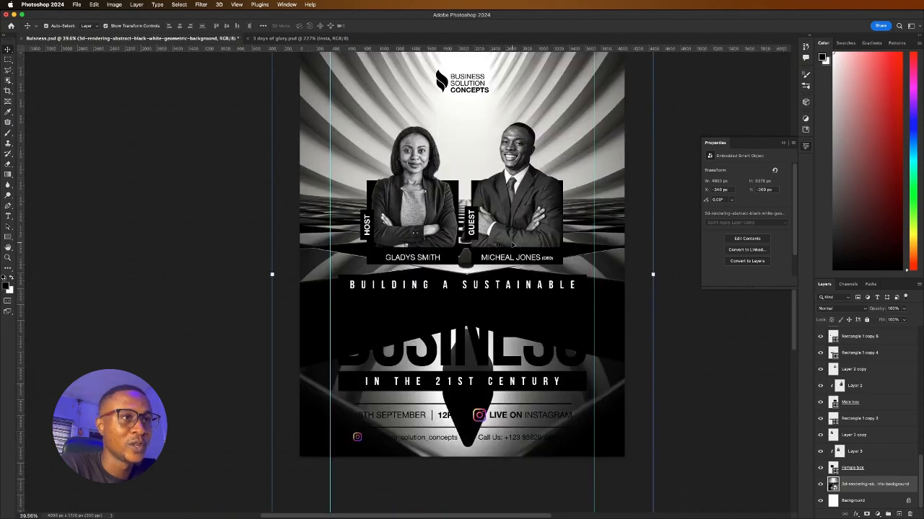
pyautogui.scroll(-2, 423, 280)
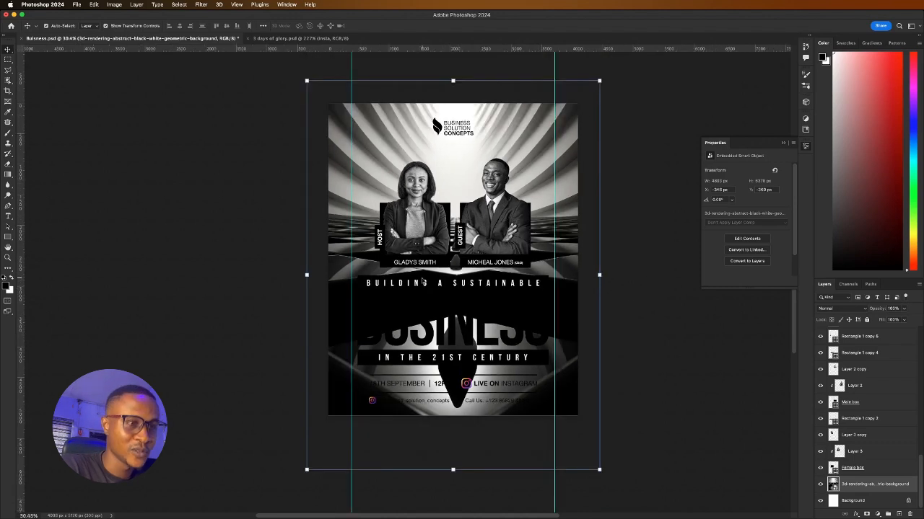
pyautogui.keyDown('alt'); pyautogui.moveTo(424, 282); pyautogui.dragTo(426, 283); pyautogui.keyUp('alt')
pyautogui.scroll(-1, 865, 470)
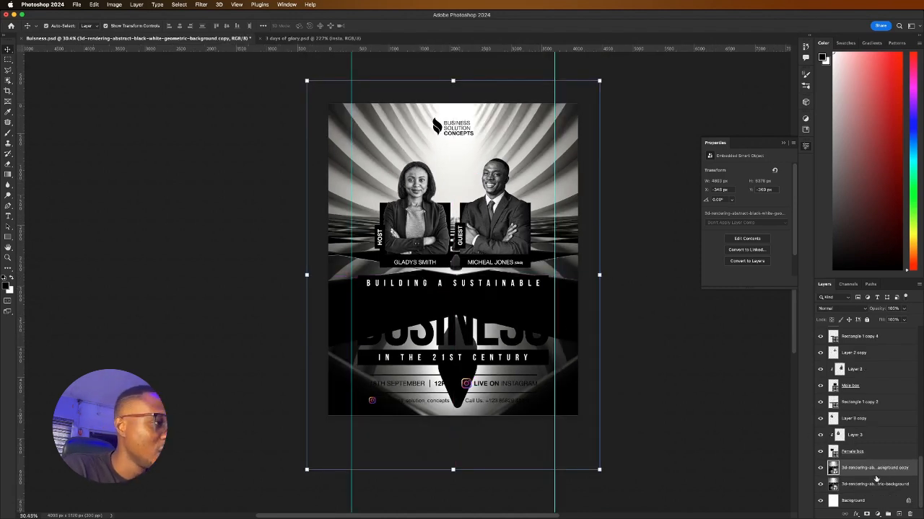
pyautogui.click(876, 485)
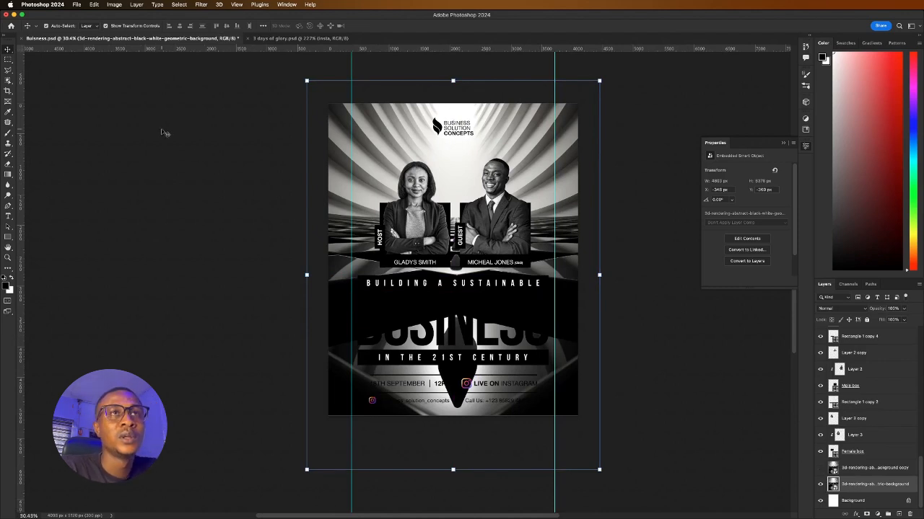
# Apply a high-radius Gaussian Blur to the original abstract background and lock that layer
pyautogui.click(202, 5)
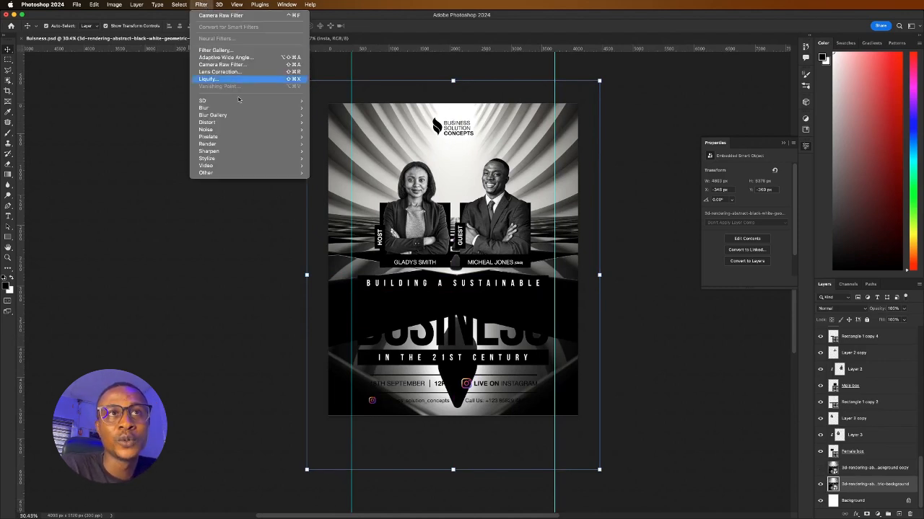
pyautogui.moveTo(260, 108)
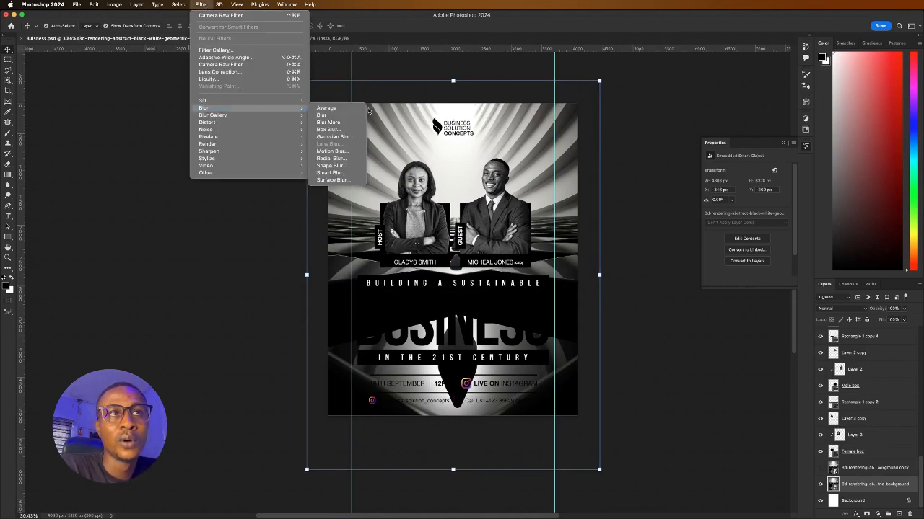
pyautogui.click(338, 136)
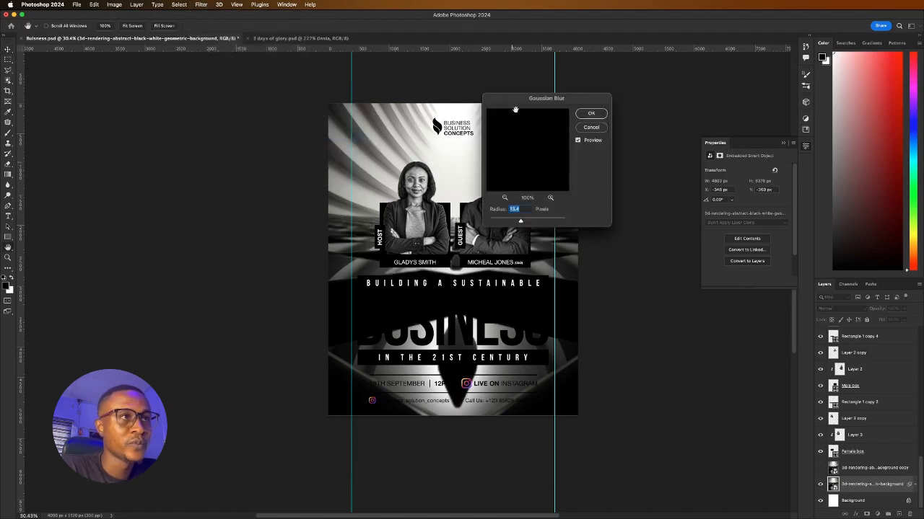
pyautogui.moveTo(513, 100); pyautogui.dragTo(581, 103)
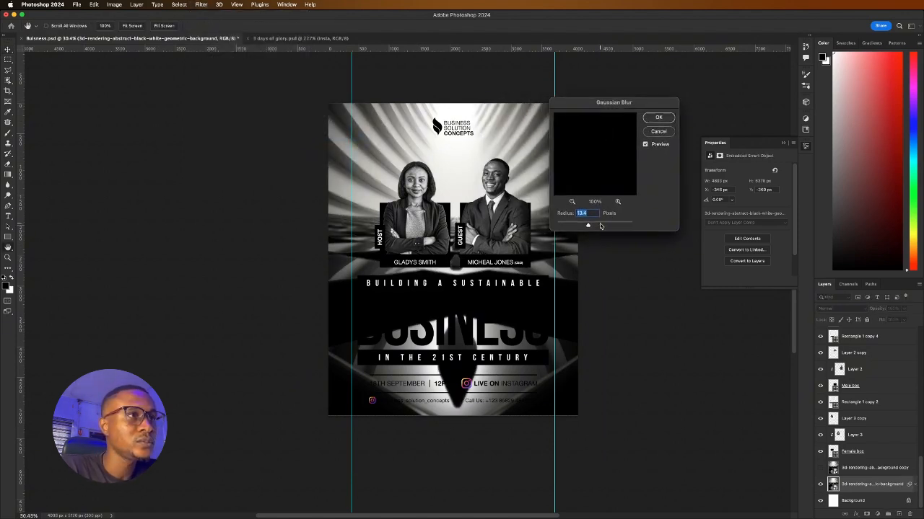
pyautogui.moveTo(604, 226); pyautogui.dragTo(611, 226)
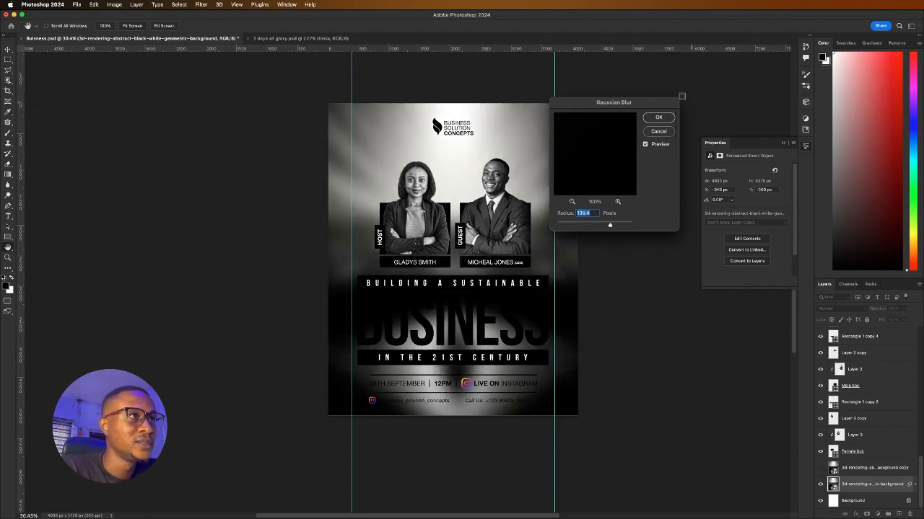
pyautogui.click(658, 118)
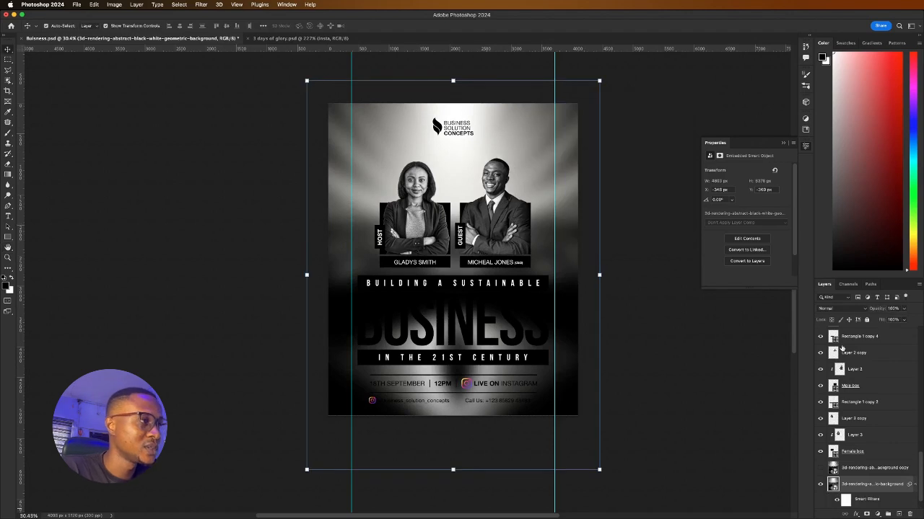
pyautogui.click(867, 319)
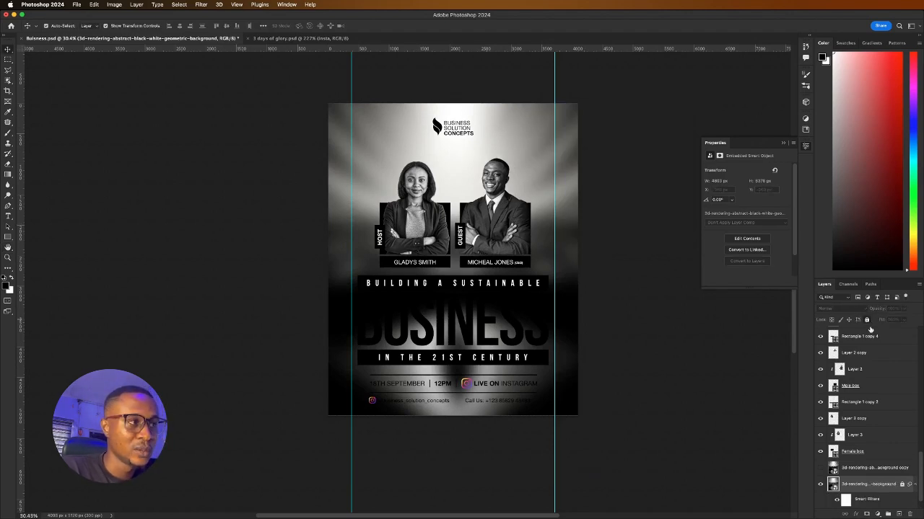
pyautogui.moveTo(566, 383); pyautogui.dragTo(542, 203)
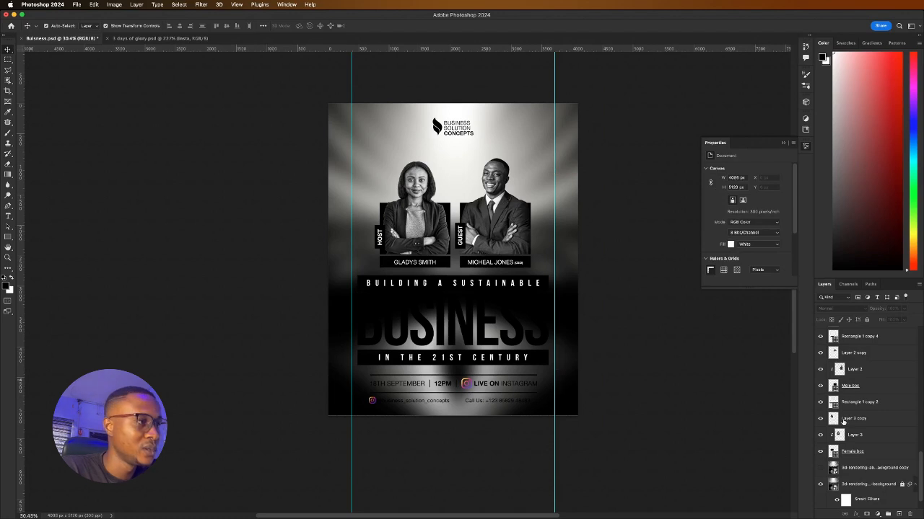
# Show the sharp background copy again and add a layer mask to it
pyautogui.click(820, 469)
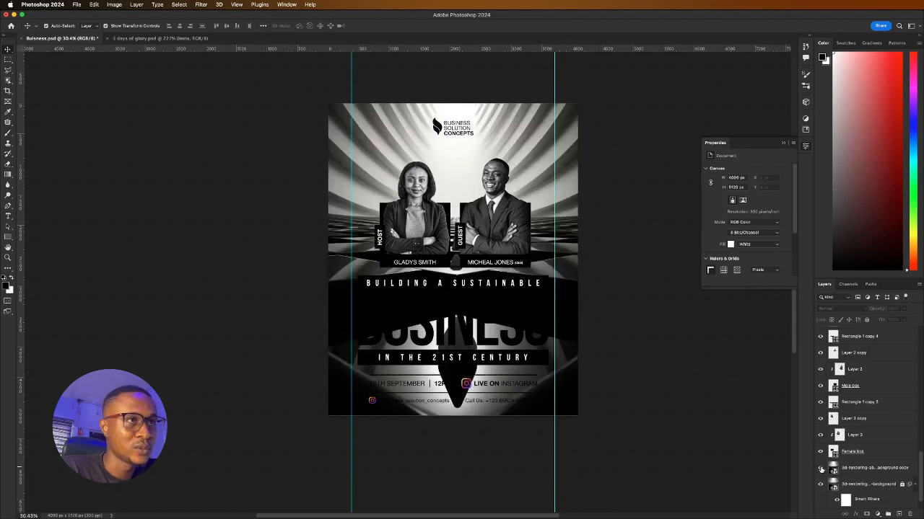
pyautogui.click(865, 470)
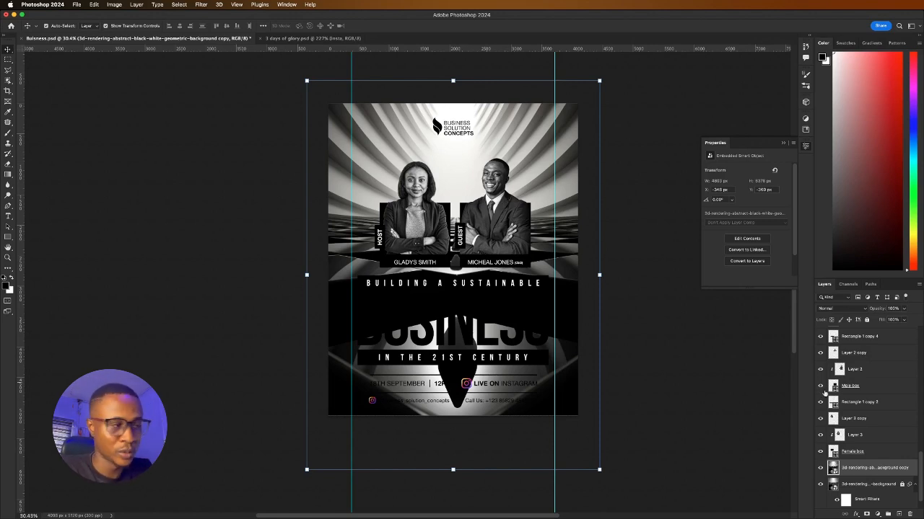
pyautogui.click(866, 515)
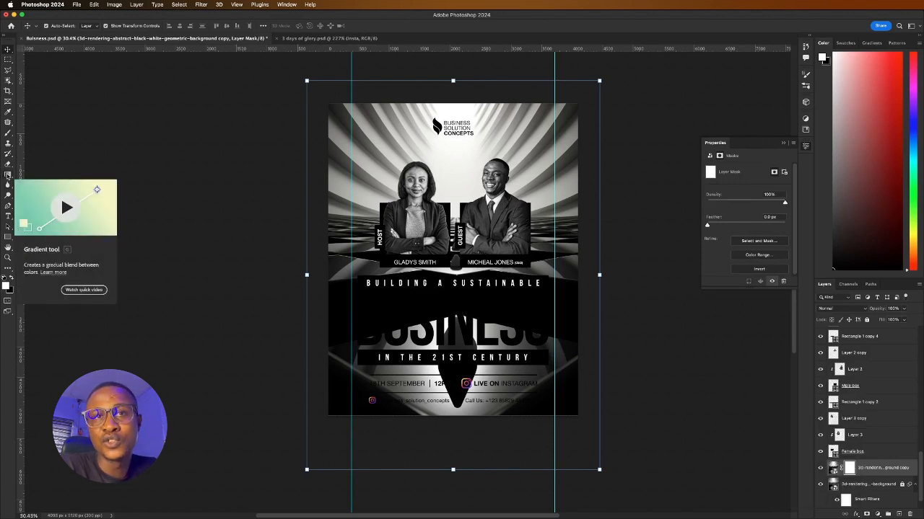
# Draw a gradient on the mask to fade the copy toward the bottom, then lock it
pyautogui.click(8, 176)
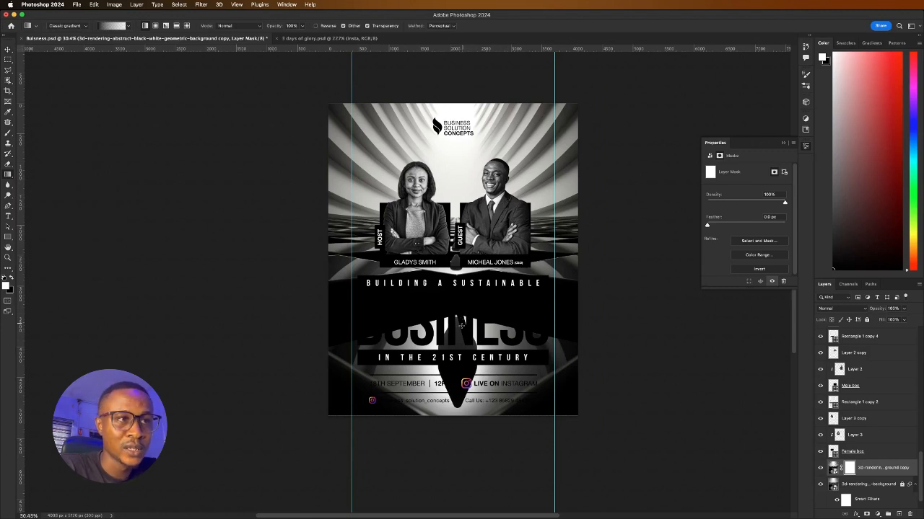
pyautogui.moveTo(461, 325); pyautogui.dragTo(454, 184)
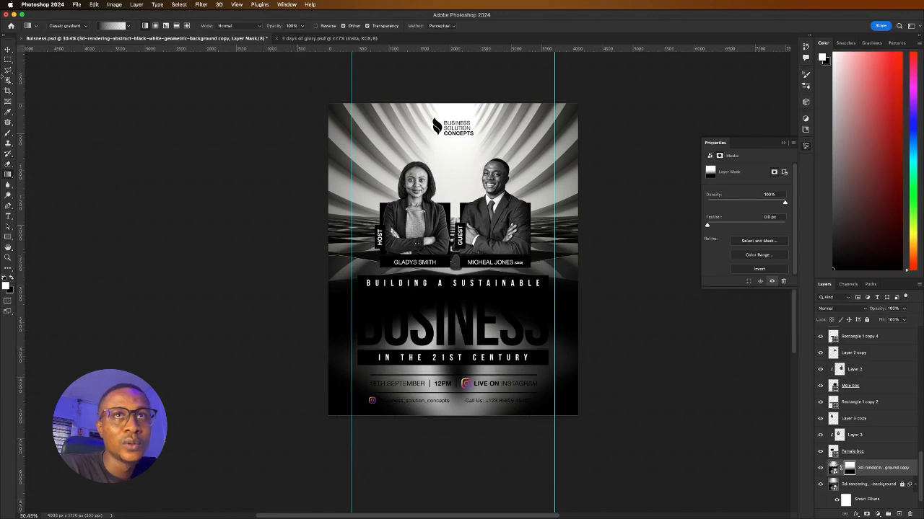
pyautogui.click(8, 49)
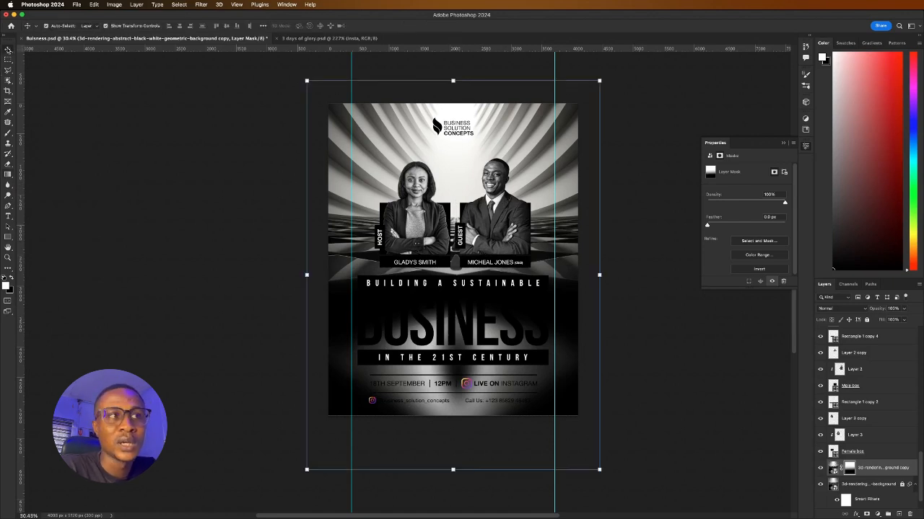
pyautogui.click(819, 485)
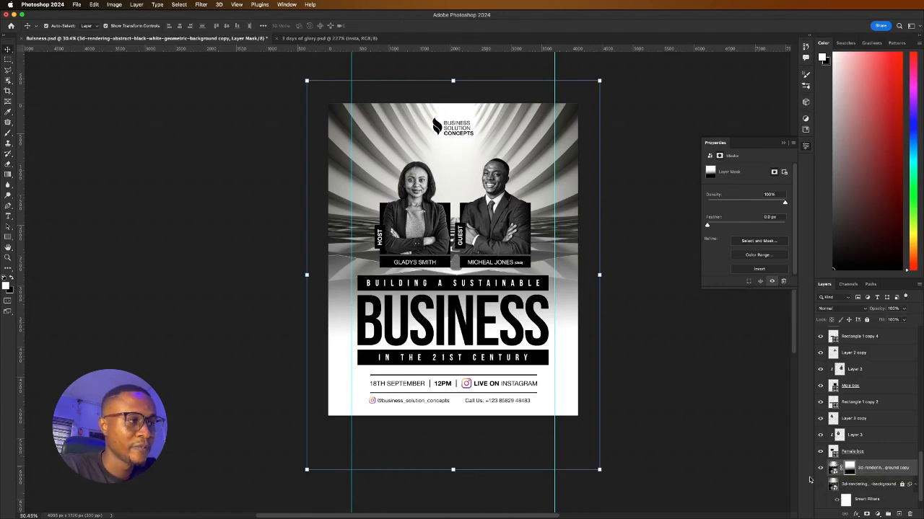
pyautogui.click(820, 484)
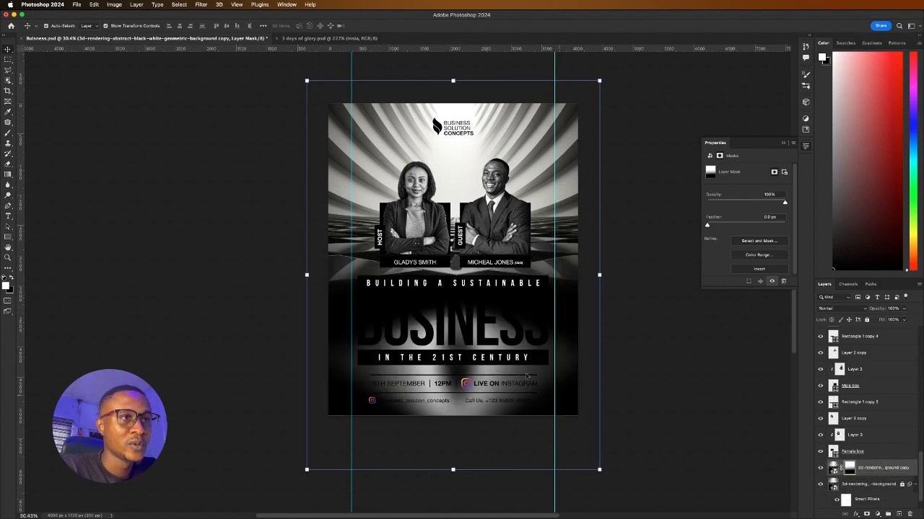
pyautogui.click(867, 320)
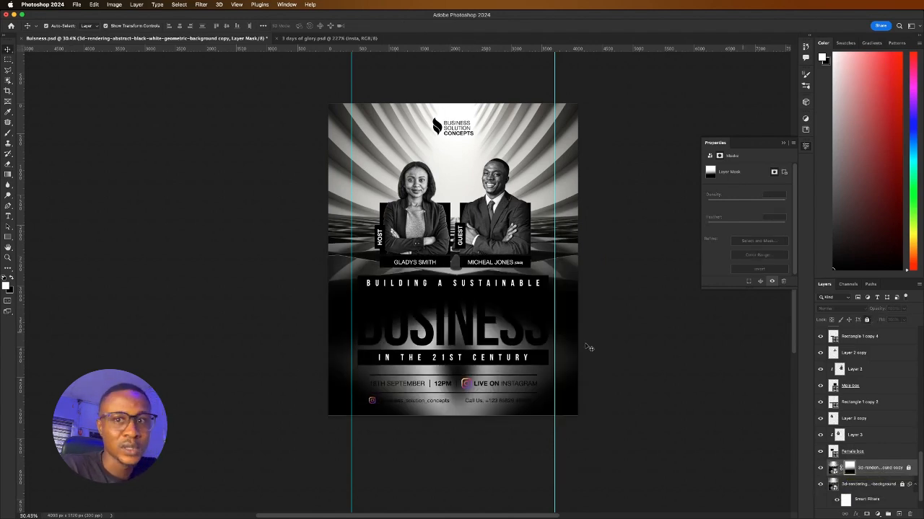
# Make the BUSINESS headline text white
pyautogui.click(460, 332)
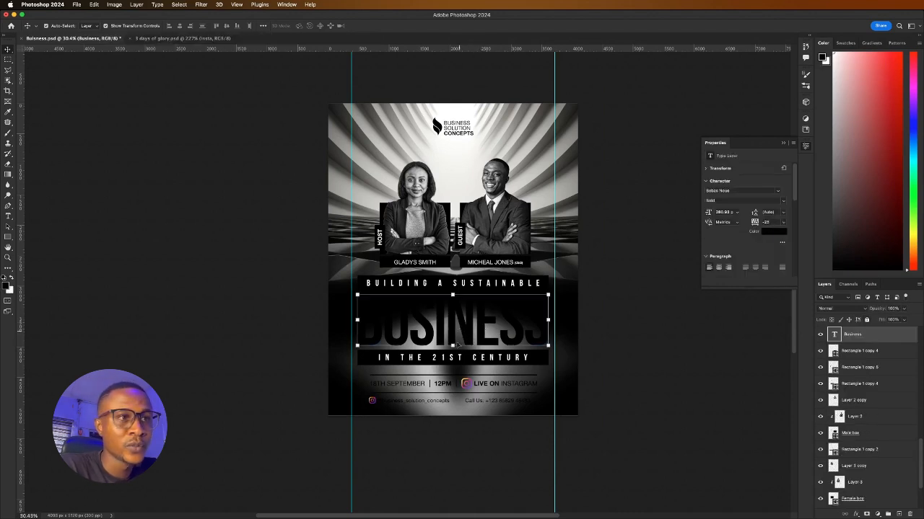
pyautogui.click(767, 233)
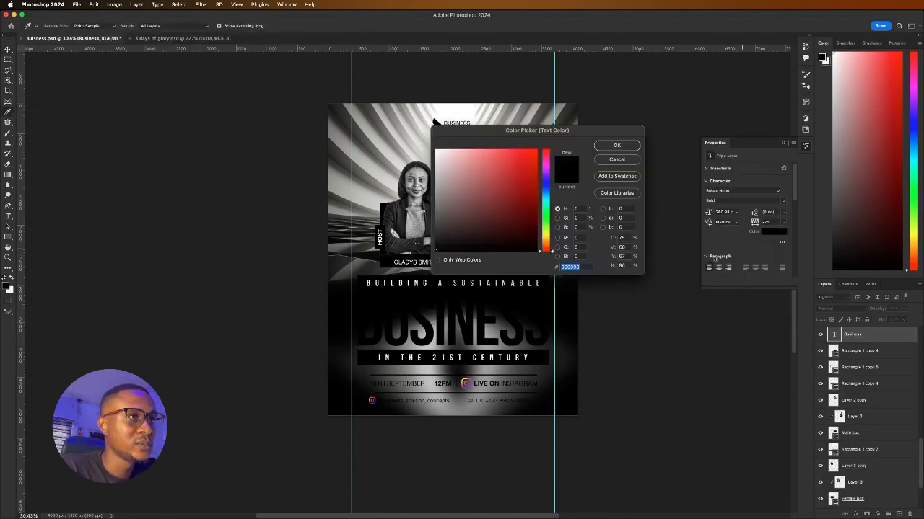
pyautogui.moveTo(481, 188); pyautogui.dragTo(434, 149)
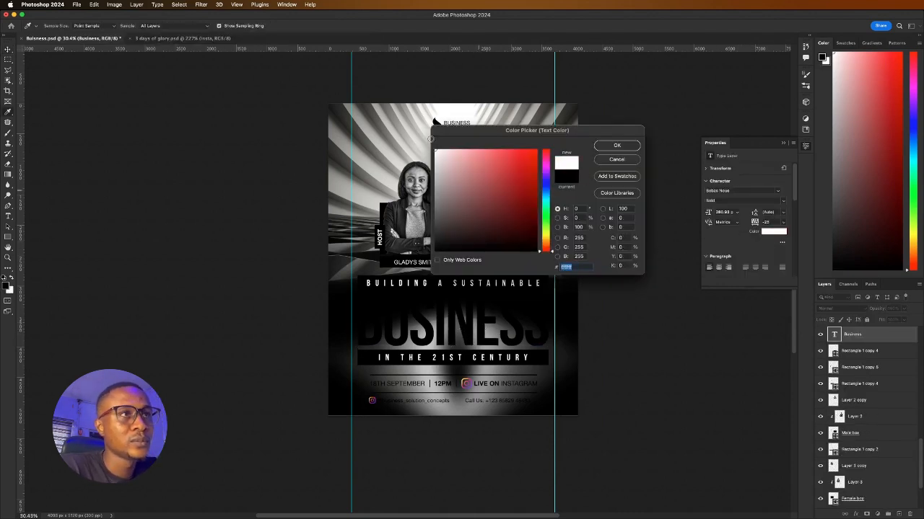
pyautogui.click(618, 146)
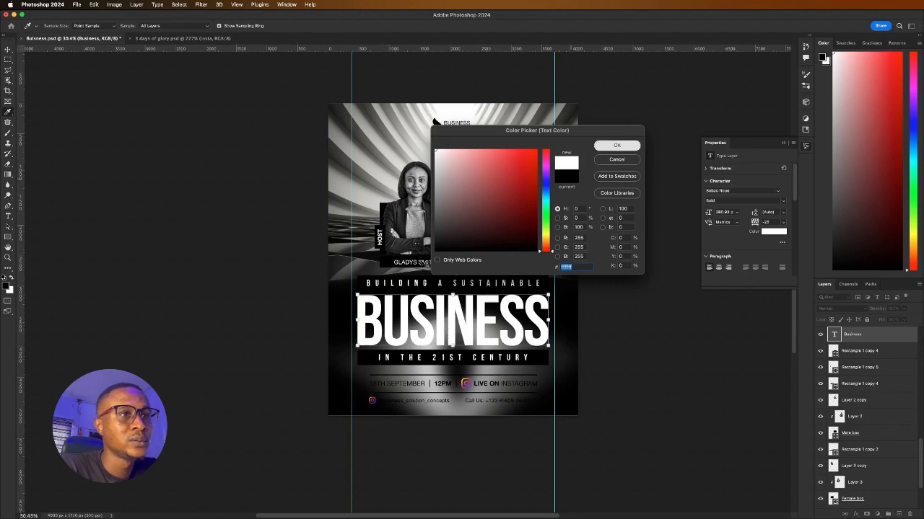
# Set the 18TH SEPTEMBER date, time, Instagram and contact info lines to #ffffff
pyautogui.scroll(2, 414, 399)
pyautogui.click(404, 380)
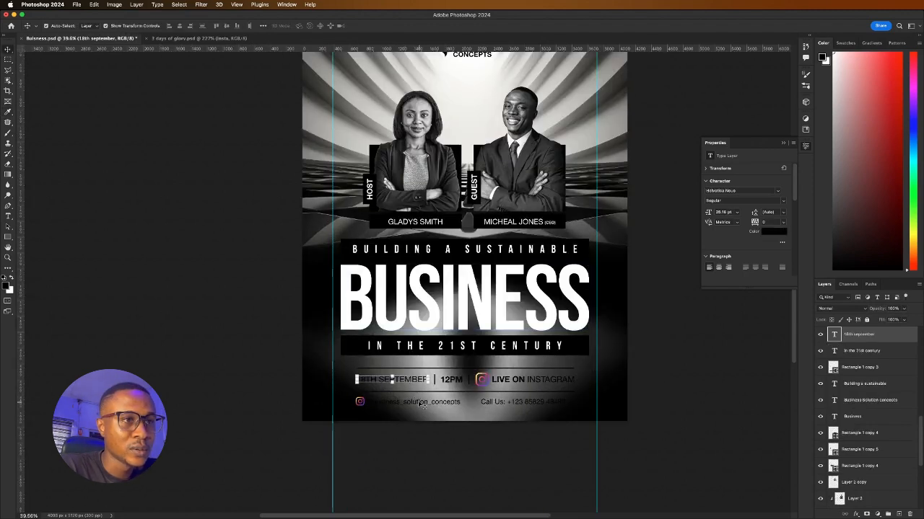
pyautogui.keyDown('shift'); pyautogui.click(422, 404); pyautogui.keyUp('shift')
pyautogui.keyDown('shift'); pyautogui.click(492, 404); pyautogui.keyUp('shift')
pyautogui.keyDown('shift'); pyautogui.click(507, 381); pyautogui.keyUp('shift')
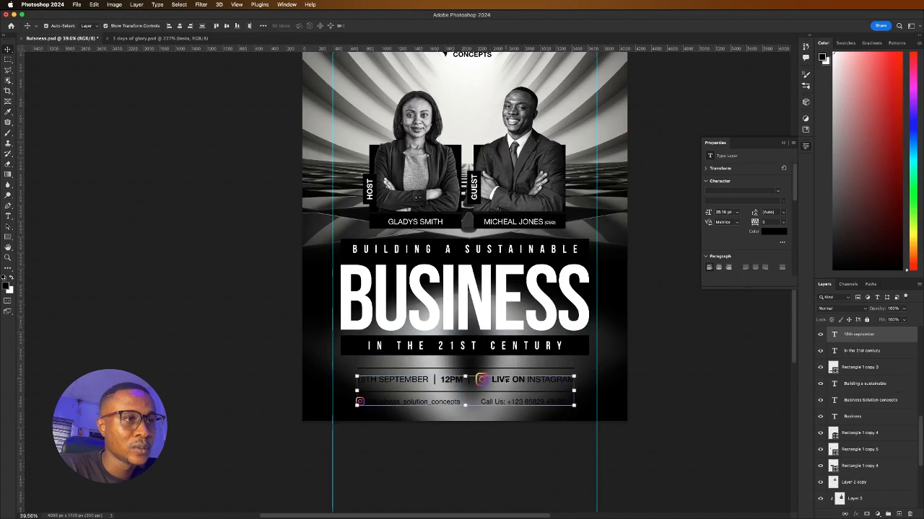
pyautogui.click(771, 233)
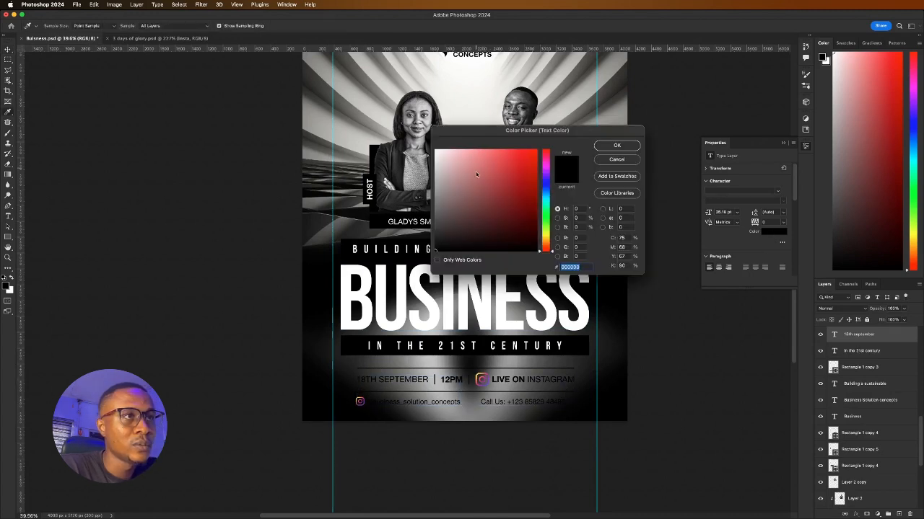
pyautogui.write('ffffff')
pyautogui.click(617, 145)
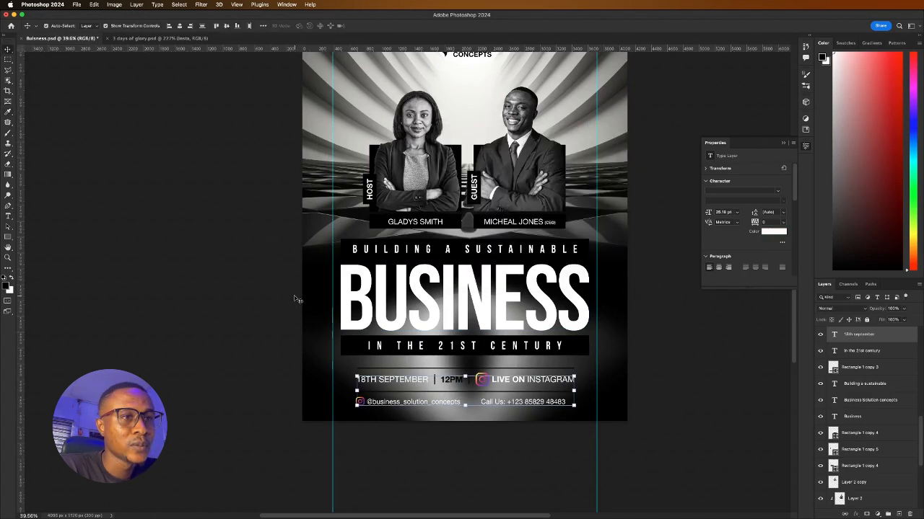
pyautogui.click(296, 300)
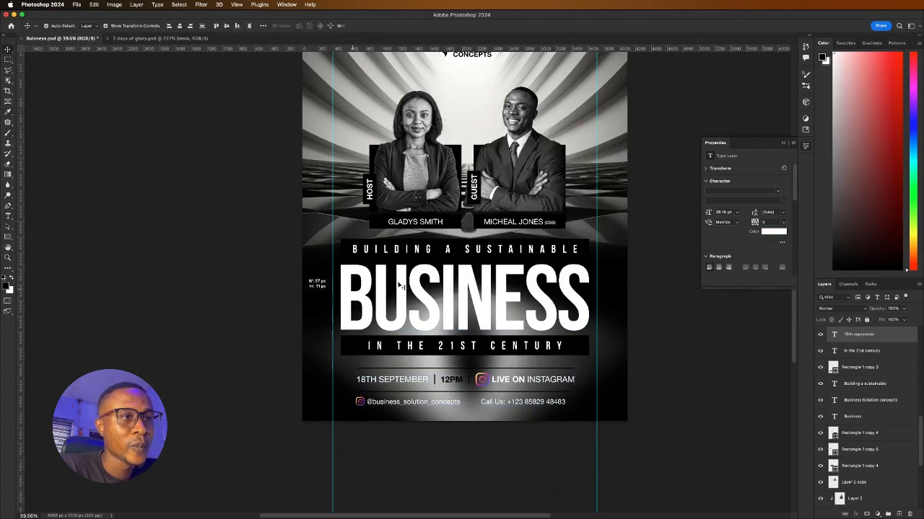
pyautogui.click(364, 348)
# Fill the IN THE 21ST CENTURY and BUILDING A SUSTAINABLE bars with crimson from Recently Used Colors
pyautogui.scroll(-3, 386, 344)
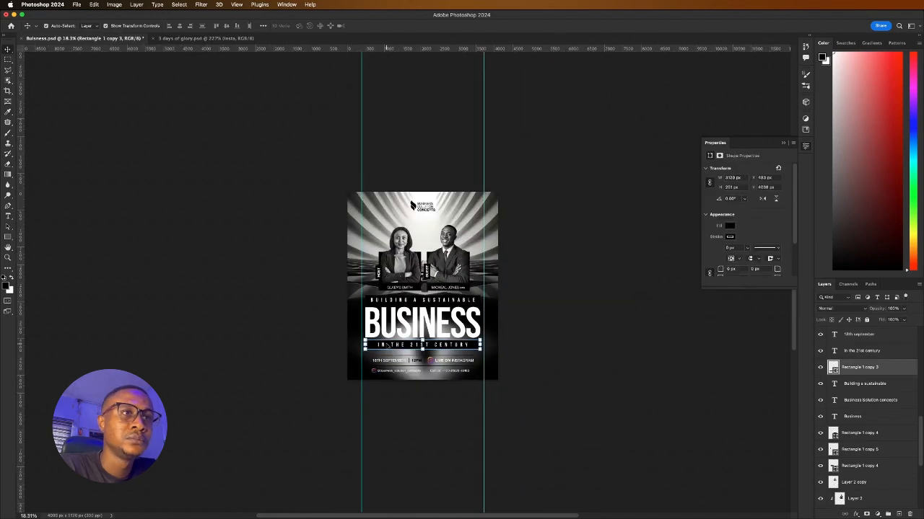
pyautogui.scroll(2, 387, 345)
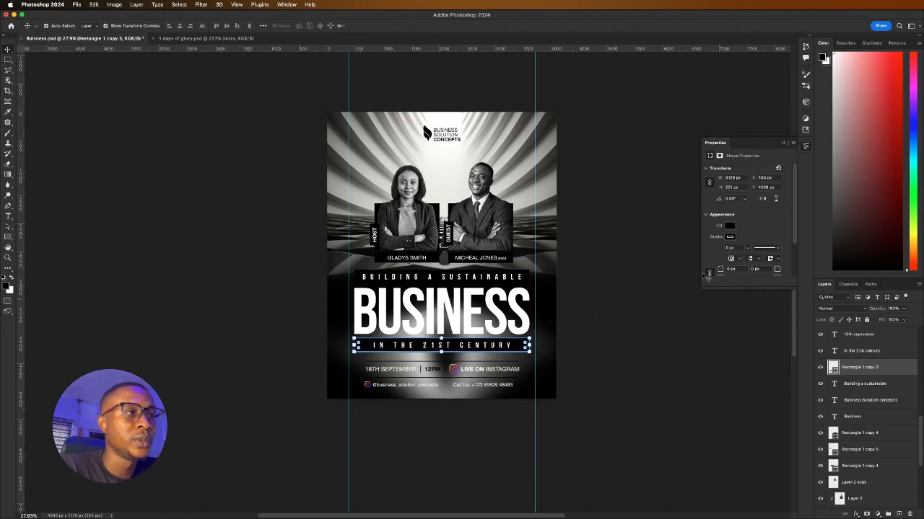
pyautogui.click(729, 227)
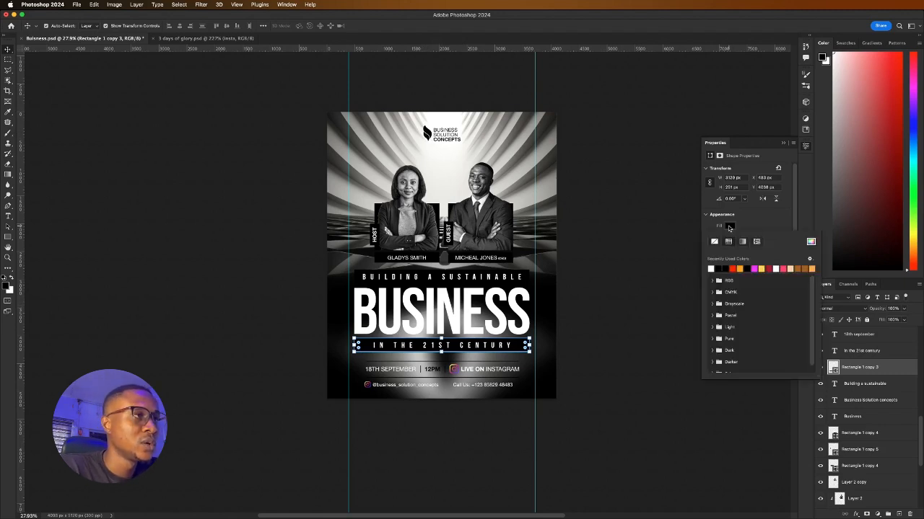
pyautogui.click(776, 266)
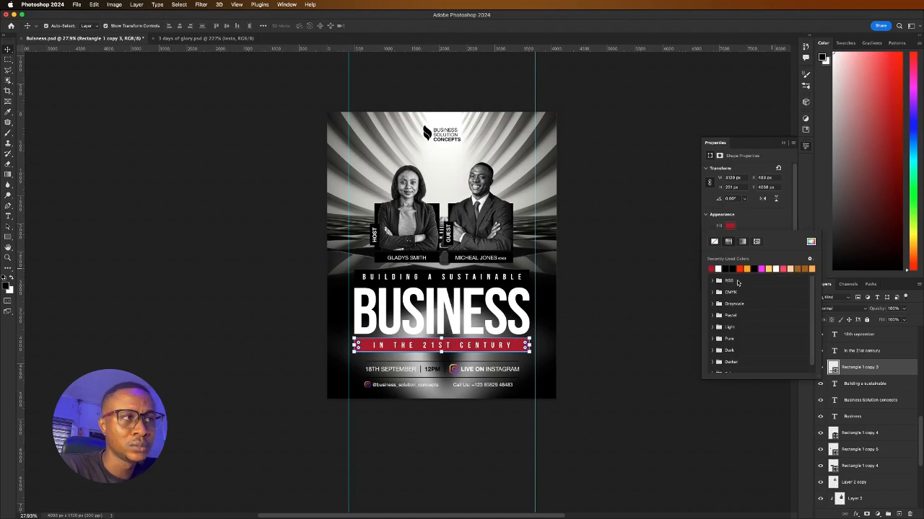
pyautogui.click(653, 299)
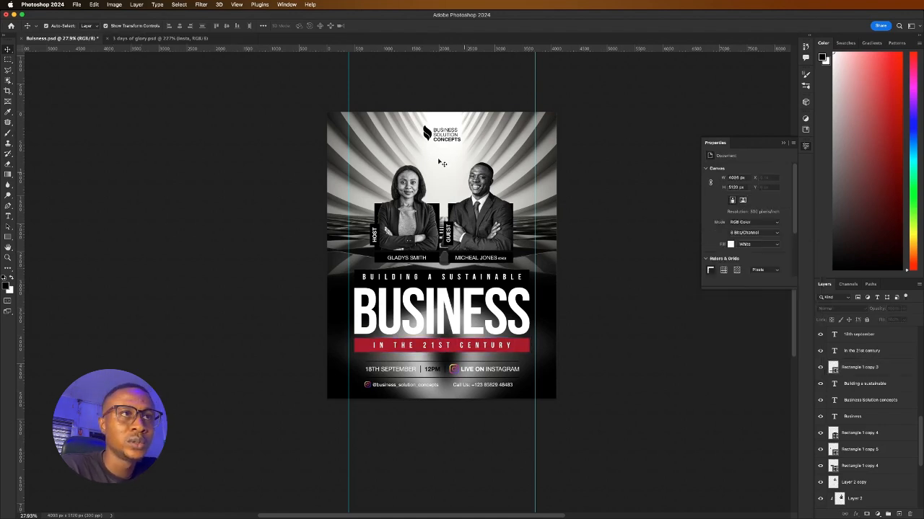
pyautogui.click(361, 280)
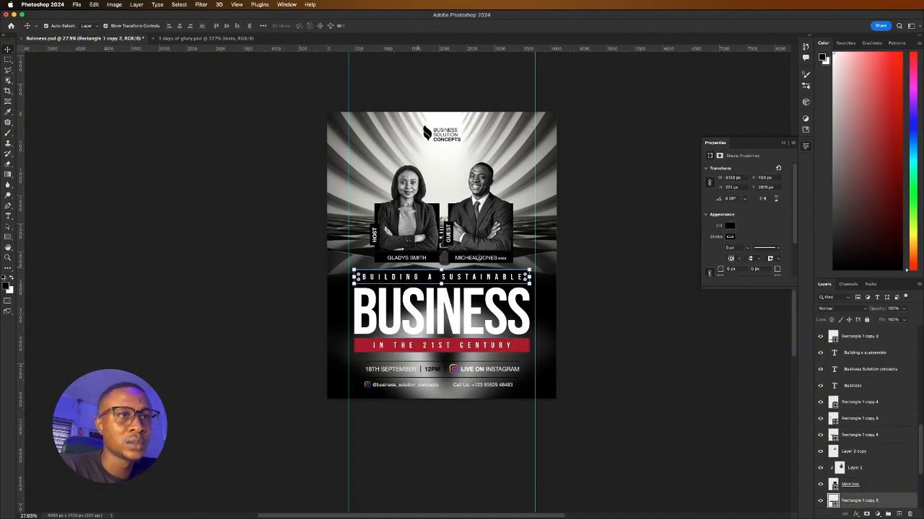
pyautogui.click(731, 226)
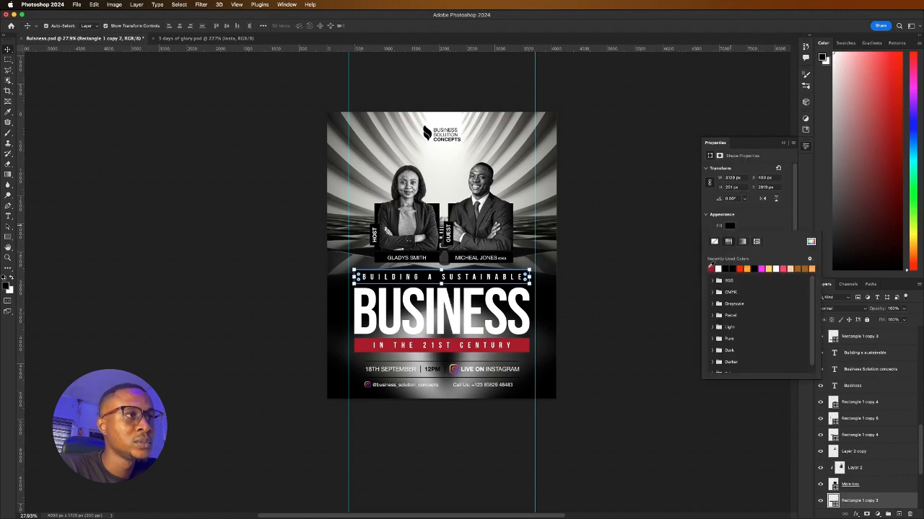
pyautogui.click(711, 268)
pyautogui.click(641, 283)
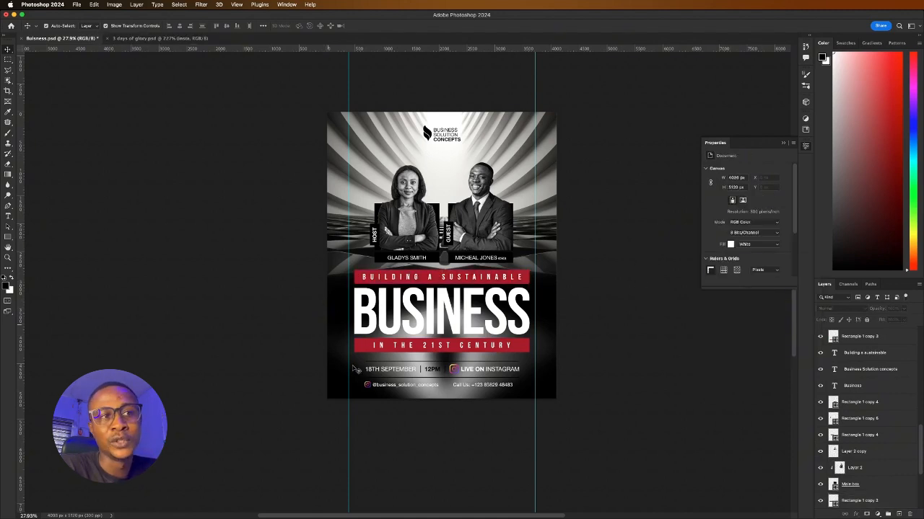
pyautogui.scroll(3, 382, 369)
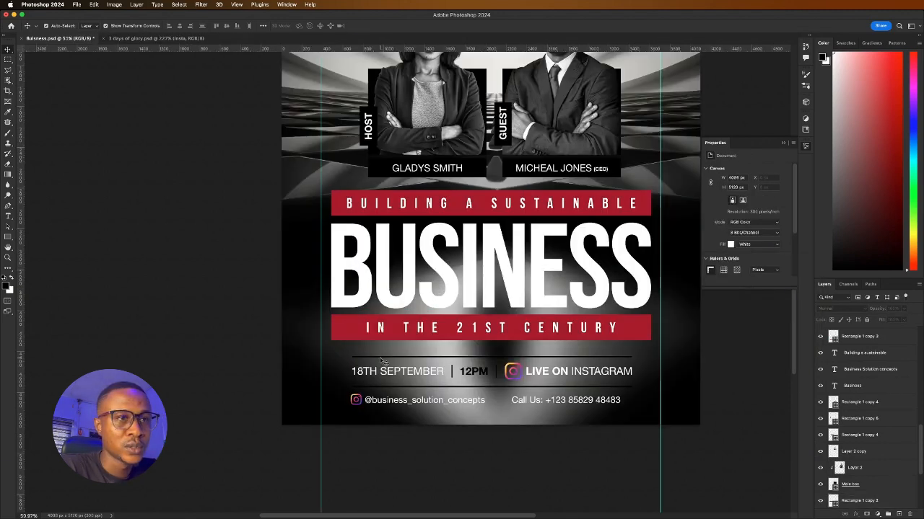
# After trying and undoing orange, make the thin lines above and below the date row white
pyautogui.click(381, 358)
pyautogui.click(730, 226)
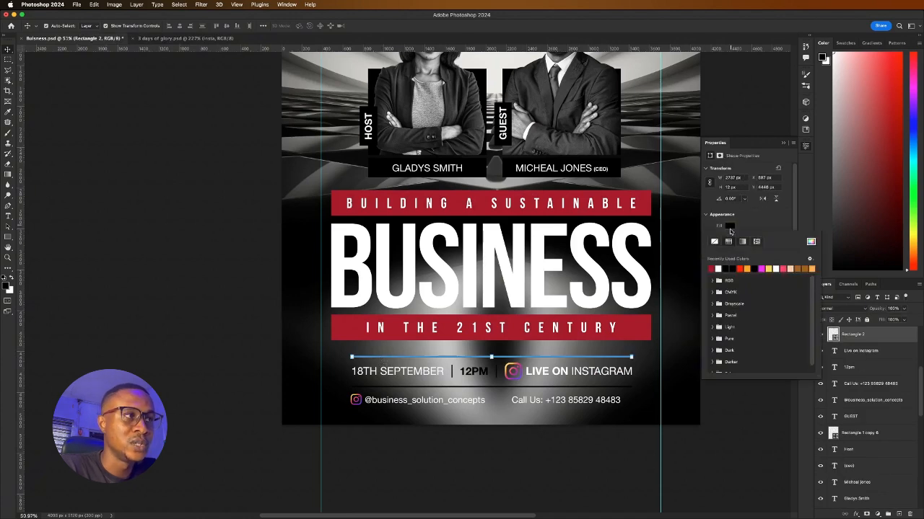
pyautogui.click(749, 269)
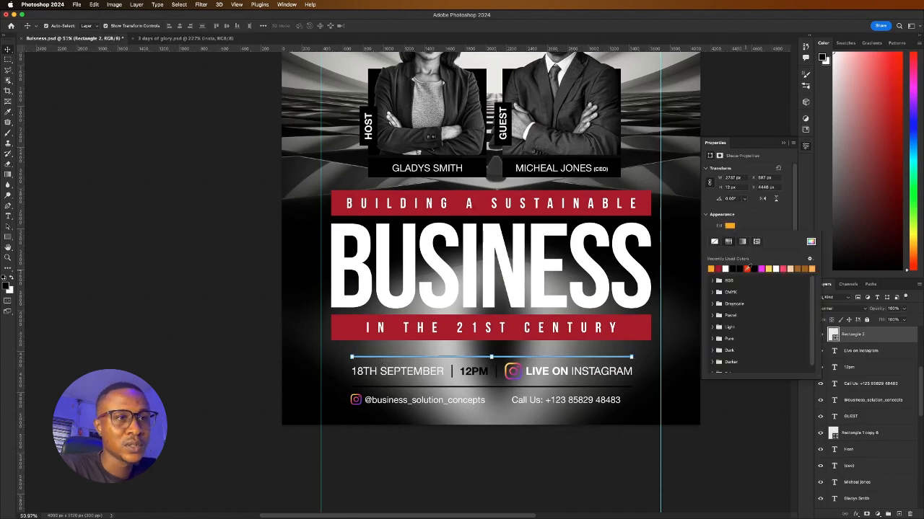
pyautogui.click(134, 336)
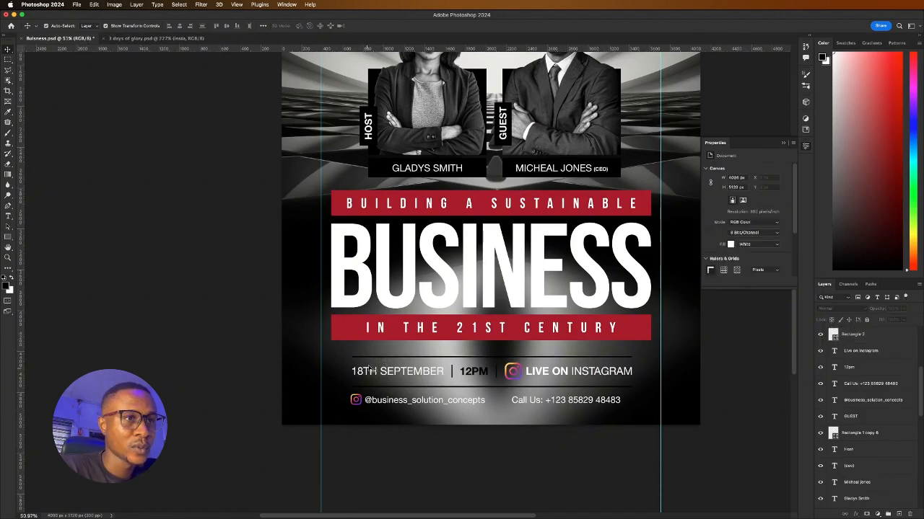
pyautogui.press('super+z')
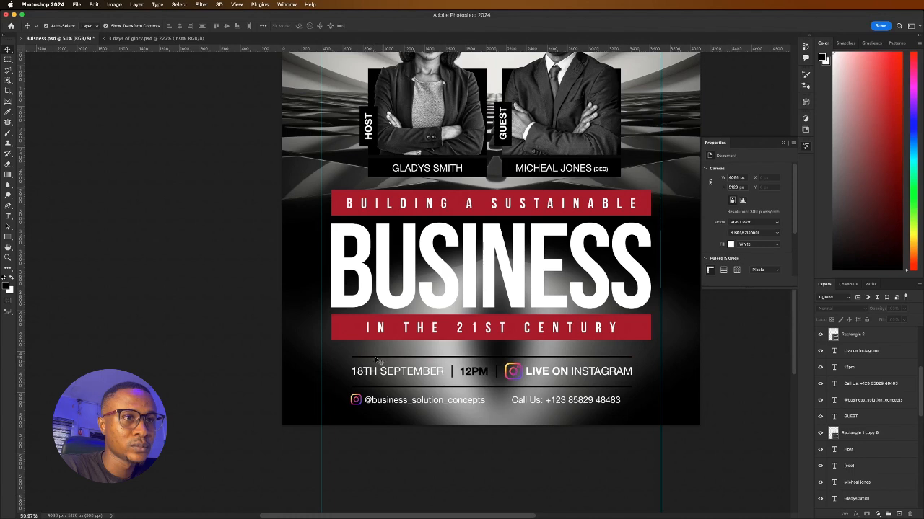
pyautogui.click(425, 359)
pyautogui.keyDown('shift'); pyautogui.click(429, 387); pyautogui.keyUp('shift')
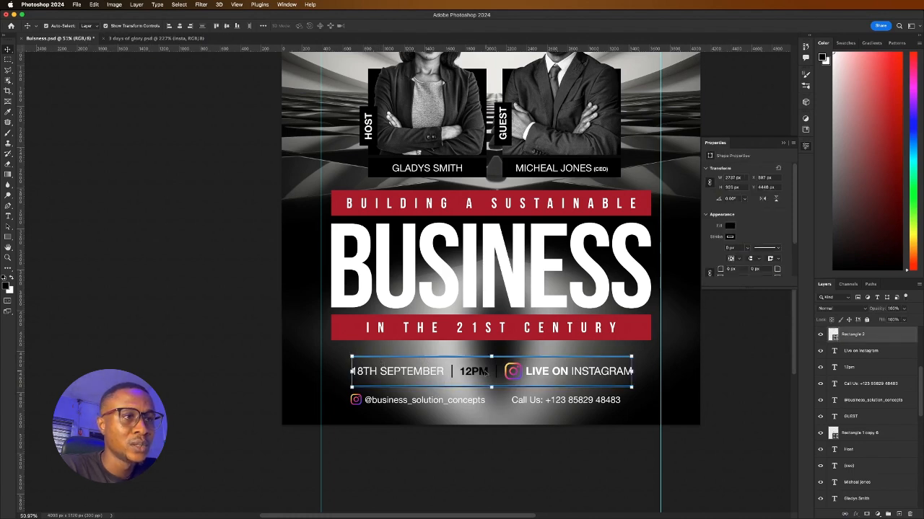
pyautogui.click(731, 226)
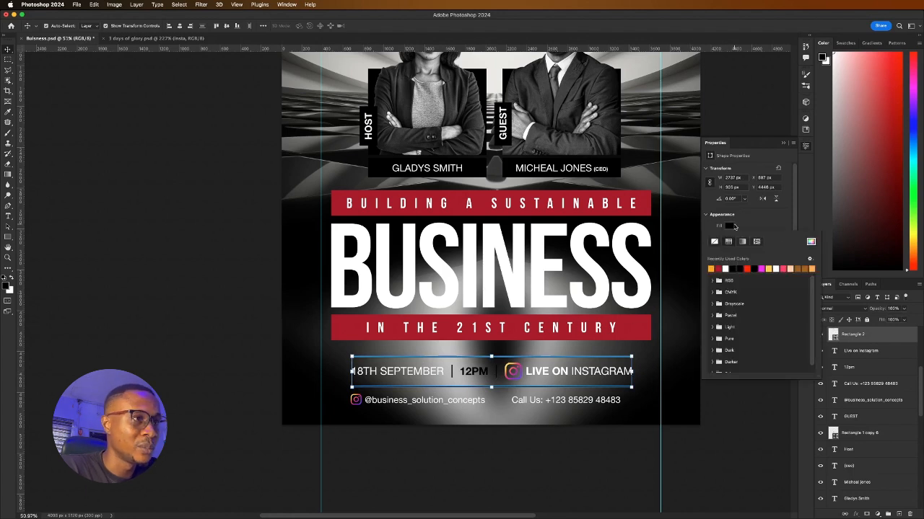
pyautogui.click(725, 268)
pyautogui.click(231, 377)
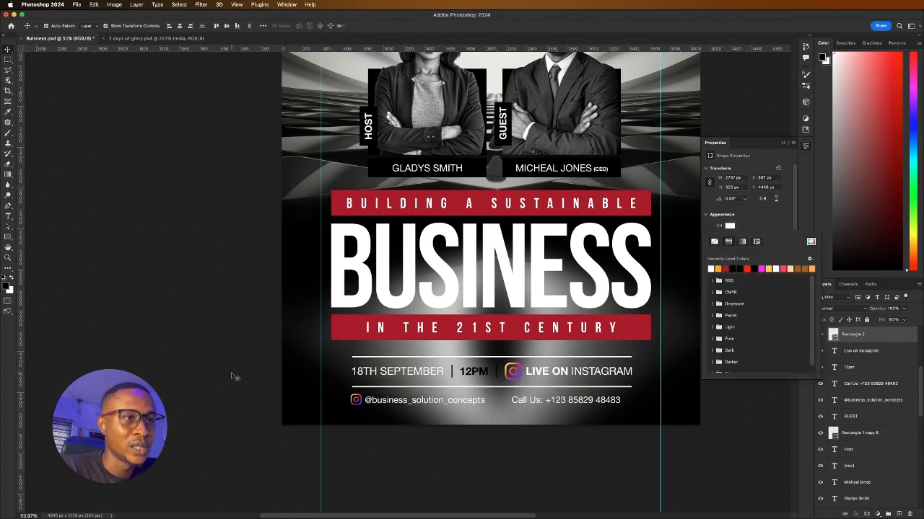
# Make the two dividers on either side of 12PM white
pyautogui.click(451, 368)
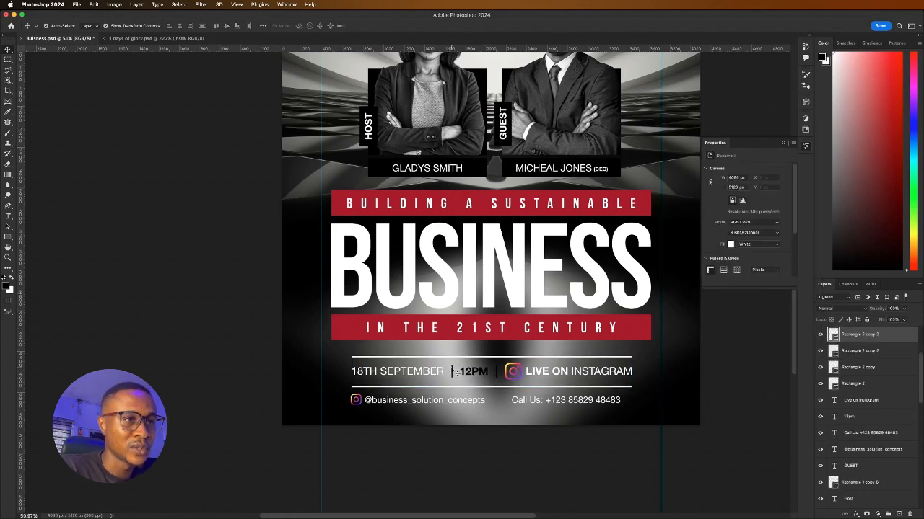
pyautogui.keyDown('shift'); pyautogui.click(497, 371); pyautogui.keyUp('shift')
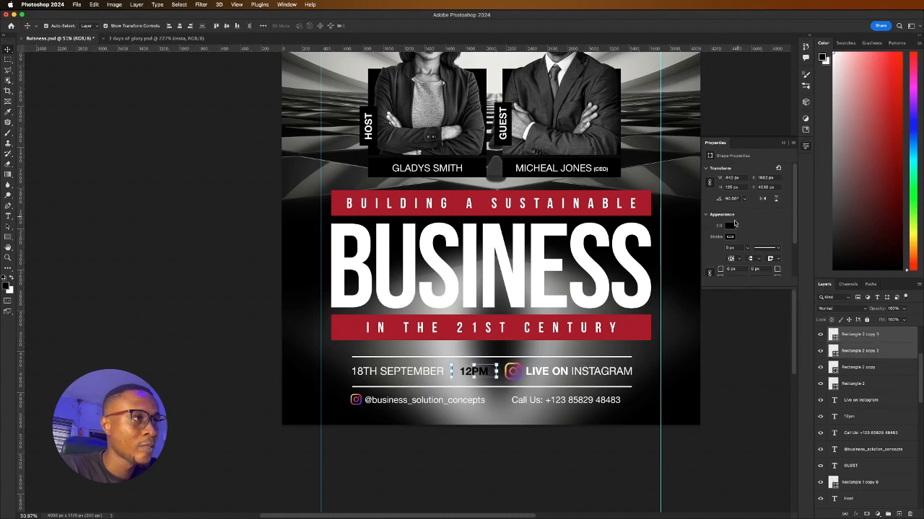
pyautogui.click(730, 225)
pyautogui.click(712, 268)
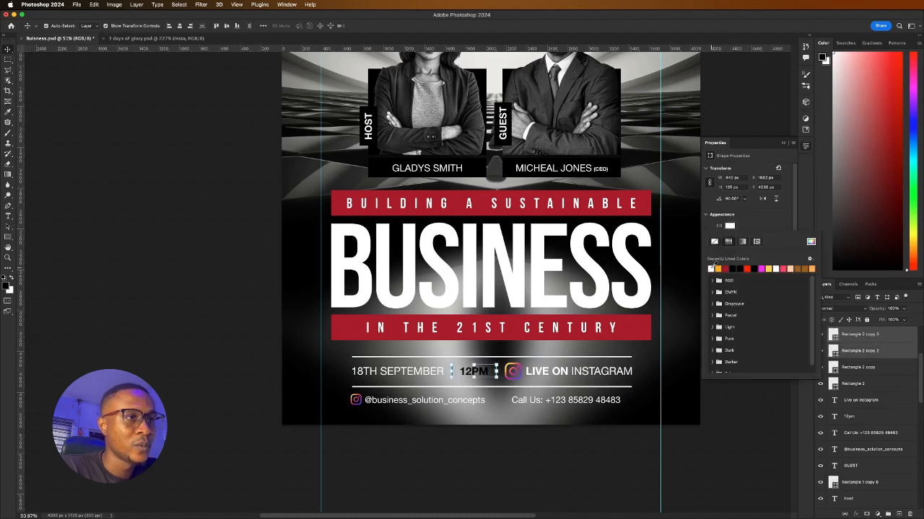
pyautogui.click(476, 451)
# Set the 12PM text colour to #ffffff
pyautogui.doubleClick(472, 375)
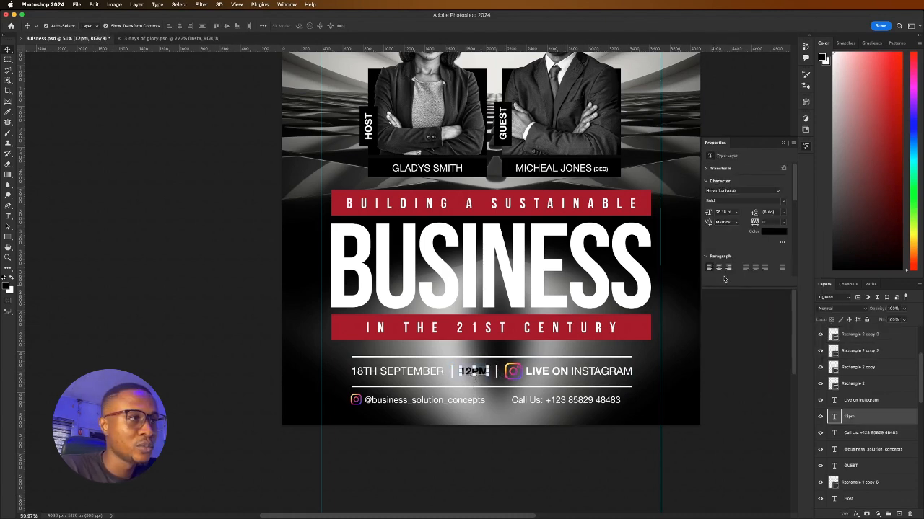
pyautogui.click(773, 231)
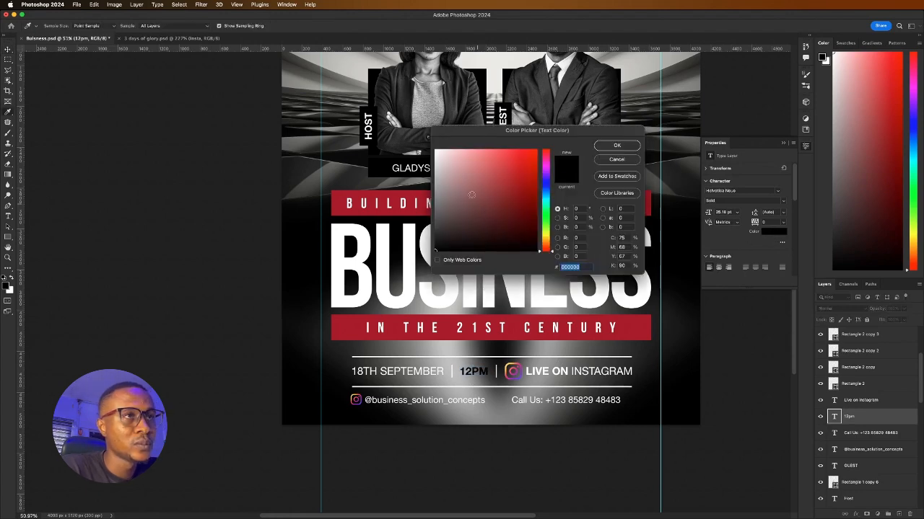
pyautogui.write('ffffff')
pyautogui.click(626, 150)
pyautogui.scroll(-5, 425, 290)
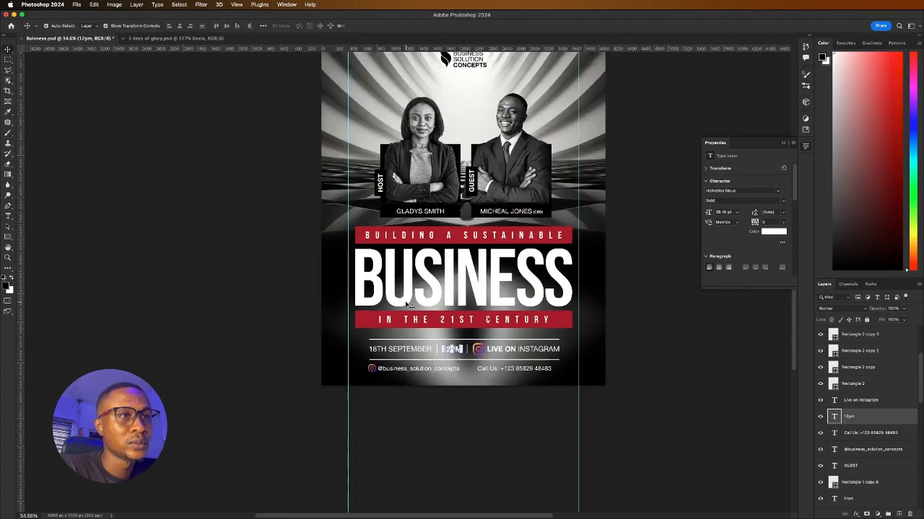
pyautogui.scroll(3, 424, 289)
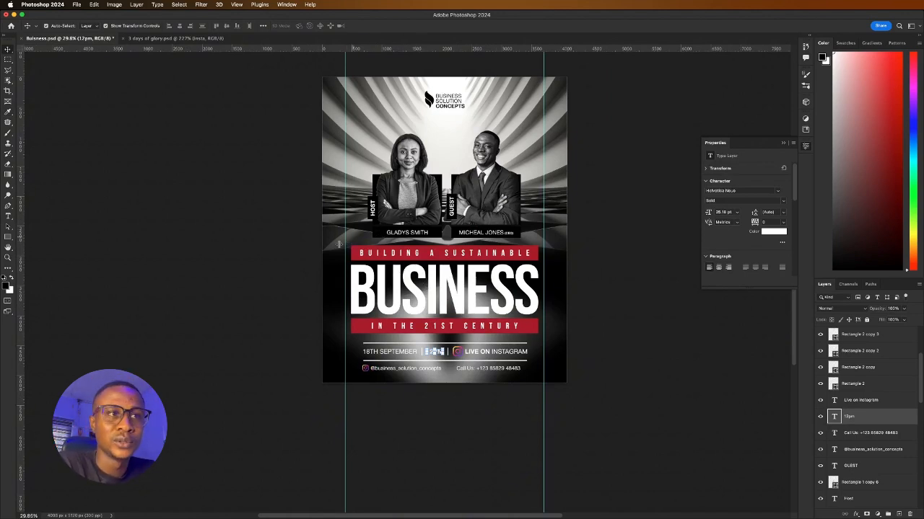
pyautogui.click(294, 261)
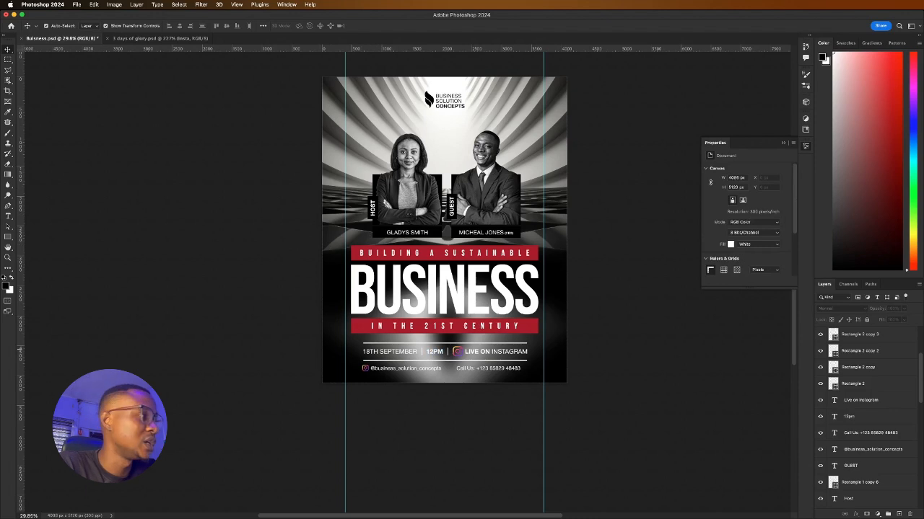
pyautogui.press('super+Tab')
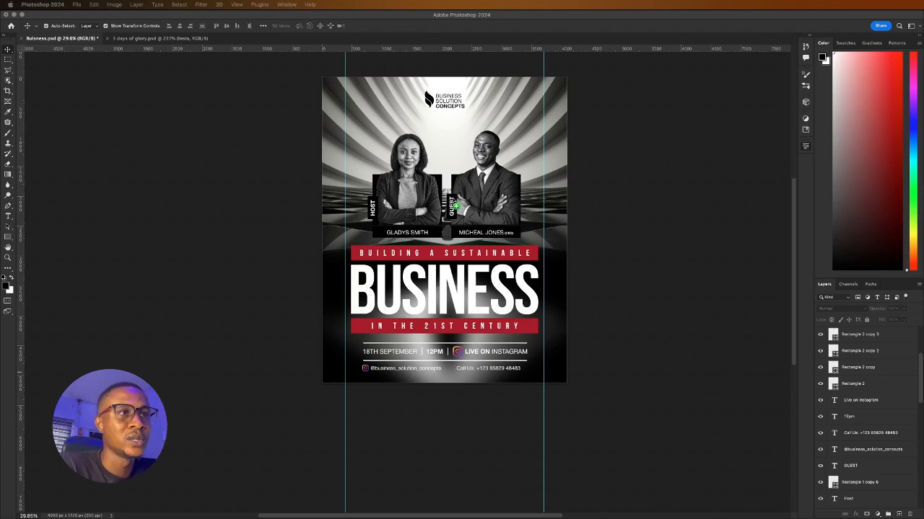
# Stretch the gradient image over the whole poster, commit it, and move its layer below the photos and text
pyautogui.click(442, 210)
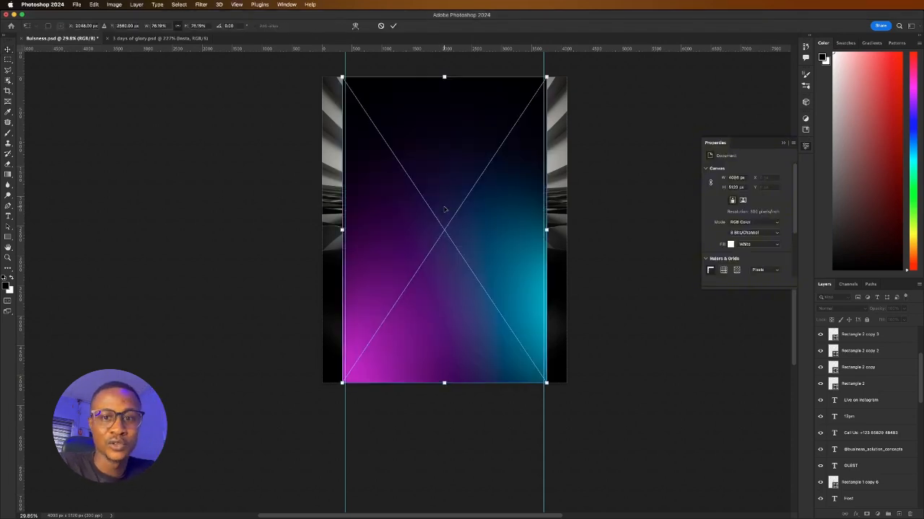
pyautogui.moveTo(546, 229); pyautogui.dragTo(591, 229)
pyautogui.moveTo(509, 243); pyautogui.dragTo(482, 240)
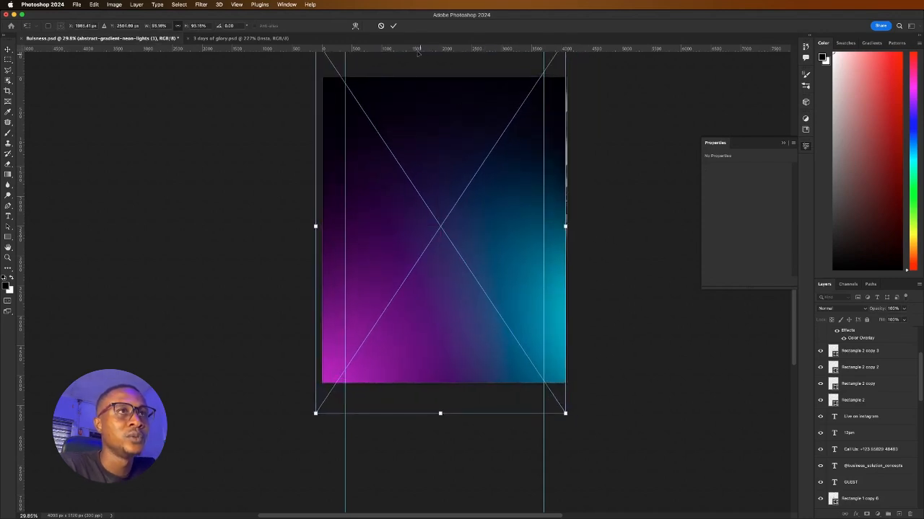
pyautogui.click(394, 25)
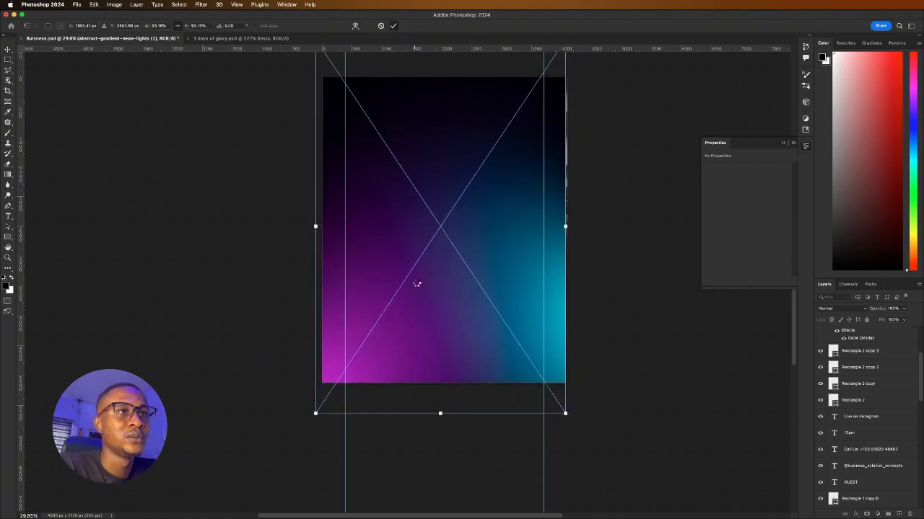
pyautogui.moveTo(429, 303); pyautogui.dragTo(428, 302)
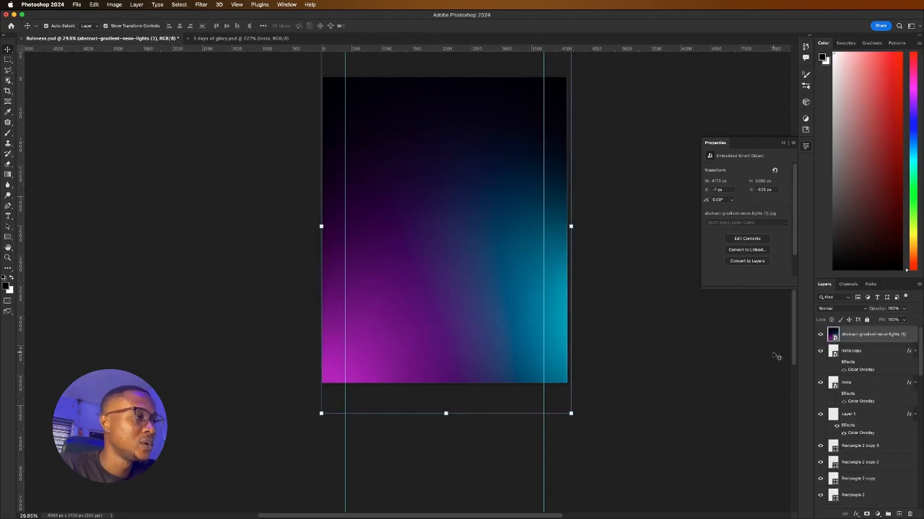
pyautogui.moveTo(850, 338); pyautogui.dragTo(848, 453)
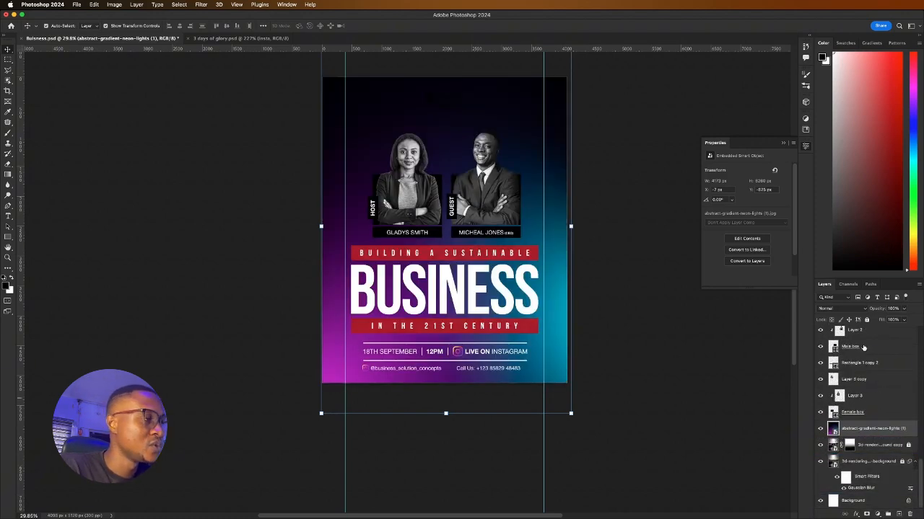
# Set the neon gradient layer's blend mode to Linear Light
pyautogui.click(840, 309)
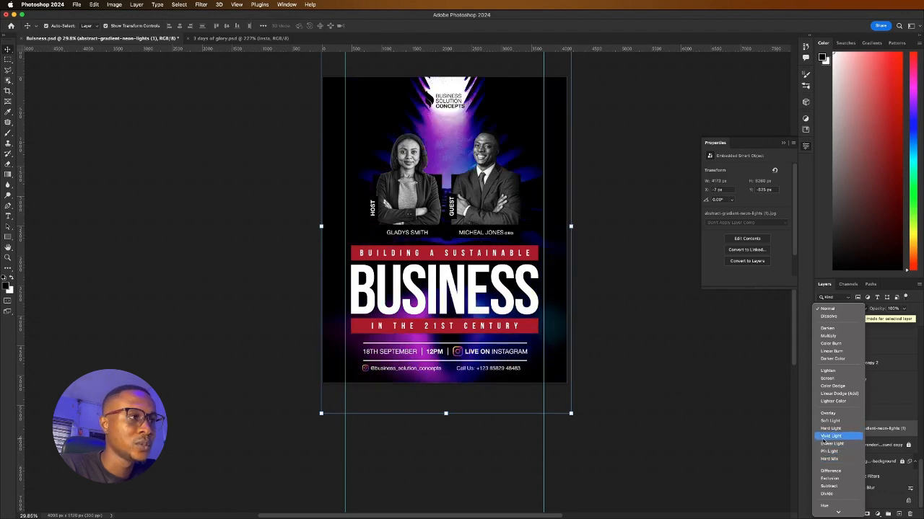
pyautogui.click(825, 443)
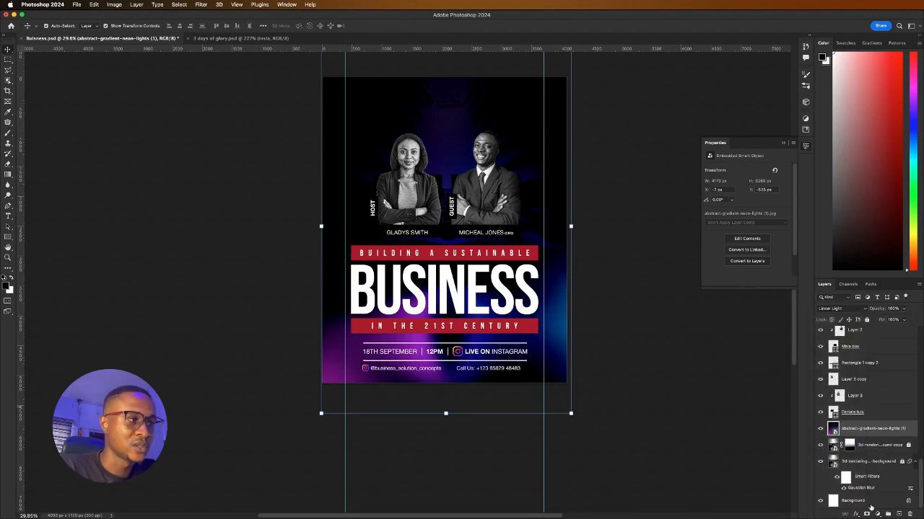
# Add a layer mask and draw a top-down gradient so the neon fades out toward the top
pyautogui.click(866, 514)
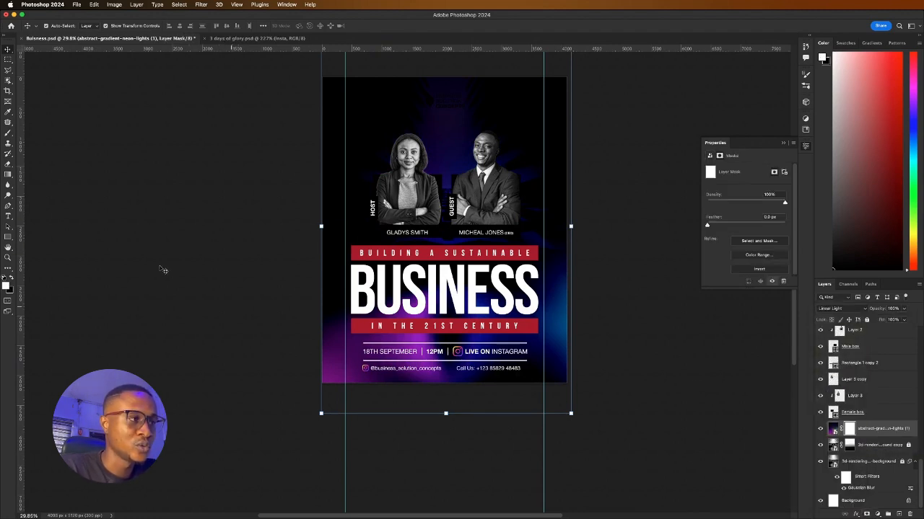
pyautogui.click(8, 175)
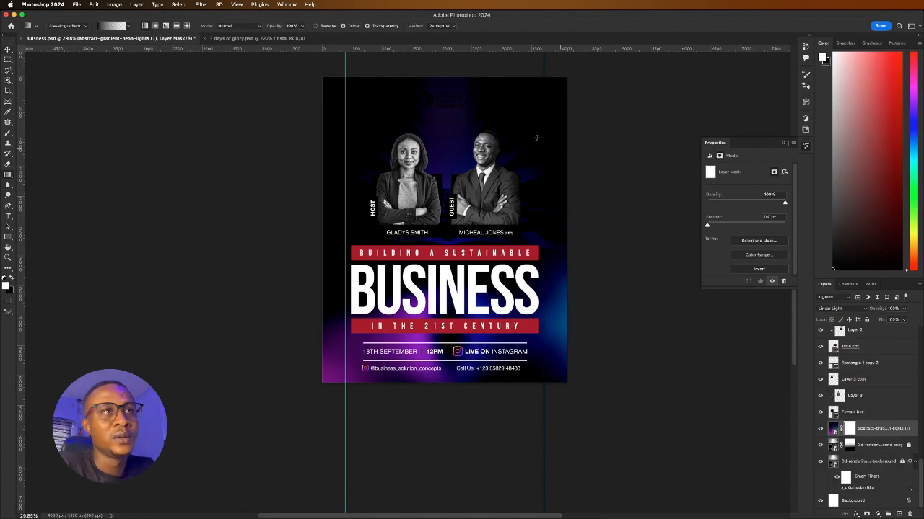
pyautogui.moveTo(453, 96); pyautogui.dragTo(458, 225)
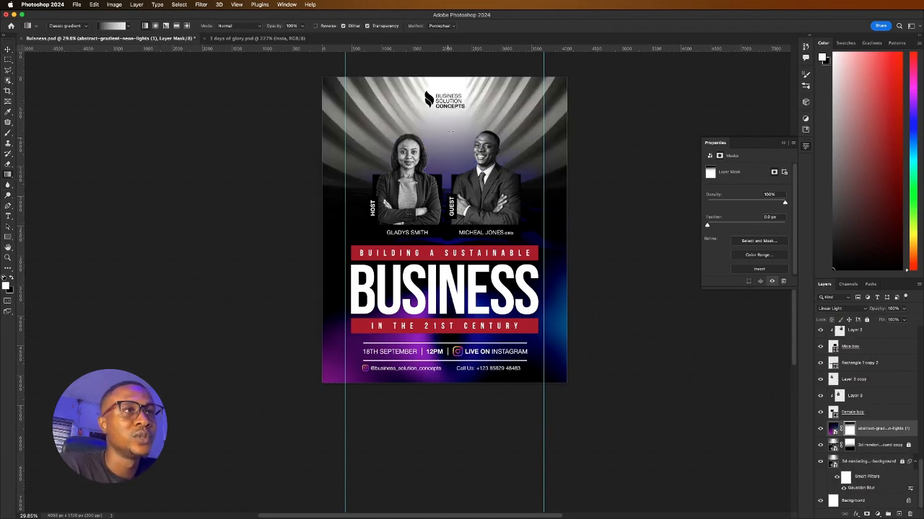
pyautogui.press('cmd+z')
pyautogui.moveTo(451, 94); pyautogui.dragTo(447, 267)
pyautogui.press('super+z')
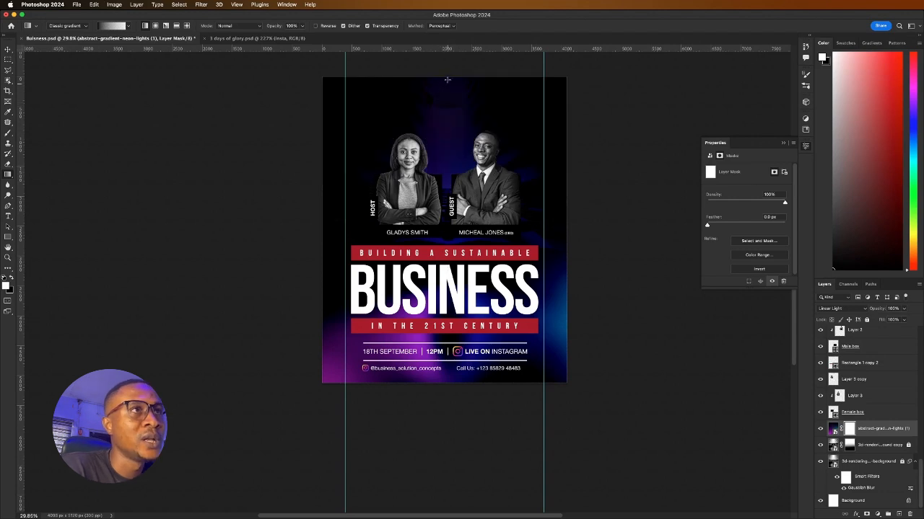
pyautogui.moveTo(446, 89); pyautogui.dragTo(443, 180)
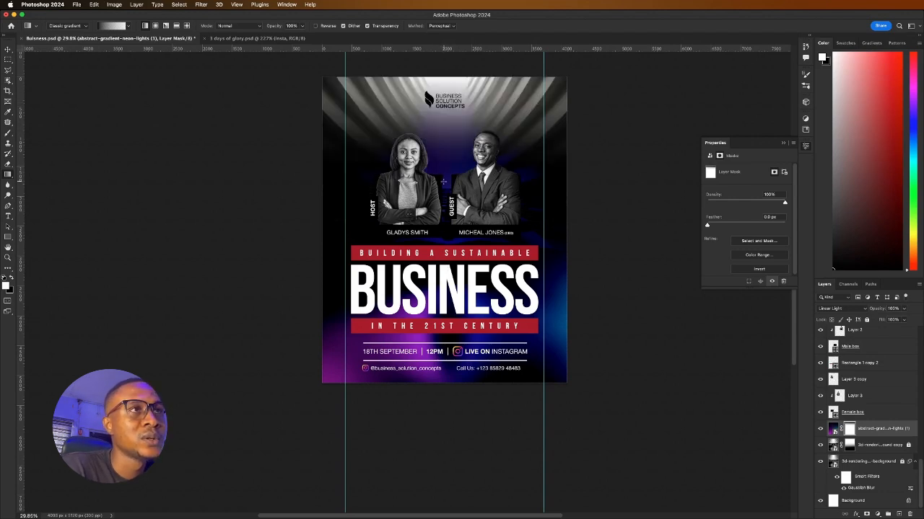
pyautogui.moveTo(449, 110); pyautogui.dragTo(450, 249)
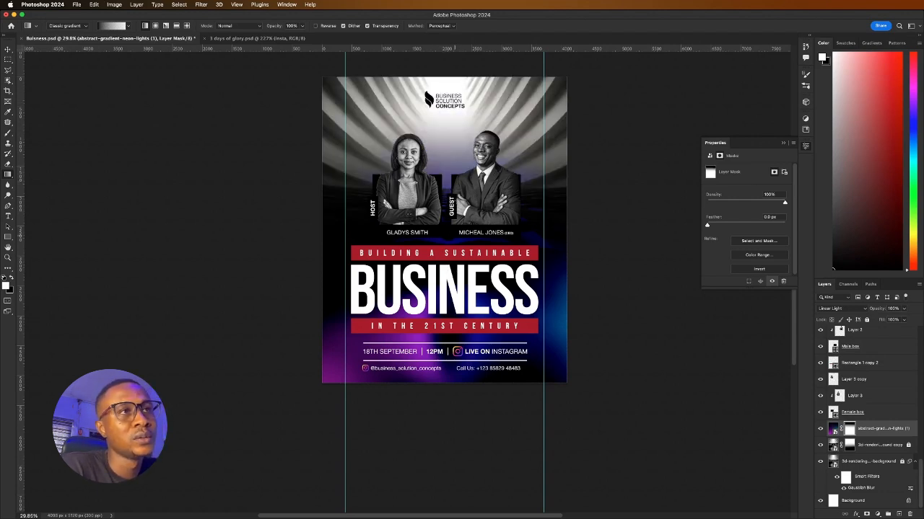
pyautogui.press('super+z')
pyautogui.moveTo(453, 67); pyautogui.dragTo(452, 227)
# Select the black-and-white background copy layer
pyautogui.click(7, 49)
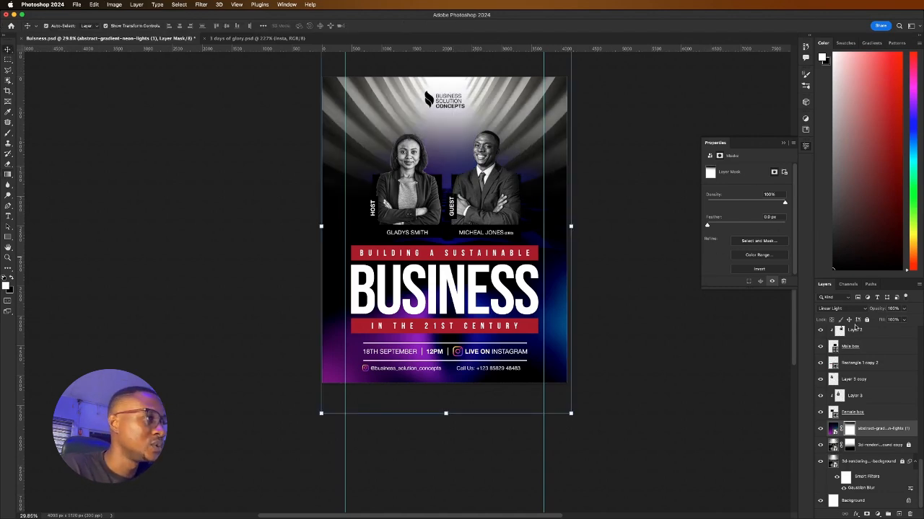
pyautogui.click(873, 477)
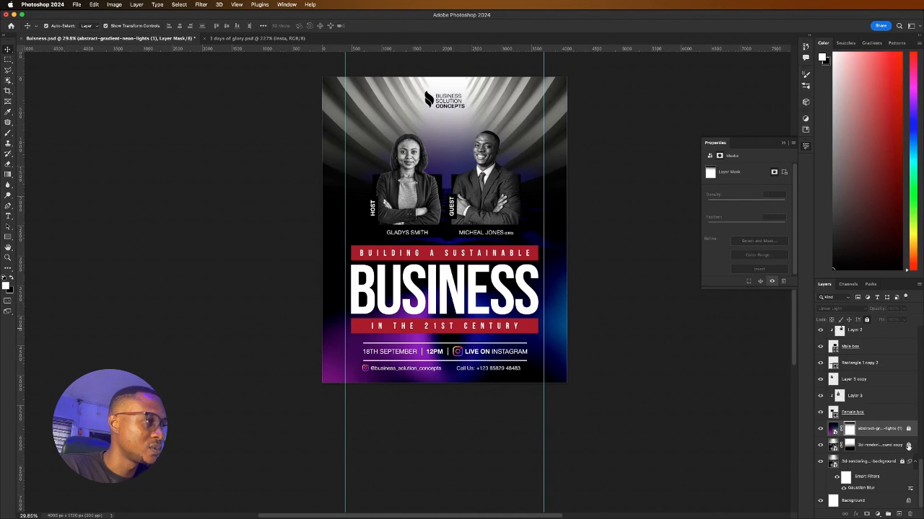
pyautogui.click(834, 443)
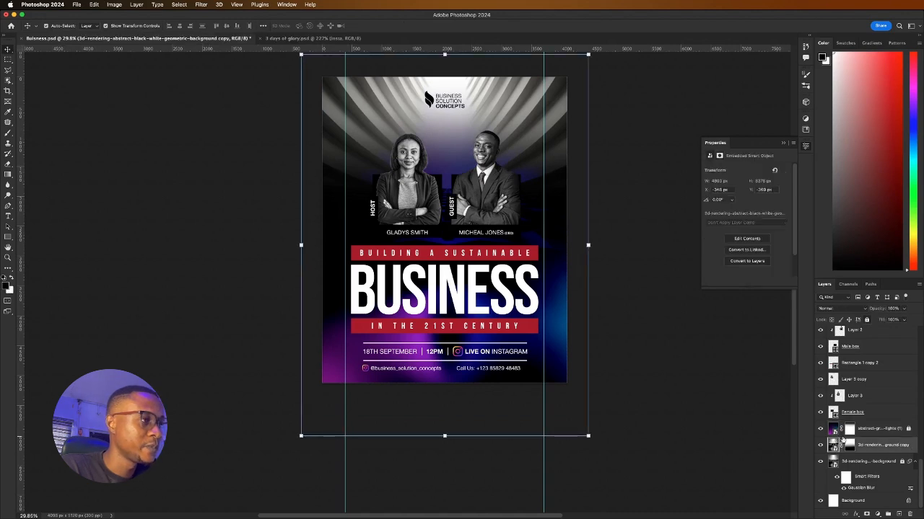
pyautogui.click(848, 309)
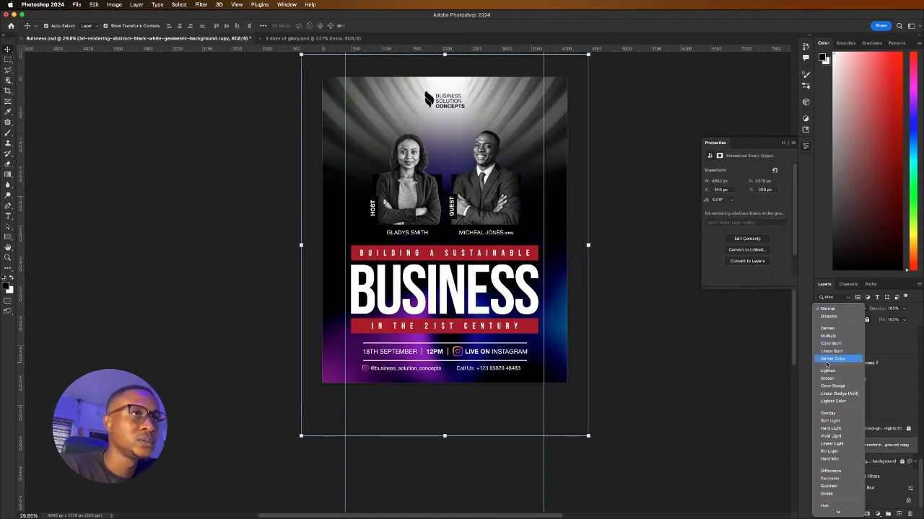
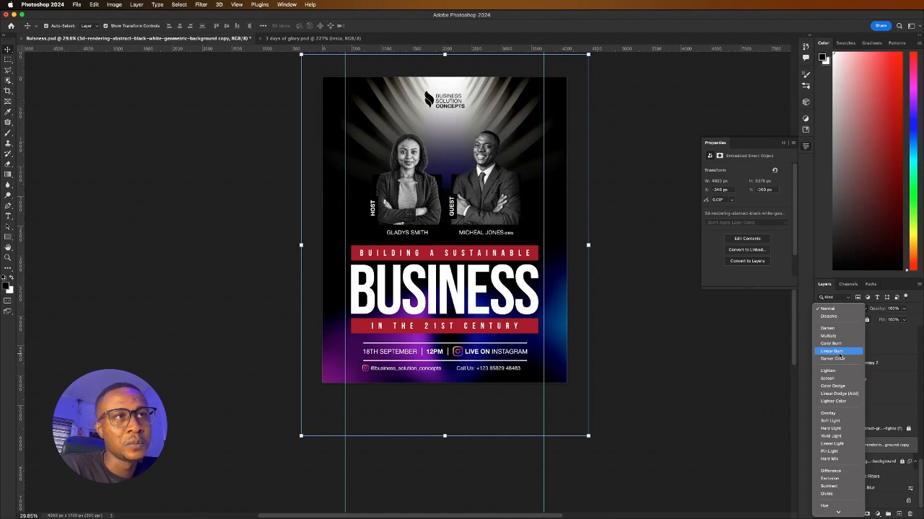
# Set the background copy layer's blend mode to Linear Burn and lock it
pyautogui.click(837, 352)
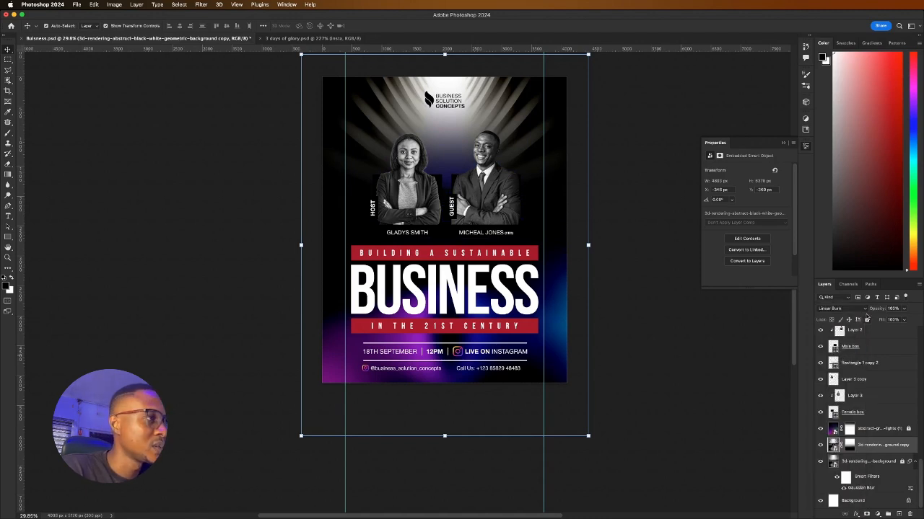
pyautogui.click(866, 319)
pyautogui.click(681, 383)
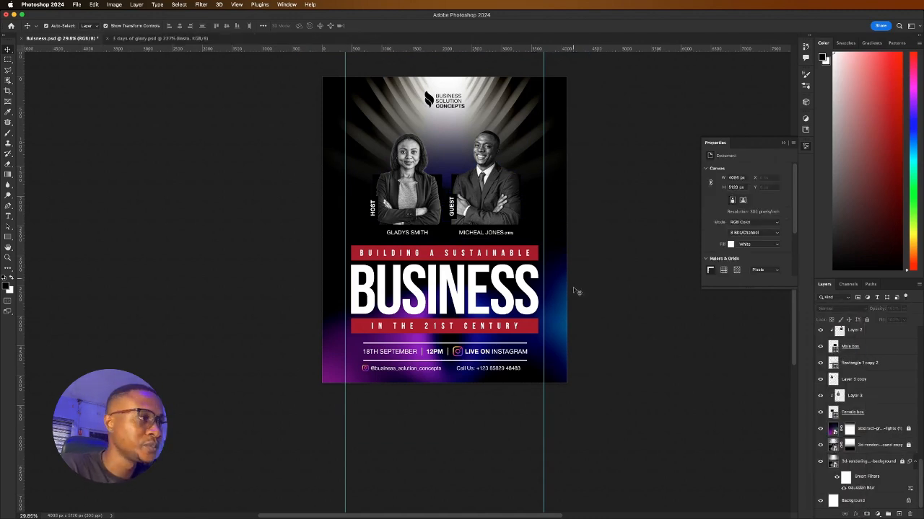
# Toggle the neon gradient layer's mask off and back on, then relock the layer
pyautogui.click(908, 430)
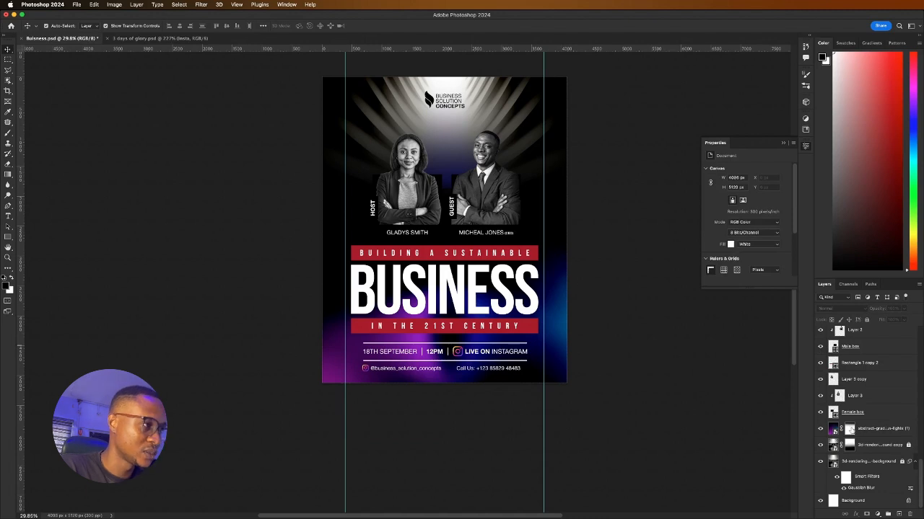
pyautogui.rightClick(850, 430)
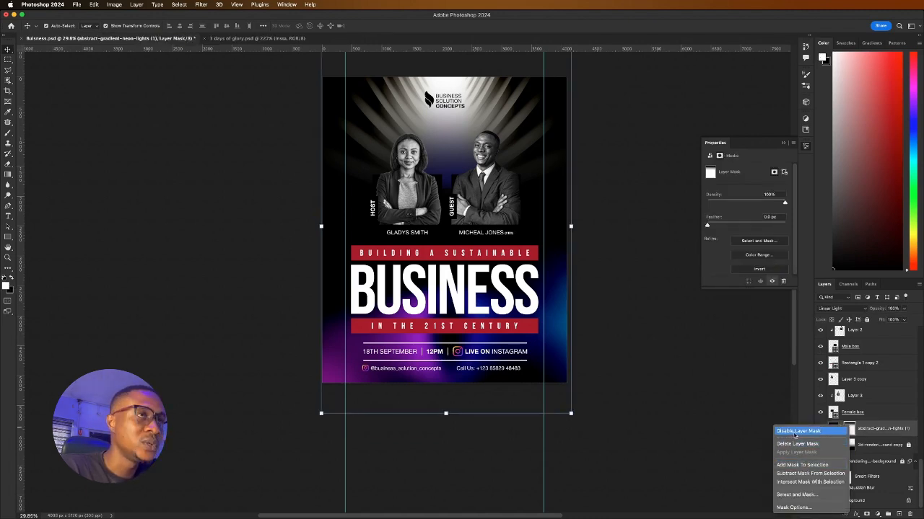
pyautogui.click(794, 431)
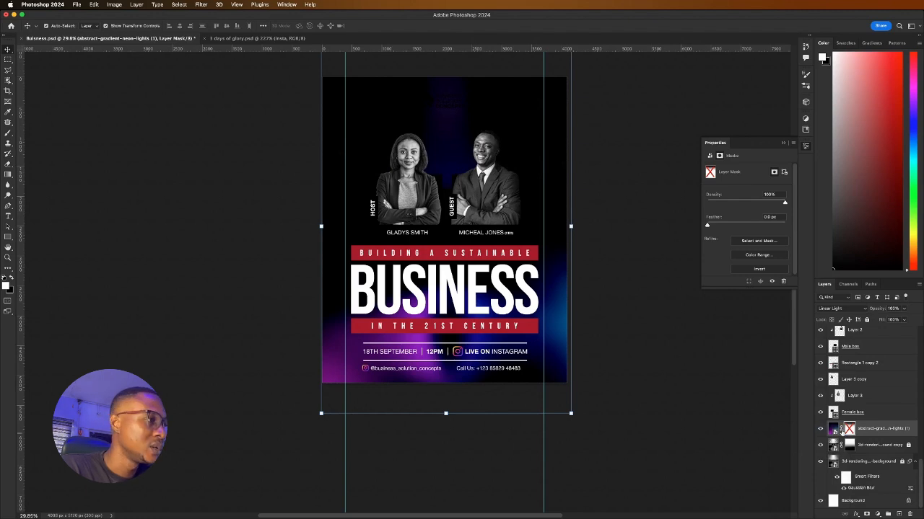
pyautogui.keyDown('shift'); pyautogui.click(841, 431); pyautogui.keyUp('shift')
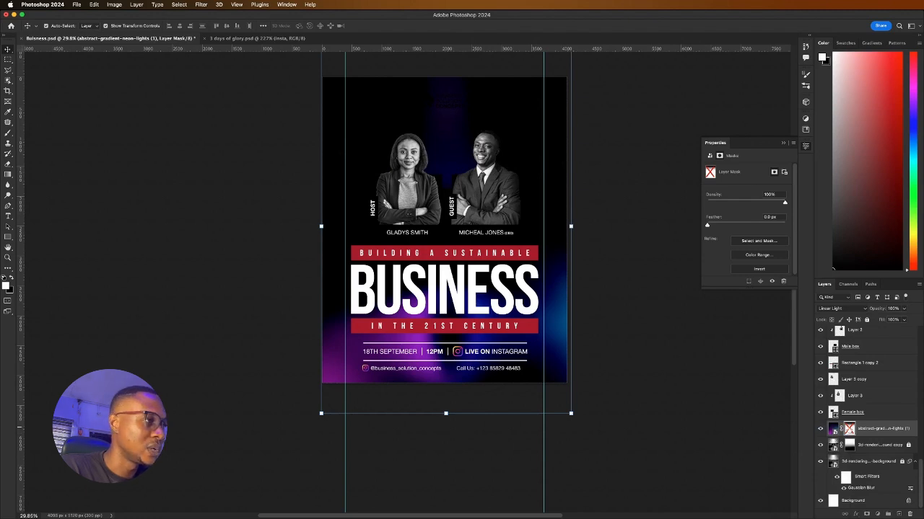
pyautogui.click(867, 320)
# Change the logo's Color Overlay colour to purple 8d00b7
pyautogui.click(431, 98)
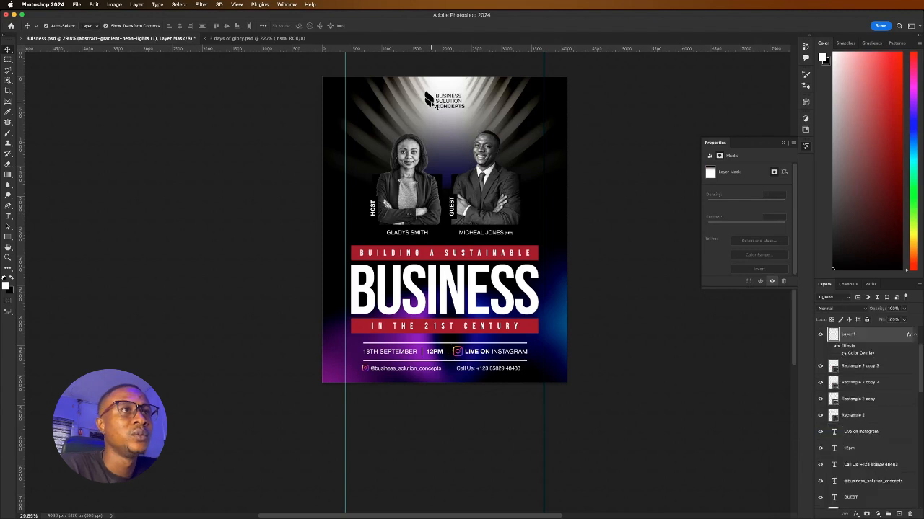
pyautogui.doubleClick(857, 354)
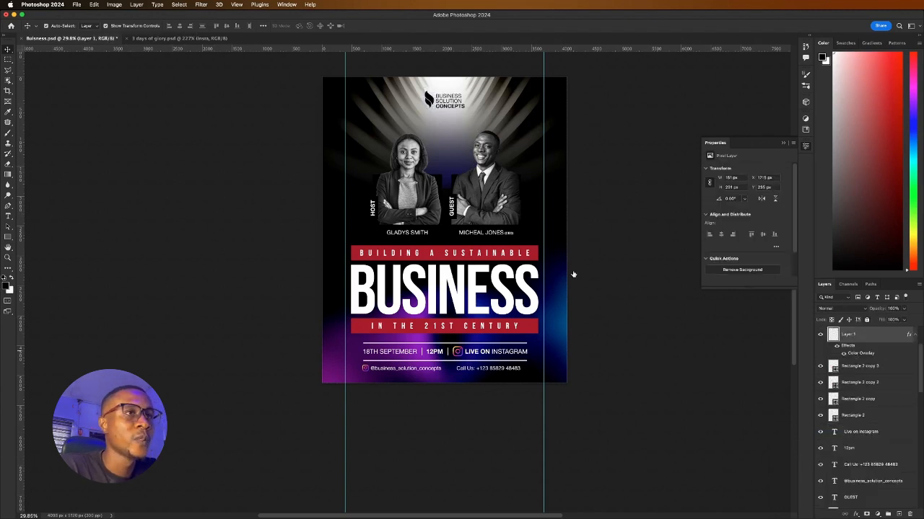
pyautogui.click(775, 229)
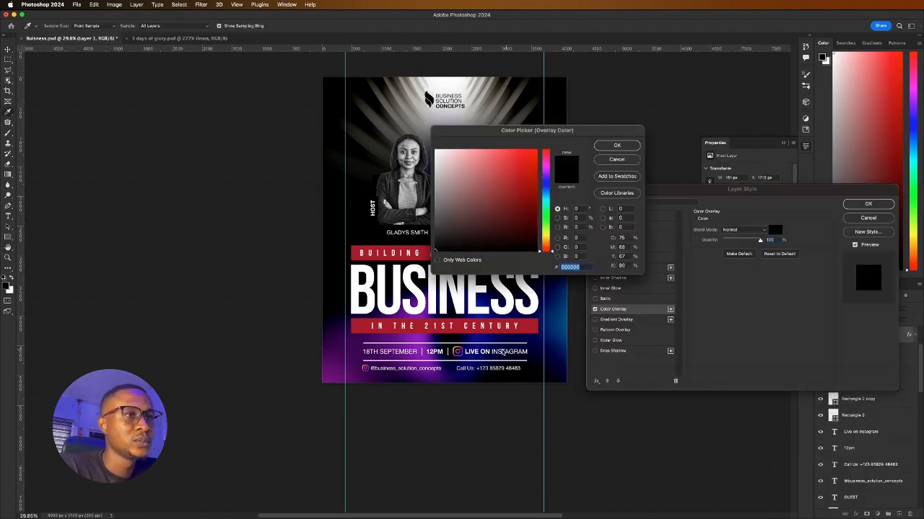
pyautogui.write('003c78')
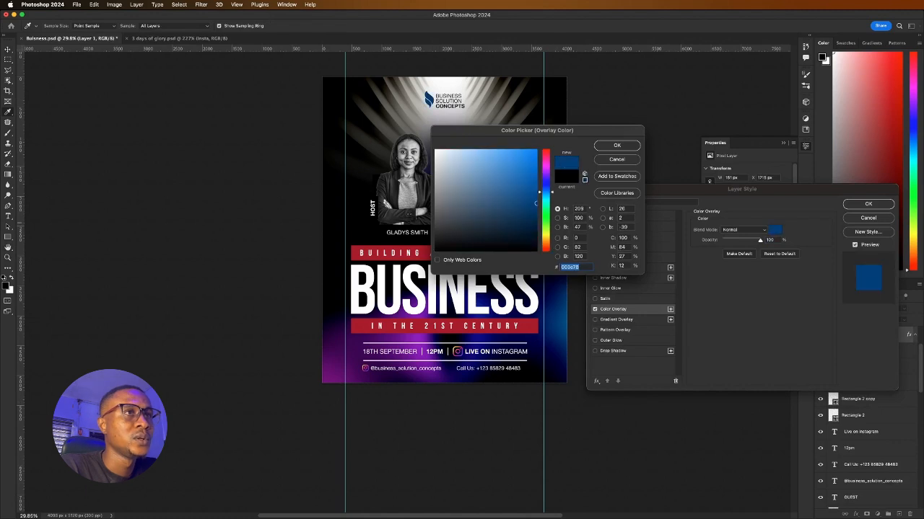
pyautogui.press('super+Tab')
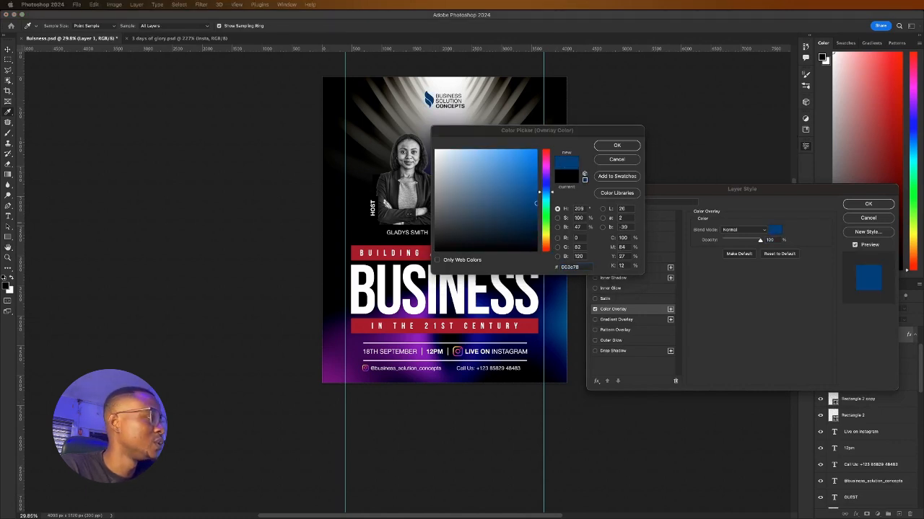
pyautogui.press('super+Tab')
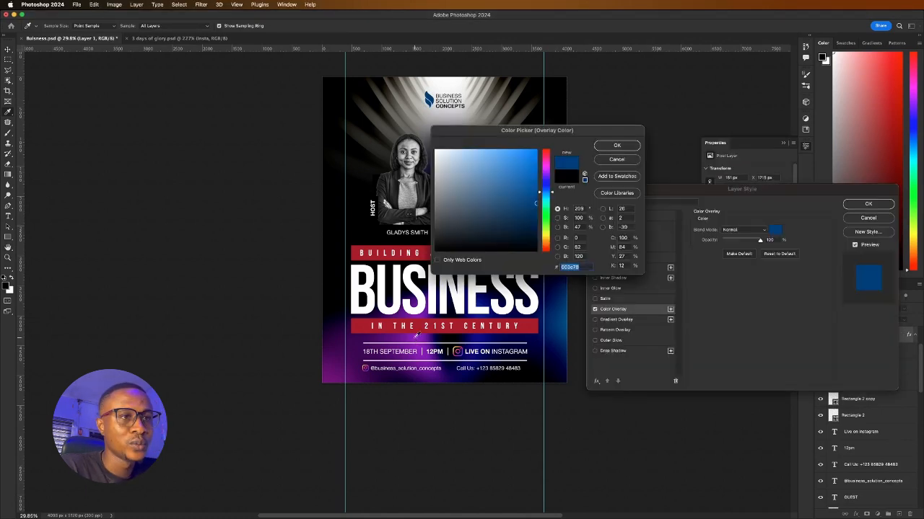
pyautogui.write('8d00b7')
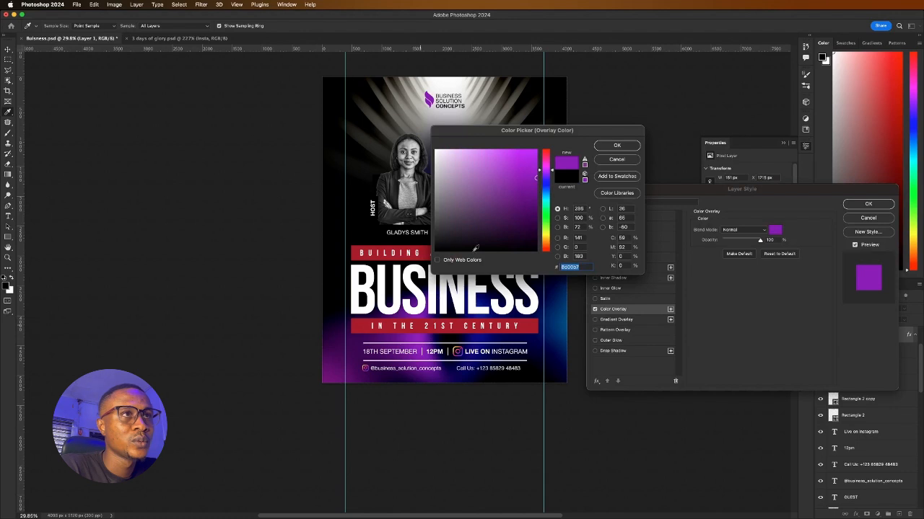
pyautogui.click(612, 148)
pyautogui.click(868, 204)
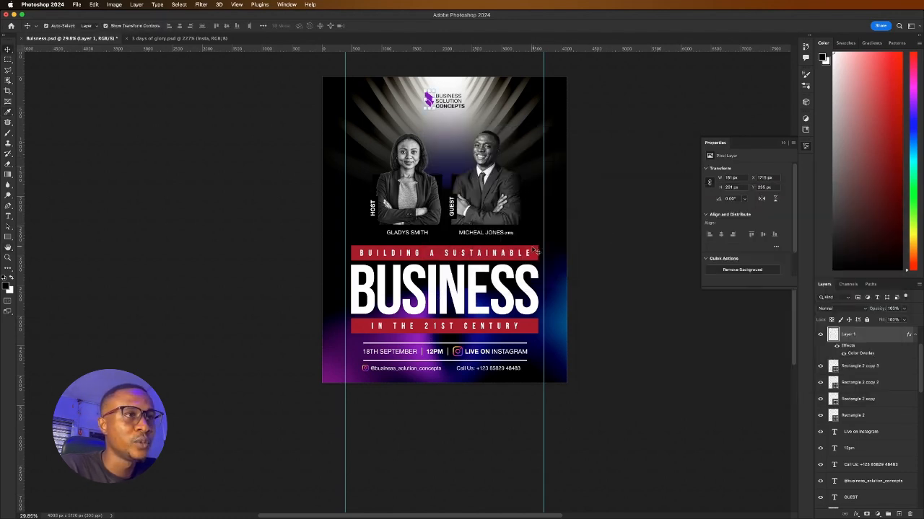
pyautogui.click(535, 252)
# Recolour the 'Building a sustainable' and 'In the 21st century' bars purple from recent colours
pyautogui.click(730, 227)
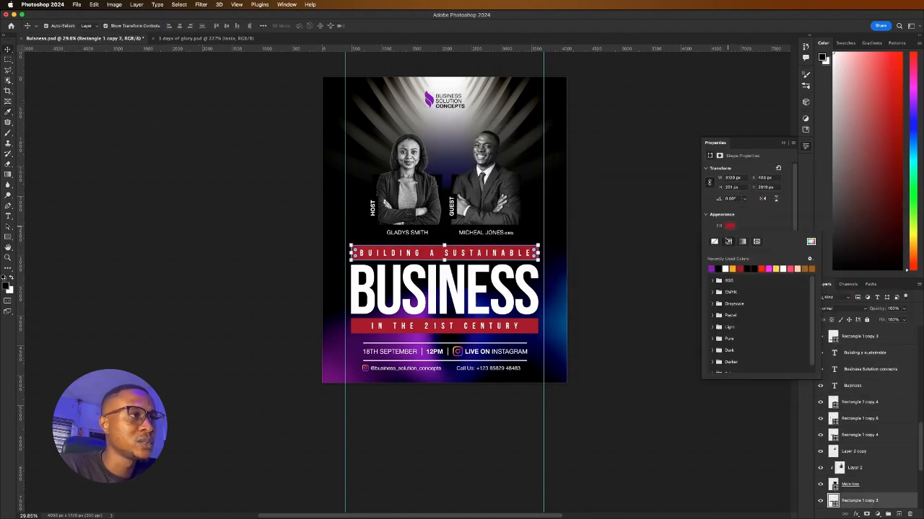
pyautogui.click(713, 267)
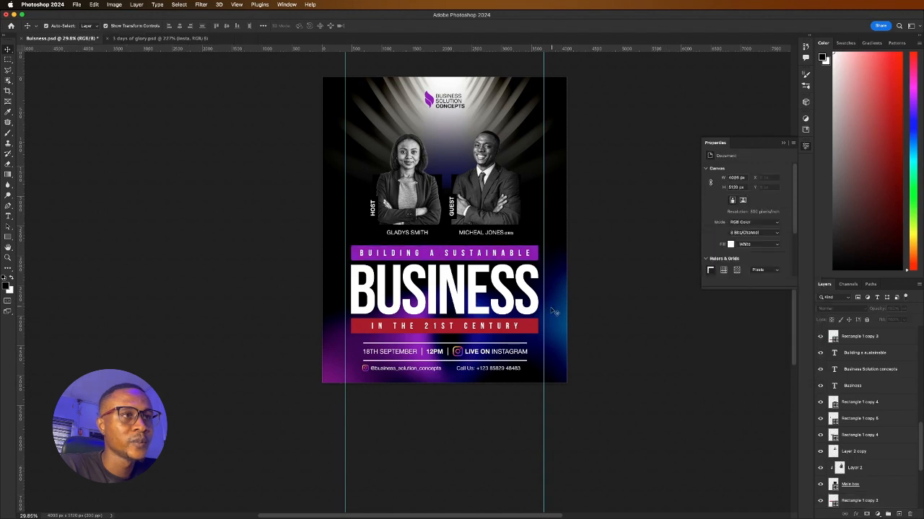
pyautogui.click(533, 322)
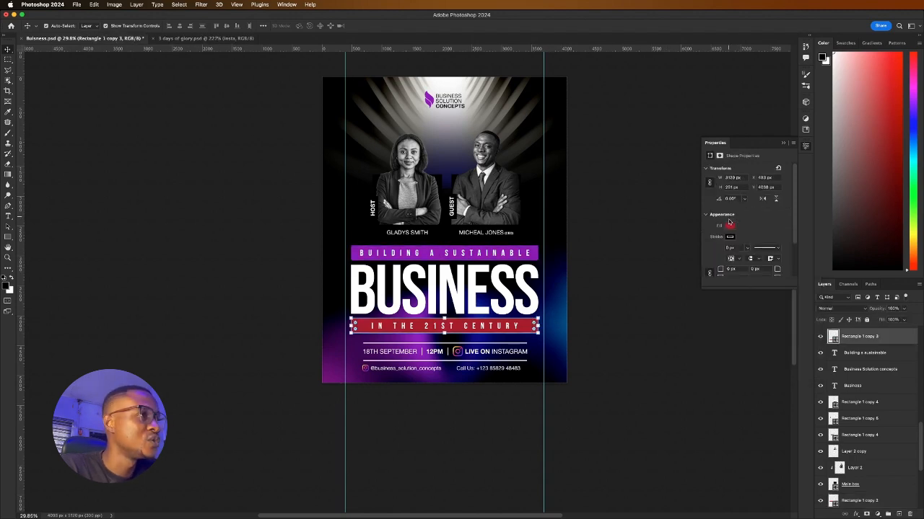
pyautogui.click(729, 226)
pyautogui.click(711, 268)
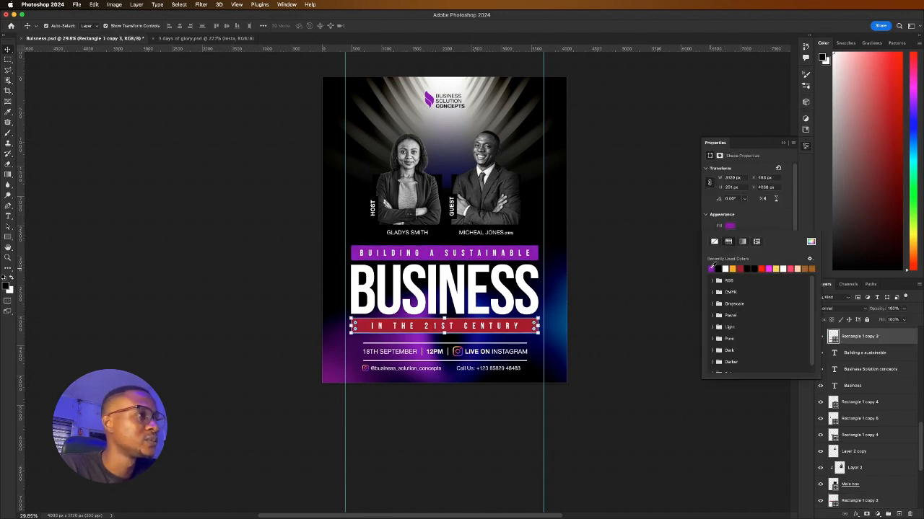
pyautogui.click(633, 260)
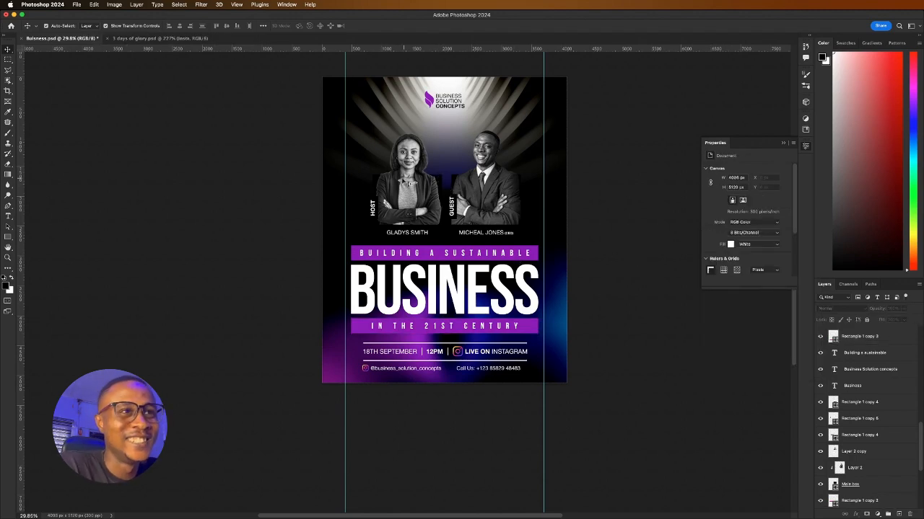
# Give the host portrait box a thinner stroke and a purple fill
pyautogui.click(379, 180)
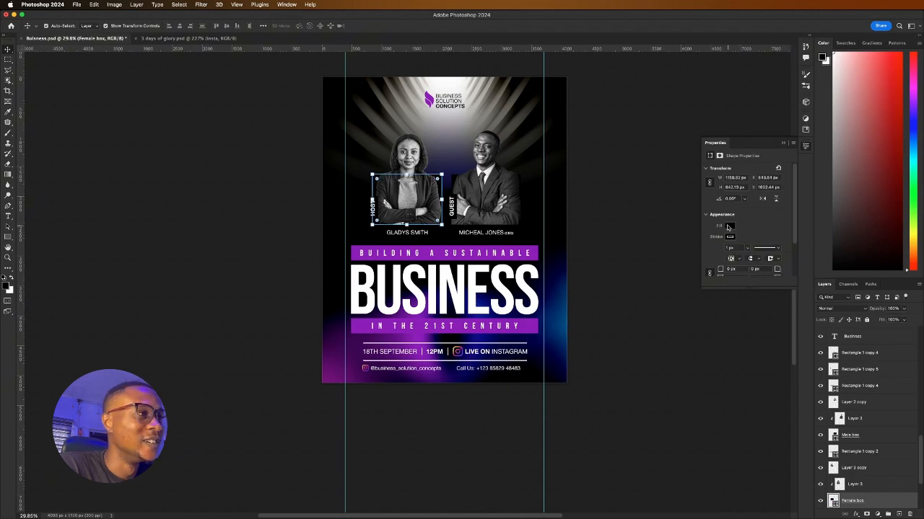
pyautogui.click(747, 248)
pyautogui.moveTo(743, 258); pyautogui.dragTo(742, 258)
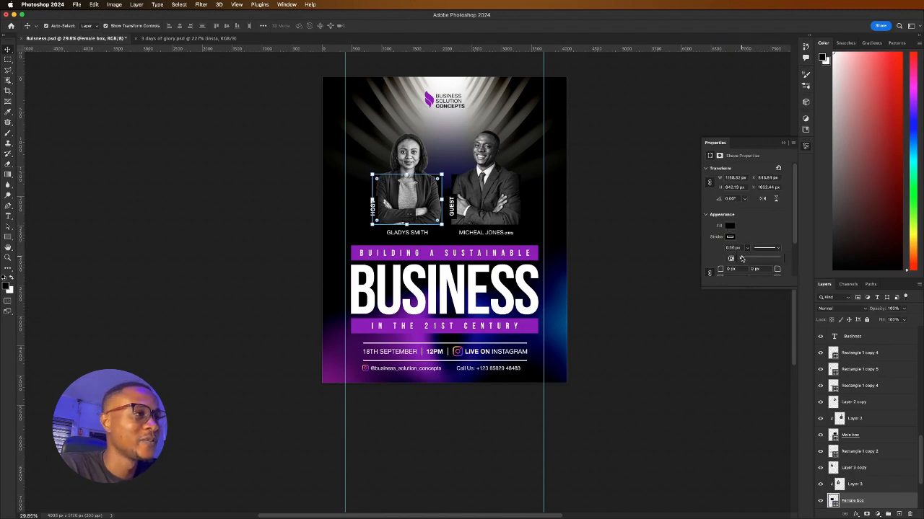
pyautogui.click(729, 227)
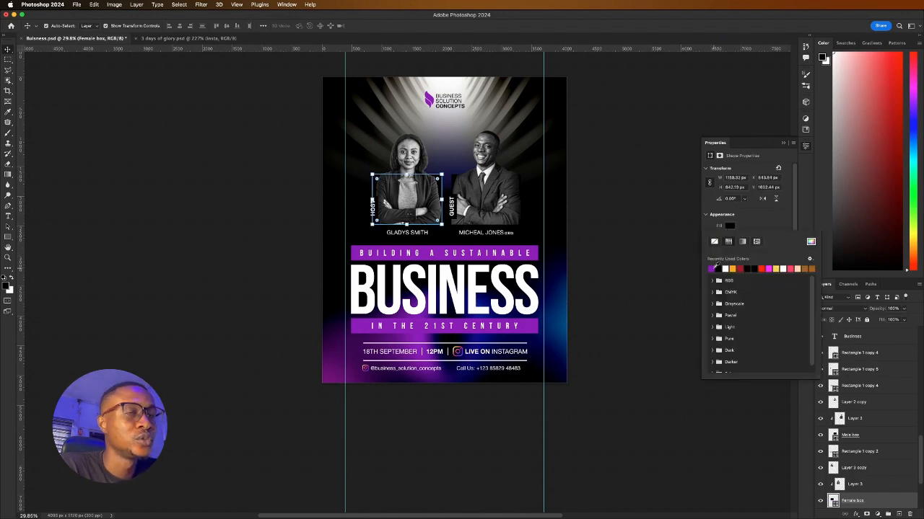
pyautogui.click(712, 268)
pyautogui.click(652, 240)
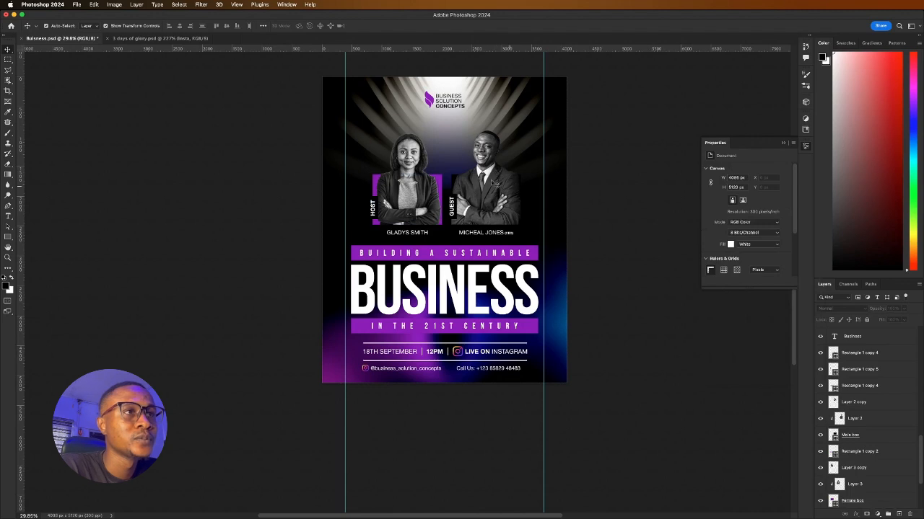
# Fill the guest portrait box purple and thin its stroke to 0.50 px
pyautogui.click(456, 180)
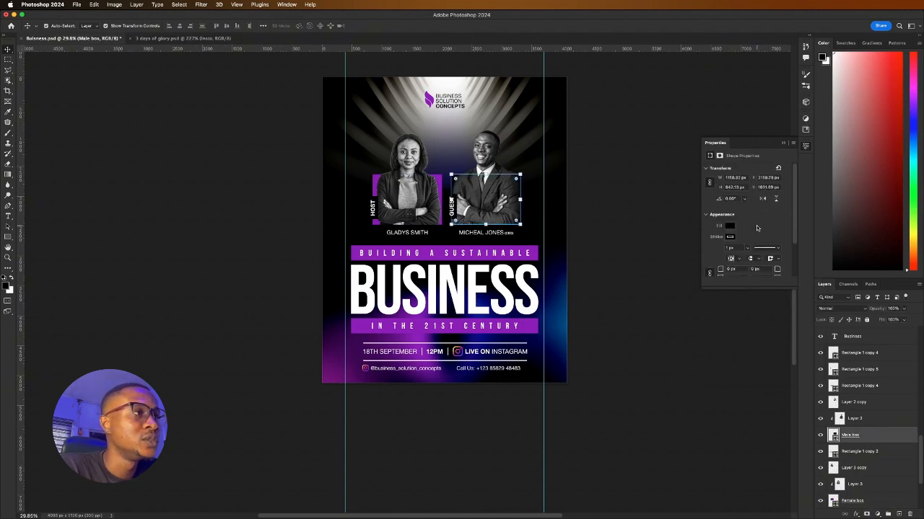
pyautogui.click(729, 226)
pyautogui.click(712, 268)
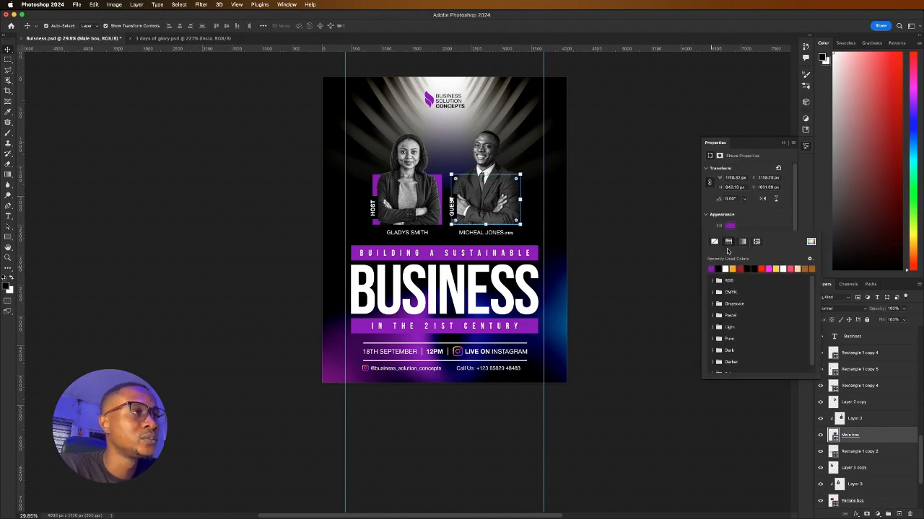
pyautogui.click(756, 220)
pyautogui.moveTo(748, 248); pyautogui.dragTo(669, 259)
# Fill the box behind the HOST tag with white
pyautogui.scroll(2, 378, 209)
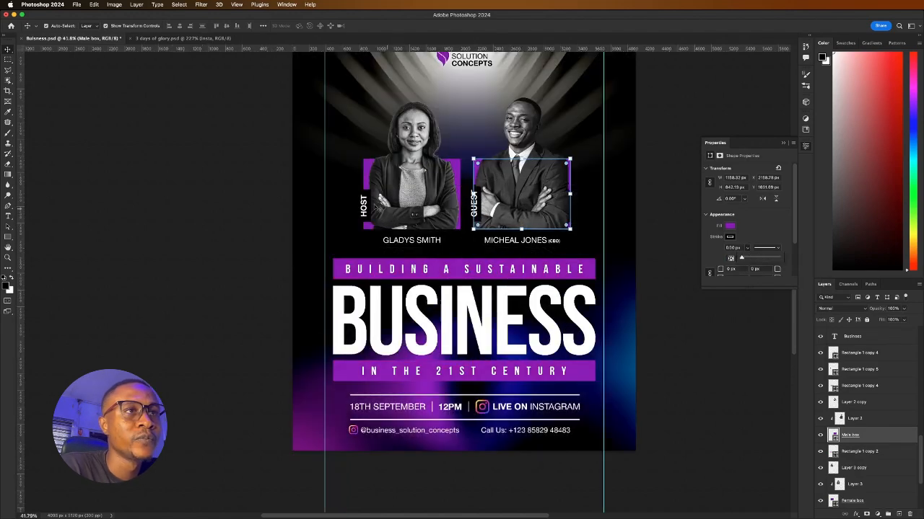
pyautogui.scroll(4, 365, 203)
pyautogui.scroll(2, 361, 191)
pyautogui.click(365, 206)
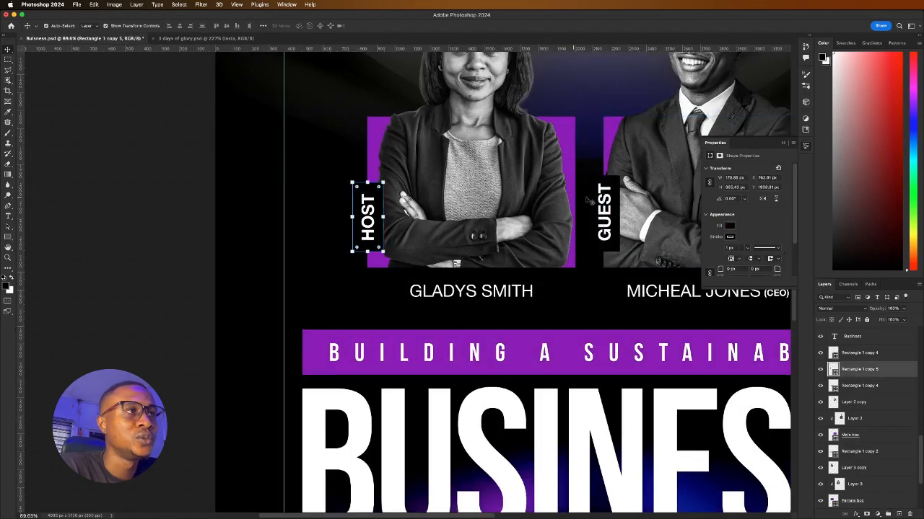
pyautogui.click(730, 226)
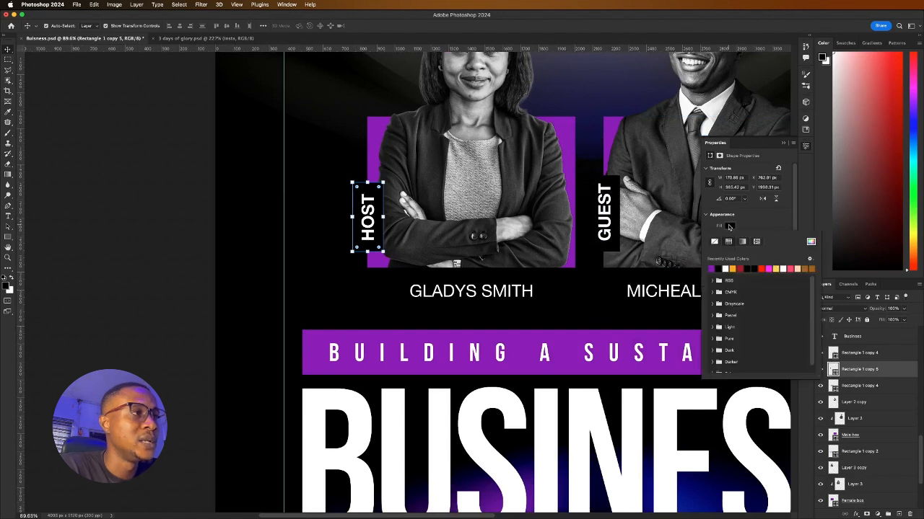
pyautogui.click(725, 268)
# Colour the HOST text with the poster's purple, sampled from the canvas
pyautogui.click(368, 214)
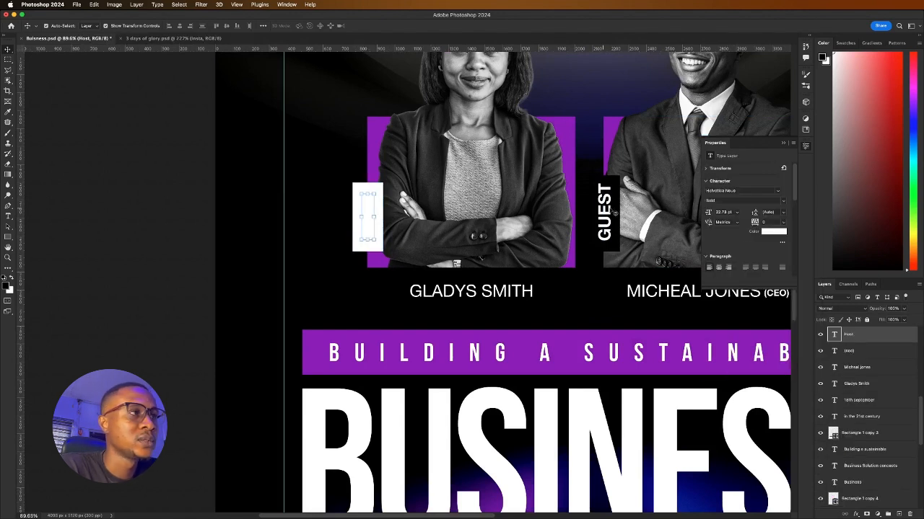
pyautogui.click(771, 233)
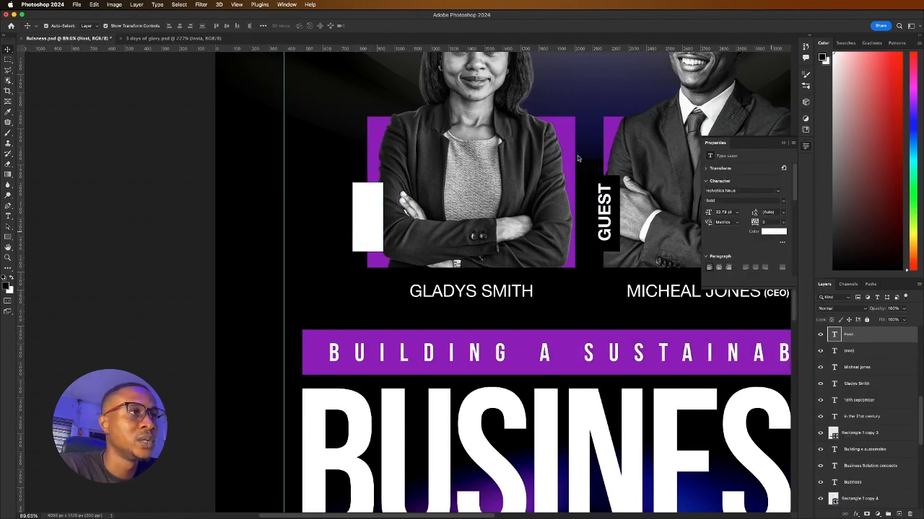
pyautogui.moveTo(503, 212); pyautogui.dragTo(538, 253)
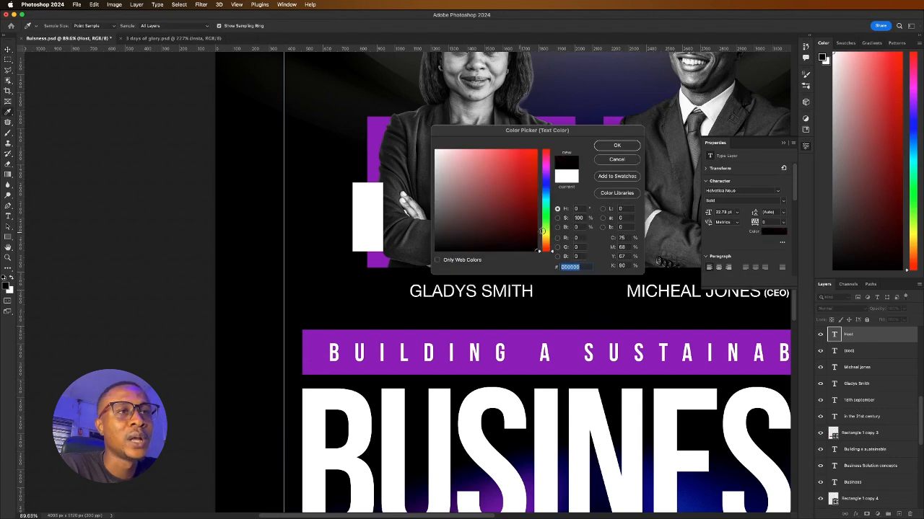
pyautogui.click(373, 125)
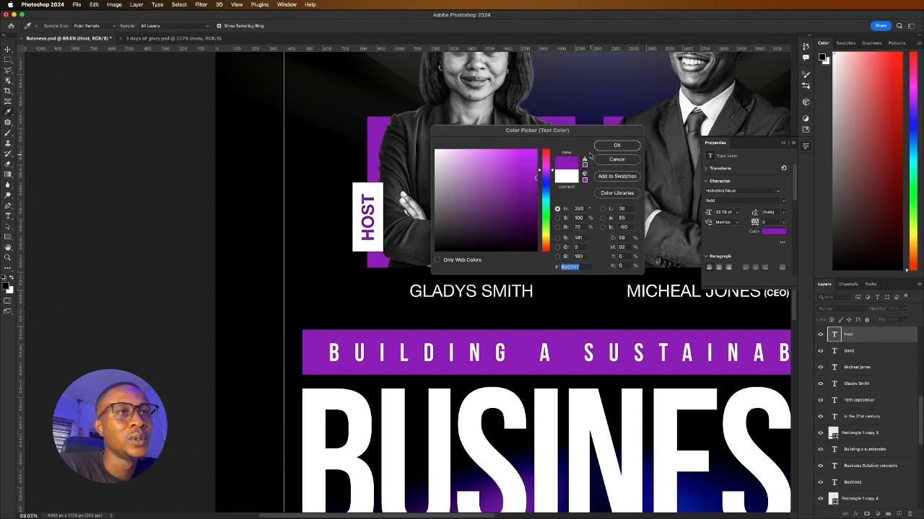
pyautogui.click(615, 147)
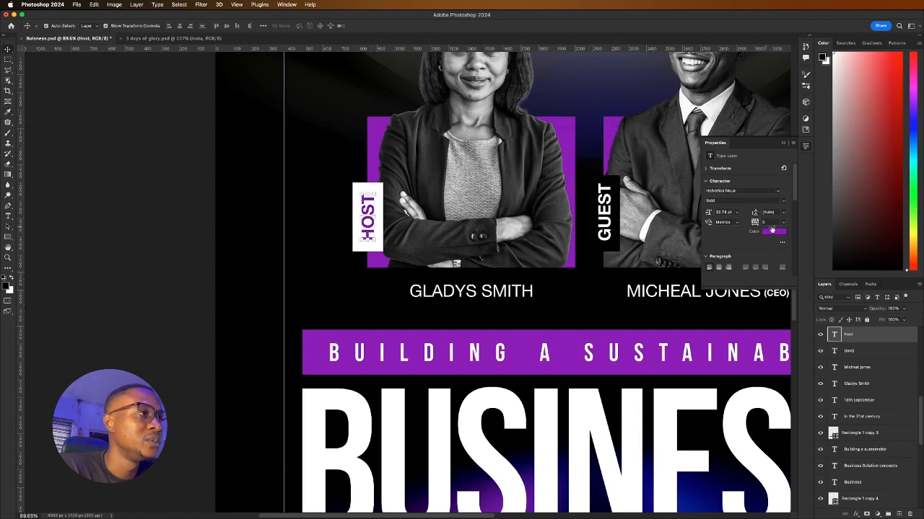
pyautogui.click(345, 176)
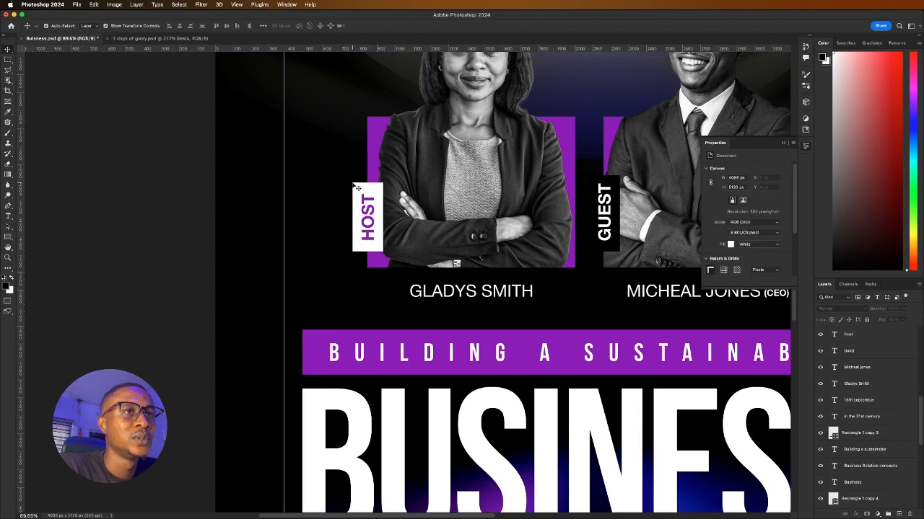
# Thin the HOST and GUEST box outlines to 0.5 px
pyautogui.click(355, 187)
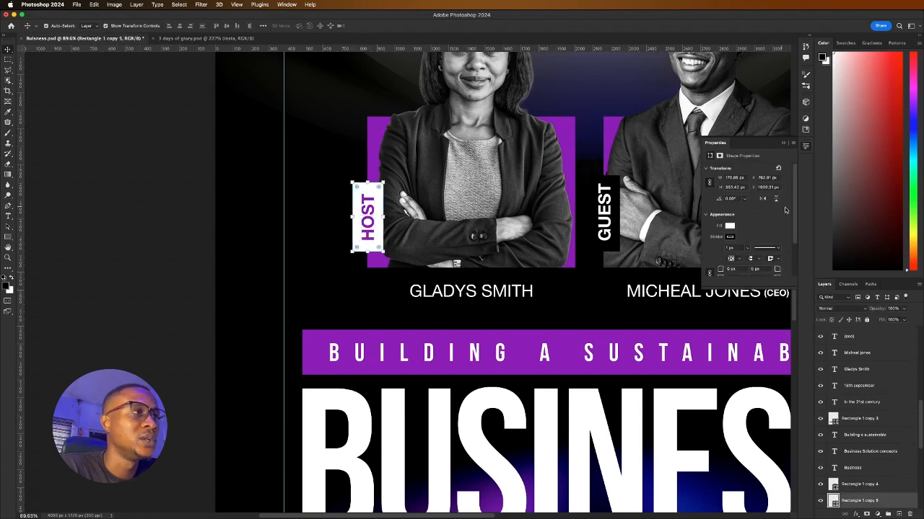
pyautogui.click(748, 249)
pyautogui.moveTo(744, 258); pyautogui.dragTo(741, 258)
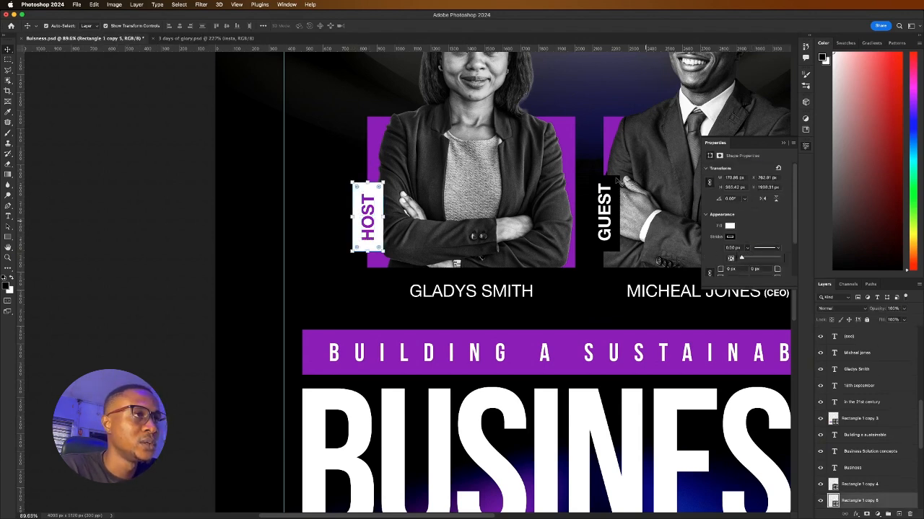
pyautogui.click(616, 182)
pyautogui.click(748, 249)
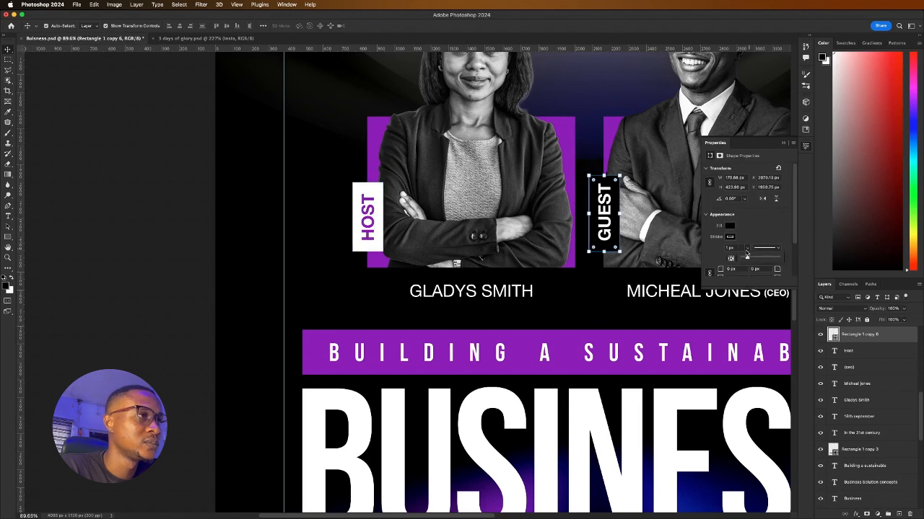
pyautogui.moveTo(747, 259); pyautogui.dragTo(741, 258)
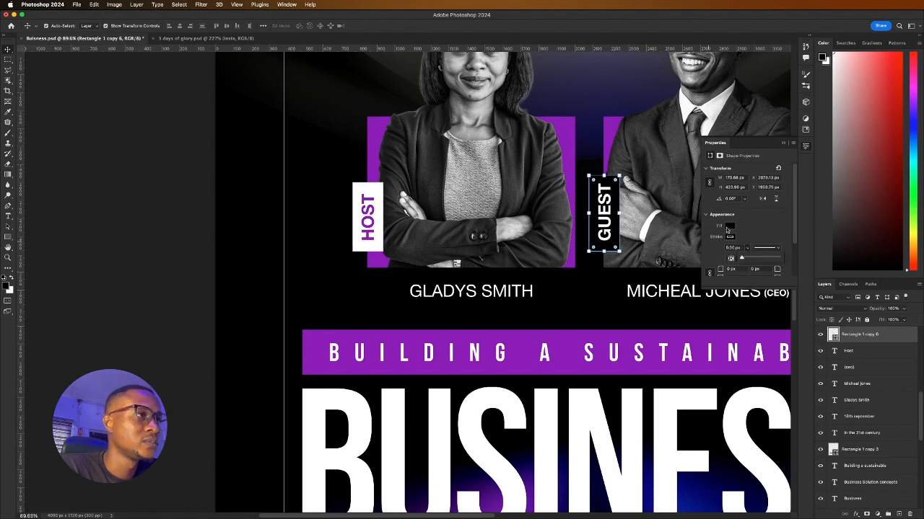
# Fill the GUEST box white and colour the GUEST text with the poster's purple
pyautogui.click(729, 226)
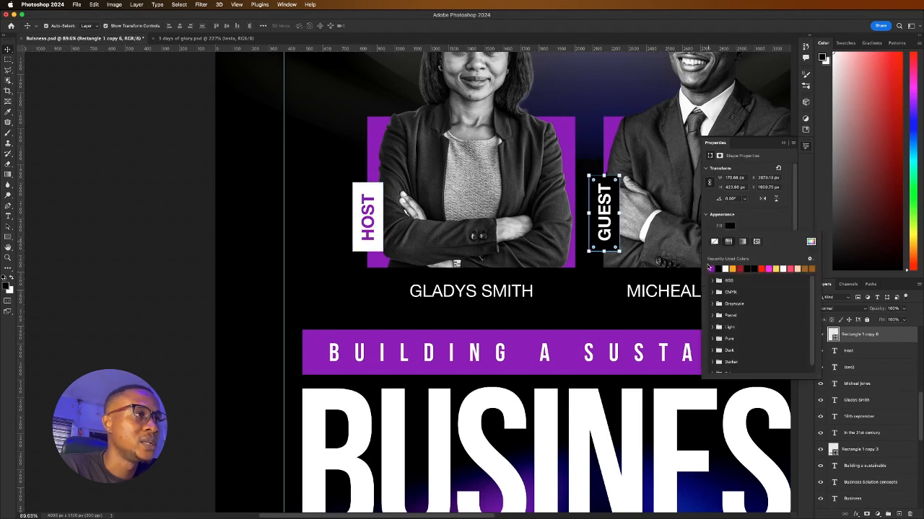
pyautogui.click(724, 267)
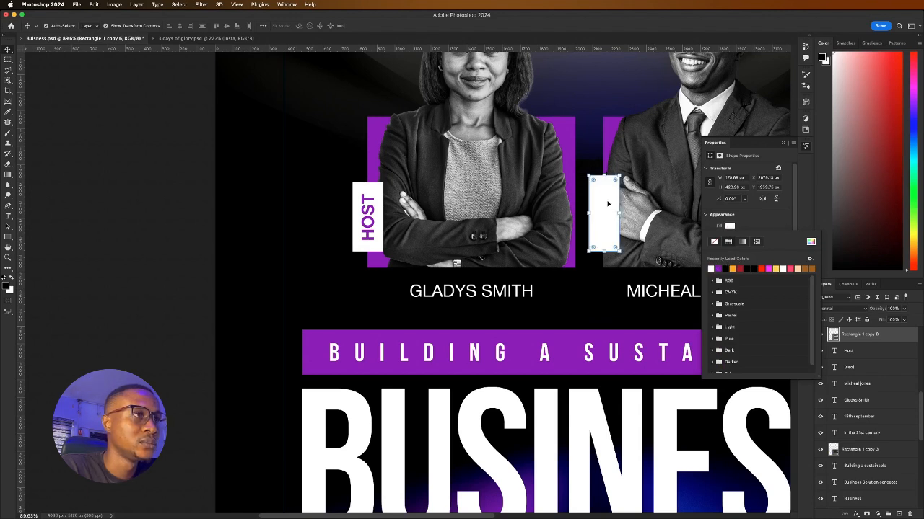
pyautogui.click(607, 205)
pyautogui.click(770, 232)
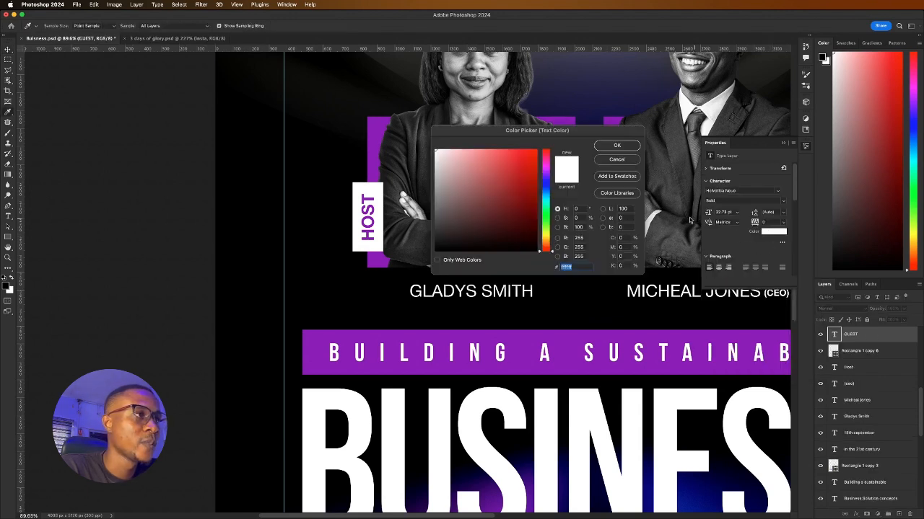
pyautogui.click(389, 127)
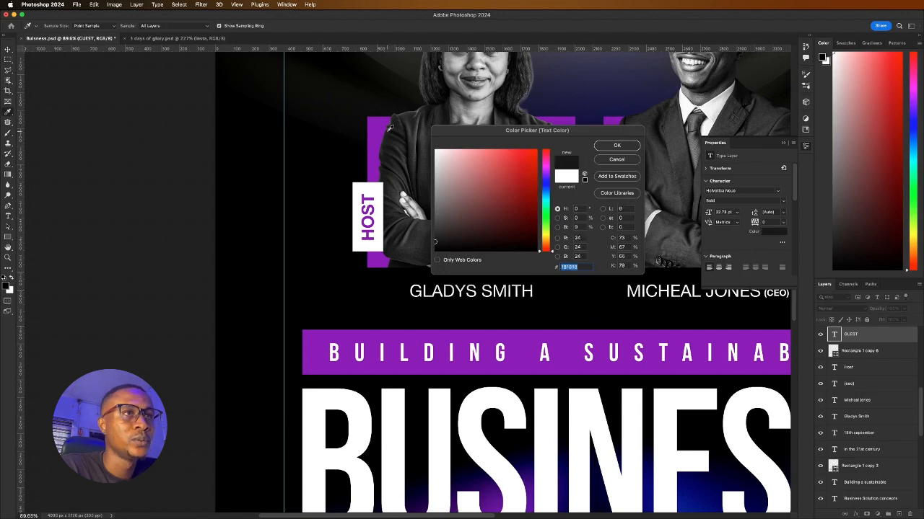
pyautogui.click(377, 127)
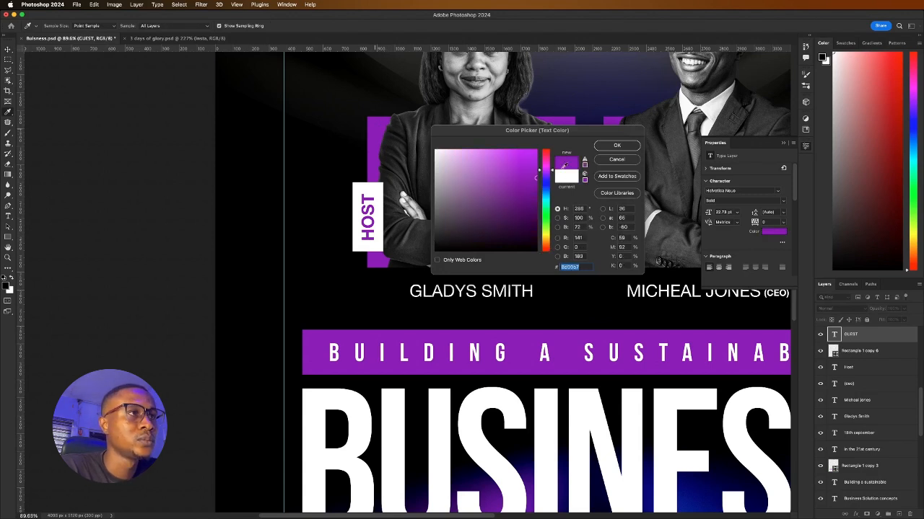
pyautogui.click(628, 147)
pyautogui.click(143, 240)
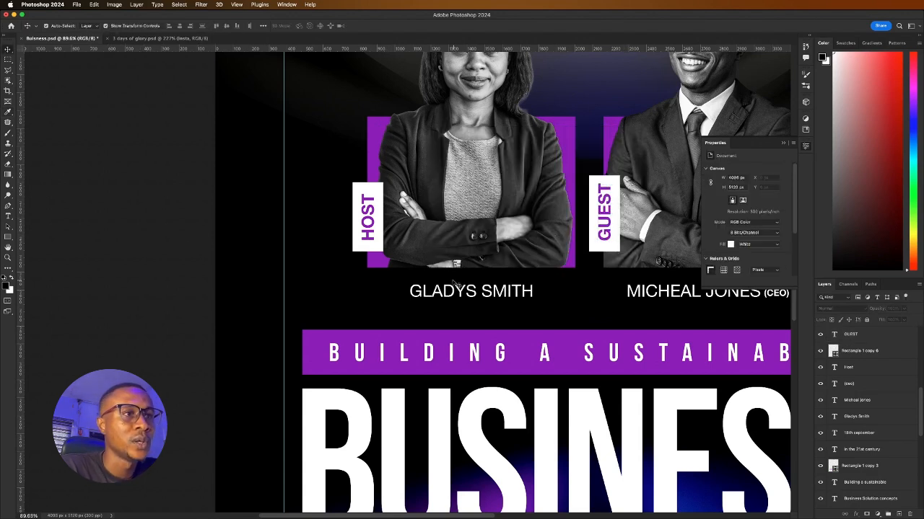
pyautogui.click(543, 286)
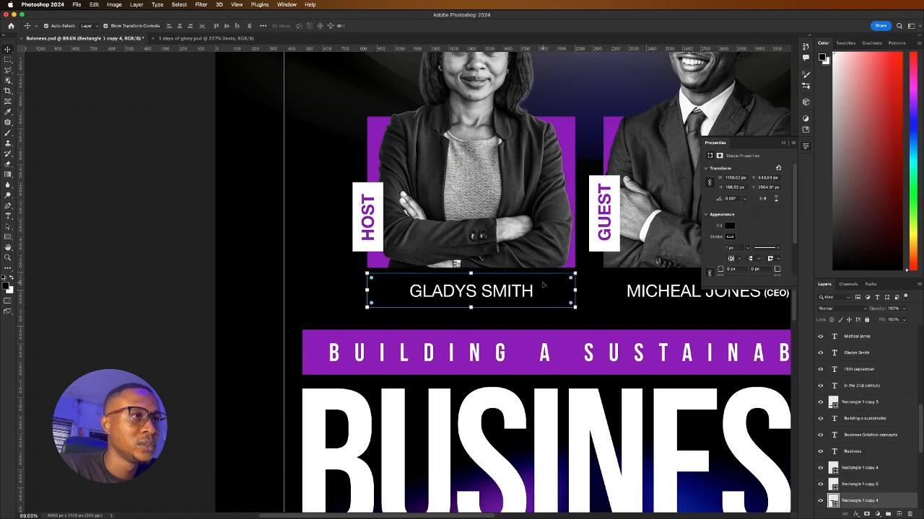
pyautogui.keyDown('shift'); pyautogui.click(629, 284); pyautogui.keyUp('shift')
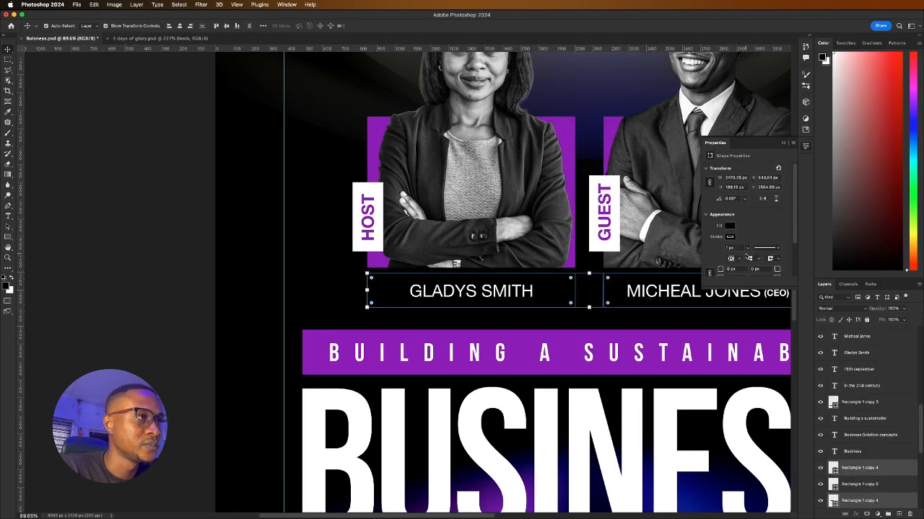
pyautogui.click(746, 249)
pyautogui.moveTo(747, 260); pyautogui.dragTo(722, 246)
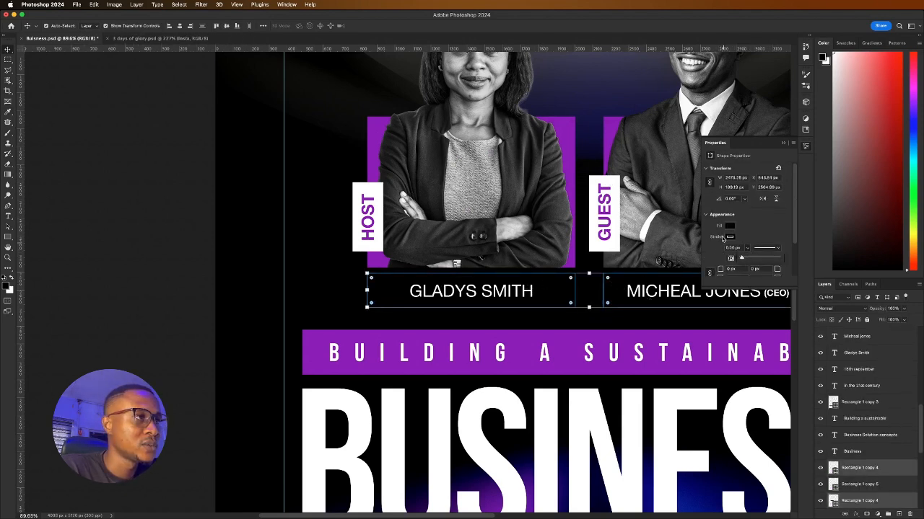
pyautogui.click(730, 227)
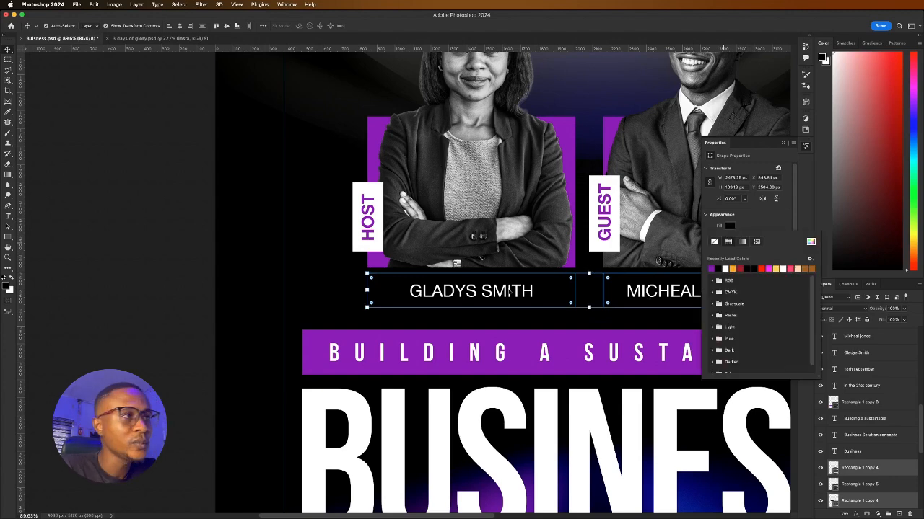
pyautogui.click(713, 268)
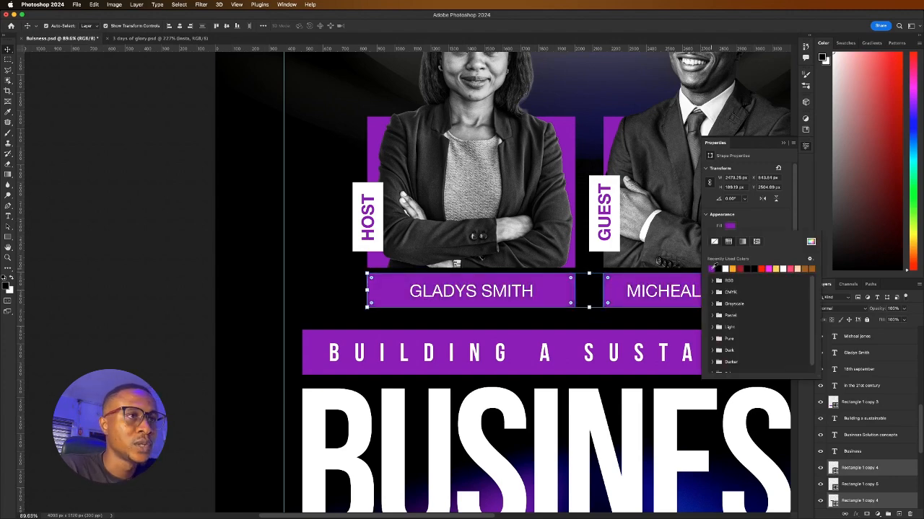
pyautogui.scroll(-5, 462, 271)
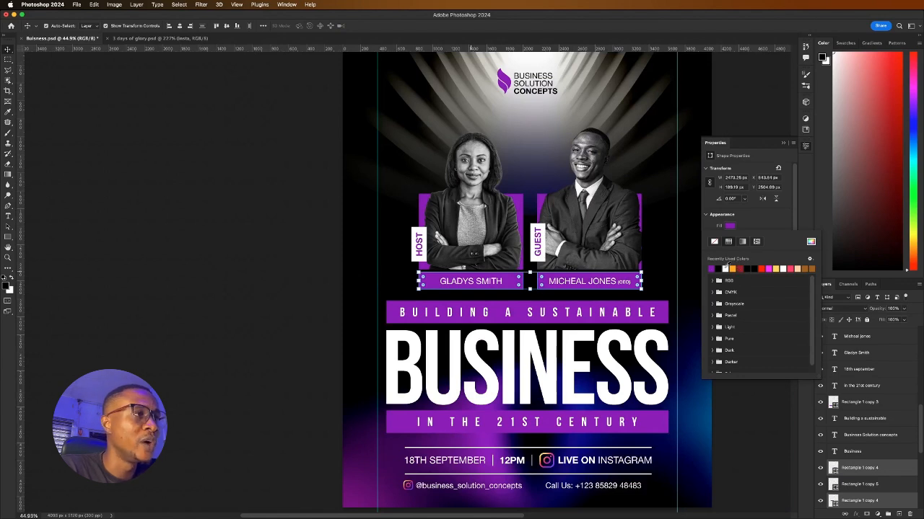
pyautogui.click(726, 267)
pyautogui.click(289, 281)
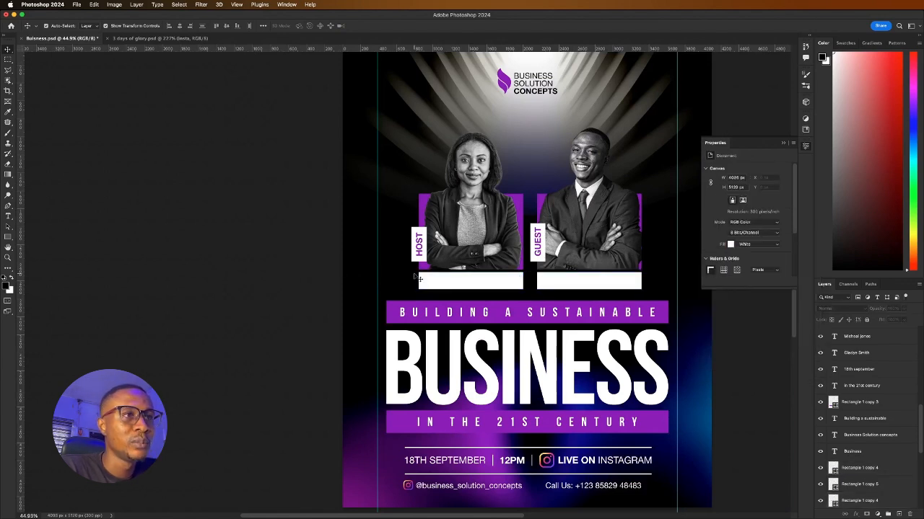
# Set both name texts to black 000000 in a bolder font weight
pyautogui.click(477, 282)
pyautogui.keyDown('shift'); pyautogui.click(581, 281); pyautogui.keyUp('shift')
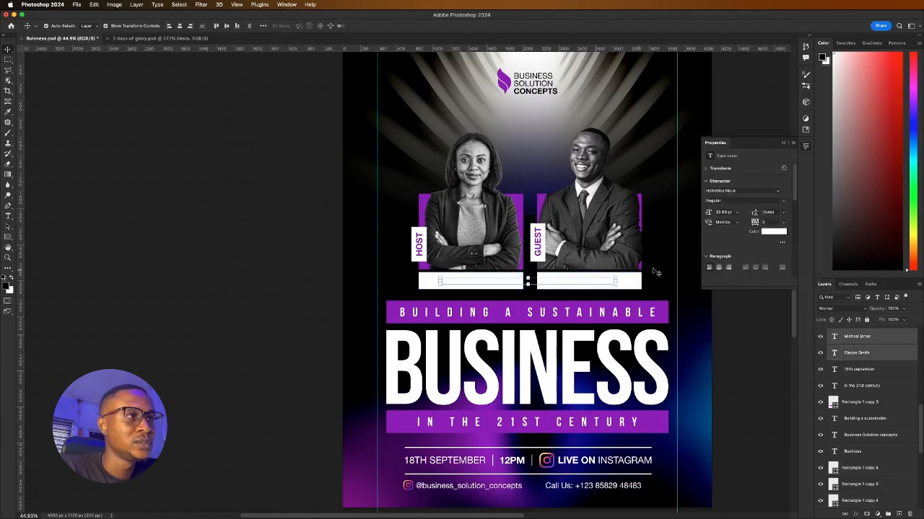
pyautogui.click(770, 230)
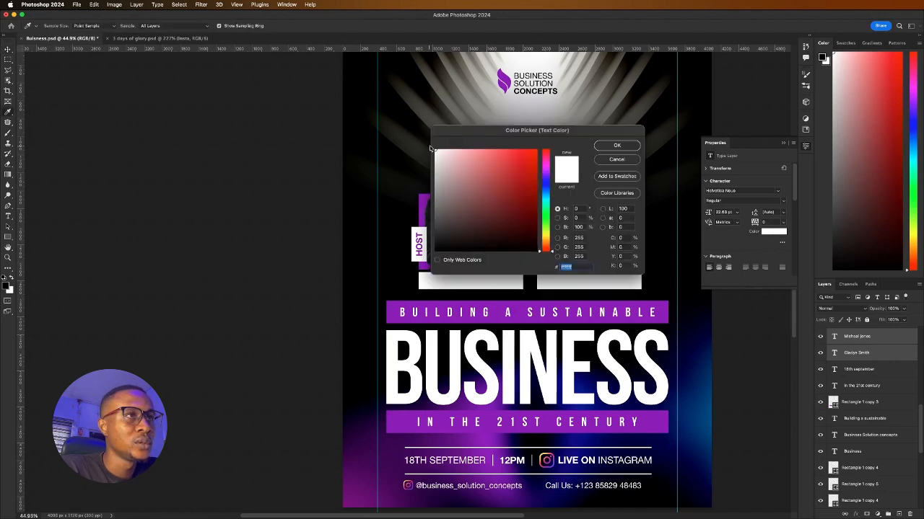
pyautogui.moveTo(447, 130); pyautogui.dragTo(620, 118)
pyautogui.write('000000')
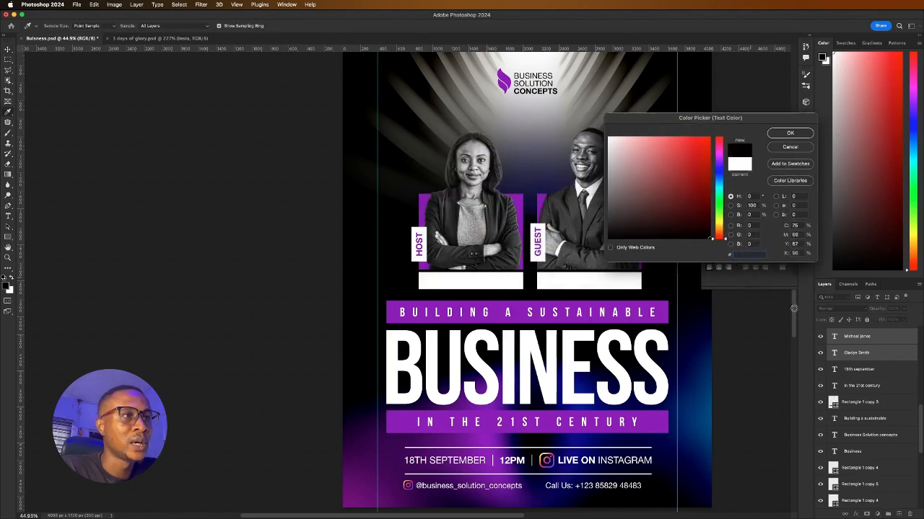
pyautogui.click(789, 134)
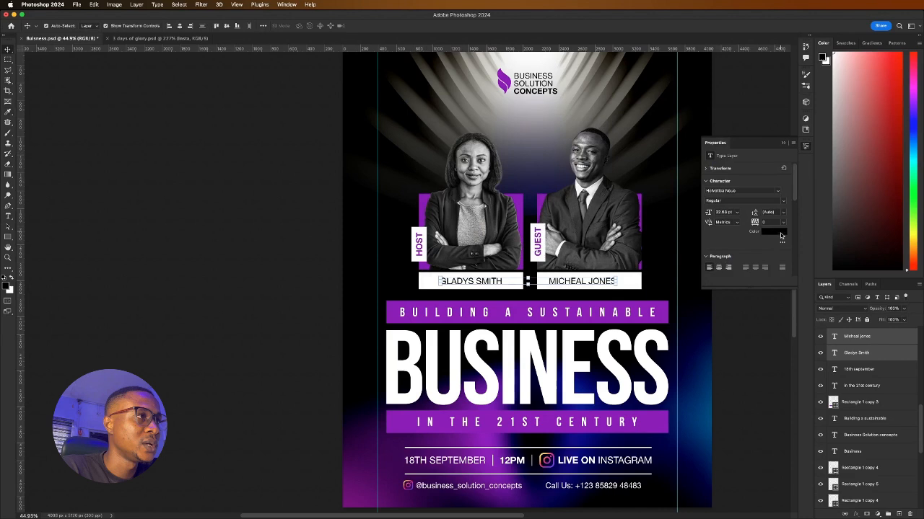
pyautogui.click(784, 206)
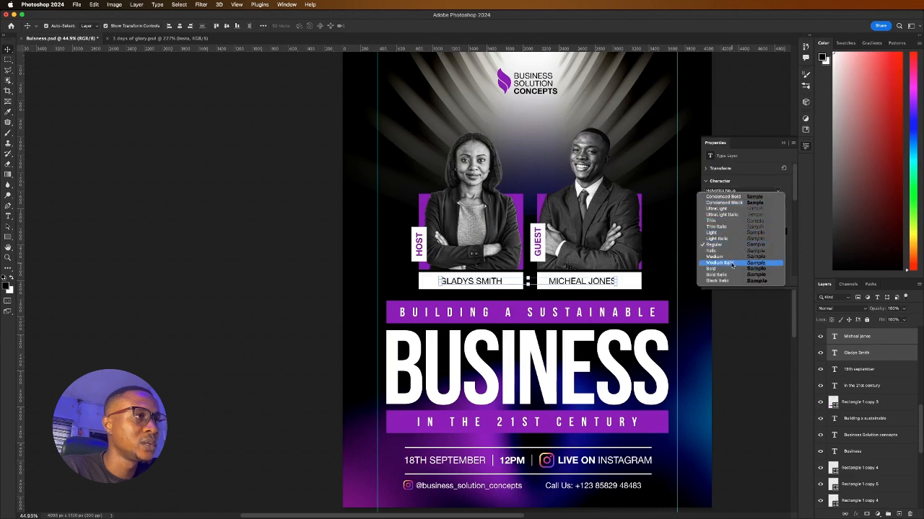
pyautogui.click(718, 257)
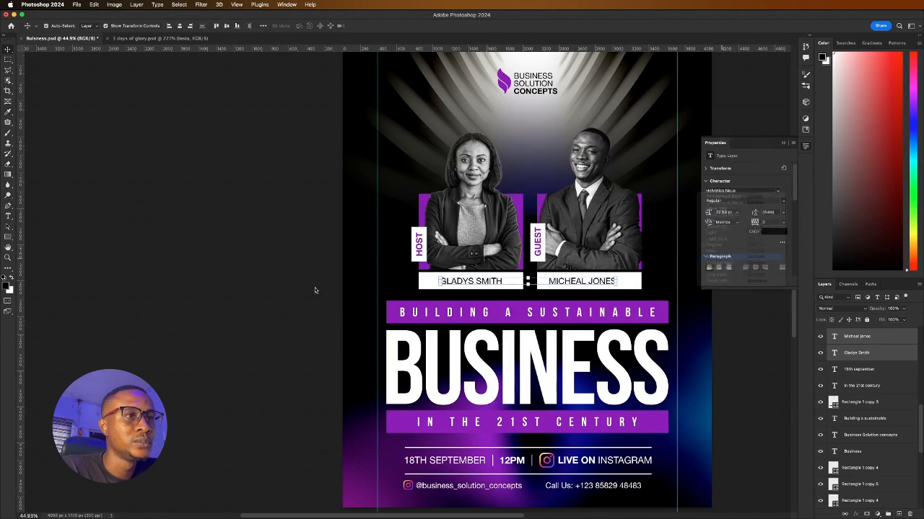
pyautogui.click(306, 285)
# Eyedrop the title bar's purple onto the logo text and save Business.psd
pyautogui.scroll(-3, 444, 282)
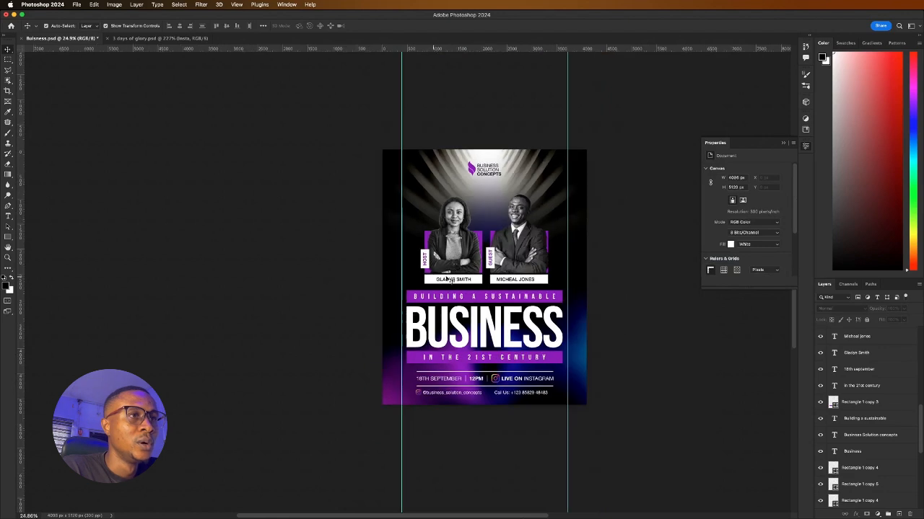
pyautogui.scroll(2, 502, 220)
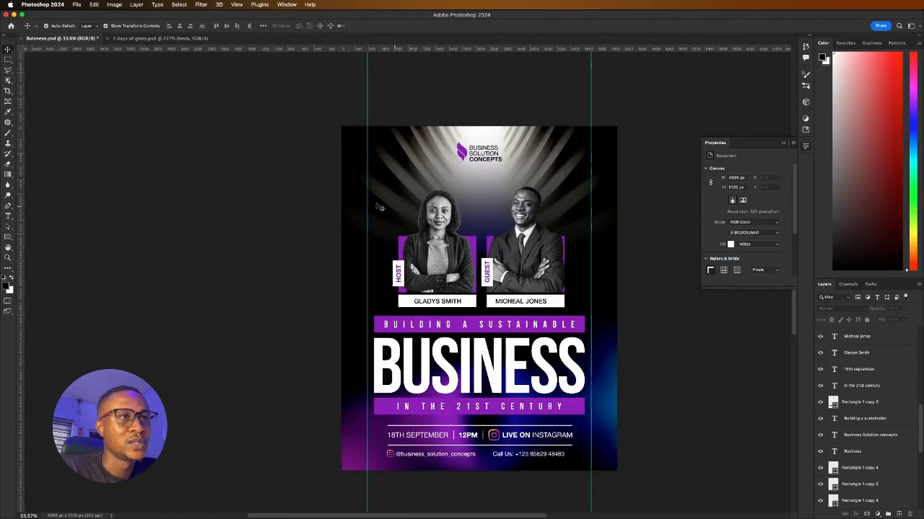
pyautogui.moveTo(391, 189); pyautogui.dragTo(567, 308)
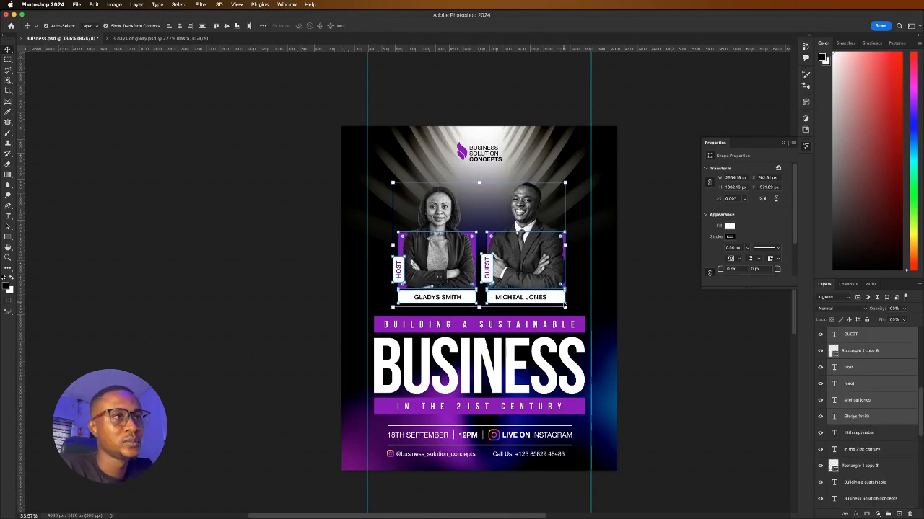
pyautogui.click(274, 220)
pyautogui.scroll(-3, 437, 223)
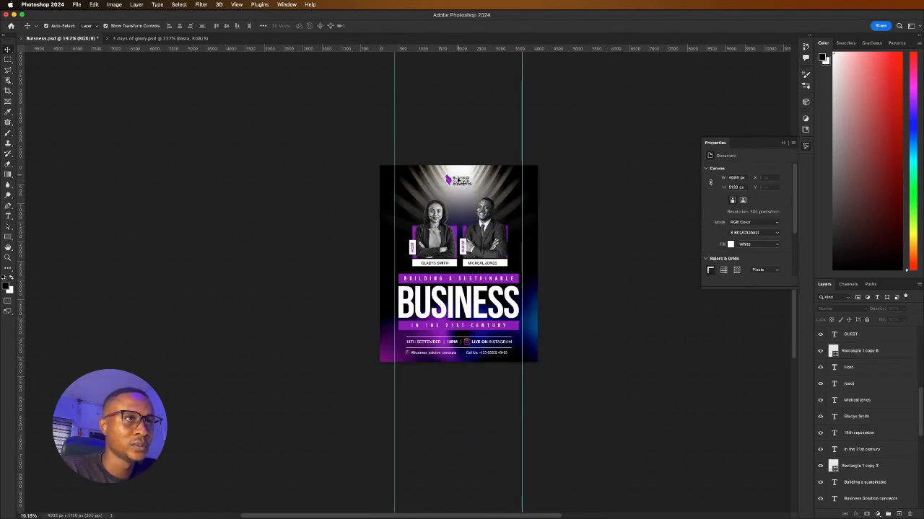
pyautogui.click(464, 185)
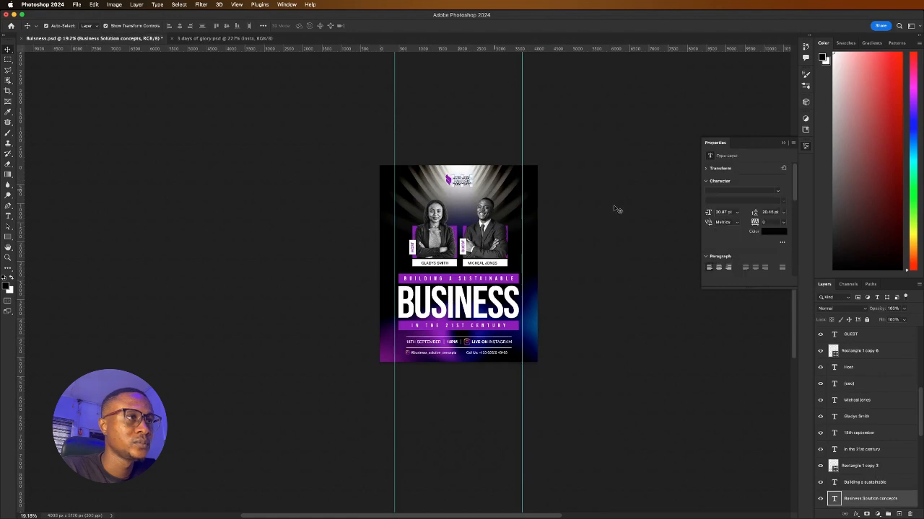
pyautogui.click(770, 236)
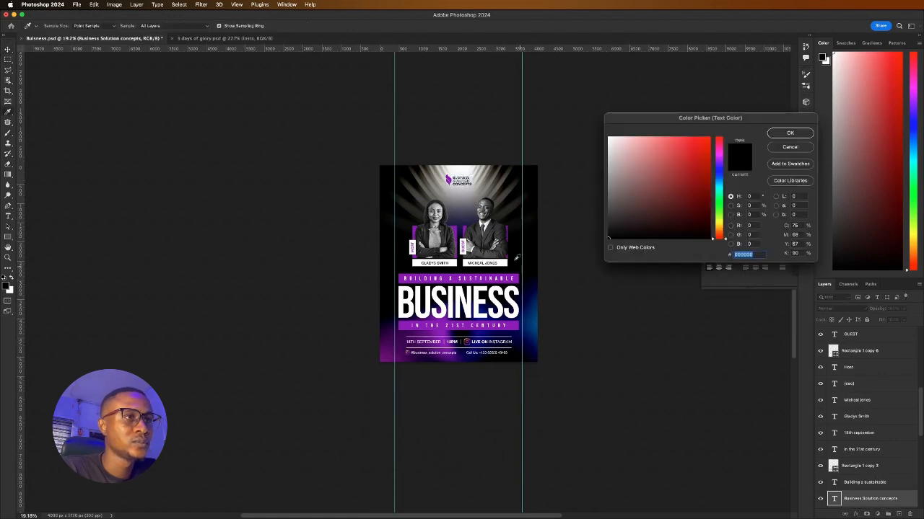
pyautogui.click(456, 276)
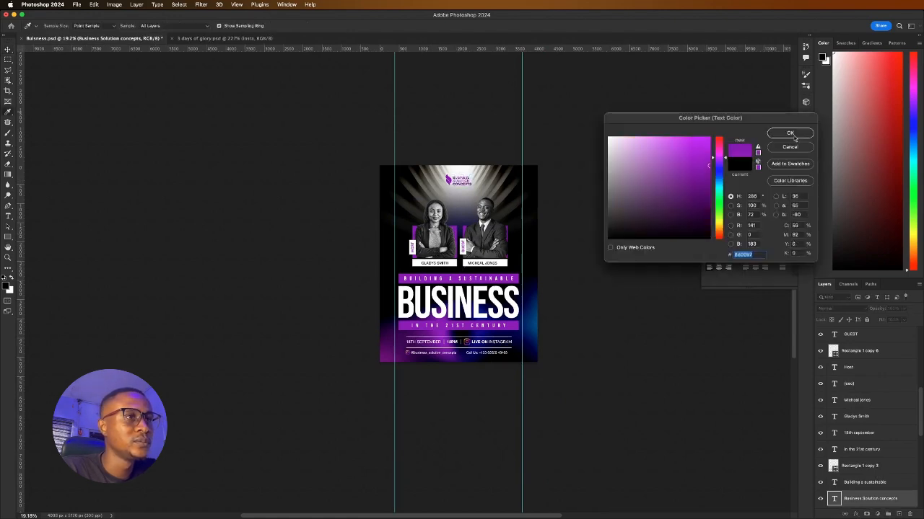
pyautogui.click(794, 136)
pyautogui.click(349, 220)
pyautogui.press('super+s')
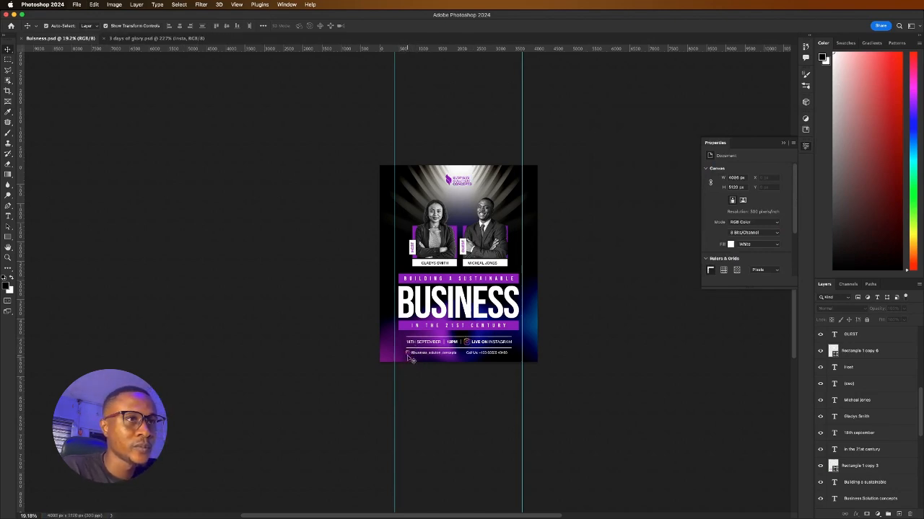
# Nudge the block of photos, names and event details slightly upward
pyautogui.scroll(2, 408, 358)
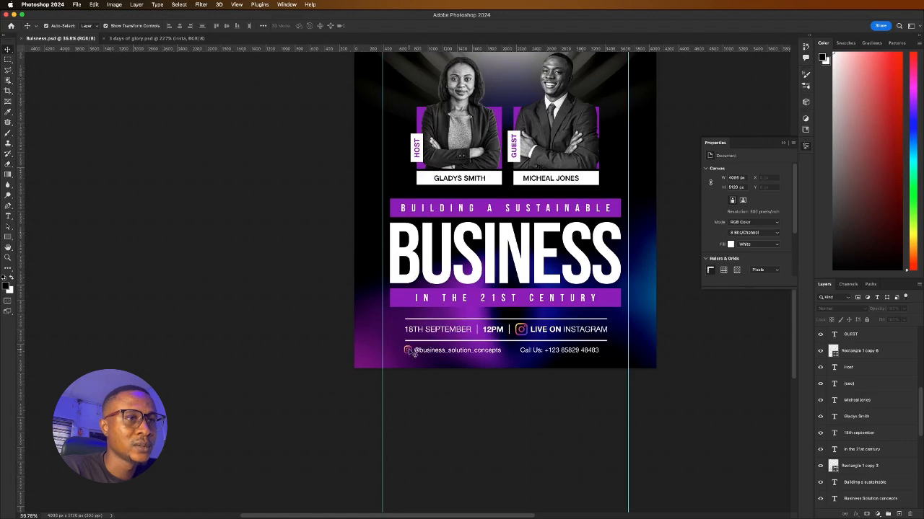
pyautogui.click(407, 350)
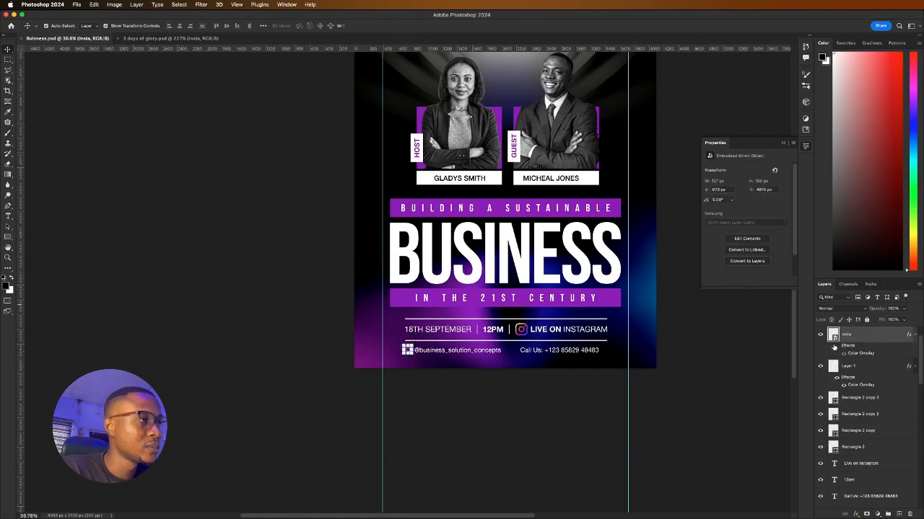
pyautogui.click(289, 338)
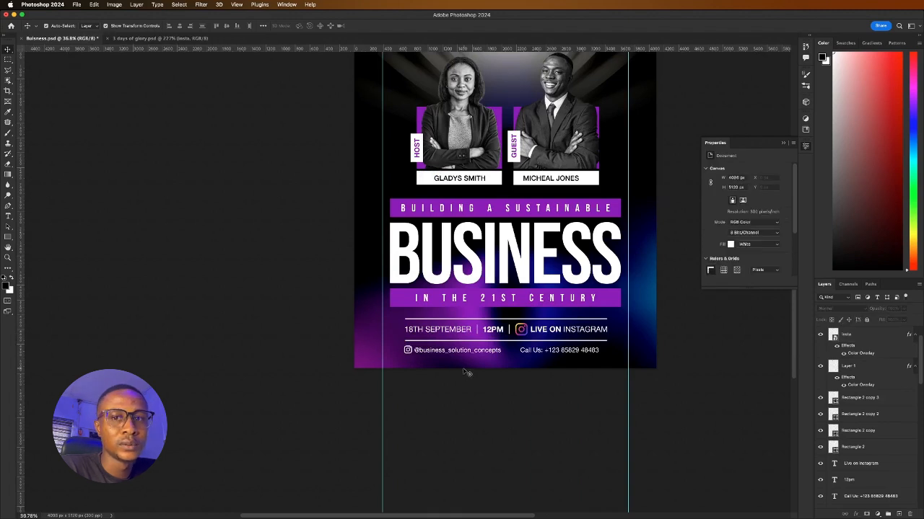
pyautogui.scroll(-2, 490, 338)
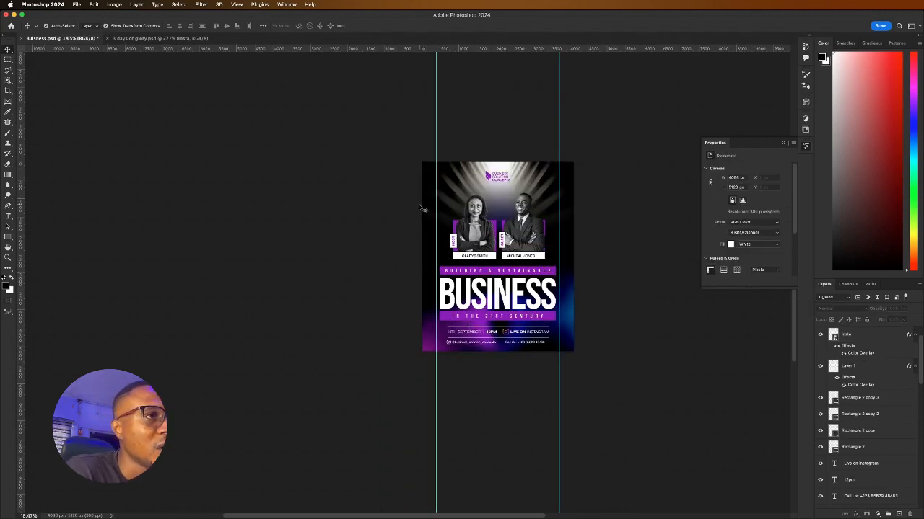
pyautogui.moveTo(420, 208); pyautogui.dragTo(593, 367)
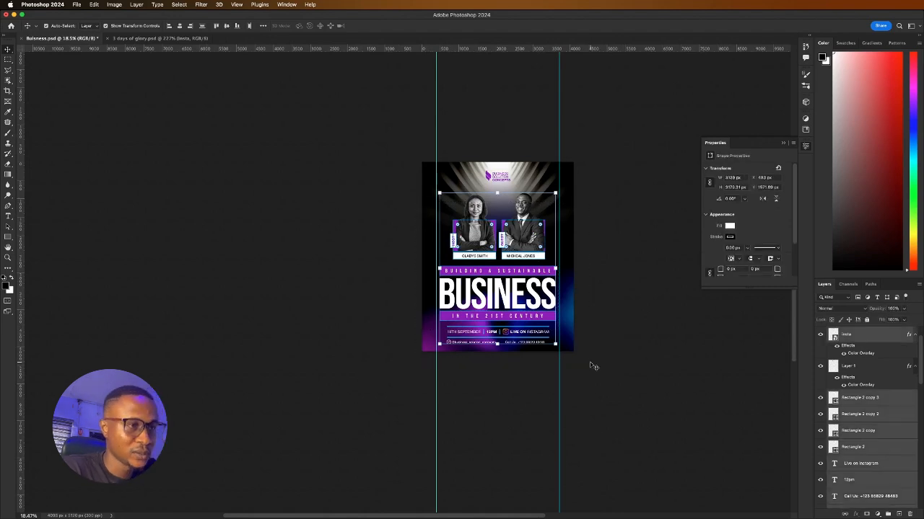
pyautogui.press('super+j')
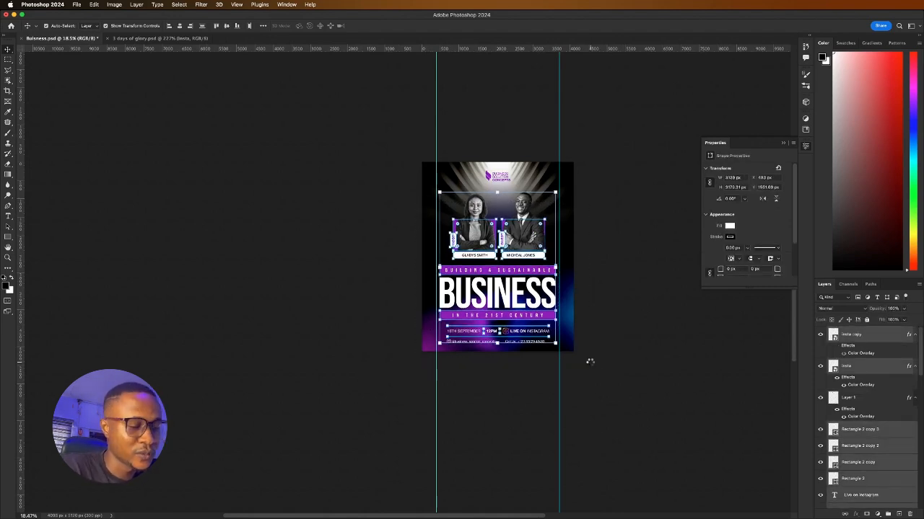
pyautogui.press('Up')
pyautogui.press('Up')
pyautogui.press('Up')
pyautogui.press('Up')
pyautogui.press('Up')
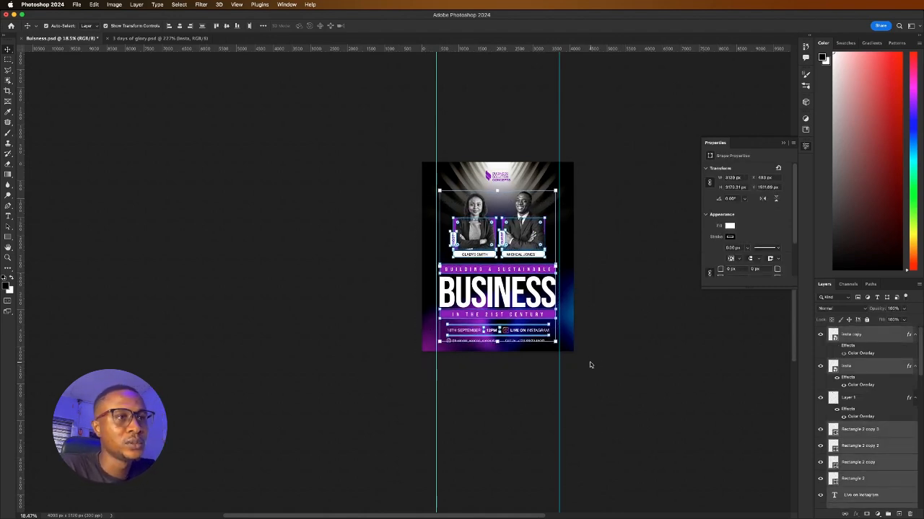
pyautogui.click(412, 266)
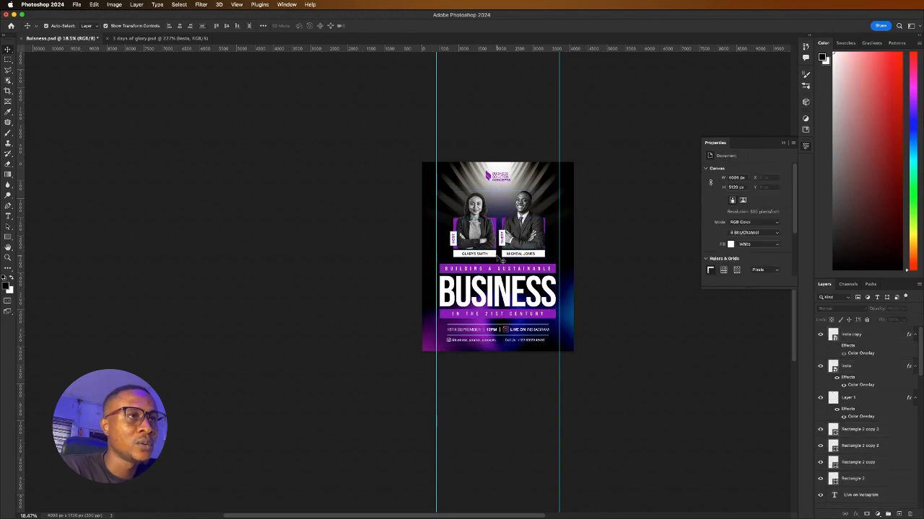
pyautogui.scroll(3, 498, 257)
# Duplicate the neon gradient layer with Cmd+J and lock the original gradient layer
pyautogui.scroll(-4, 473, 365)
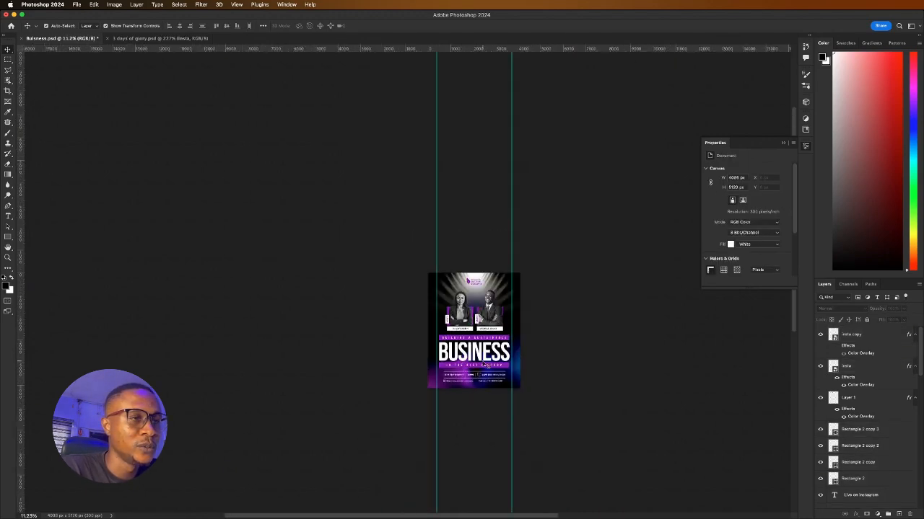
pyautogui.scroll(2, 492, 363)
pyautogui.scroll(2, 440, 314)
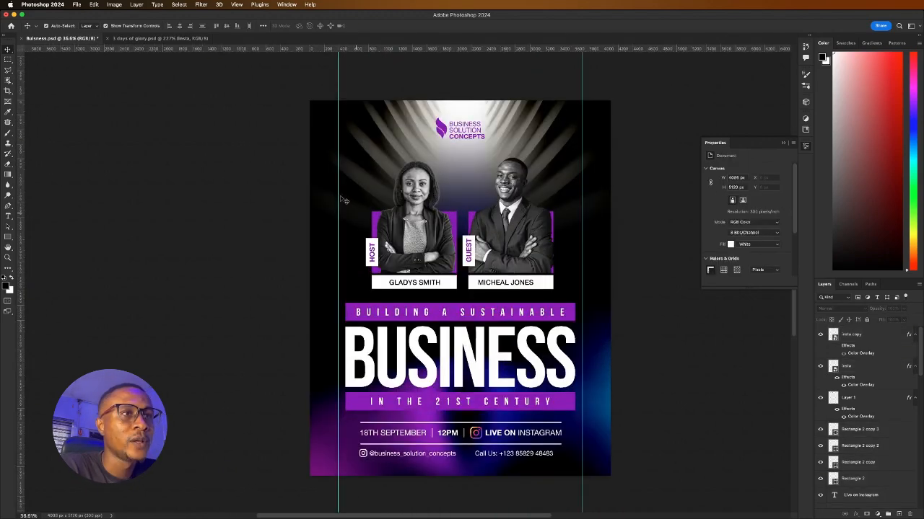
pyautogui.click(387, 161)
pyautogui.click(277, 173)
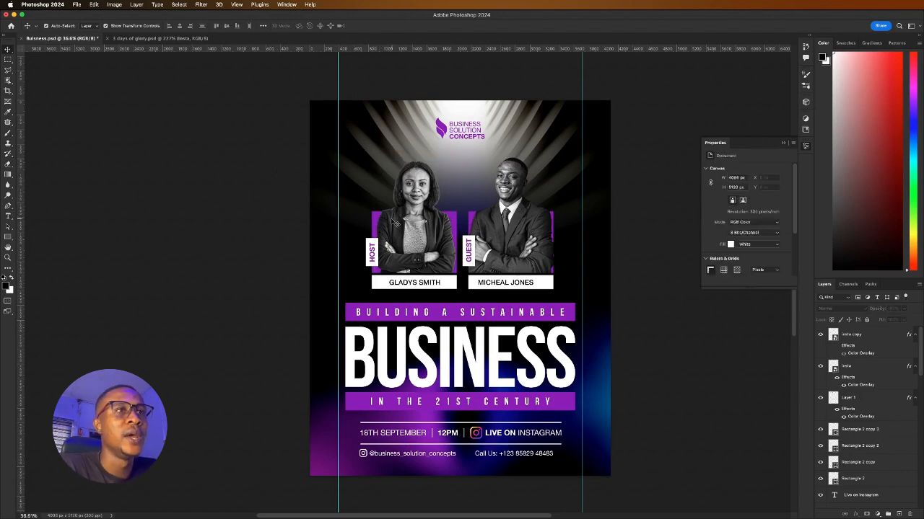
pyautogui.scroll(-5, 864, 404)
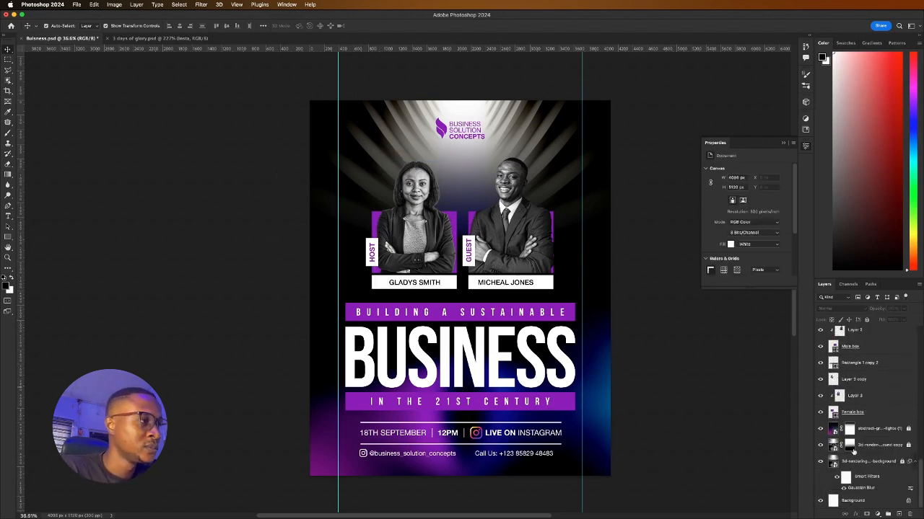
pyautogui.click(906, 430)
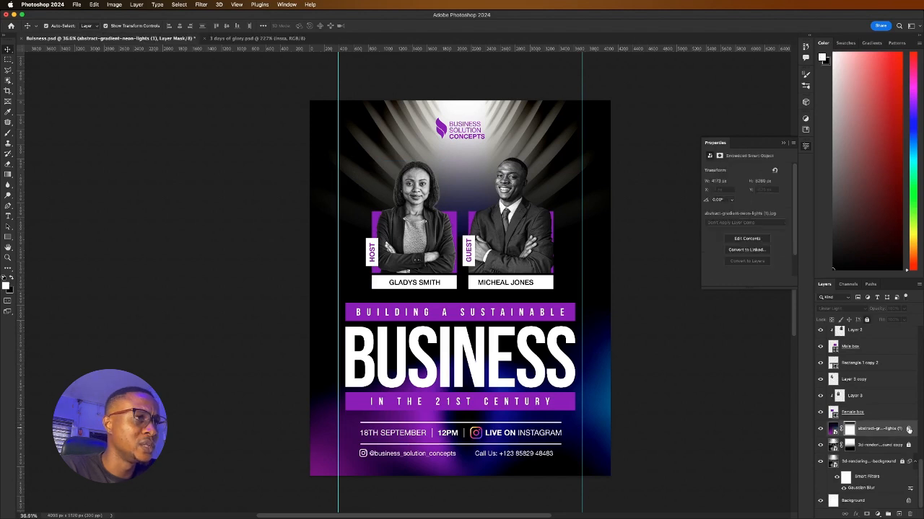
pyautogui.click(898, 429)
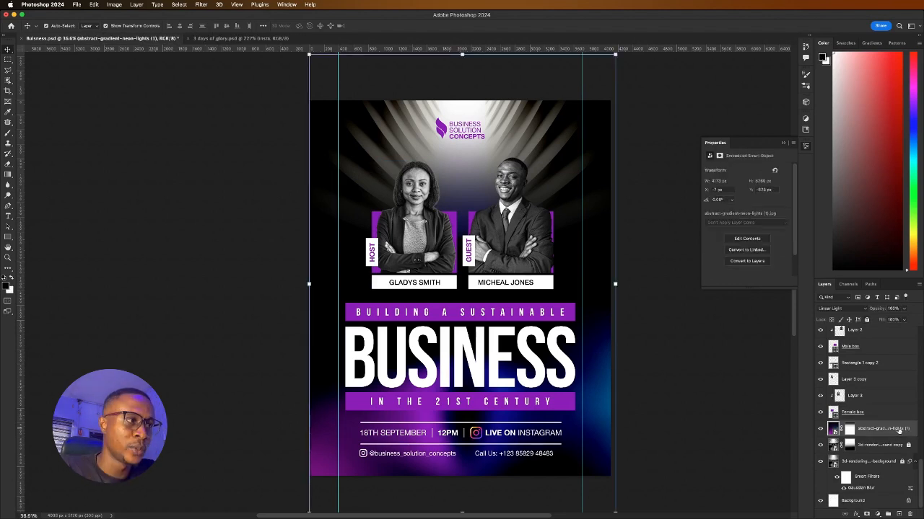
pyautogui.press('super+j')
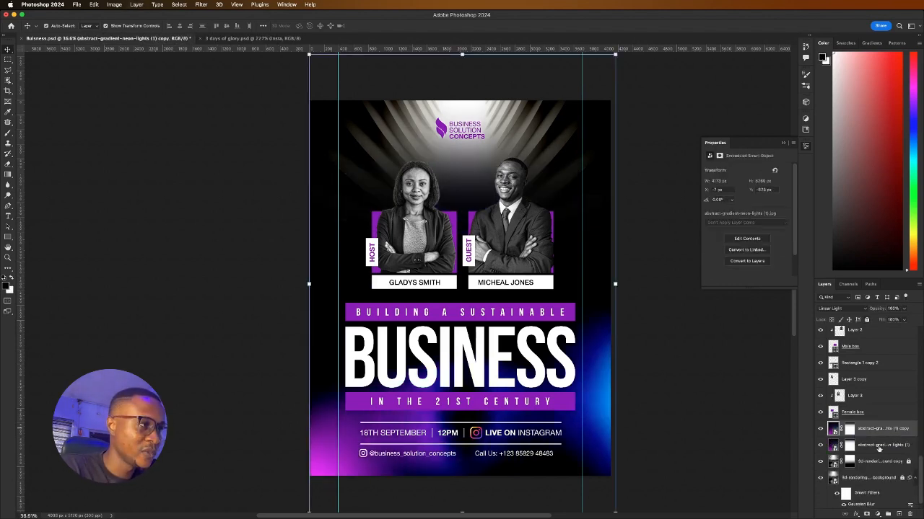
pyautogui.click(878, 447)
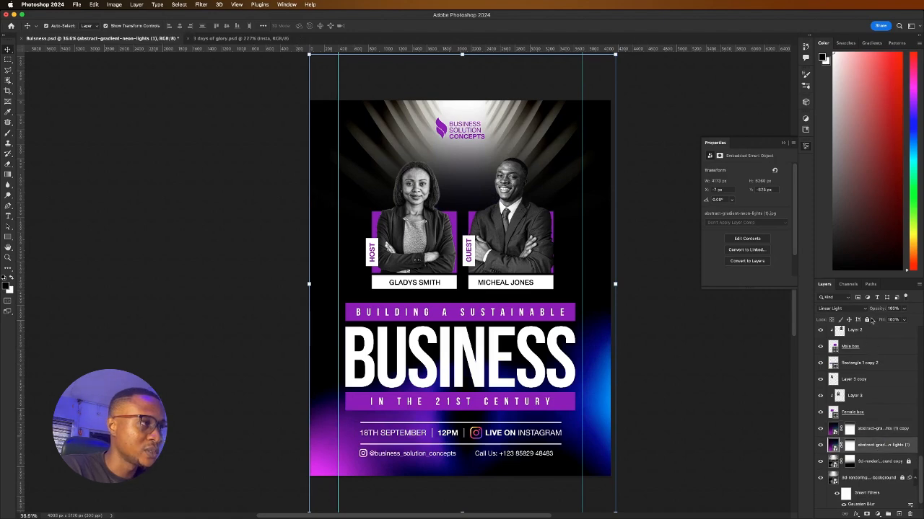
pyautogui.click(867, 320)
# Rotate the neon gradient copy 180° so its glow sits at the top of the poster
pyautogui.click(875, 428)
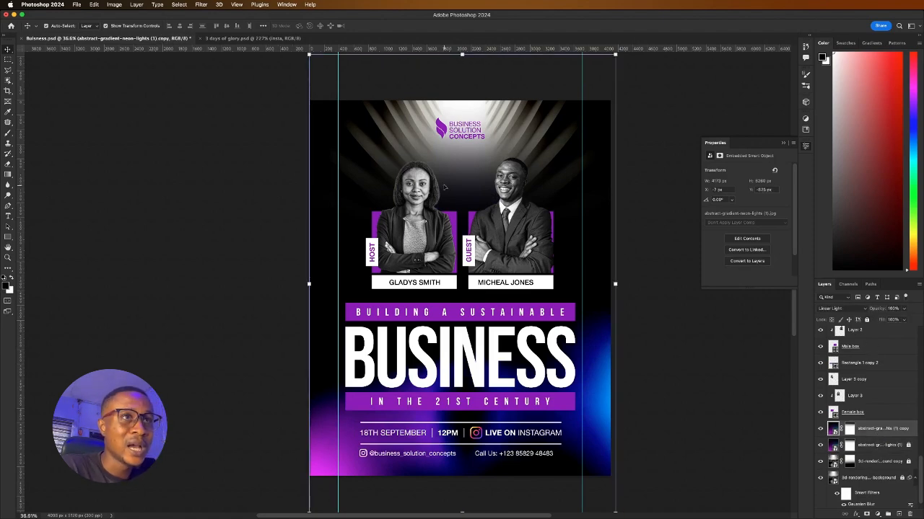
pyautogui.scroll(-6, 362, 160)
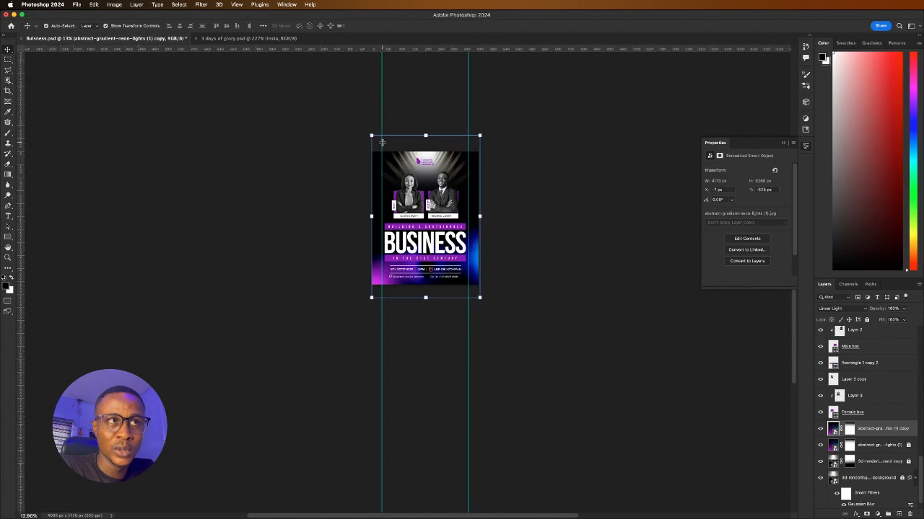
pyautogui.scroll(4, 382, 142)
pyautogui.scroll(-5, 409, 202)
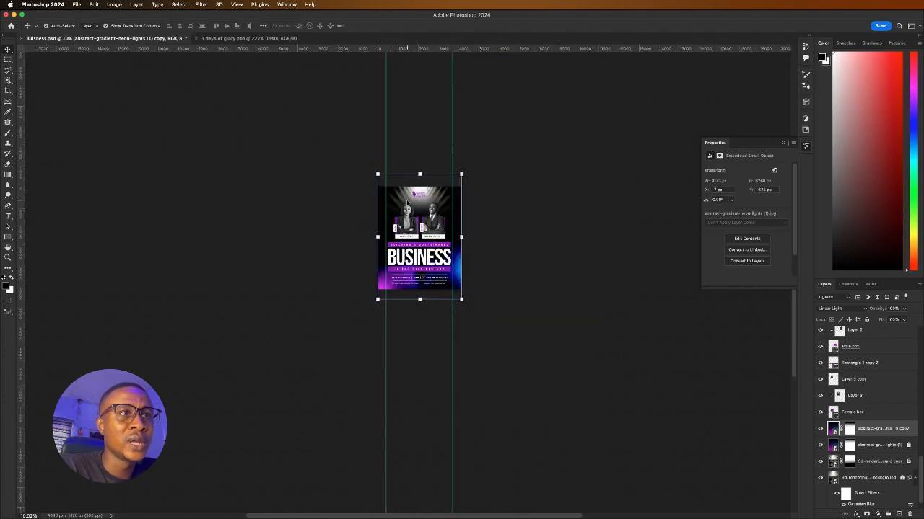
pyautogui.scroll(2, 407, 202)
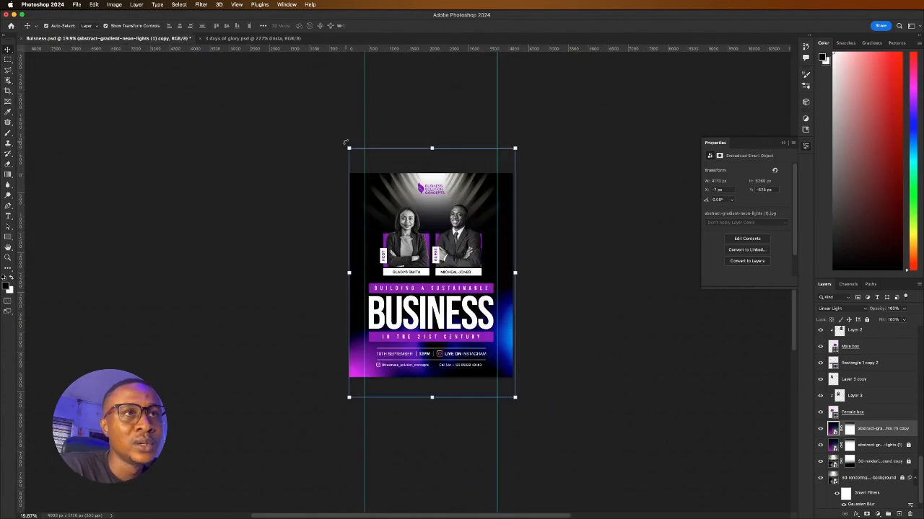
pyautogui.moveTo(345, 142); pyautogui.dragTo(444, 290)
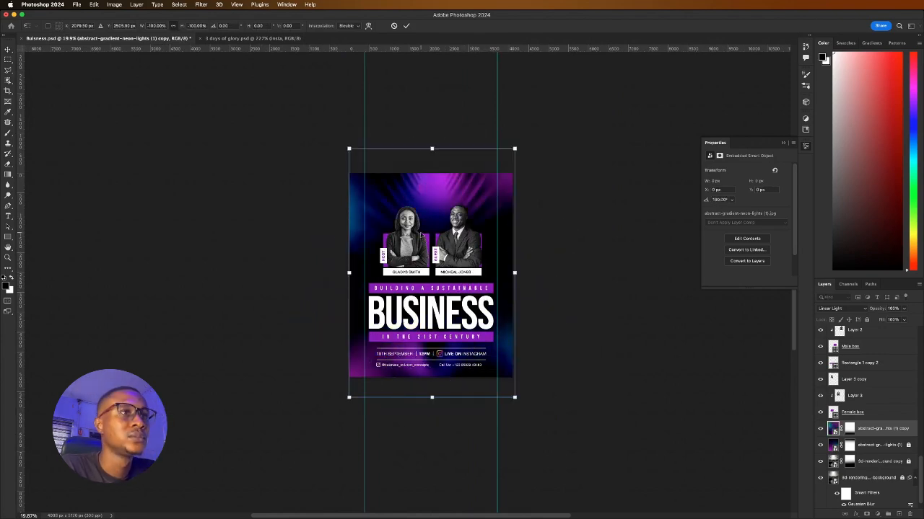
pyautogui.scroll(2, 421, 234)
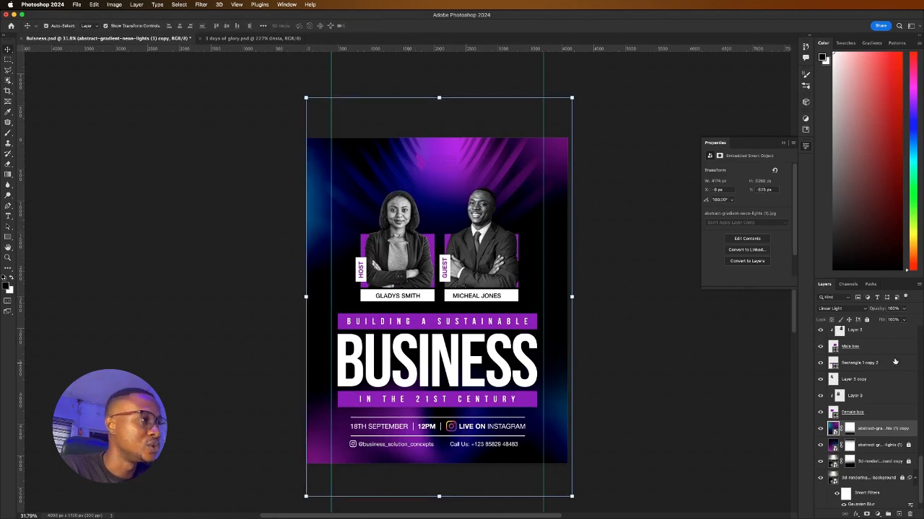
# Lower the flipped neon copy's opacity to 57% and lock the layer
pyautogui.moveTo(906, 311); pyautogui.dragTo(888, 320)
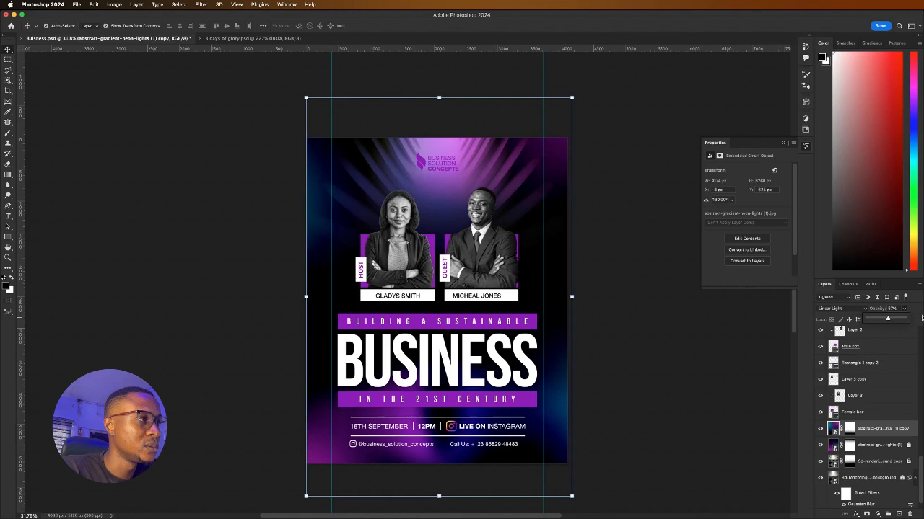
pyautogui.click(867, 319)
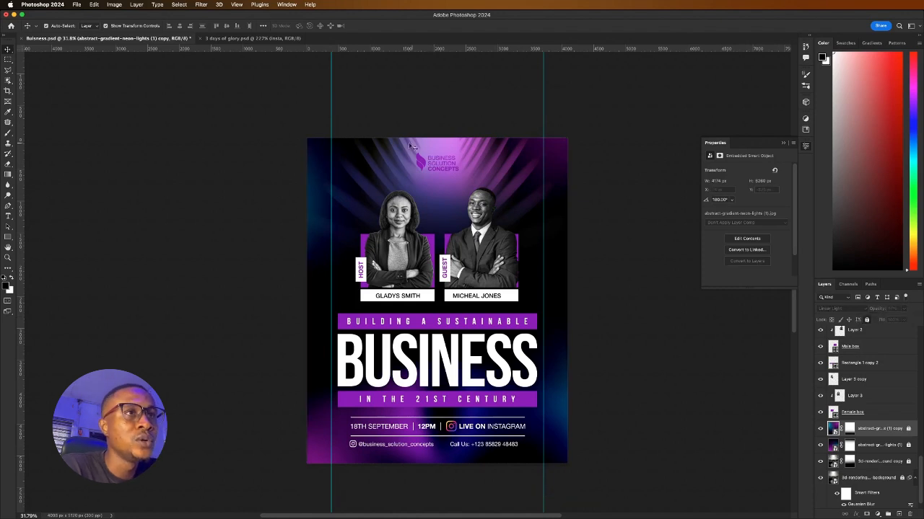
pyautogui.click(447, 163)
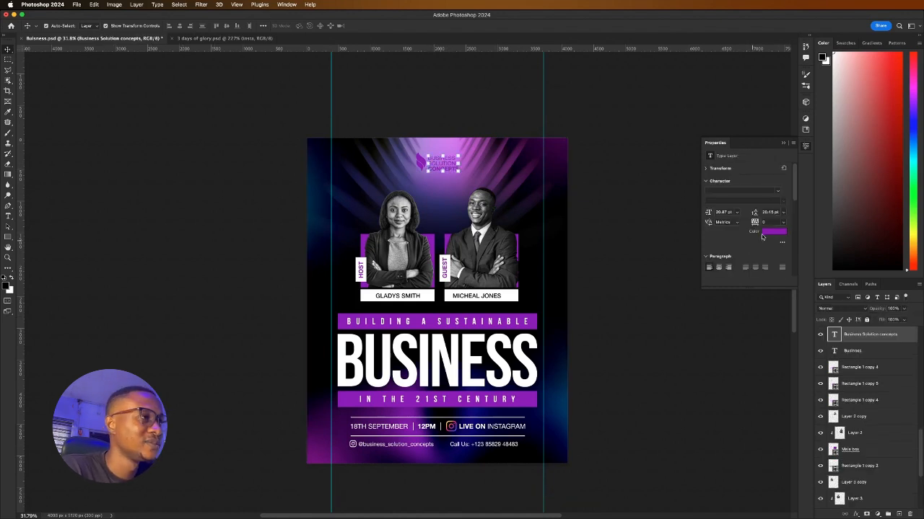
# Change the logo lettering colour to white
pyautogui.click(769, 231)
pyautogui.moveTo(612, 204); pyautogui.dragTo(575, 145)
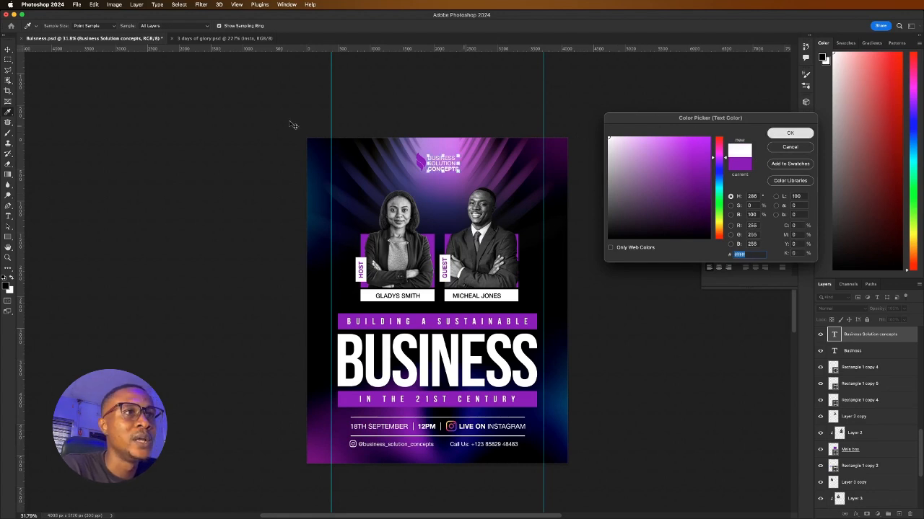
pyautogui.click(790, 132)
pyautogui.click(389, 109)
# Set the logo icon's Color Overlay effect to pure white
pyautogui.click(418, 159)
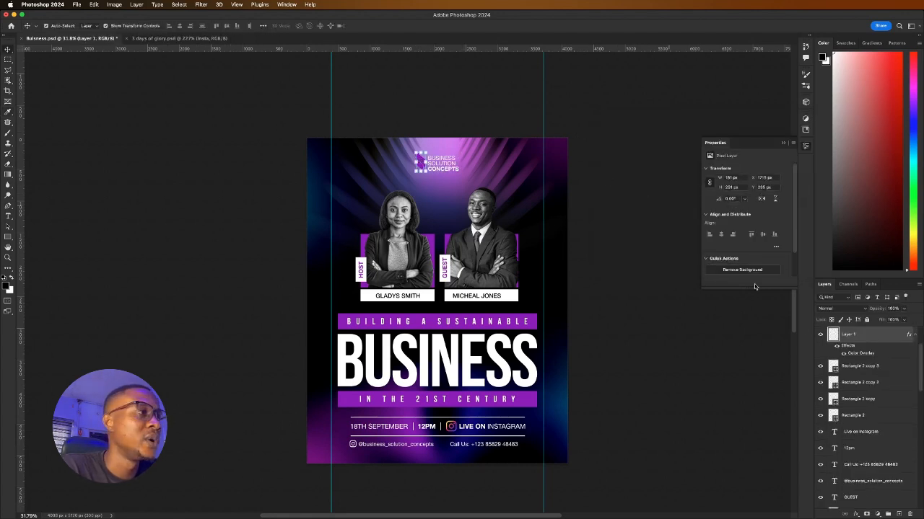
pyautogui.doubleClick(867, 354)
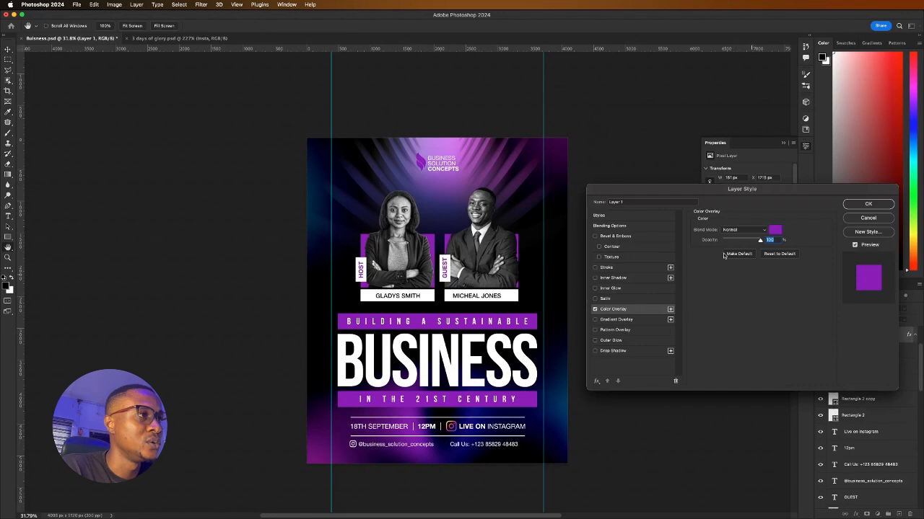
pyautogui.click(781, 231)
pyautogui.moveTo(648, 153); pyautogui.dragTo(579, 100)
pyautogui.click(790, 132)
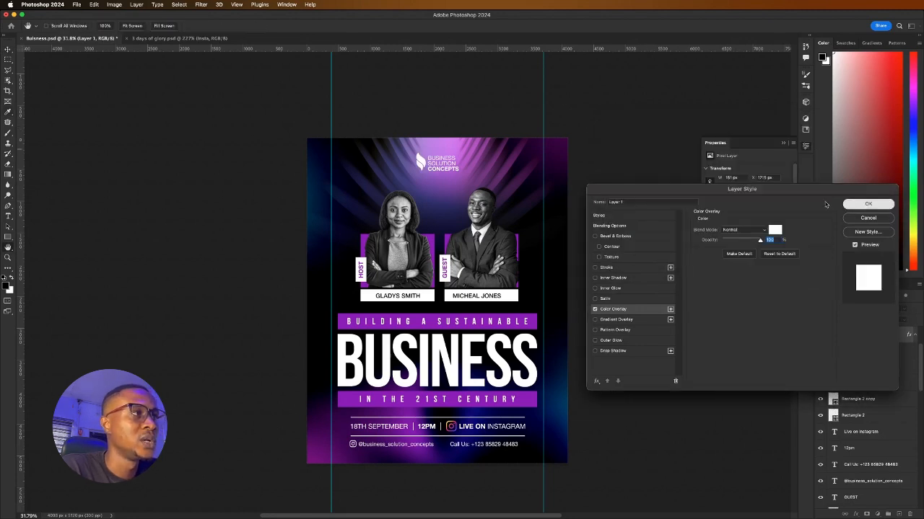
pyautogui.click(868, 204)
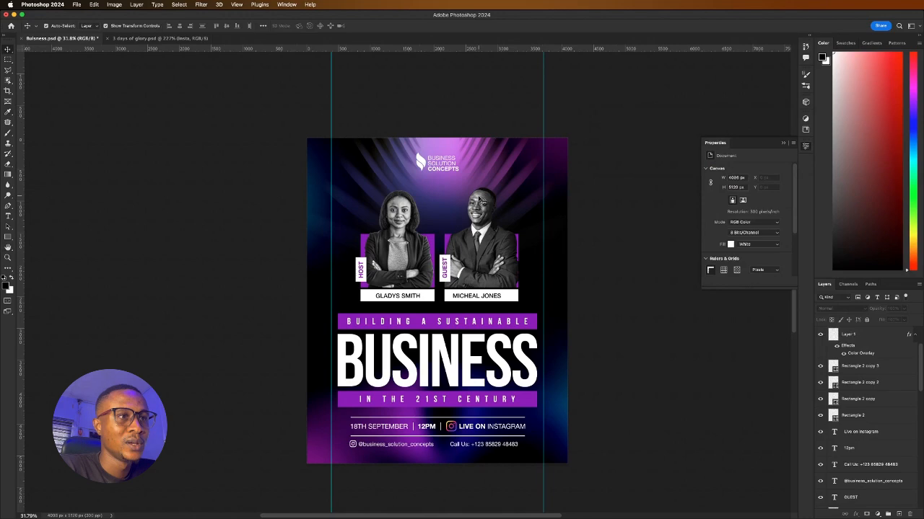
pyautogui.scroll(-5, 478, 198)
pyautogui.scroll(5, 463, 293)
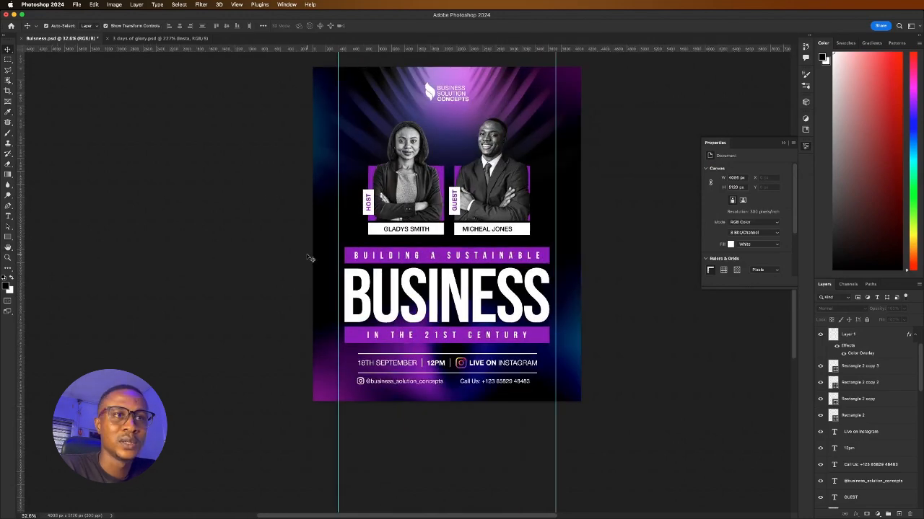
# Add Bevel & Emboss to the BUILDING A SUSTAINABLE bar: ridged gloss contour, reduced depth, 118° angle
pyautogui.click(353, 255)
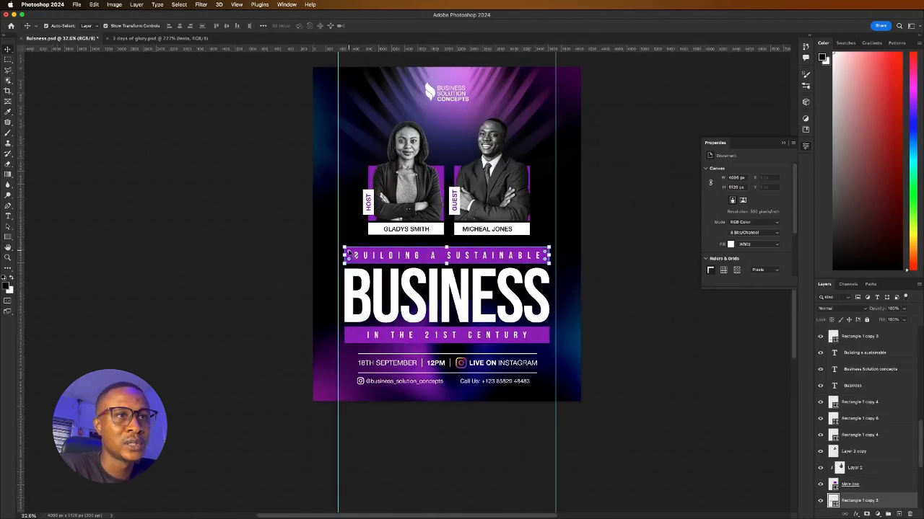
pyautogui.click(858, 515)
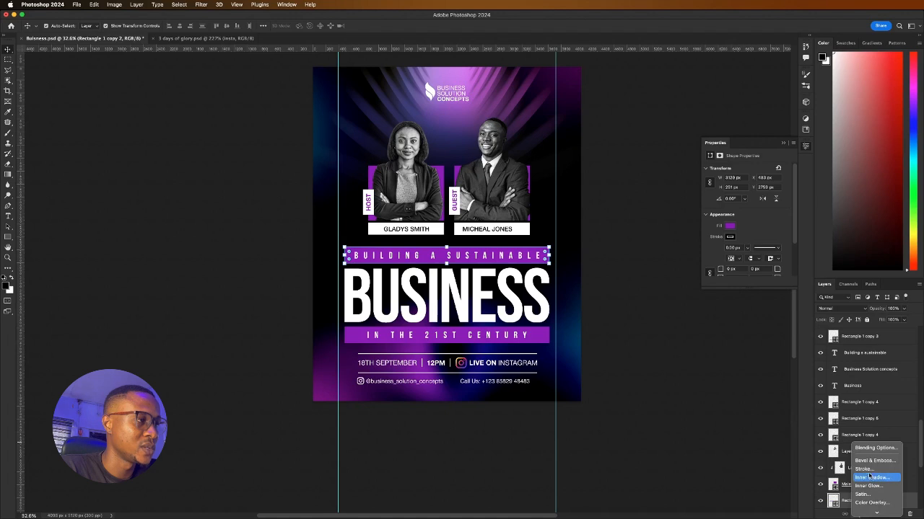
pyautogui.click(871, 448)
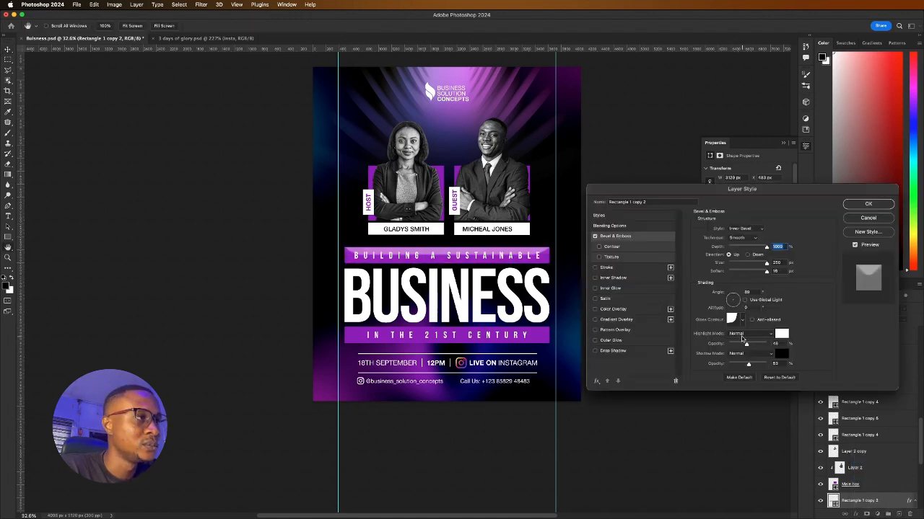
pyautogui.click(735, 298)
pyautogui.click(743, 319)
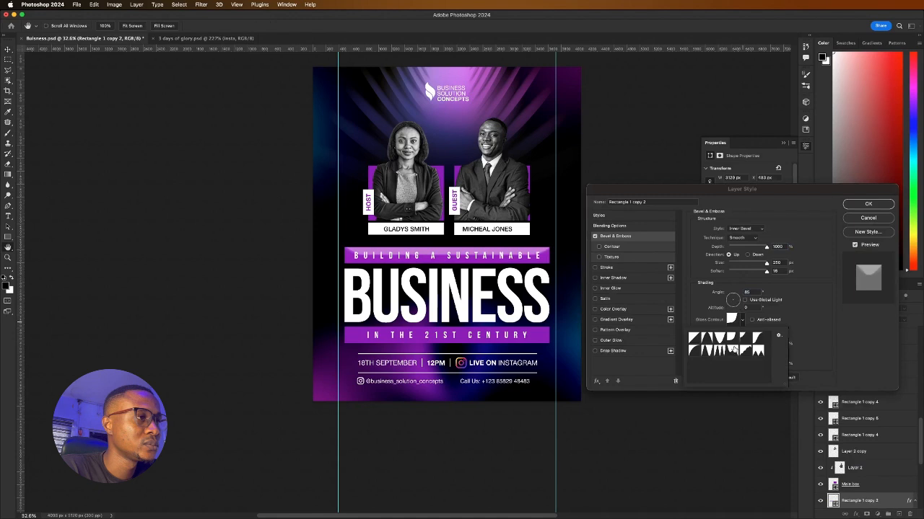
pyautogui.click(721, 349)
pyautogui.click(775, 297)
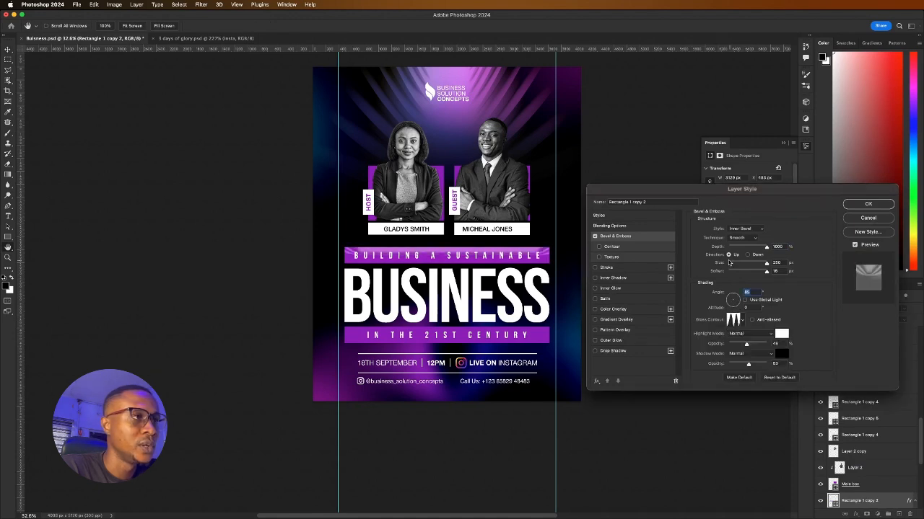
pyautogui.moveTo(746, 247)
pyautogui.mouseDown()
pyautogui.moveTo(727, 246)
pyautogui.moveTo(756, 247)
pyautogui.mouseUp()
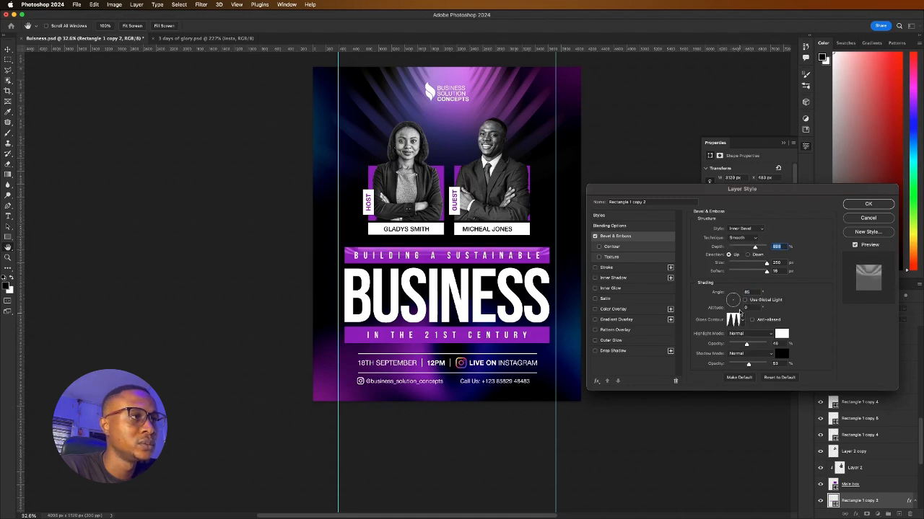
pyautogui.moveTo(739, 310)
pyautogui.mouseDown()
pyautogui.moveTo(723, 280)
pyautogui.moveTo(739, 292)
pyautogui.mouseUp()
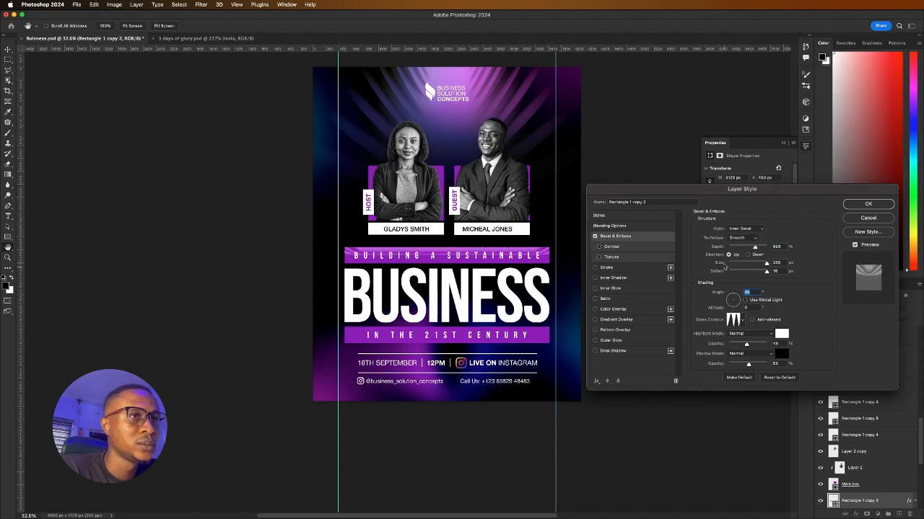
pyautogui.click(868, 203)
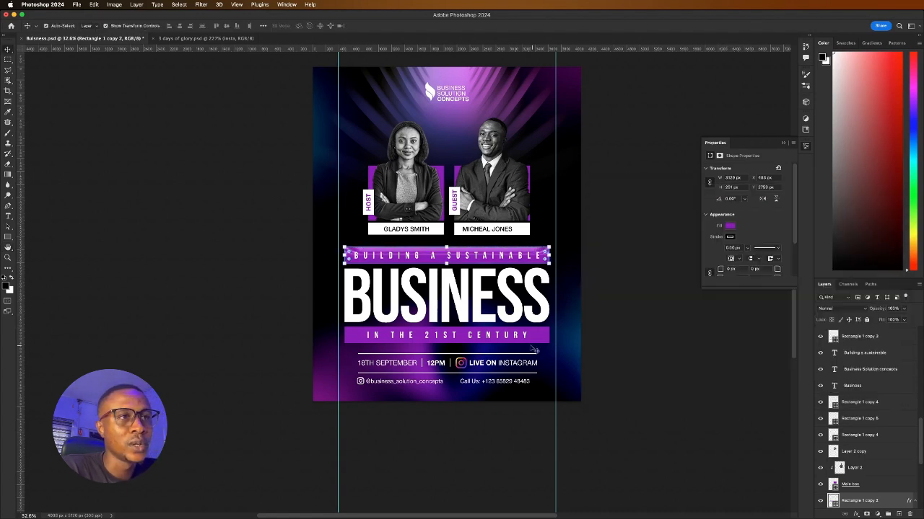
# Copy the top bar's Bevel & Emboss style and paste it onto the IN THE 21ST CENTURY bar
pyautogui.click(907, 500)
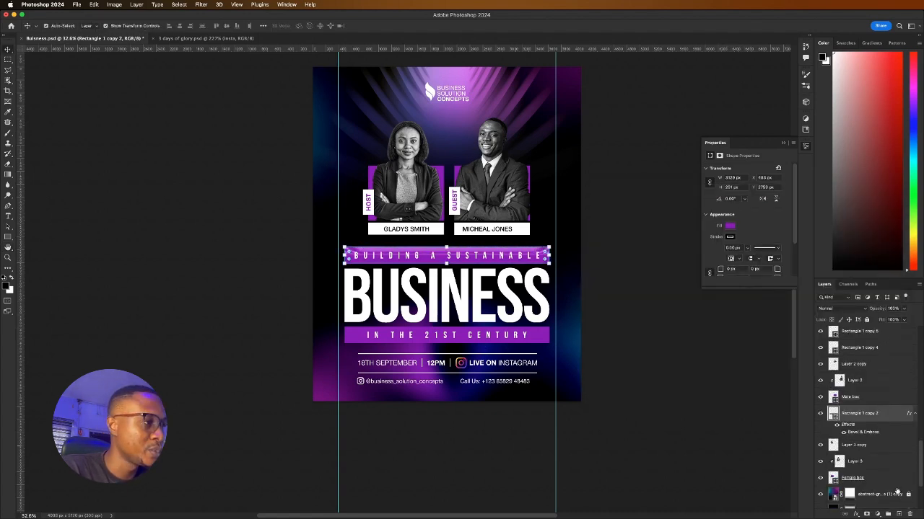
pyautogui.rightClick(866, 431)
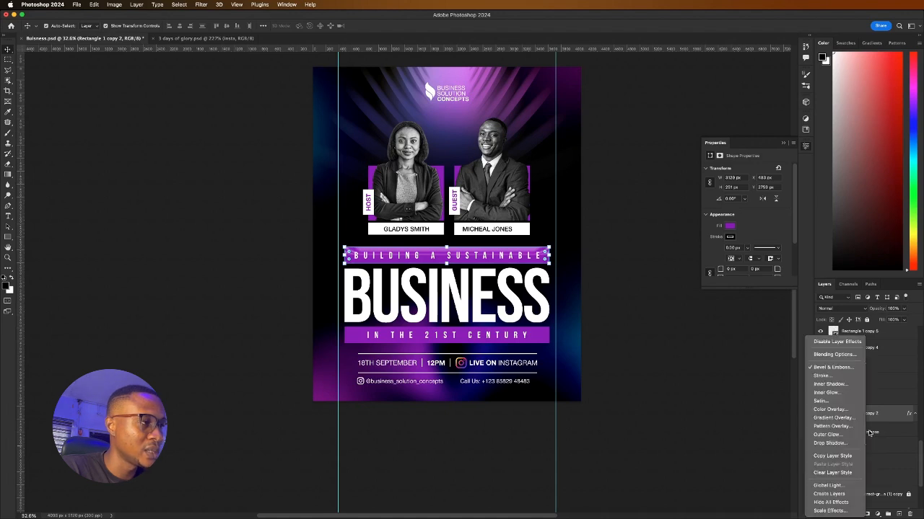
pyautogui.click(824, 464)
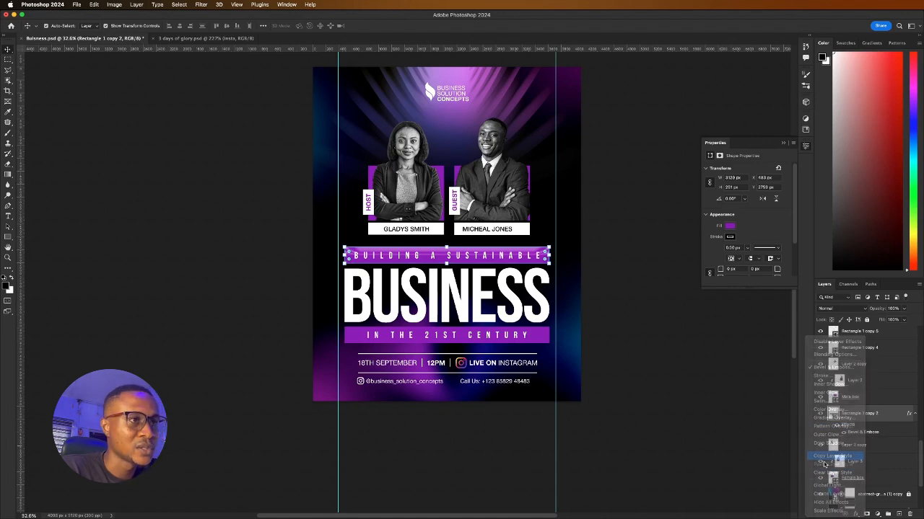
pyautogui.click(546, 339)
pyautogui.rightClick(856, 338)
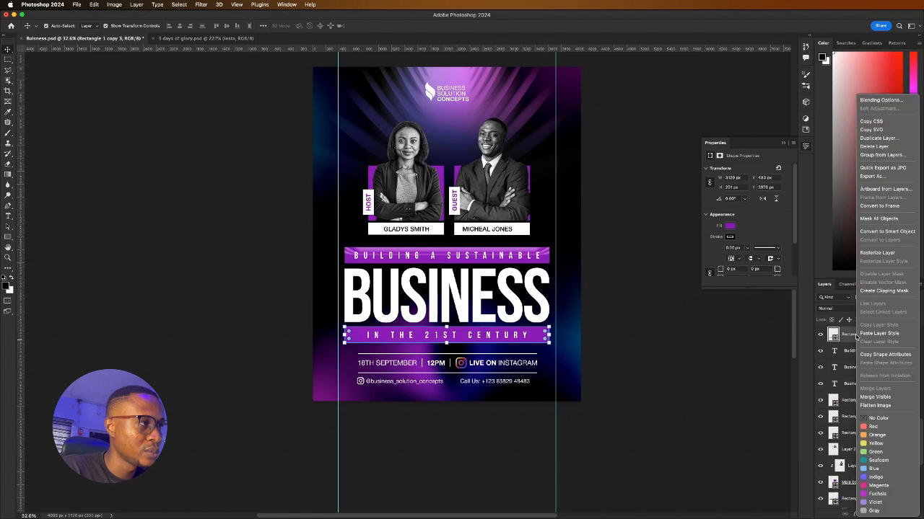
pyautogui.click(877, 376)
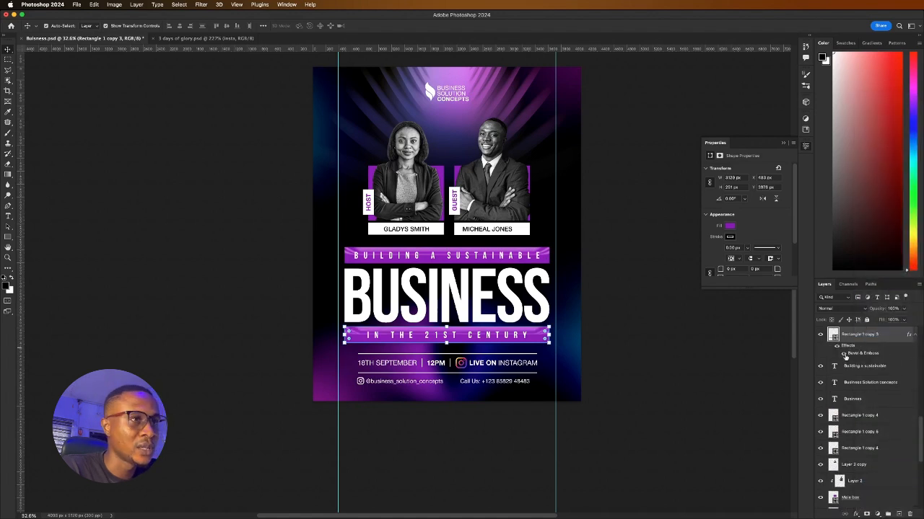
pyautogui.click(276, 296)
# Save the poster document Business.psd
pyautogui.hotkey('ctrl', 's')
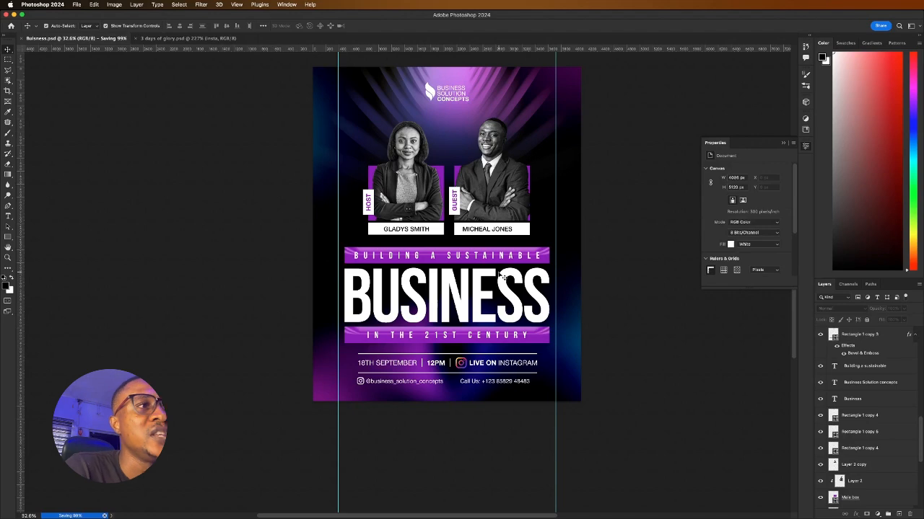
pyautogui.scroll(-5, 494, 283)
pyautogui.scroll(3, 480, 255)
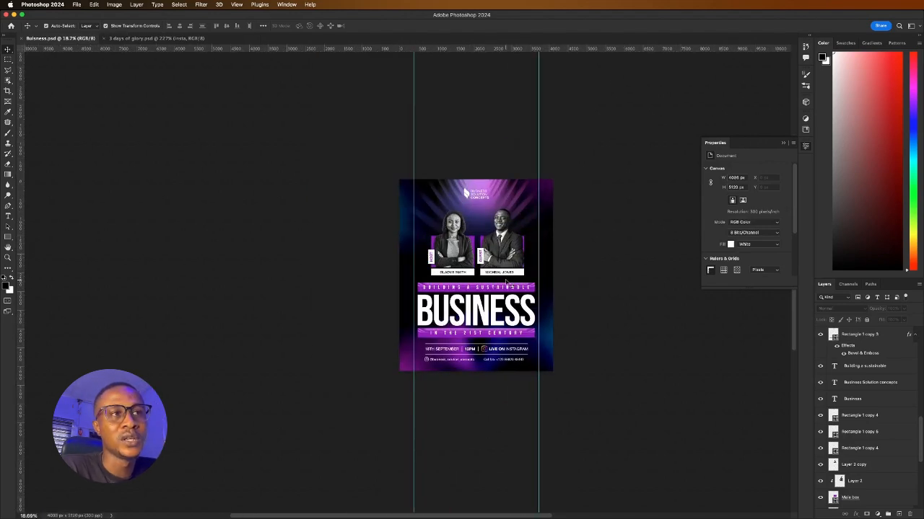
pyautogui.scroll(3, 508, 283)
pyautogui.scroll(-2, 508, 283)
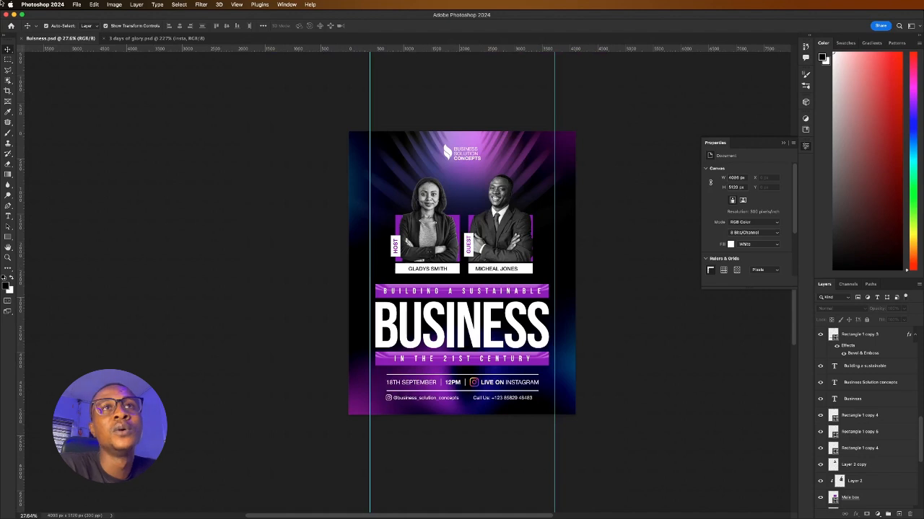
# Export the poster as 'Business flyer' into Documents/2024 Designs/September design 2024/Design exercise
pyautogui.click(76, 4)
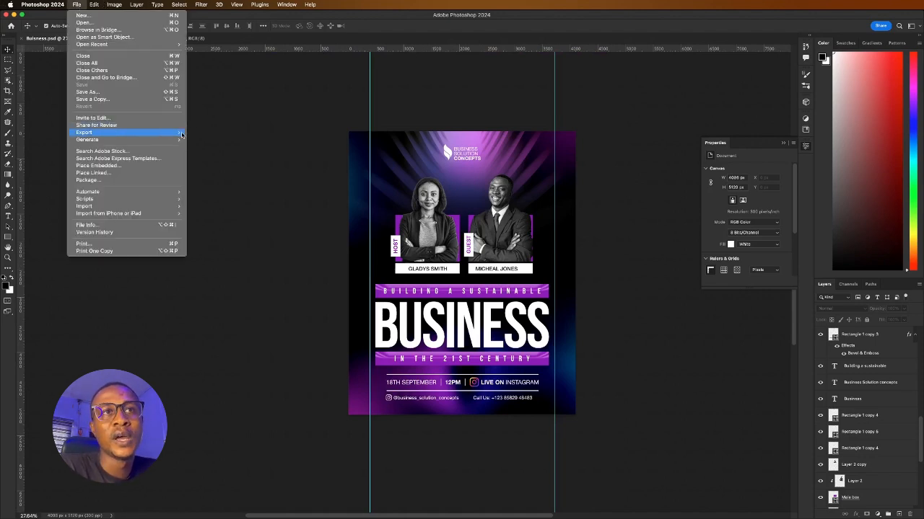
pyautogui.moveTo(182, 134)
pyautogui.click(224, 139)
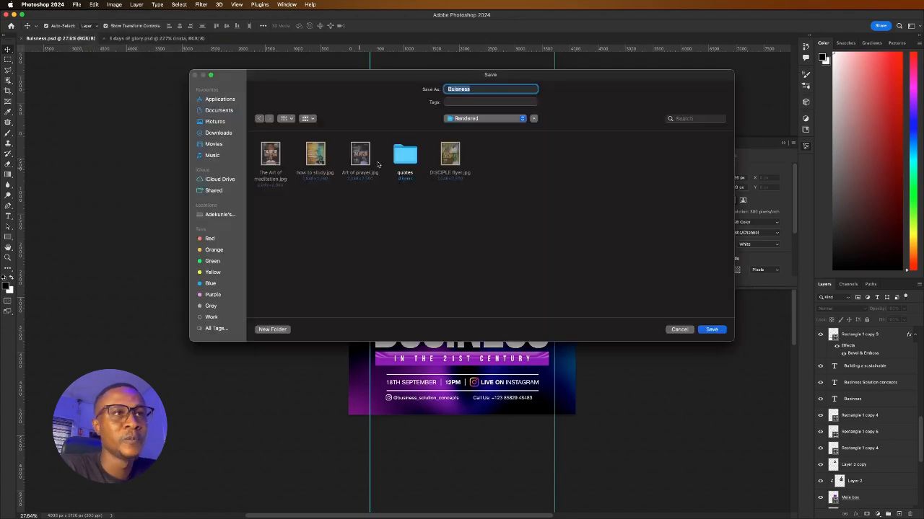
pyautogui.click(218, 110)
pyautogui.doubleClick(273, 156)
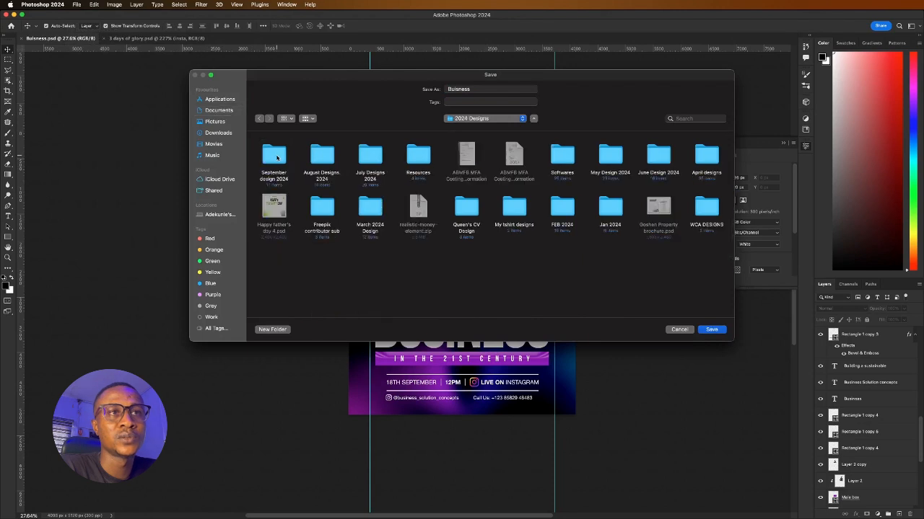
pyautogui.click(277, 158)
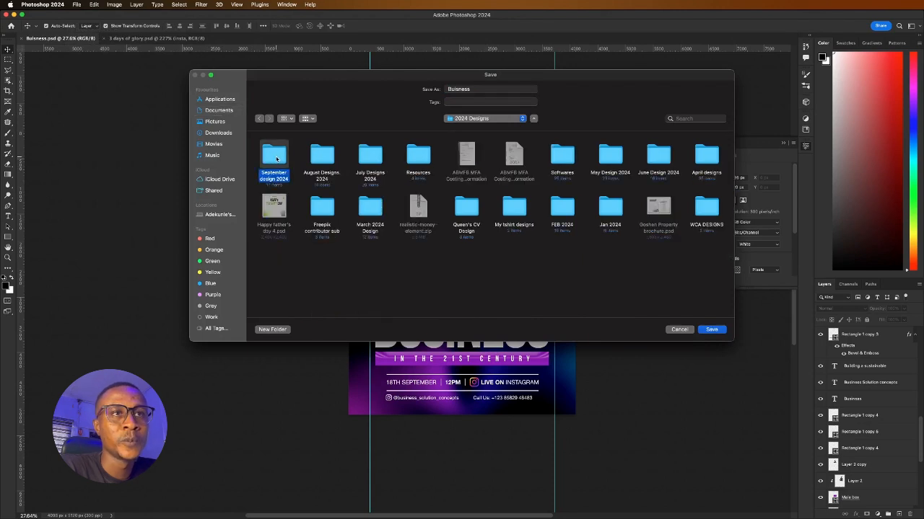
pyautogui.doubleClick(276, 158)
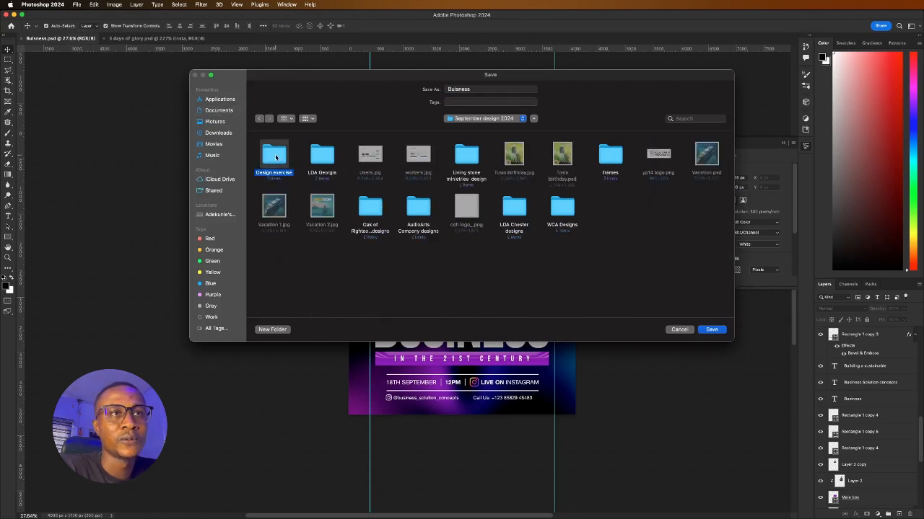
pyautogui.doubleClick(276, 157)
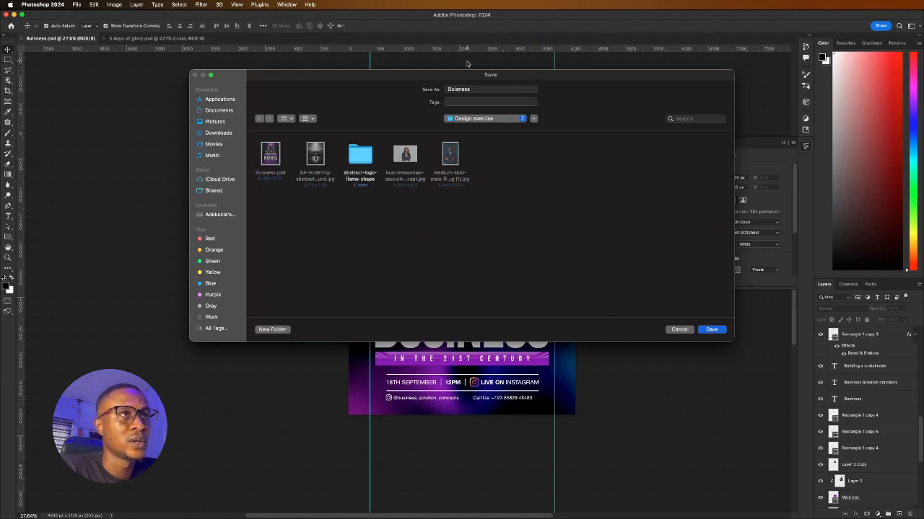
pyautogui.doubleClick(471, 90)
pyautogui.write('B')
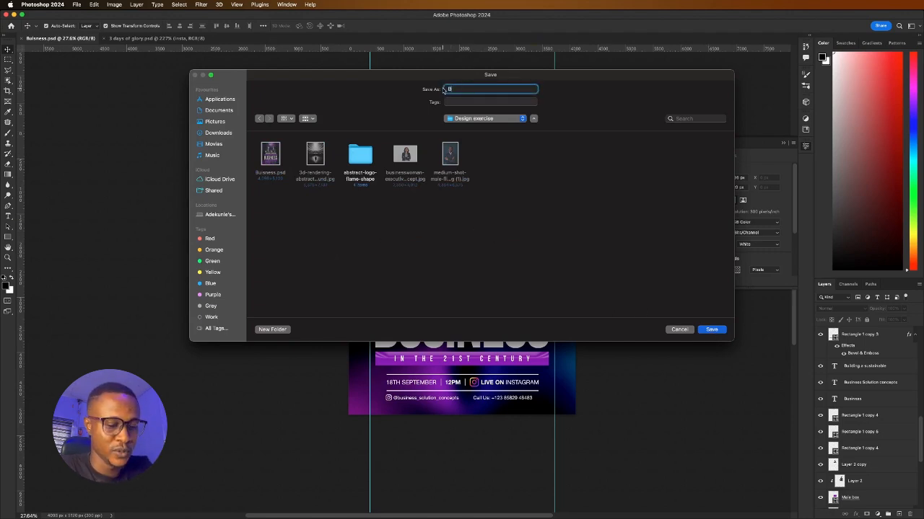
pyautogui.write('usiness flyer')
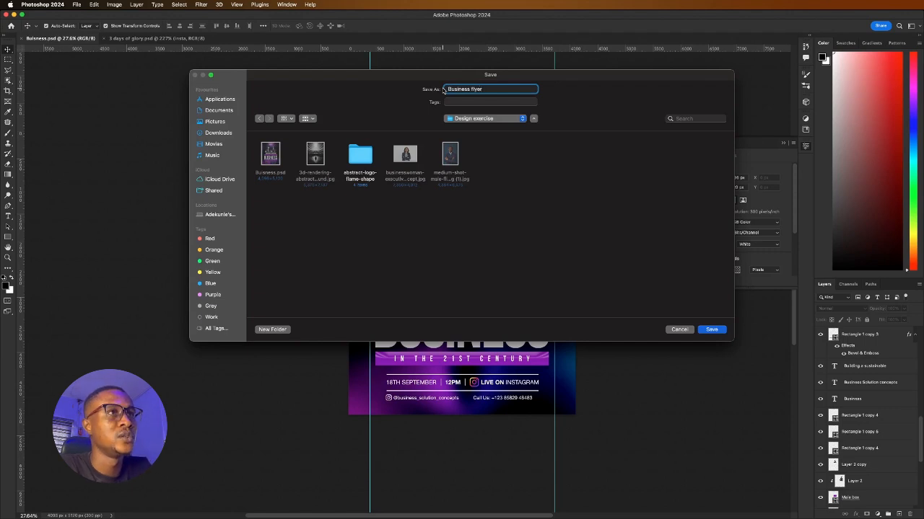
pyautogui.press('Return')
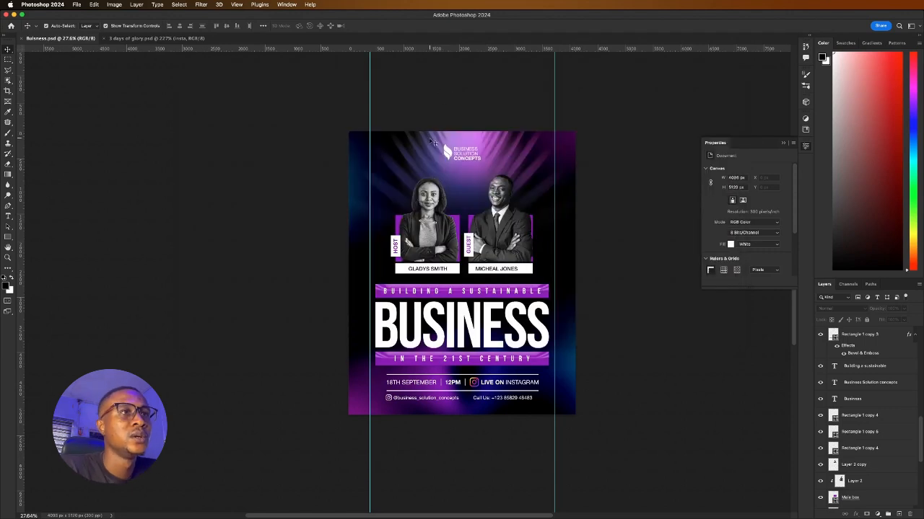